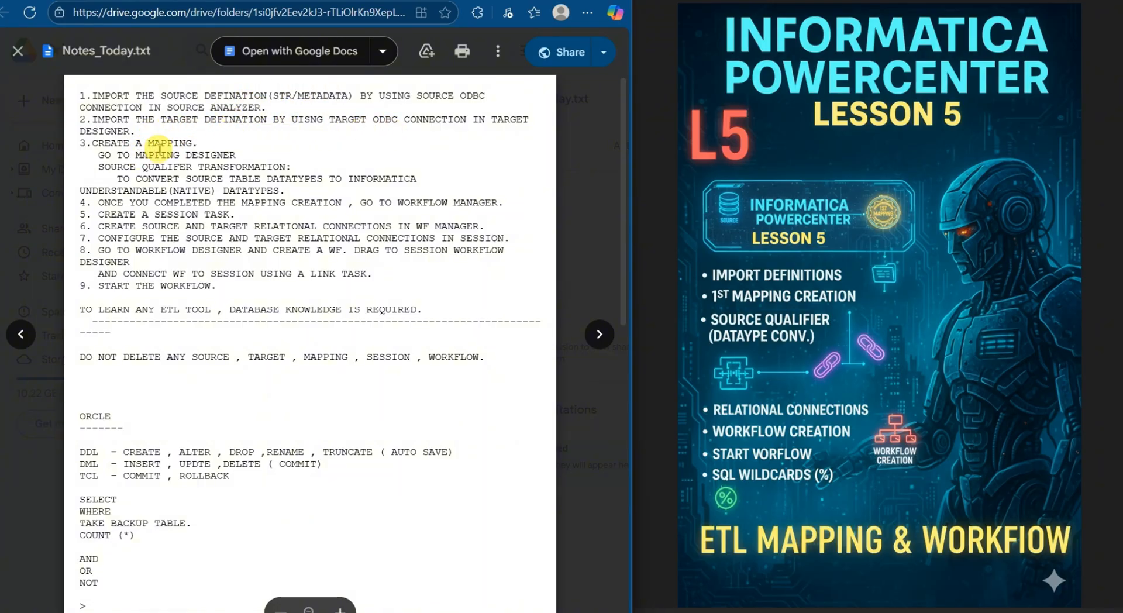
Review the mapping, session and workflow instructions in Notes_Today.txt, highlighting items 3 to 9
{"action": "left_click_drag", "start_coordinate": [92, 148], "coordinate": [208, 136]}
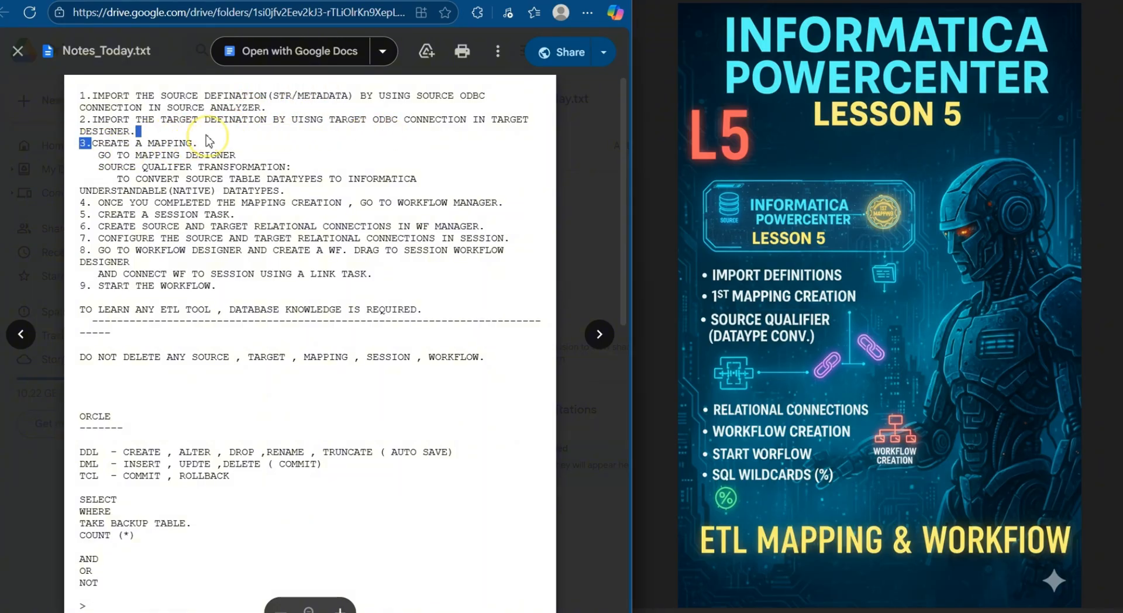
{"action": "left_click", "coordinate": [150, 147]}
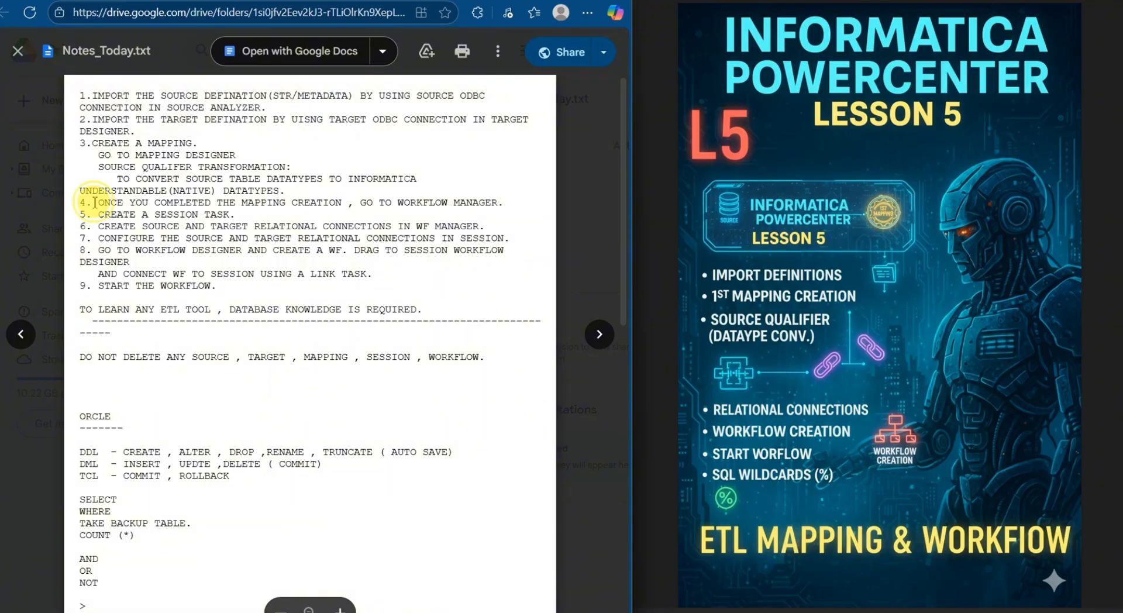
{"action": "left_click_drag", "start_coordinate": [94, 202], "coordinate": [430, 310]}
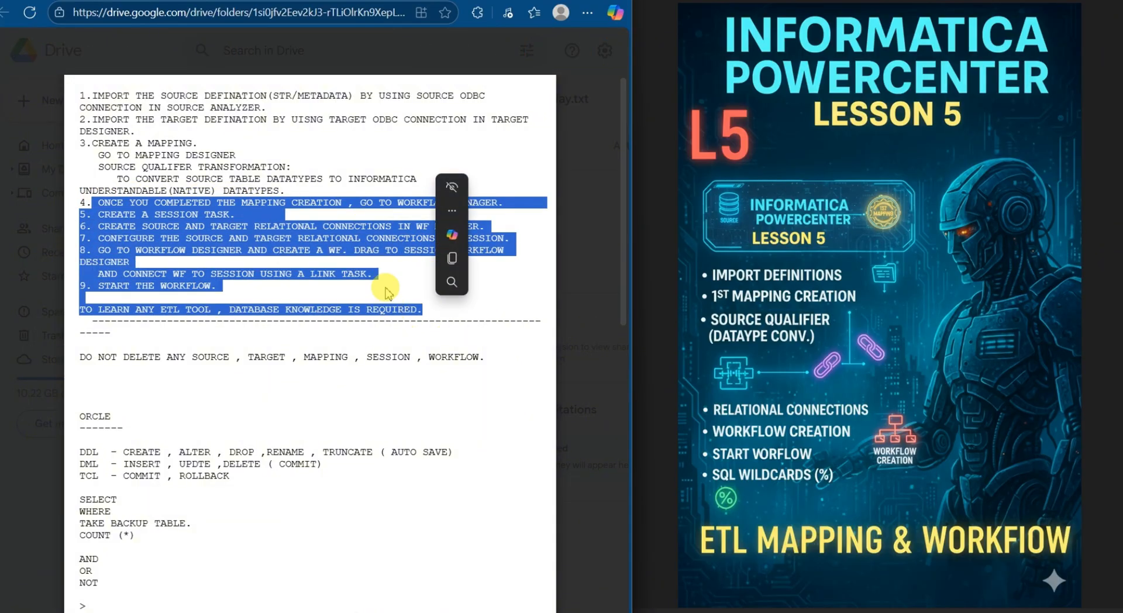
{"action": "left_click", "coordinate": [226, 266]}
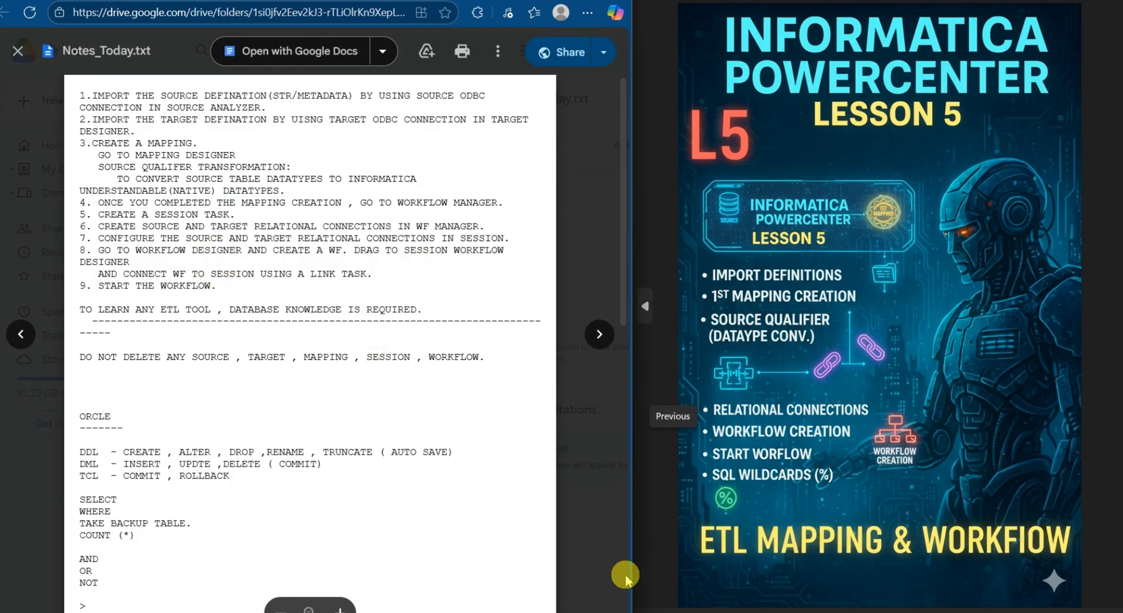
Switch to Informatica PowerCenter Designer and expand the Targets folder of TnS_Tech to view the definitions alongside the sources
{"action": "mouse_move", "coordinate": [685, 612]}
{"action": "left_click", "coordinate": [685, 565]}
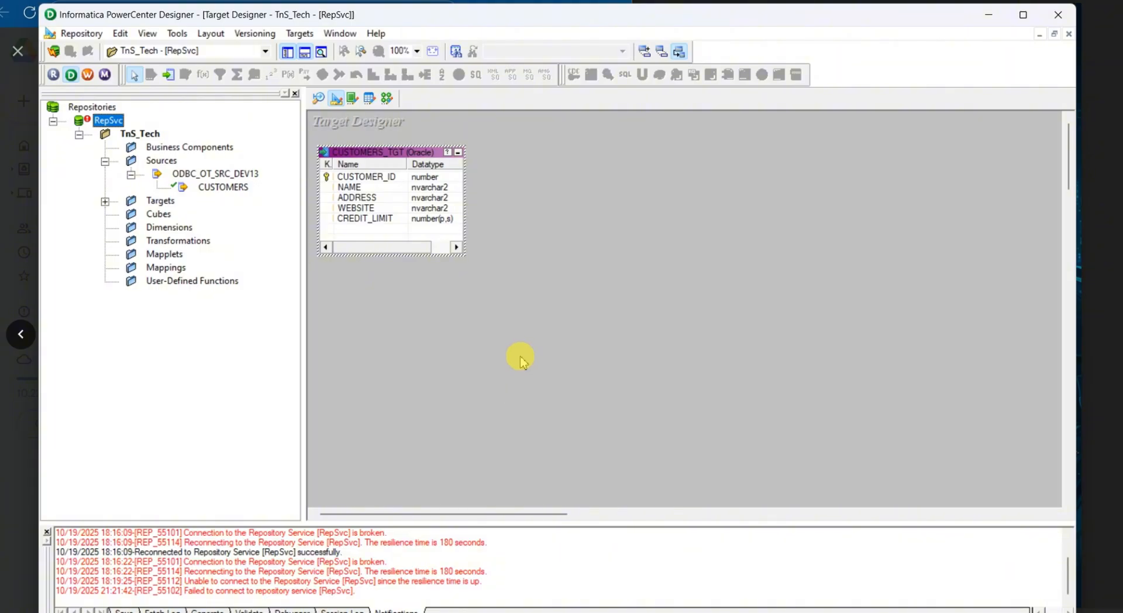
{"action": "left_click", "coordinate": [105, 162]}
{"action": "left_click", "coordinate": [105, 161]}
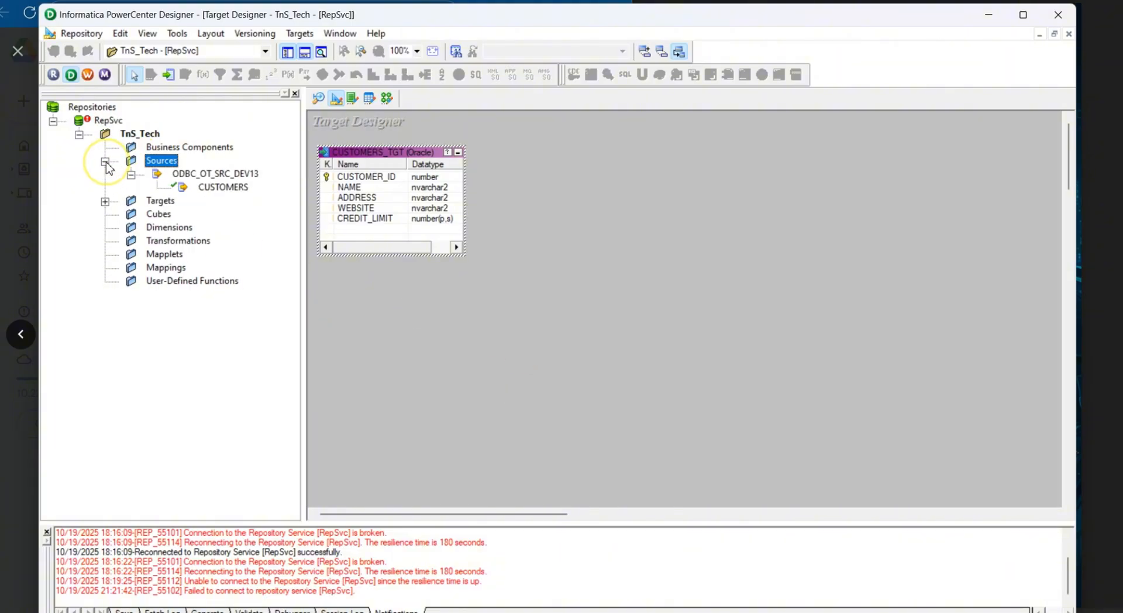
{"action": "left_click", "coordinate": [105, 200]}
{"action": "left_click", "coordinate": [167, 201]}
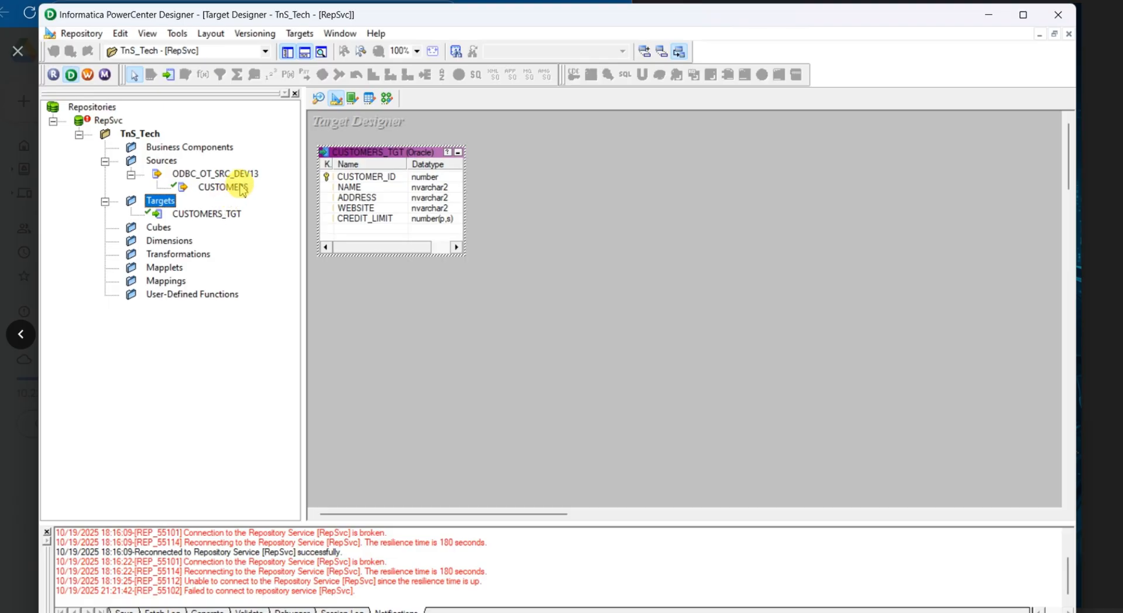
Try to connect to the RepSvc repository and dismiss the resulting dialog
{"action": "left_click", "coordinate": [109, 122]}
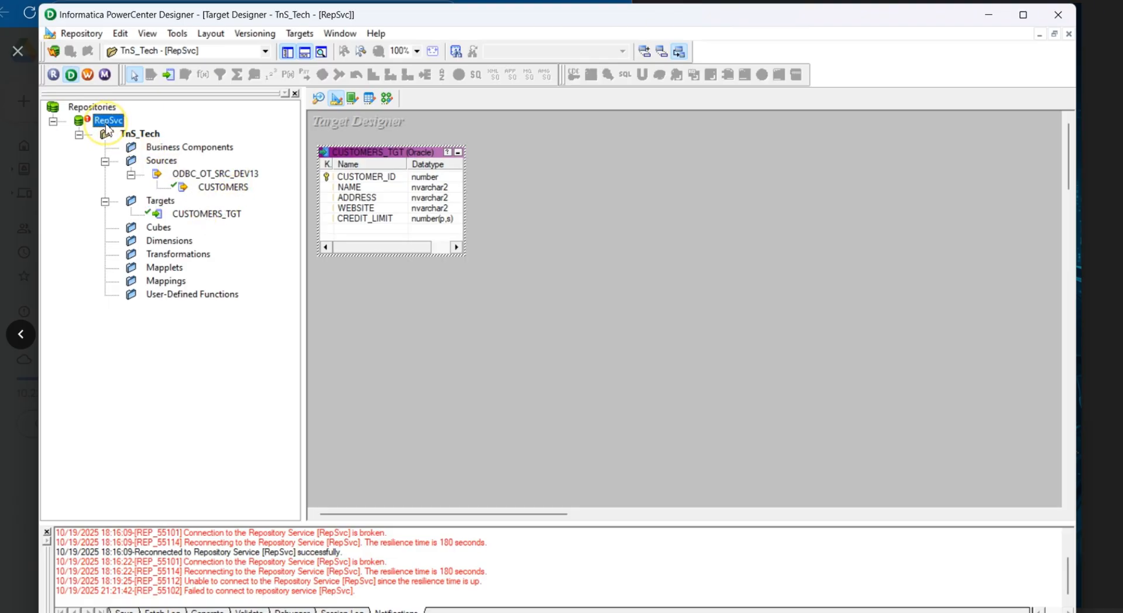
{"action": "right_click", "coordinate": [107, 123]}
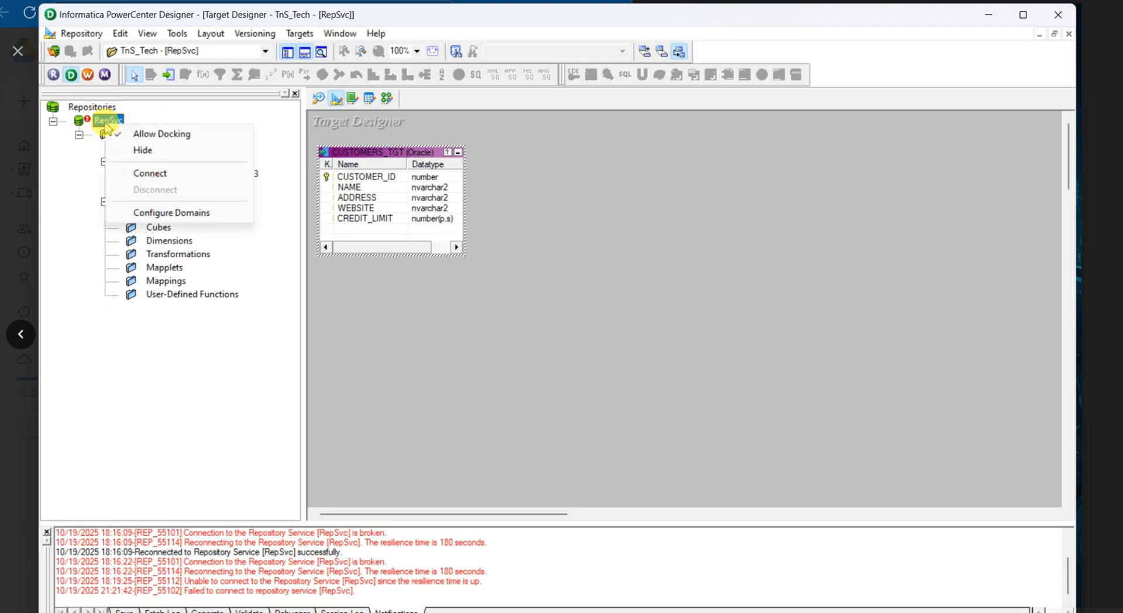
{"action": "left_click", "coordinate": [169, 173]}
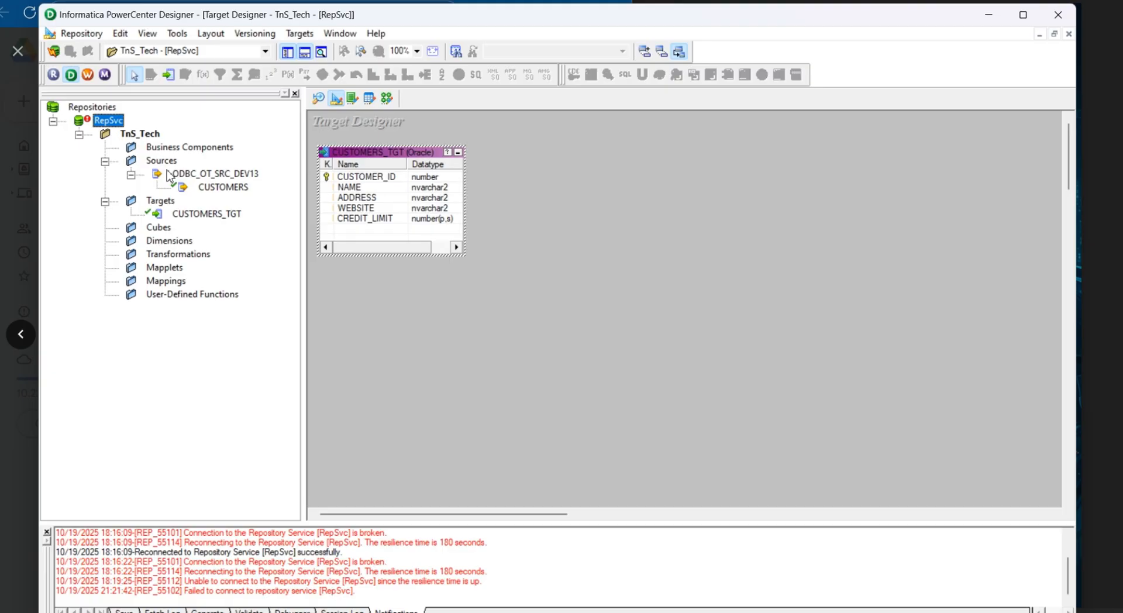
{"action": "left_click", "coordinate": [167, 170]}
{"action": "left_click", "coordinate": [676, 365]}
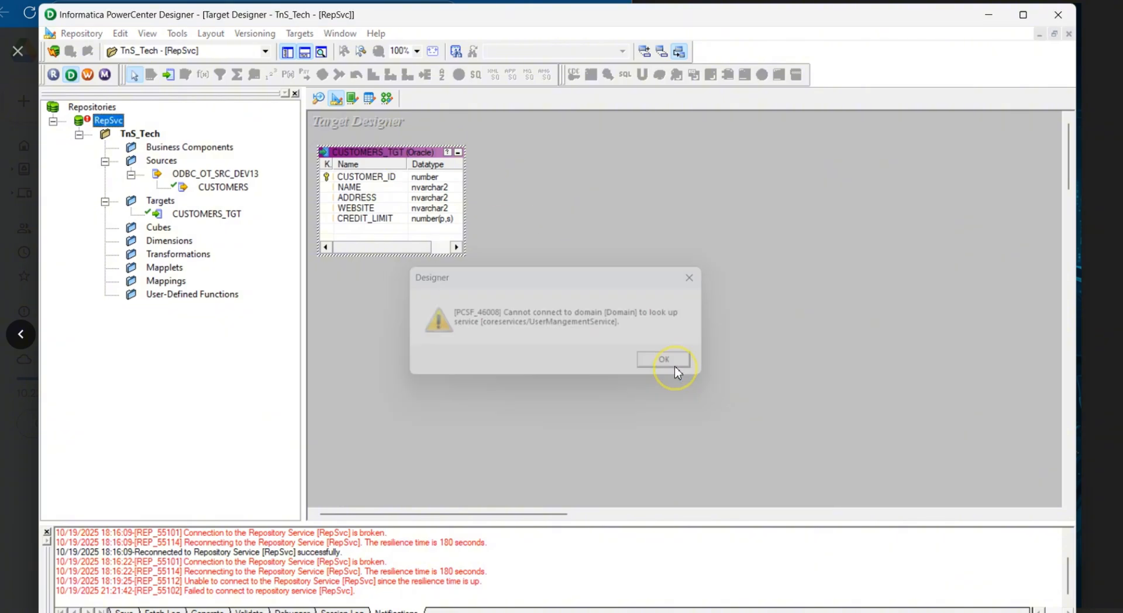
Check the Oracle services in the Windows Services console and start the IKE and AuthIP IPsec Keying Modules service
{"action": "left_click", "coordinate": [413, 56]}
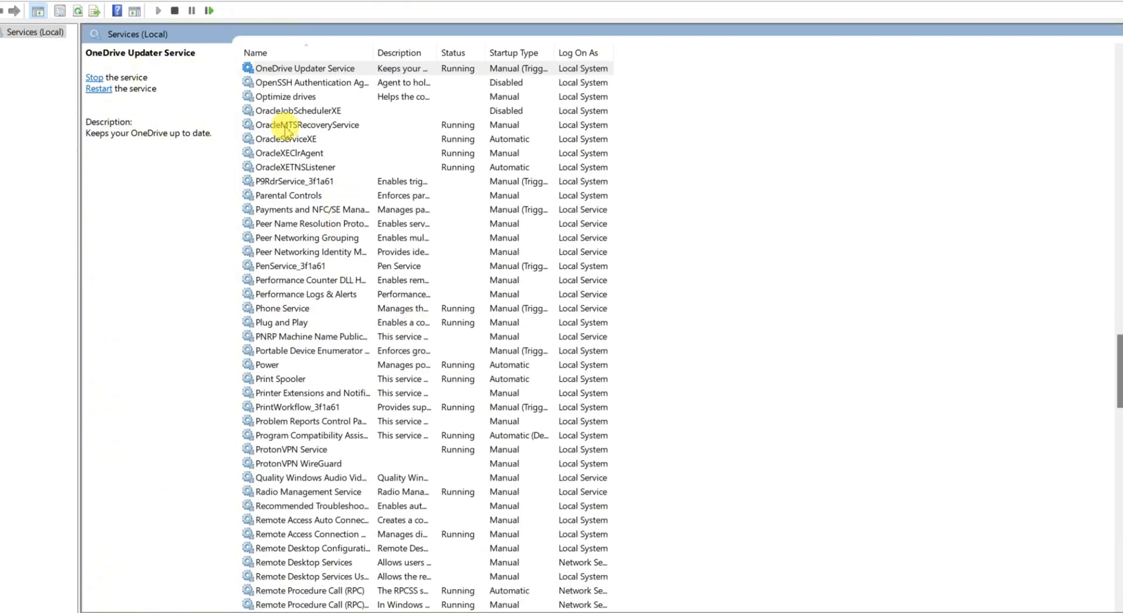
{"action": "left_click", "coordinate": [290, 153]}
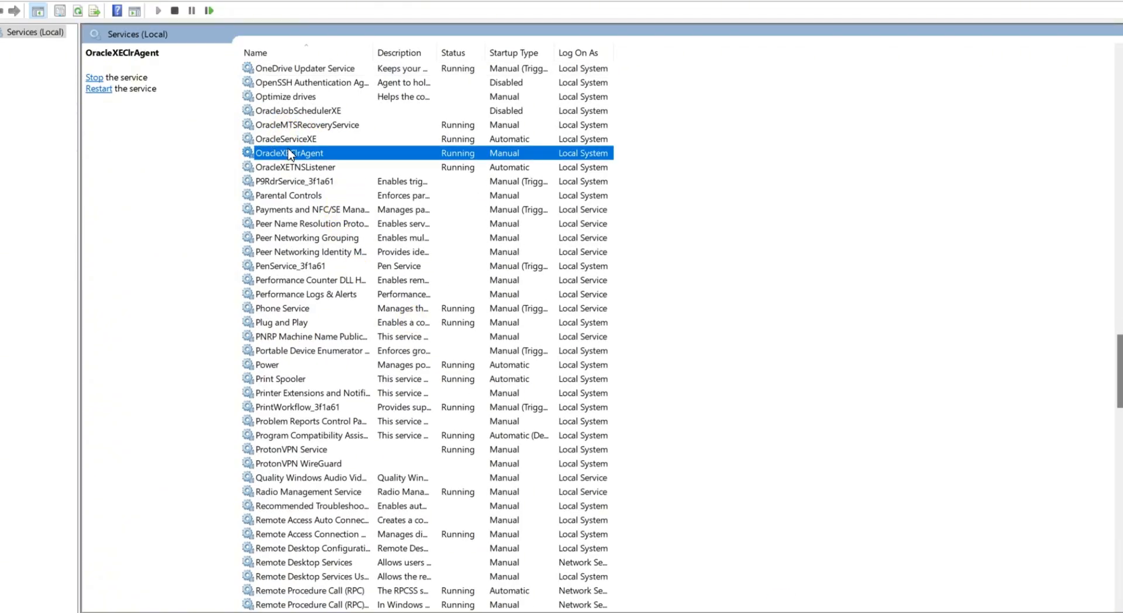
{"action": "key", "text": "i"}
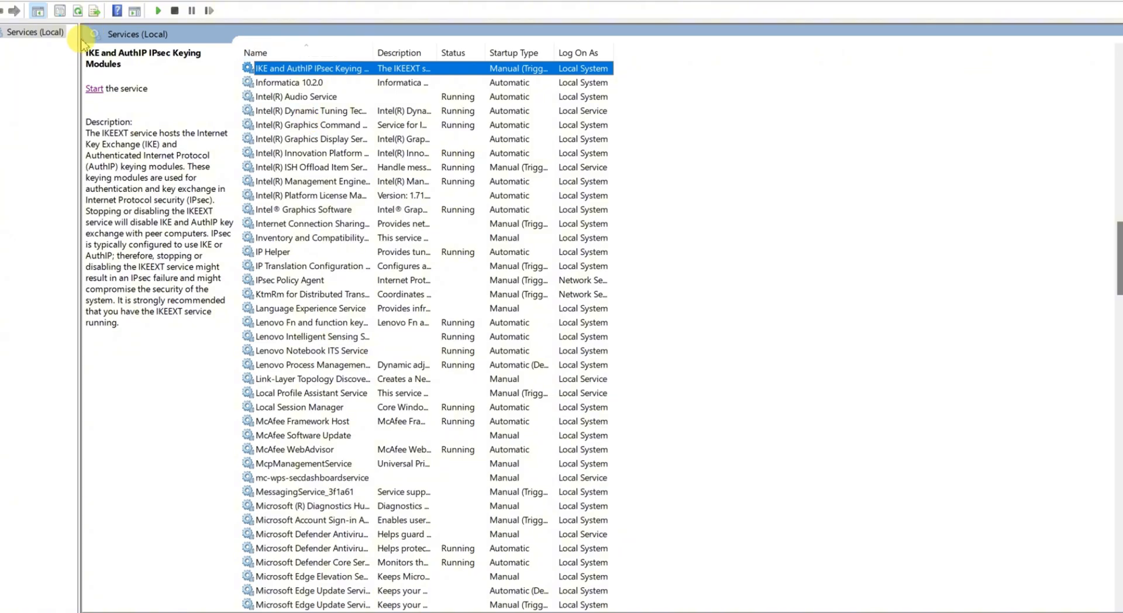
{"action": "left_click", "coordinate": [94, 92]}
{"action": "left_click", "coordinate": [94, 89]}
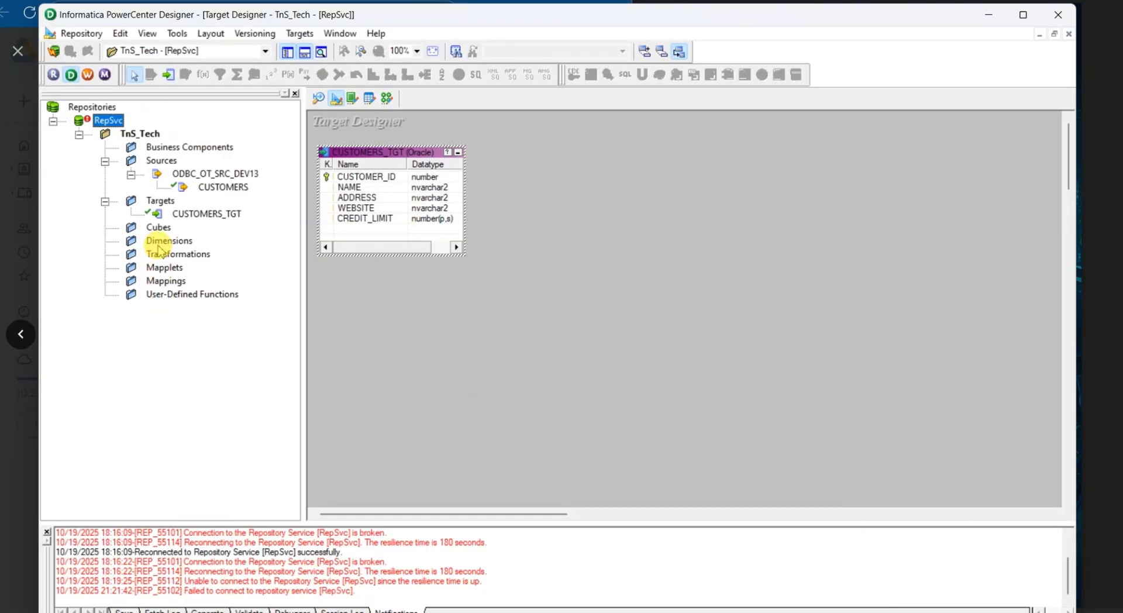
Glance at the customers queries in Oracle SQL Developer and return to Notes_Today.txt in the browser
{"action": "key", "text": "alt+Tab"}
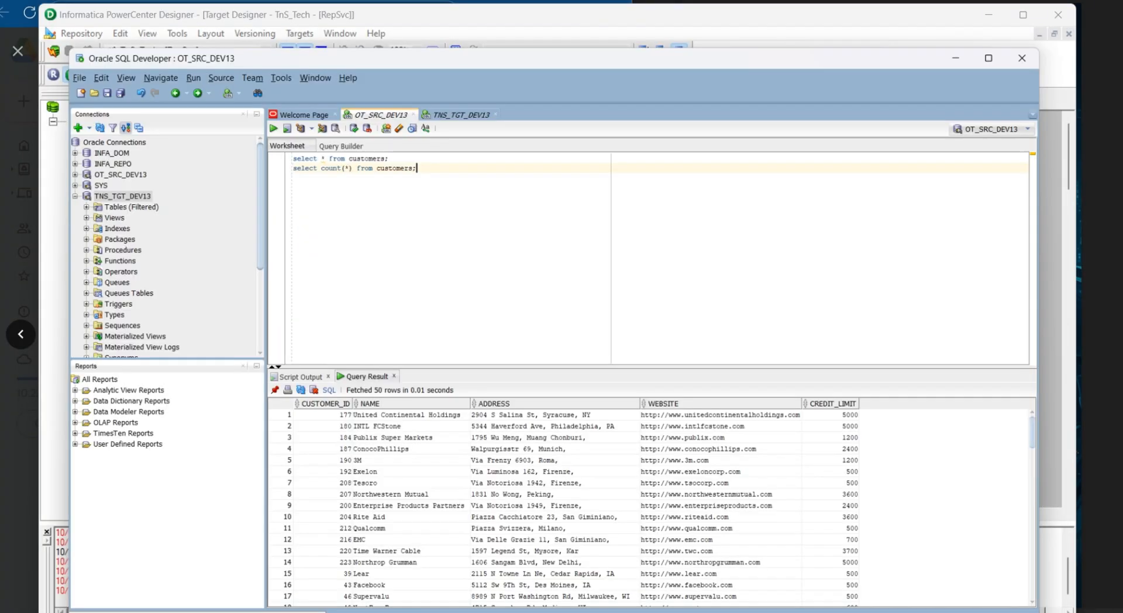
{"action": "key", "text": "alt+Tab"}
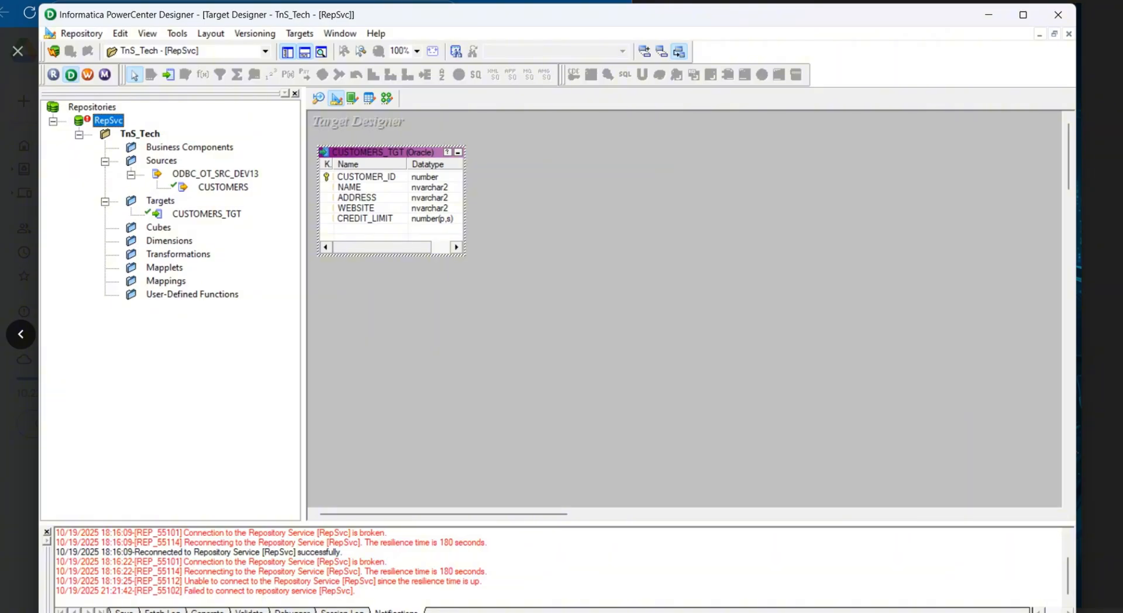
{"action": "mouse_move", "coordinate": [339, 608]}
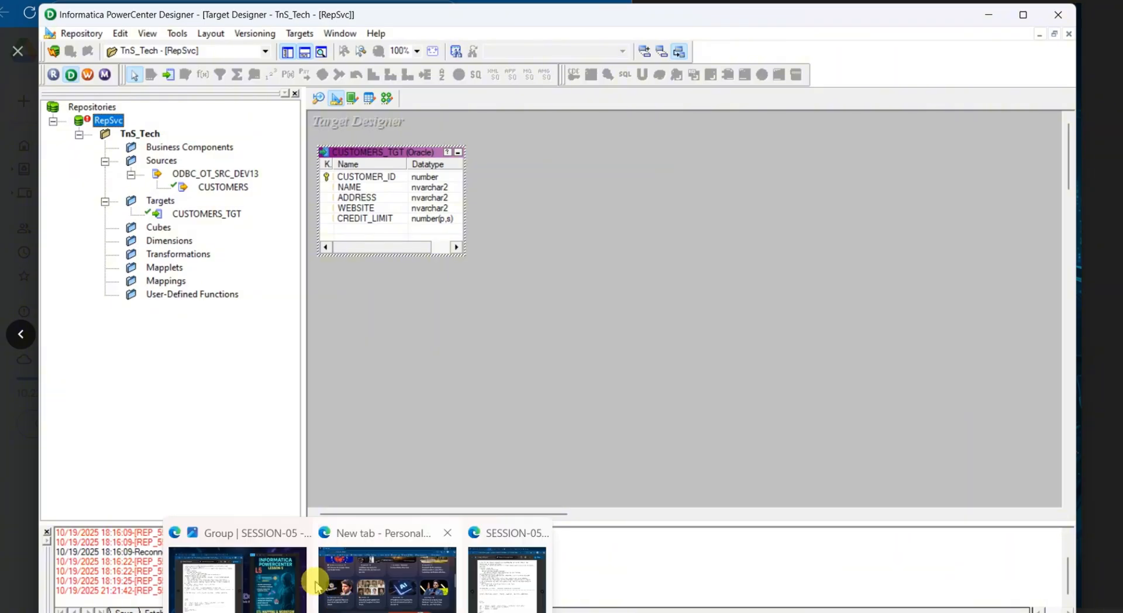
{"action": "mouse_move", "coordinate": [293, 584]}
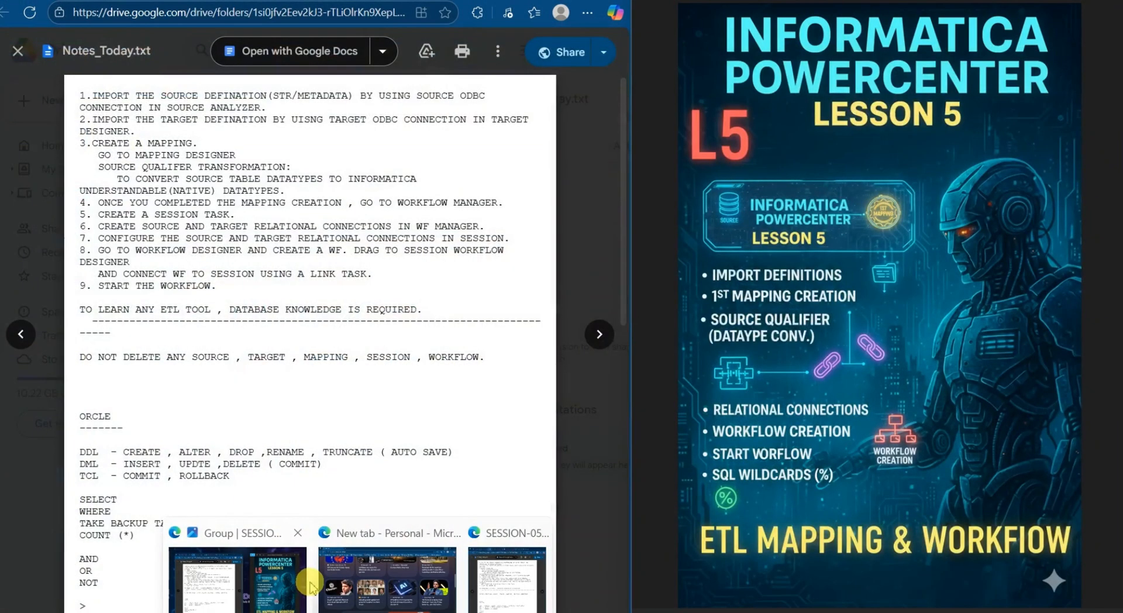
{"action": "left_click", "coordinate": [280, 588]}
Preview Notes.xlsx and Queries Used Today.txt in the Drive folder, and return to Notes_Today.txt
{"action": "left_click", "coordinate": [598, 335]}
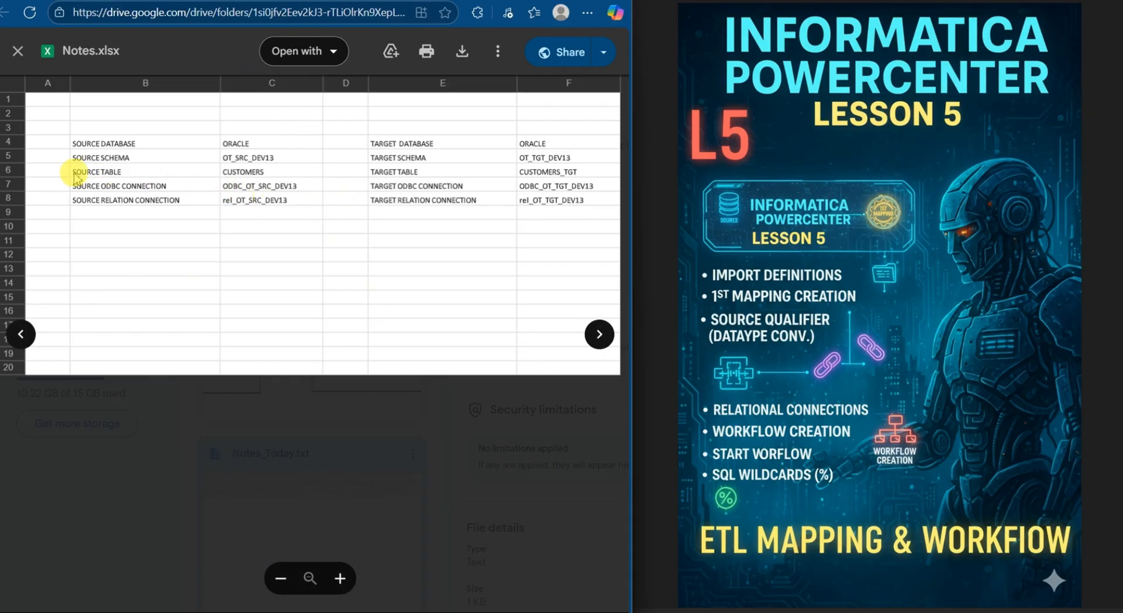
{"action": "left_click", "coordinate": [599, 334]}
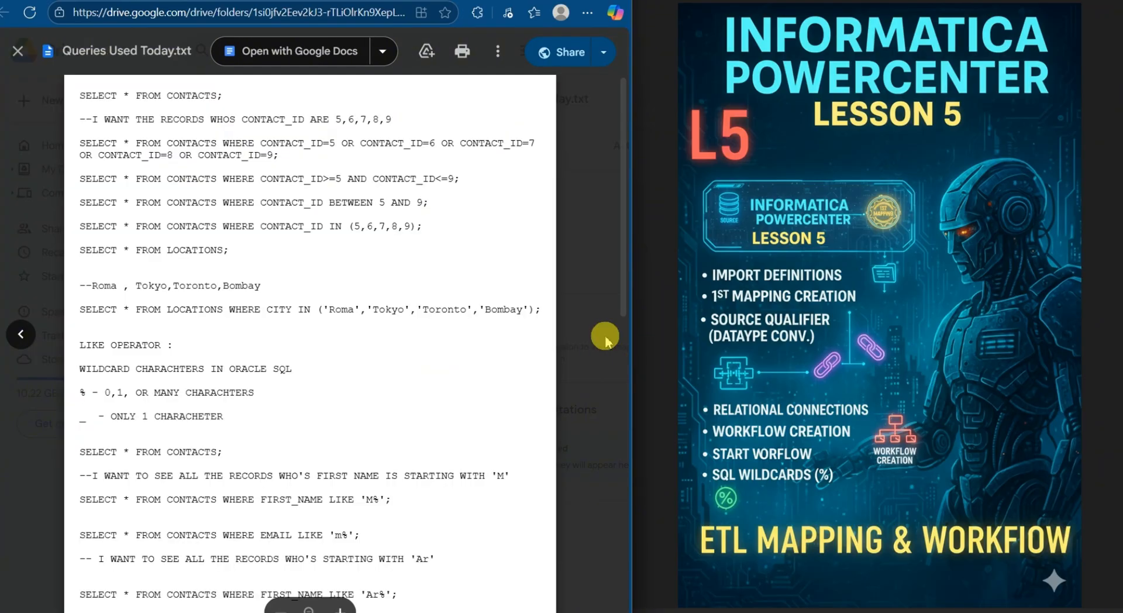
{"action": "left_click", "coordinate": [23, 339]}
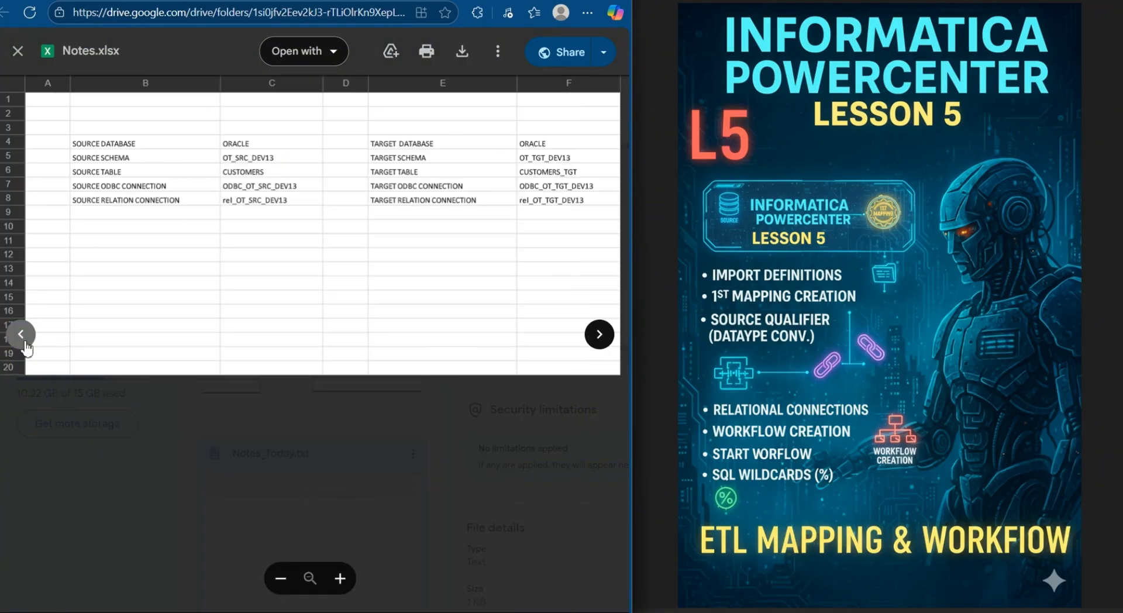
{"action": "left_click", "coordinate": [22, 338]}
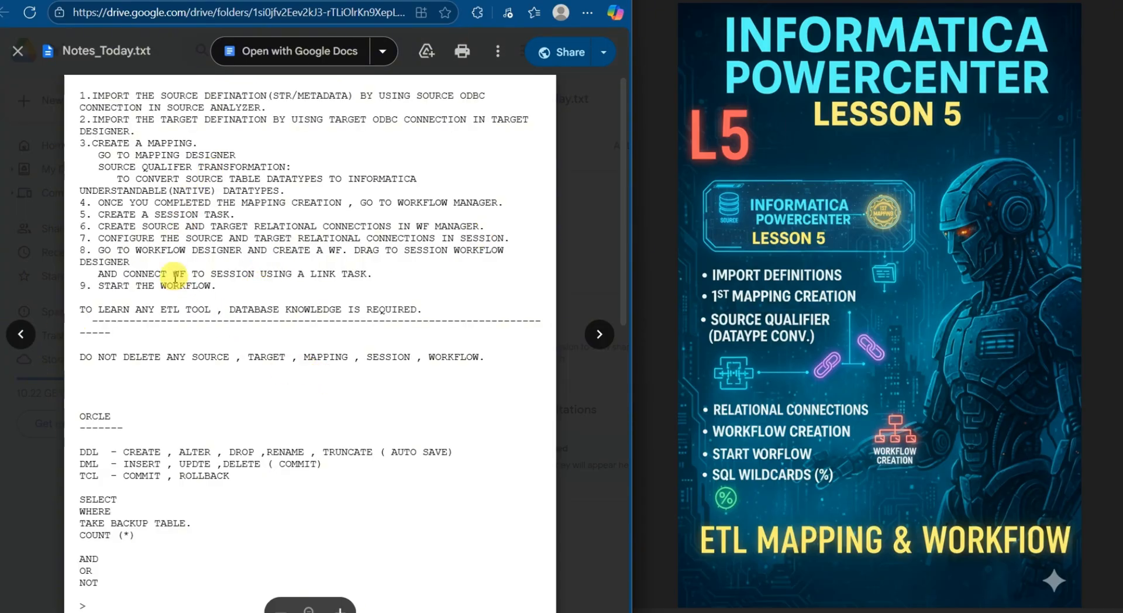
Highlight the notes on importing the source and target definitions through their ODBC connections
{"action": "left_click_drag", "start_coordinate": [266, 107], "coordinate": [93, 88]}
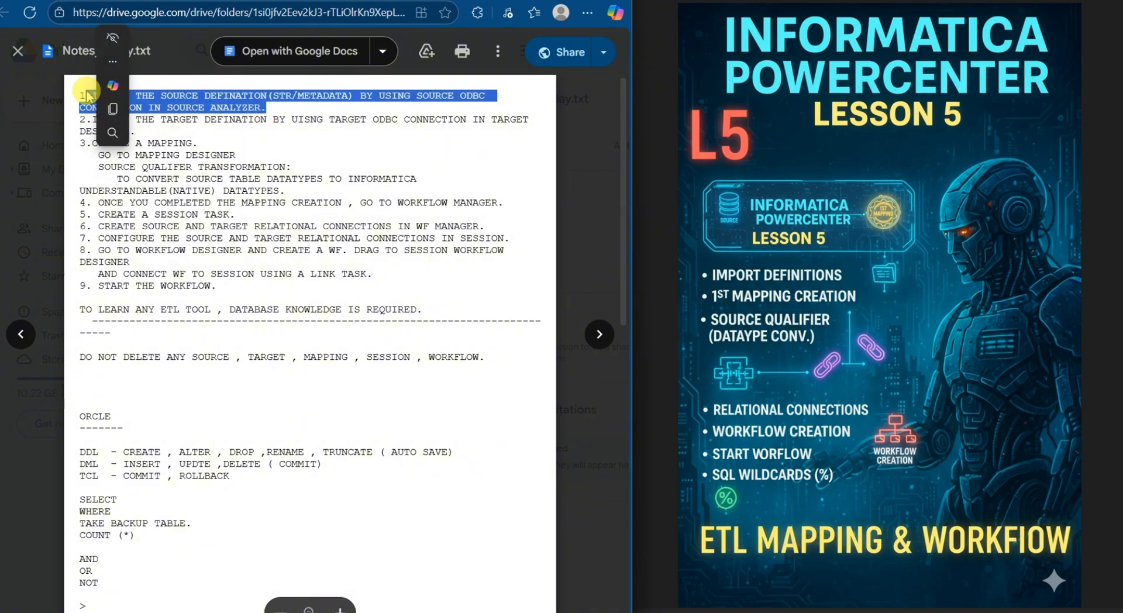
{"action": "left_click", "coordinate": [264, 151]}
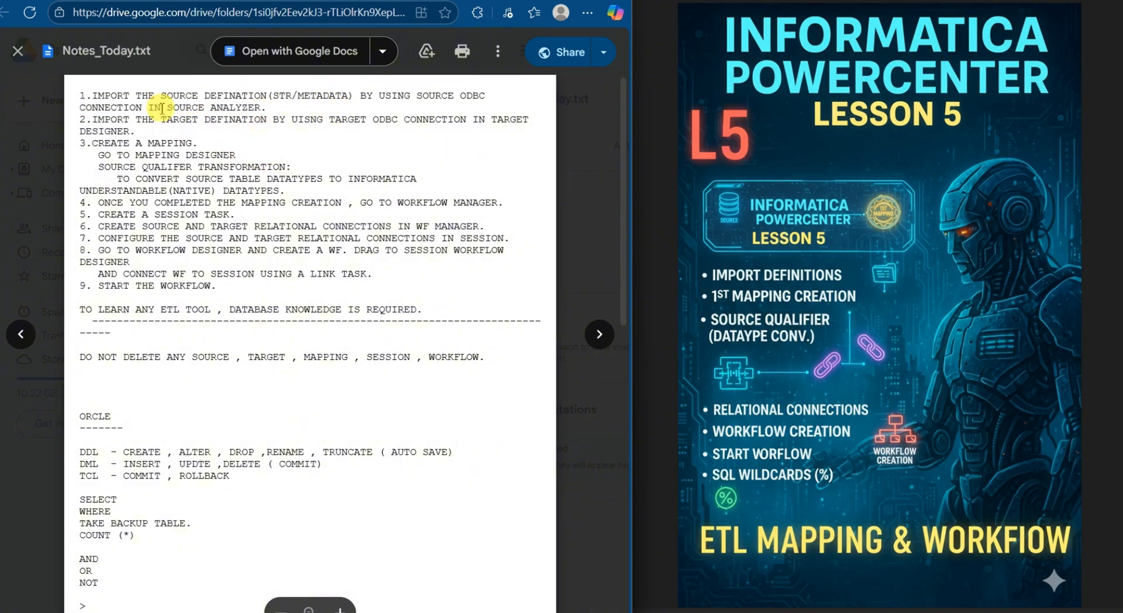
{"action": "left_click_drag", "start_coordinate": [143, 135], "coordinate": [73, 117]}
{"action": "left_click", "coordinate": [409, 166]}
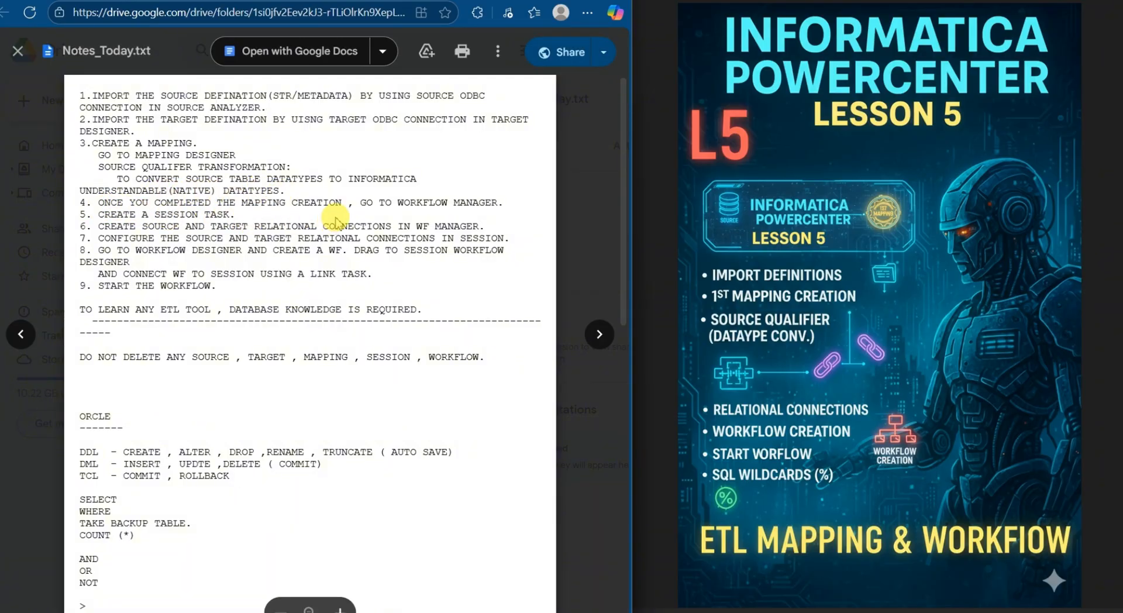
Highlight the notes on creating a session task, configuring the relational connections and starting the workflow
{"action": "left_click_drag", "start_coordinate": [100, 216], "coordinate": [223, 213]}
{"action": "left_click", "coordinate": [111, 231]}
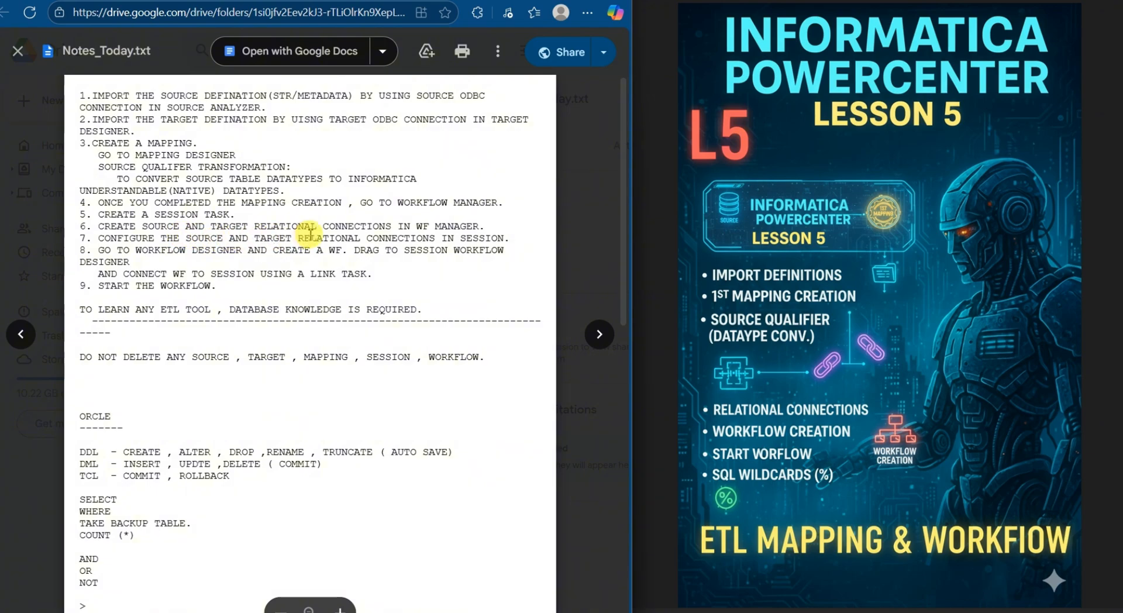
{"action": "left_click_drag", "start_coordinate": [487, 229], "coordinate": [114, 247]}
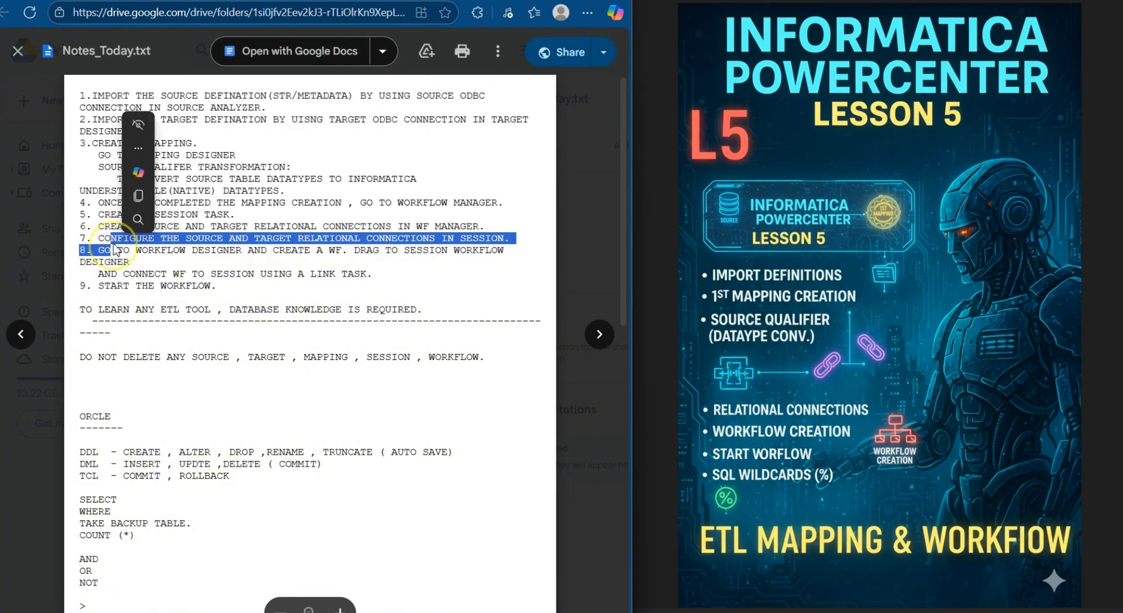
{"action": "left_click", "coordinate": [196, 256]}
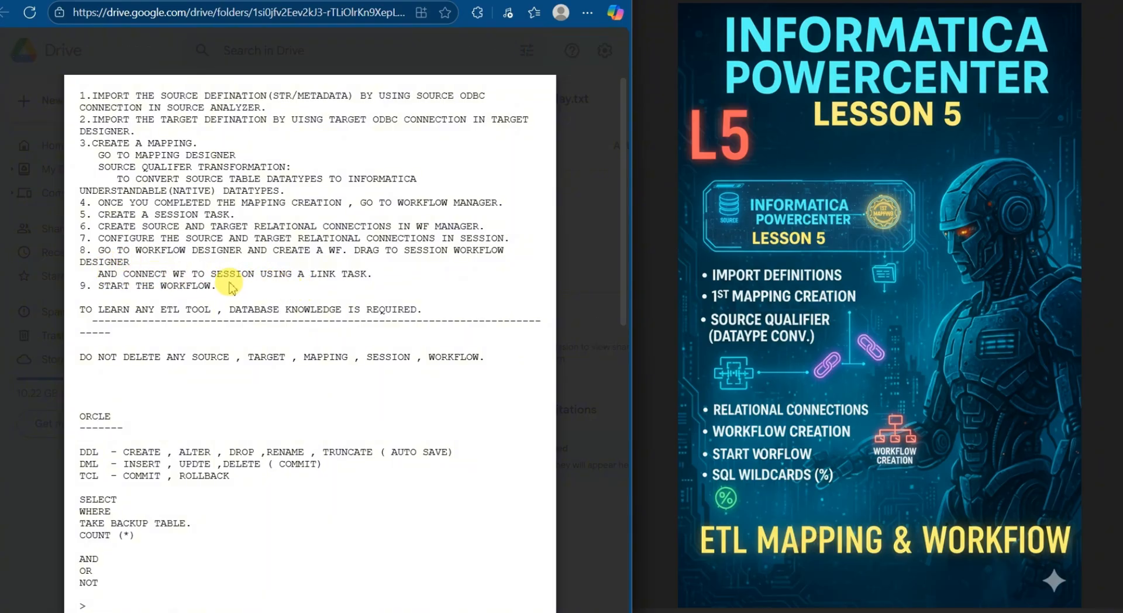
{"action": "left_click_drag", "start_coordinate": [228, 289], "coordinate": [64, 286]}
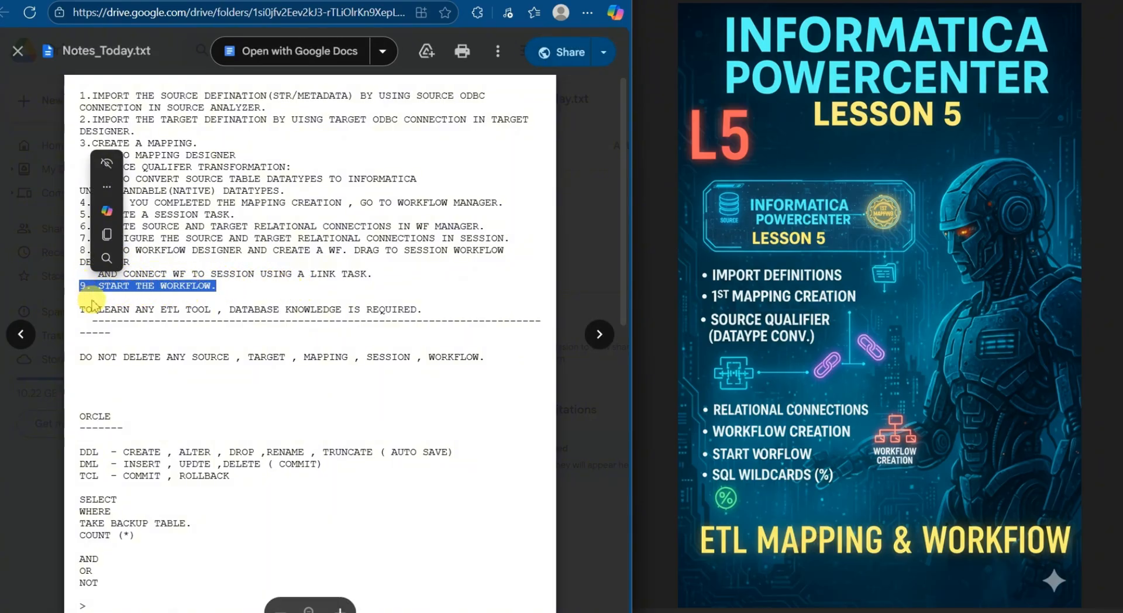
{"action": "left_click", "coordinate": [222, 280]}
Review the Oracle section of the notes, highlighting the DDL, DML and TCL commands and the DDL line
{"action": "scroll", "coordinate": [230, 306], "scroll_direction": "down", "scroll_amount": 10}
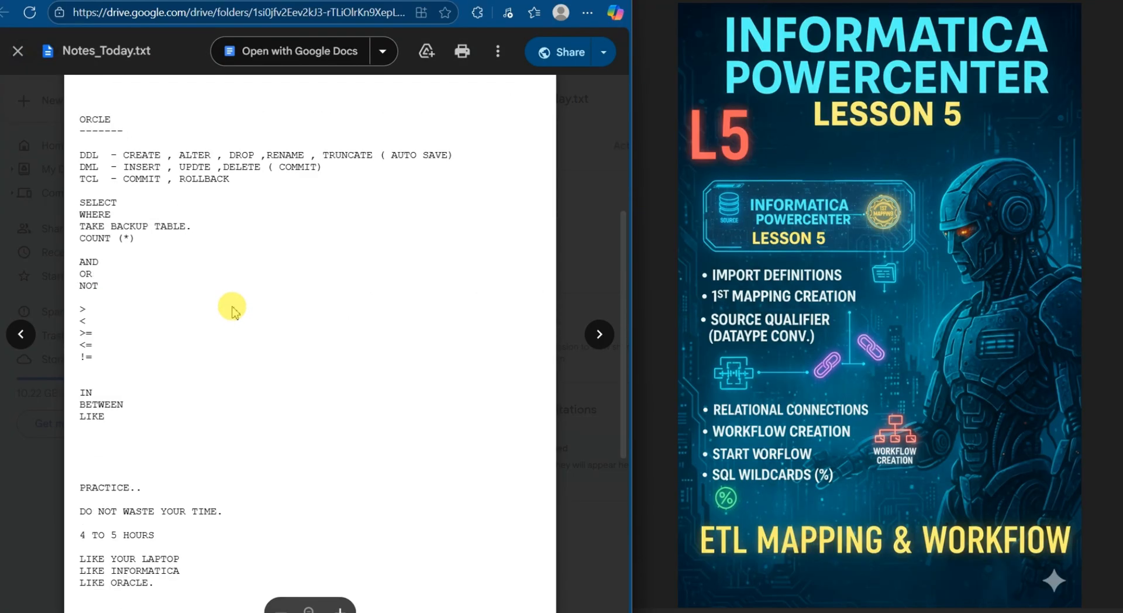
{"action": "scroll", "coordinate": [231, 307], "scroll_direction": "up", "scroll_amount": 8}
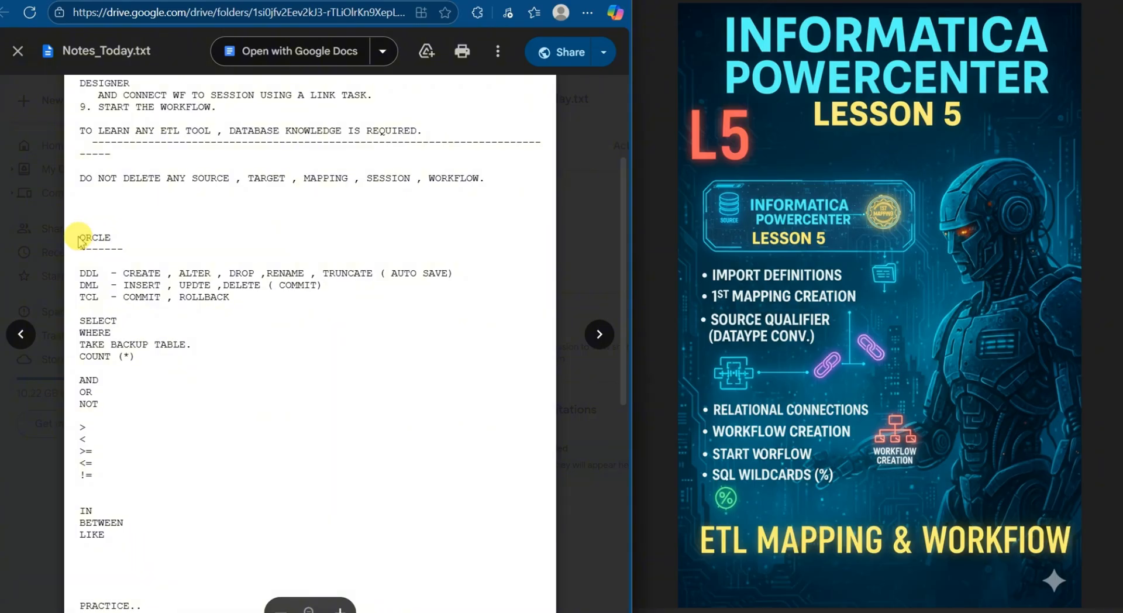
{"action": "left_click_drag", "start_coordinate": [80, 240], "coordinate": [236, 316]}
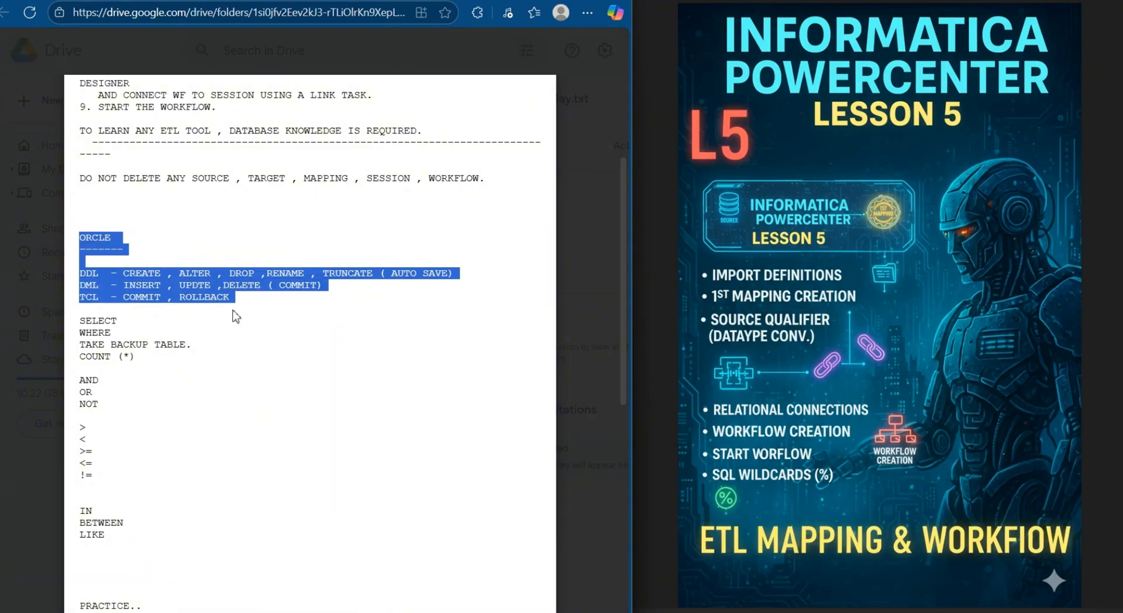
{"action": "left_click", "coordinate": [107, 272]}
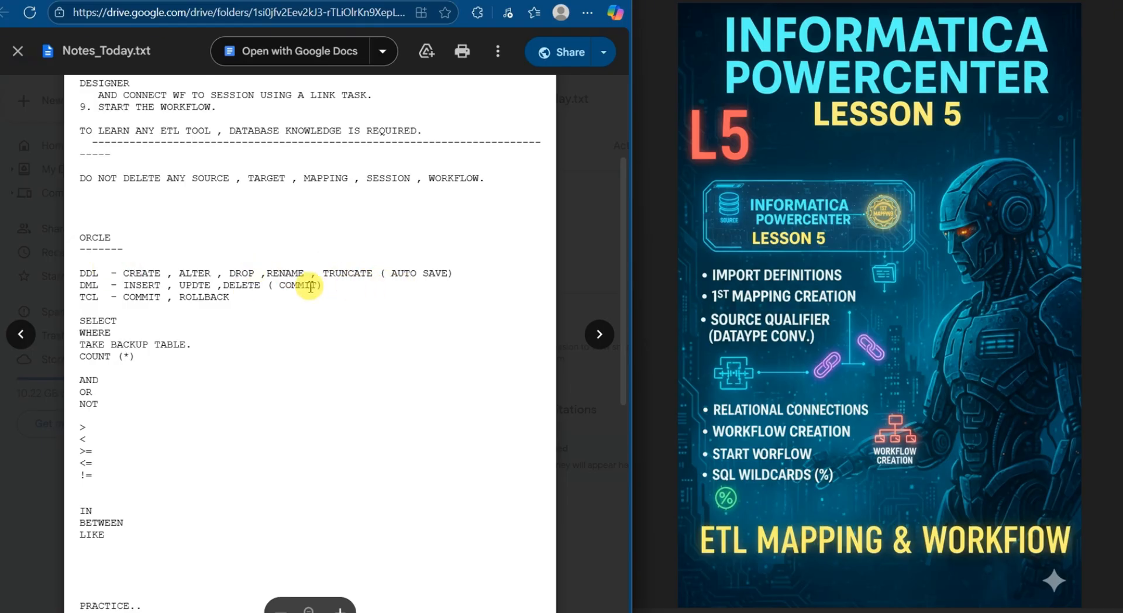
{"action": "left_click_drag", "start_coordinate": [458, 276], "coordinate": [64, 259]}
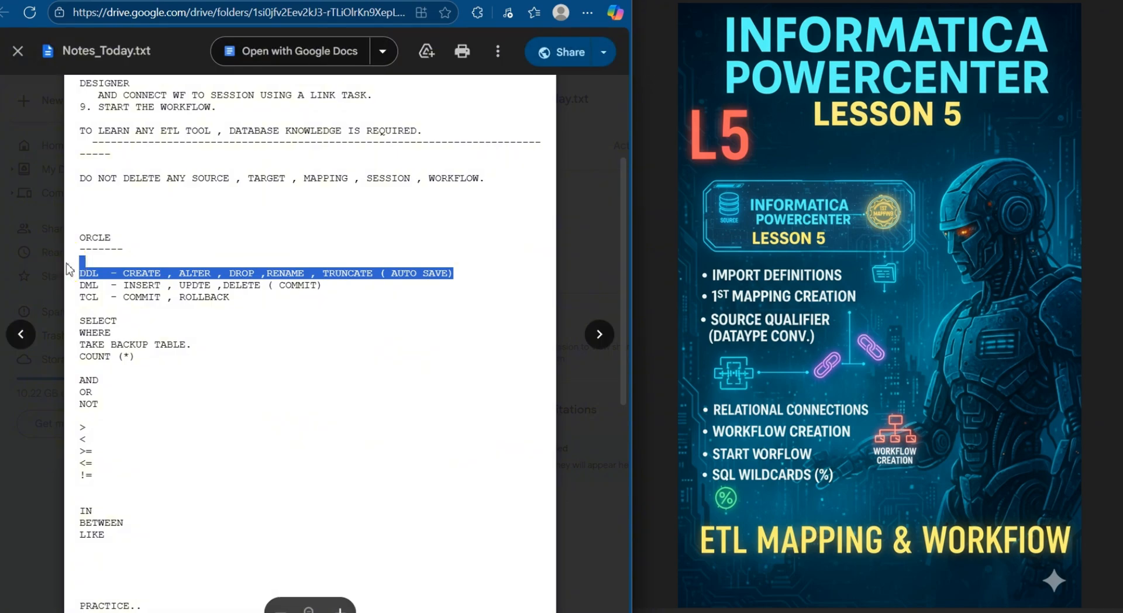
Review the DML line in the Oracle notes and highlight the TCL line with COMMIT and ROLLBACK
{"action": "left_click", "coordinate": [92, 291]}
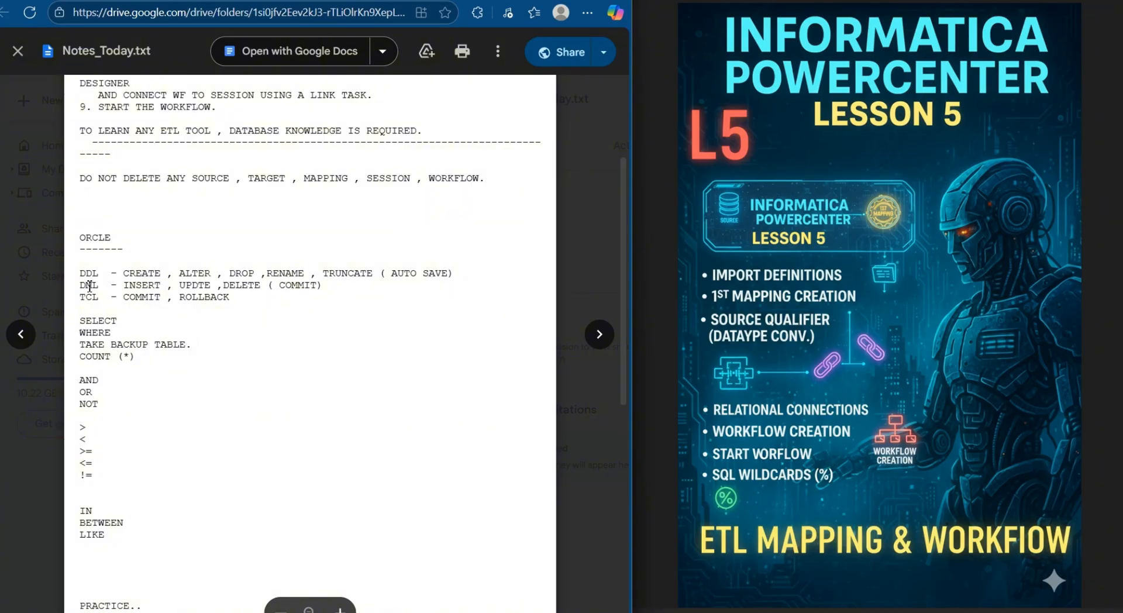
{"action": "mouse_move", "coordinate": [324, 285]}
{"action": "left_mouse_down"}
{"action": "mouse_move", "coordinate": [63, 295]}
{"action": "mouse_move", "coordinate": [339, 300]}
{"action": "left_mouse_up"}
{"action": "left_click", "coordinate": [94, 289]}
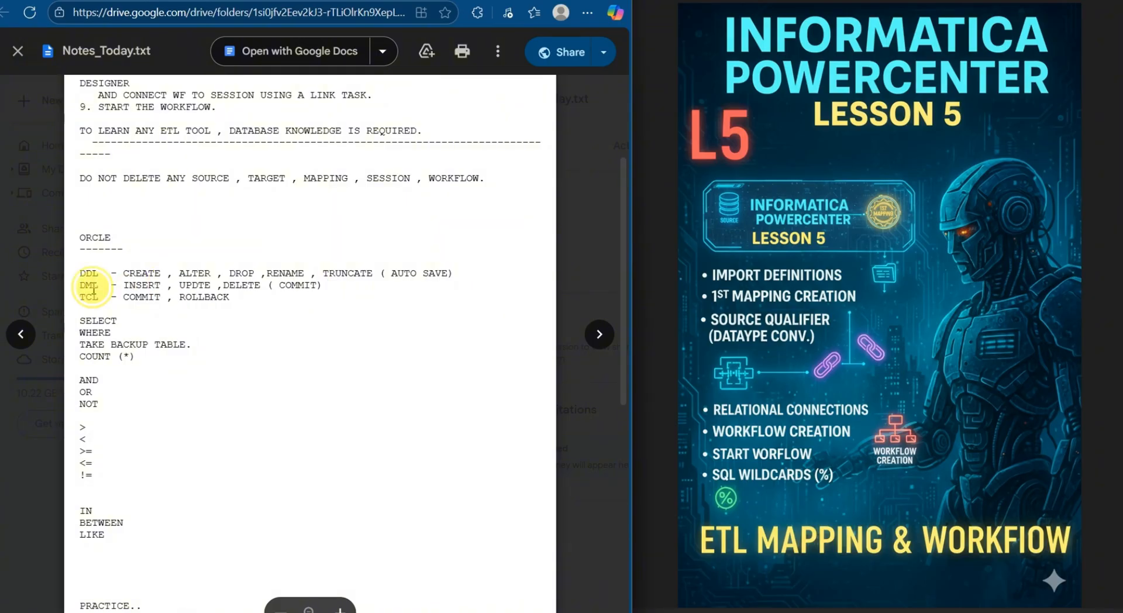
{"action": "left_click", "coordinate": [93, 288]}
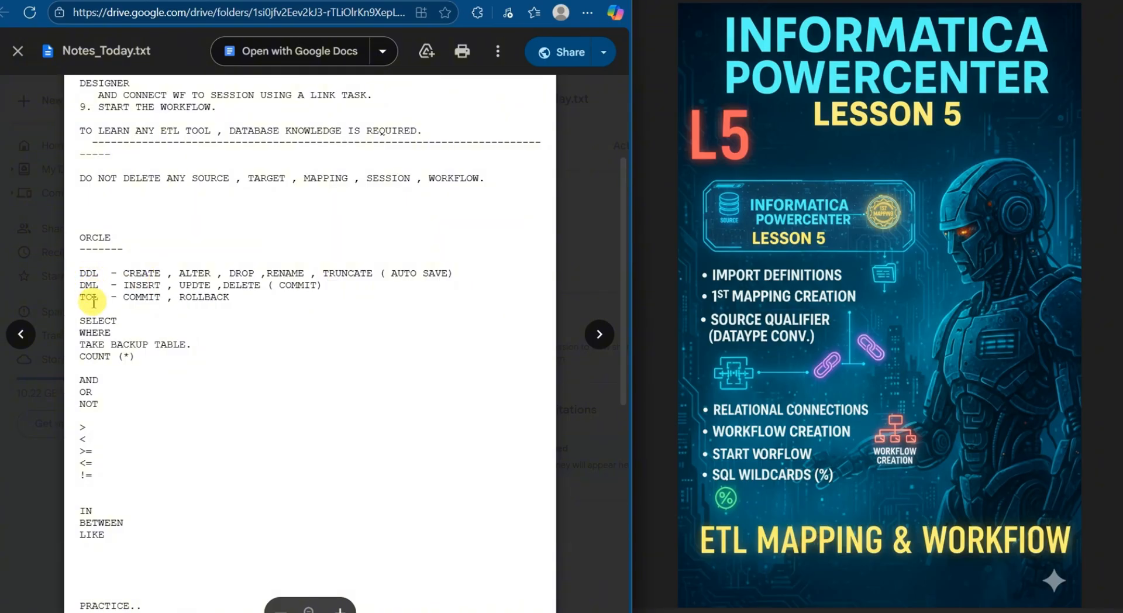
{"action": "left_click_drag", "start_coordinate": [263, 299], "coordinate": [75, 302]}
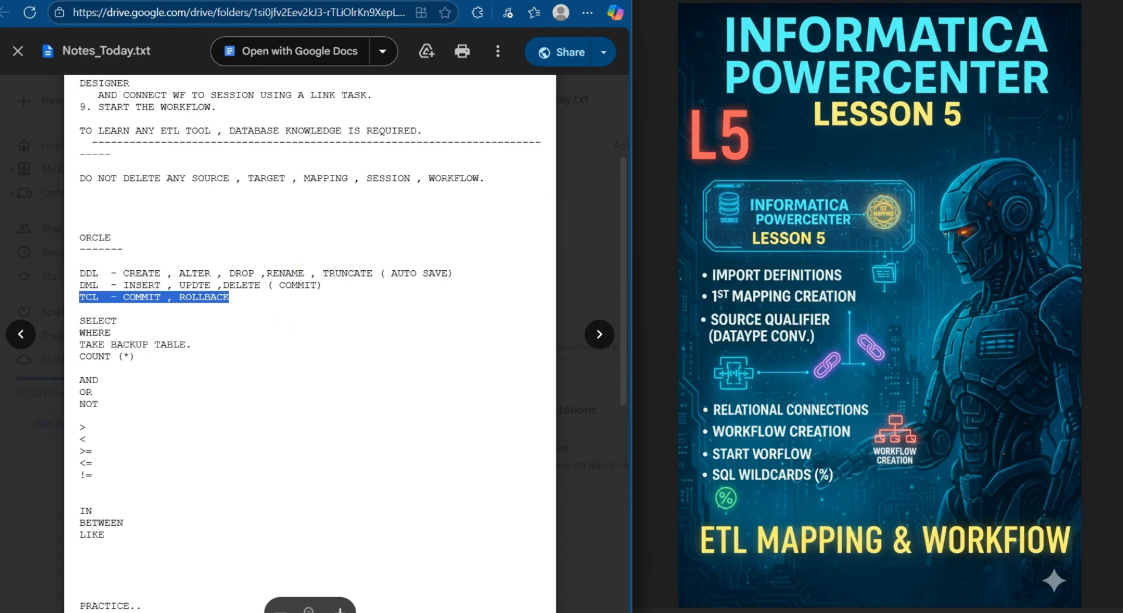
Switch to PowerCenter Designer, try to connect to the RepSvc repository, and dismiss the connection dialog
{"action": "left_click", "coordinate": [684, 612]}
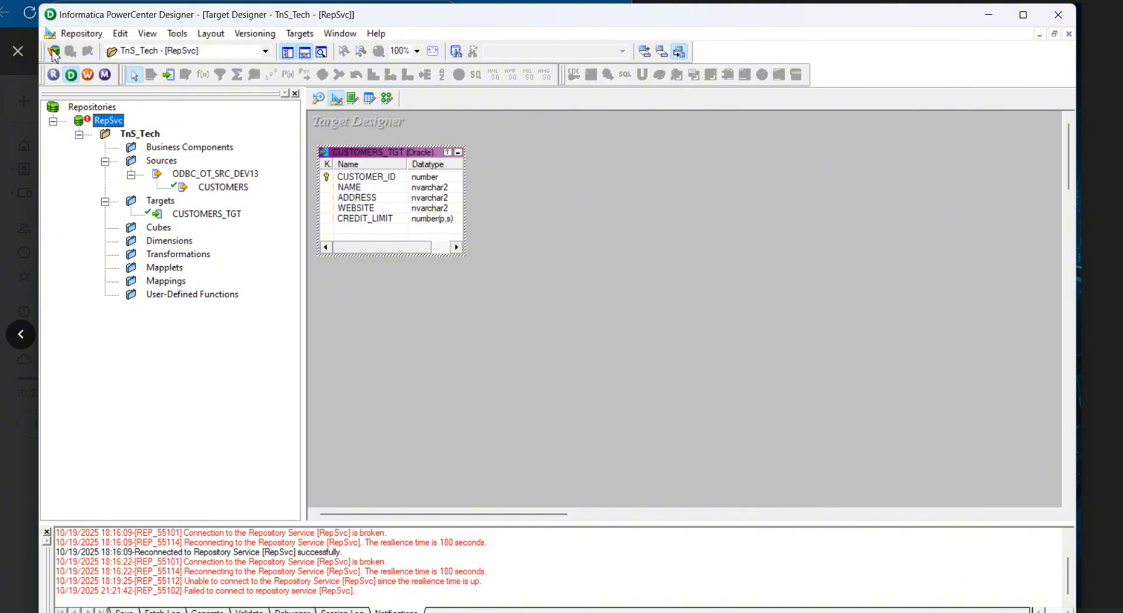
{"action": "left_click", "coordinate": [113, 121]}
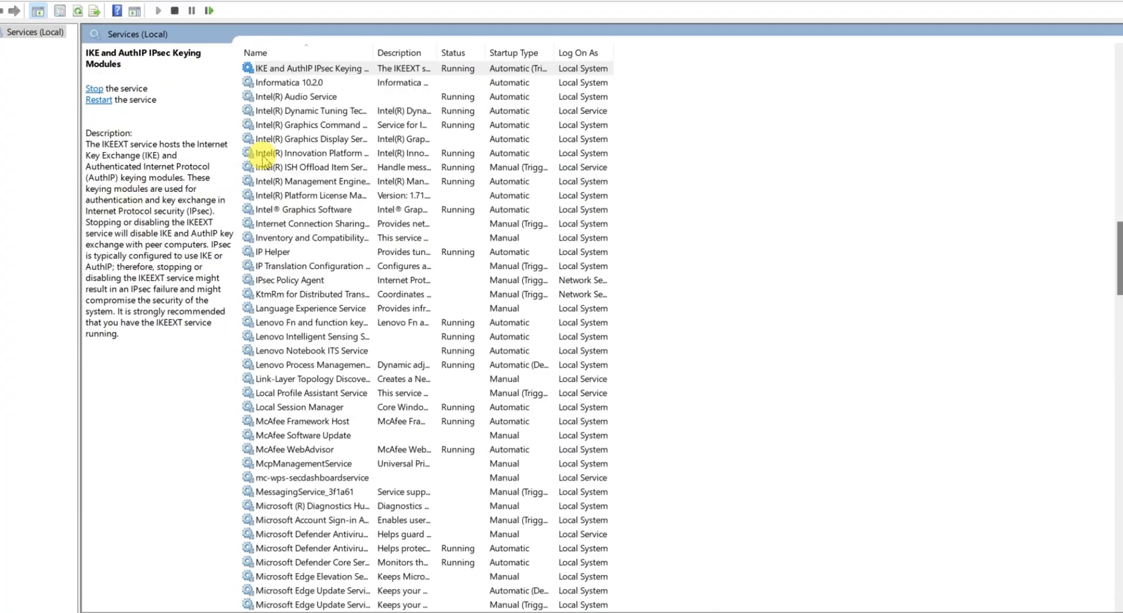
{"action": "left_click", "coordinate": [338, 139]}
{"action": "left_click", "coordinate": [263, 153]}
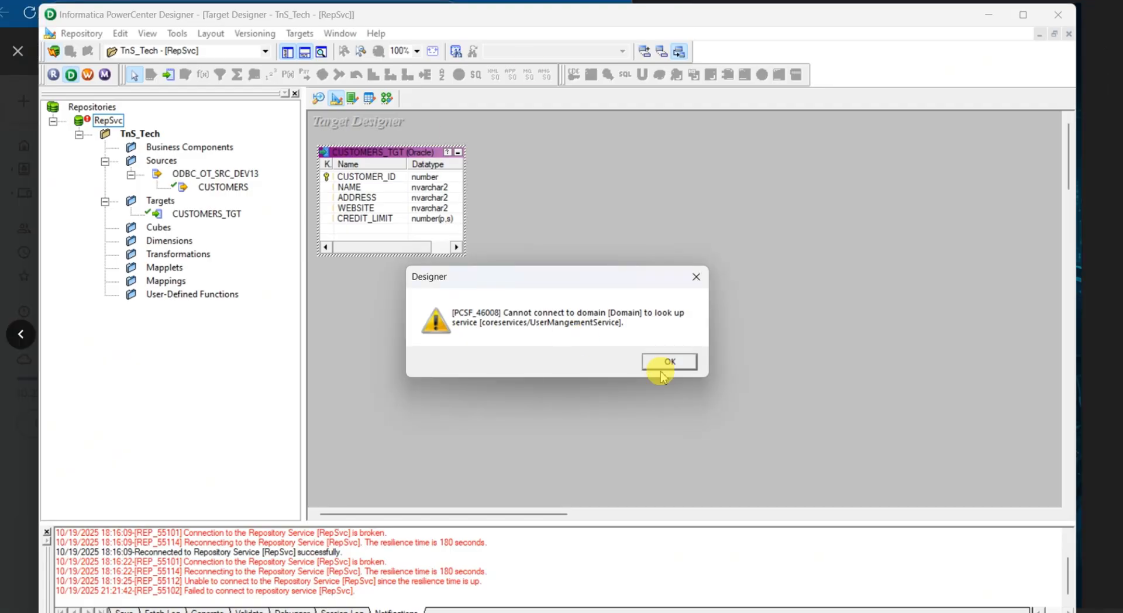
{"action": "left_click", "coordinate": [660, 363]}
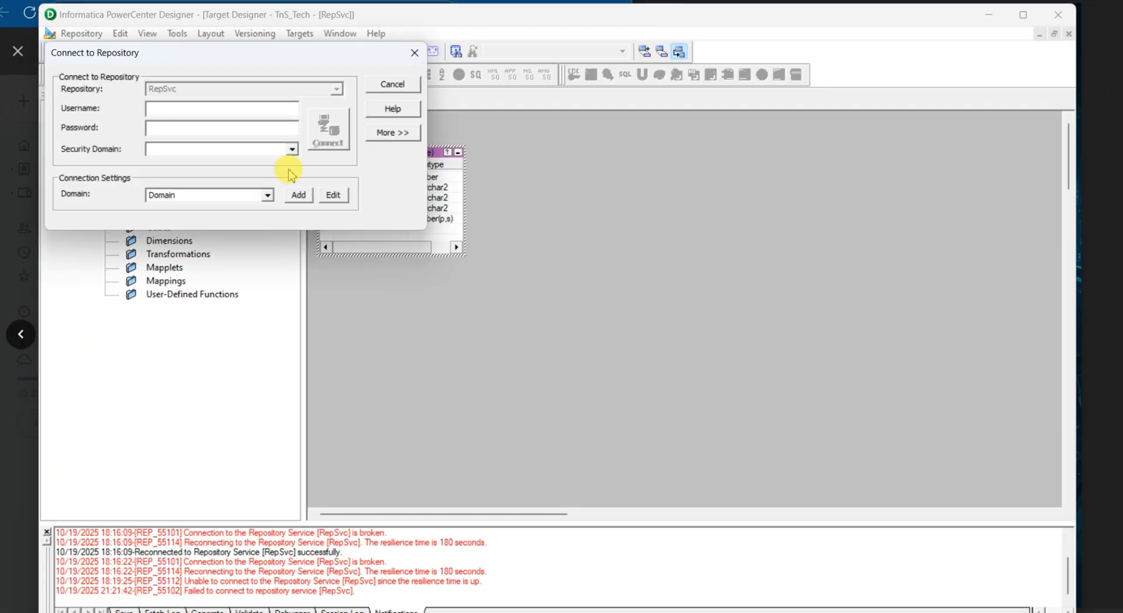
{"action": "left_click", "coordinate": [292, 149]}
{"action": "left_click", "coordinate": [291, 150]}
{"action": "left_click", "coordinate": [415, 54]}
{"action": "left_click", "coordinate": [150, 136]}
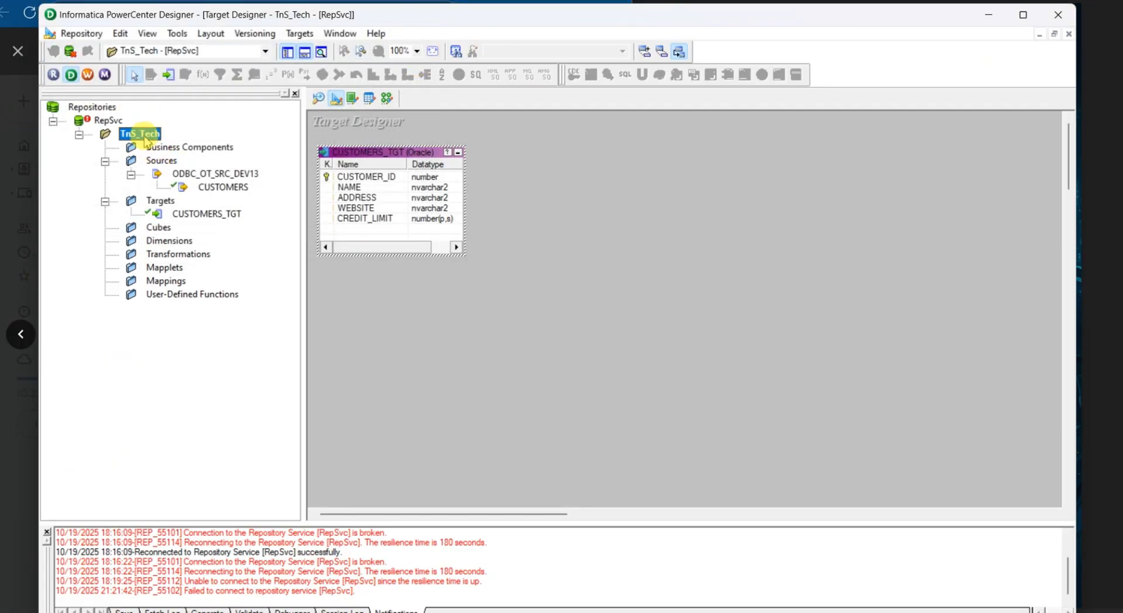
Retry the connection to RepSvc from its entry in the repository tree
{"action": "right_click", "coordinate": [143, 135]}
{"action": "left_click", "coordinate": [98, 123]}
{"action": "right_click", "coordinate": [105, 121]}
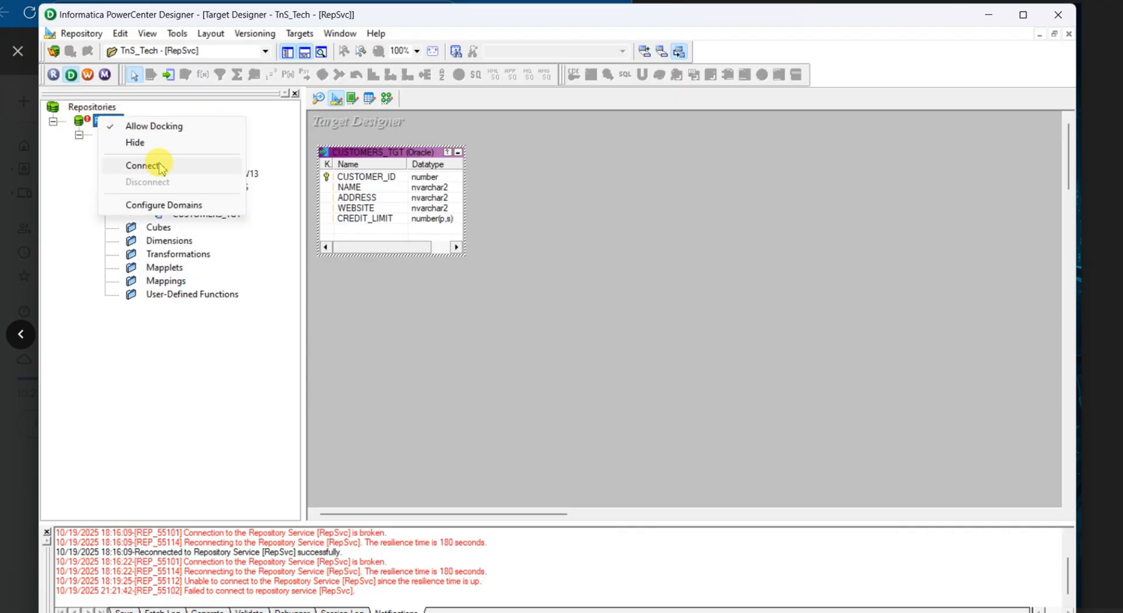
{"action": "left_click", "coordinate": [154, 167]}
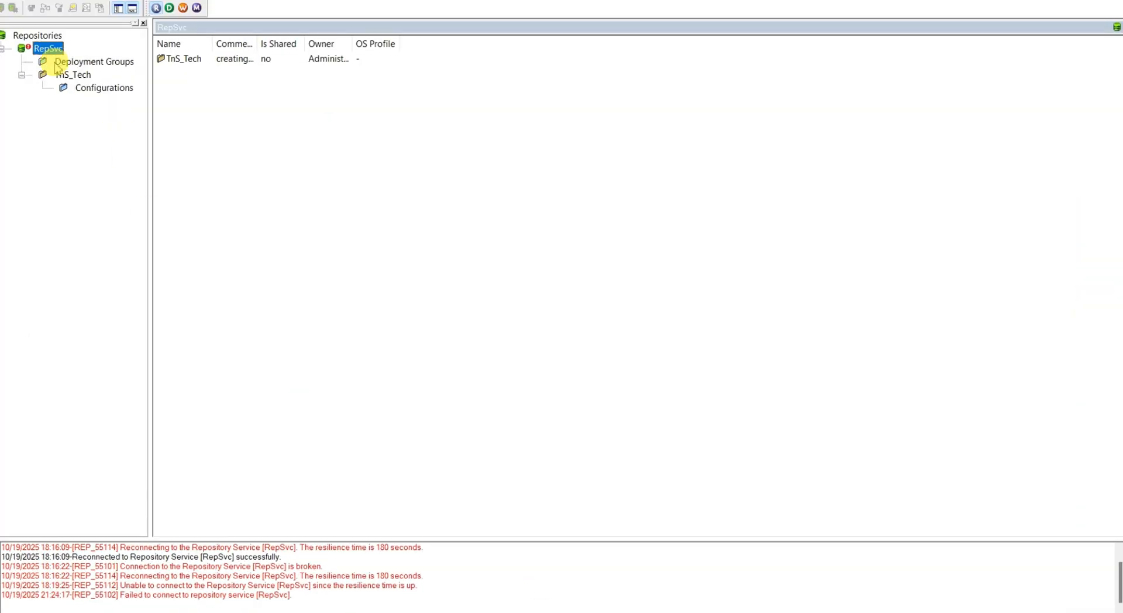
Close Repository Manager, cancel the pending repository connection in Designer, and close Designer
{"action": "left_click", "coordinate": [9, 0]}
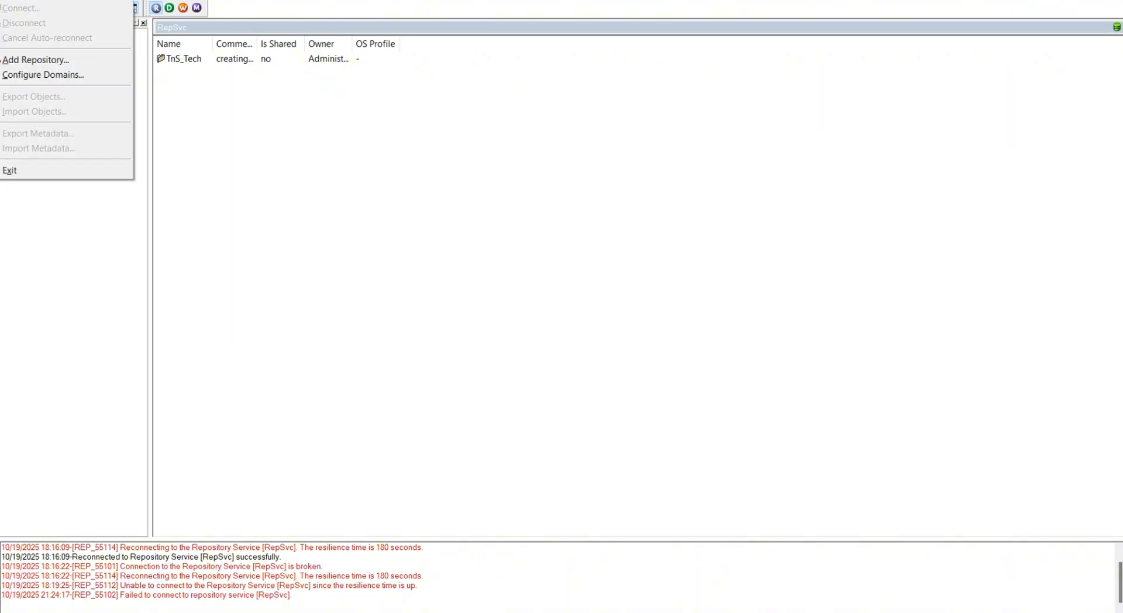
{"action": "left_click", "coordinate": [9, 1]}
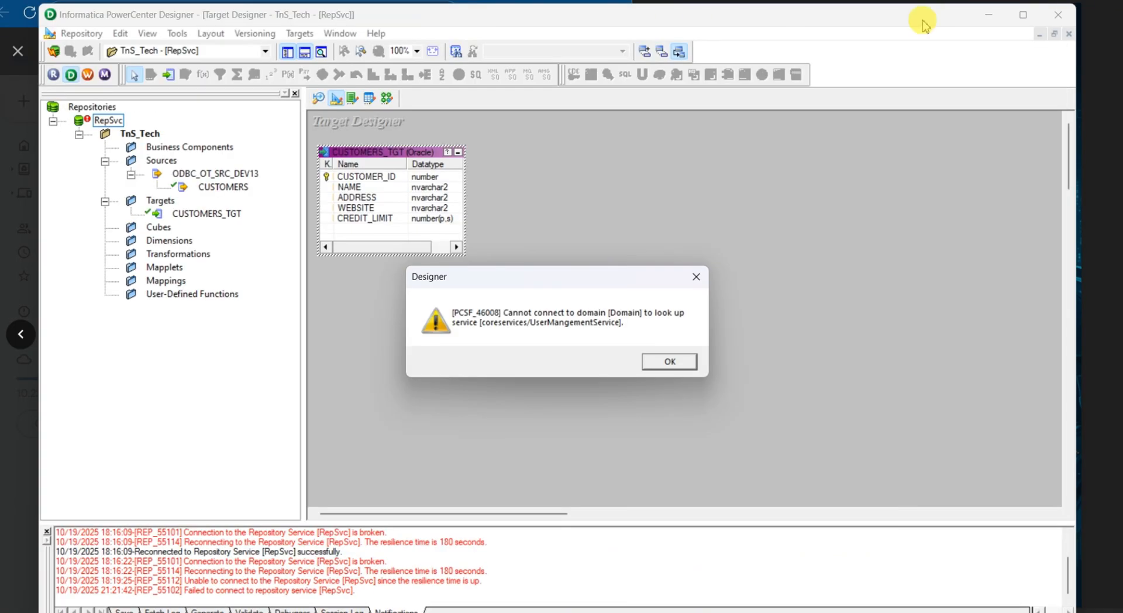
{"action": "left_click", "coordinate": [662, 366]}
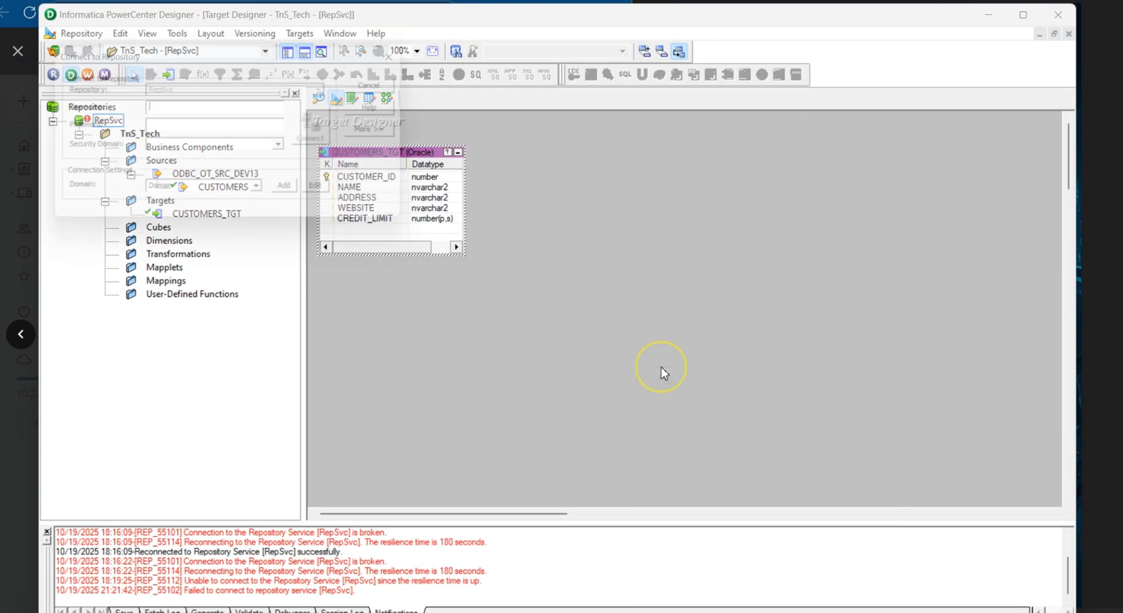
{"action": "left_click", "coordinate": [413, 53]}
{"action": "left_click", "coordinate": [1058, 15]}
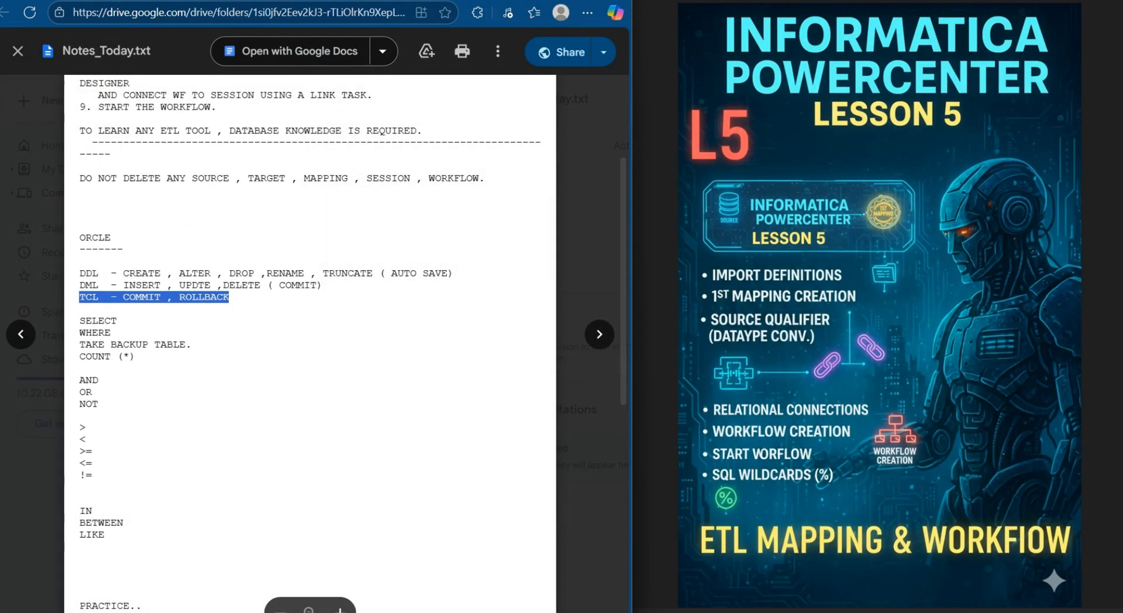
Reopen PowerCenter Repository Manager, dismiss its welcome tip, and launch Designer from it
{"action": "key", "text": "super"}
{"action": "type", "text": "re"}
{"action": "key", "text": "Return"}
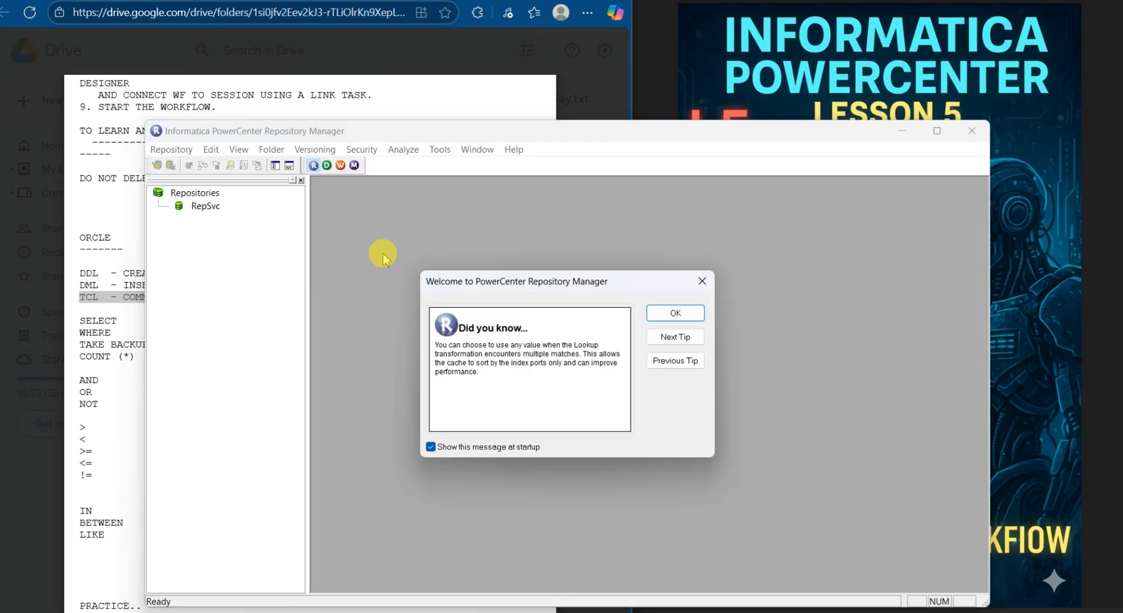
{"action": "key", "text": "Return"}
{"action": "left_click", "coordinate": [170, 8]}
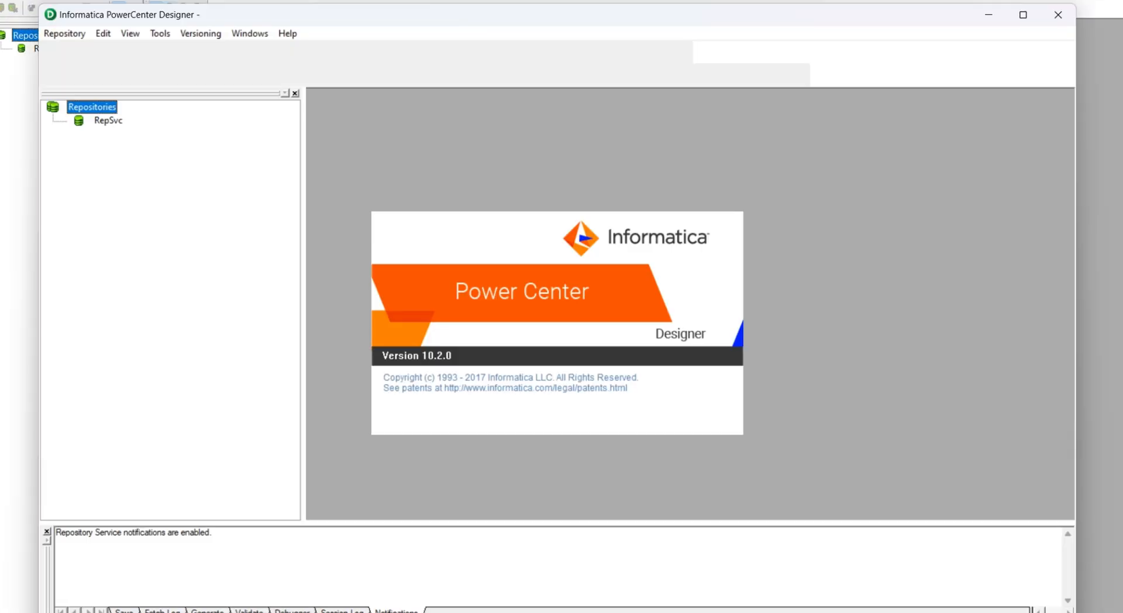
{"action": "left_click", "coordinate": [656, 266]}
Try to connect the restarted Designer to the RepSvc repository, cancelling the first login dialog and requesting the connection again
{"action": "left_click", "coordinate": [109, 121]}
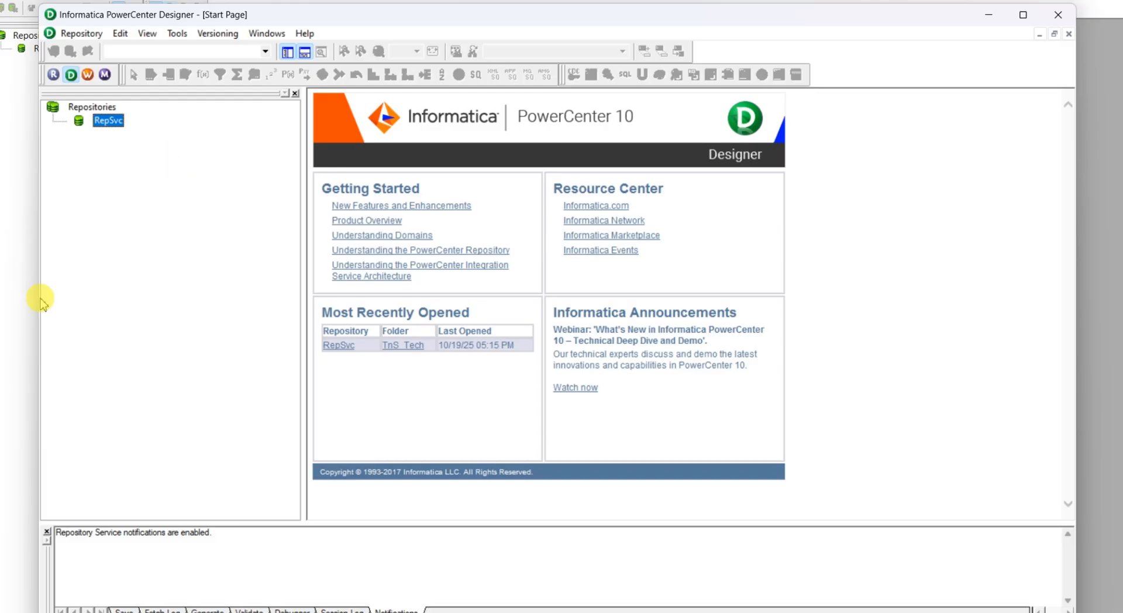
{"action": "left_click", "coordinate": [677, 358]}
{"action": "left_click", "coordinate": [415, 53]}
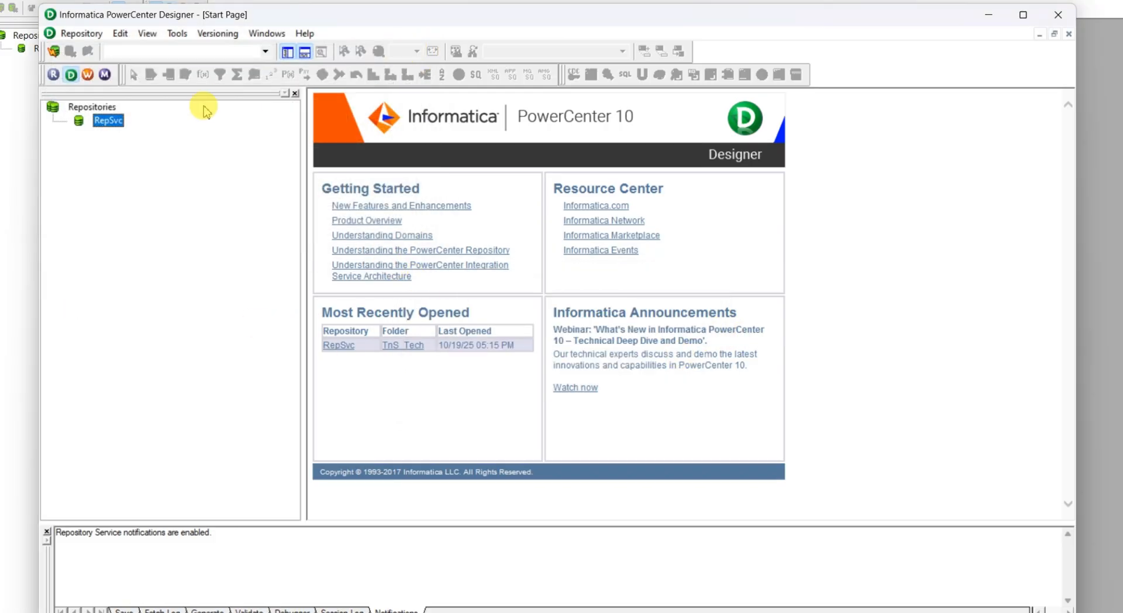
{"action": "left_click", "coordinate": [80, 33]}
{"action": "left_click", "coordinate": [97, 49]}
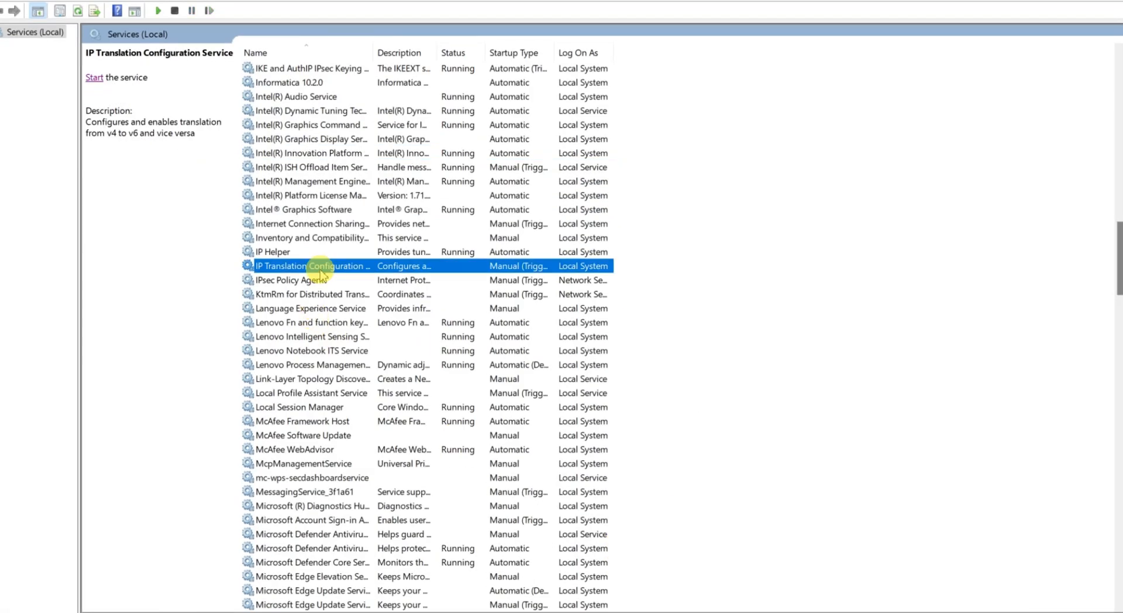
Check in Windows Services whether OracleMTSRecoveryService, OracleServiceXE, OracleXETNSListener and OracleXEClrAgent are running
{"action": "key", "text": "o"}
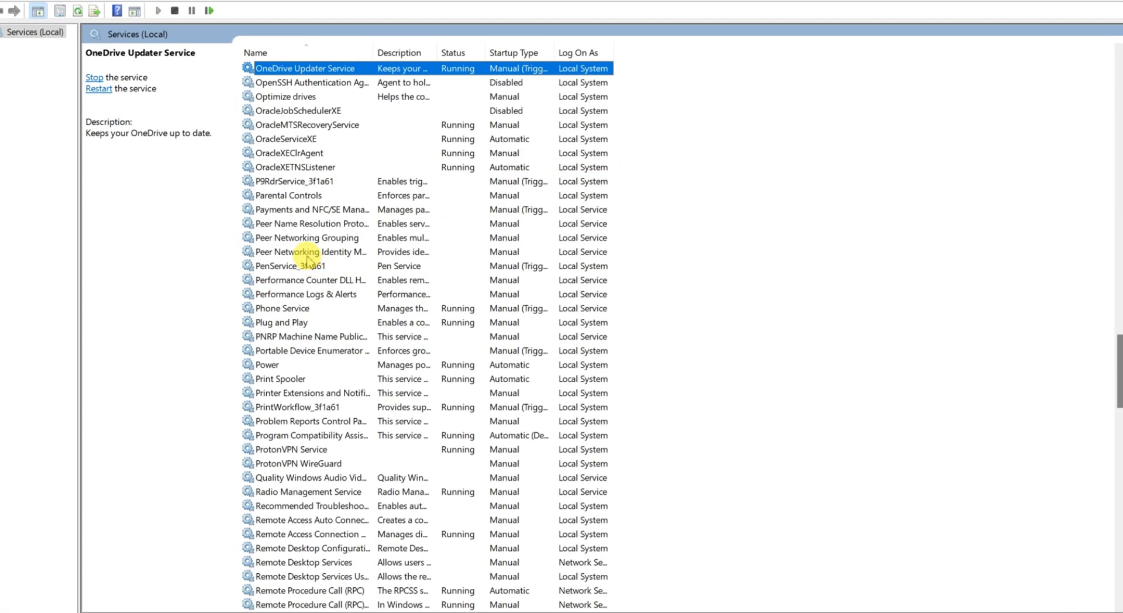
{"action": "left_click", "coordinate": [308, 124]}
{"action": "left_click", "coordinate": [308, 140]}
{"action": "left_click", "coordinate": [303, 167]}
{"action": "left_click", "coordinate": [300, 154]}
{"action": "left_click", "coordinate": [361, 408]}
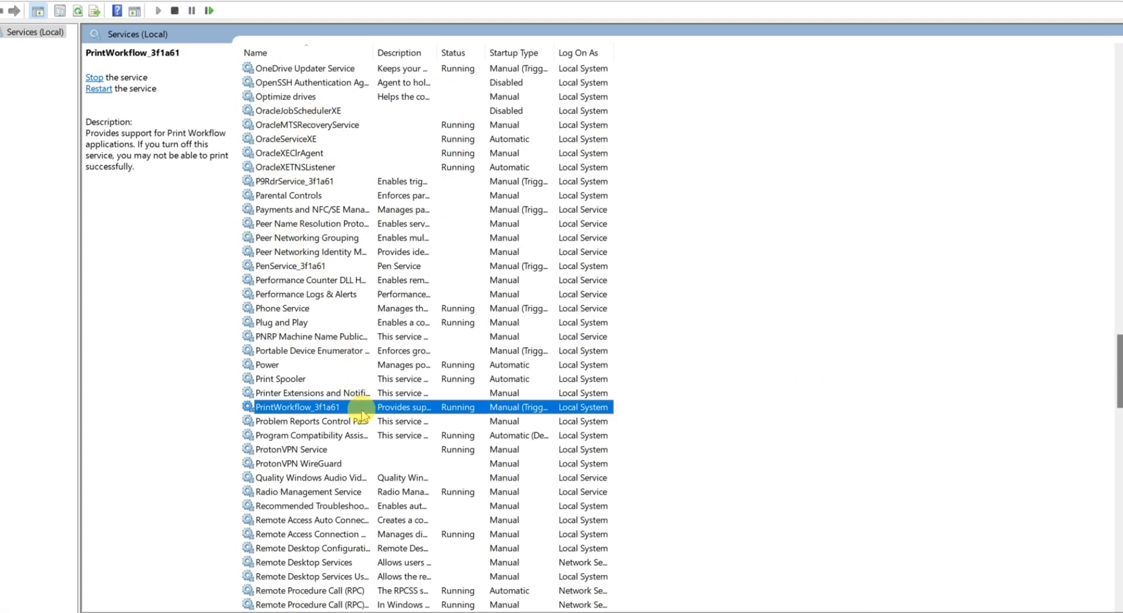
Start the Informatica 10.2.0 service in Windows Services
{"action": "key", "text": "i"}
{"action": "left_click", "coordinate": [283, 82]}
{"action": "left_click", "coordinate": [92, 88]}
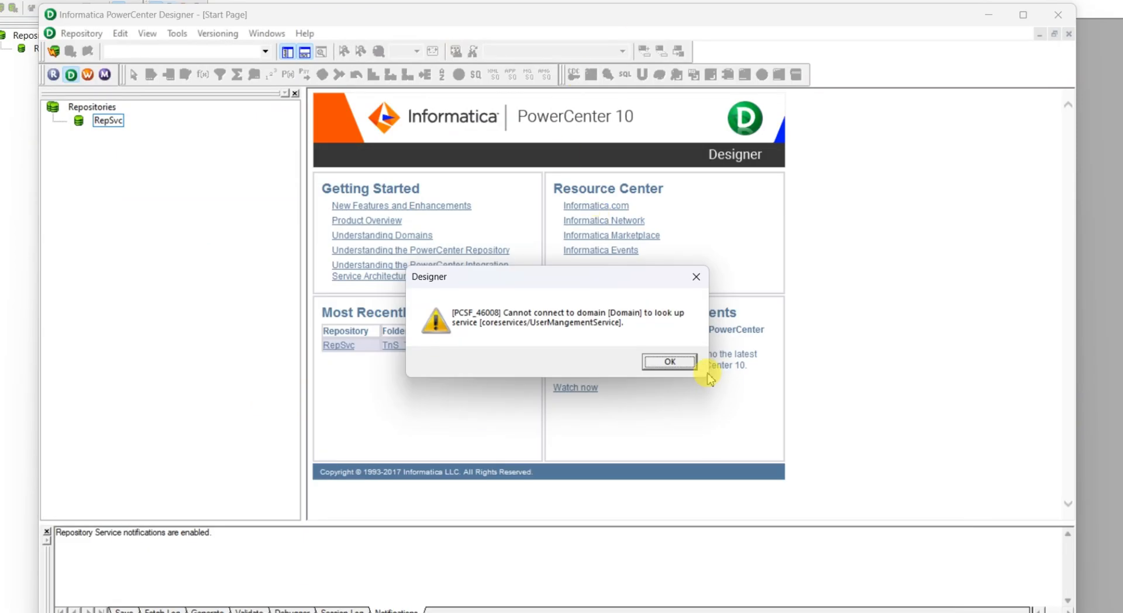
Return to Designer, request the RepSvc connection again, and check the Informatica 10.2.0 entry in Windows Services
{"action": "left_click", "coordinate": [663, 364]}
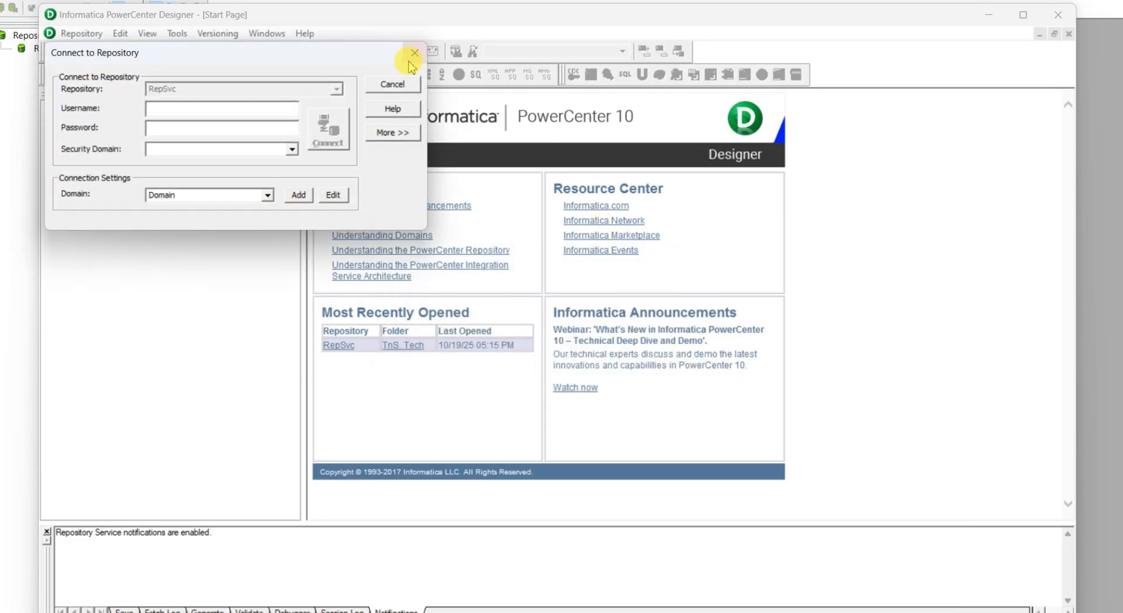
{"action": "left_click", "coordinate": [456, 88]}
{"action": "left_click", "coordinate": [106, 121]}
{"action": "right_click", "coordinate": [105, 120]}
{"action": "left_click", "coordinate": [161, 167]}
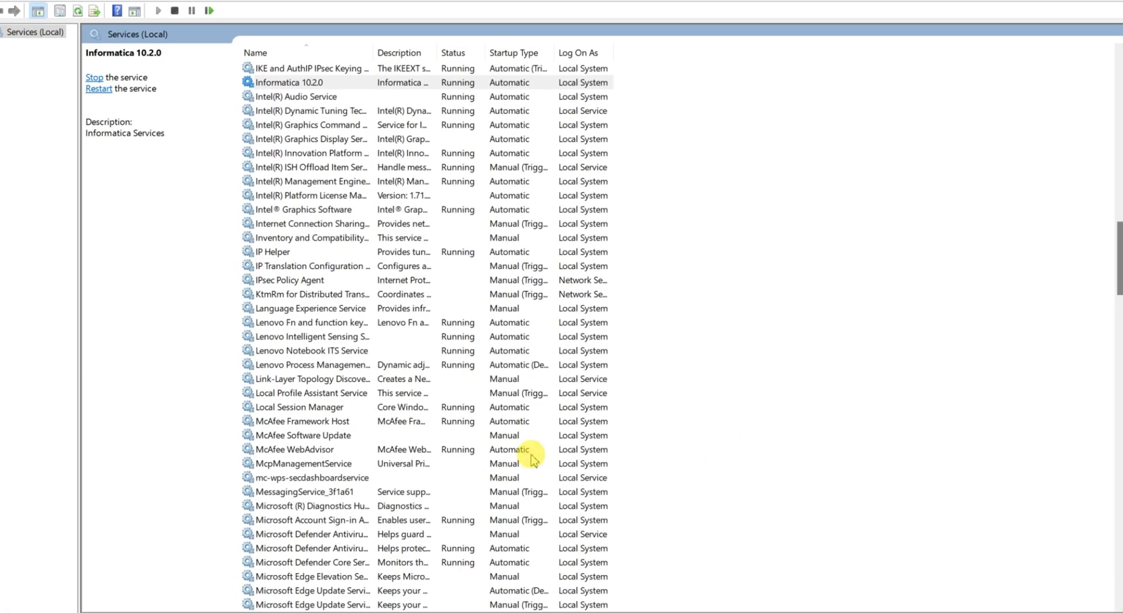
{"action": "left_click", "coordinate": [322, 152]}
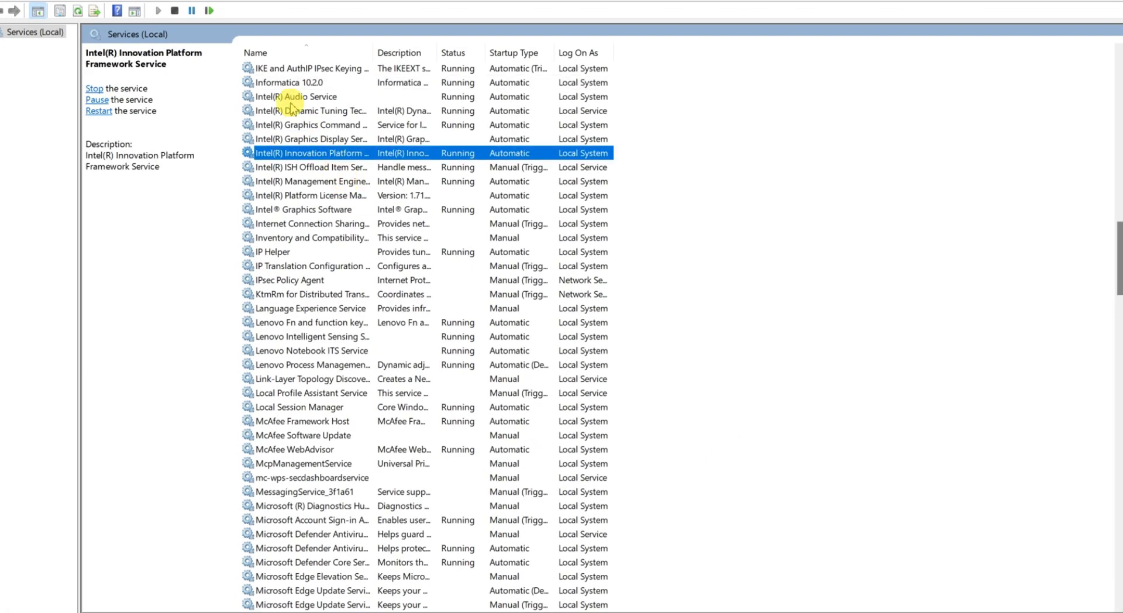
{"action": "left_click", "coordinate": [281, 83]}
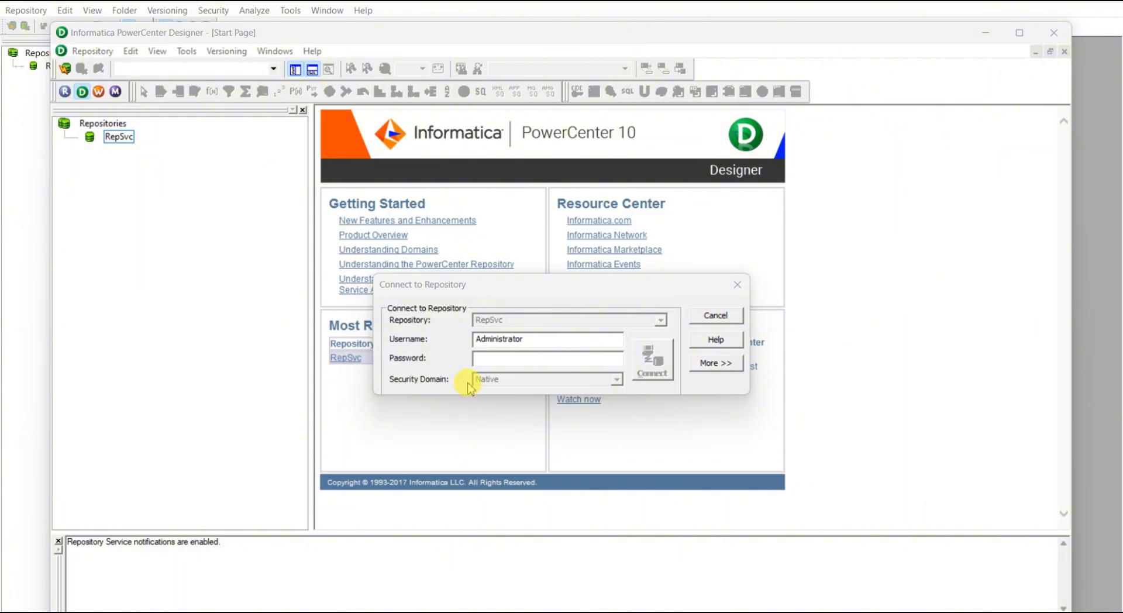
Enter the Administrator account's password and connect Designer to the RepSvc repository
{"action": "left_click", "coordinate": [506, 360]}
{"action": "type", "text": "**"}
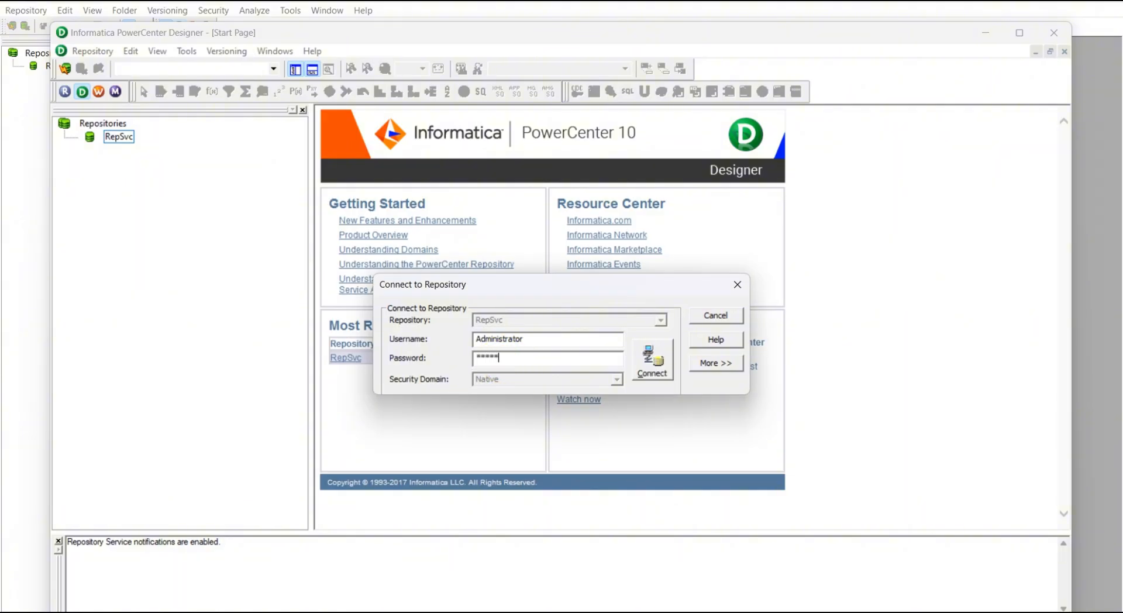
{"action": "key", "text": "Return"}
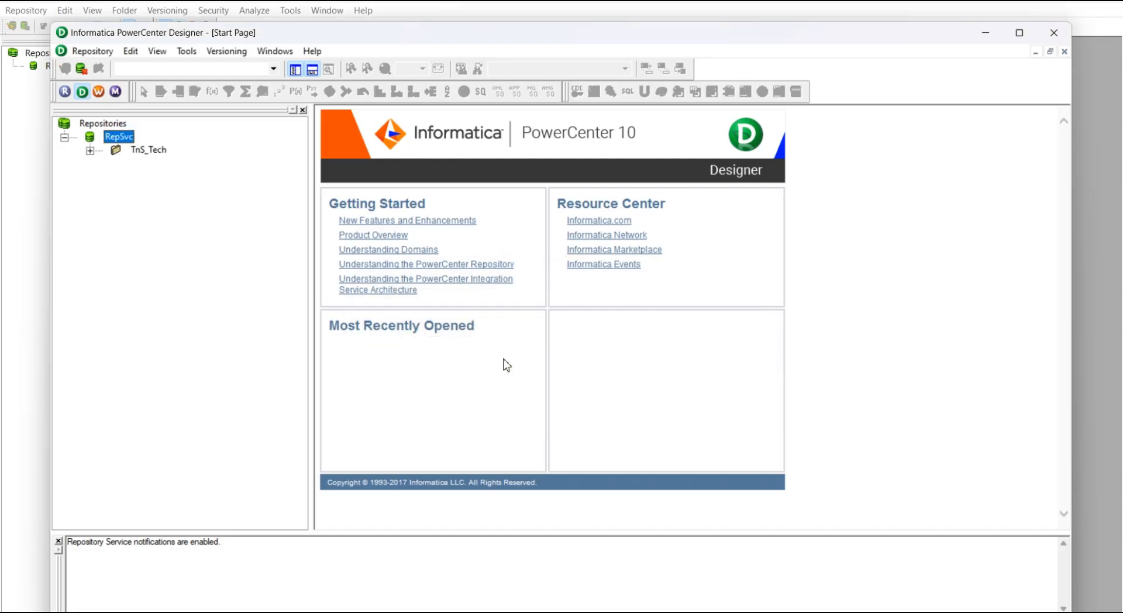
{"action": "left_click", "coordinate": [506, 364]}
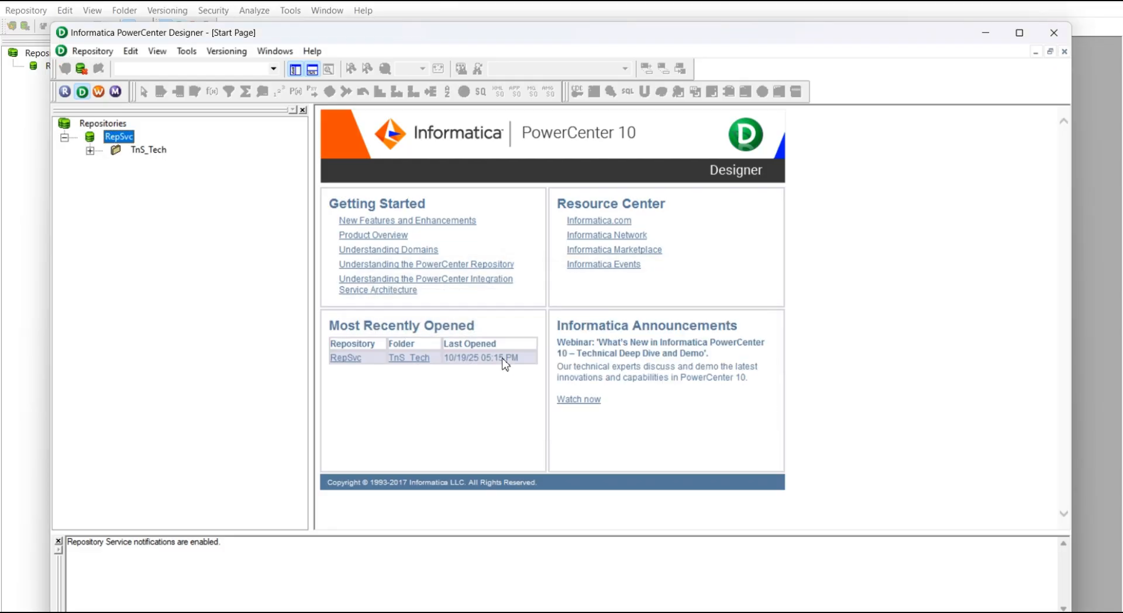
Expand the TnS_Tech folder under RepSvc and inspect its Sources node and the folder's available commands
{"action": "left_click", "coordinate": [89, 151]}
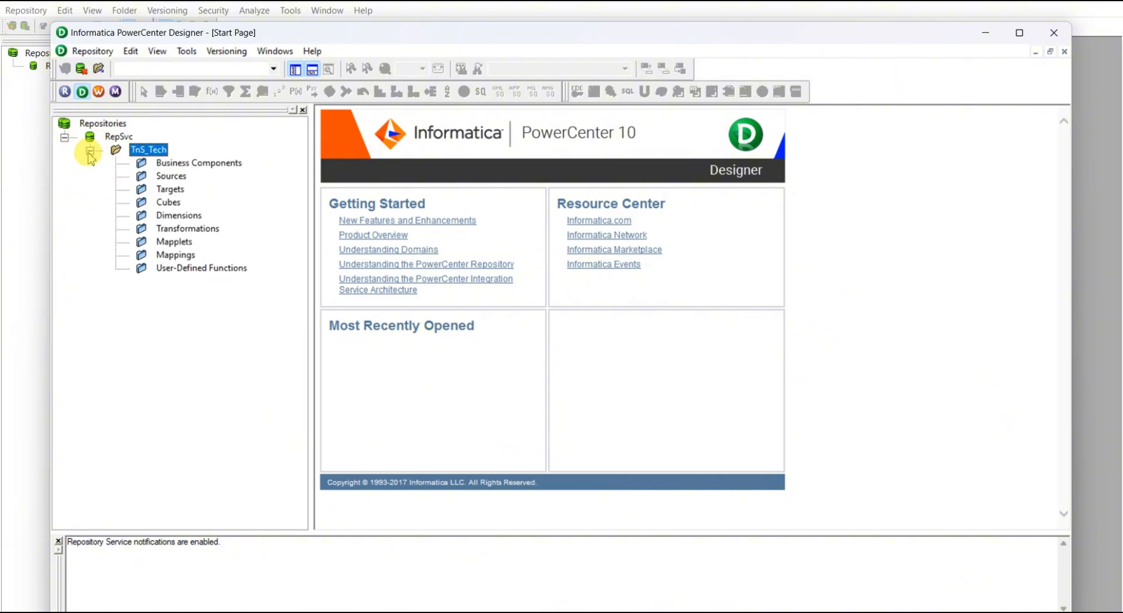
{"action": "left_click", "coordinate": [165, 178]}
{"action": "left_click", "coordinate": [164, 177]}
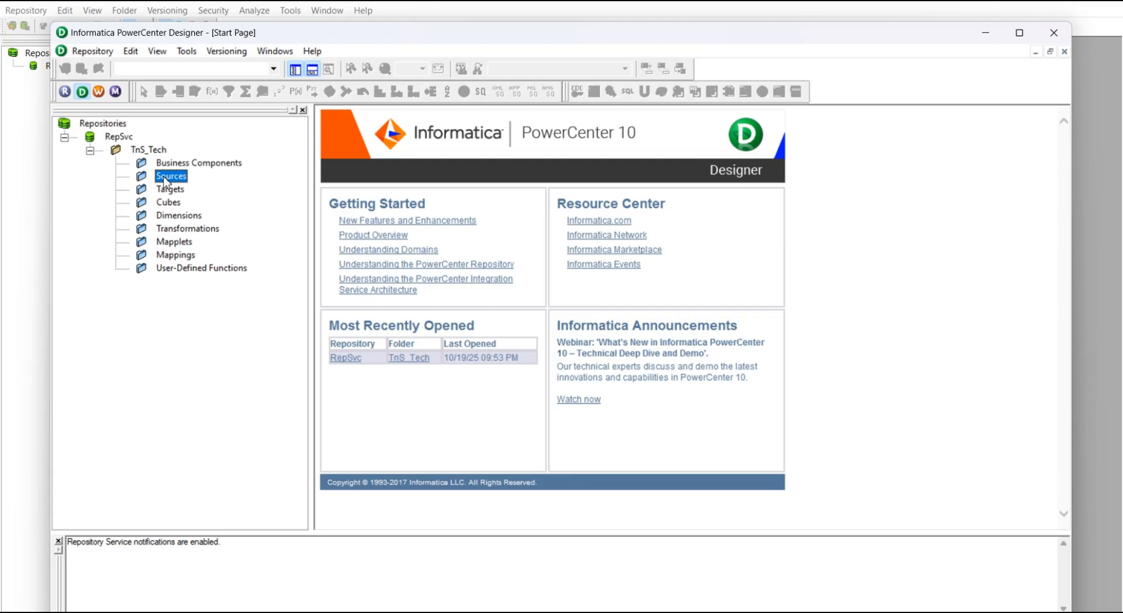
{"action": "left_click", "coordinate": [146, 150]}
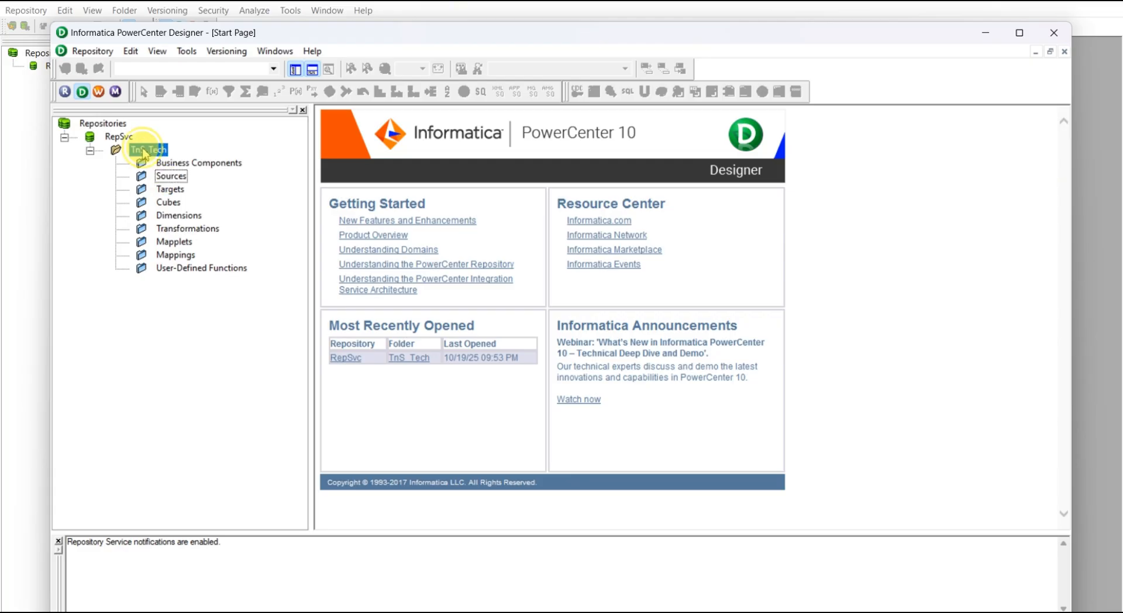
{"action": "right_click", "coordinate": [145, 152]}
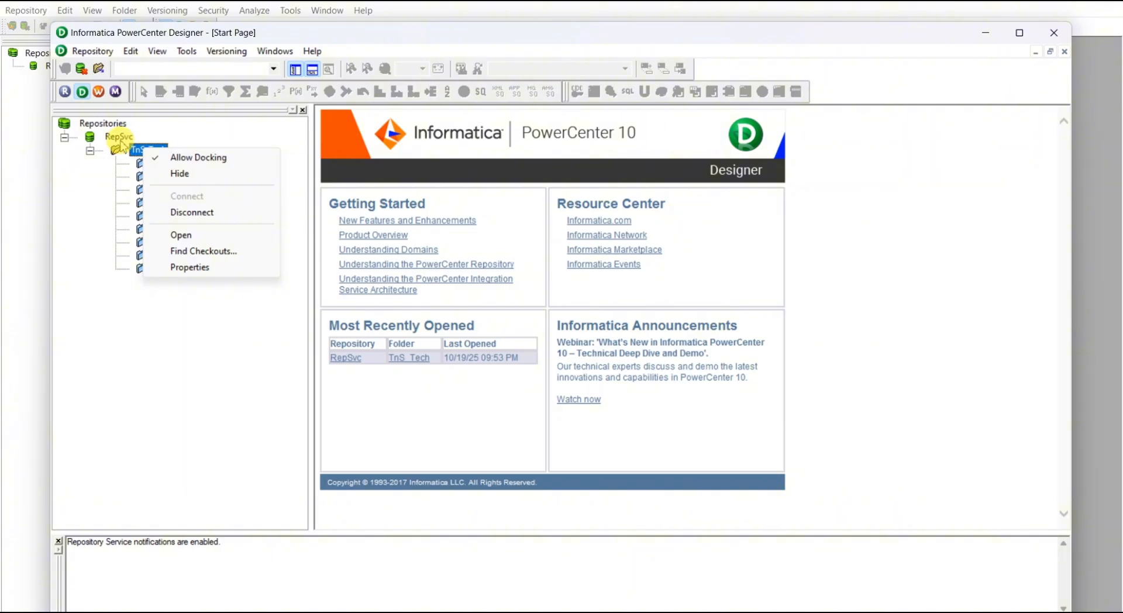
{"action": "left_click", "coordinate": [119, 138]}
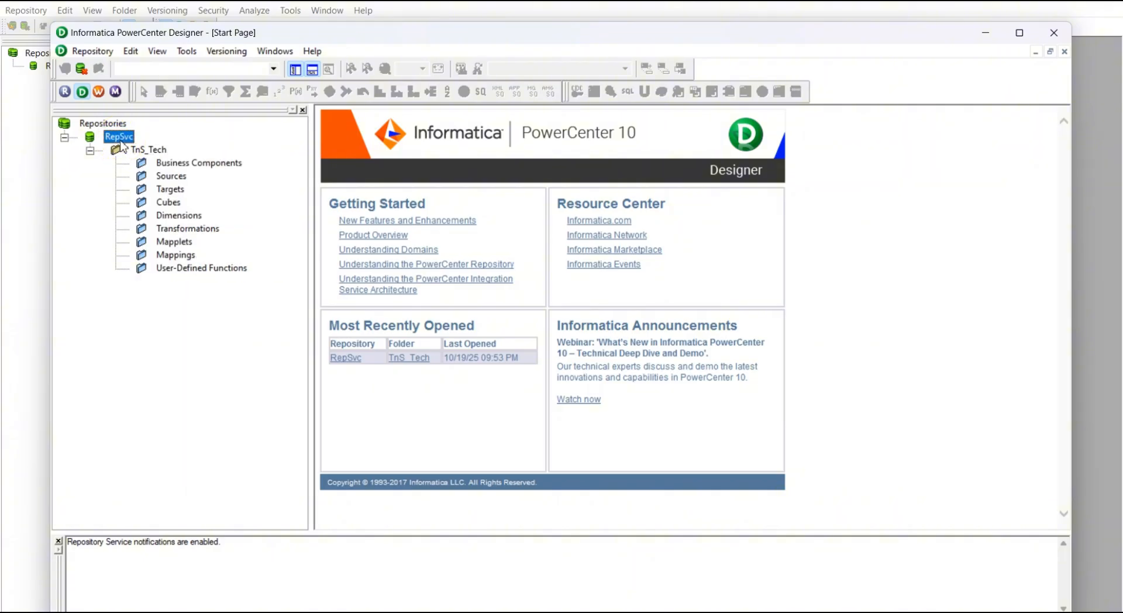
Open the TnS_Tech folder in RepSvc and dismiss the warnings about restoring sources and targets
{"action": "left_click", "coordinate": [149, 150]}
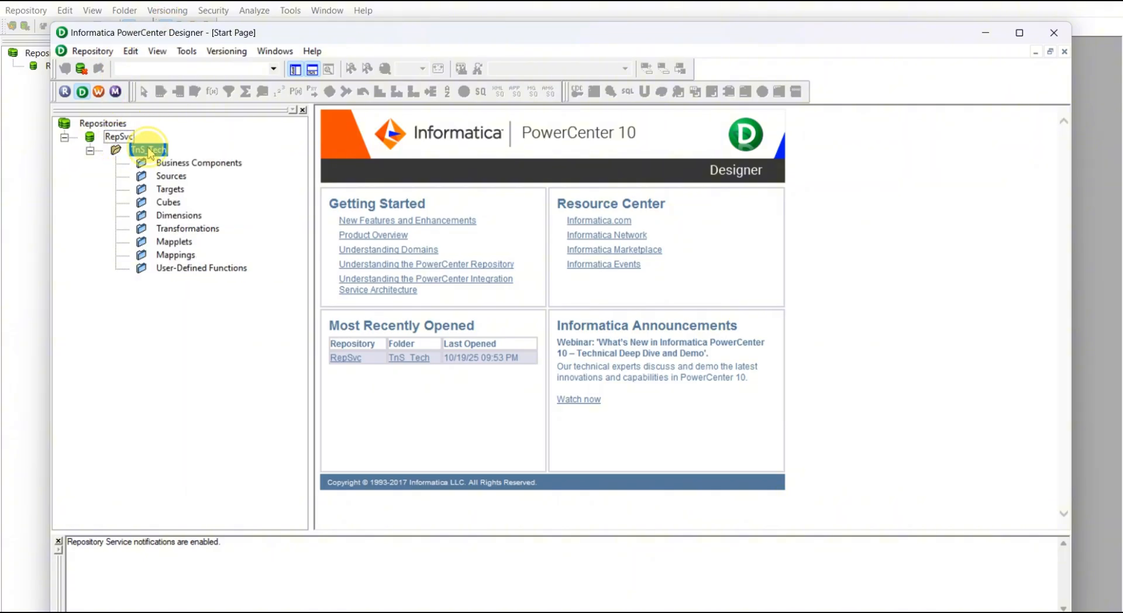
{"action": "right_click", "coordinate": [150, 153]}
{"action": "left_click", "coordinate": [209, 237]}
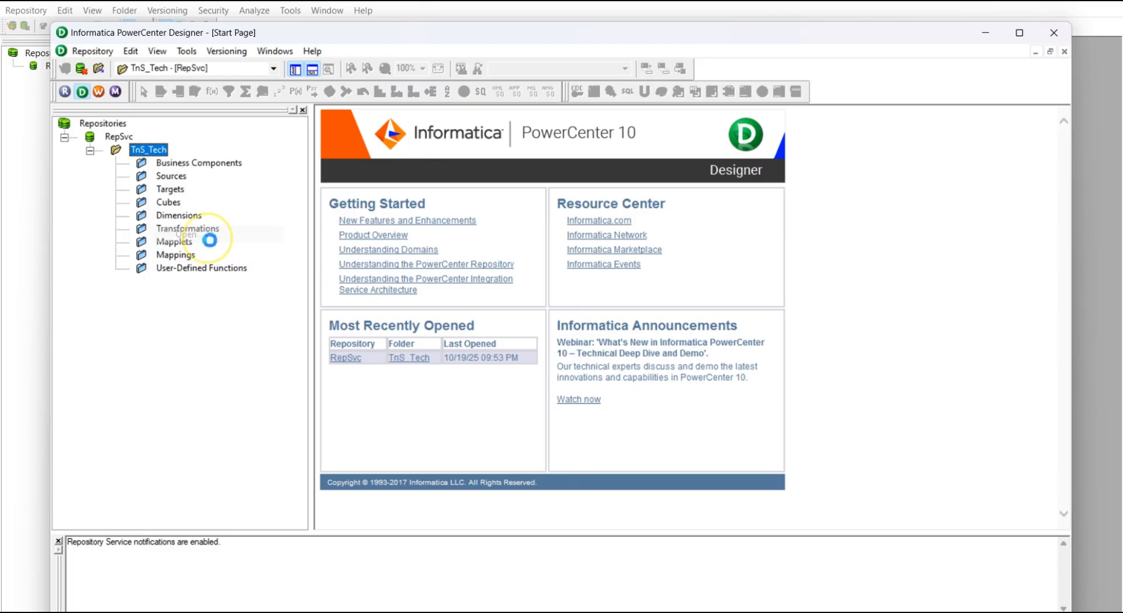
{"action": "left_click", "coordinate": [623, 353]}
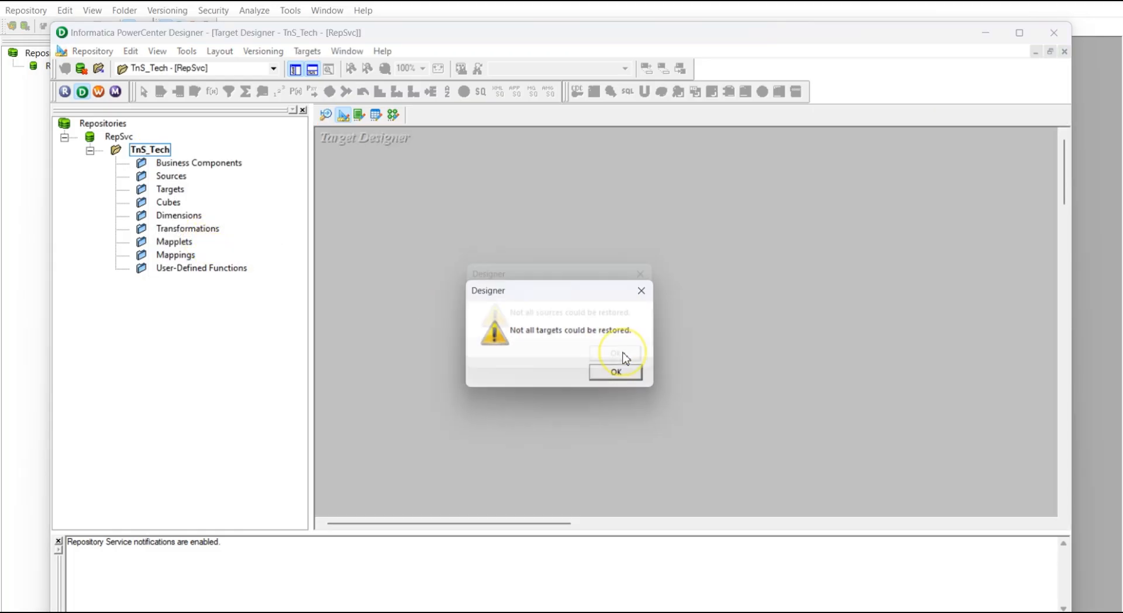
{"action": "left_click", "coordinate": [629, 375]}
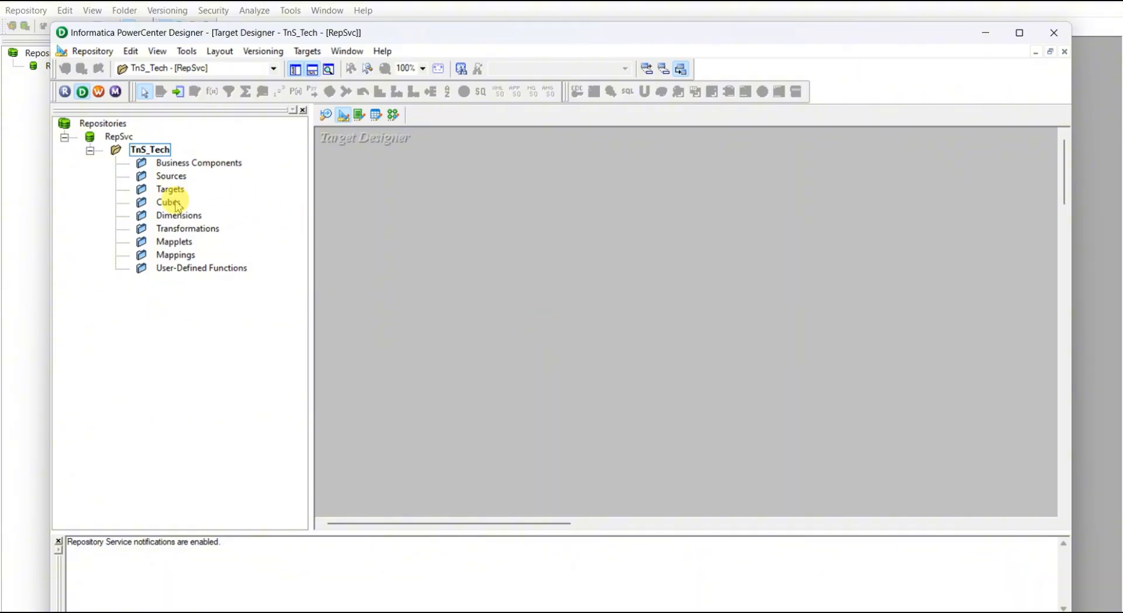
Begin a database target import, connect to ODBC_TNS_TGT_DEV13 with the account password, and expand the TNS_TGT_DEV13 tables
{"action": "left_click", "coordinate": [170, 178]}
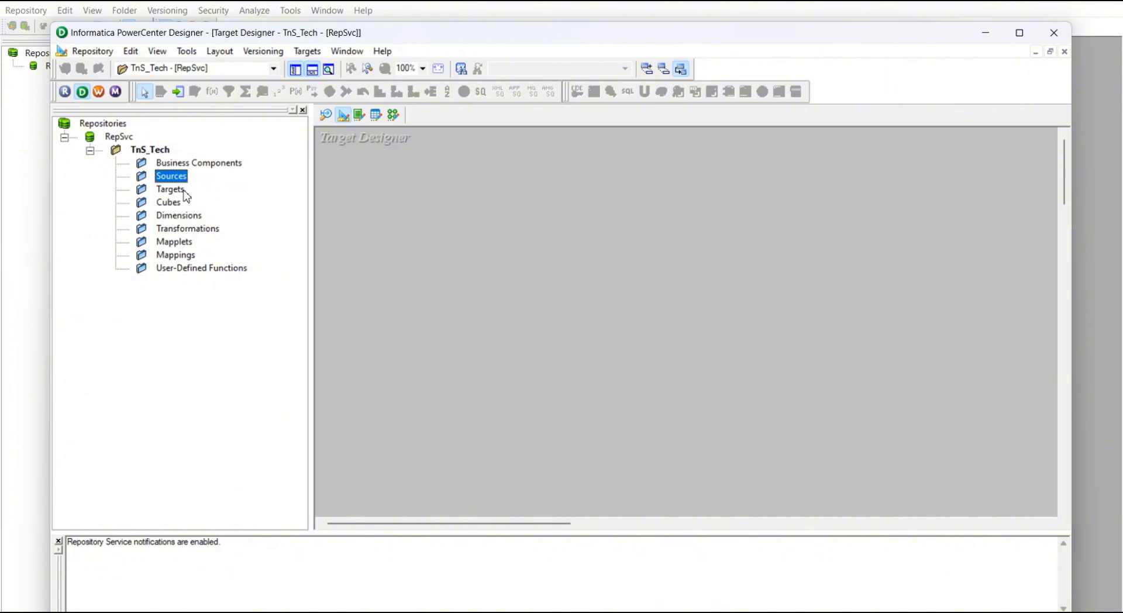
{"action": "left_click", "coordinate": [308, 50]}
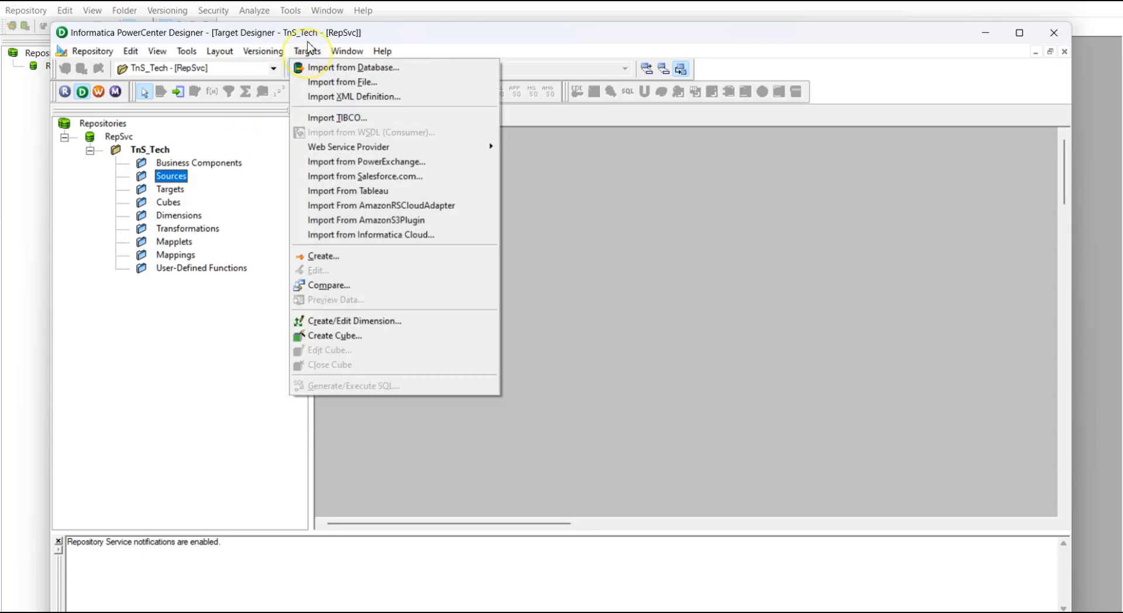
{"action": "left_click", "coordinate": [332, 70]}
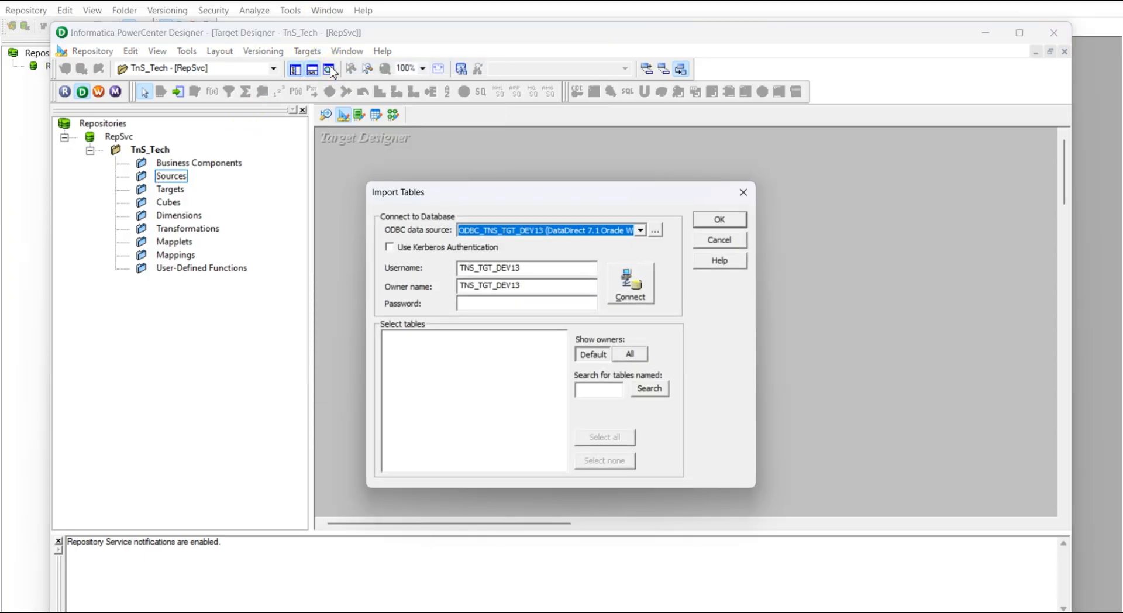
{"action": "left_click", "coordinate": [513, 303]}
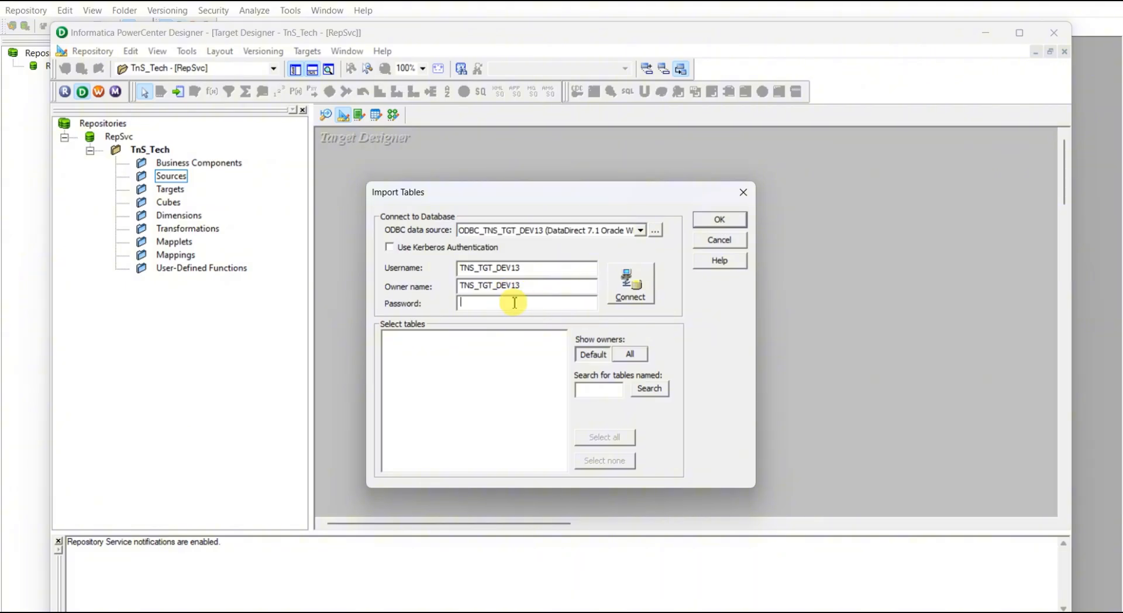
{"action": "type", "text": "*"}
{"action": "key", "text": "Return"}
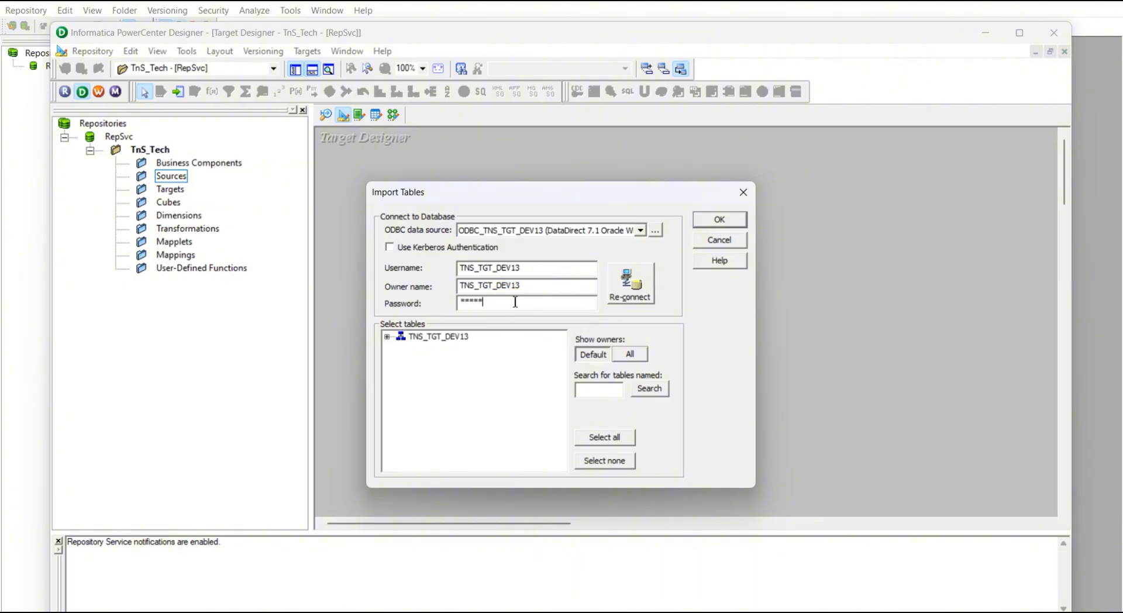
{"action": "left_click", "coordinate": [388, 337]}
{"action": "left_click", "coordinate": [401, 349]}
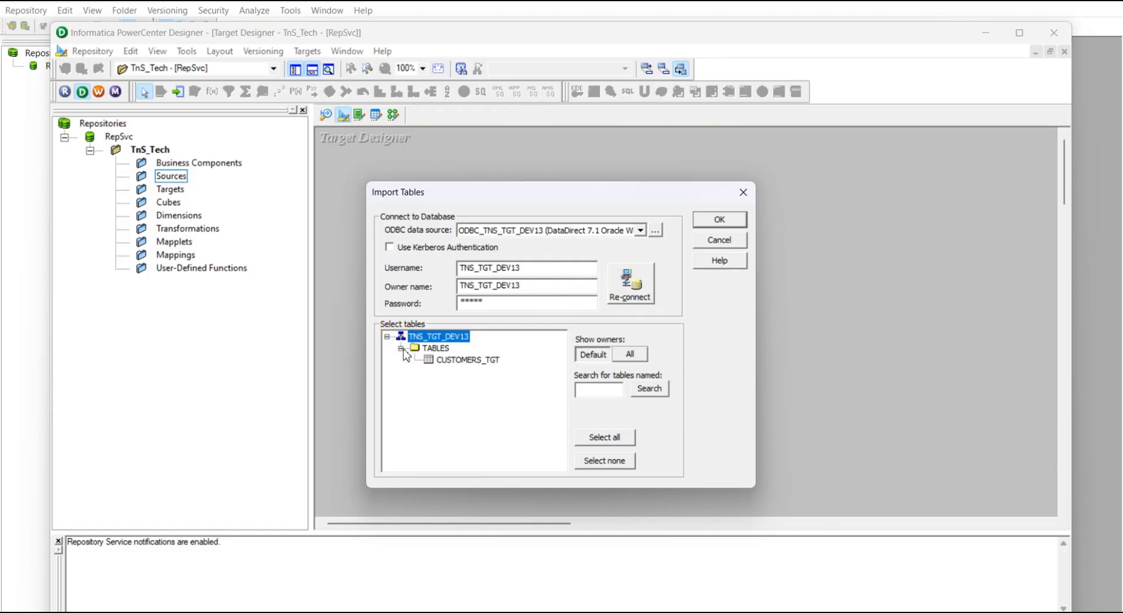
Change the import's ODBC data source to ODBC_OT_SRC_DEV13 and reconnect with the TNS_TGT_DEV13 account
{"action": "left_click", "coordinate": [643, 232]}
{"action": "left_click", "coordinate": [522, 242]}
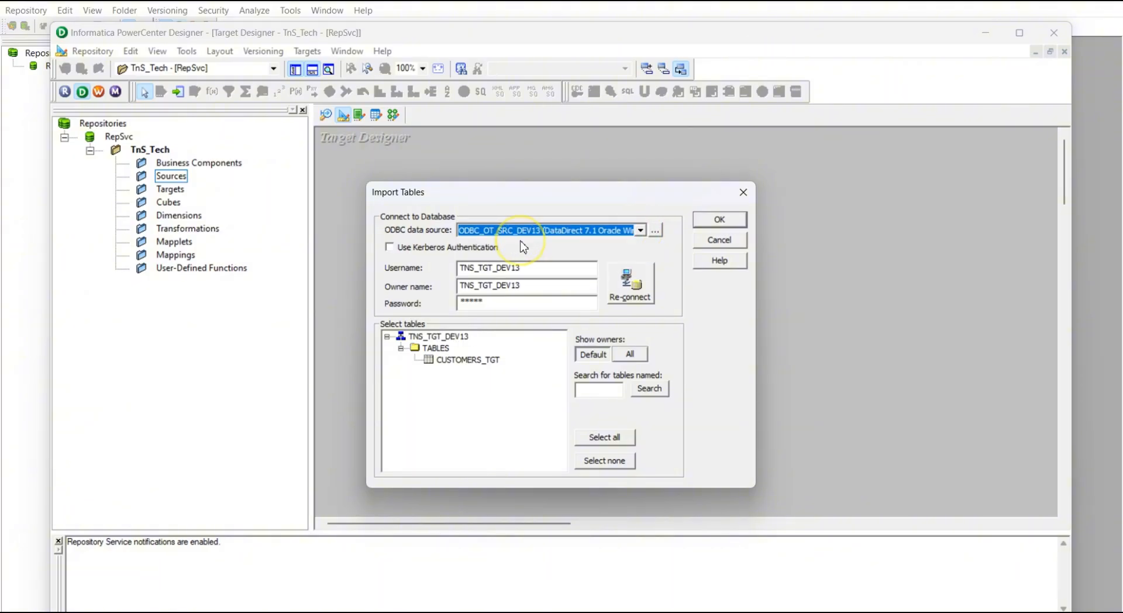
{"action": "left_click", "coordinate": [625, 286]}
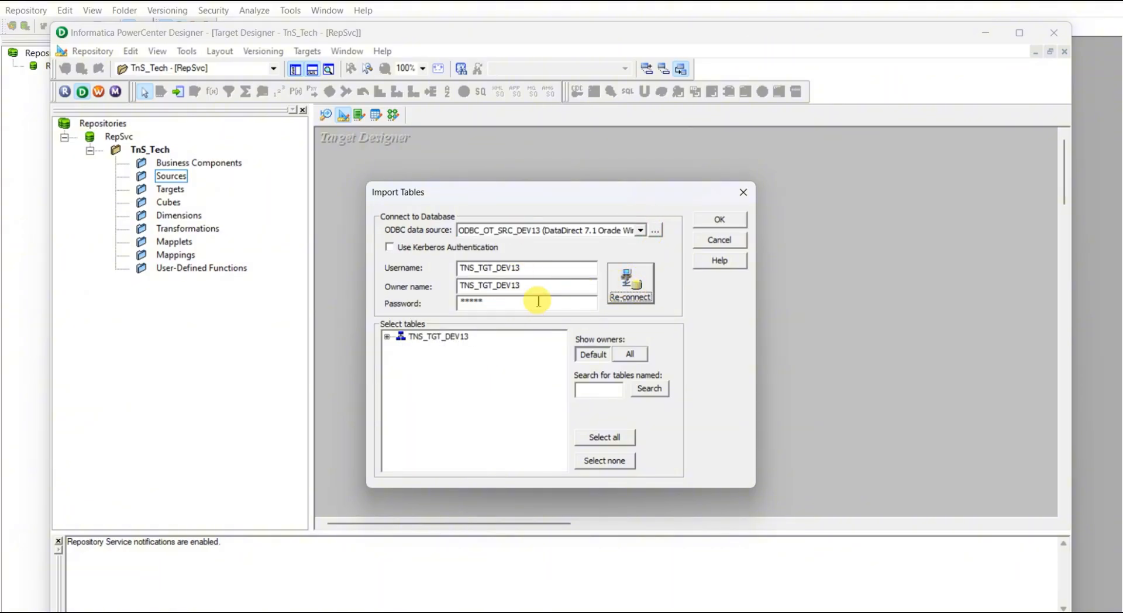
Try to connect to ODBC_OT_SRC_DEV13 with OTG_TGT_DEV13 as both the username and owner name
{"action": "left_click", "coordinate": [508, 269]}
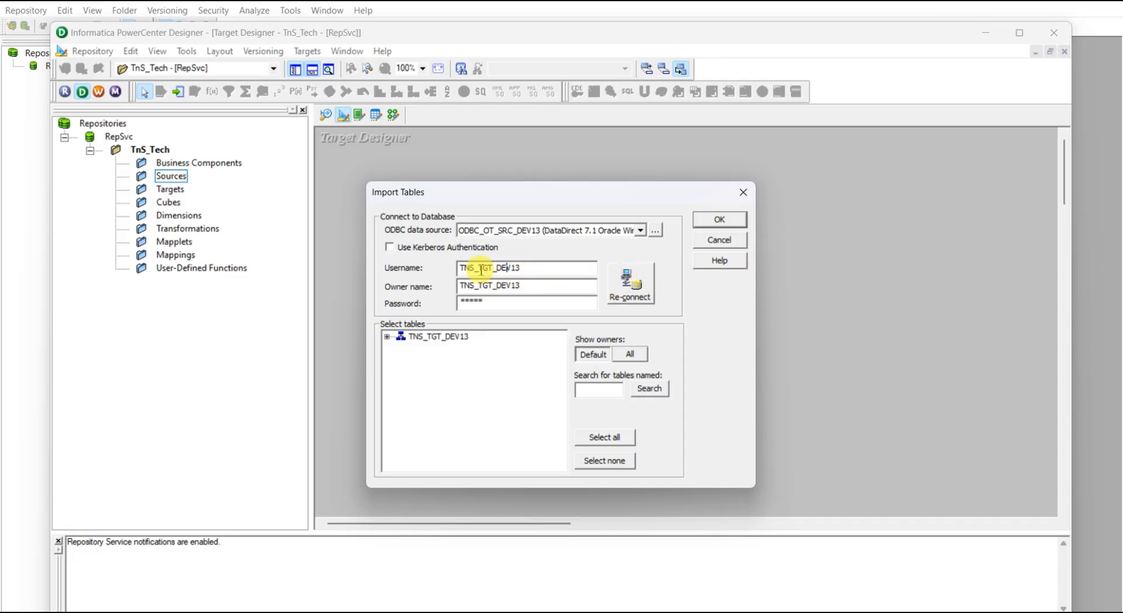
{"action": "left_click", "coordinate": [477, 268]}
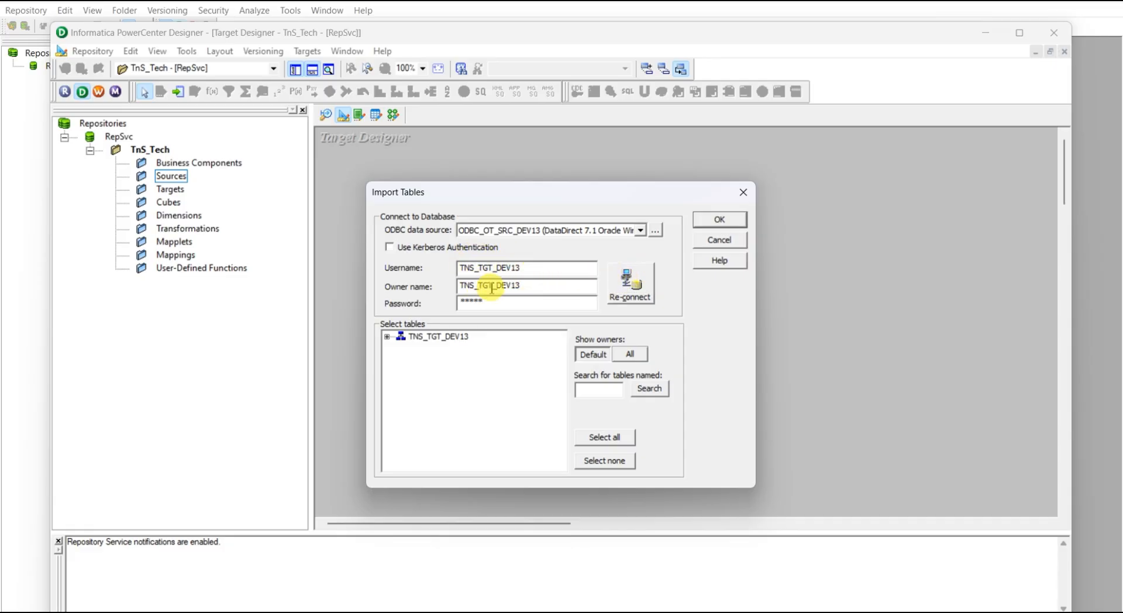
{"action": "key", "text": "BackSpace"}
{"action": "key", "text": "BackSpace"}
{"action": "key", "text": "BackSpace"}
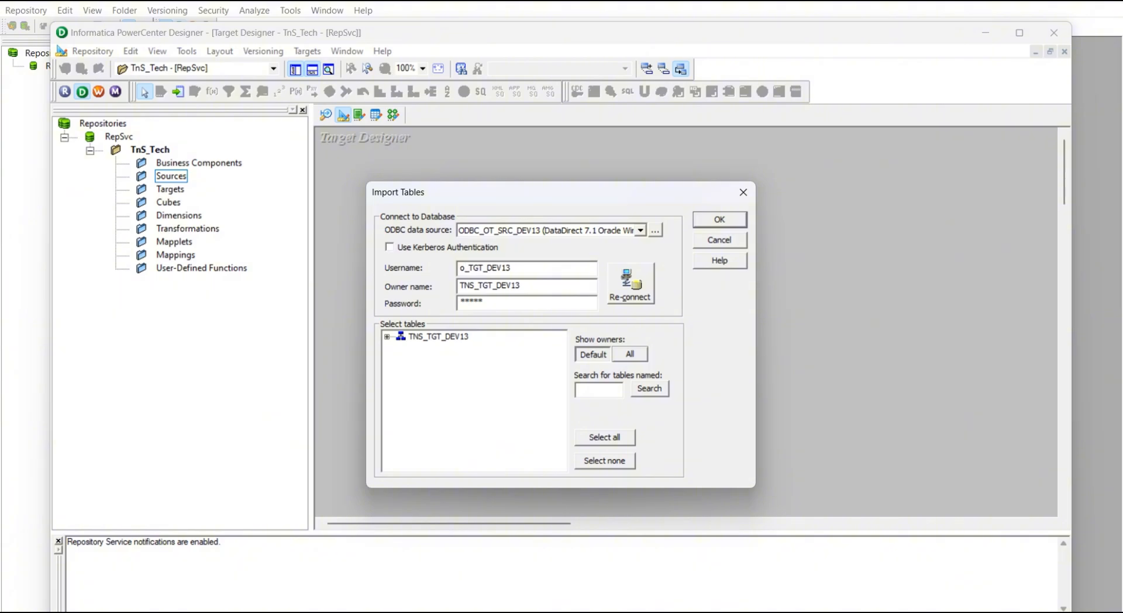
{"action": "type", "text": "OTG"}
{"action": "left_click", "coordinate": [504, 303]}
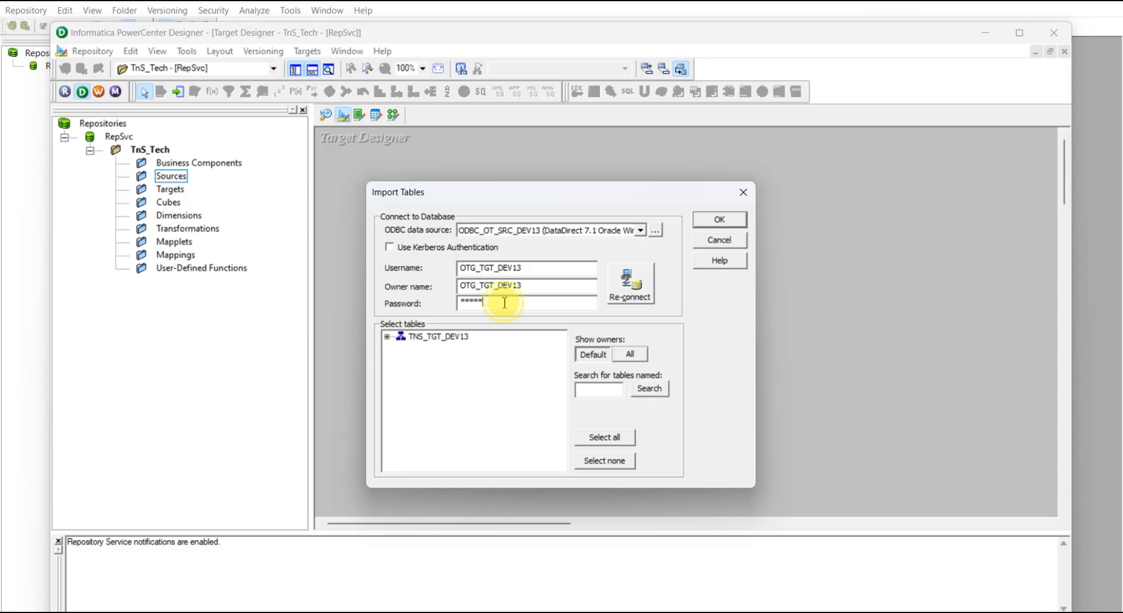
{"action": "left_click", "coordinate": [629, 274]}
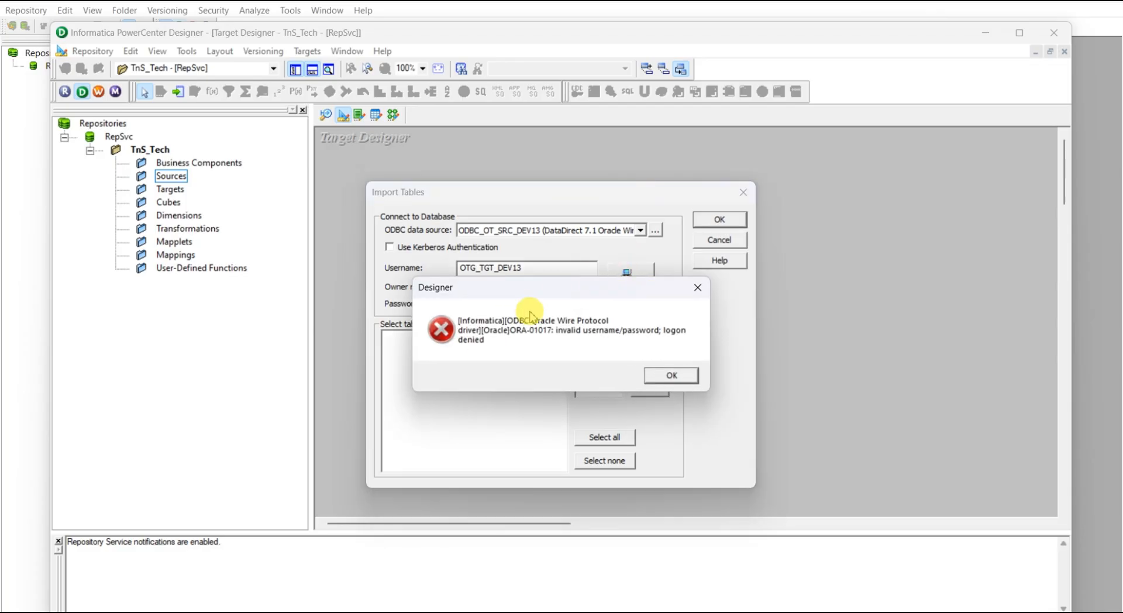
{"action": "left_click", "coordinate": [673, 378]}
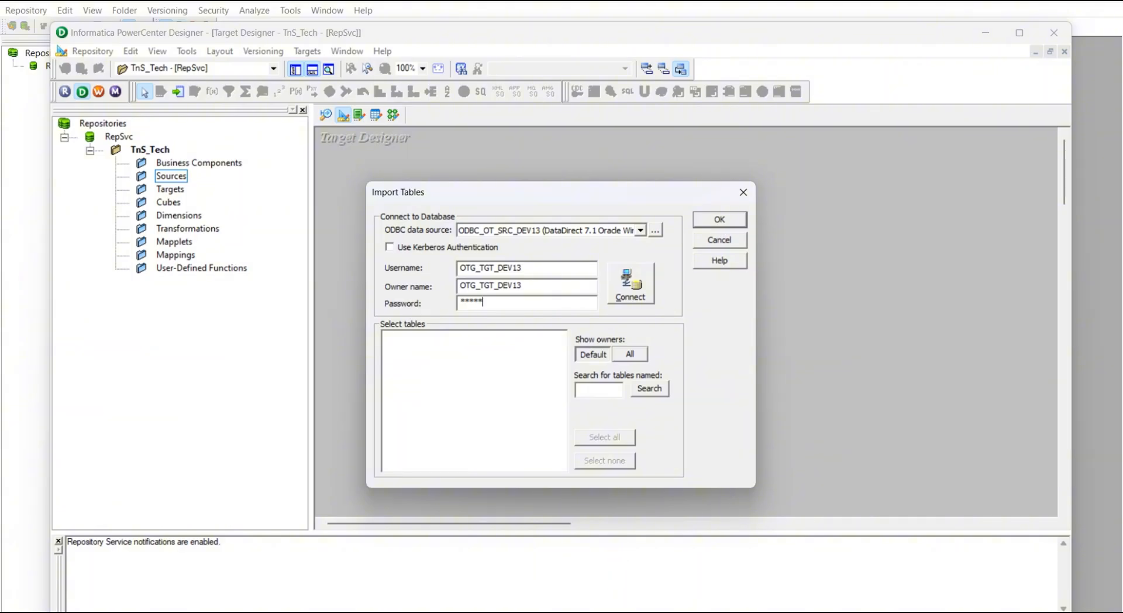
Set the username and owner name to OT_SRC_DEV13 and connect to the source database
{"action": "key", "text": "alt+Tab"}
{"action": "key", "text": "alt+Tab"}
{"action": "key", "text": "BackSpace"}
{"action": "type", "text": "_SRC"}
{"action": "left_click", "coordinate": [489, 303]}
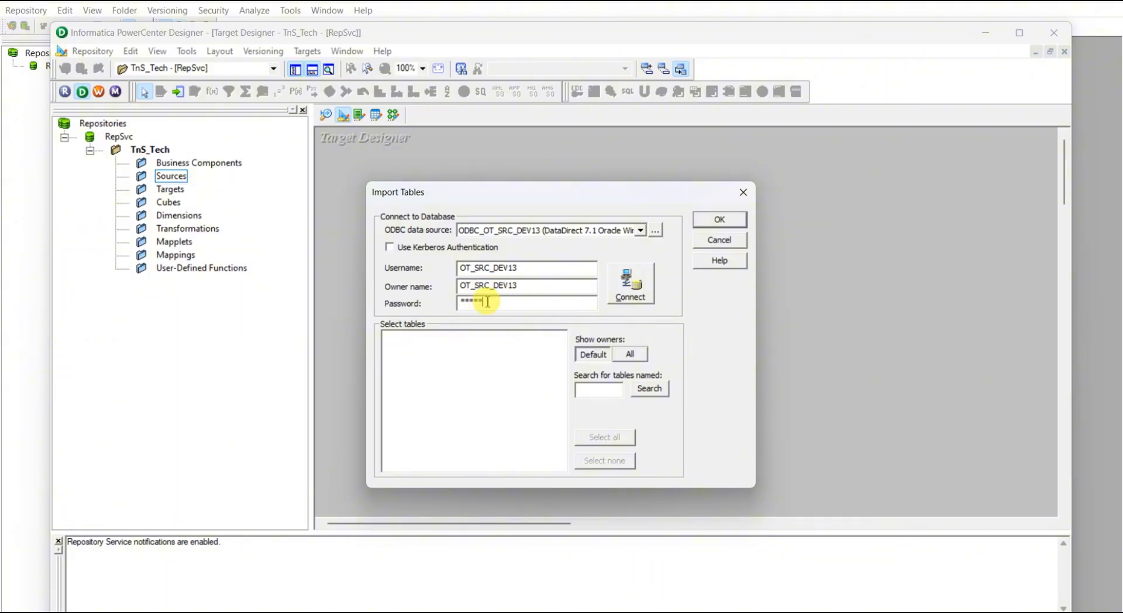
{"action": "left_click", "coordinate": [625, 285]}
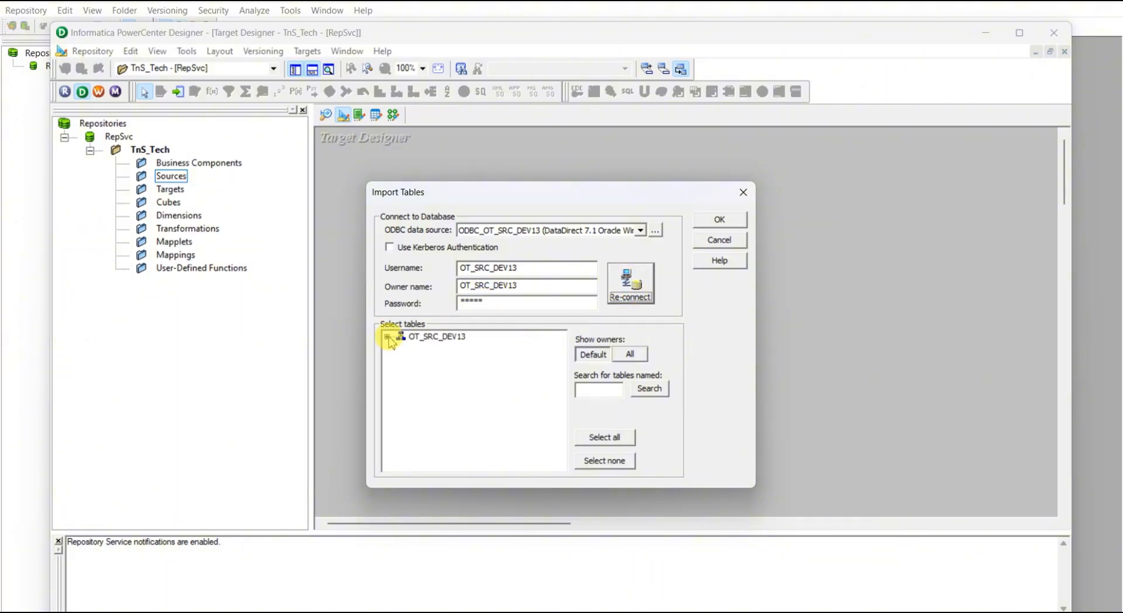
Expand the OT_SRC_DEV13 tables and import the CUSTOMERS table into the Target Designer
{"action": "left_click", "coordinate": [386, 336]}
{"action": "left_click", "coordinate": [401, 348]}
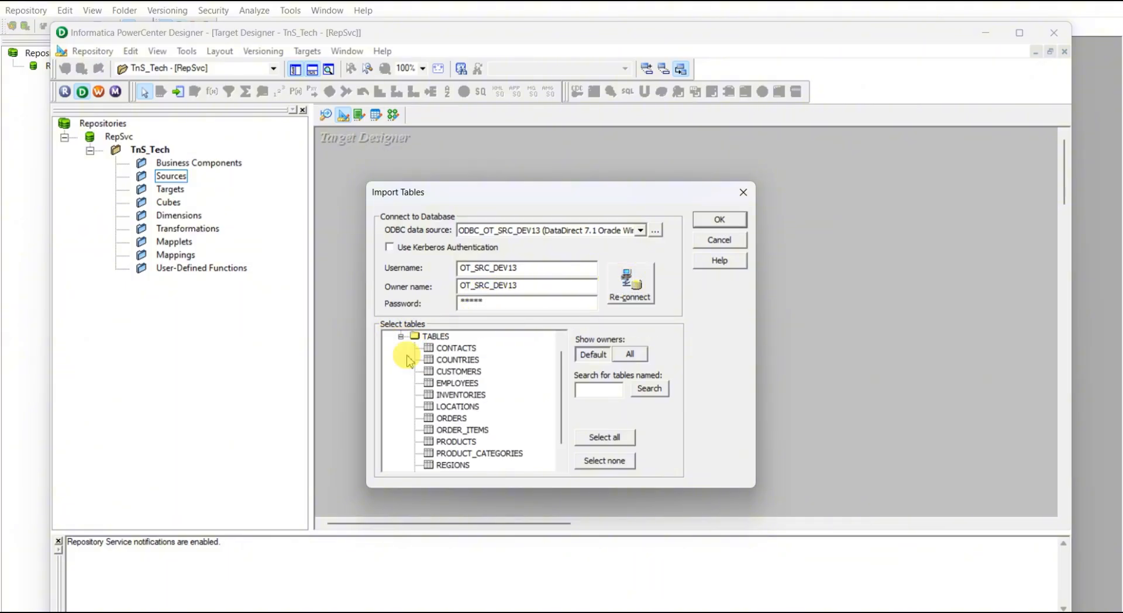
{"action": "left_click", "coordinate": [462, 372]}
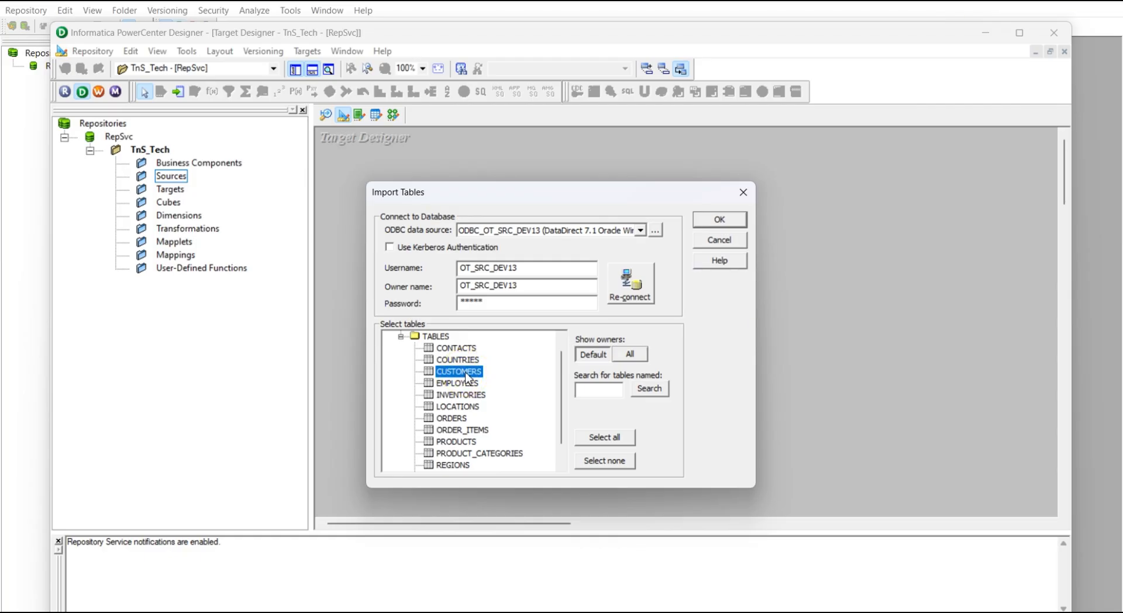
{"action": "left_click", "coordinate": [722, 221]}
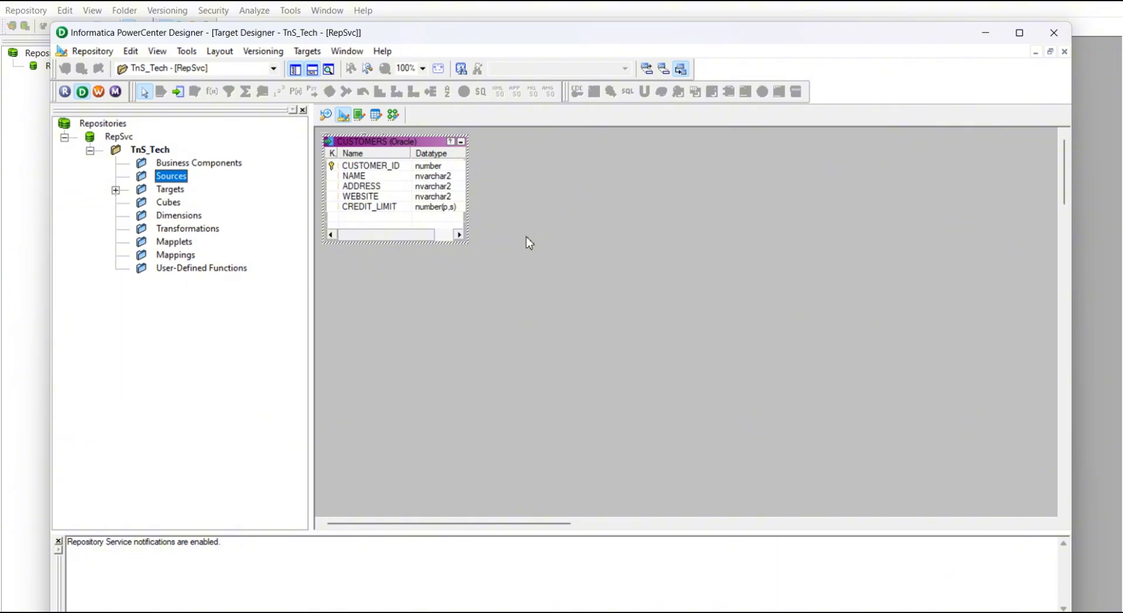
Expand the Targets node of TnS_Tech and check the placement of CUSTOMERS against the Sources node
{"action": "left_click", "coordinate": [115, 190]}
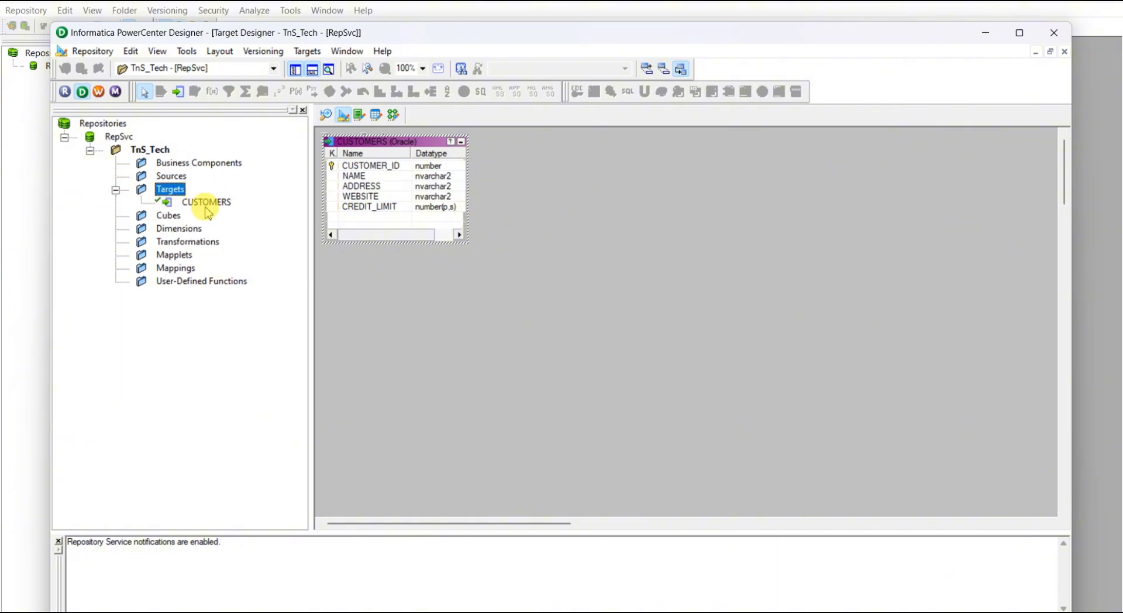
{"action": "left_click", "coordinate": [172, 177]}
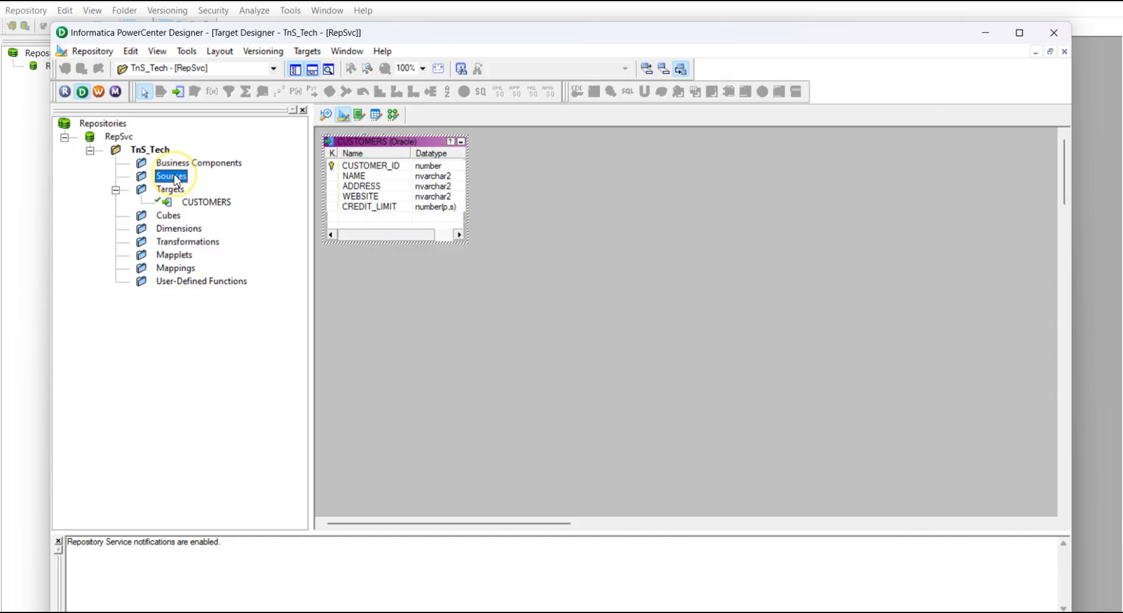
{"action": "left_click", "coordinate": [201, 206]}
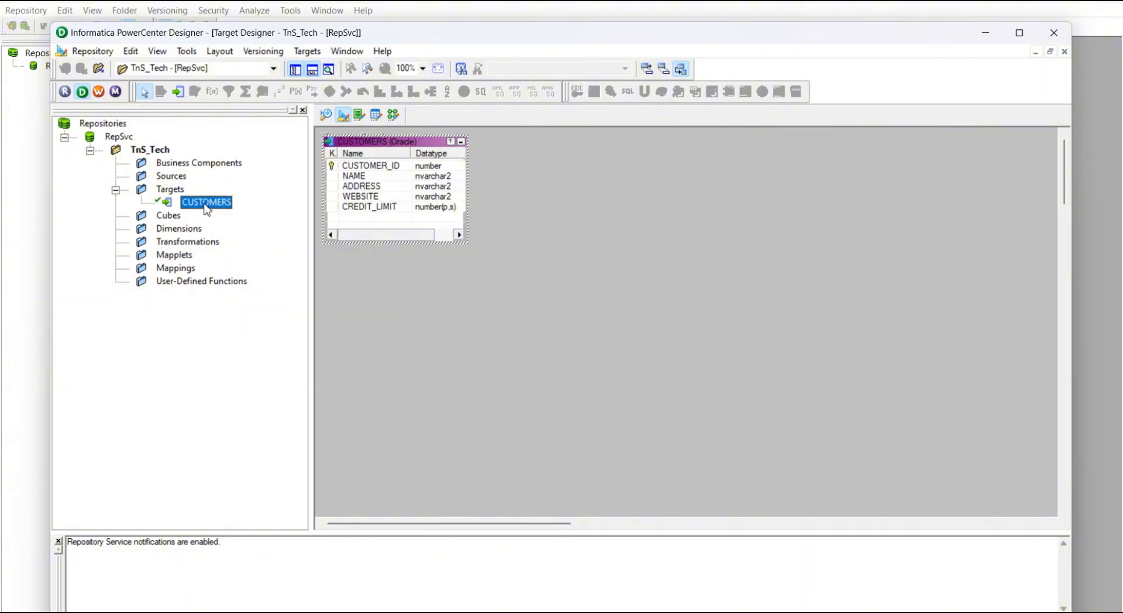
{"action": "left_click", "coordinate": [176, 178]}
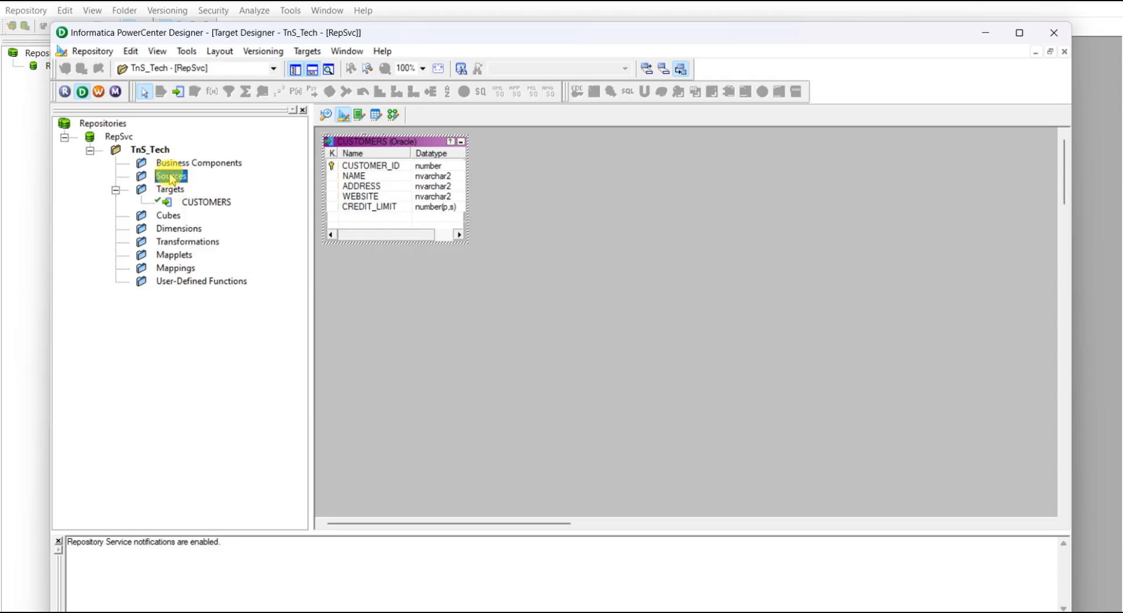
Switch to the Source Analyzer, begin a database import and connect to ODBC_OT_SRC_DEV13 with the OT_SRC_DEV13 password
{"action": "left_click", "coordinate": [326, 115]}
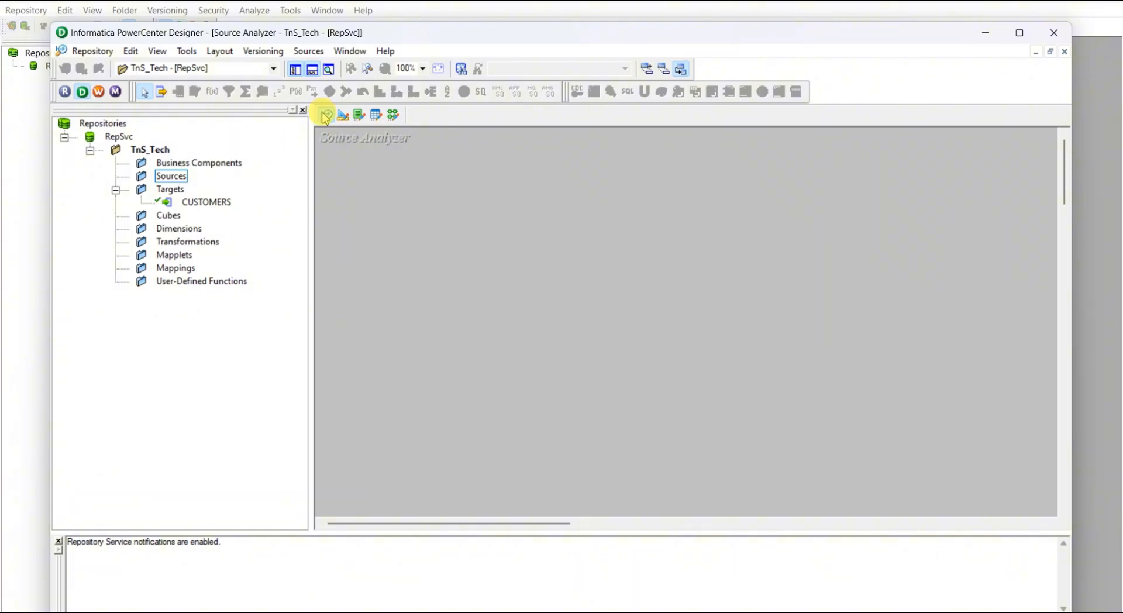
{"action": "left_click", "coordinate": [308, 51]}
{"action": "left_click", "coordinate": [382, 68]}
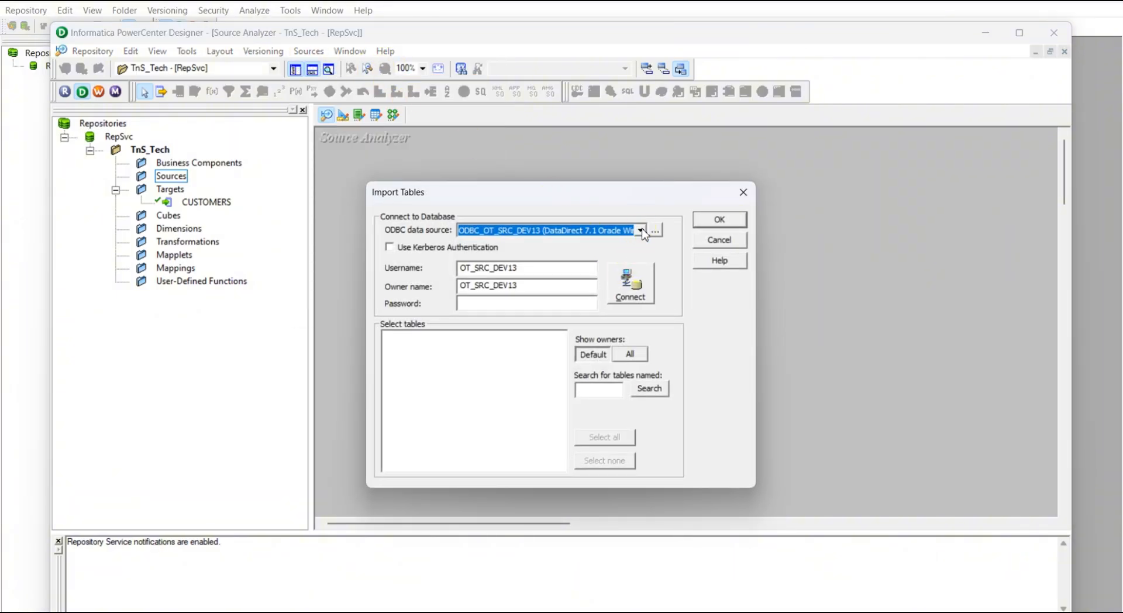
{"action": "left_click", "coordinate": [495, 304]}
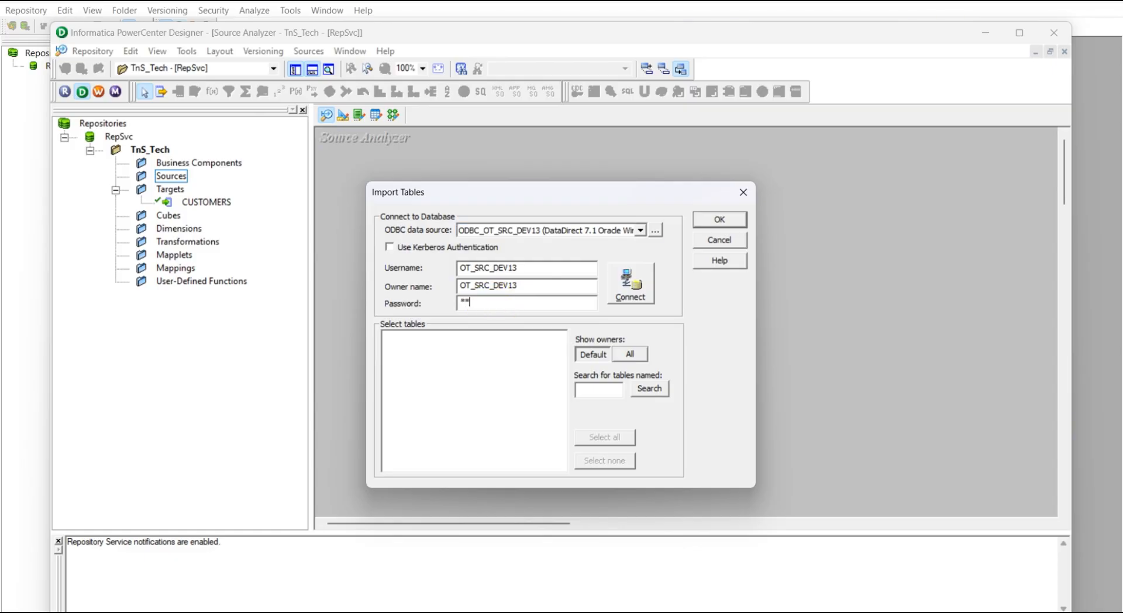
{"action": "key", "text": "Return"}
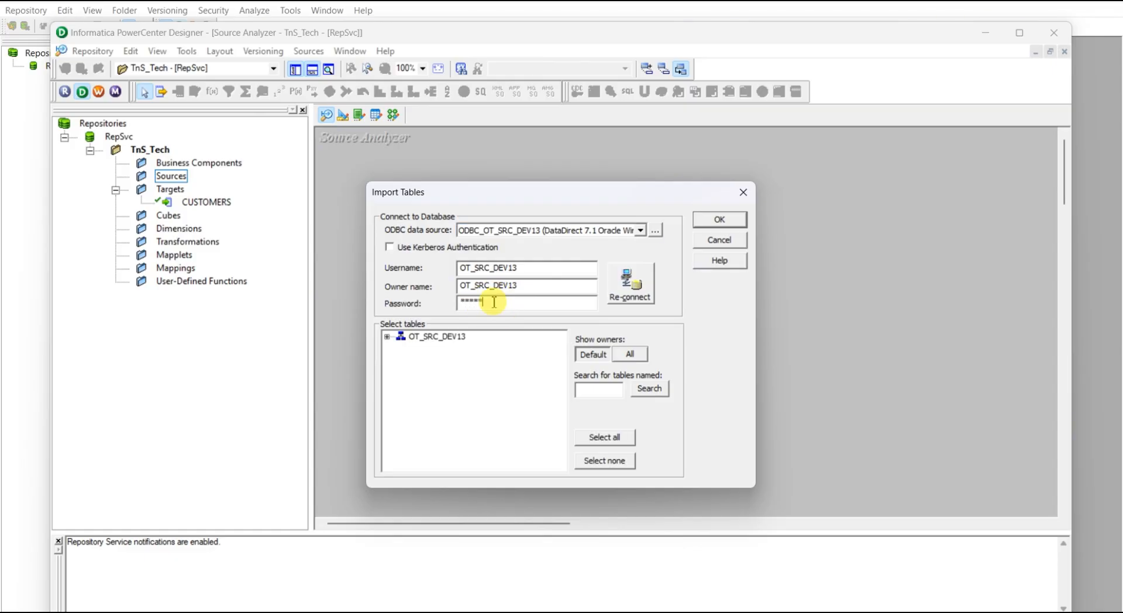
Expand the OT_SRC_DEV13 tables and import the CUSTOMERS table as a source definition
{"action": "left_click", "coordinate": [387, 338]}
{"action": "left_click", "coordinate": [401, 348]}
{"action": "left_click", "coordinate": [458, 371]}
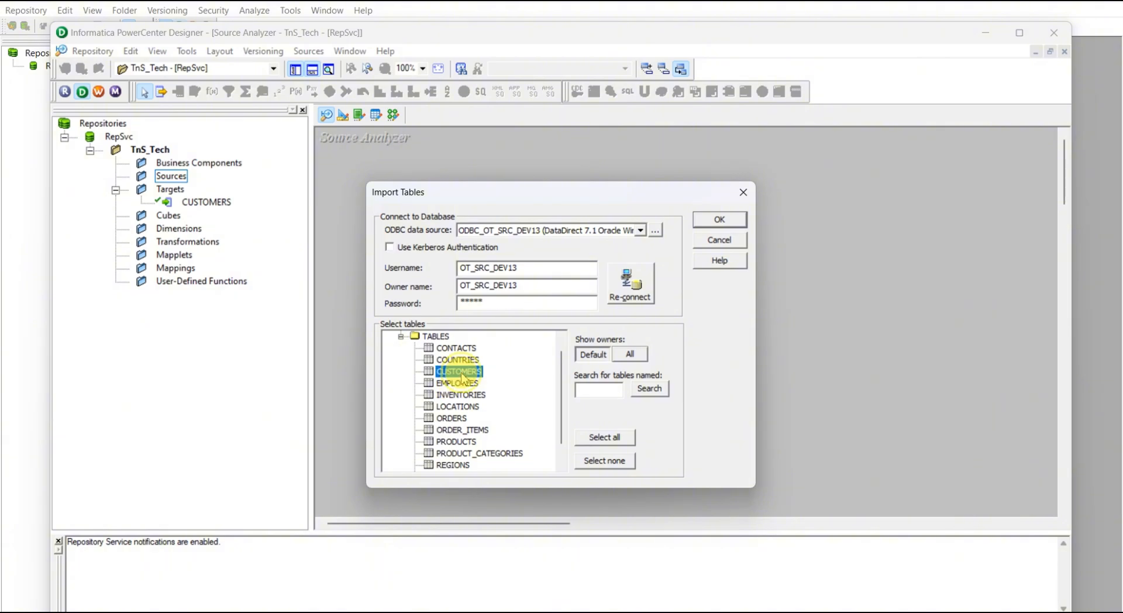
{"action": "left_click", "coordinate": [744, 220]}
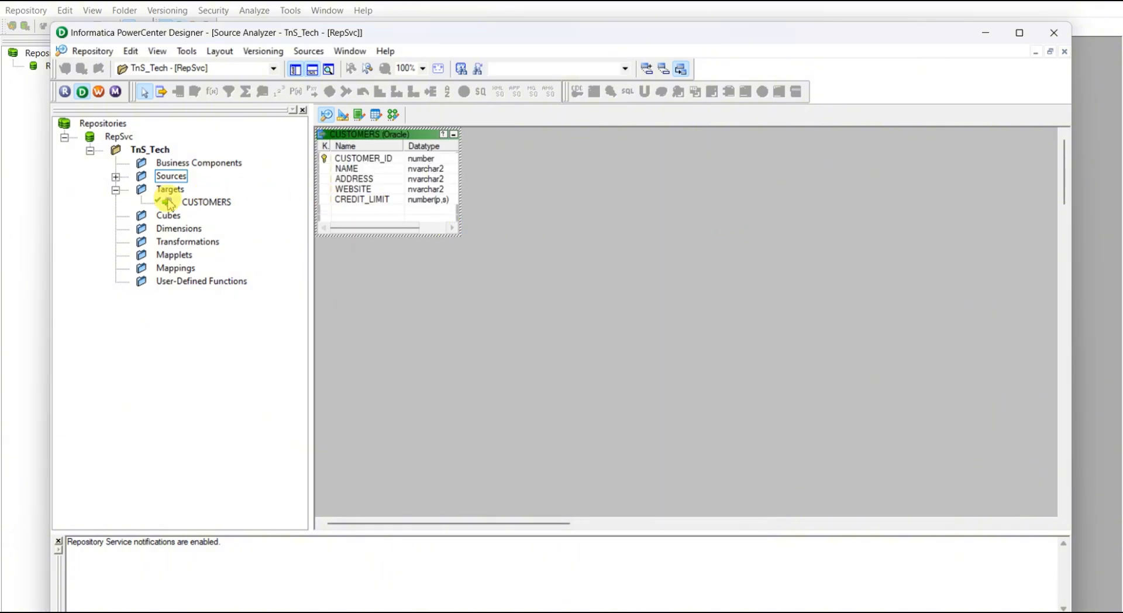
Delete the CUSTOMERS target definition from the TnS_Tech folder and confirm the deletion
{"action": "left_click", "coordinate": [180, 203]}
{"action": "right_click", "coordinate": [189, 202]}
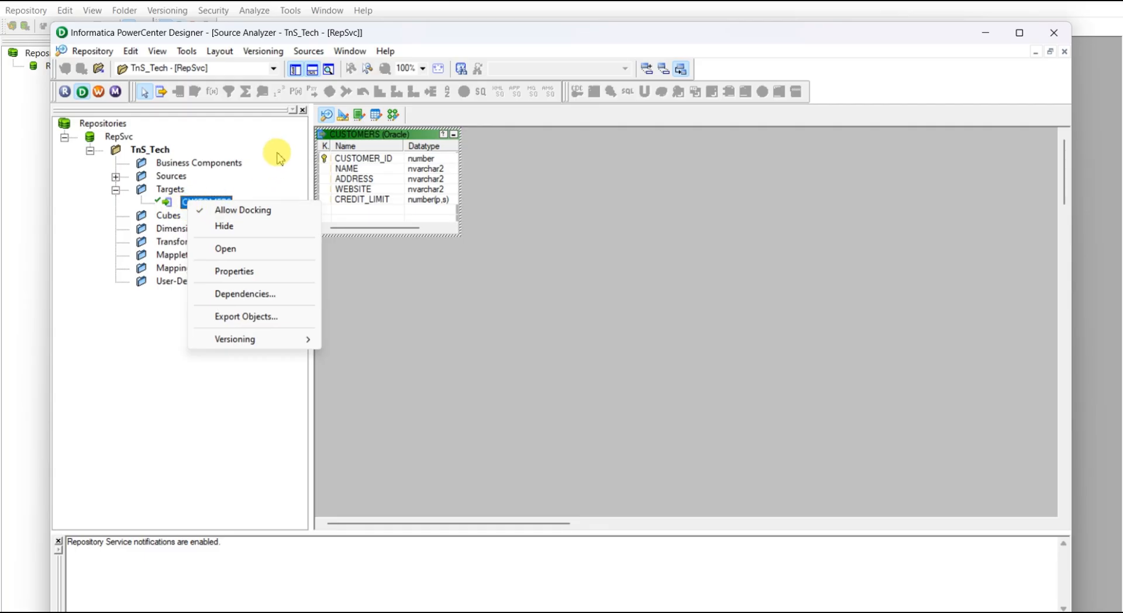
{"action": "left_click", "coordinate": [344, 116]}
{"action": "right_click", "coordinate": [378, 187]}
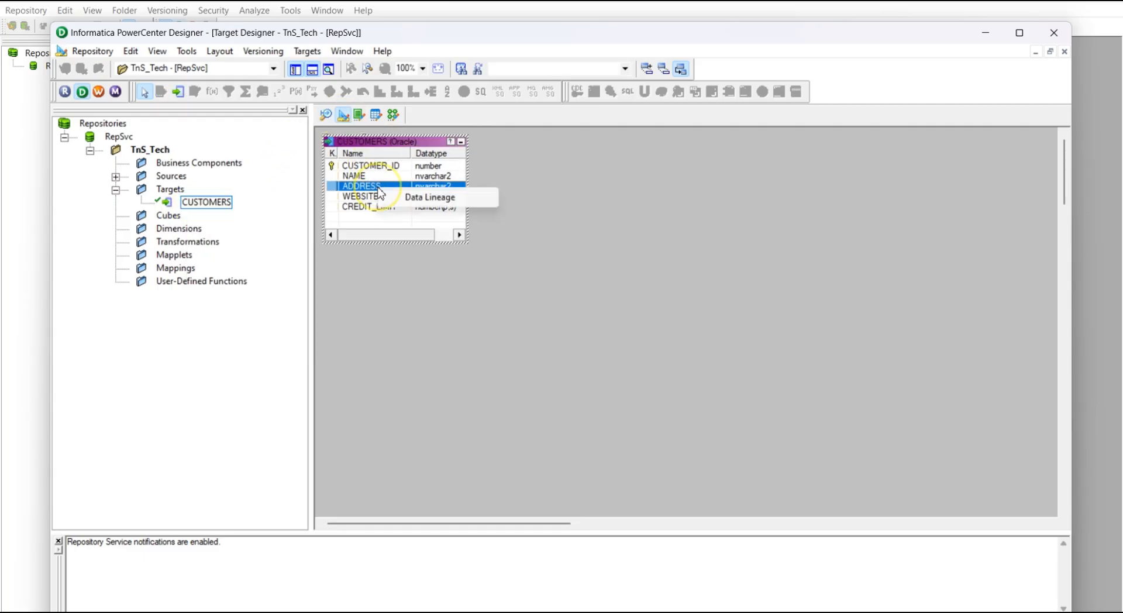
{"action": "left_click", "coordinate": [542, 284]}
{"action": "right_click", "coordinate": [400, 144]}
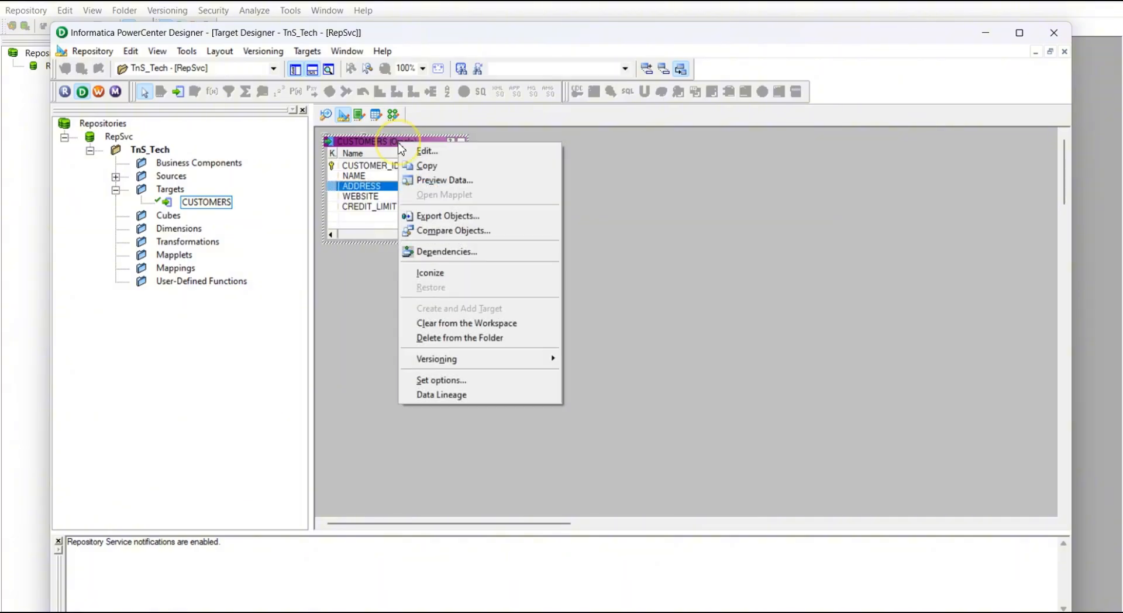
{"action": "left_click", "coordinate": [346, 293]}
{"action": "left_click", "coordinate": [189, 203]}
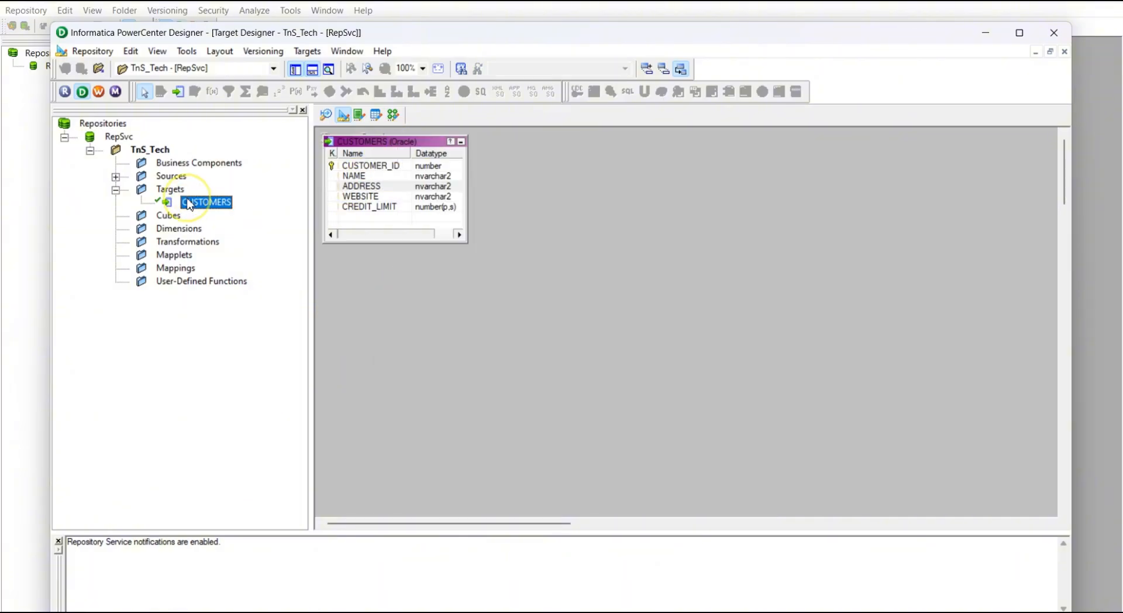
{"action": "left_click", "coordinate": [131, 51]}
{"action": "left_click", "coordinate": [140, 111]}
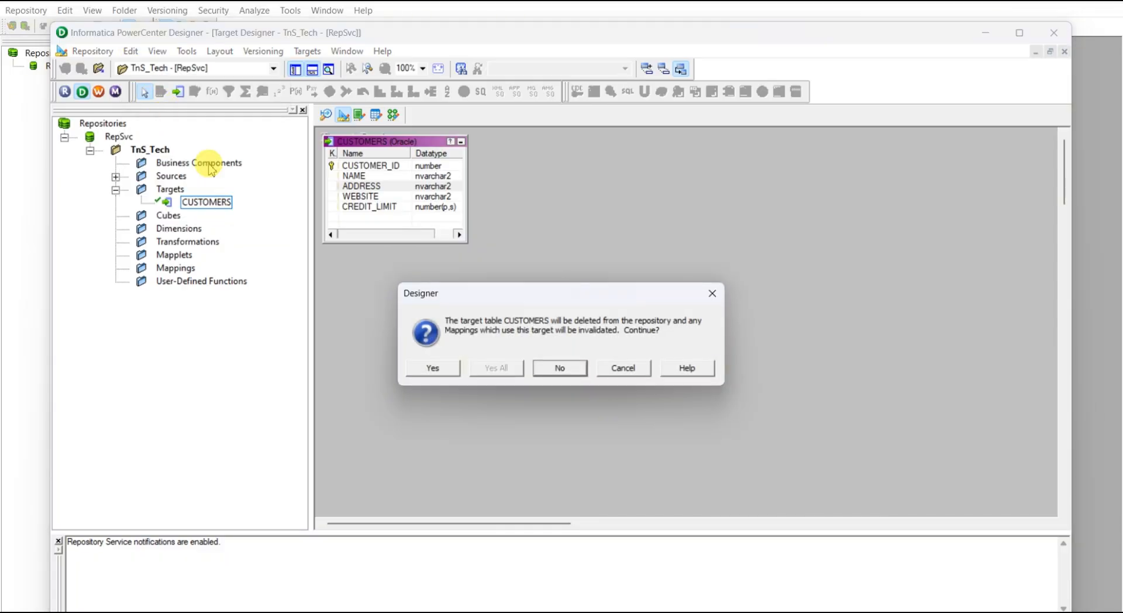
{"action": "left_click", "coordinate": [429, 370]}
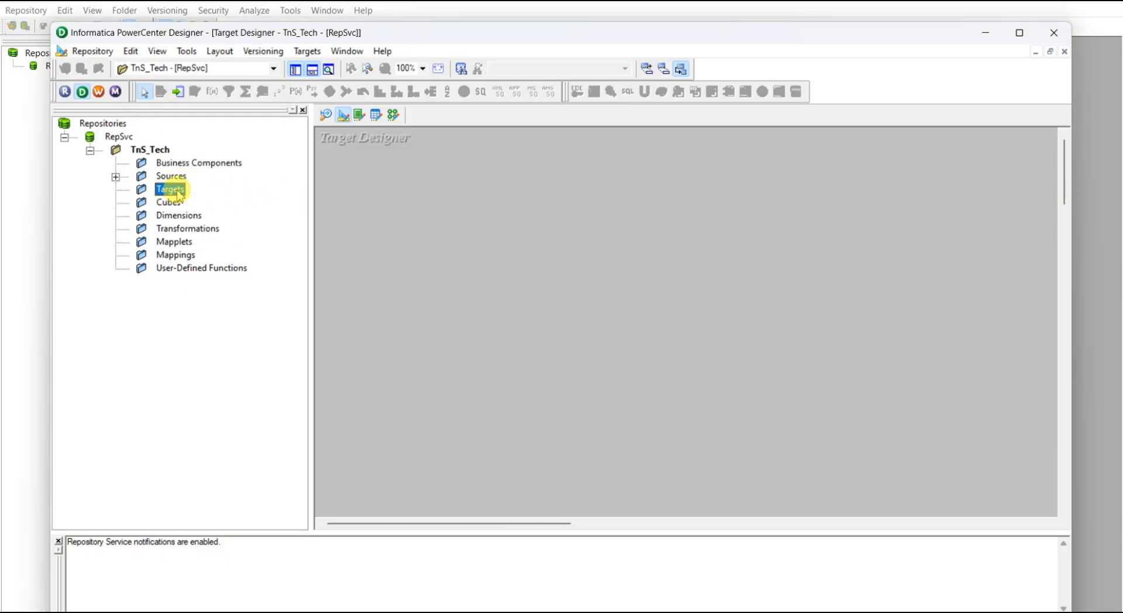
Begin a database import of targets, connect to ODBC_TNS_TGT_DEV13 with the prefilled OT_SRC_DEV13 login and expand its tables
{"action": "left_click", "coordinate": [306, 52]}
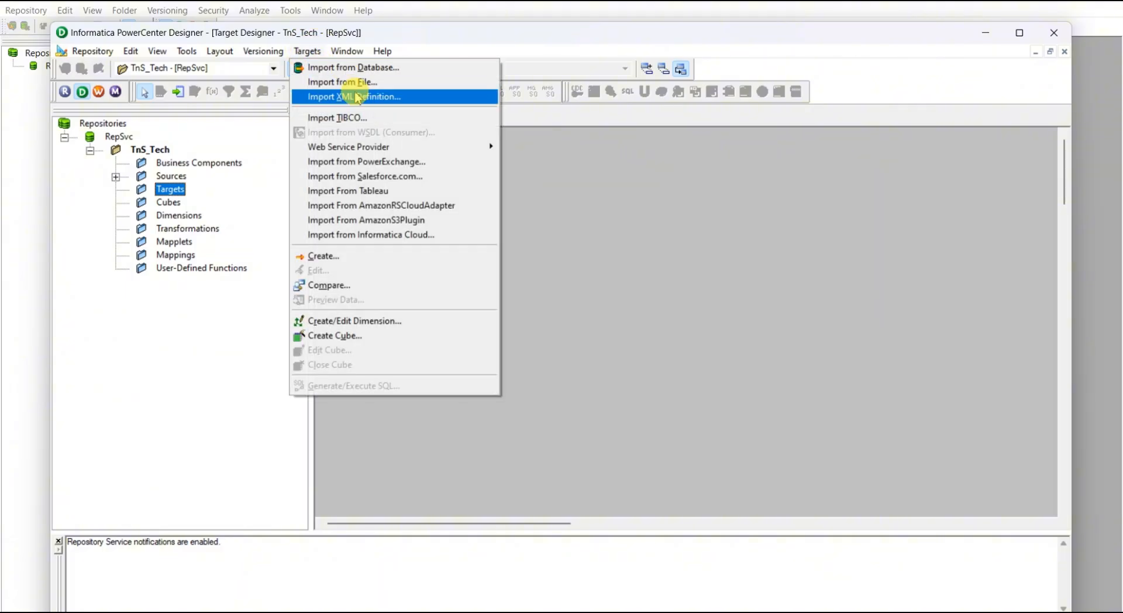
{"action": "left_click", "coordinate": [362, 69]}
{"action": "left_click", "coordinate": [641, 230]}
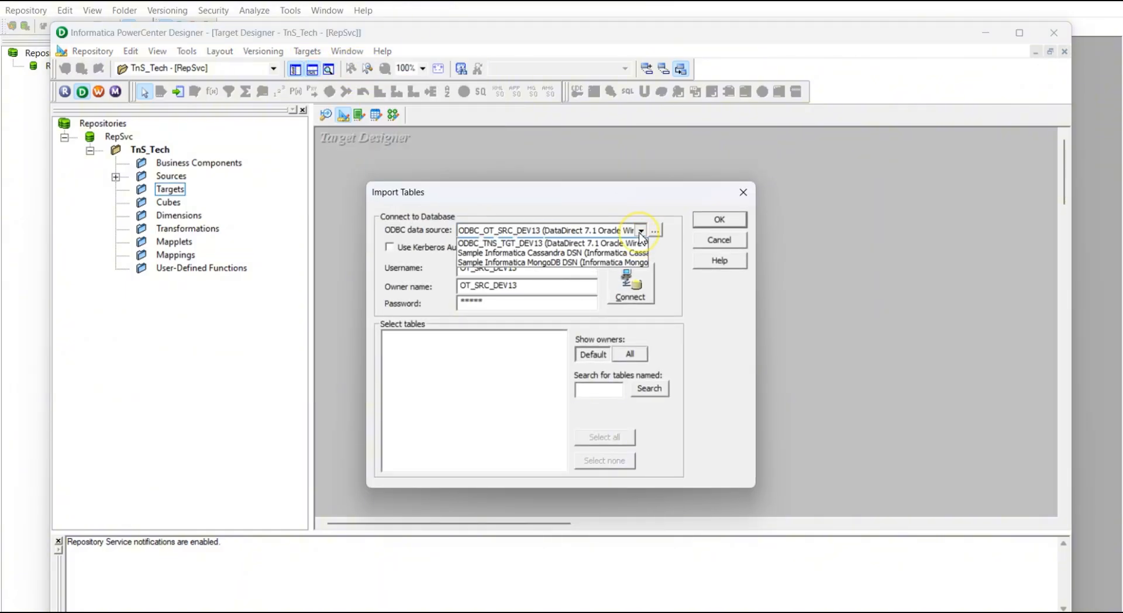
{"action": "left_click", "coordinate": [536, 252]}
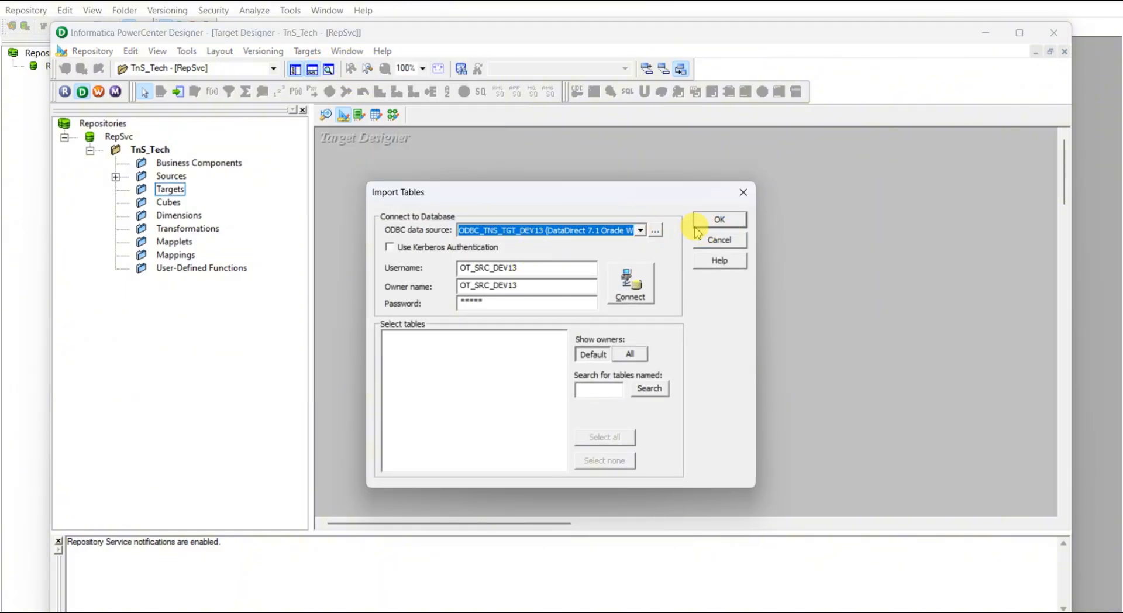
{"action": "left_click", "coordinate": [626, 290]}
{"action": "left_click", "coordinate": [387, 337]}
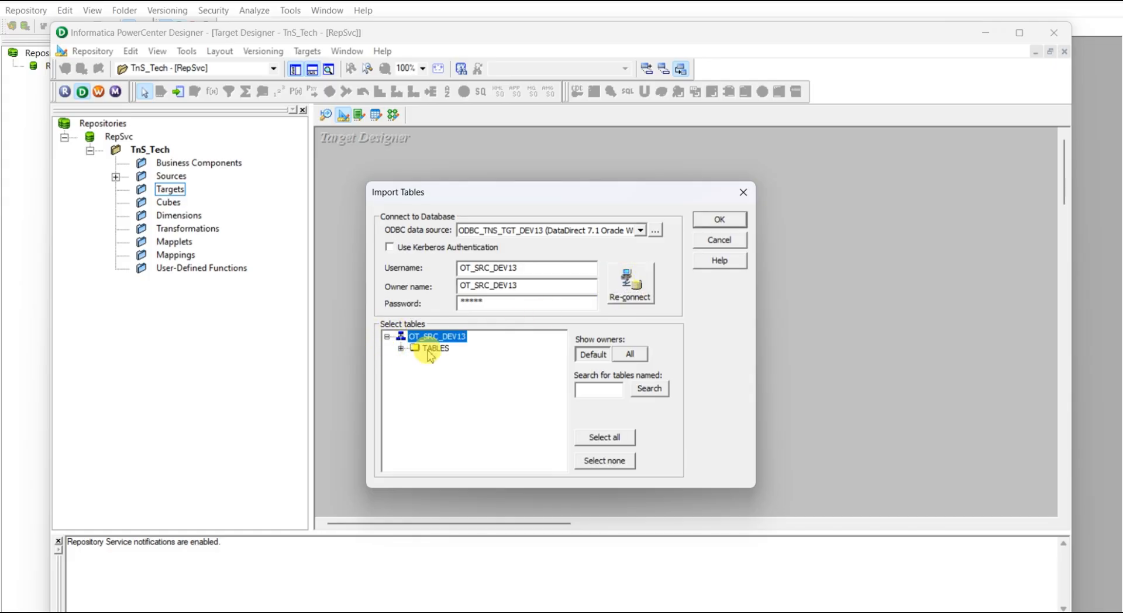
{"action": "left_click", "coordinate": [402, 349]}
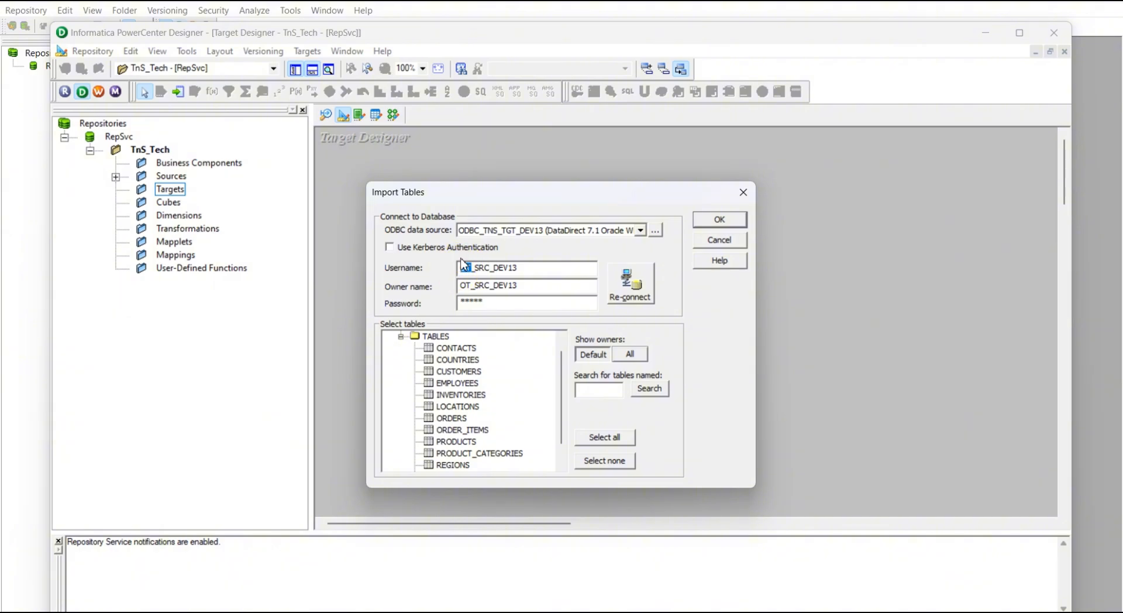
Set both the username and the owner name to TNS_TGT_DEV13 and reconnect to the data source
{"action": "type", "text": "TNS"}
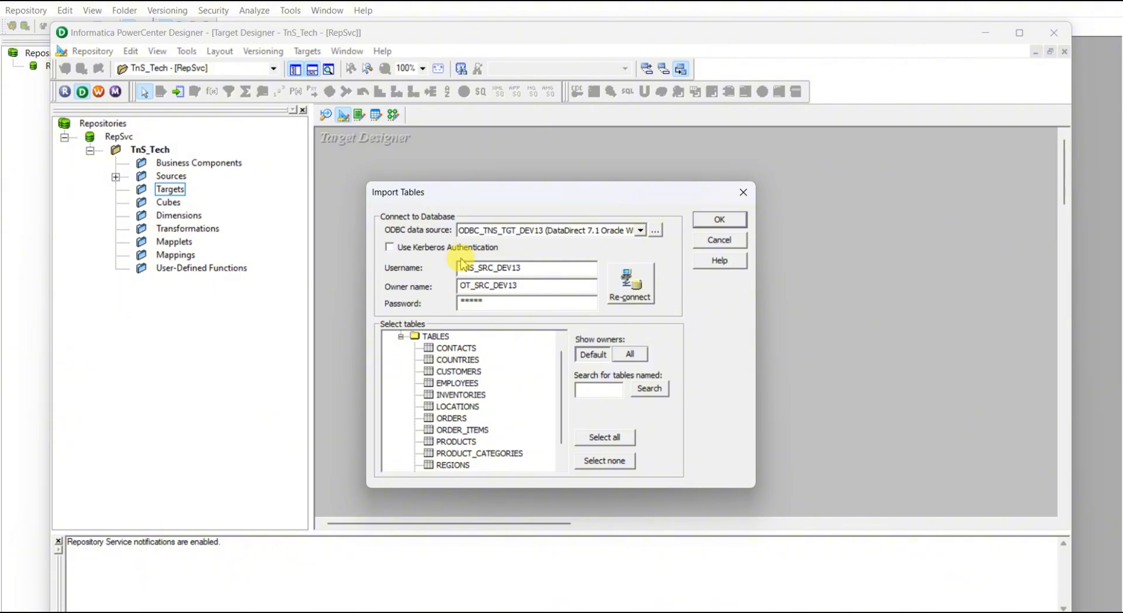
{"action": "left_click", "coordinate": [493, 268]}
{"action": "type", "text": "tgt"}
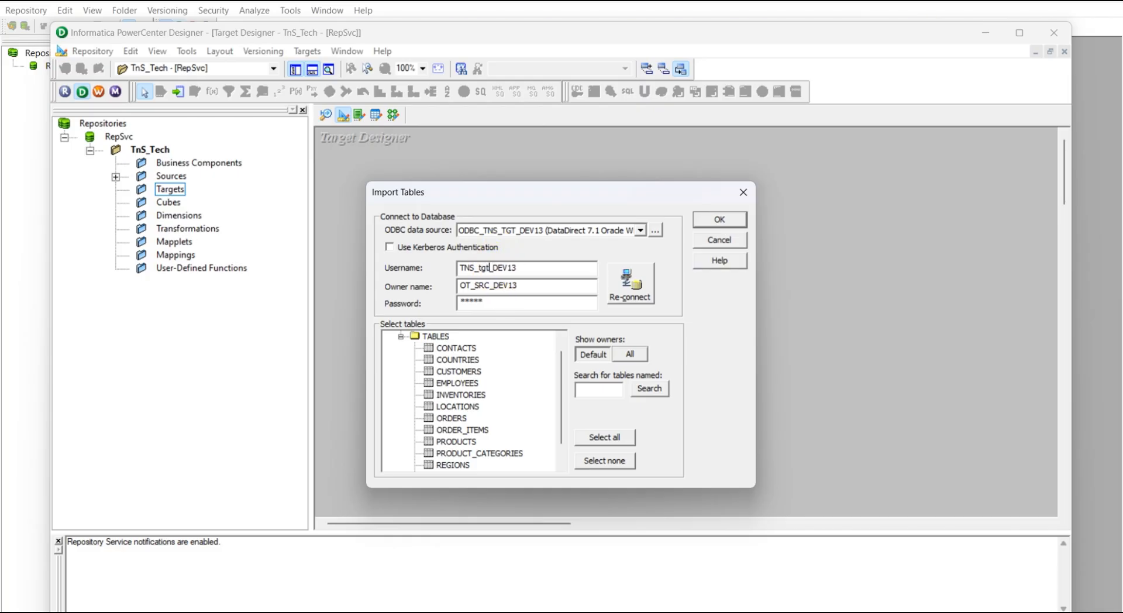
{"action": "key", "text": "BackSpace"}
{"action": "key", "text": "BackSpace"}
{"action": "left_click", "coordinate": [532, 286]}
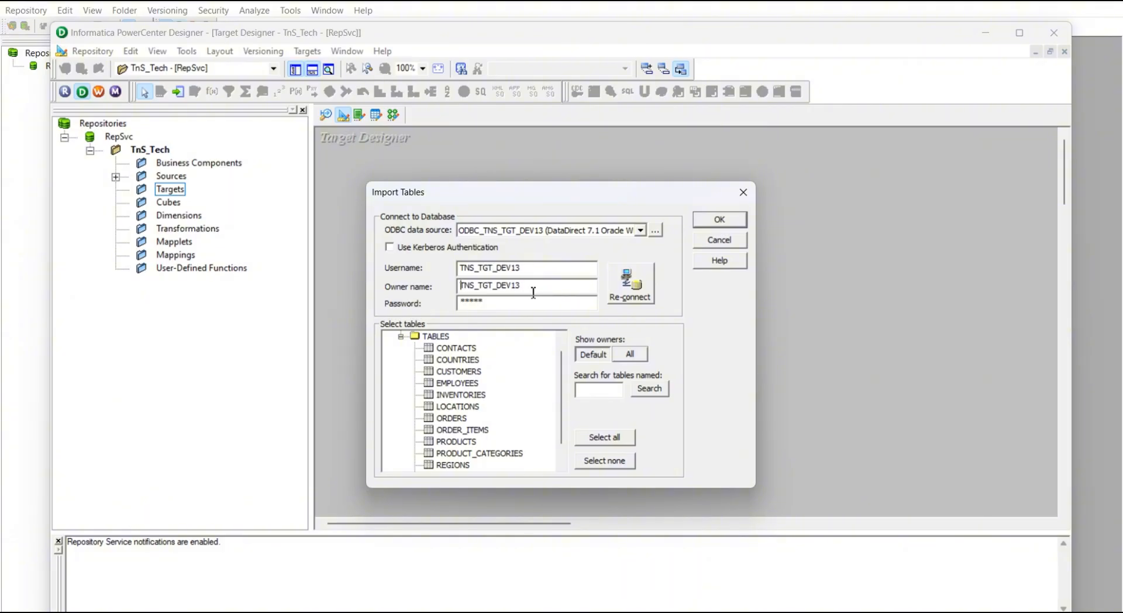
{"action": "left_click", "coordinate": [622, 279]}
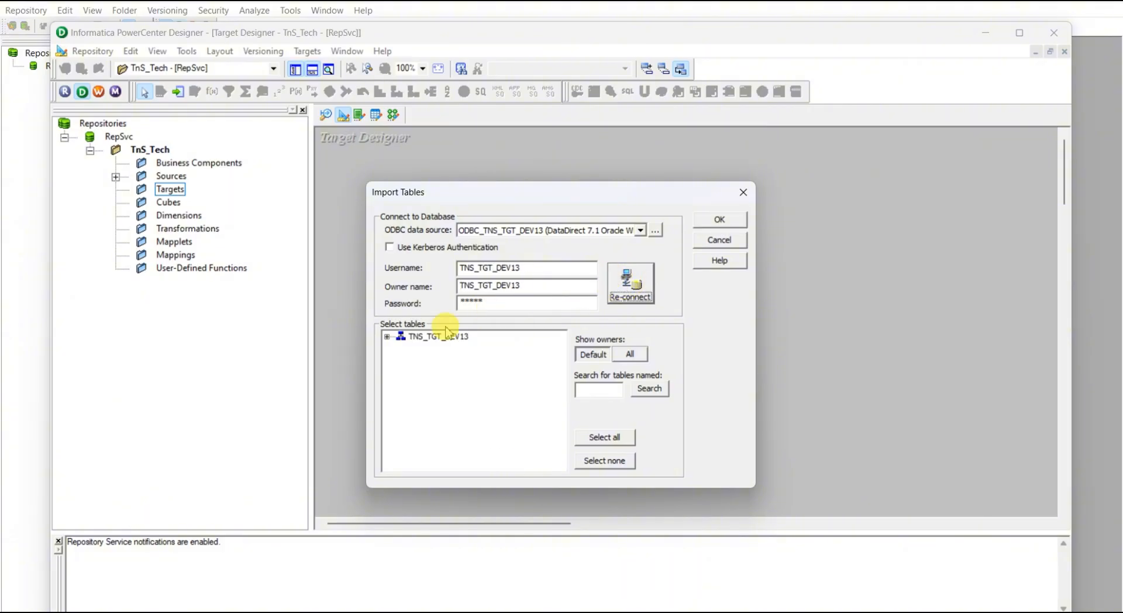
Expand the TNS_TGT_DEV13 tables and import CUSTOMERS_TGT as a target definition
{"action": "left_click", "coordinate": [388, 336]}
{"action": "left_click", "coordinate": [419, 351]}
{"action": "left_click", "coordinate": [401, 348]}
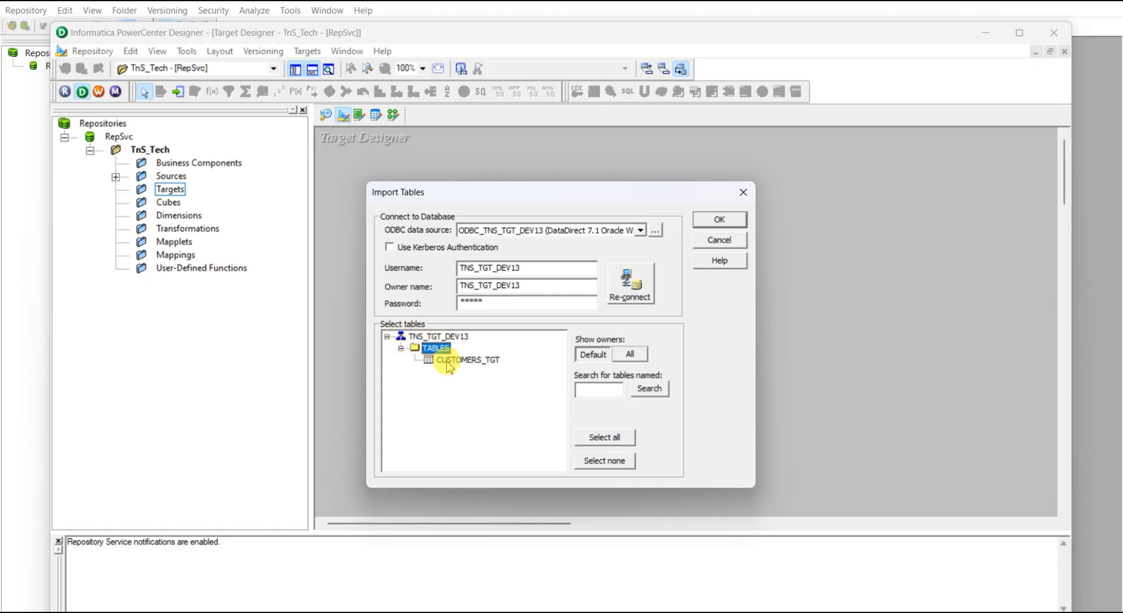
{"action": "left_click", "coordinate": [468, 360]}
{"action": "left_click", "coordinate": [719, 220]}
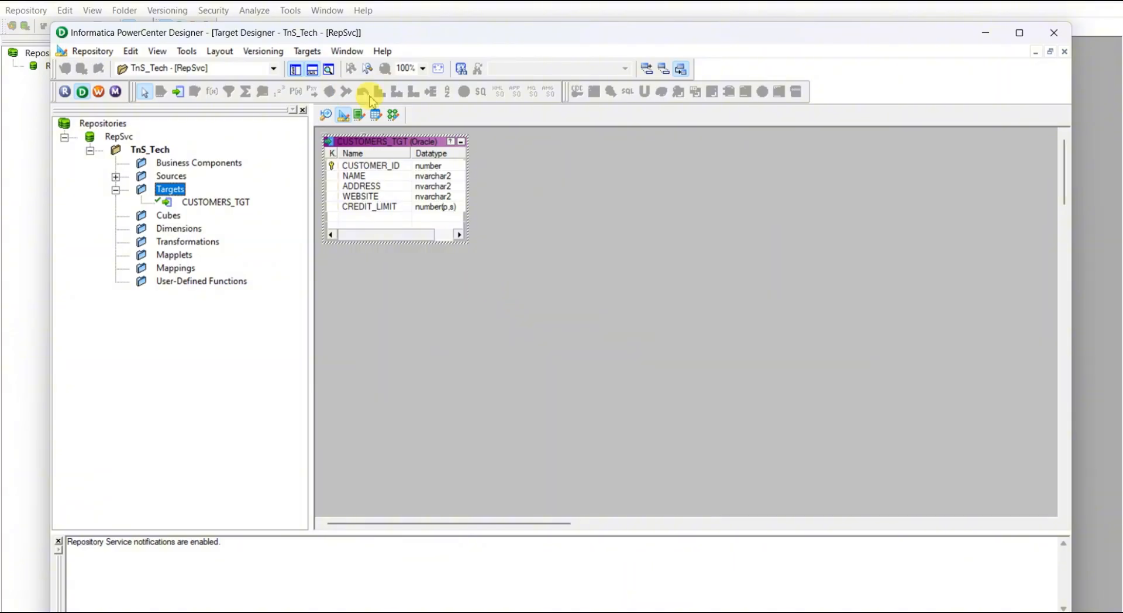
Switch to the Mapping Designer, expand the ODBC_OT_SRC_DEV13 sources and start a new mapping from the CUSTOMERS source
{"action": "left_click", "coordinate": [393, 114]}
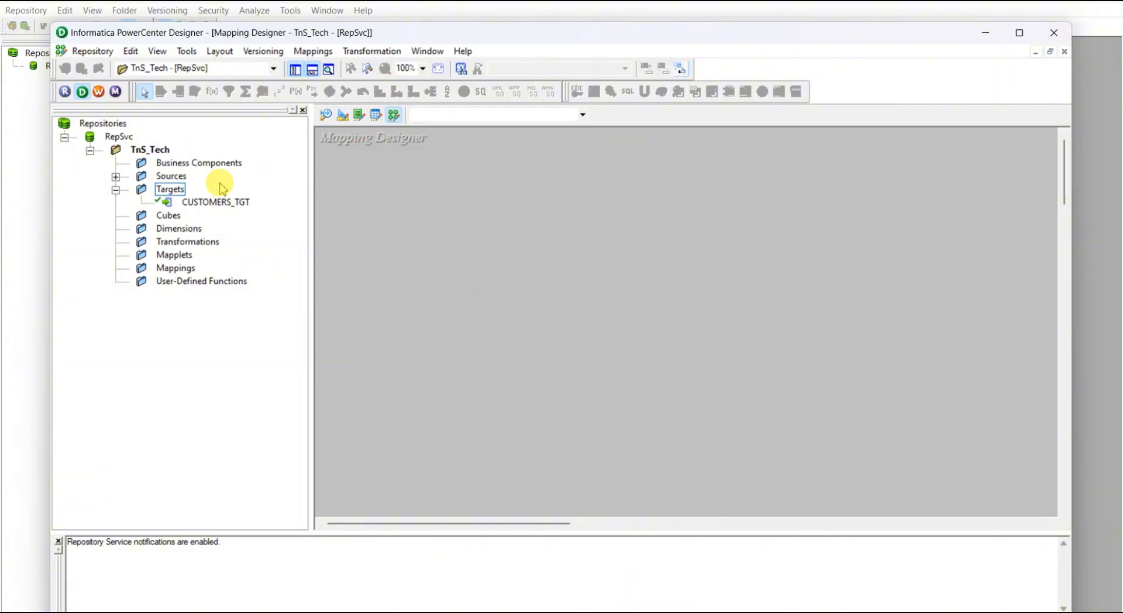
{"action": "left_click", "coordinate": [116, 177]}
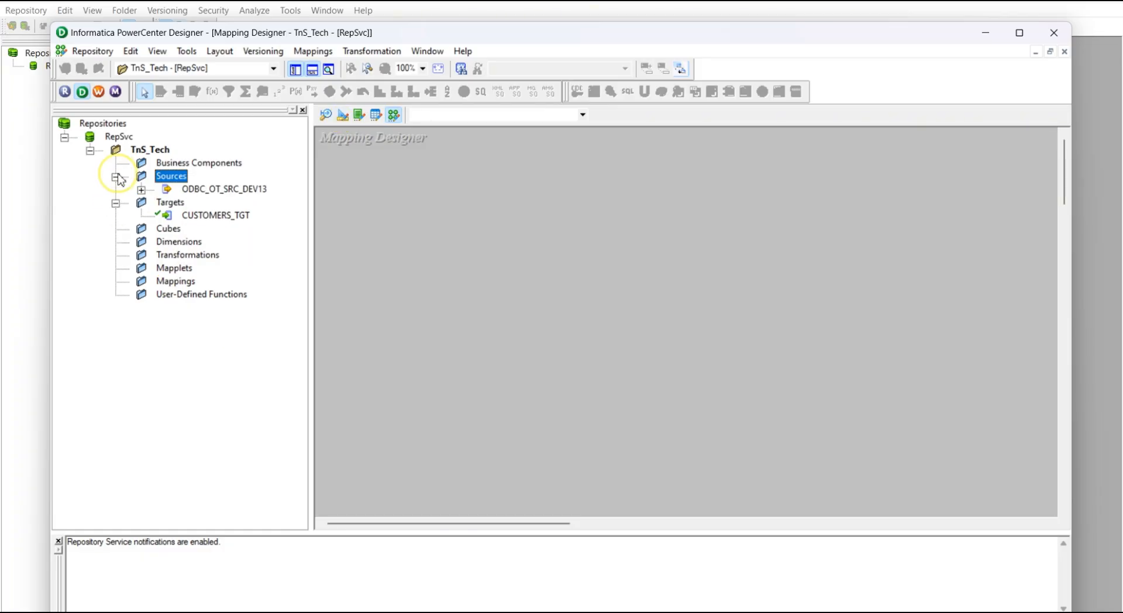
{"action": "left_click", "coordinate": [202, 189]}
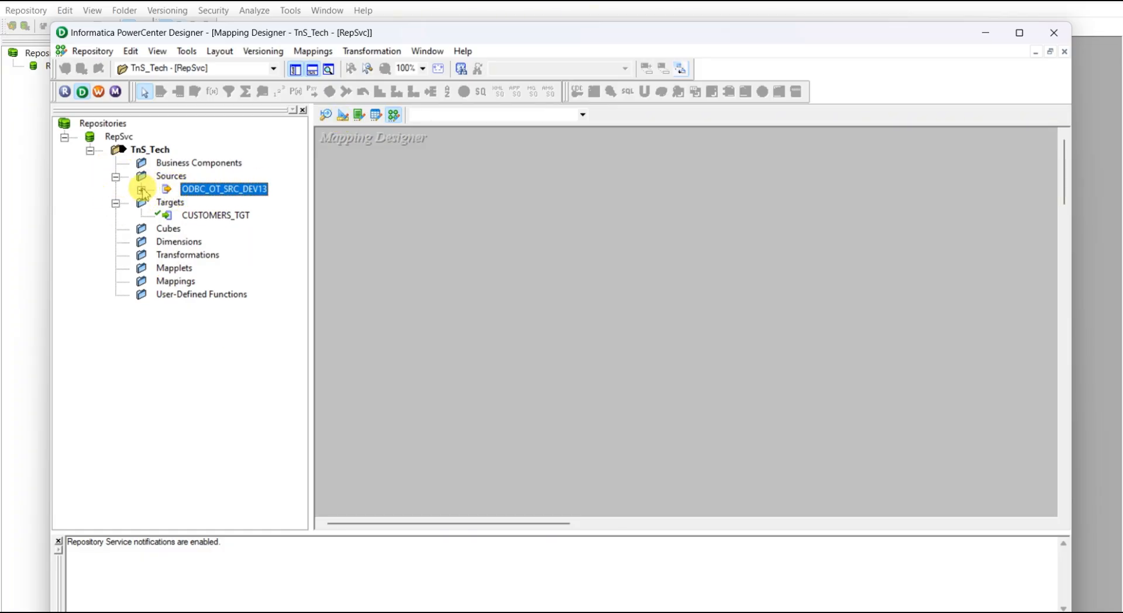
{"action": "double_click", "coordinate": [167, 190]}
{"action": "left_click_drag", "start_coordinate": [210, 207], "coordinate": [430, 218]}
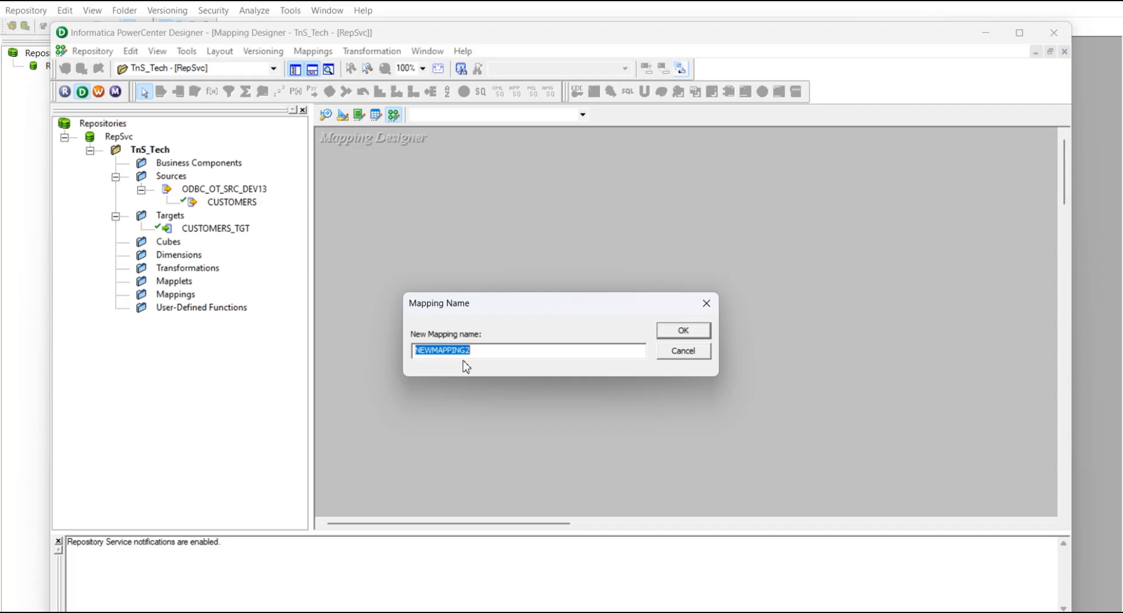
Enter m_CUSTOMERS_ as the beginning of the new mapping's name
{"action": "type", "text": "m"}
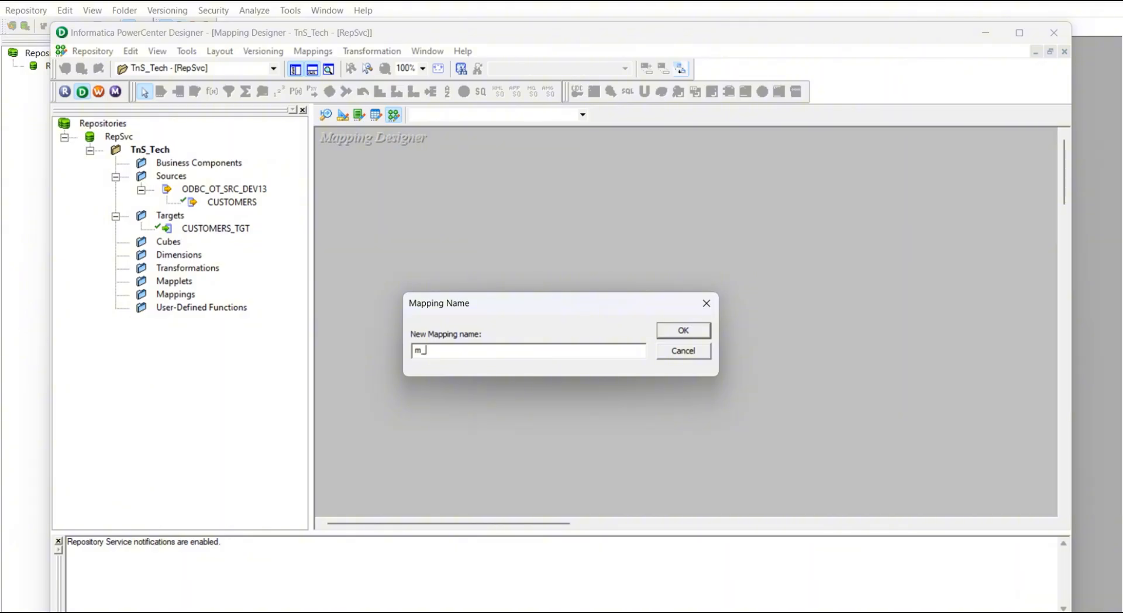
{"action": "type", "text": "_CUS"}
{"action": "key", "text": "Caps_Lock"}
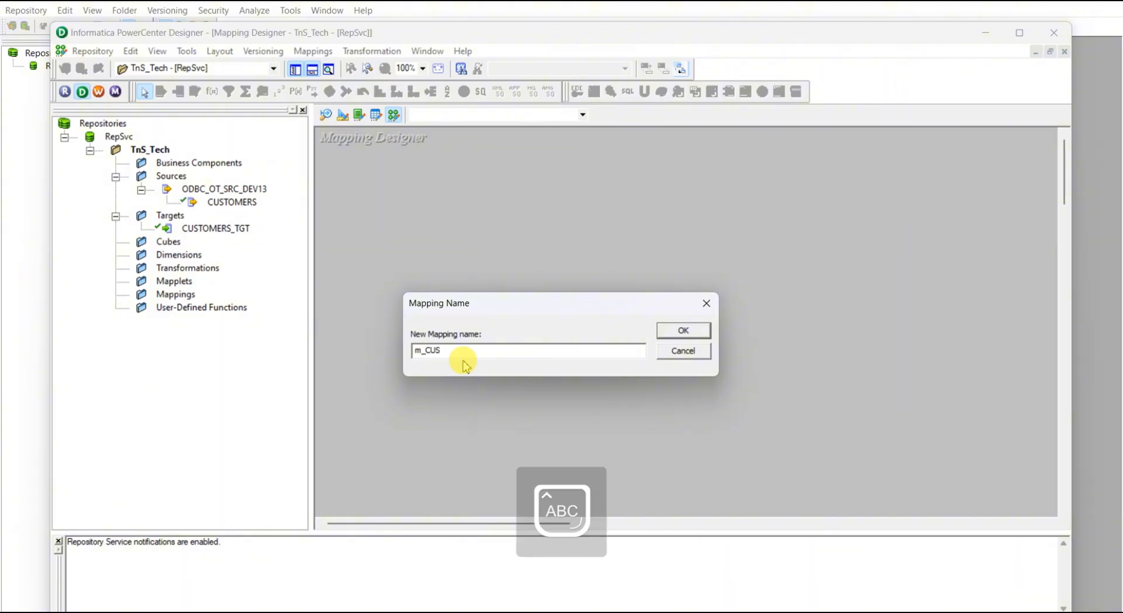
{"action": "type", "text": "TOMER"}
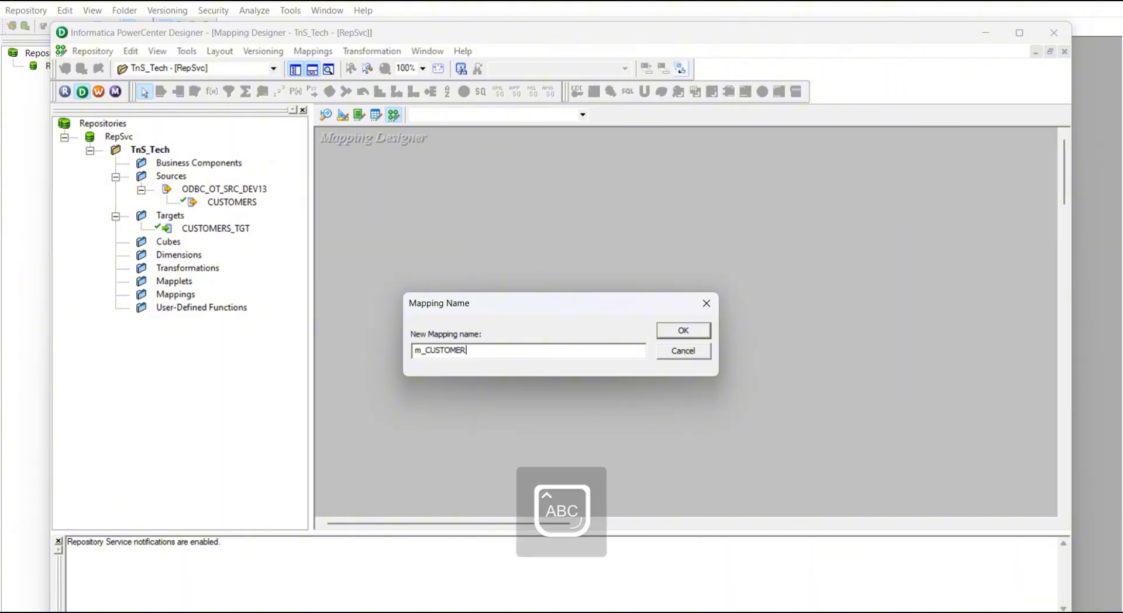
{"action": "type", "text": "S_M"}
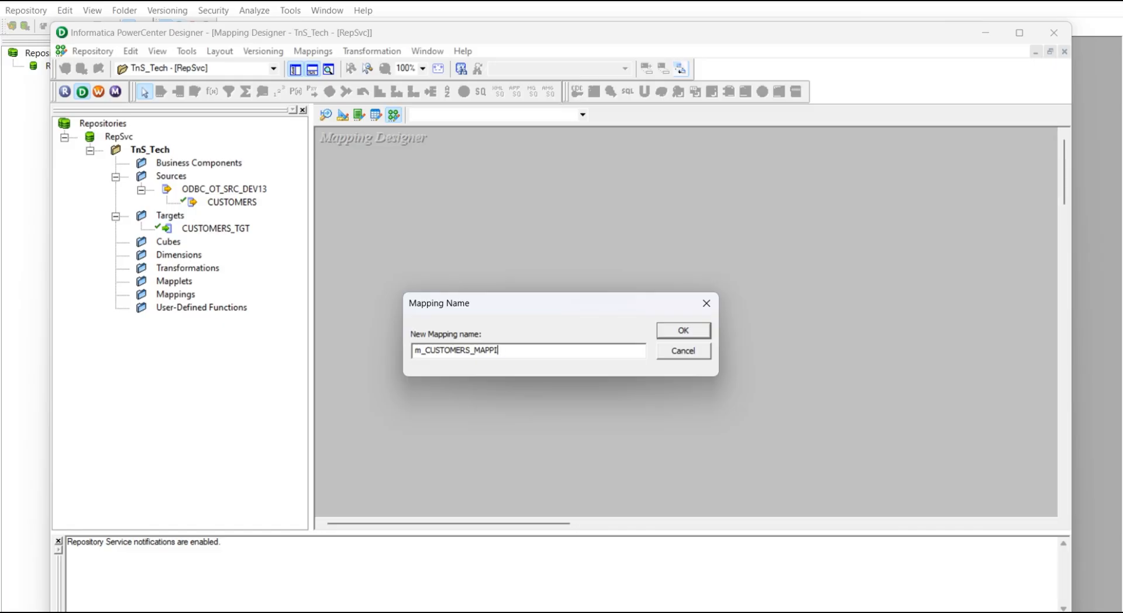
{"action": "key", "text": "BackSpace"}
Switch to the browser to look at the Notes_Today.txt lesson notes and return to Designer
{"action": "mouse_move", "coordinate": [332, 612]}
{"action": "left_click", "coordinate": [251, 573]}
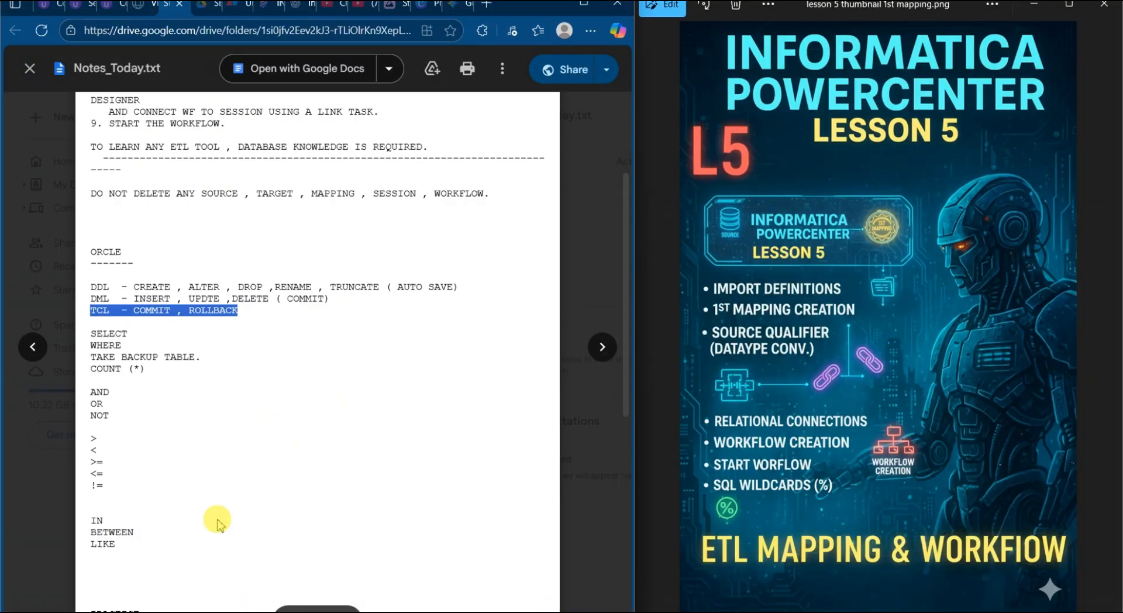
{"action": "key", "text": "alt+Tab"}
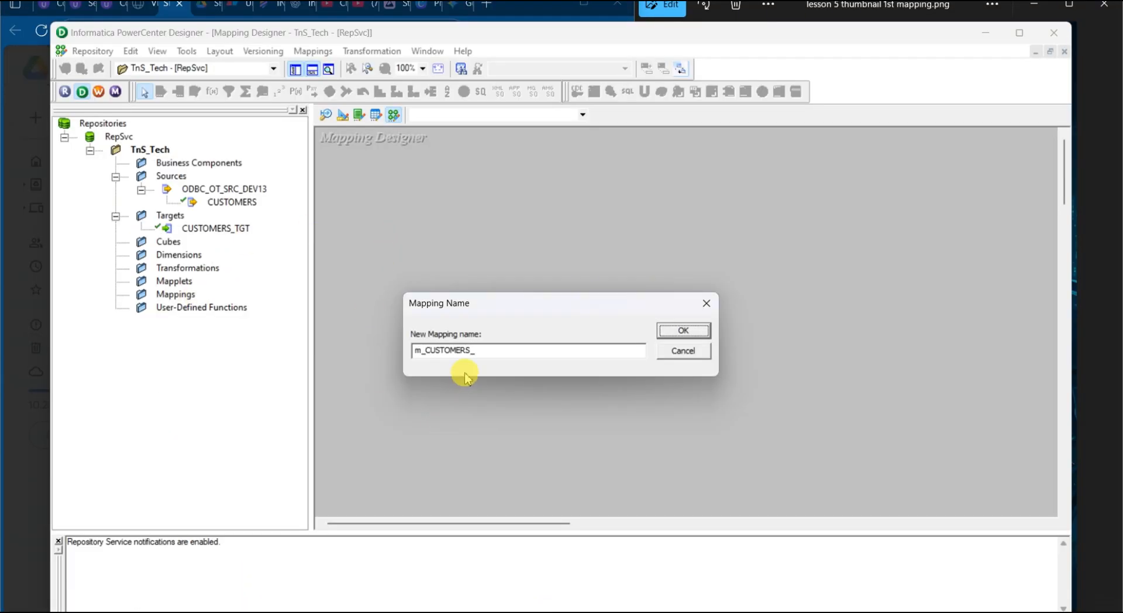
Complete the mapping name as m_CUSTOMERS_1STmap and confirm it
{"action": "left_click", "coordinate": [490, 356]}
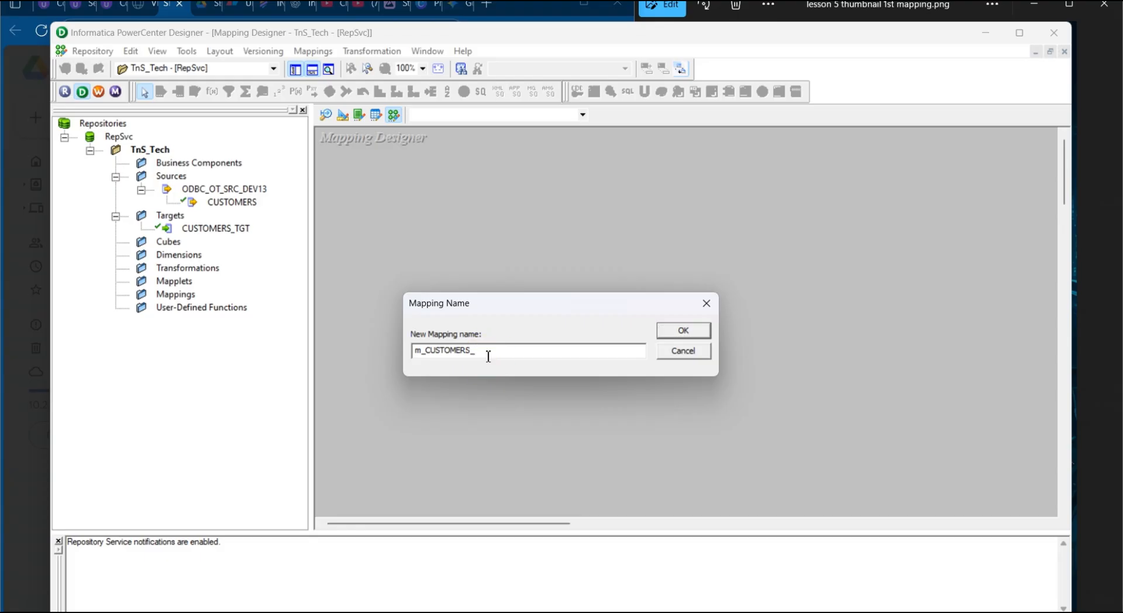
{"action": "type", "text": "1STMAPP"}
{"action": "key", "text": "Caps_Lock"}
{"action": "key", "text": "Caps_Lock"}
{"action": "type", "text": "MN"}
{"action": "left_click", "coordinate": [695, 332]}
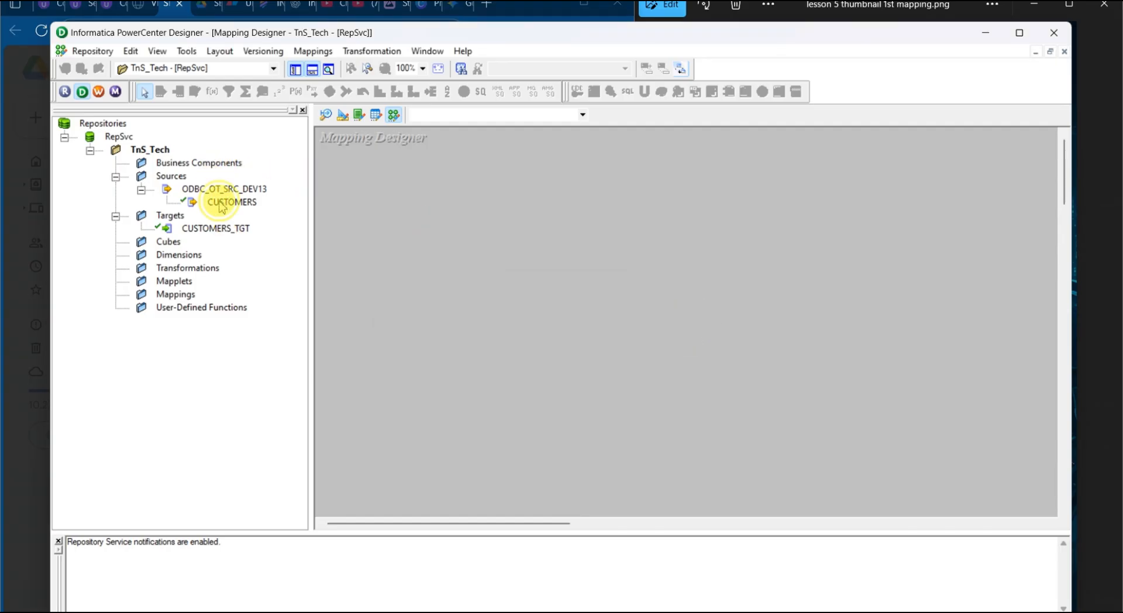
Add the CUSTOMERS source with its source qualifier and the CUSTOMERS_TGT target to the mapping workspace
{"action": "left_click_drag", "start_coordinate": [226, 206], "coordinate": [405, 177]}
{"action": "left_click_drag", "start_coordinate": [539, 239], "coordinate": [571, 208]}
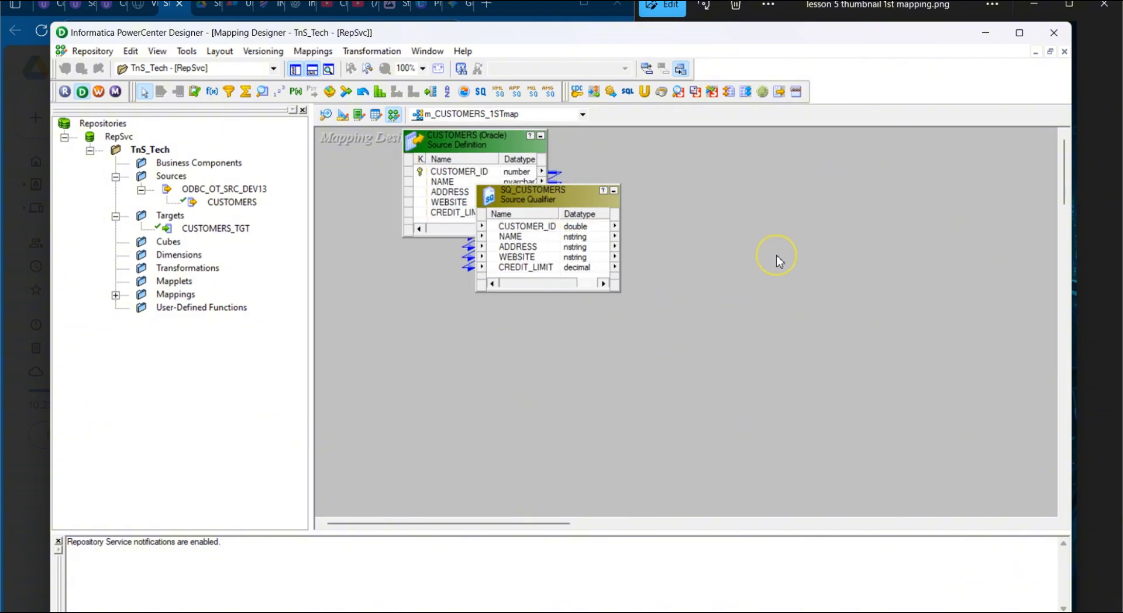
{"action": "left_click_drag", "start_coordinate": [204, 233], "coordinate": [837, 230]}
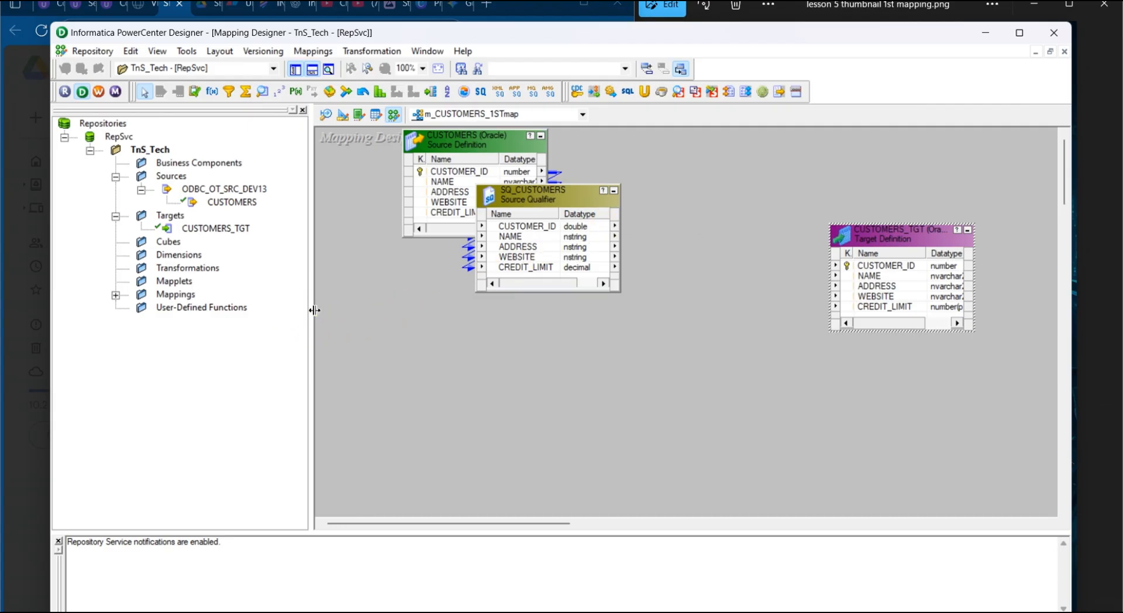
Widen the mapping workspace and lay out CUSTOMERS and SQ_CUSTOMERS side by side, making the CUSTOMERS source definition taller
{"action": "left_click_drag", "start_coordinate": [311, 309], "coordinate": [254, 304]}
{"action": "left_click_drag", "start_coordinate": [367, 142], "coordinate": [339, 195]}
{"action": "left_click_drag", "start_coordinate": [496, 205], "coordinate": [570, 217]}
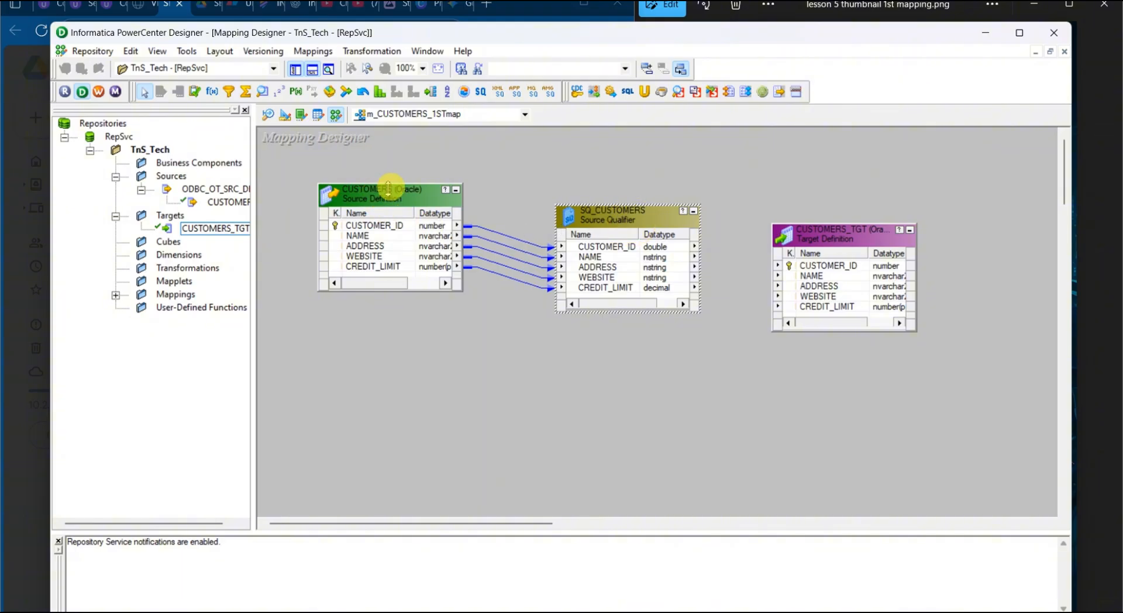
{"action": "left_click_drag", "start_coordinate": [401, 184], "coordinate": [401, 143]}
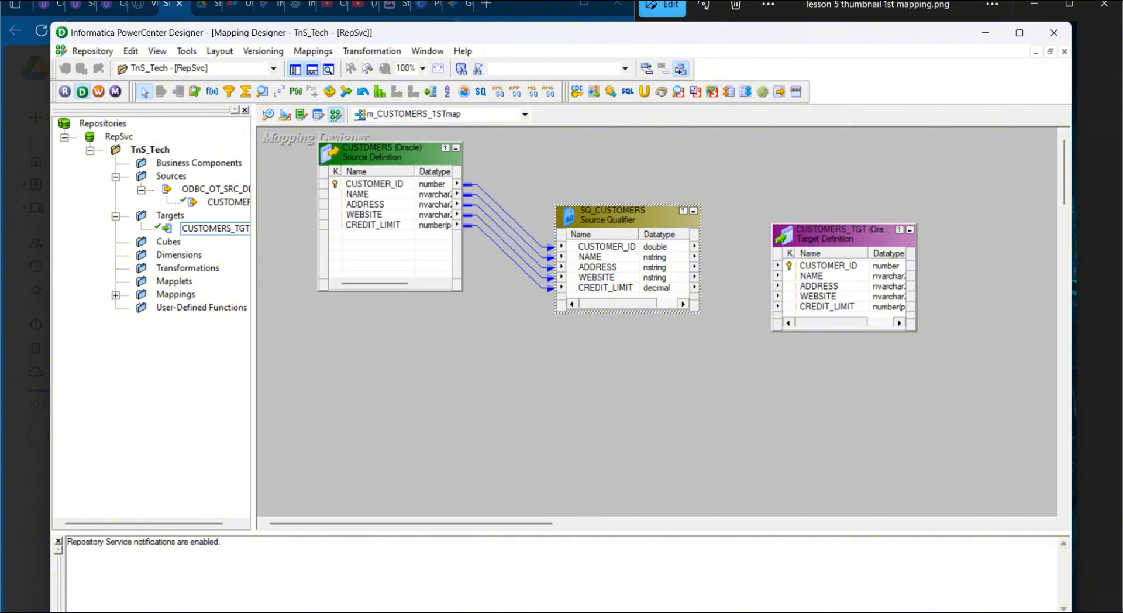
Switch to Oracle SQL Developer and run the select-all and row-count queries on the customers table in OT_SRC_DEV13
{"action": "key", "text": "alt+Tab"}
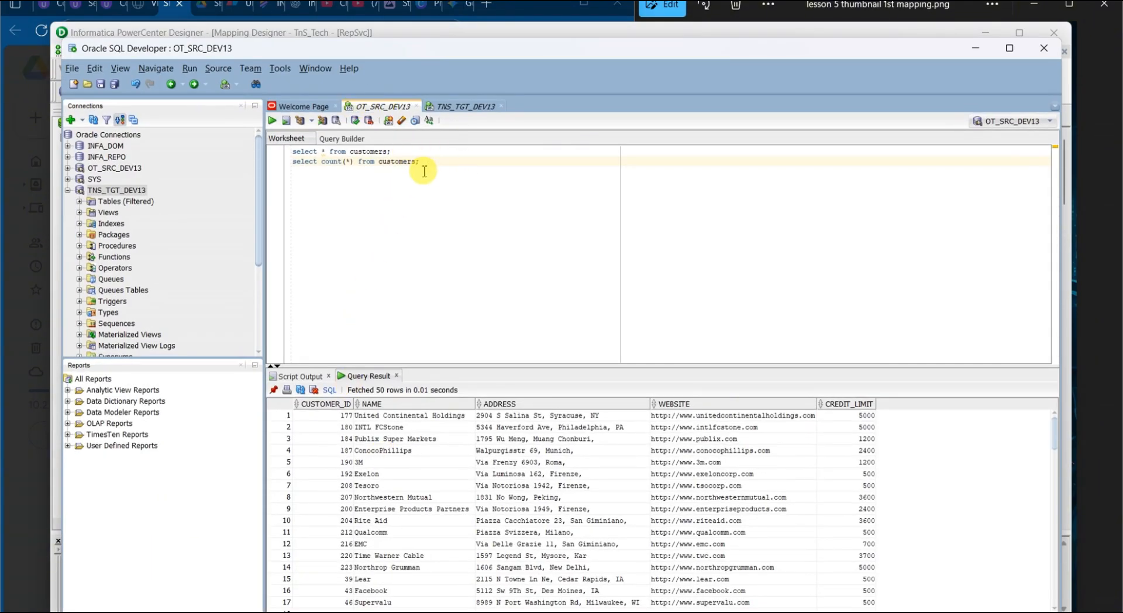
{"action": "triple_click", "coordinate": [431, 165]}
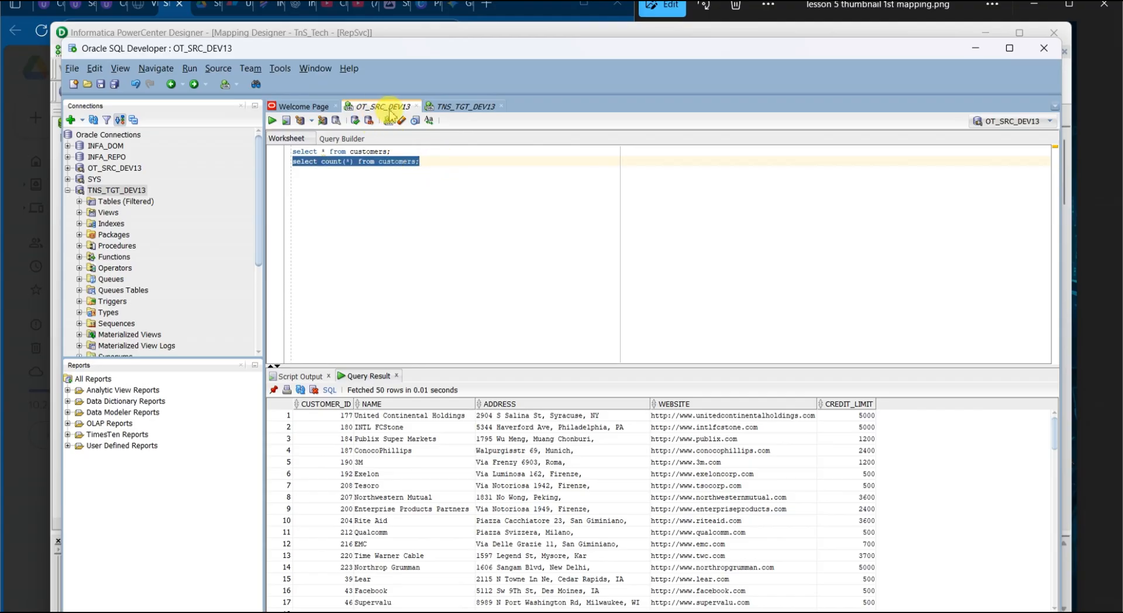
{"action": "triple_click", "coordinate": [400, 152]}
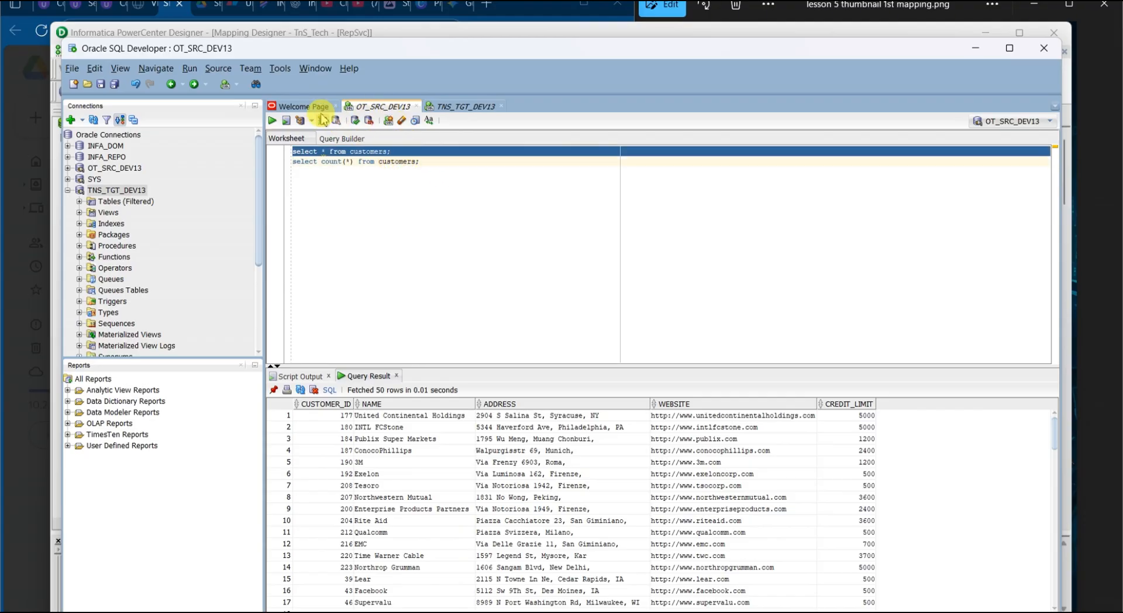
{"action": "left_click", "coordinate": [272, 121]}
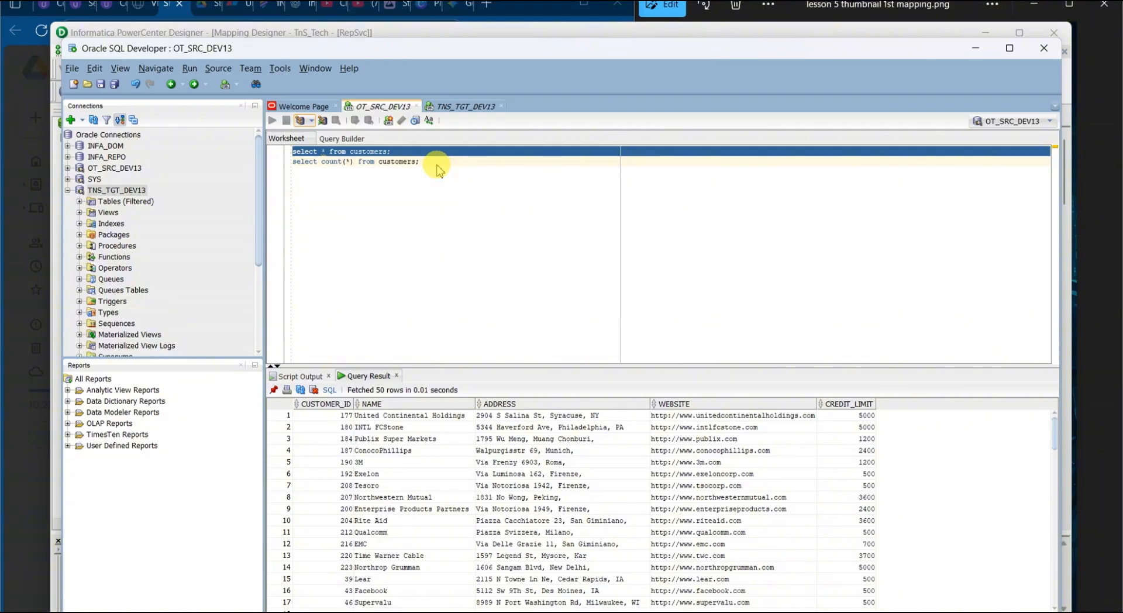
{"action": "triple_click", "coordinate": [433, 162]}
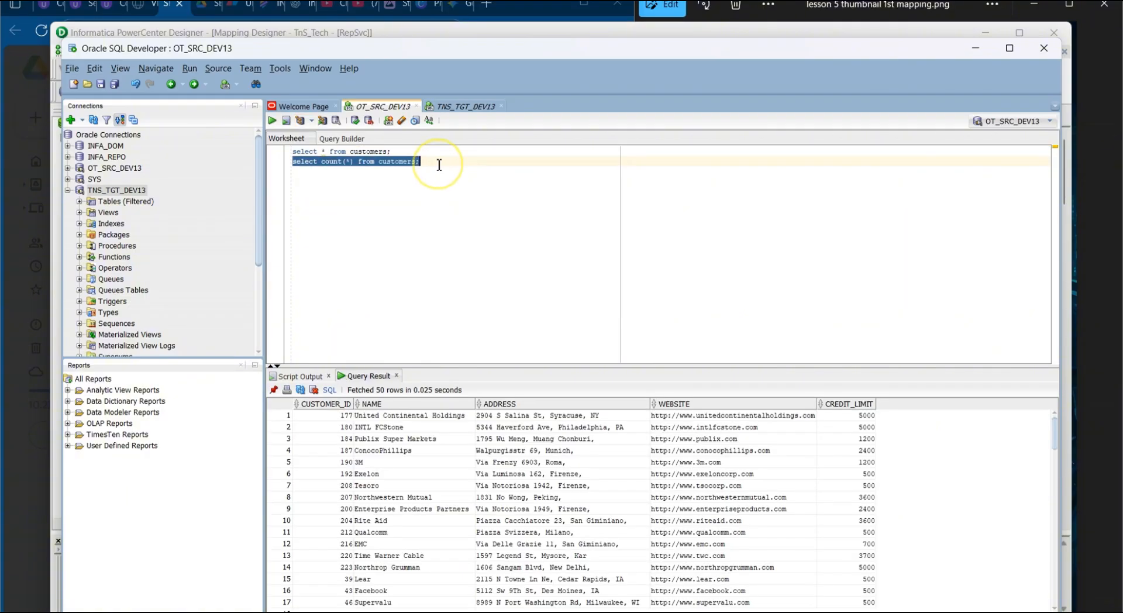
{"action": "left_click", "coordinate": [273, 122]}
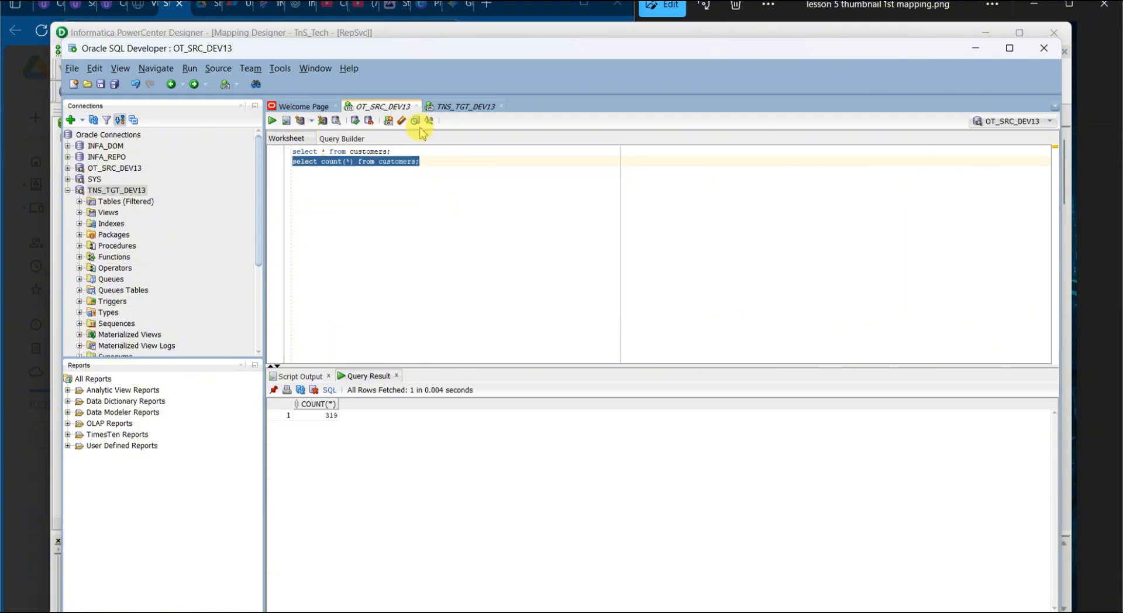
Run the select query on customers_tgt in the TNS_TGT_DEV13 worksheet and return to Informatica PowerCenter Designer
{"action": "left_click", "coordinate": [462, 107]}
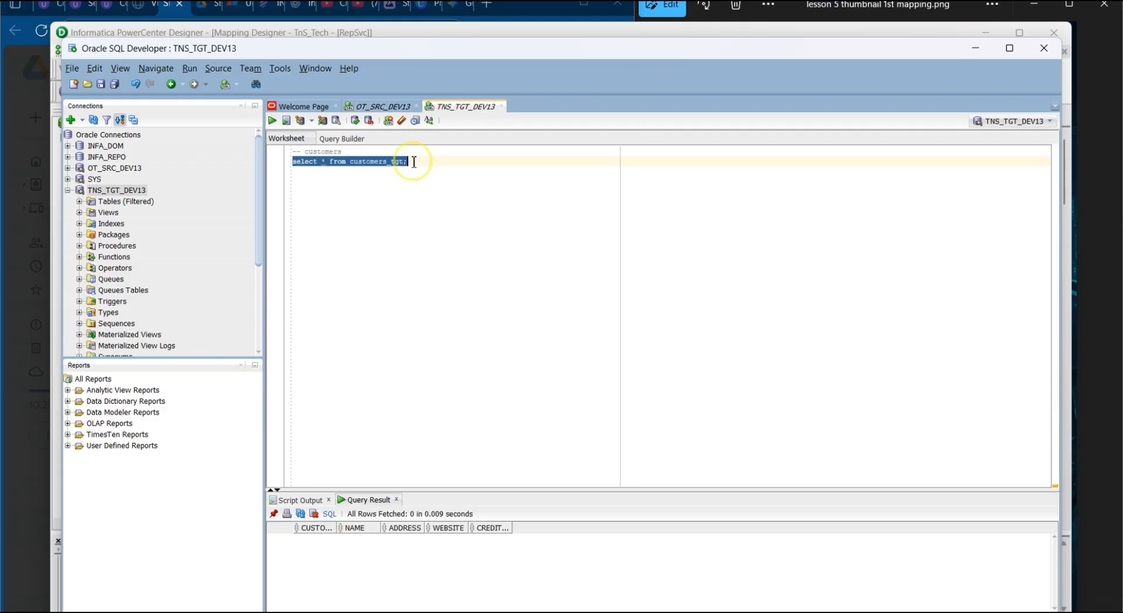
{"action": "left_click", "coordinate": [273, 121]}
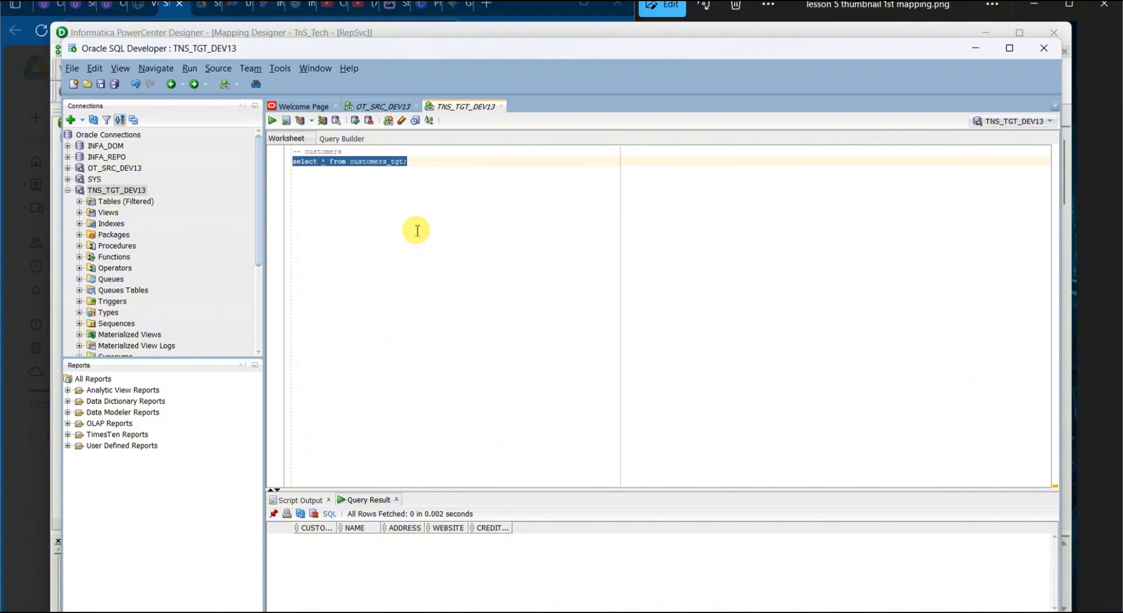
{"action": "left_click", "coordinate": [1034, 5]}
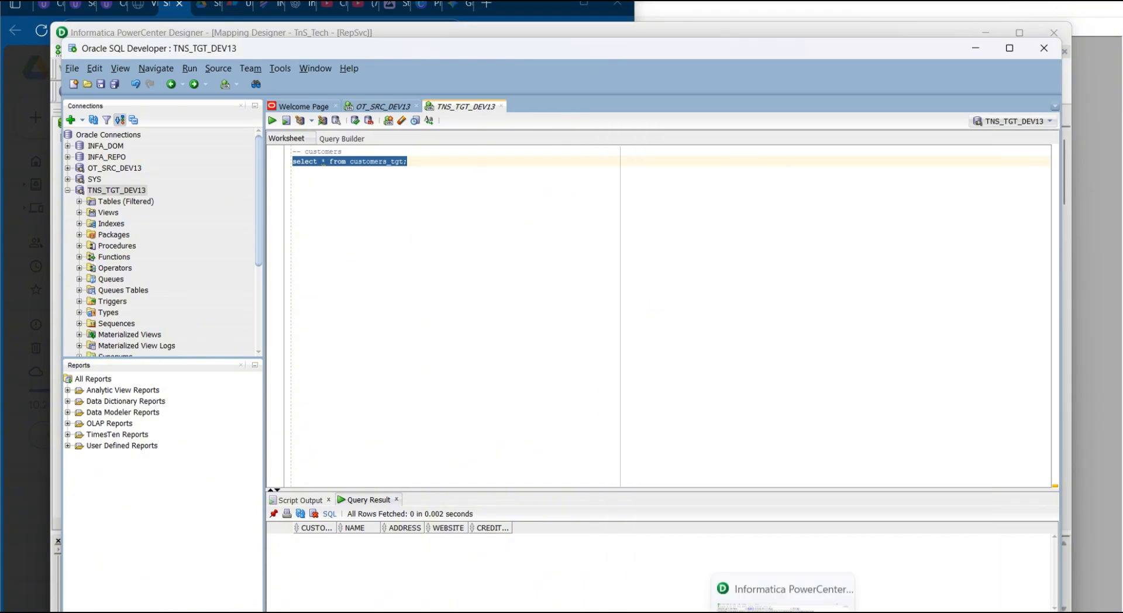
{"action": "left_click", "coordinate": [782, 611]}
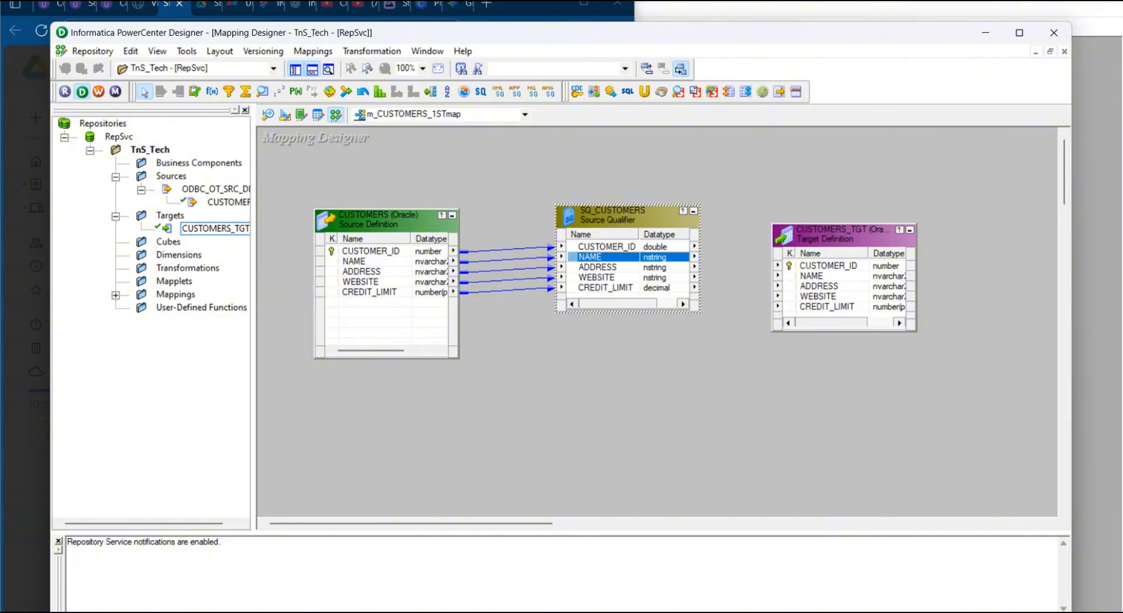
{"action": "left_click", "coordinate": [613, 288], "text": "shift"}
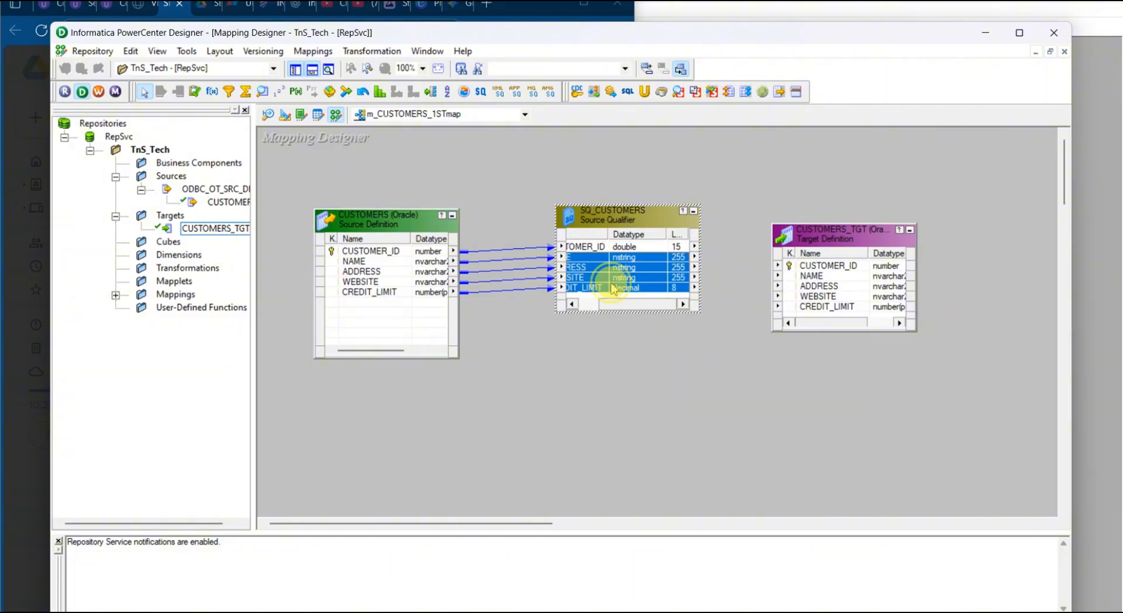
{"action": "key", "text": "super+w"}
{"action": "left_click", "coordinate": [980, 320]}
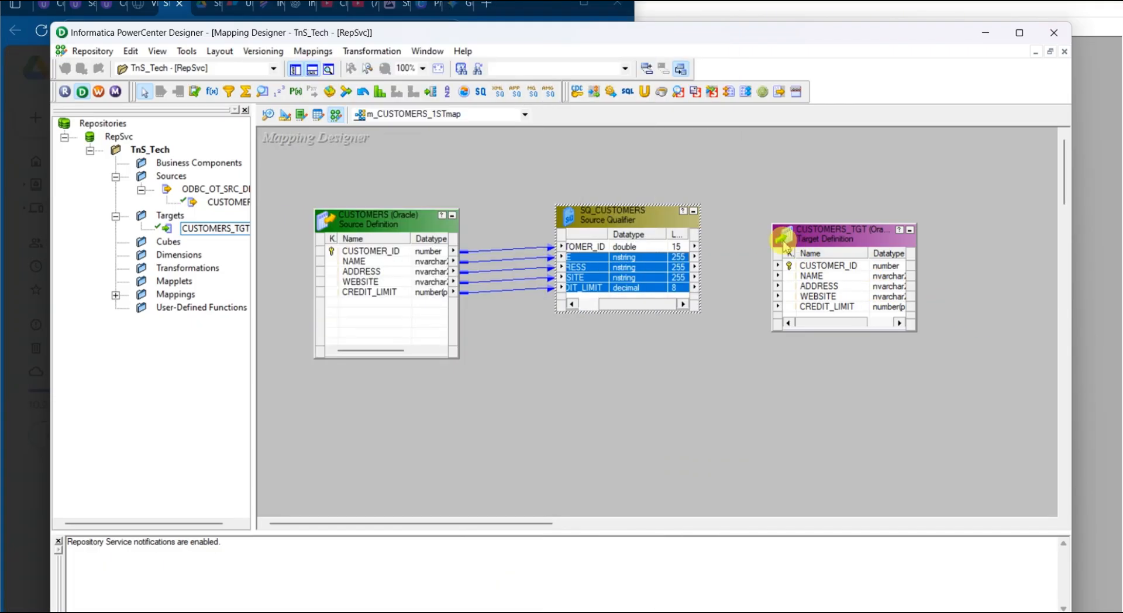
Make the SQ_CUSTOMERS and CUSTOMERS boxes taller and widen CUSTOMERS so its full datatypes fit
{"action": "left_click_drag", "start_coordinate": [649, 209], "coordinate": [636, 187]}
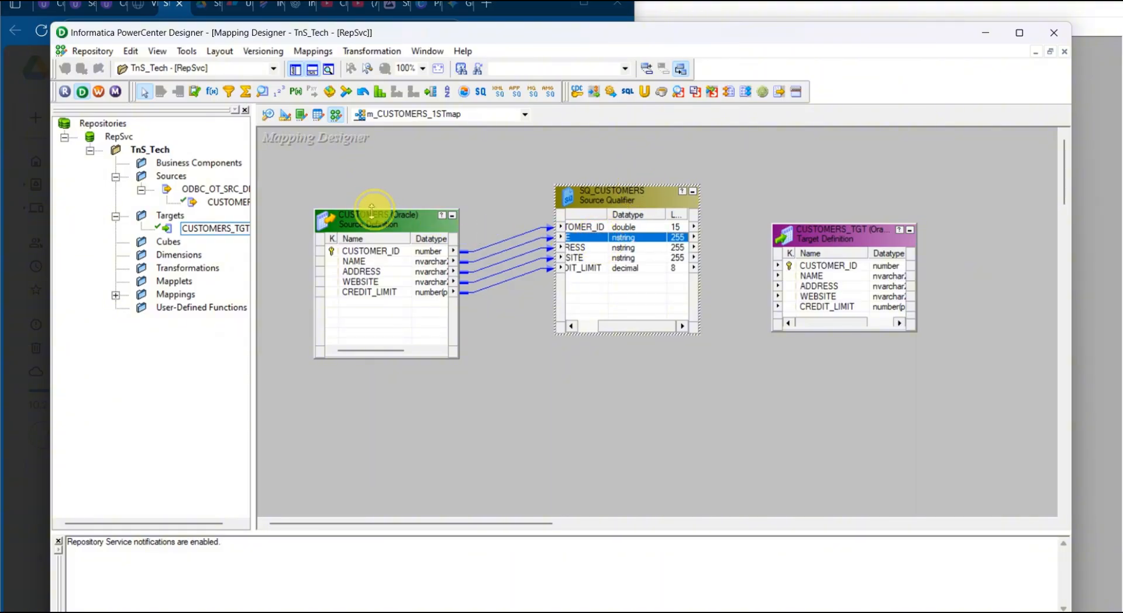
{"action": "left_click_drag", "start_coordinate": [371, 213], "coordinate": [380, 181]}
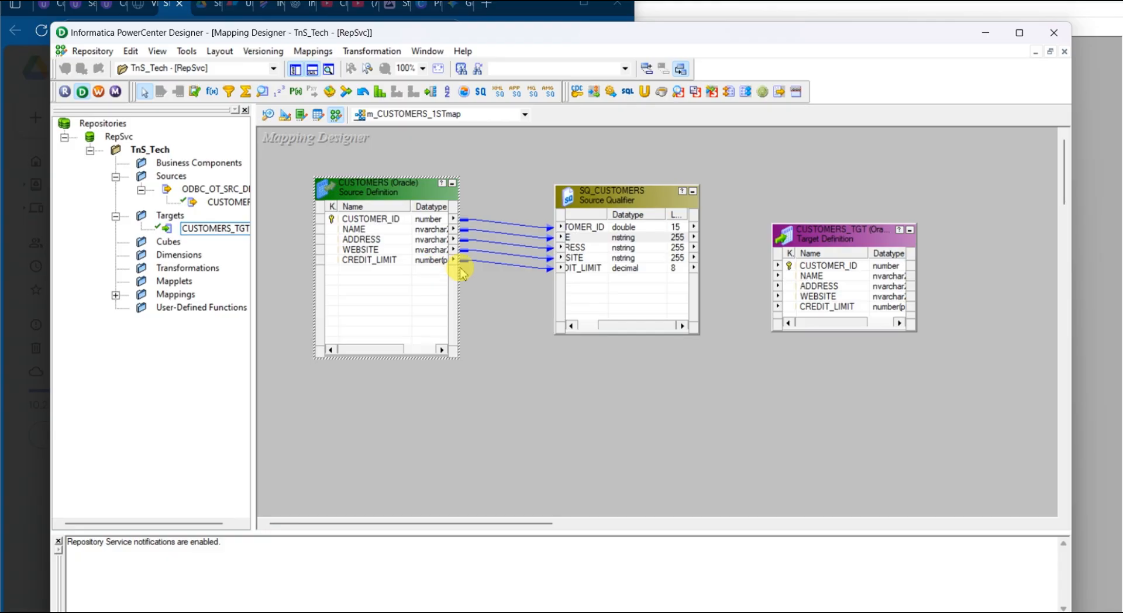
{"action": "left_click_drag", "start_coordinate": [460, 268], "coordinate": [490, 265]}
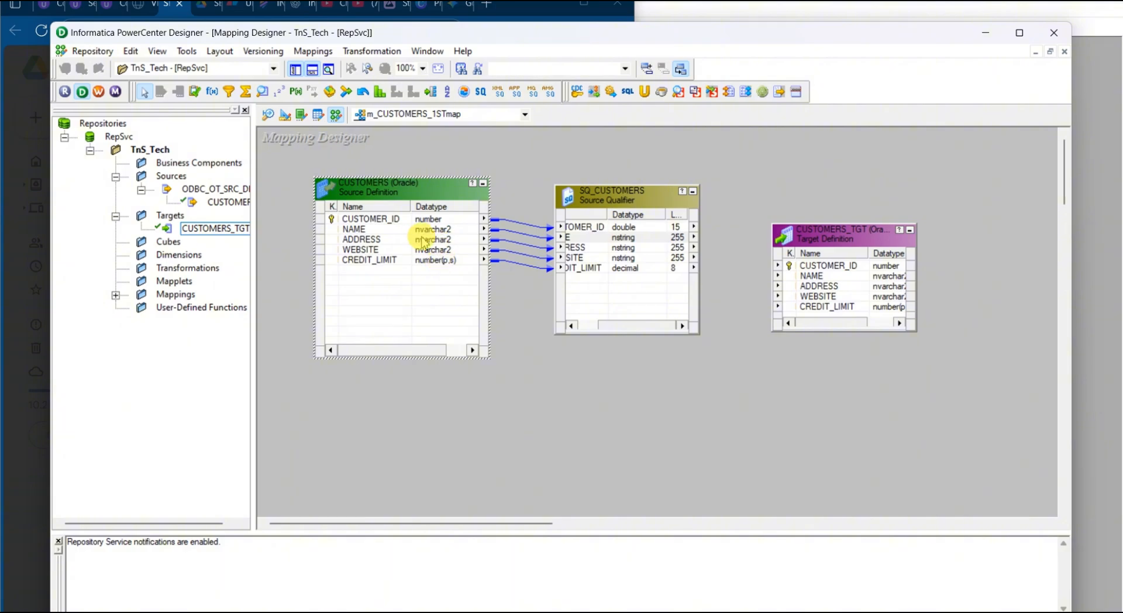
Link the CUSTOMER_ID port of SQ_CUSTOMERS to the CUSTOMERS_TGT target definition
{"action": "left_click", "coordinate": [650, 237]}
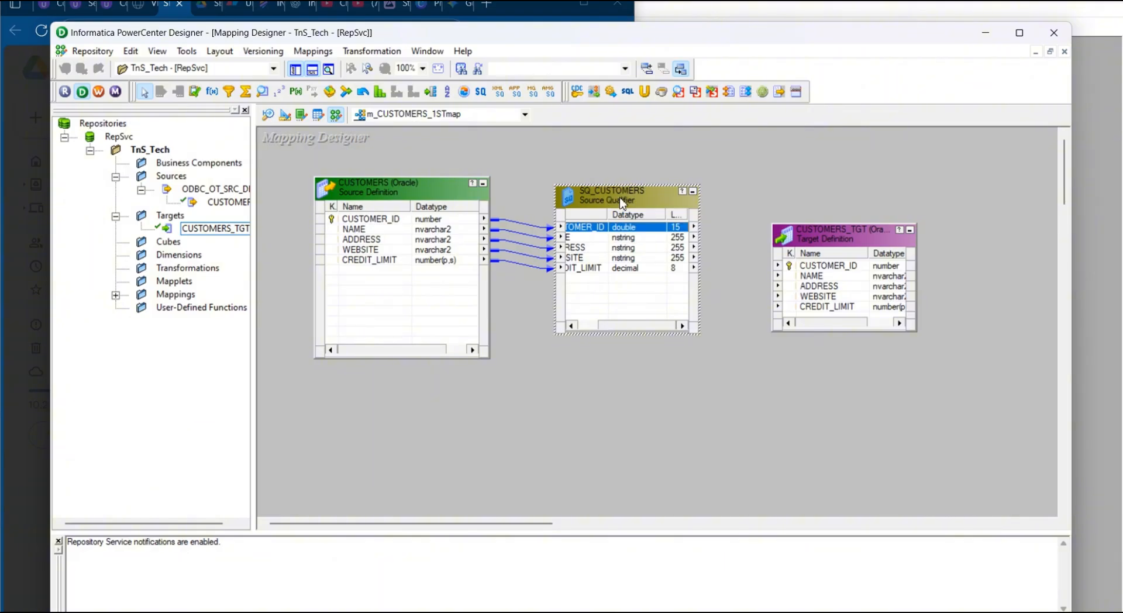
{"action": "left_click", "coordinate": [592, 258]}
{"action": "left_click_drag", "start_coordinate": [588, 228], "coordinate": [815, 275]}
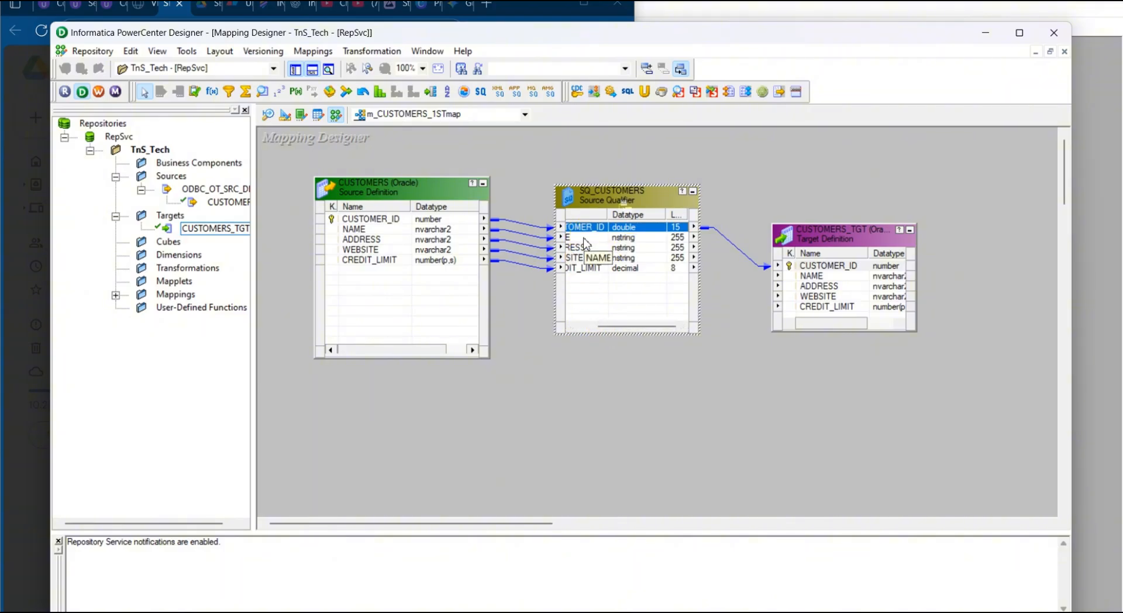
Select all ports of SQ_CUSTOMERS and place the CUSTOMERS_TGT target definition slightly higher in the mapping
{"action": "left_click_drag", "start_coordinate": [578, 243], "coordinate": [576, 268]}
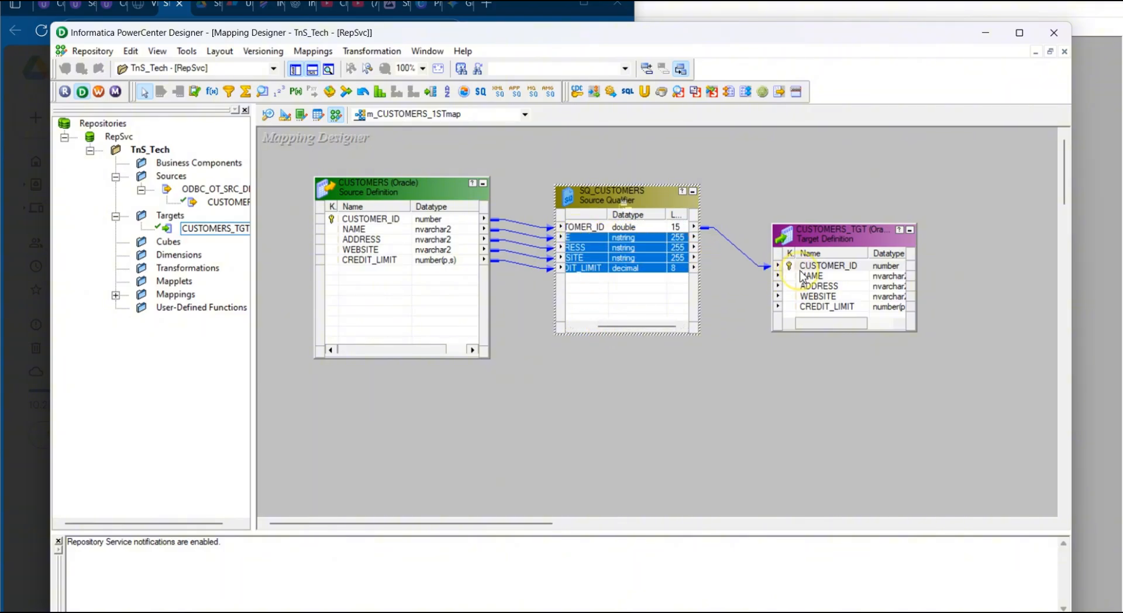
{"action": "left_click", "coordinate": [629, 316]}
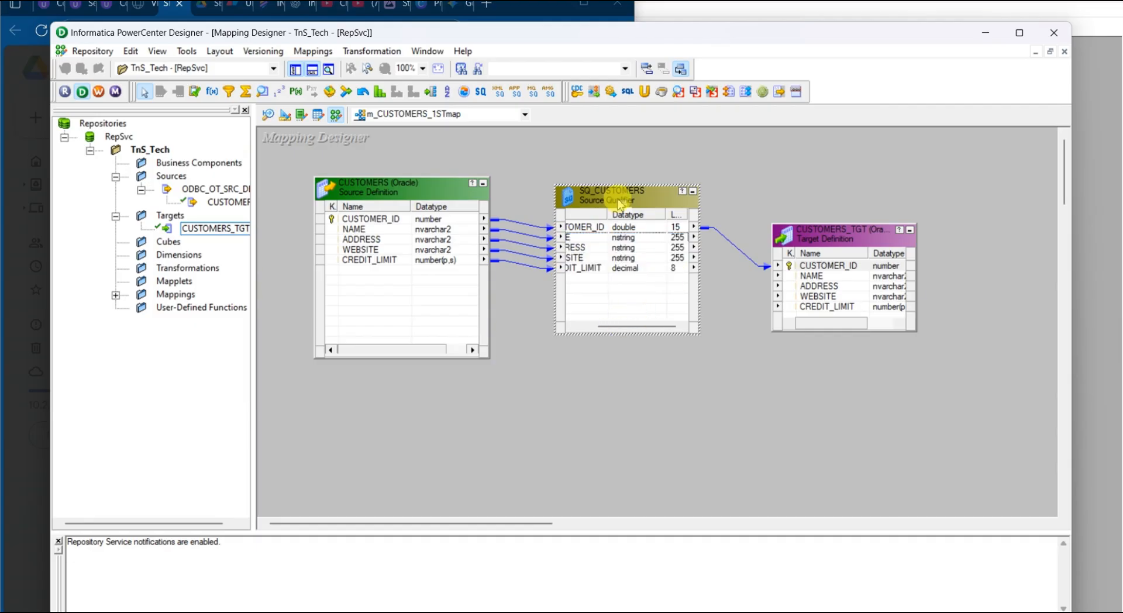
{"action": "right_click", "coordinate": [618, 268]}
{"action": "left_click", "coordinate": [678, 274]}
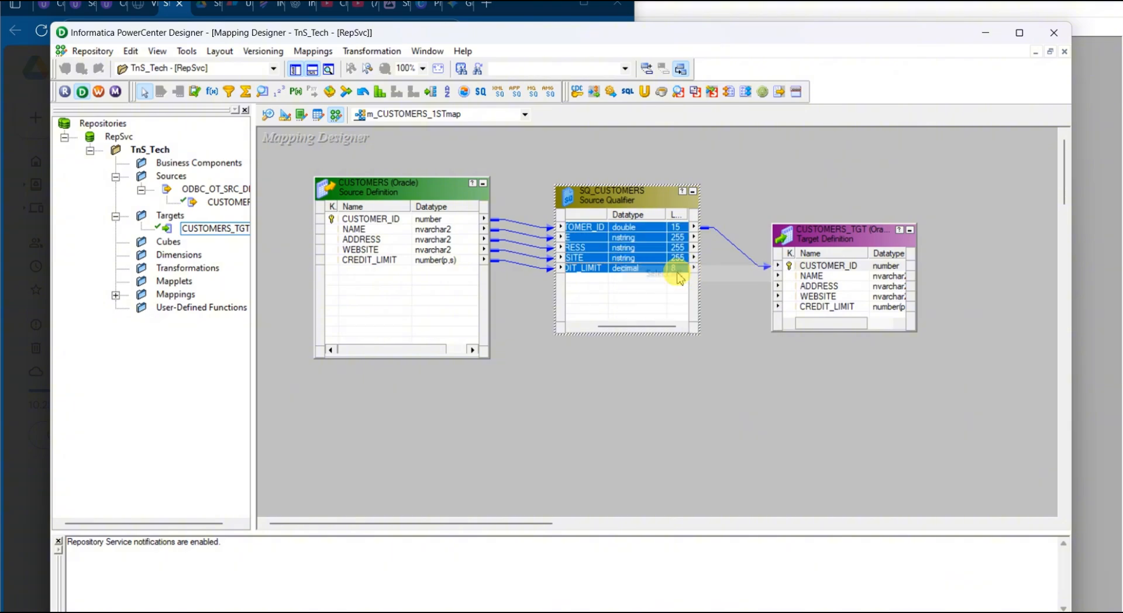
{"action": "left_click_drag", "start_coordinate": [619, 238], "coordinate": [843, 218]}
{"action": "right_click", "coordinate": [615, 263]}
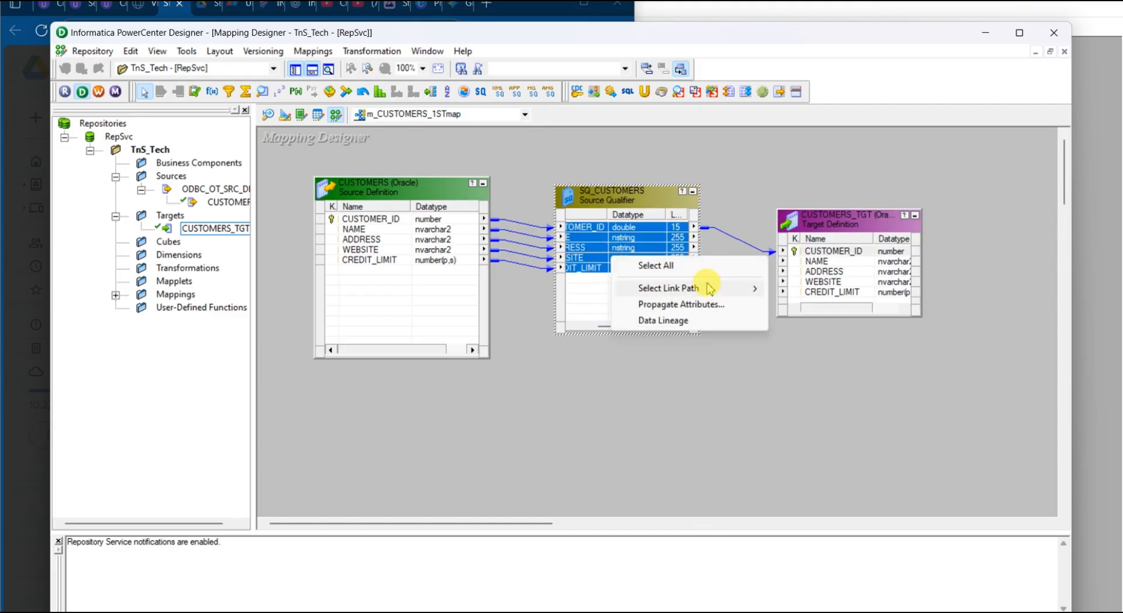
{"action": "left_click", "coordinate": [710, 305]}
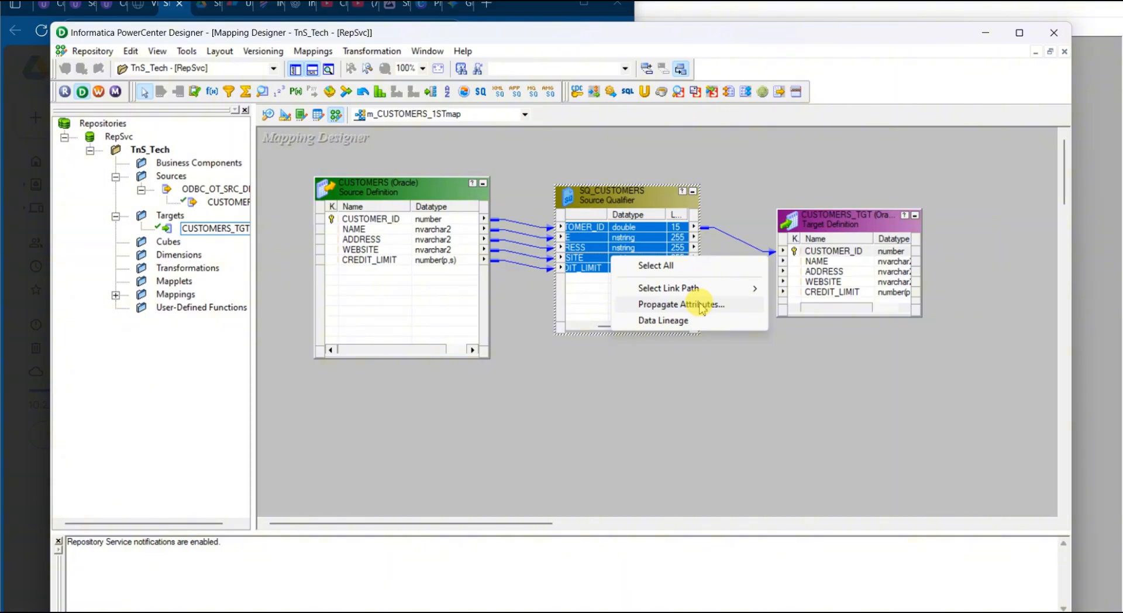
{"action": "left_click", "coordinate": [580, 141]}
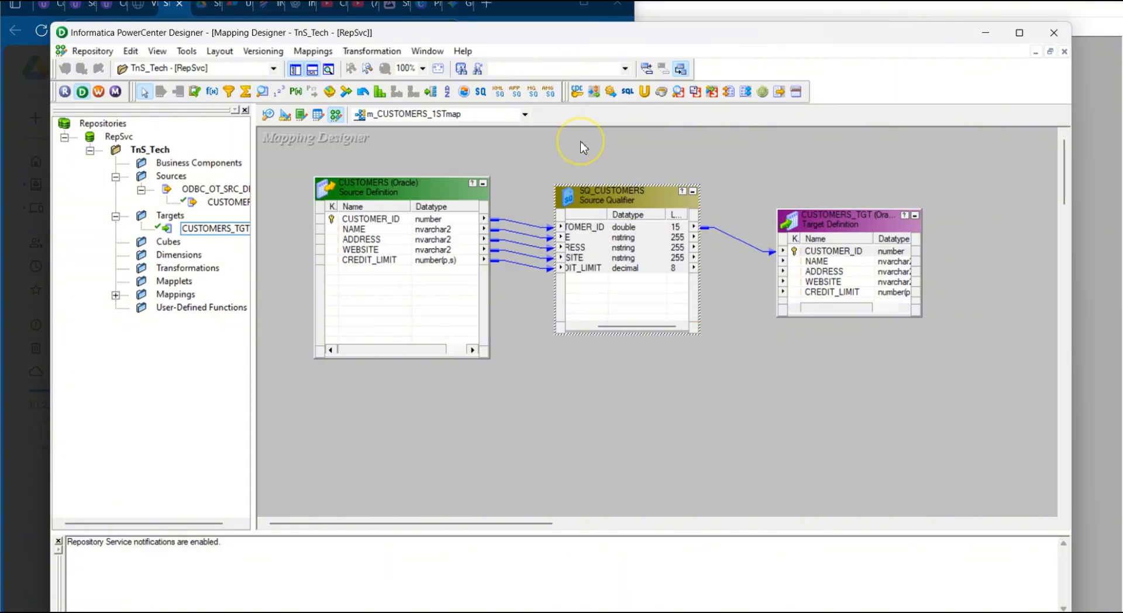
{"action": "left_click", "coordinate": [603, 227]}
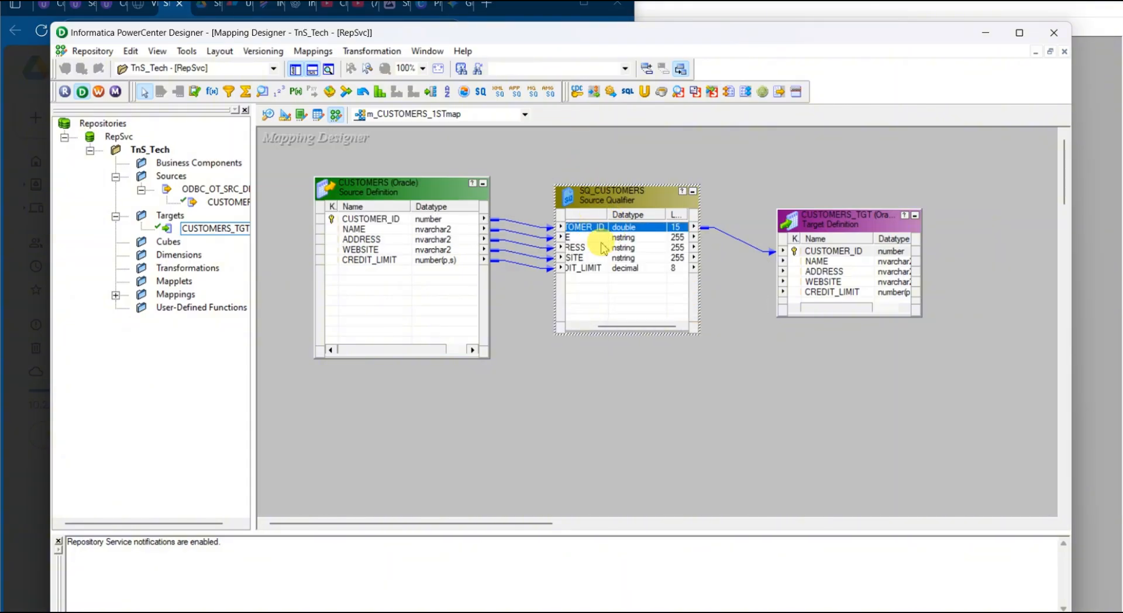
{"action": "left_click", "coordinate": [599, 249]}
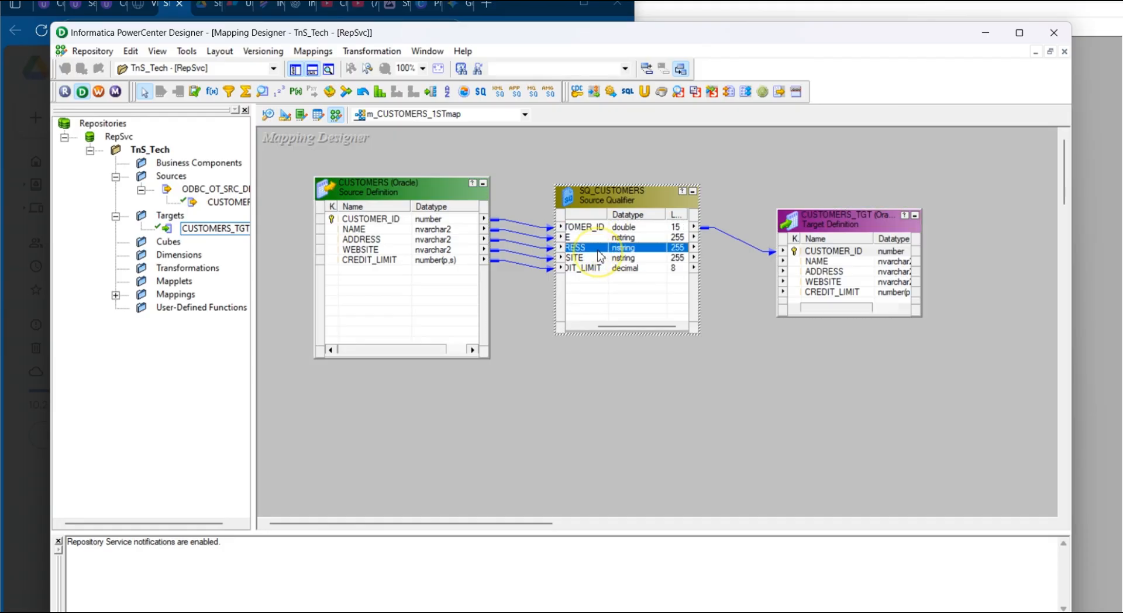
Select the forward link path for all SQ_CUSTOMERS ports and move CUSTOMERS_TGT slightly up and away from the source qualifier
{"action": "right_click", "coordinate": [608, 248]}
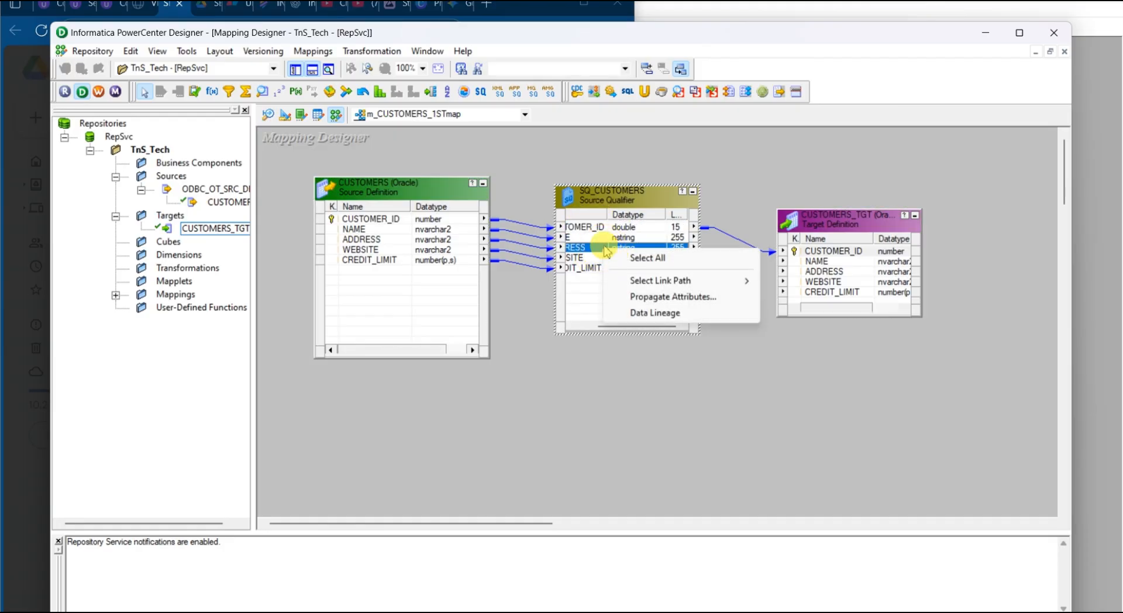
{"action": "left_click", "coordinate": [648, 258]}
{"action": "right_click", "coordinate": [648, 260]}
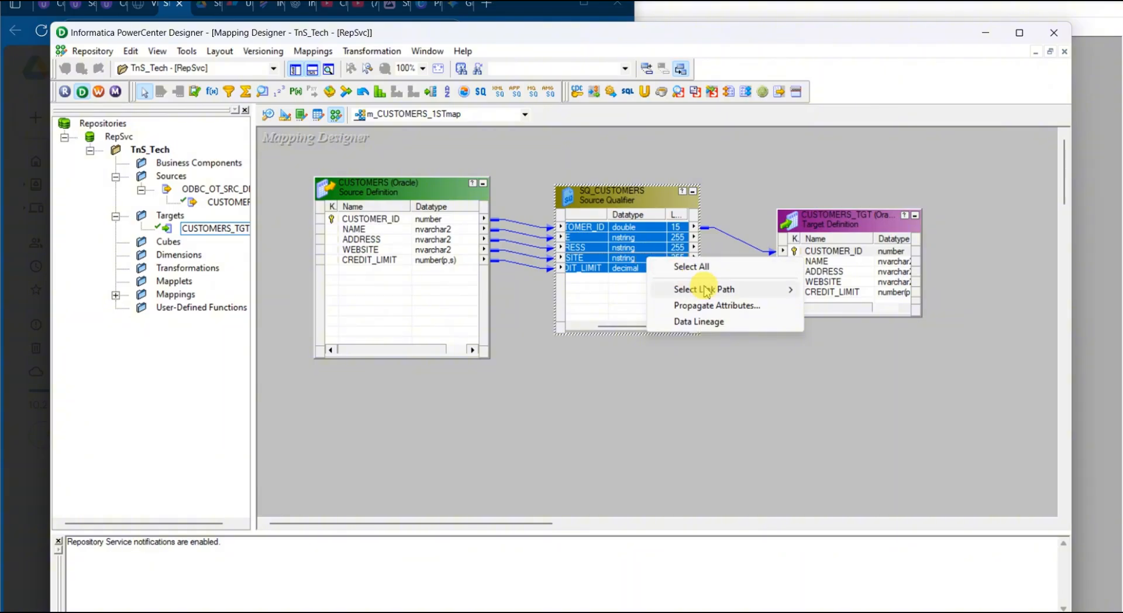
{"action": "mouse_move", "coordinate": [719, 292]}
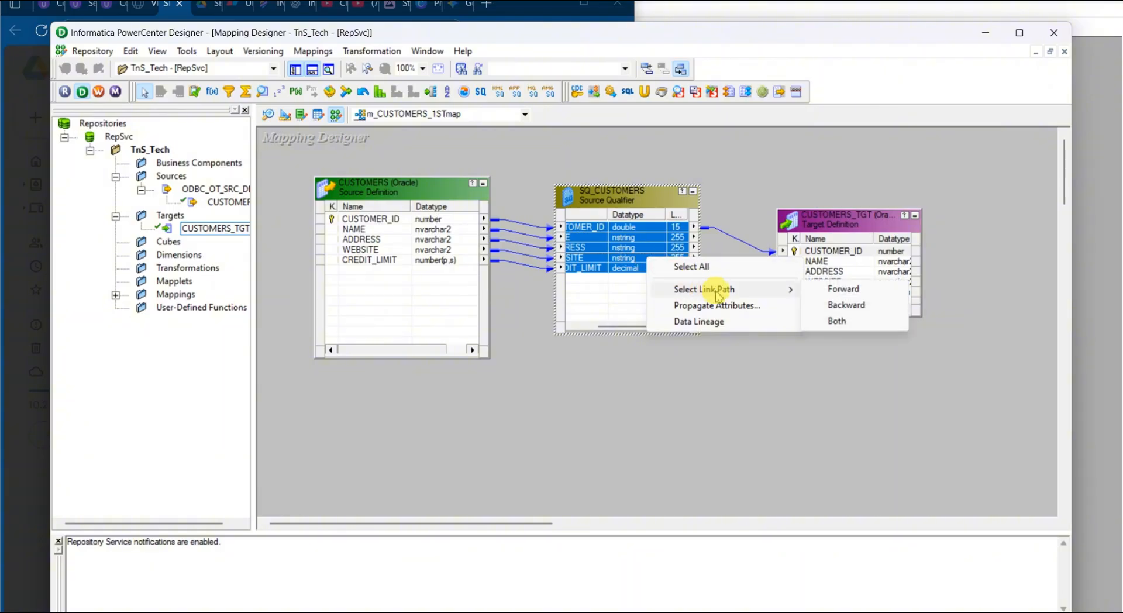
{"action": "left_click", "coordinate": [844, 291]}
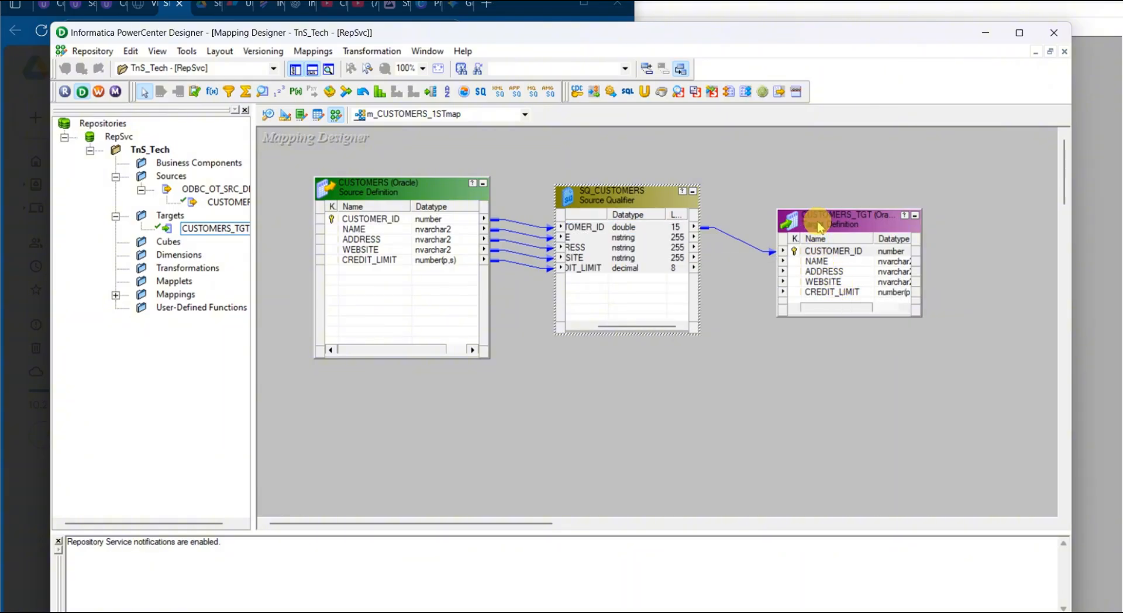
{"action": "mouse_move", "coordinate": [821, 226]}
{"action": "left_mouse_down"}
{"action": "mouse_move", "coordinate": [823, 206]}
{"action": "mouse_move", "coordinate": [827, 215]}
{"action": "left_mouse_up"}
Try the forward link path selection again on all SQ_CUSTOMERS ports, then select only the CUSTOMER_ID port
{"action": "left_click", "coordinate": [582, 237]}
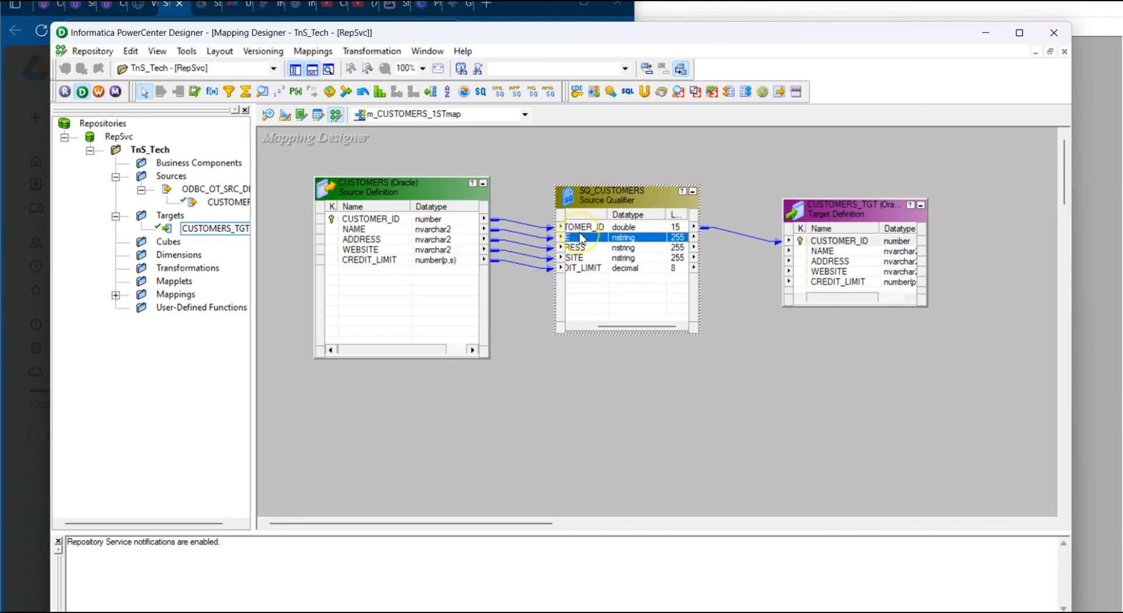
{"action": "right_click", "coordinate": [591, 249]}
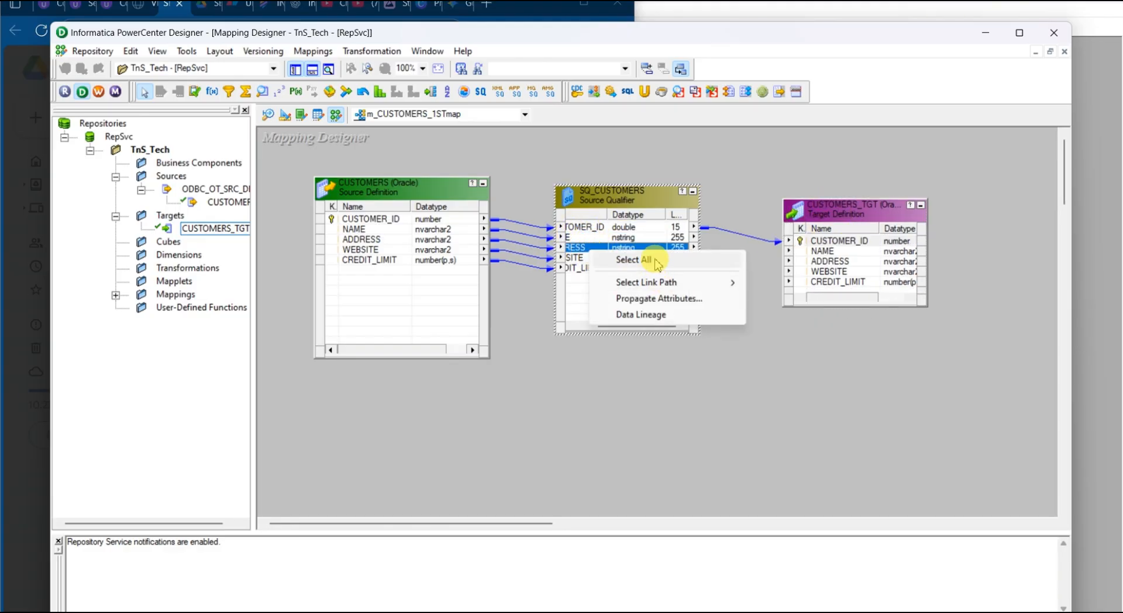
{"action": "left_click", "coordinate": [658, 263]}
{"action": "right_click", "coordinate": [645, 258]}
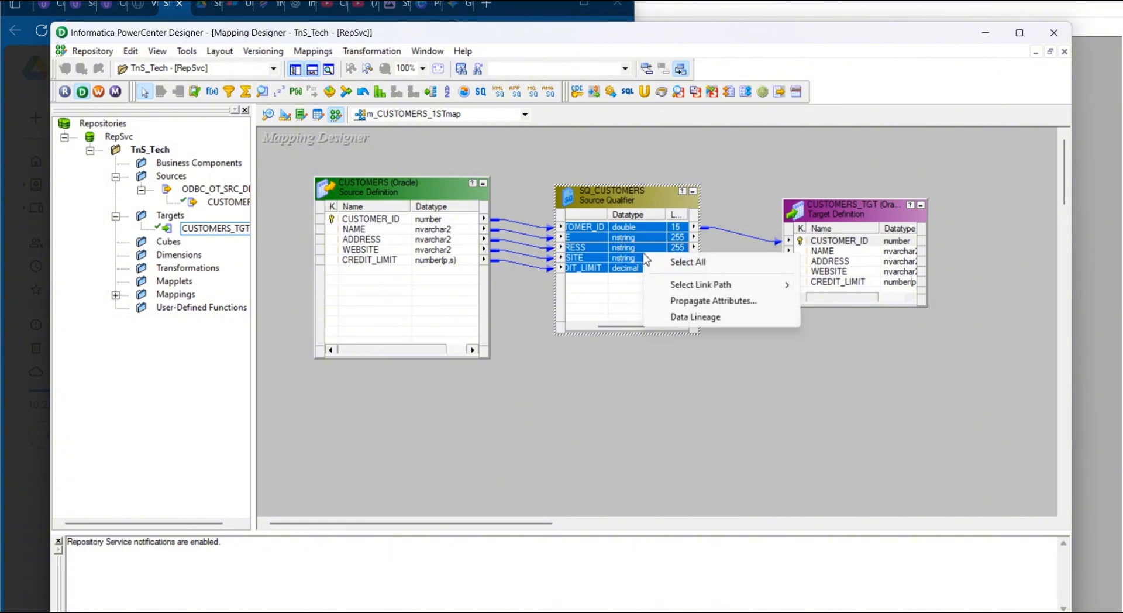
{"action": "left_click", "coordinate": [782, 285]}
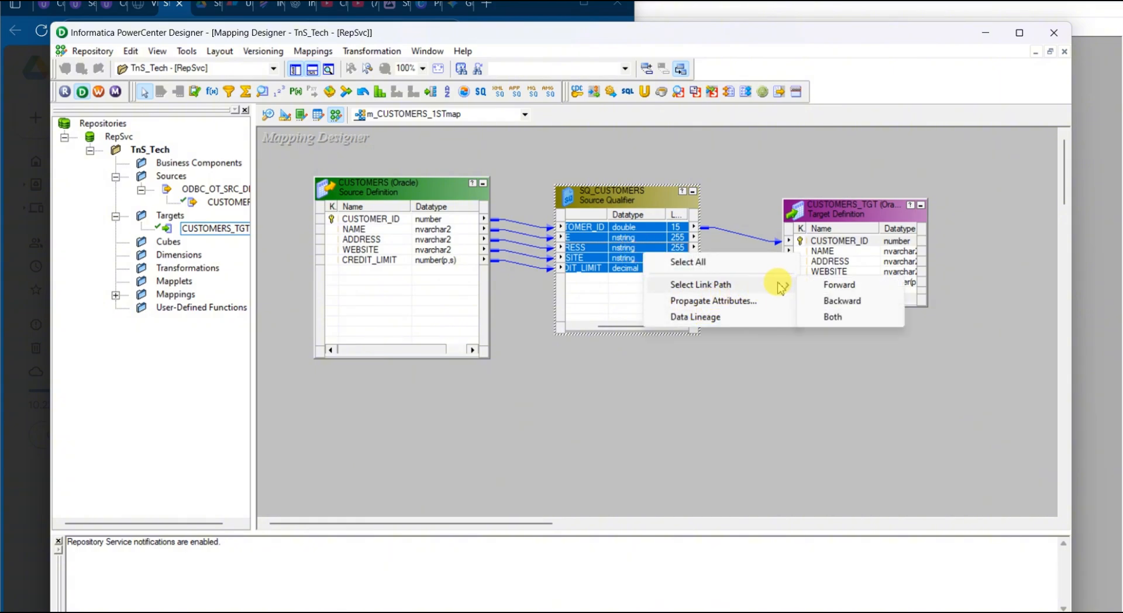
{"action": "left_click", "coordinate": [818, 289]}
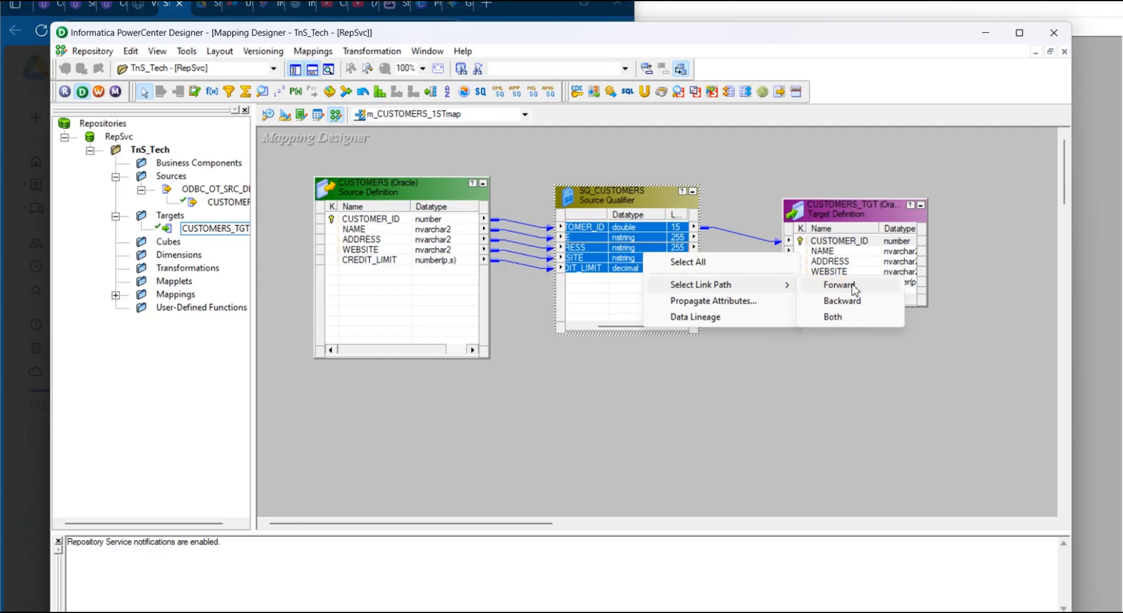
{"action": "left_click", "coordinate": [631, 231]}
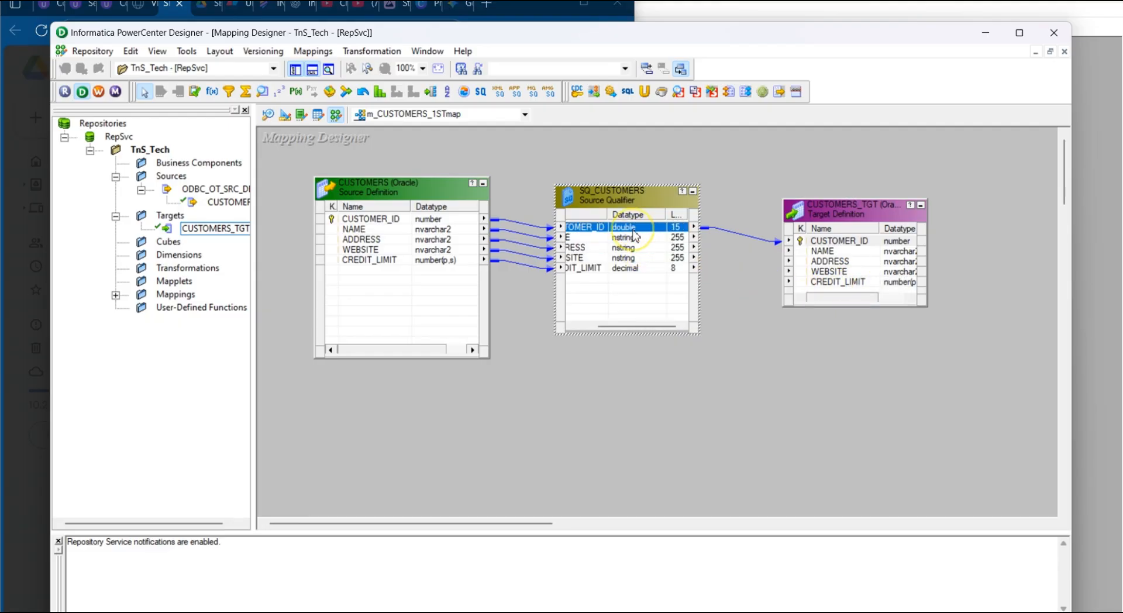
Try to link all SQ_CUSTOMERS ports to CUSTOMERS_TGT, dropping them on the target's NAME port
{"action": "left_click", "coordinate": [601, 229]}
{"action": "key", "text": "ctrl+a"}
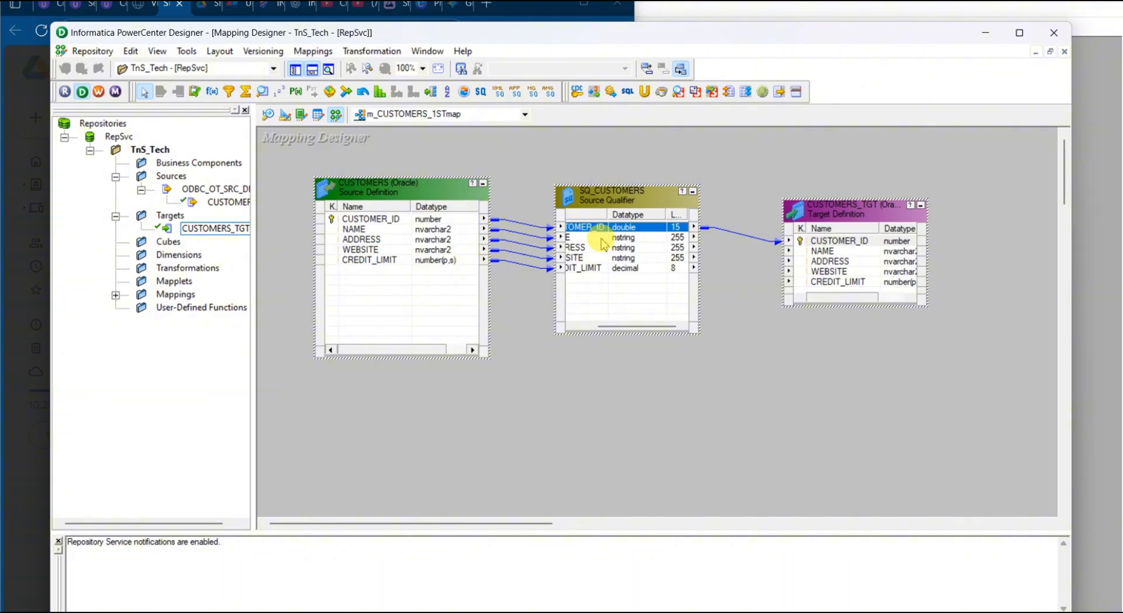
{"action": "left_click", "coordinate": [601, 239]}
{"action": "right_click", "coordinate": [597, 261]}
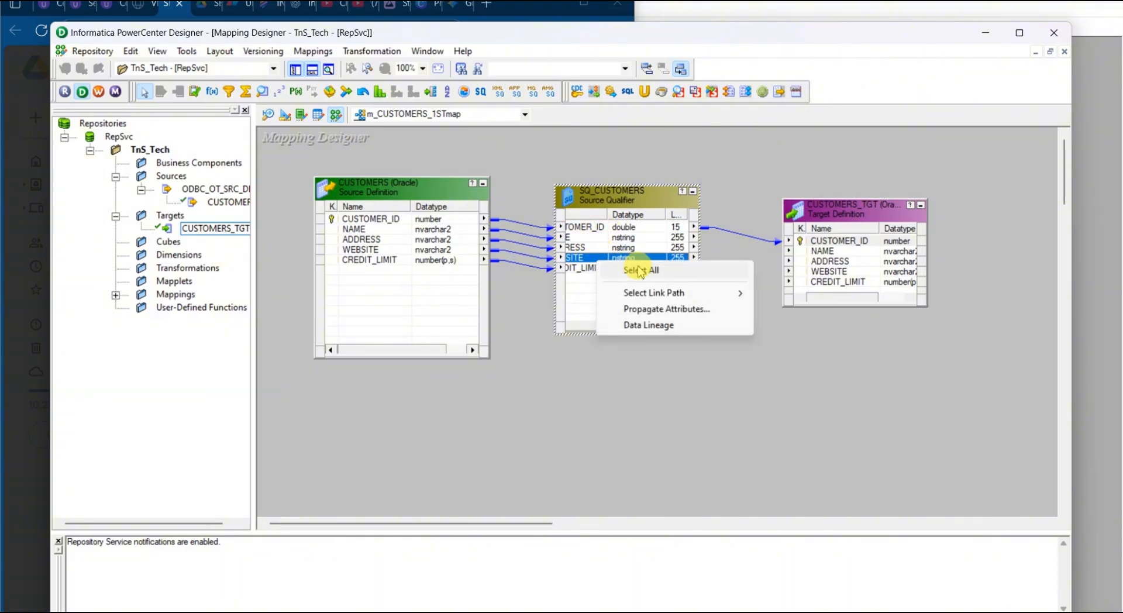
{"action": "left_click", "coordinate": [639, 269]}
{"action": "left_click_drag", "start_coordinate": [590, 235], "coordinate": [847, 182]}
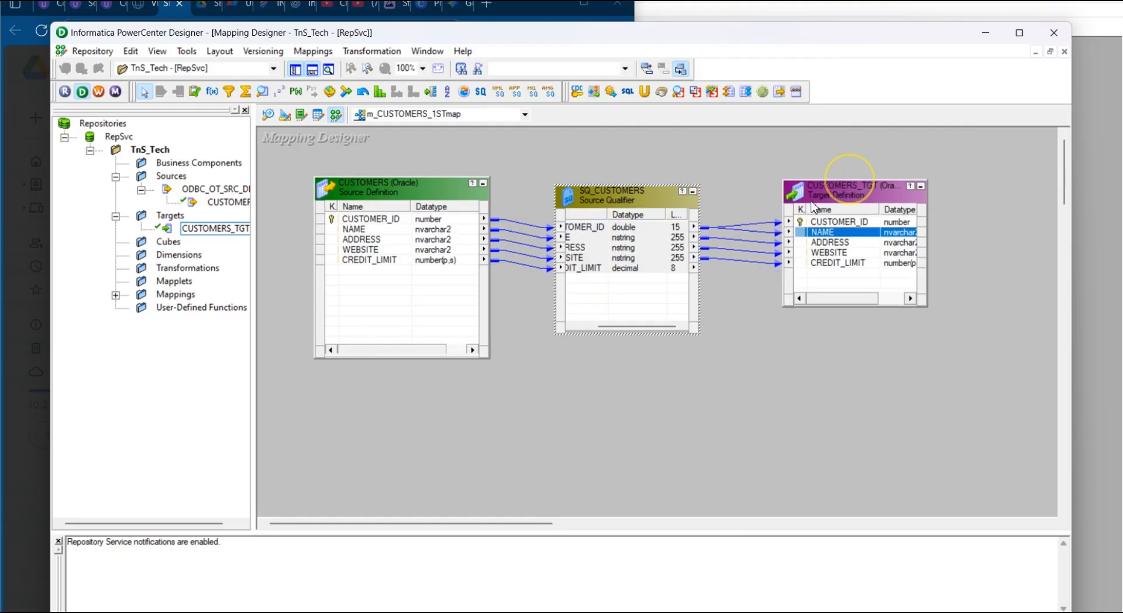
Delete all links between SQ_CUSTOMERS and CUSTOMERS_TGT
{"action": "left_click", "coordinate": [752, 225]}
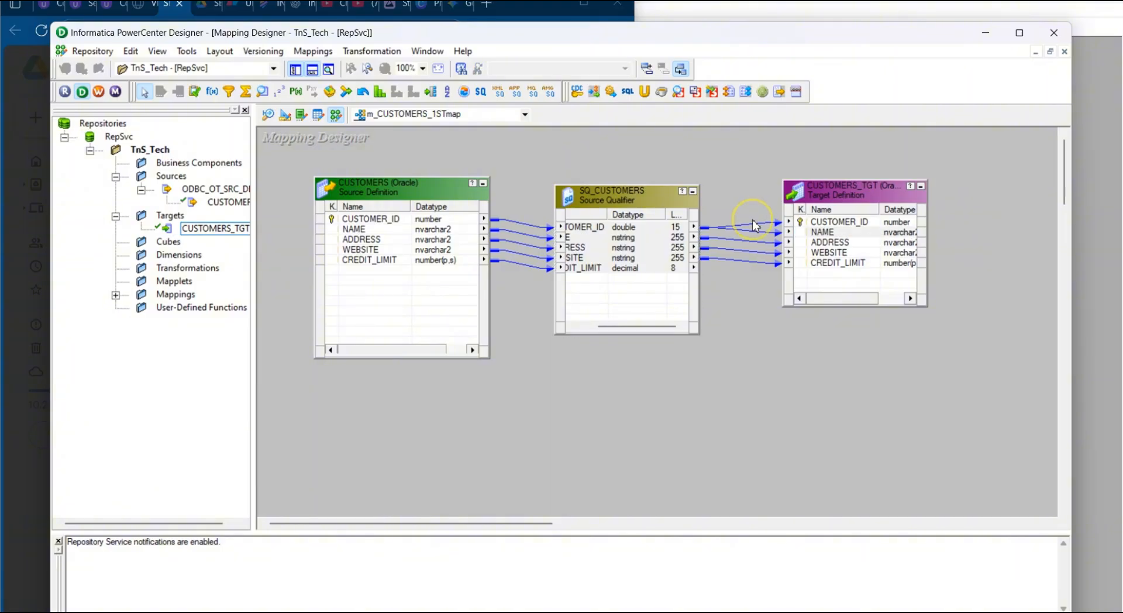
{"action": "left_click_drag", "start_coordinate": [739, 204], "coordinate": [761, 324]}
{"action": "key", "text": "Delete"}
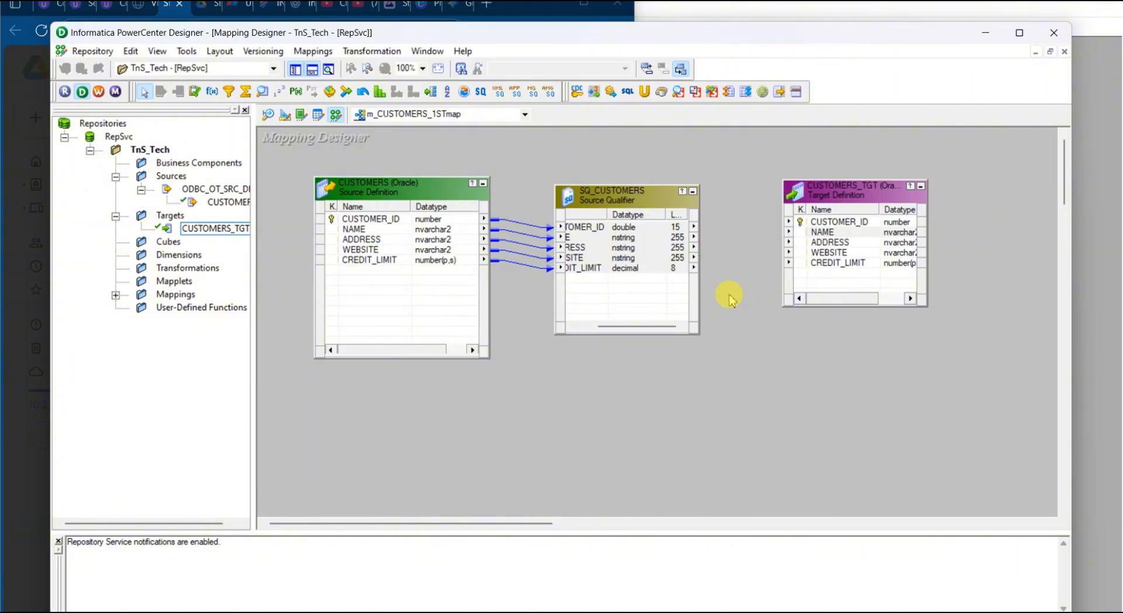
Link all SQ_CUSTOMERS ports to the matching CUSTOMERS_TGT ports, starting at CUSTOMER_ID
{"action": "right_click", "coordinate": [577, 233]}
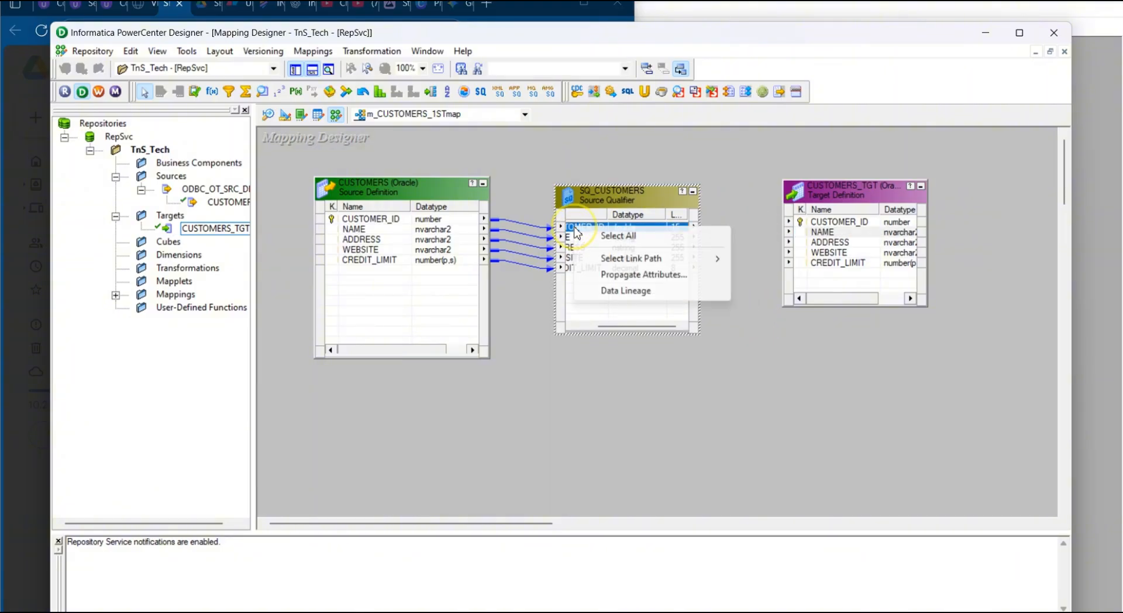
{"action": "left_click", "coordinate": [603, 237]}
{"action": "left_click_drag", "start_coordinate": [603, 237], "coordinate": [822, 226]}
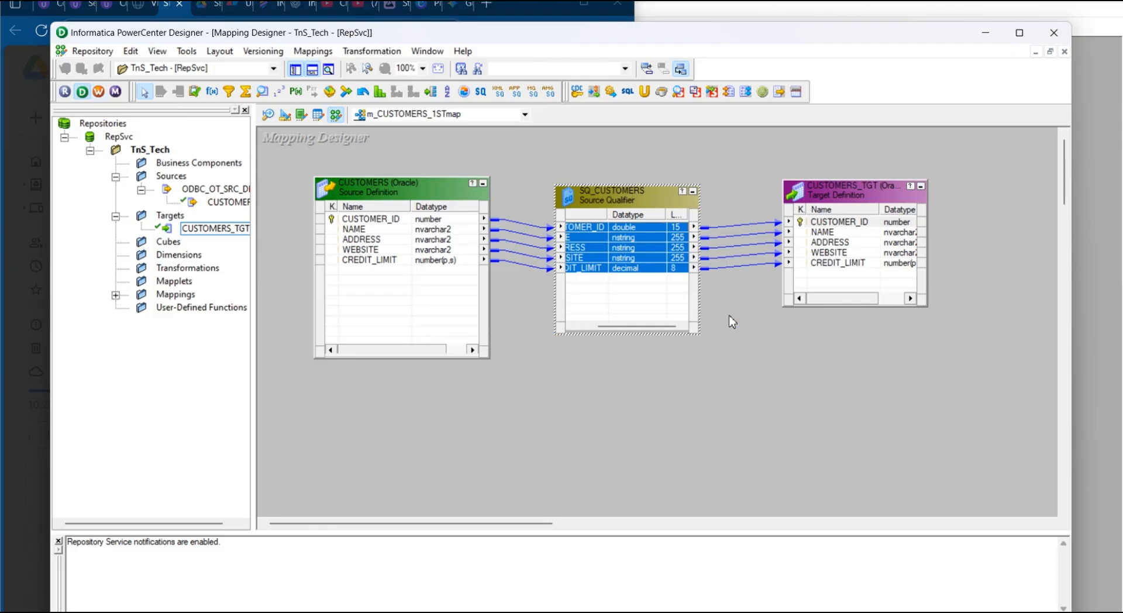
Save the m_CUSTOMERS_1STmap mapping, check its validation output and make the SQ_CUSTOMERS box slightly taller
{"action": "left_click", "coordinate": [115, 294]}
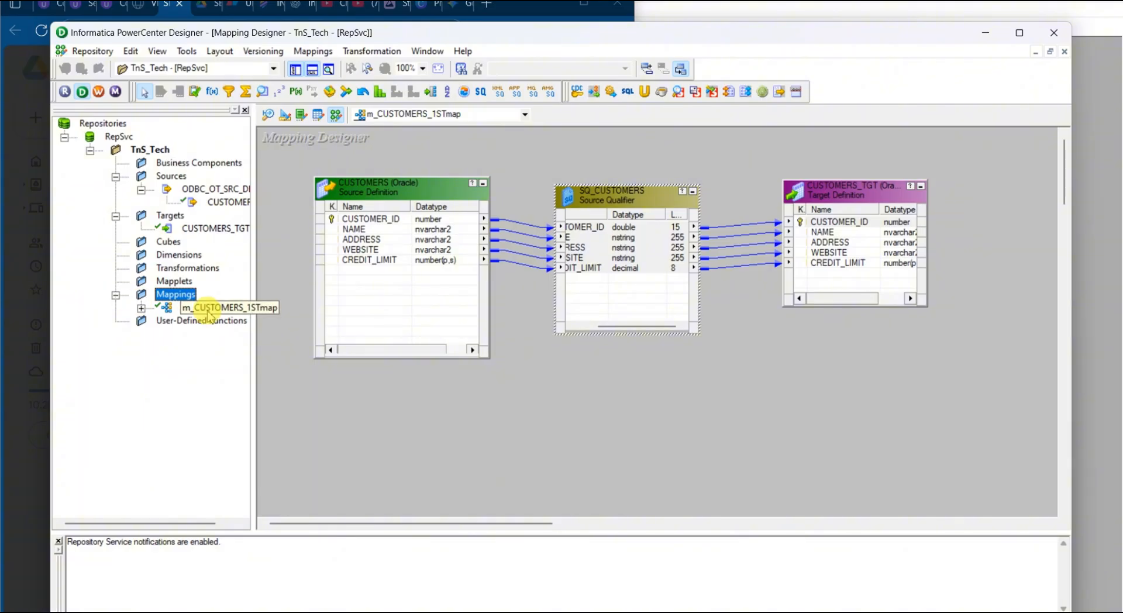
{"action": "left_click", "coordinate": [559, 356]}
{"action": "key", "text": "ctrl+s"}
{"action": "left_click_drag", "start_coordinate": [243, 588], "coordinate": [85, 569]}
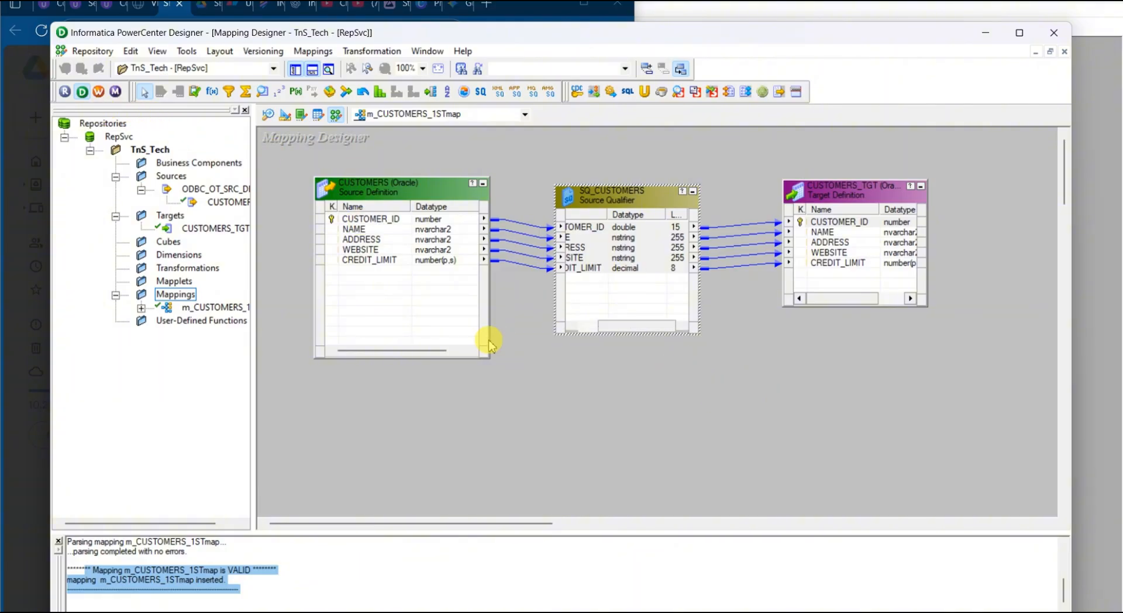
{"action": "left_click_drag", "start_coordinate": [631, 335], "coordinate": [639, 363]}
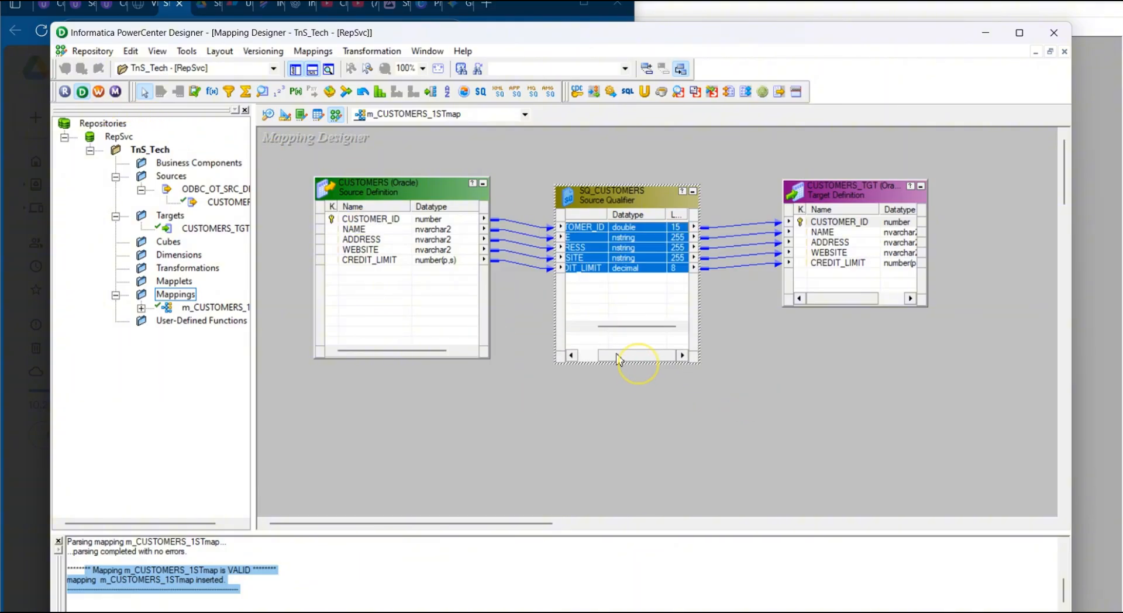
Switch to PowerCenter Workflow Manager, dismiss the welcome tip and stay in the Task Developer after a glance at the Worklet Designer
{"action": "left_click", "coordinate": [100, 95]}
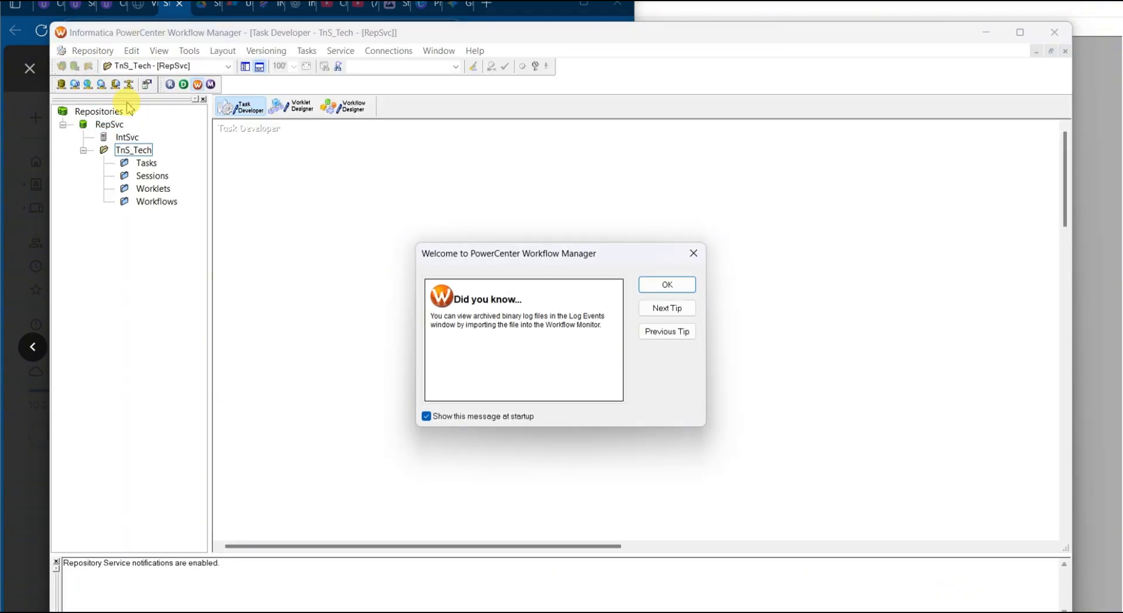
{"action": "left_click", "coordinate": [673, 286]}
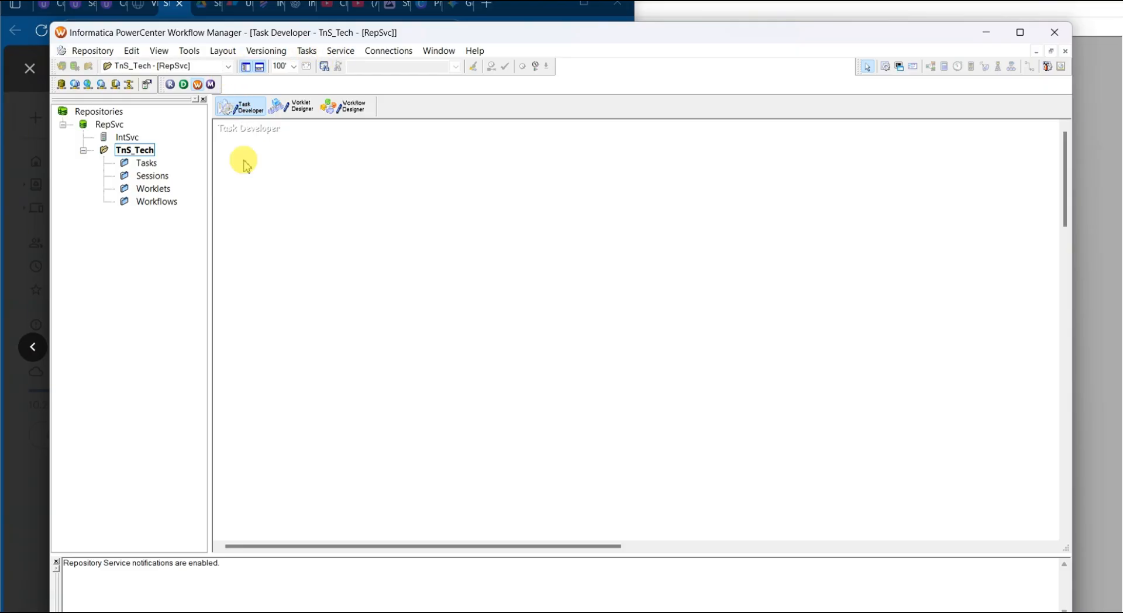
{"action": "right_click", "coordinate": [145, 152]}
{"action": "left_click", "coordinate": [465, 242]}
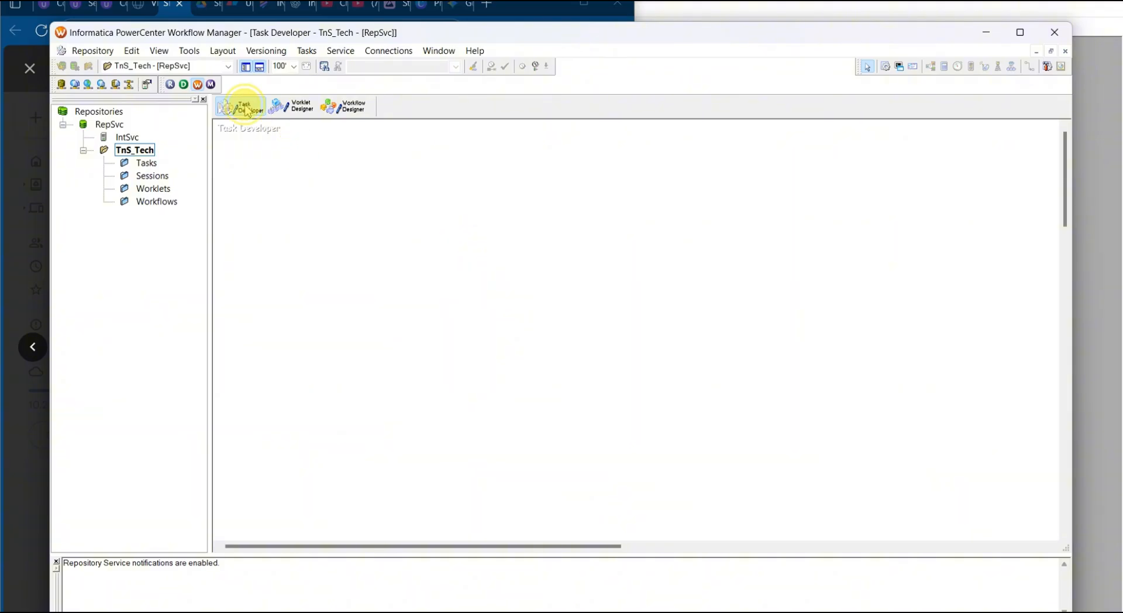
{"action": "left_click", "coordinate": [295, 107]}
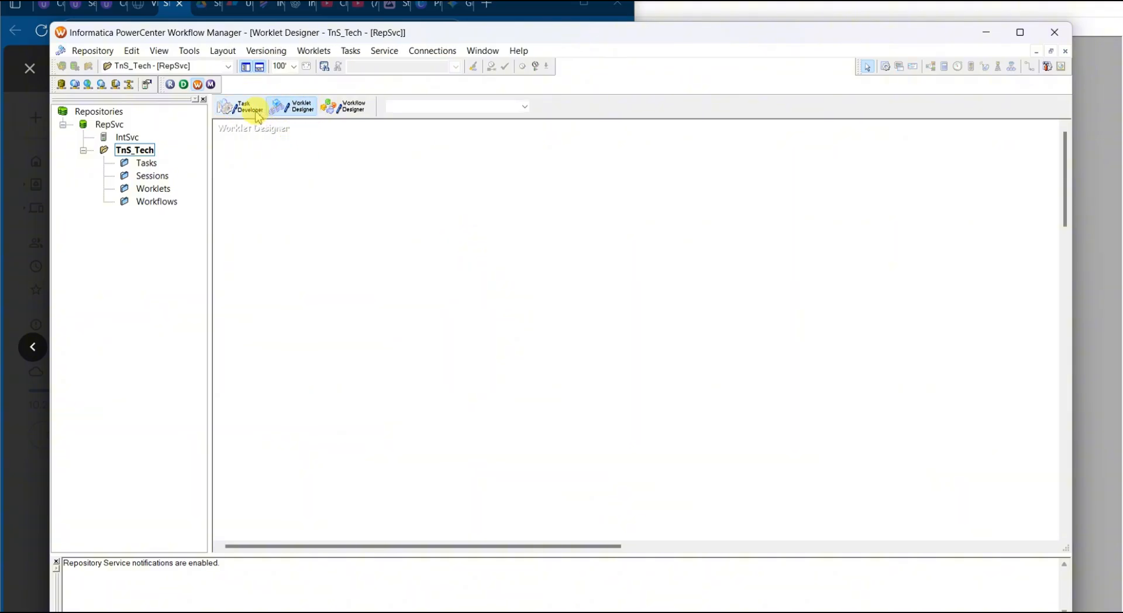
{"action": "left_click", "coordinate": [252, 109]}
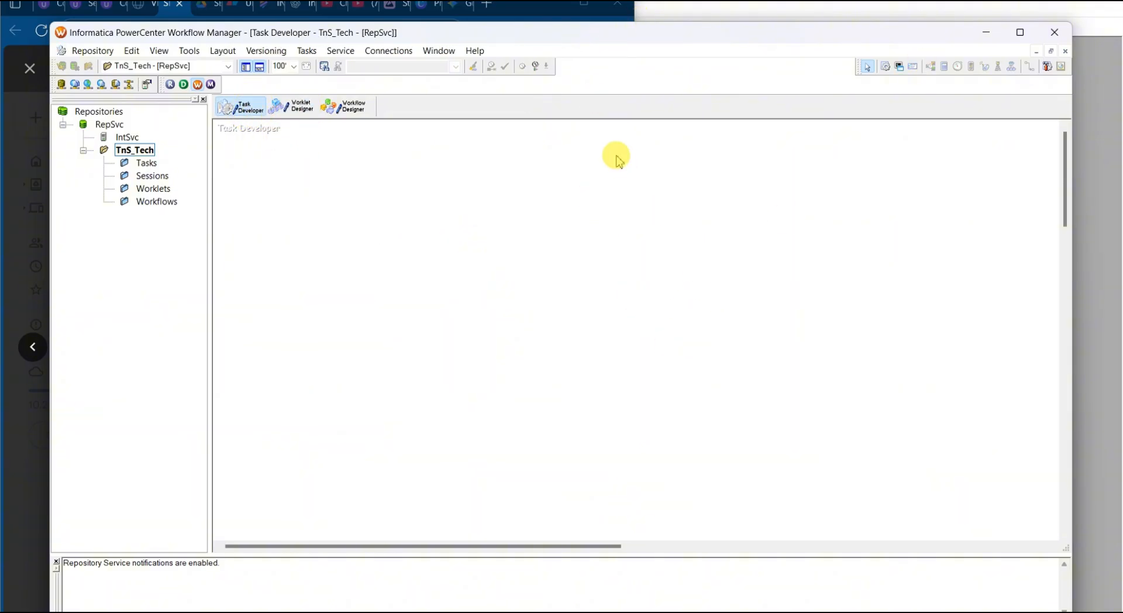
Start creating a Session task in the Task Developer and enter s_ as the beginning of its name
{"action": "left_click", "coordinate": [152, 177]}
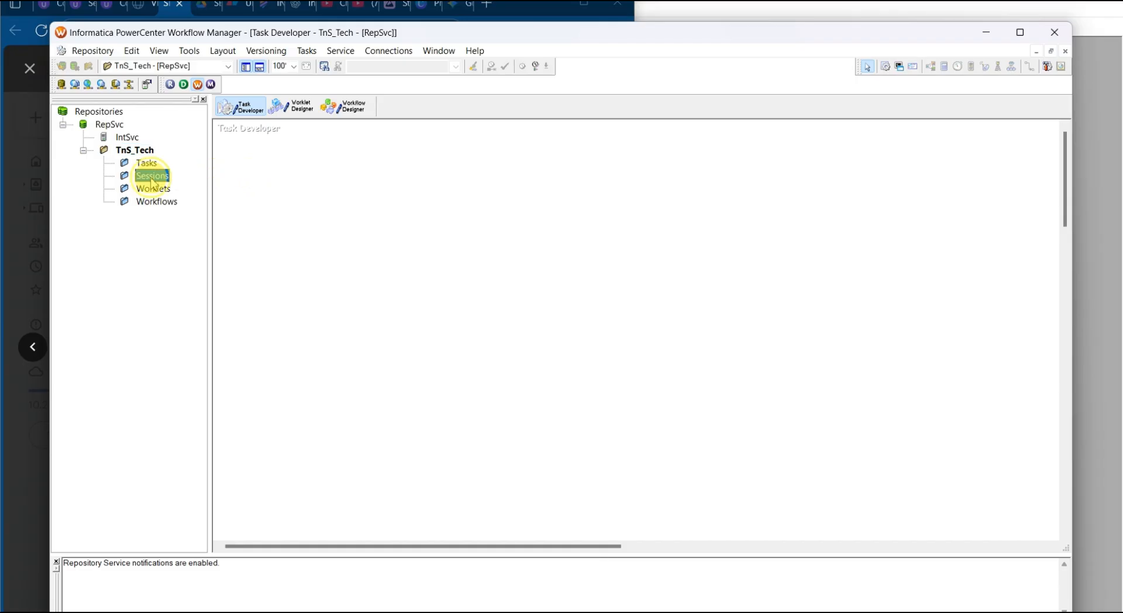
{"action": "left_click", "coordinate": [306, 51]}
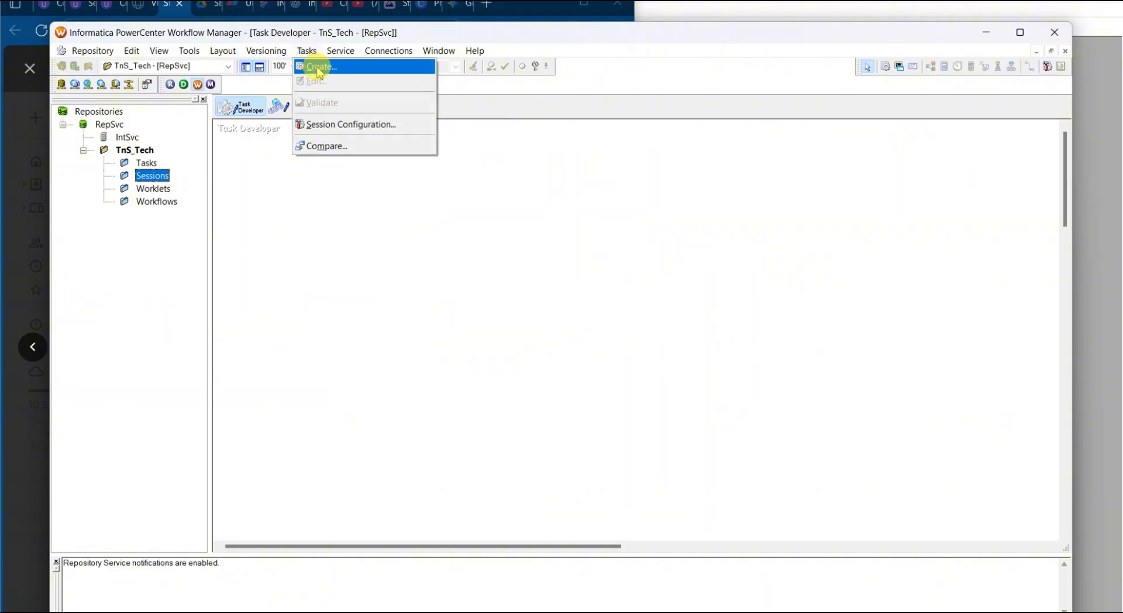
{"action": "left_click", "coordinate": [310, 66]}
{"action": "left_click", "coordinate": [616, 320]}
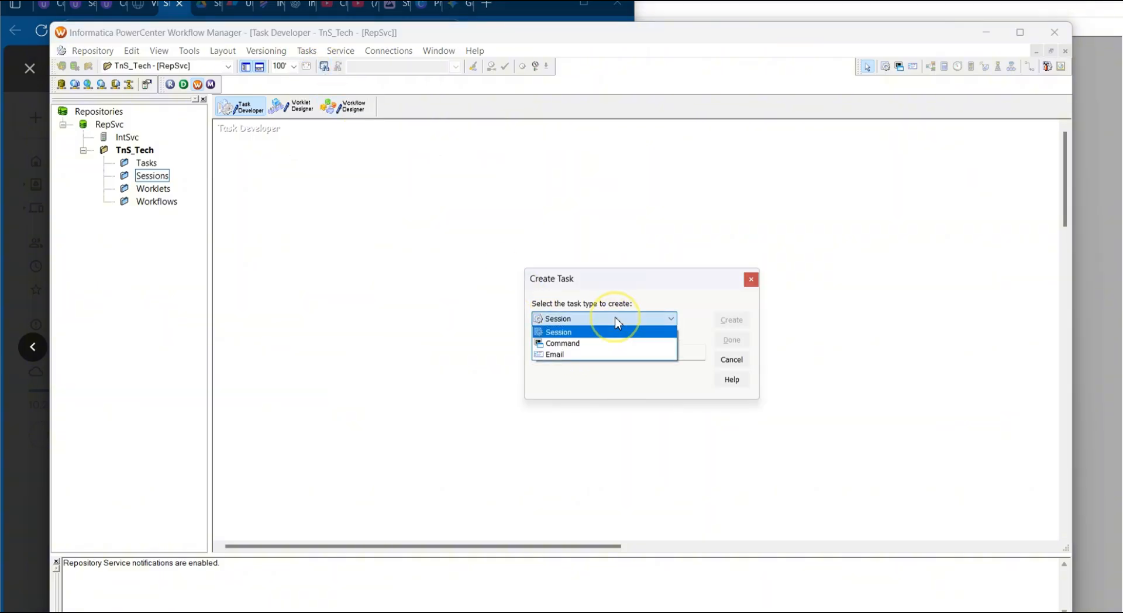
{"action": "left_click", "coordinate": [616, 322]}
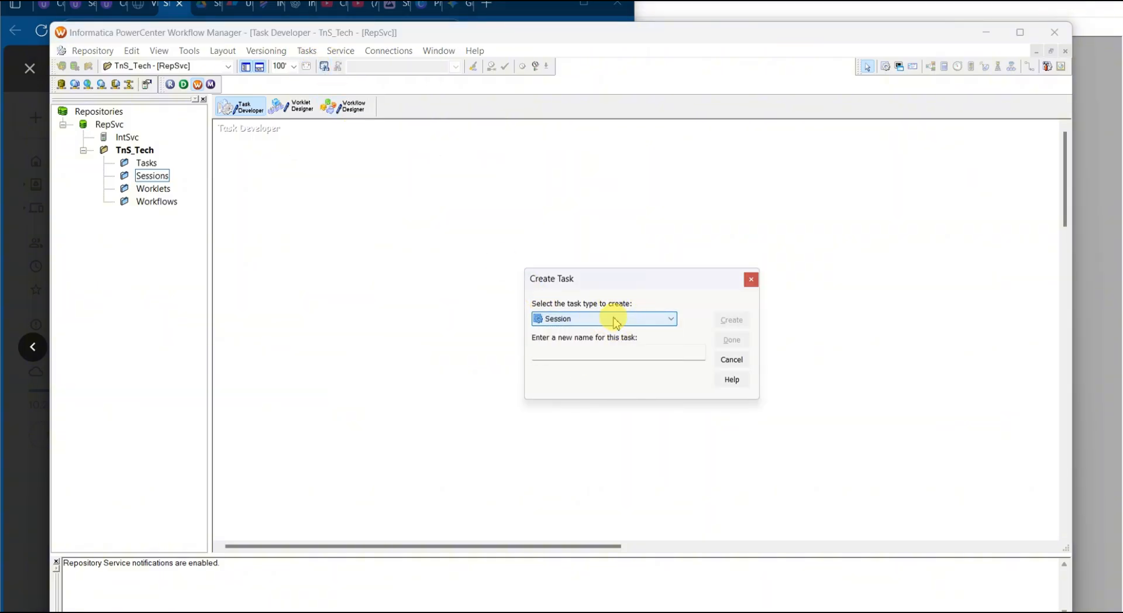
{"action": "left_click", "coordinate": [552, 354]}
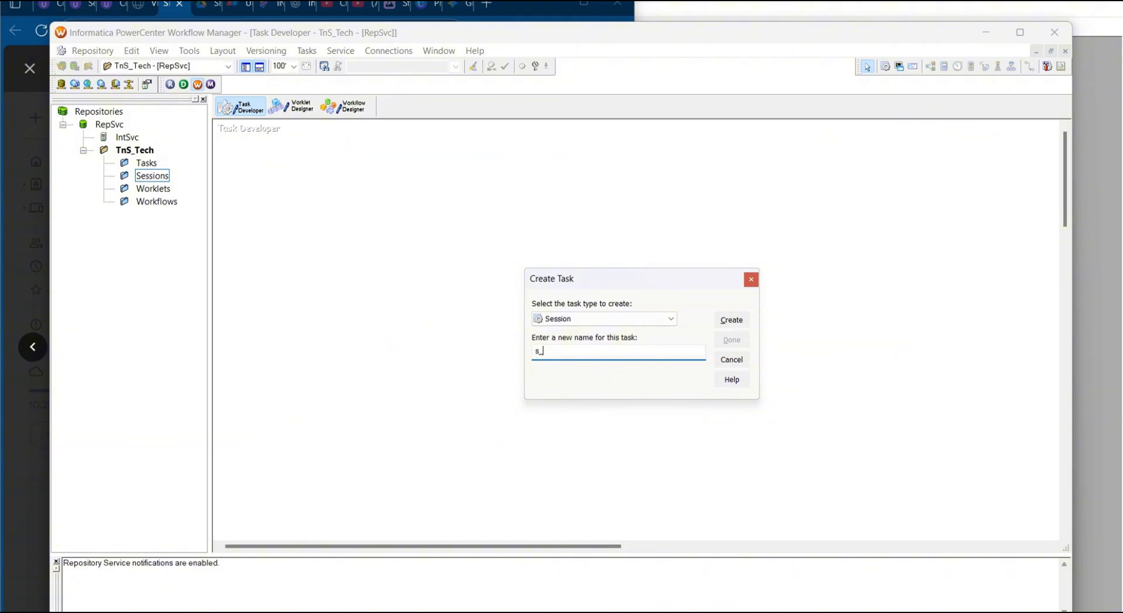
Switch to PowerCenter Designer and examine the m_CUSTOMERS_1STmap entry in the repository tree for the mapping's name
{"action": "mouse_move", "coordinate": [816, 612]}
{"action": "left_click", "coordinate": [741, 586]}
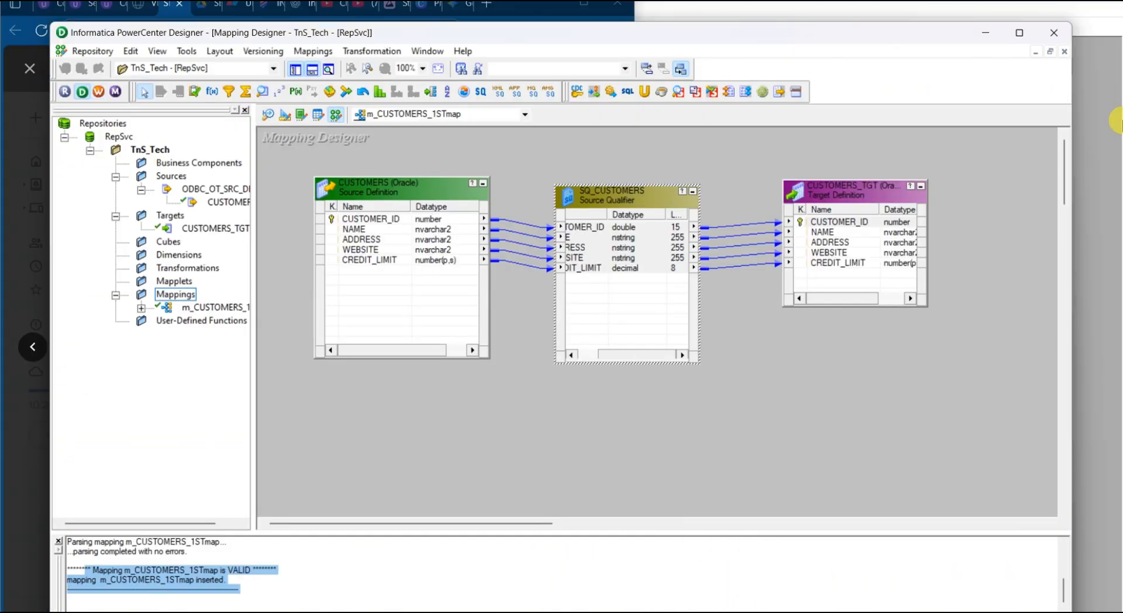
{"action": "left_click", "coordinate": [176, 295]}
{"action": "right_click", "coordinate": [175, 294]}
{"action": "left_click", "coordinate": [199, 351]}
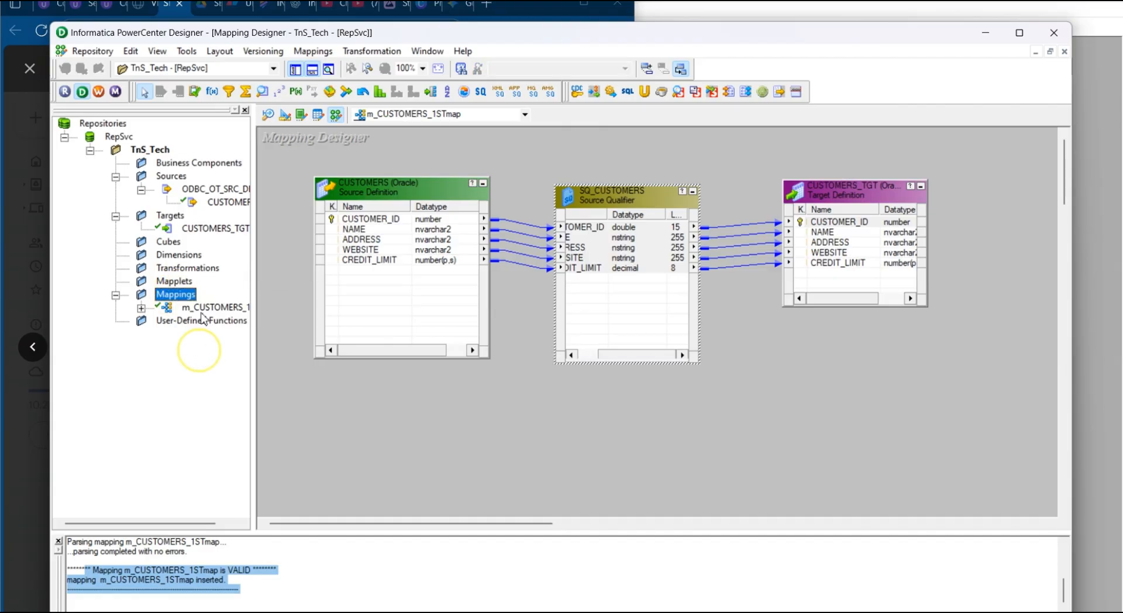
{"action": "right_click", "coordinate": [202, 311]}
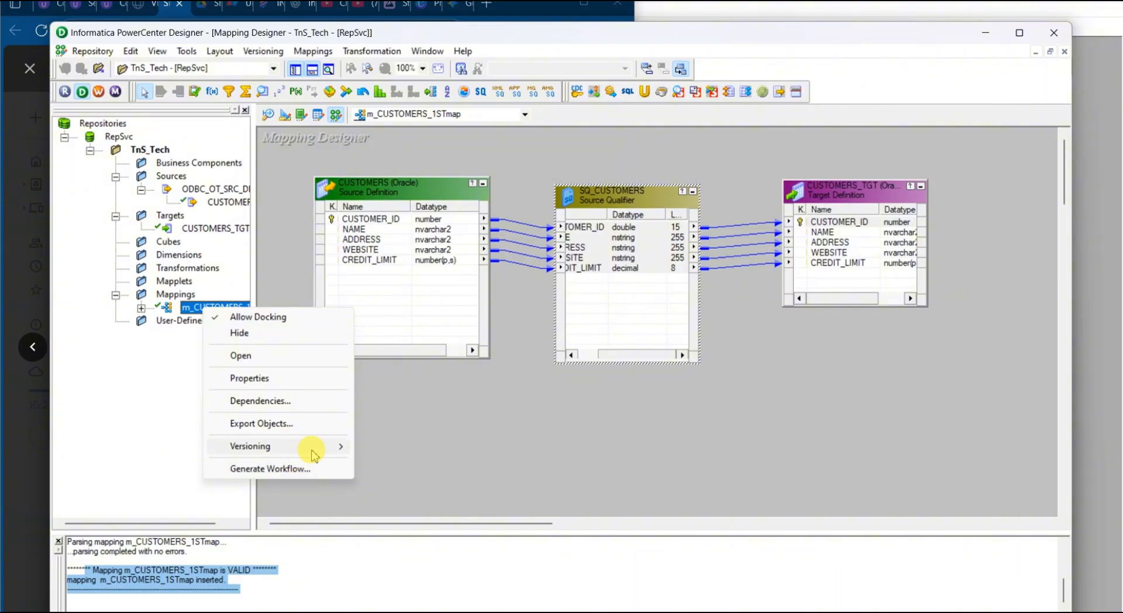
{"action": "left_click", "coordinate": [156, 375]}
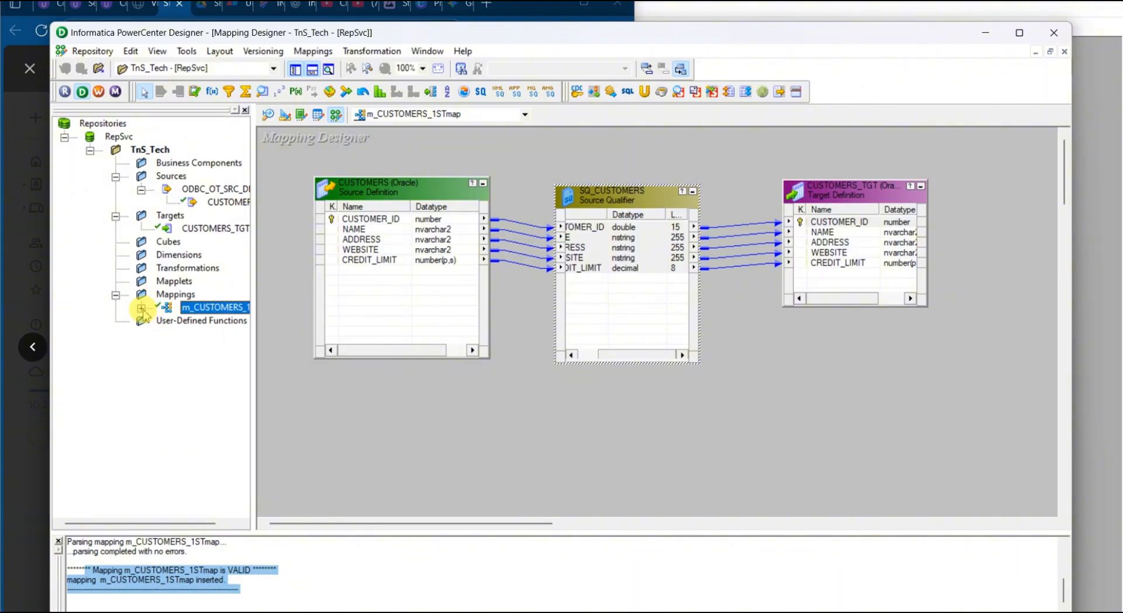
{"action": "left_click", "coordinate": [141, 308]}
{"action": "right_click", "coordinate": [200, 309]}
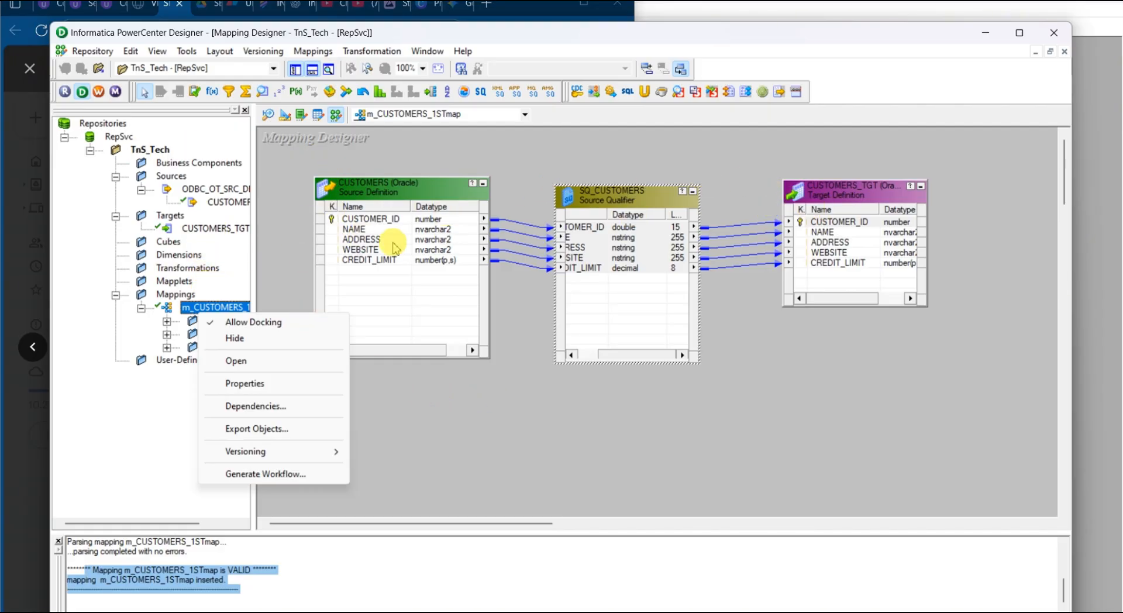
View the general transformation settings of the CUSTOMERS source definition and close them unchanged
{"action": "left_click", "coordinate": [379, 222]}
{"action": "double_click", "coordinate": [378, 222]}
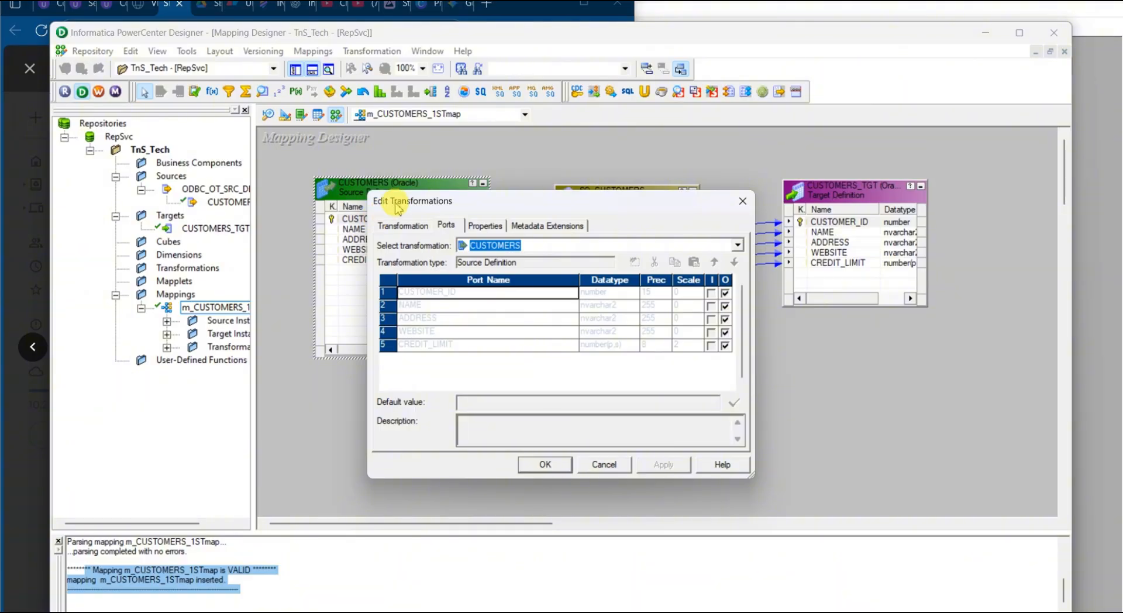
{"action": "left_click", "coordinate": [400, 225]}
{"action": "left_click", "coordinate": [743, 202]}
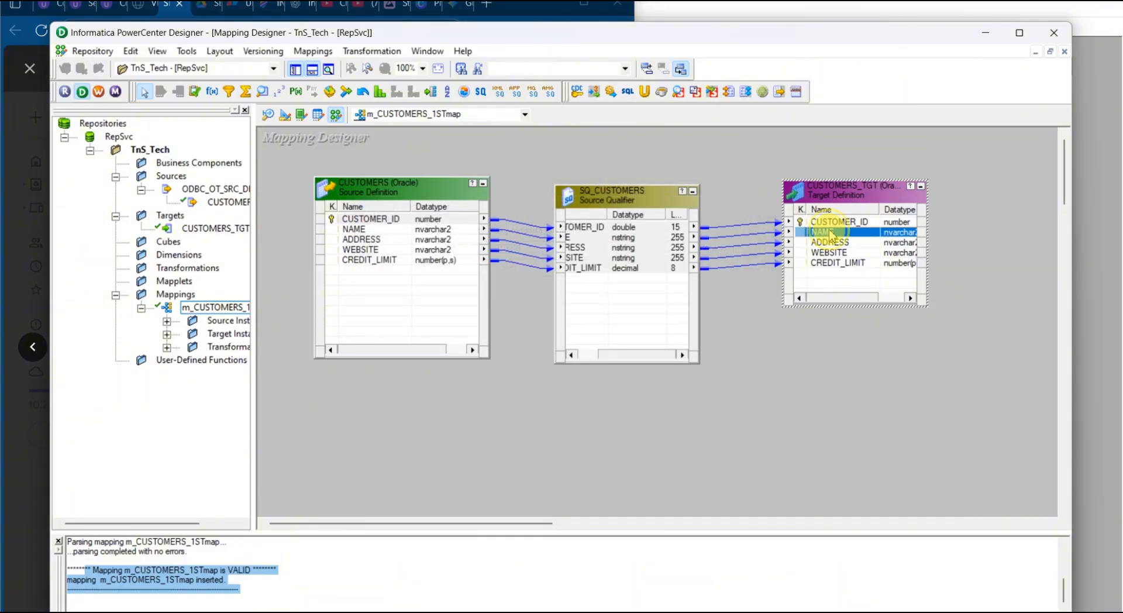
View the general transformation settings and target table name of CUSTOMERS_TGT, closing them without changes
{"action": "double_click", "coordinate": [825, 232]}
{"action": "left_click", "coordinate": [403, 225]}
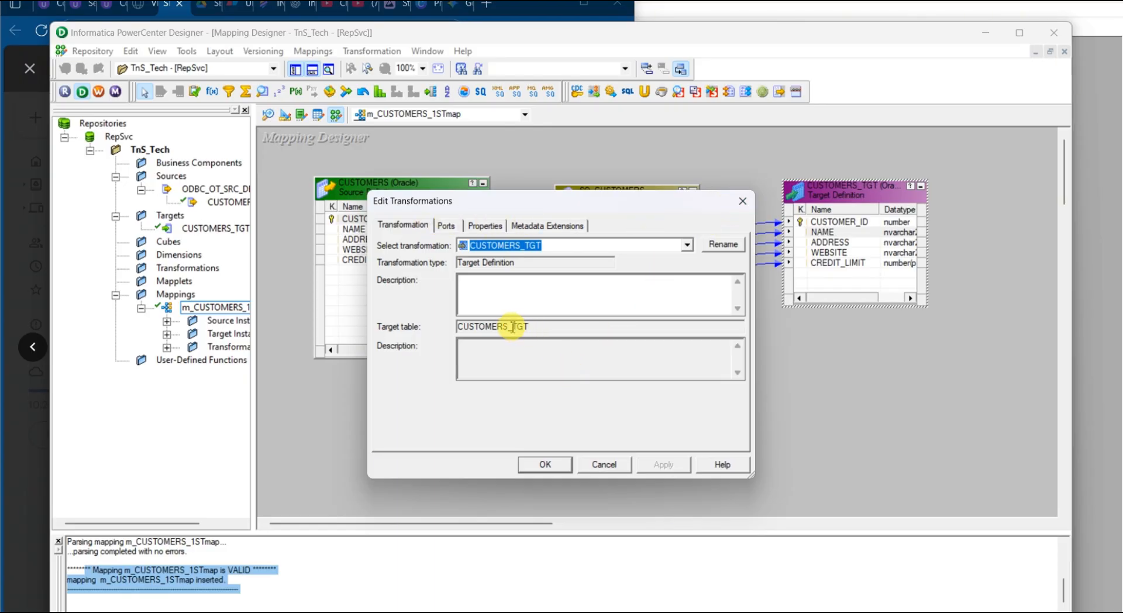
{"action": "left_click_drag", "start_coordinate": [510, 327], "coordinate": [465, 327]}
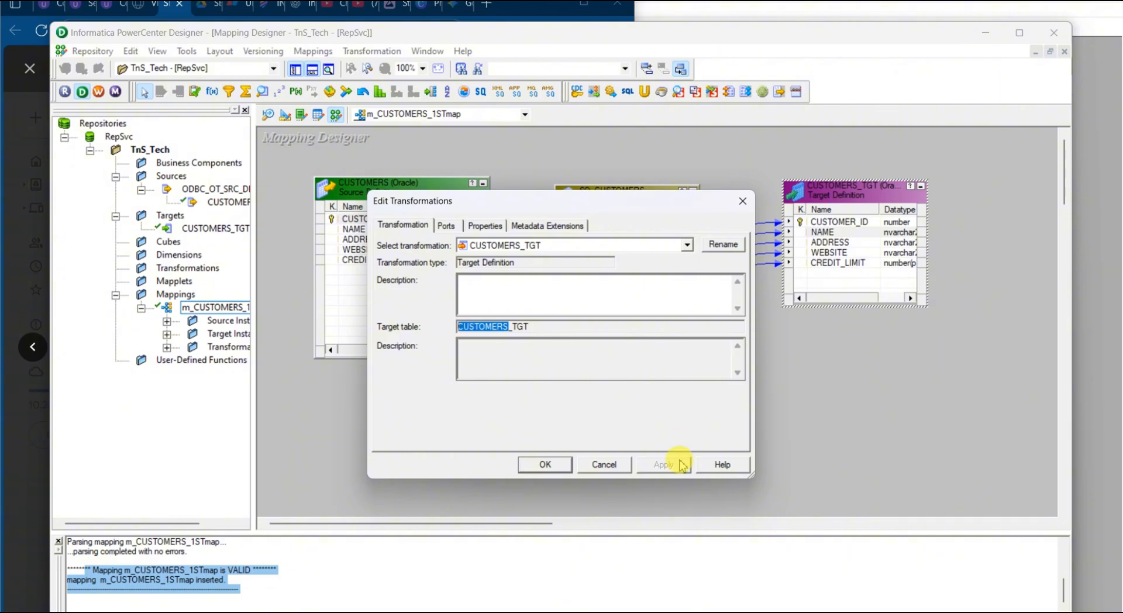
{"action": "left_click", "coordinate": [592, 465]}
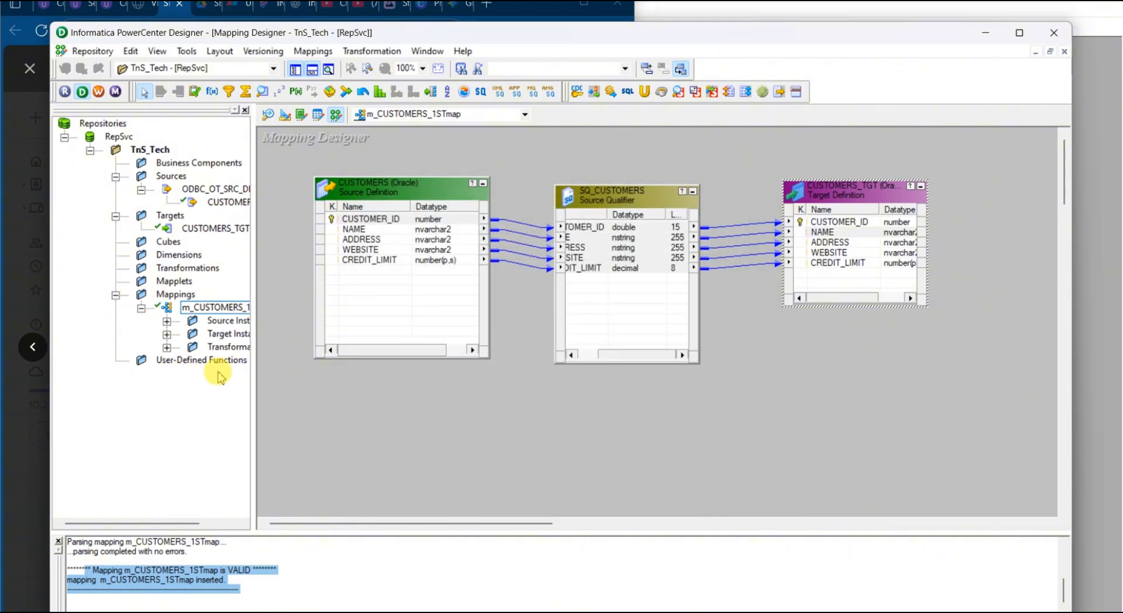
Complete the session task's name as s_m_CUSTOMERS_1STmap and create it in Workflow Manager with the mapping m_CUSTOMERS_1STmap
{"action": "left_click_drag", "start_coordinate": [253, 365], "coordinate": [283, 369]}
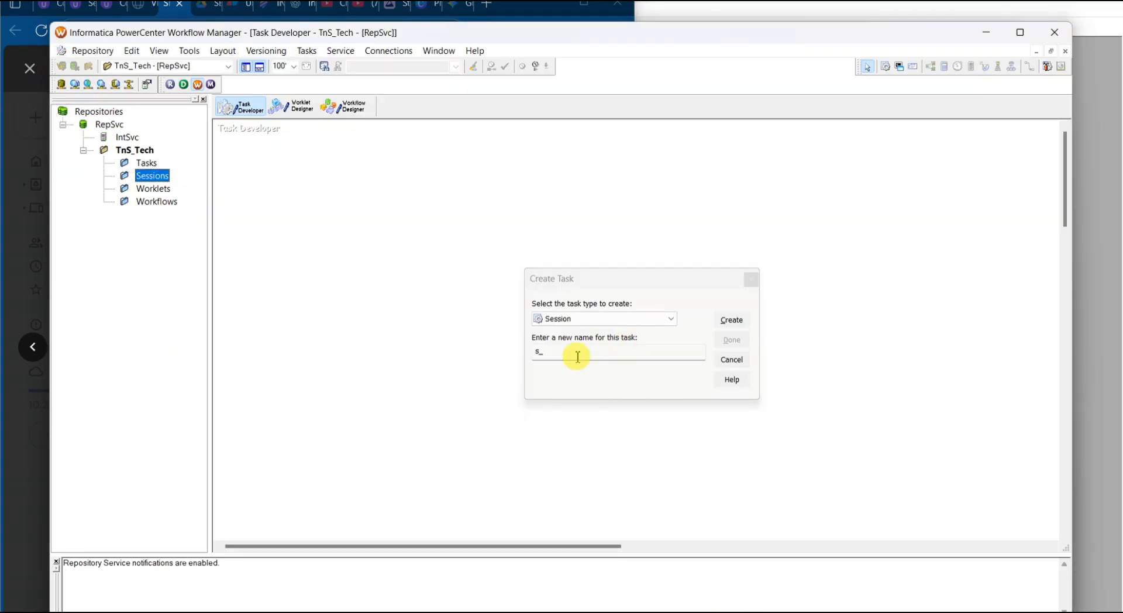
{"action": "left_click", "coordinate": [573, 356]}
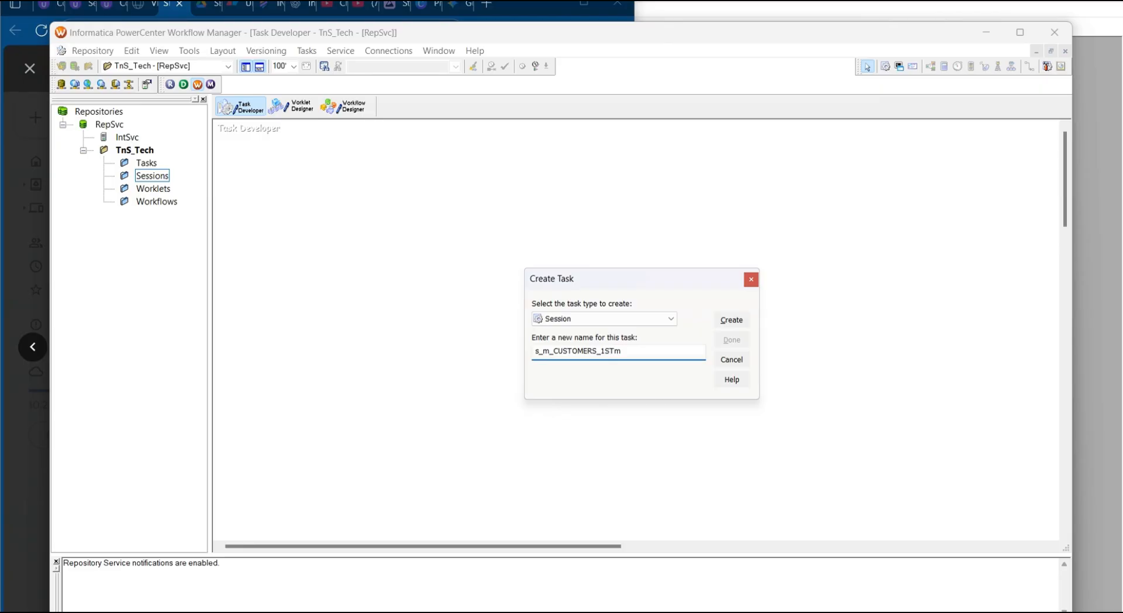
{"action": "key", "text": "alt+Tab"}
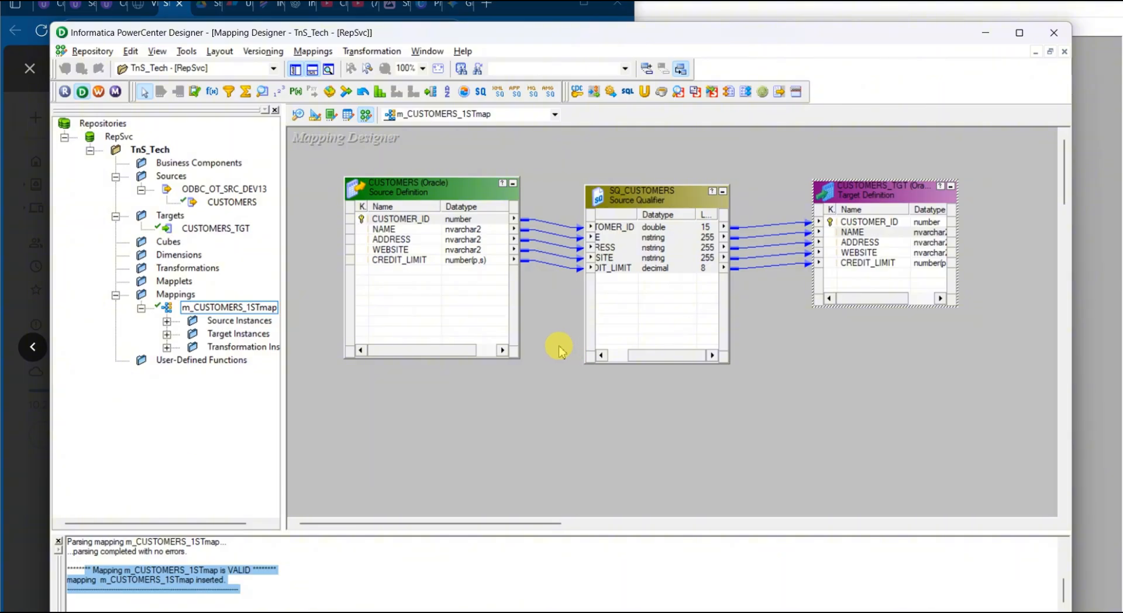
{"action": "key", "text": "alt+Tab"}
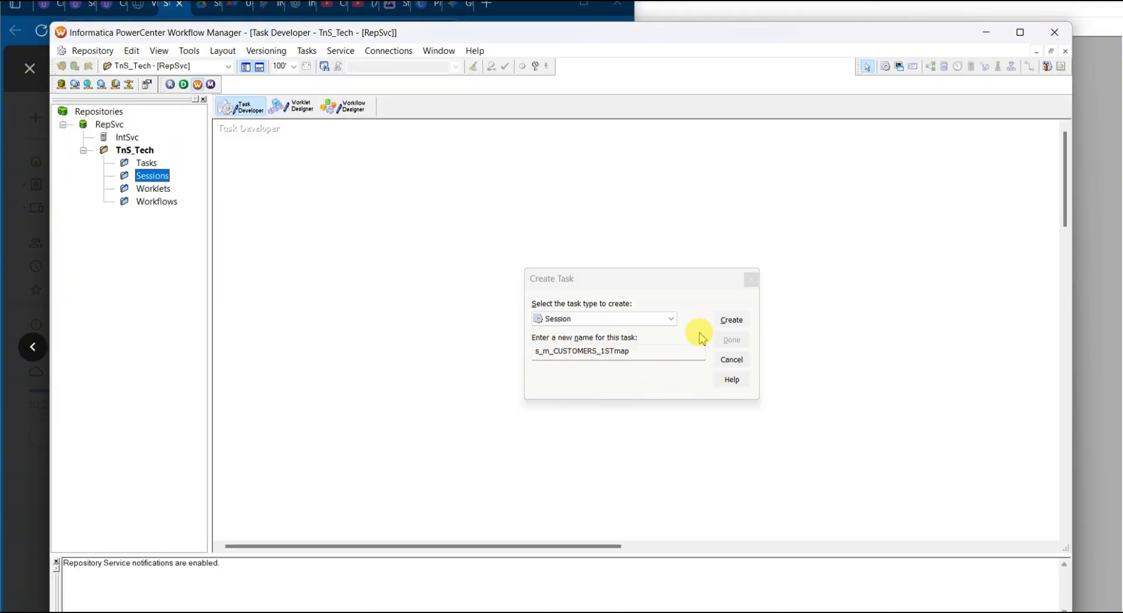
{"action": "left_click", "coordinate": [731, 321]}
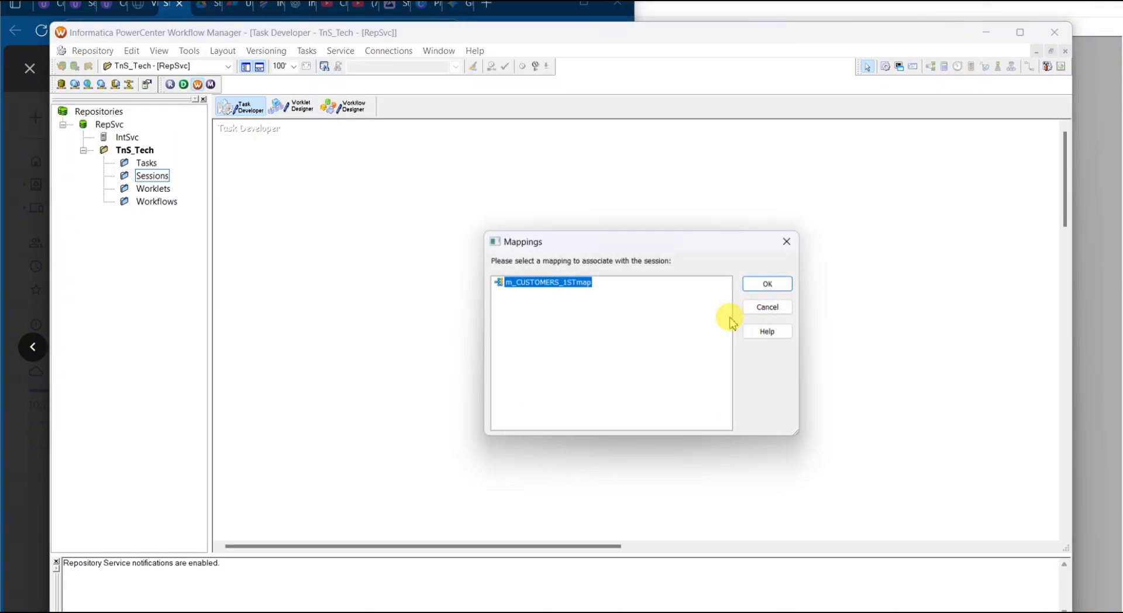
{"action": "left_click", "coordinate": [777, 284]}
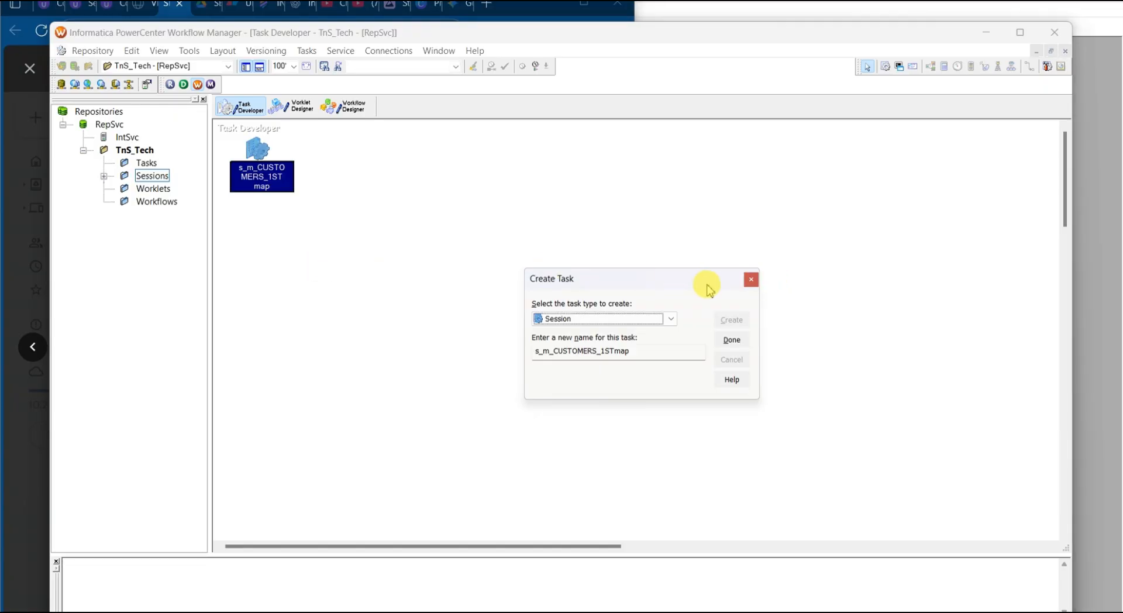
{"action": "left_click", "coordinate": [732, 340]}
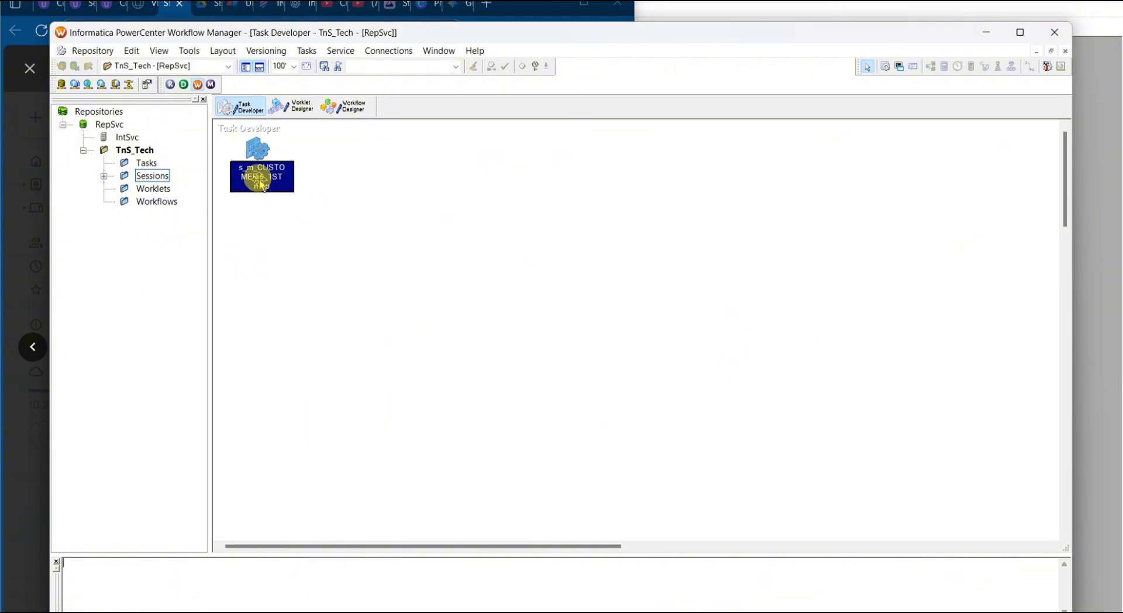
Start defining a new relational connection of the Oracle subtype
{"action": "left_click", "coordinate": [384, 52]}
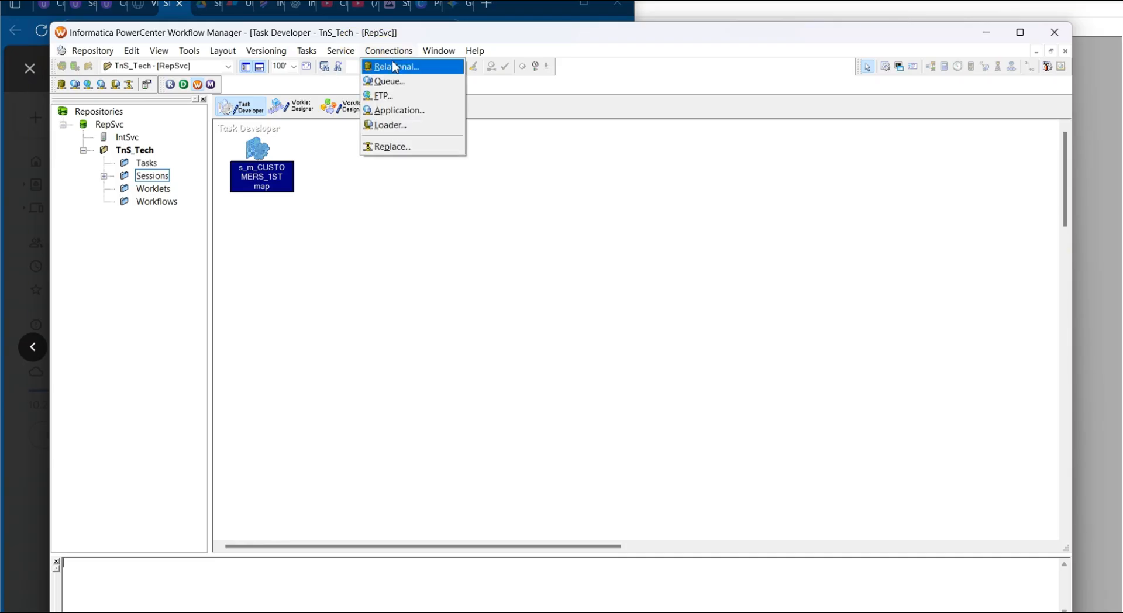
{"action": "left_click", "coordinate": [394, 68]}
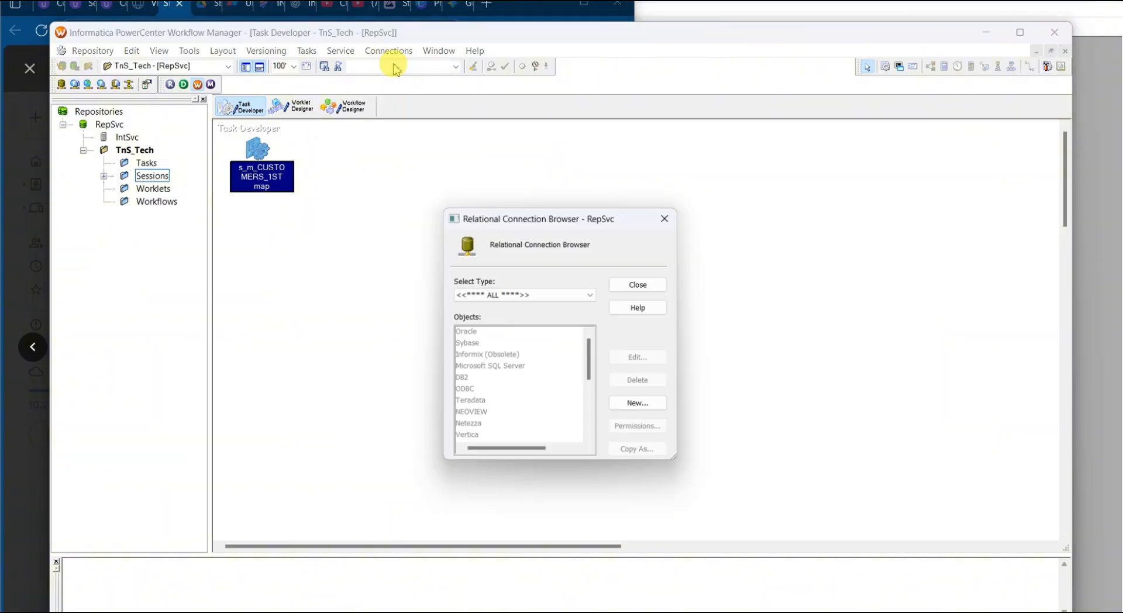
{"action": "scroll", "coordinate": [524, 404], "scroll_direction": "down", "scroll_amount": 6}
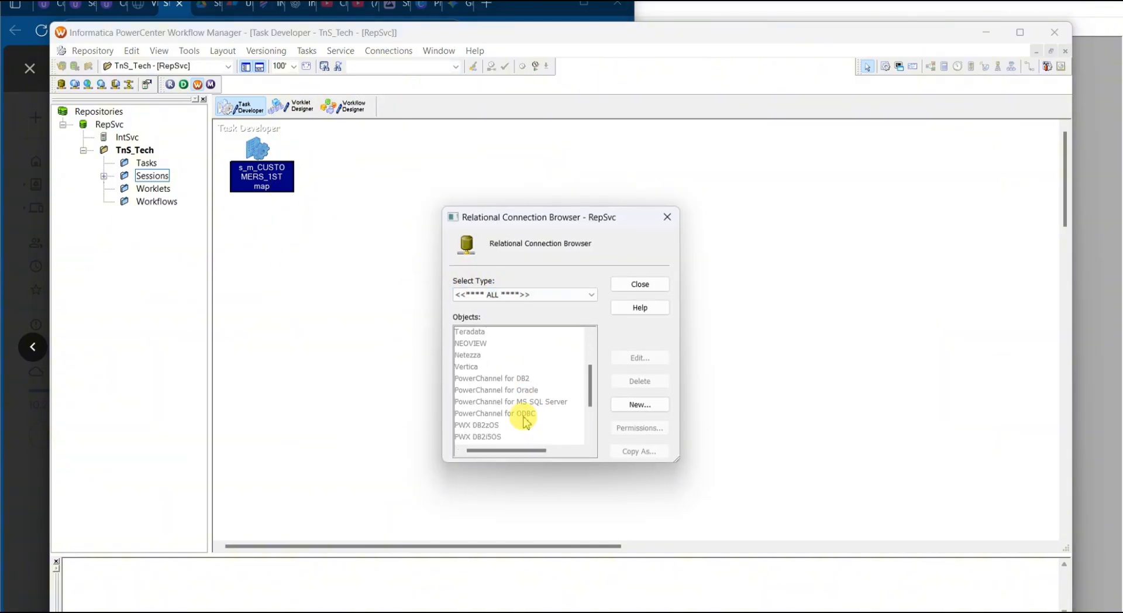
{"action": "scroll", "coordinate": [520, 389], "scroll_direction": "up", "scroll_amount": 6}
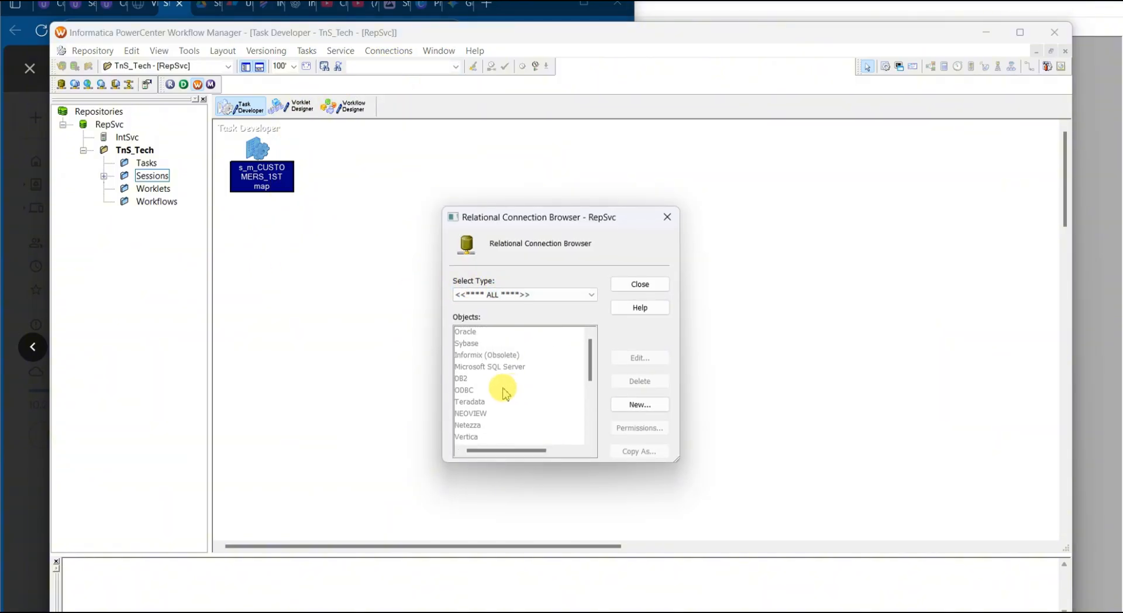
{"action": "left_click", "coordinate": [640, 404]}
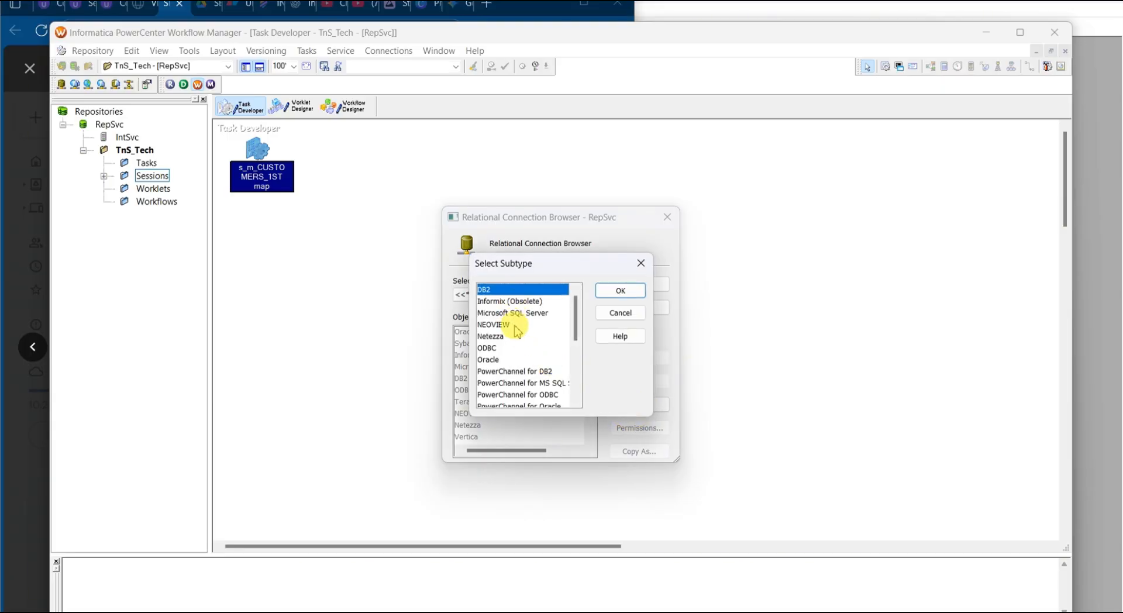
{"action": "left_click", "coordinate": [497, 361]}
{"action": "left_click", "coordinate": [622, 290]}
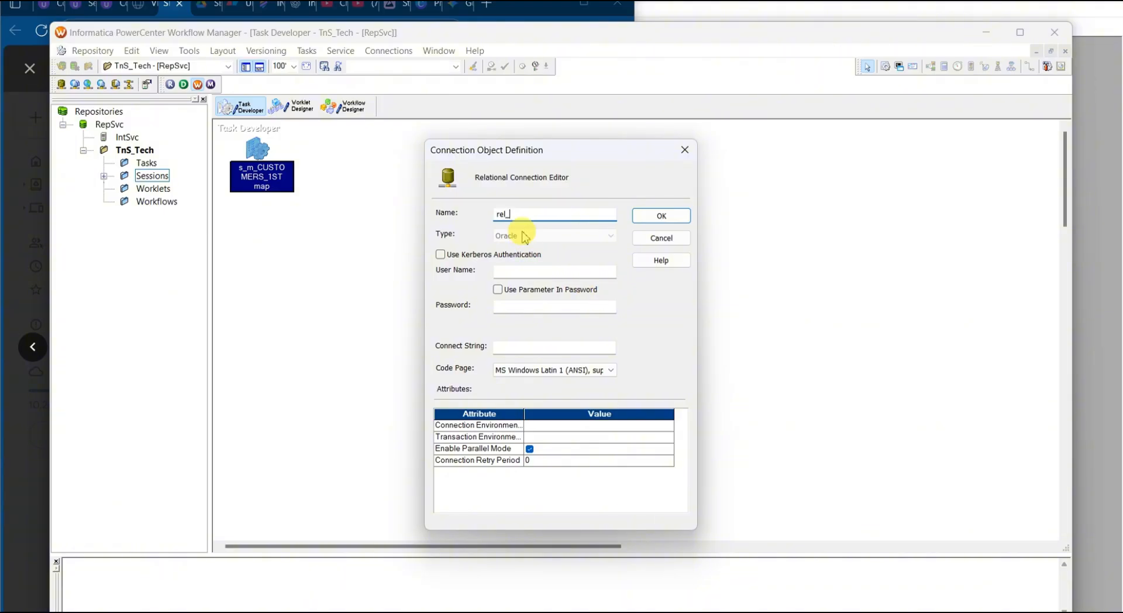
Look up the source relation connection in Notes.xlsx on Google Drive and name the new connection rel_OT_SRC_DEV13
{"action": "mouse_move", "coordinate": [493, 612]}
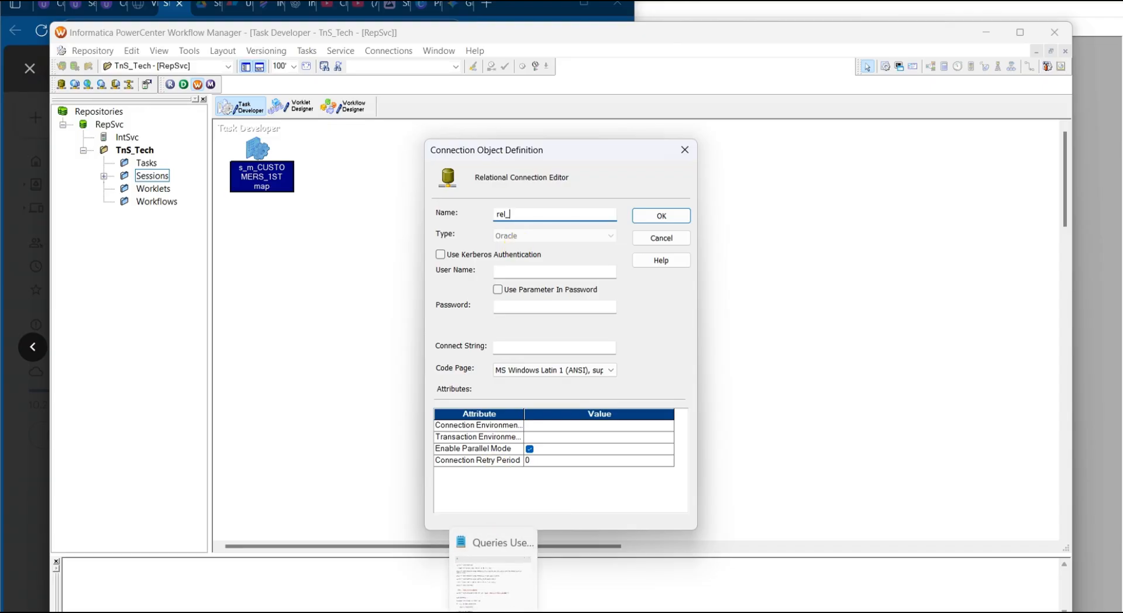
{"action": "left_click", "coordinate": [300, 612]}
{"action": "left_click", "coordinate": [188, 606]}
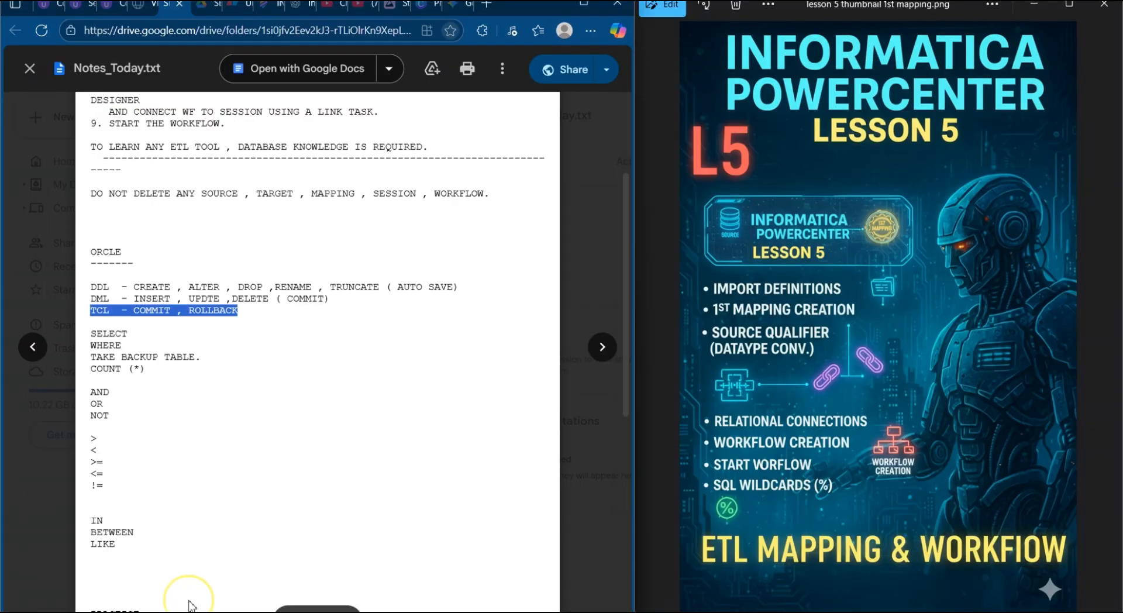
{"action": "left_click", "coordinate": [603, 358]}
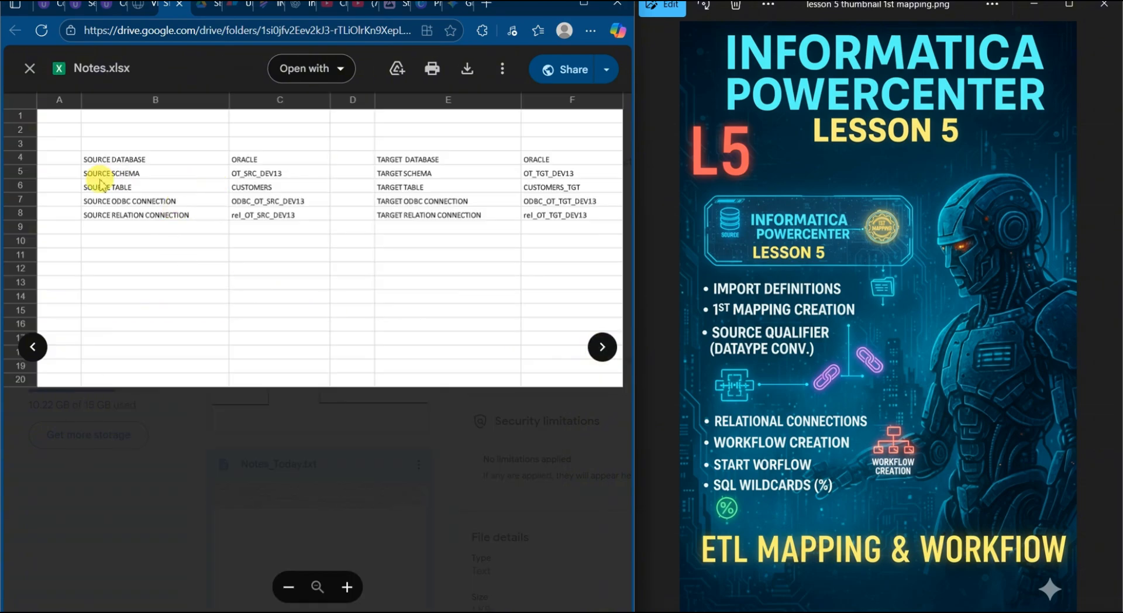
{"action": "left_click", "coordinate": [272, 225]}
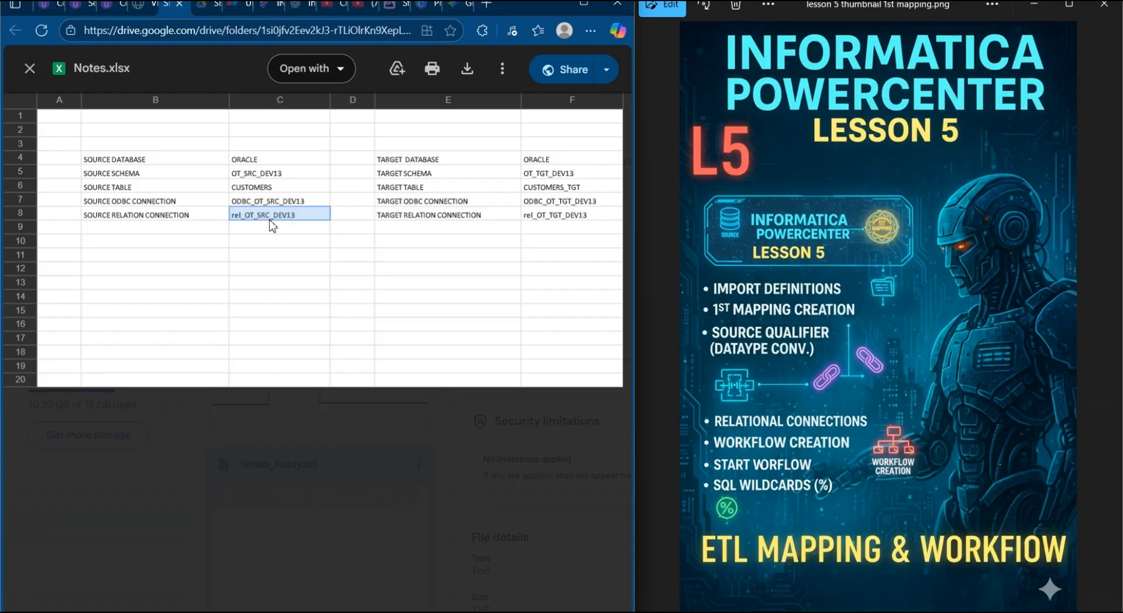
{"action": "key", "text": "alt+Tab"}
{"action": "left_click", "coordinate": [510, 225]}
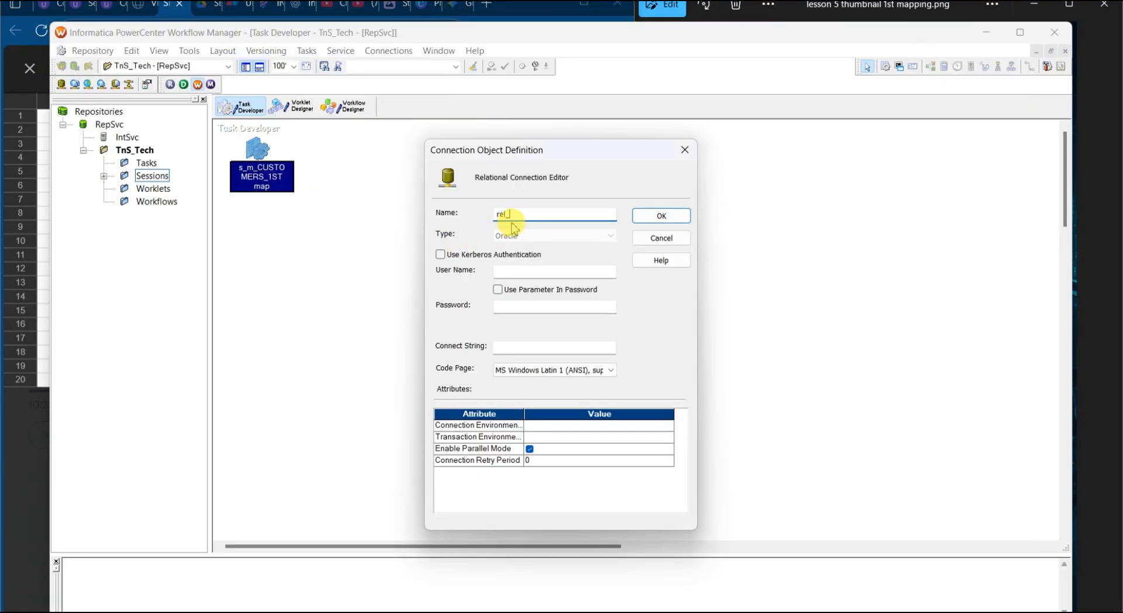
{"action": "key", "text": "BackSpace"}
{"action": "key", "text": "BackSpace"}
{"action": "key", "text": "BackSpace"}
{"action": "key", "text": "BackSpace"}
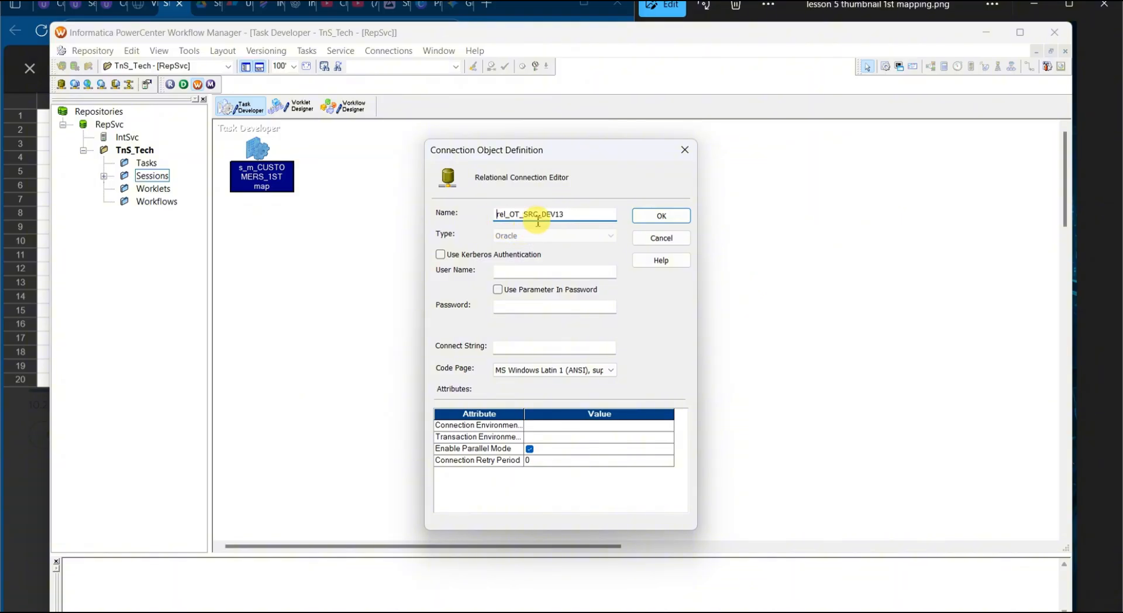
Set the connection's user name to OT_SRC_DEV13, the source schema listed in the notes spreadsheet
{"action": "left_click", "coordinate": [509, 271]}
{"action": "key", "text": "alt+Tab"}
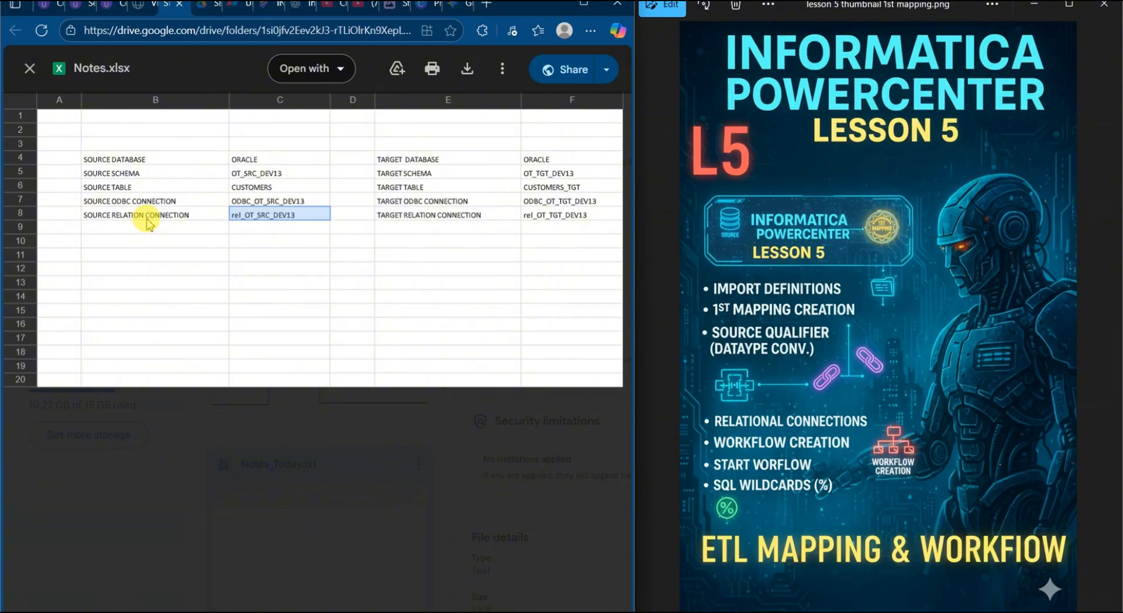
{"action": "left_click", "coordinate": [266, 177]}
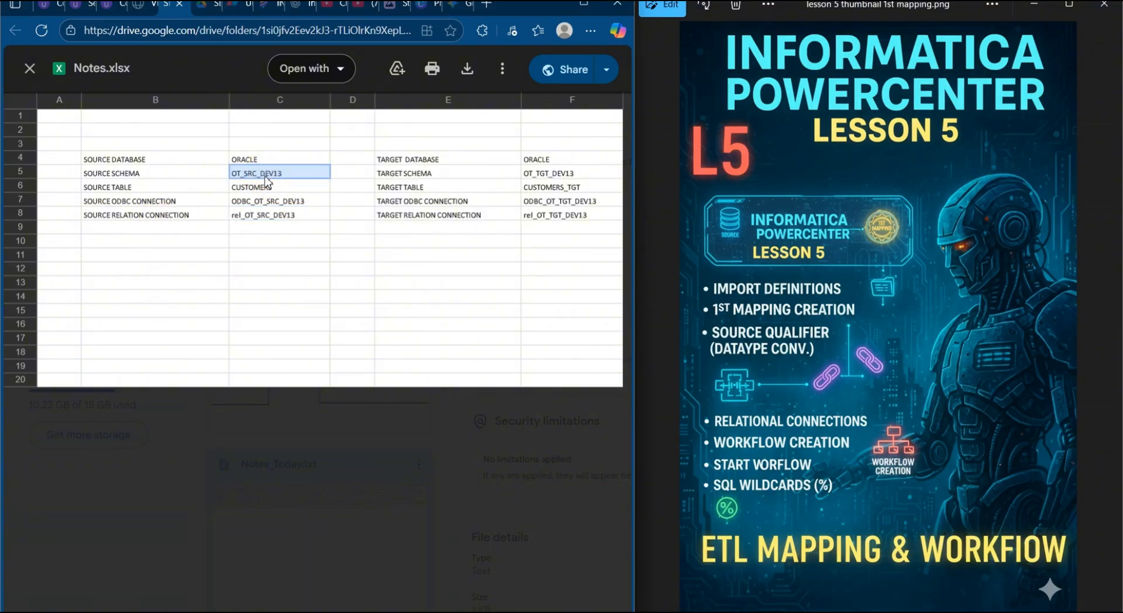
{"action": "key", "text": "alt+Tab"}
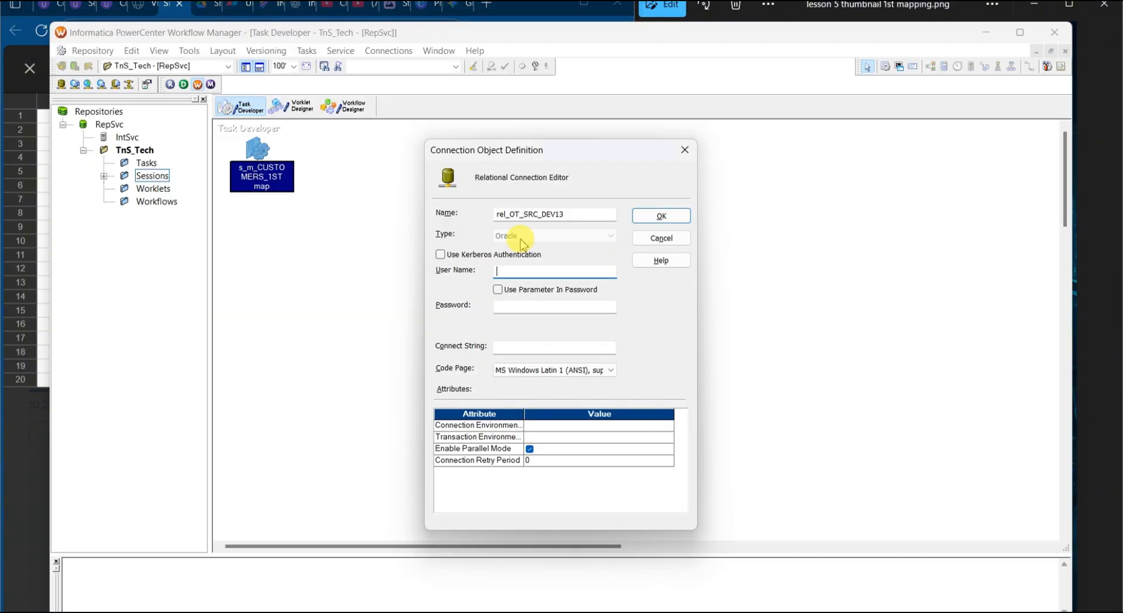
{"action": "left_click", "coordinate": [520, 271]}
{"action": "type", "text": "OT_SRC_DEV13"}
Enter the account password and the connect string xe, then save the source connection and close the connection browser
{"action": "left_click", "coordinate": [510, 307]}
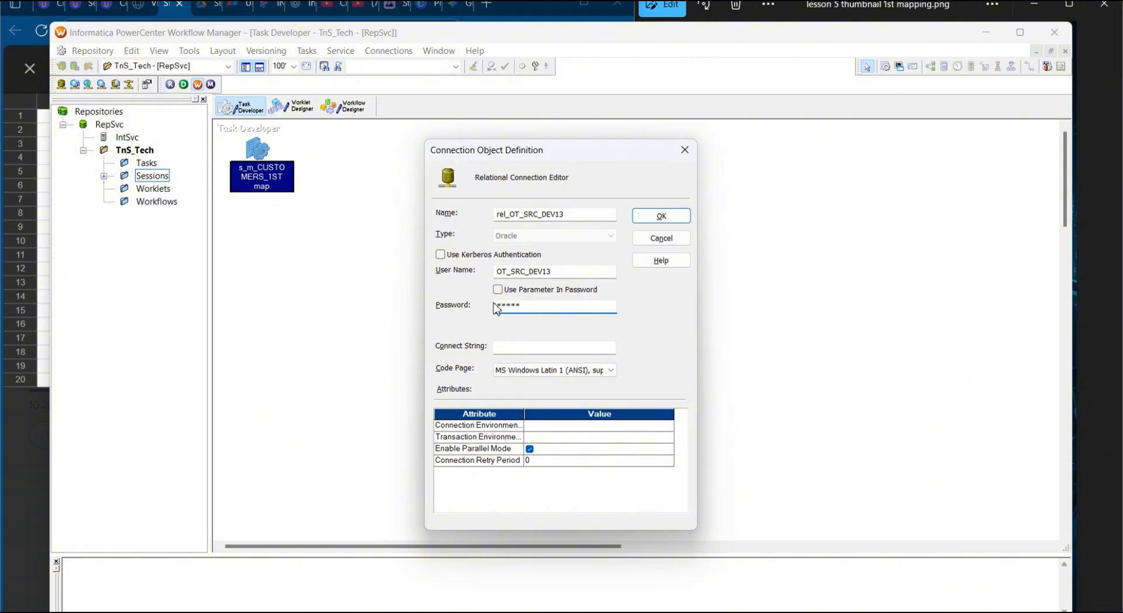
{"action": "left_click", "coordinate": [505, 353]}
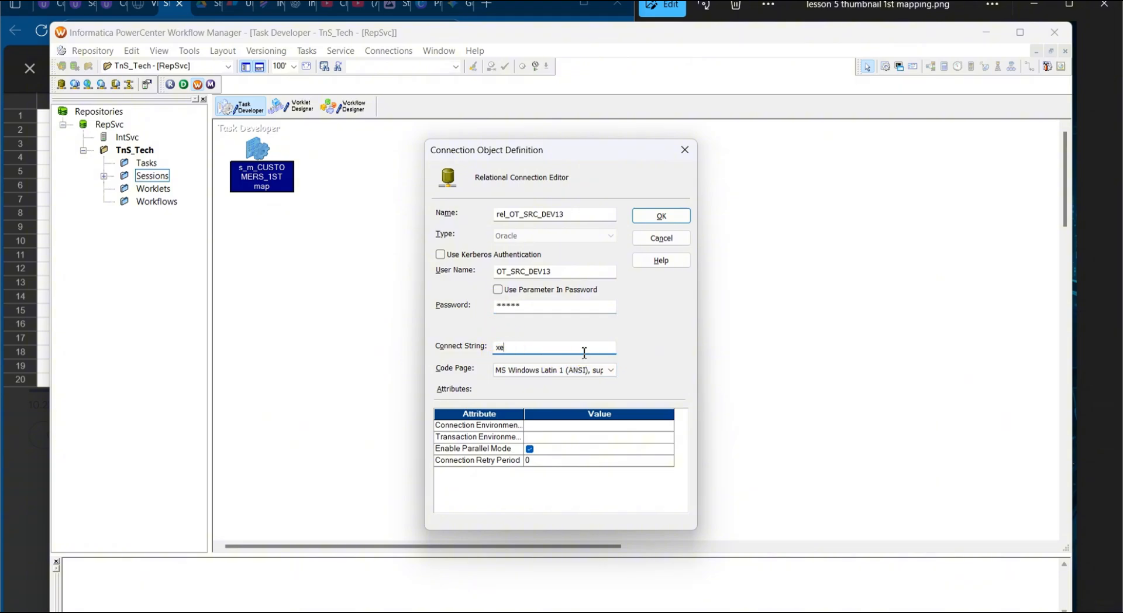
{"action": "left_click", "coordinate": [651, 218]}
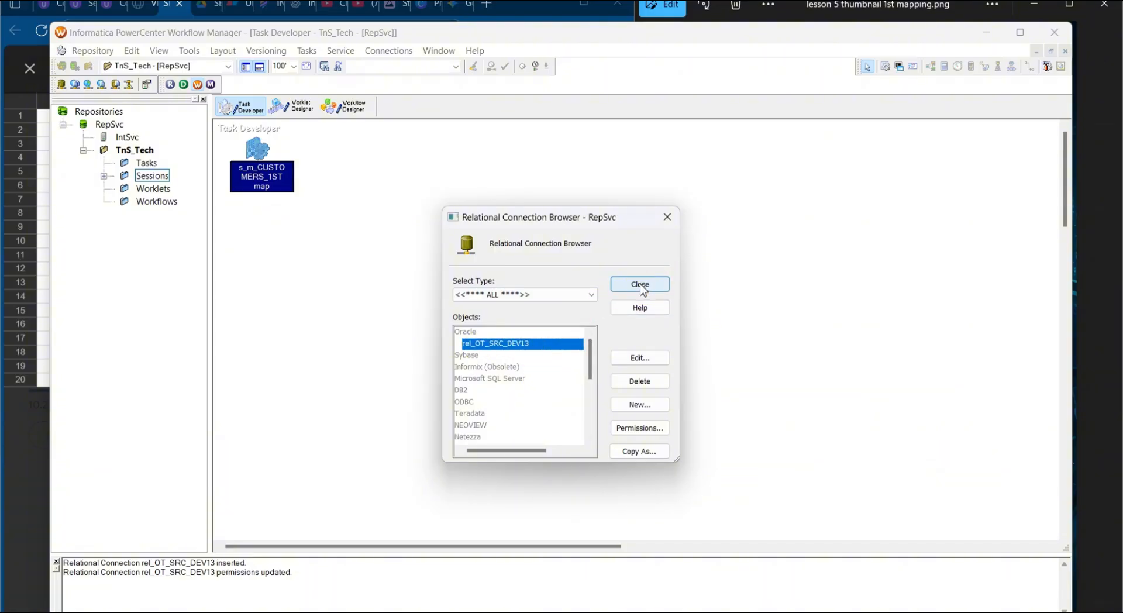
{"action": "left_click", "coordinate": [641, 285]}
Save the session s_m_CUSTOMERS_1STmap to the repository
{"action": "left_click", "coordinate": [371, 243]}
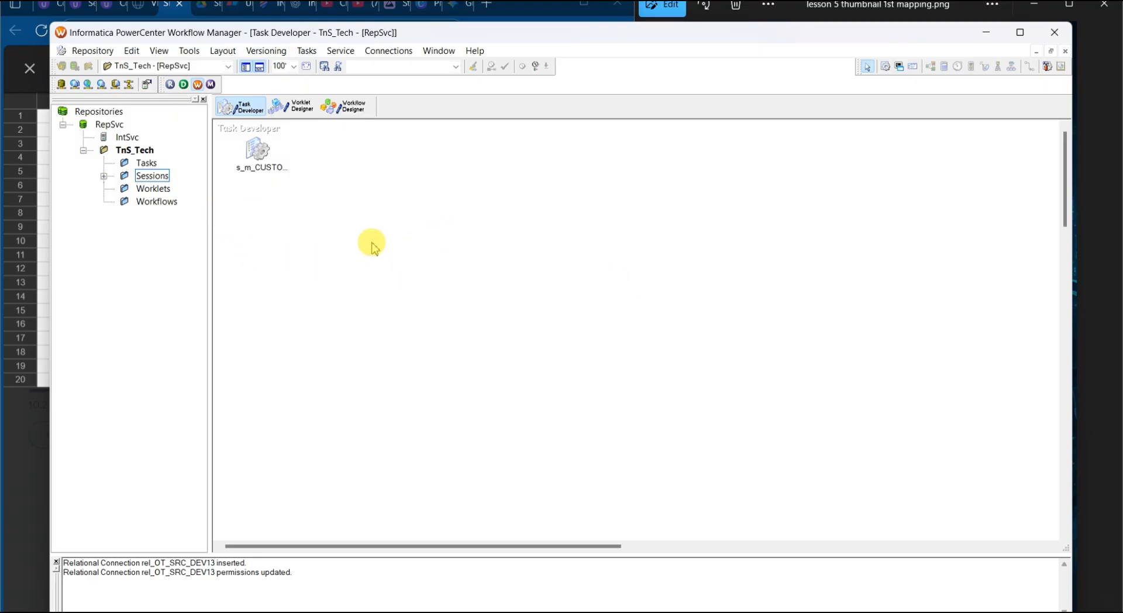
{"action": "left_click", "coordinate": [257, 153]}
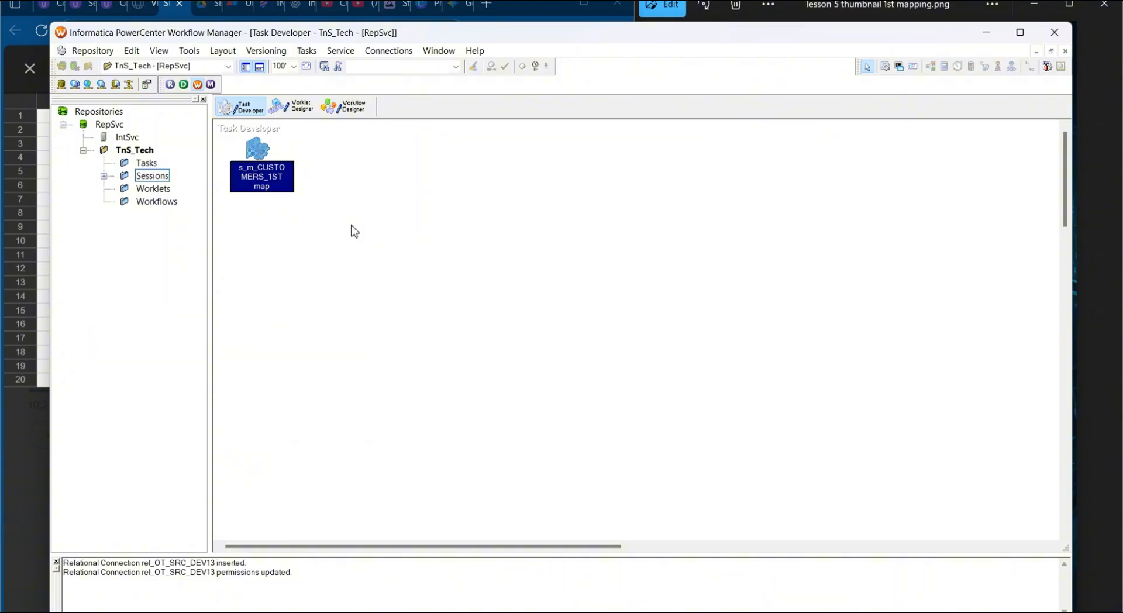
{"action": "key", "text": "ctrl+s"}
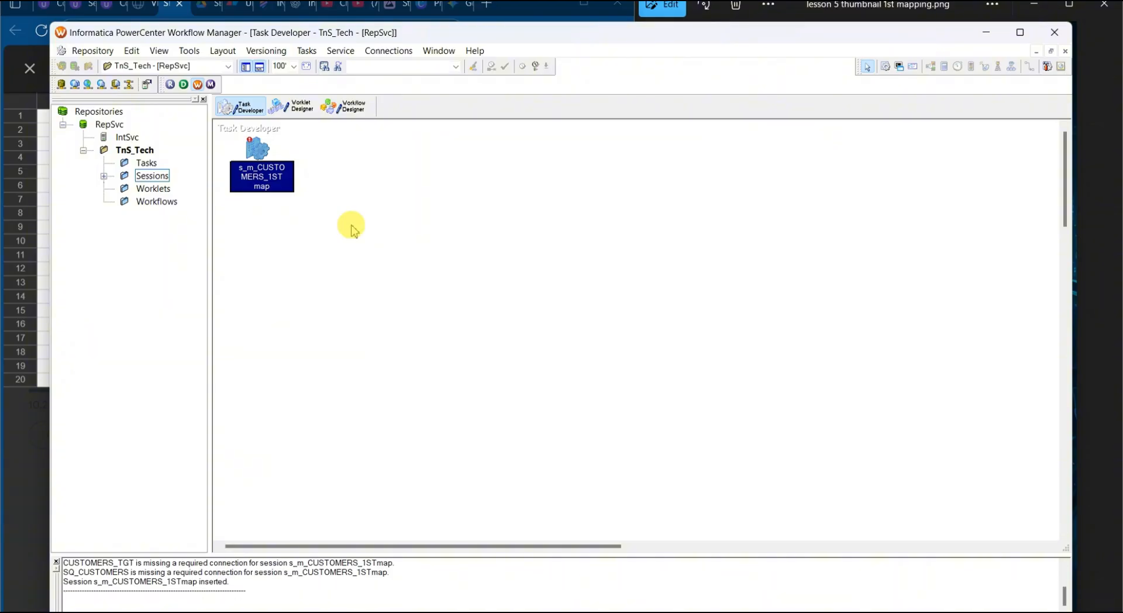
Start another Oracle relational connection in the Relational Connection Browser for the target database
{"action": "left_click", "coordinate": [388, 54]}
{"action": "left_click", "coordinate": [390, 66]}
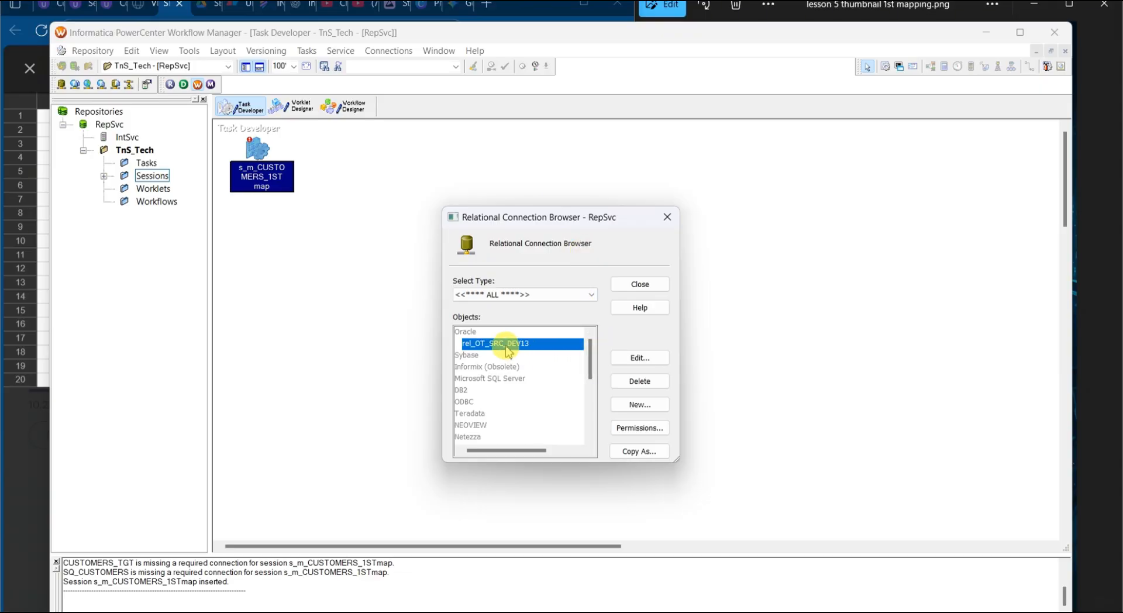
{"action": "left_click", "coordinate": [506, 351]}
{"action": "left_click", "coordinate": [639, 406]}
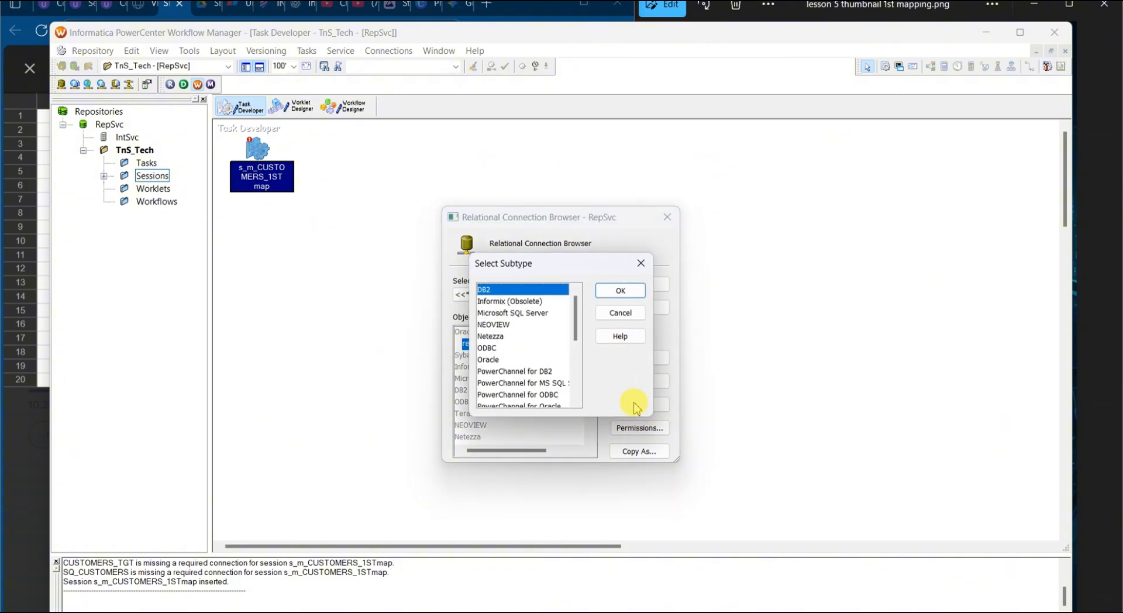
{"action": "left_click", "coordinate": [517, 358]}
{"action": "left_click", "coordinate": [629, 284]}
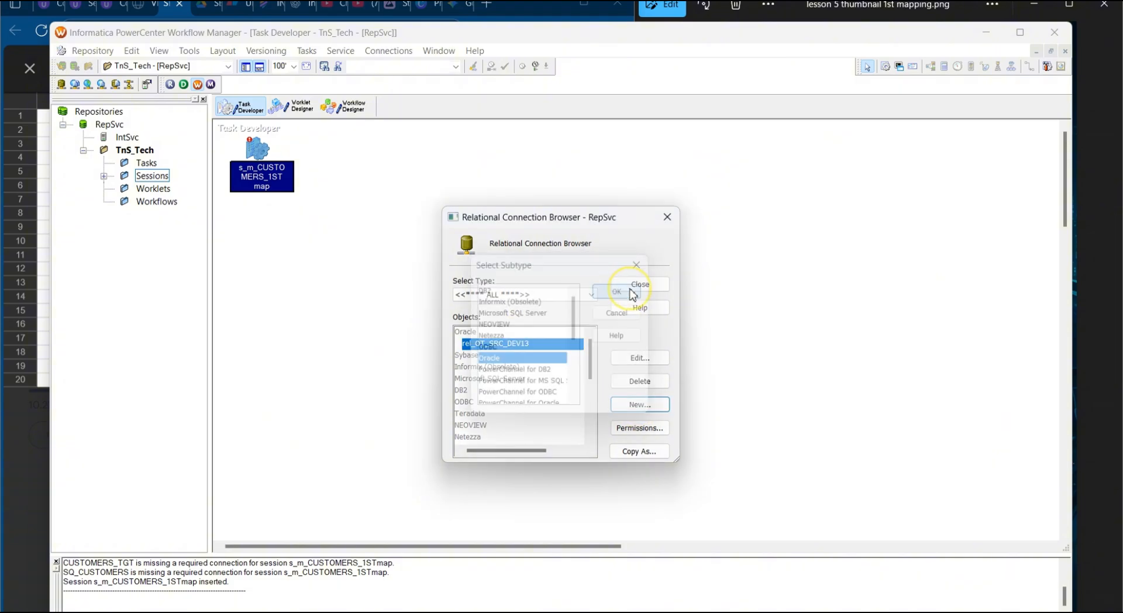
Name the new Oracle connection rel_TNS_TGT_DEV13, using the target relation connection entry in the notes spreadsheet as the pattern
{"action": "left_click", "coordinate": [526, 228]}
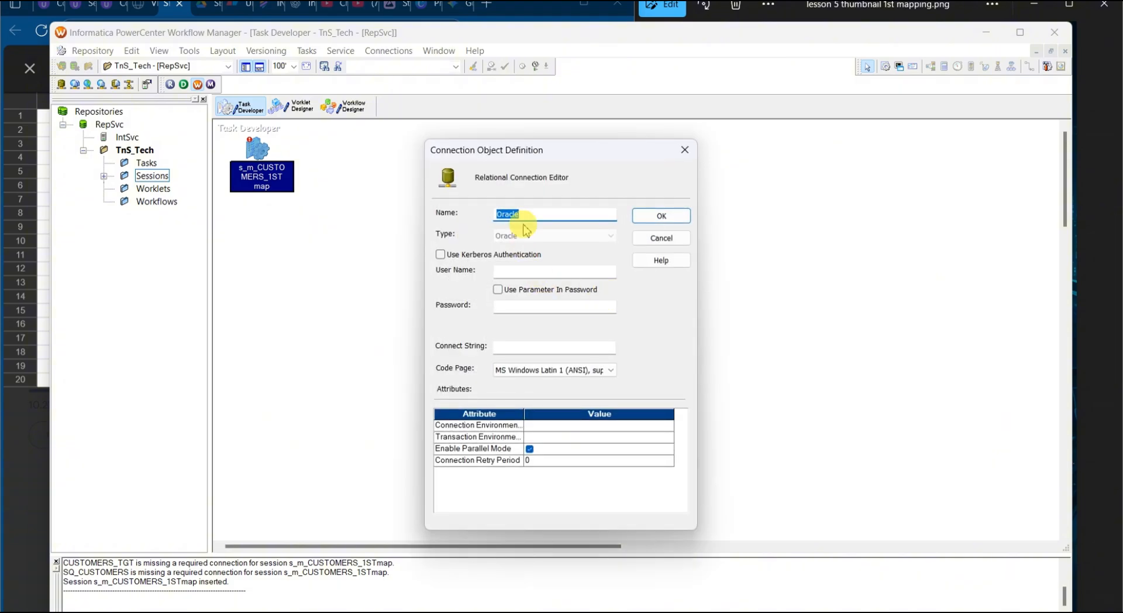
{"action": "key", "text": "alt+Tab"}
{"action": "left_click", "coordinate": [553, 216]}
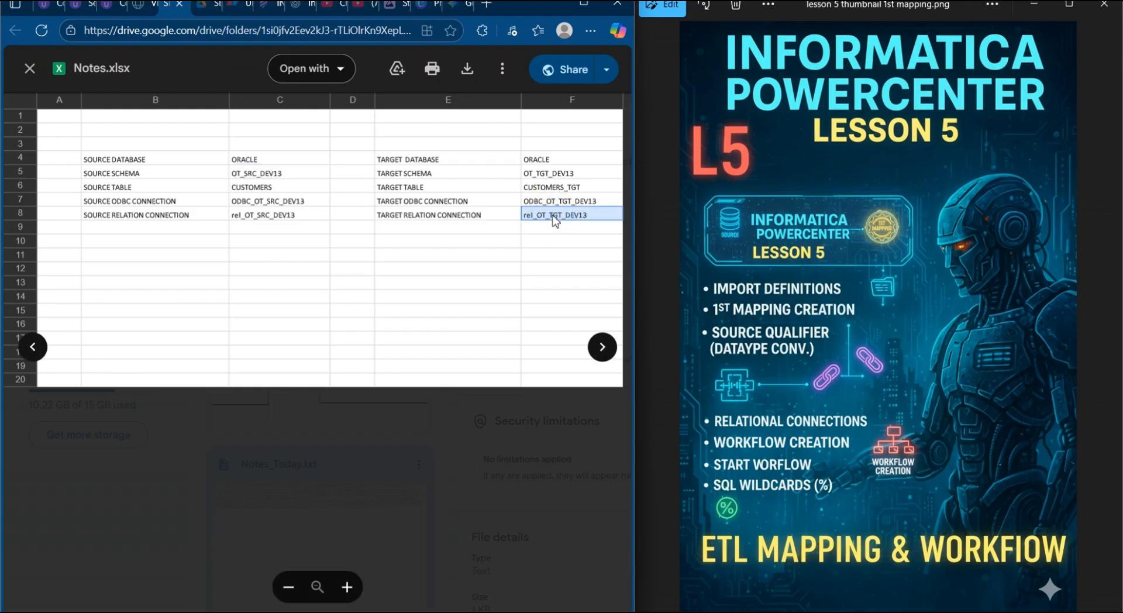
{"action": "key", "text": "alt+Tab"}
{"action": "type", "text": "rel_OT_TGT_DEV13"}
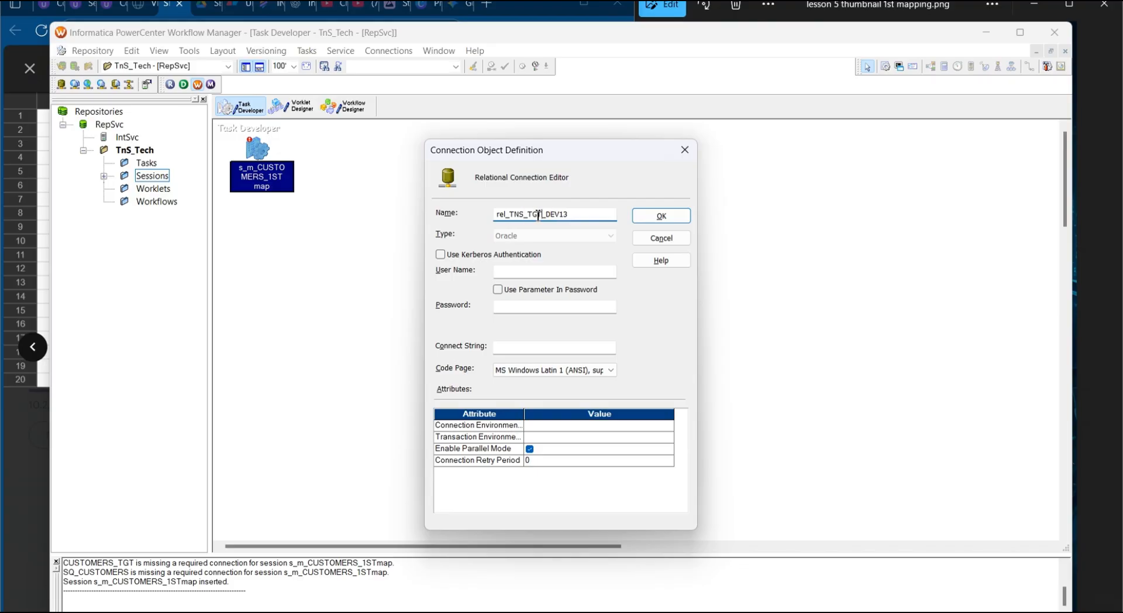
Set the user name to TNS_TGT_DEV13, enter the account password and connect string, then save the target connection and close the connection browser
{"action": "left_click", "coordinate": [532, 271]}
{"action": "left_click_drag", "start_coordinate": [515, 214], "coordinate": [586, 216]}
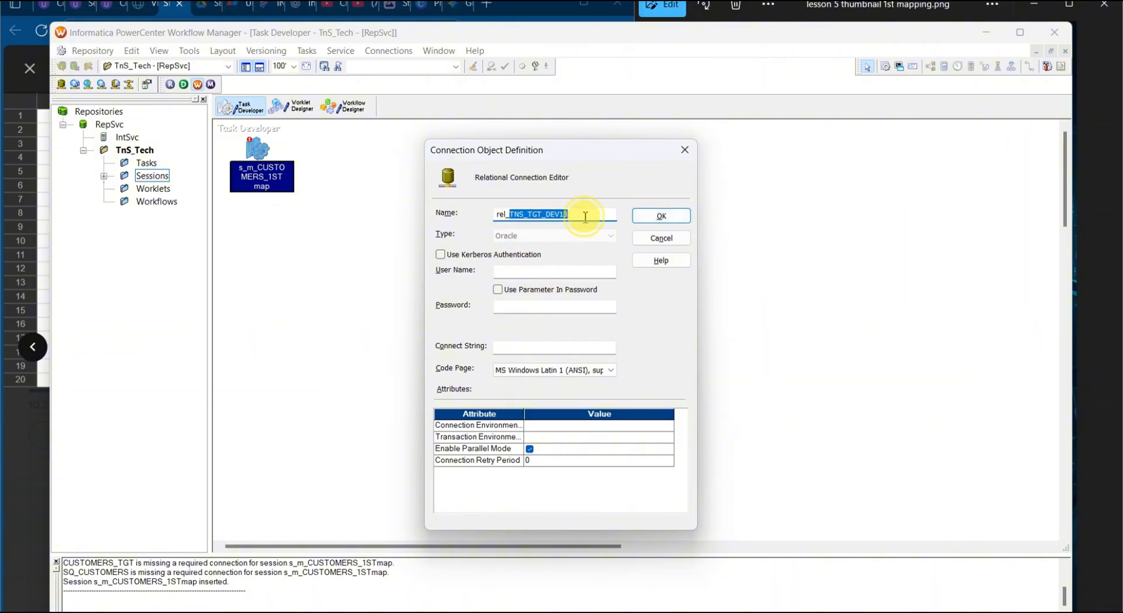
{"action": "left_click", "coordinate": [547, 271]}
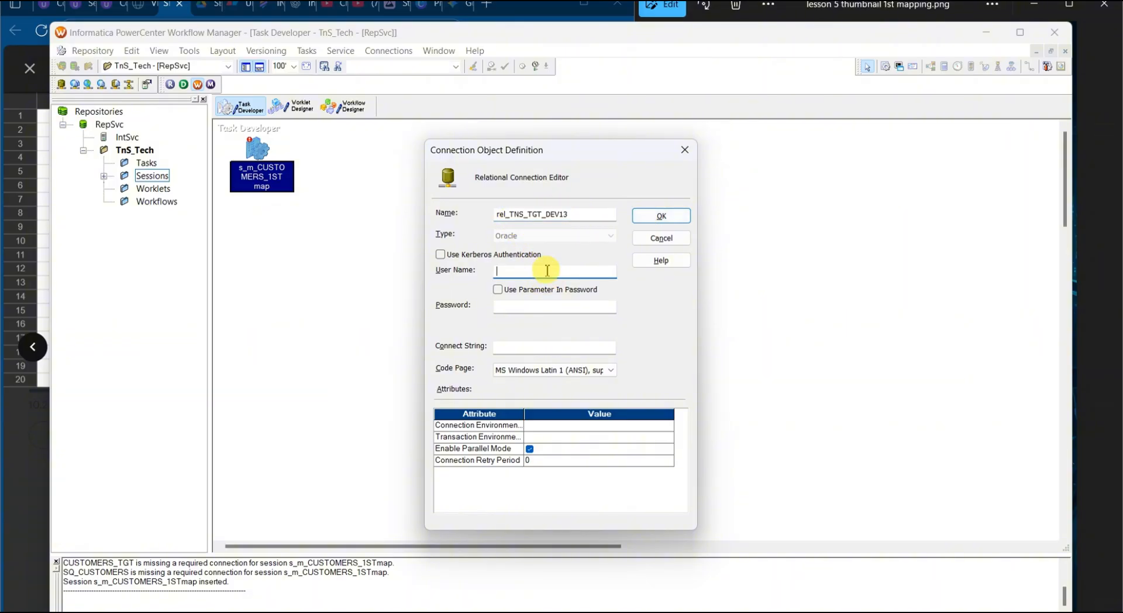
{"action": "left_click", "coordinate": [525, 308]}
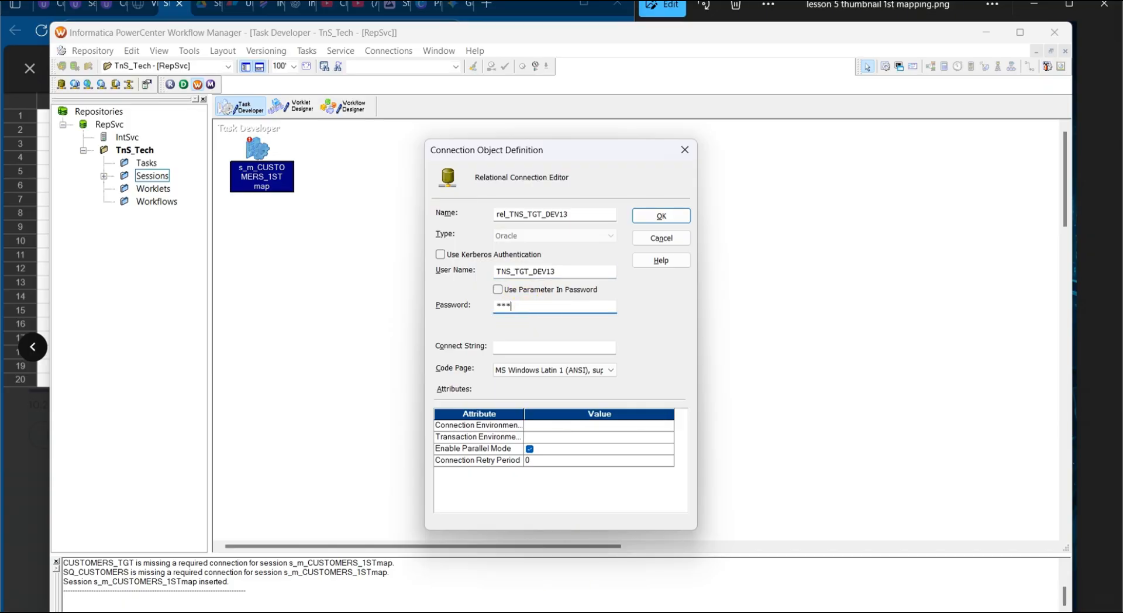
{"action": "left_click", "coordinate": [520, 349]}
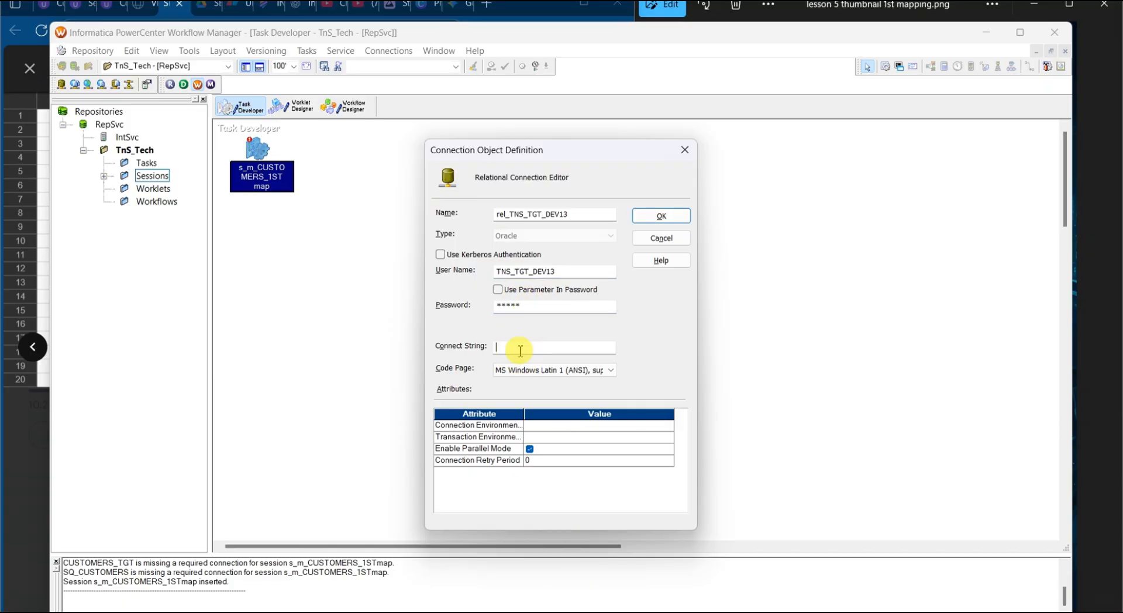
{"action": "left_click", "coordinate": [662, 216]}
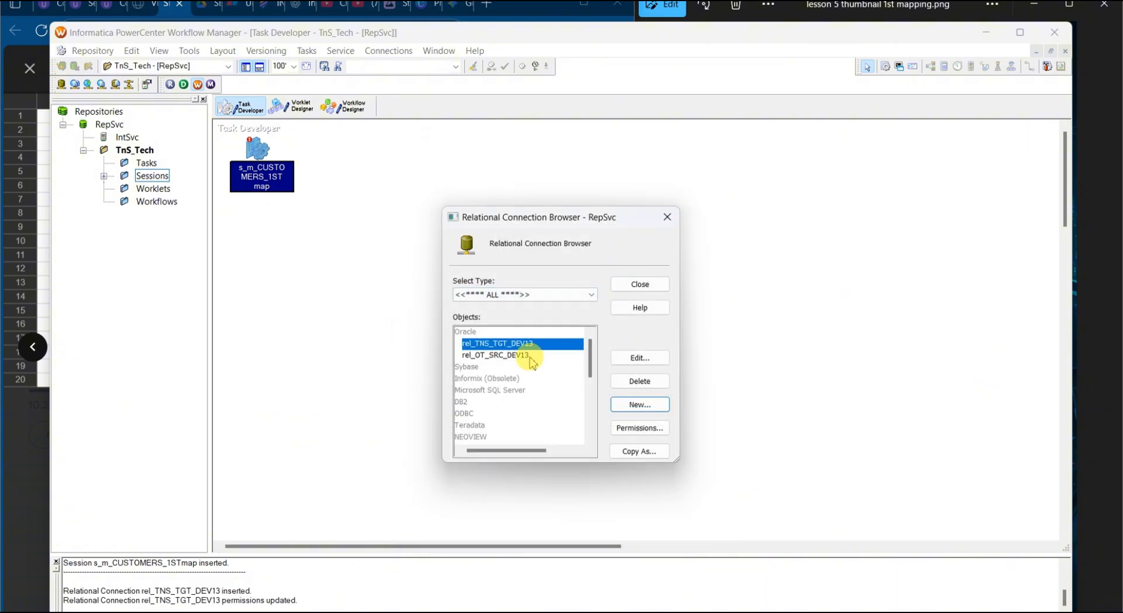
{"action": "left_click", "coordinate": [667, 220]}
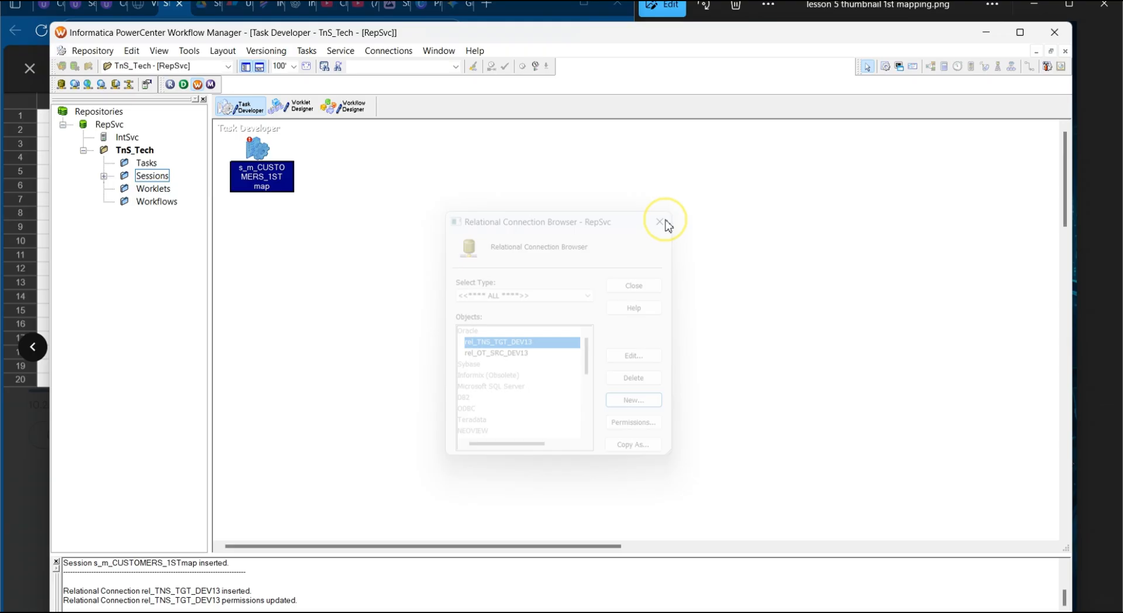
Assign rel_OT_SRC_DEV13 as the database connection of source SQ_CUSTOMERS in the mapping settings of session s_m_CUSTOMERS_1STmap
{"action": "double_click", "coordinate": [251, 153]}
{"action": "left_click", "coordinate": [766, 154]}
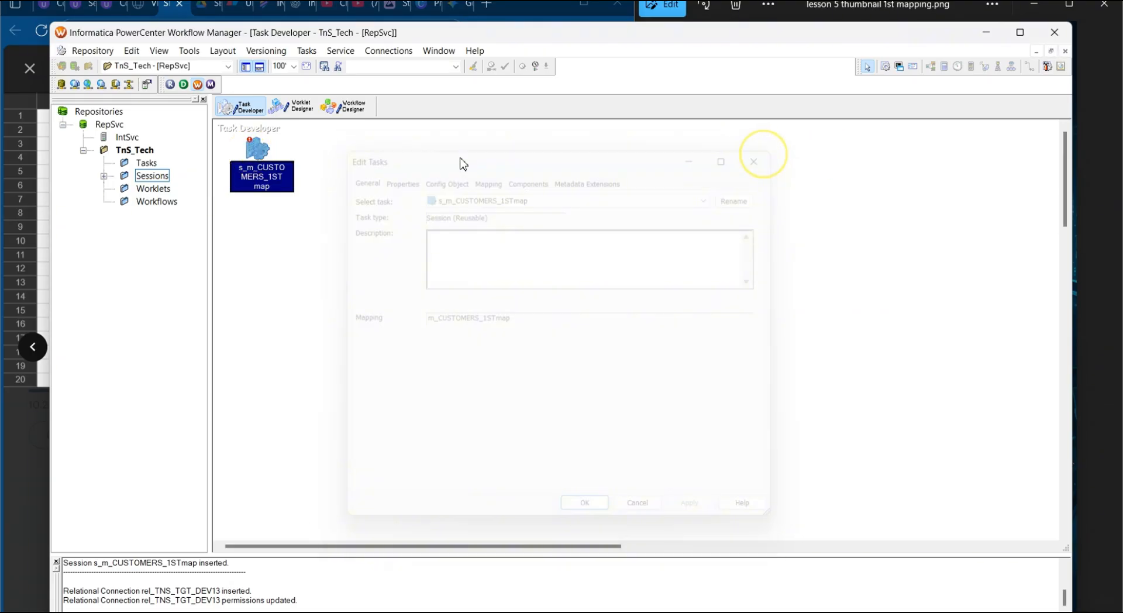
{"action": "double_click", "coordinate": [258, 150]}
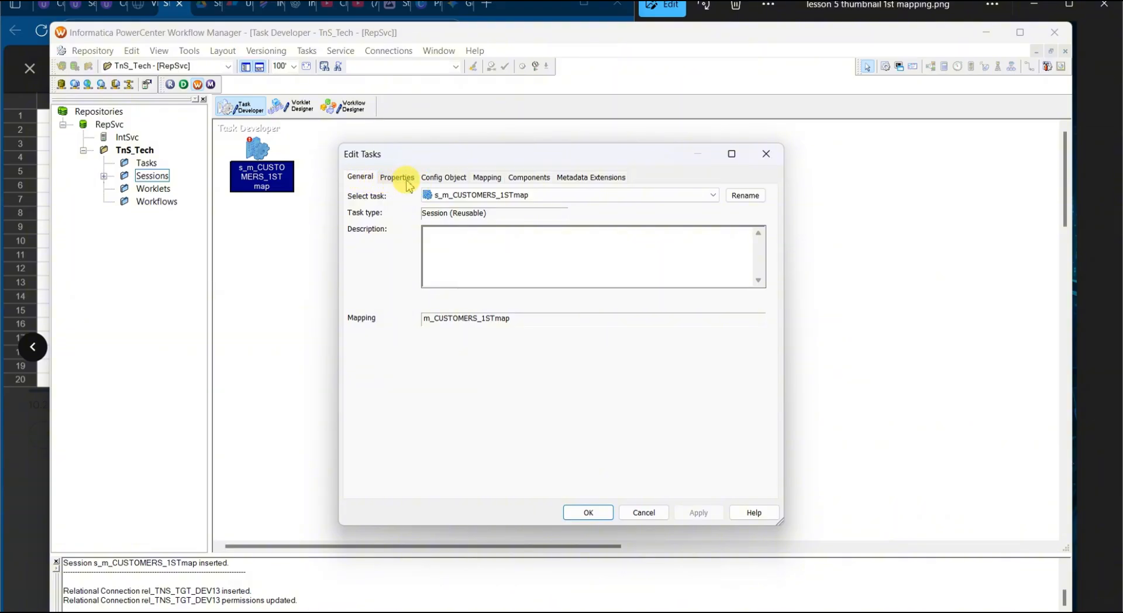
{"action": "left_click", "coordinate": [486, 179]}
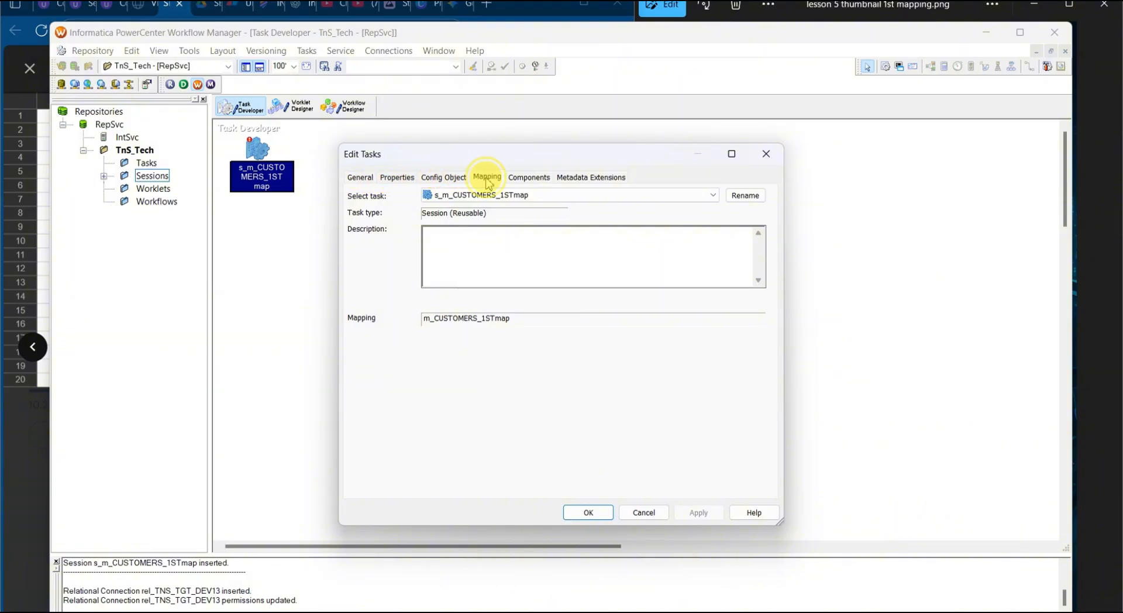
{"action": "left_click", "coordinate": [533, 179]}
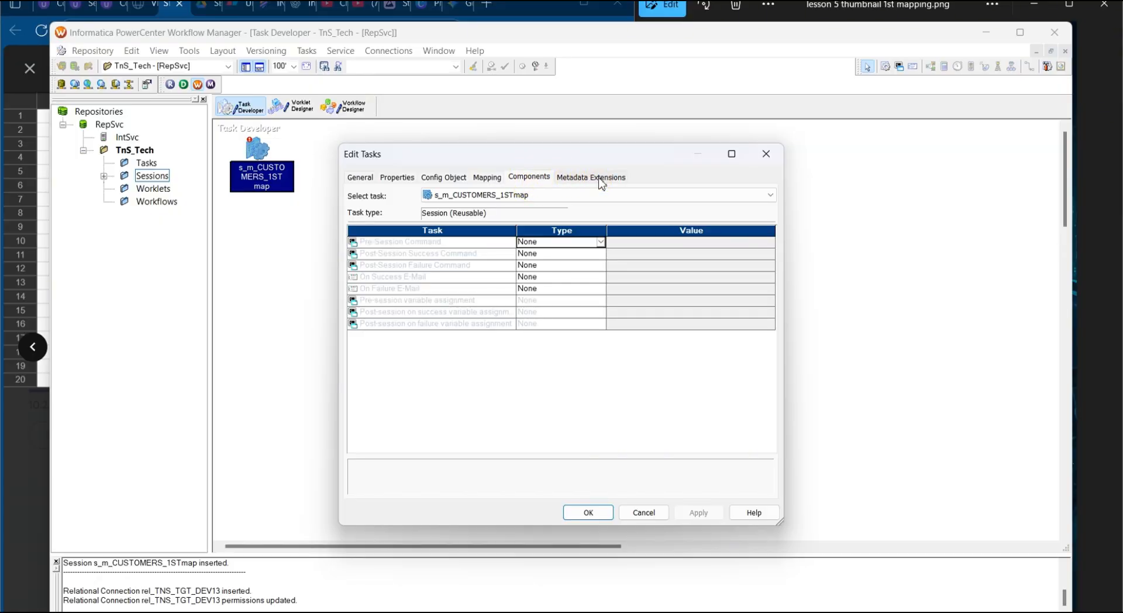
{"action": "left_click", "coordinate": [490, 181]}
{"action": "left_click", "coordinate": [417, 285]}
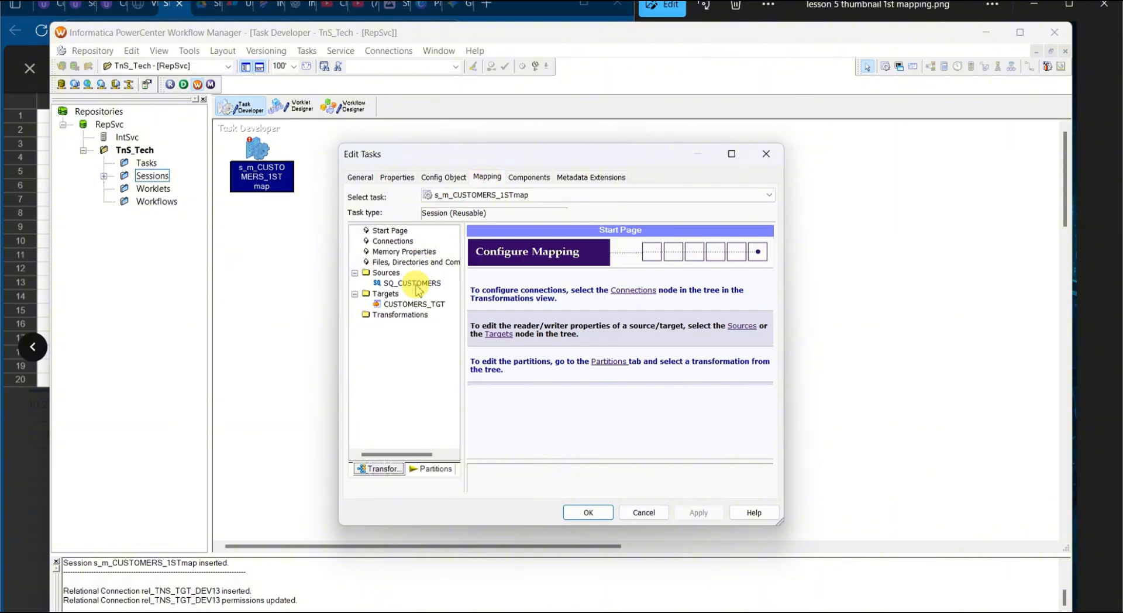
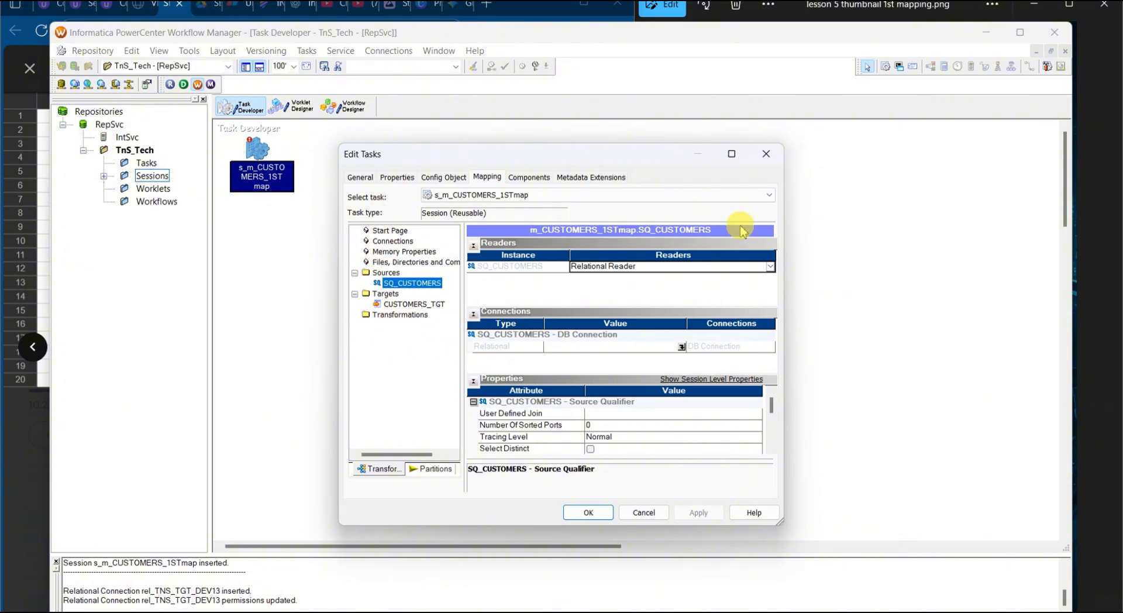
{"action": "left_click", "coordinate": [731, 156]}
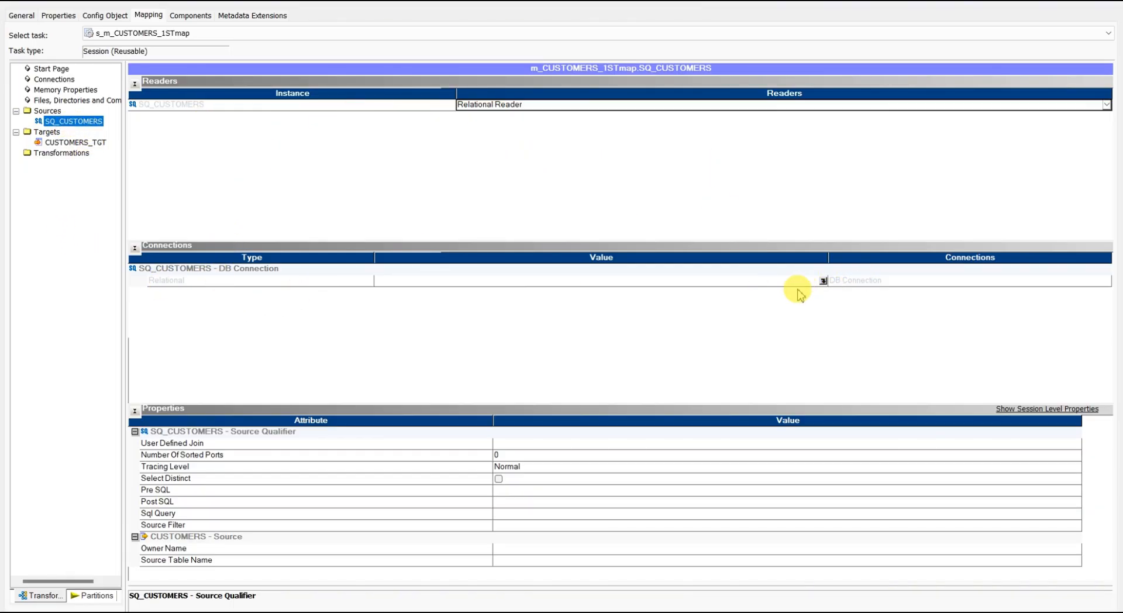
{"action": "left_click", "coordinate": [823, 281]}
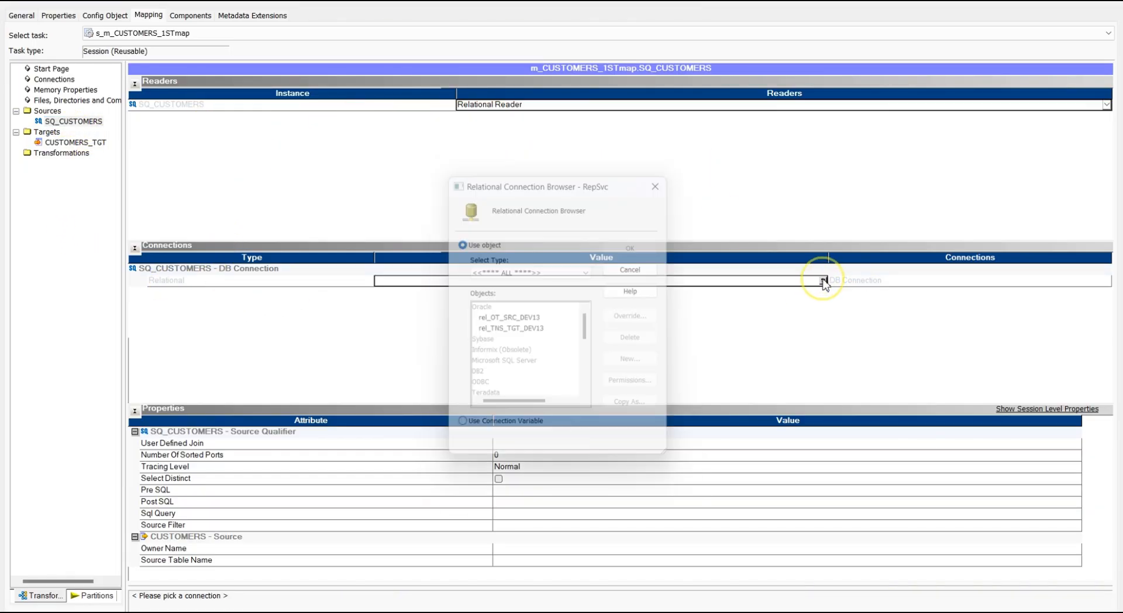
{"action": "left_click", "coordinate": [517, 320]}
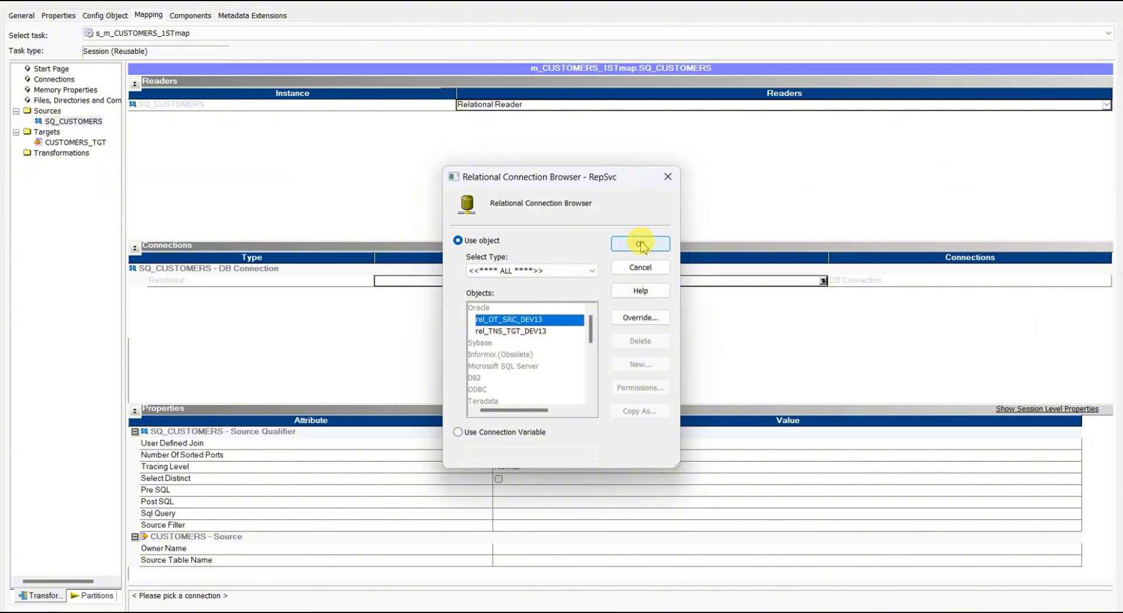
{"action": "left_click", "coordinate": [643, 245]}
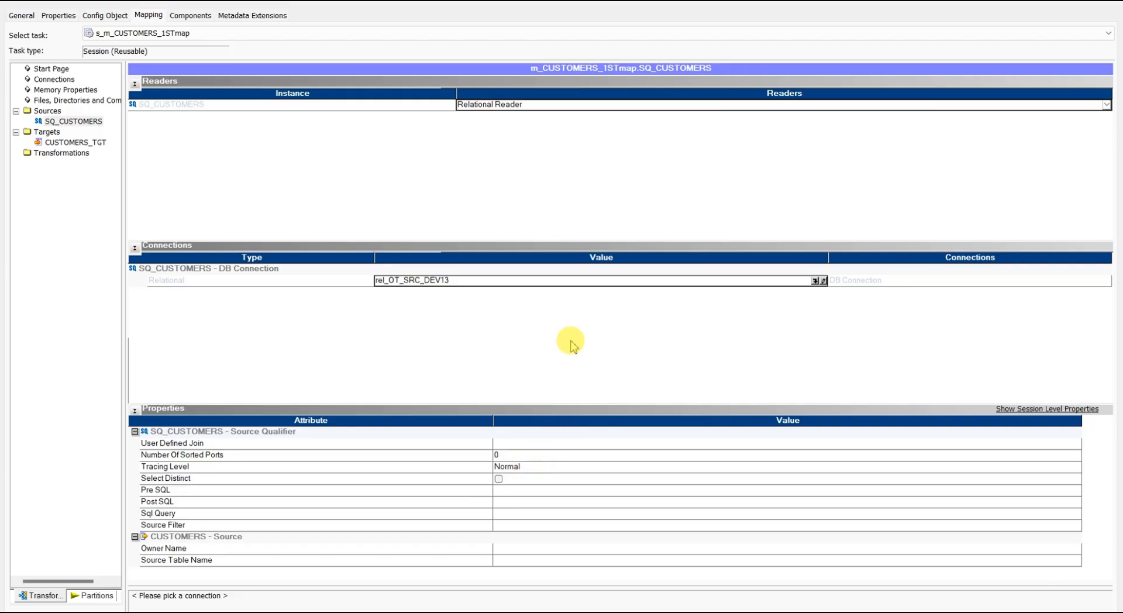
Examine the Readers, Connections and Properties sections of SQ_CUSTOMERS, collapsing and expanding them one by one
{"action": "left_click", "coordinate": [511, 444]}
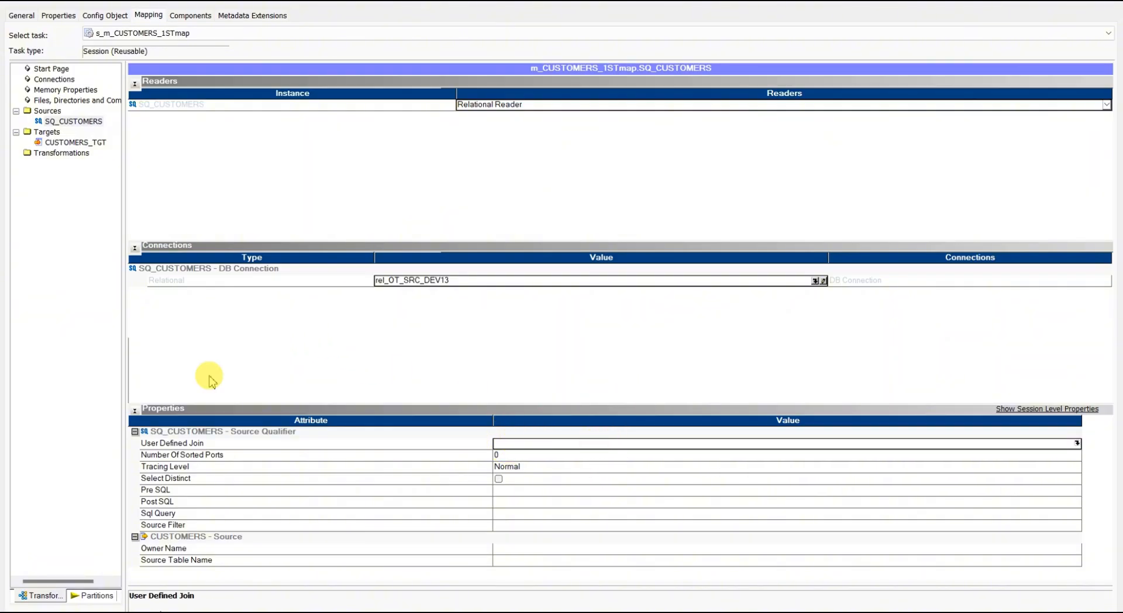
{"action": "left_click", "coordinate": [136, 412]}
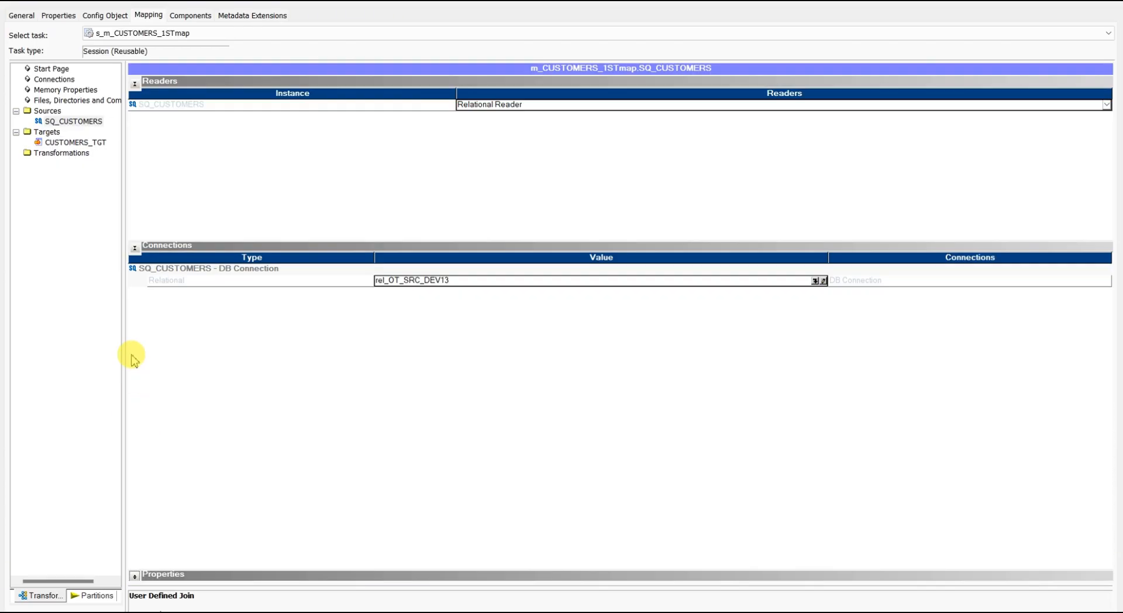
{"action": "left_click", "coordinate": [135, 248]}
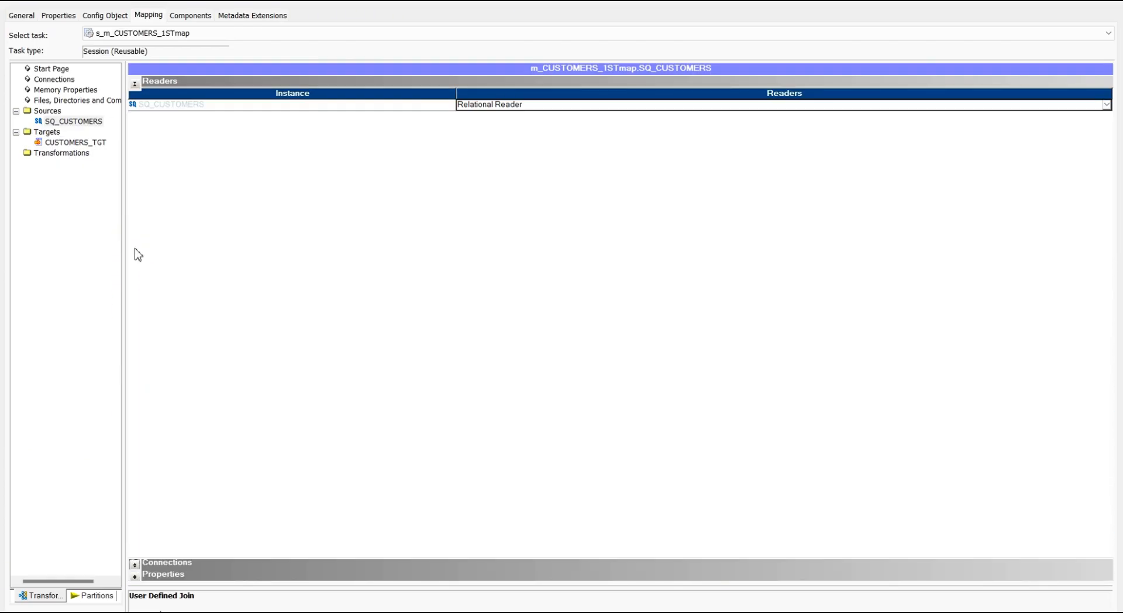
{"action": "left_click", "coordinate": [134, 82]}
{"action": "left_click", "coordinate": [135, 107]}
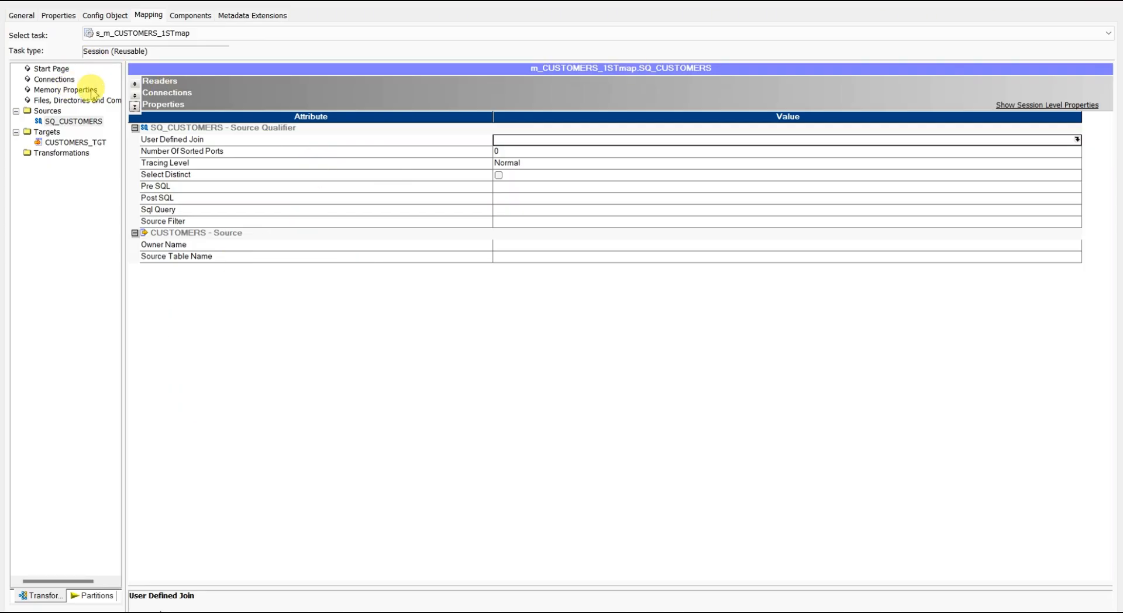
{"action": "left_click", "coordinate": [135, 92]}
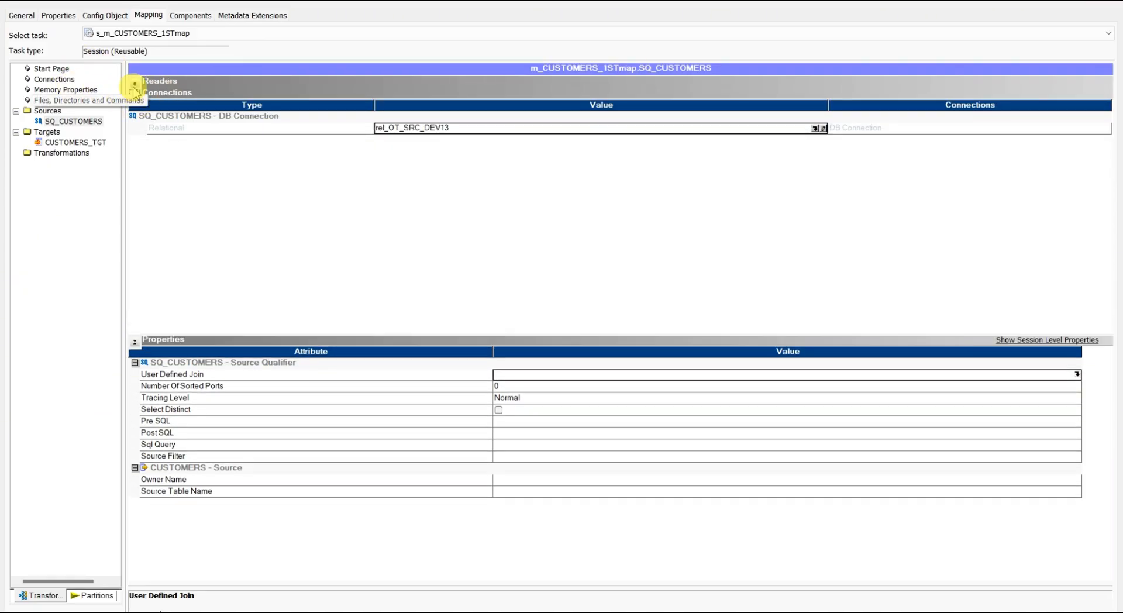
{"action": "left_click", "coordinate": [135, 83]}
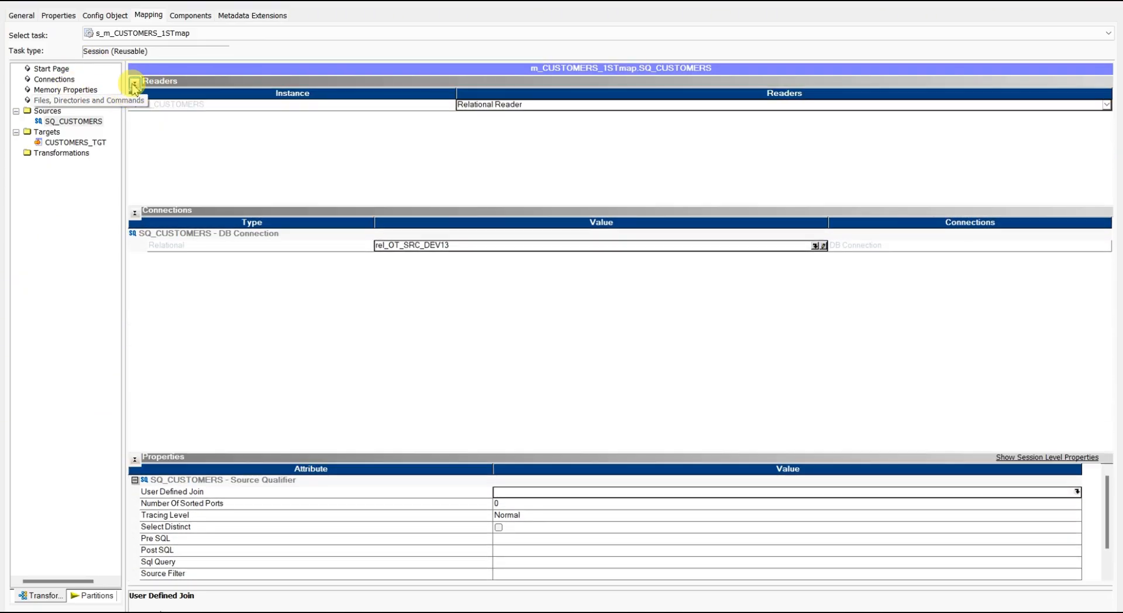
{"action": "left_click", "coordinate": [73, 121]}
Assign rel_TNS_TGT_DEV13 as the database connection of target CUSTOMERS_TGT
{"action": "left_click", "coordinate": [76, 142]}
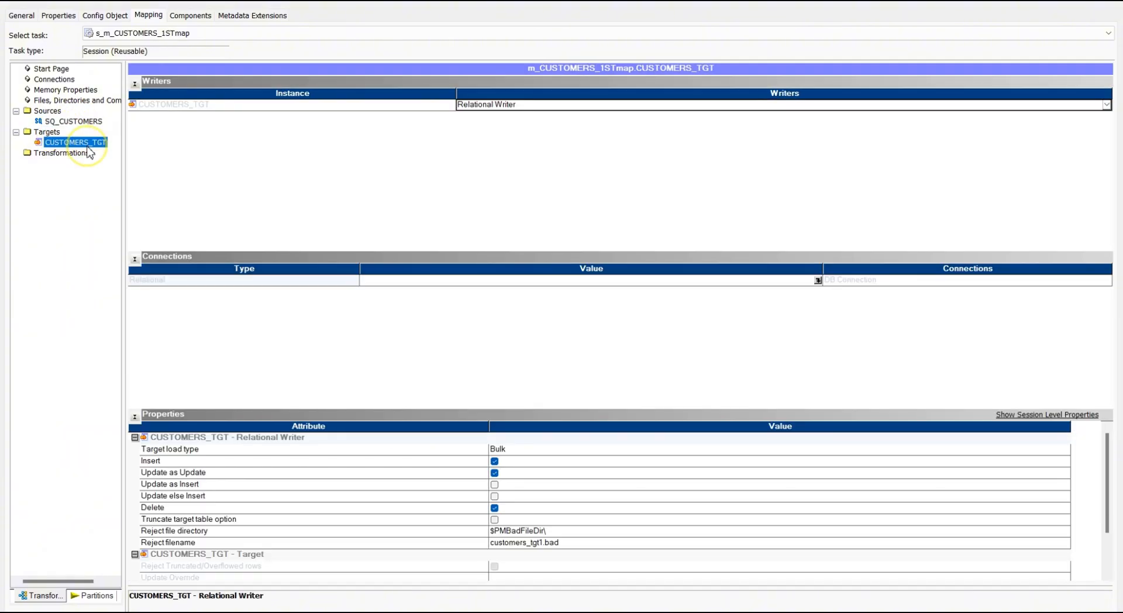
{"action": "left_click", "coordinate": [818, 281]}
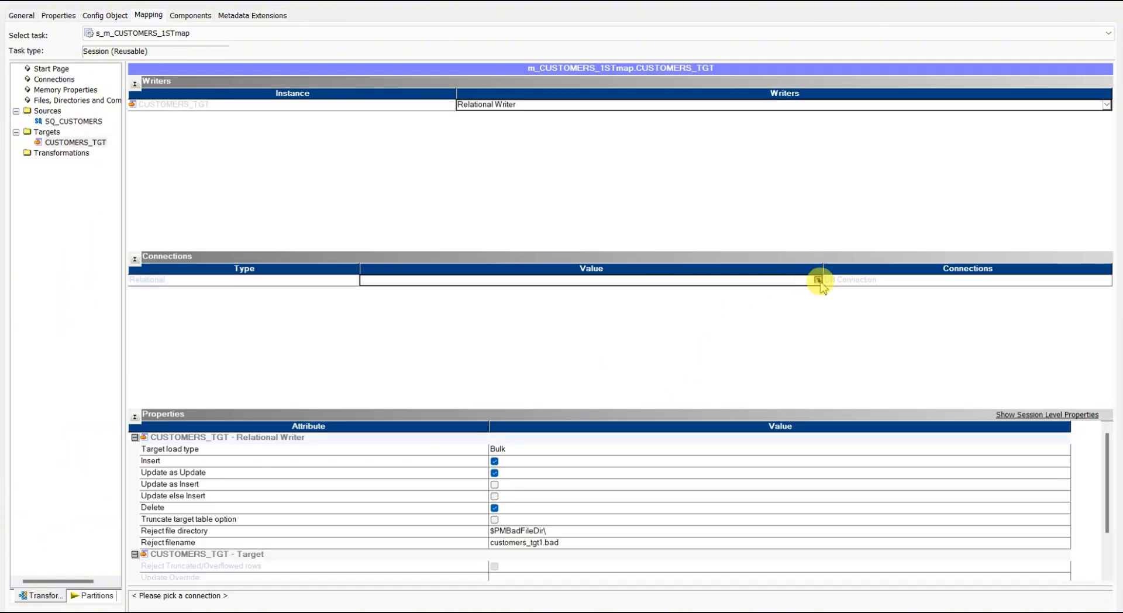
{"action": "left_click", "coordinate": [502, 331]}
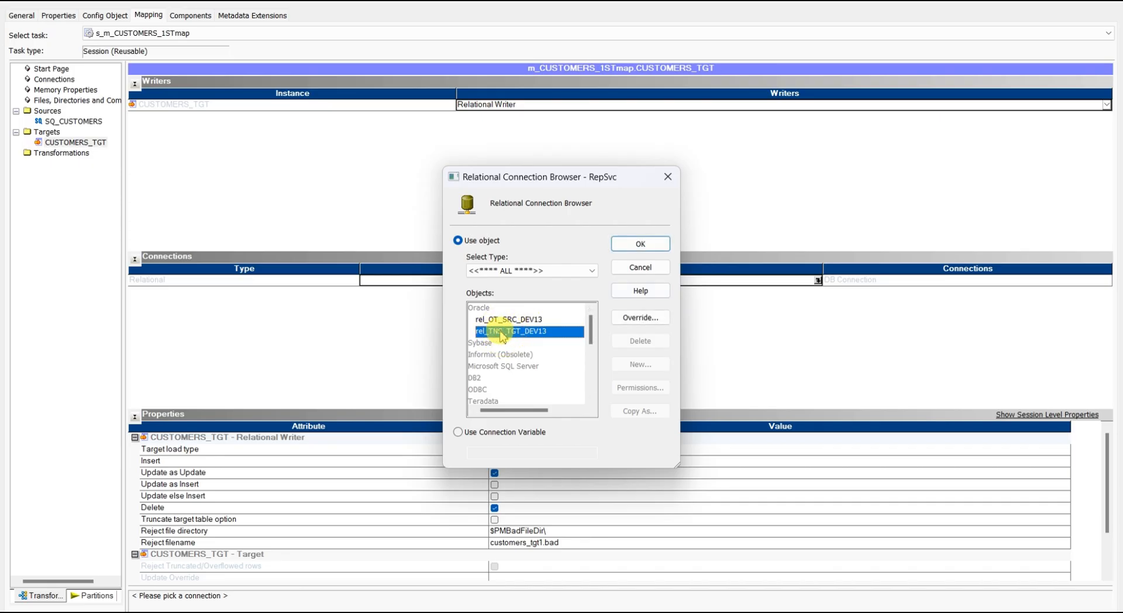
{"action": "left_click", "coordinate": [641, 243]}
Set the target load type of CUSTOMERS_TGT to Normal, then close the session editor without applying the changes
{"action": "left_click", "coordinate": [514, 450]}
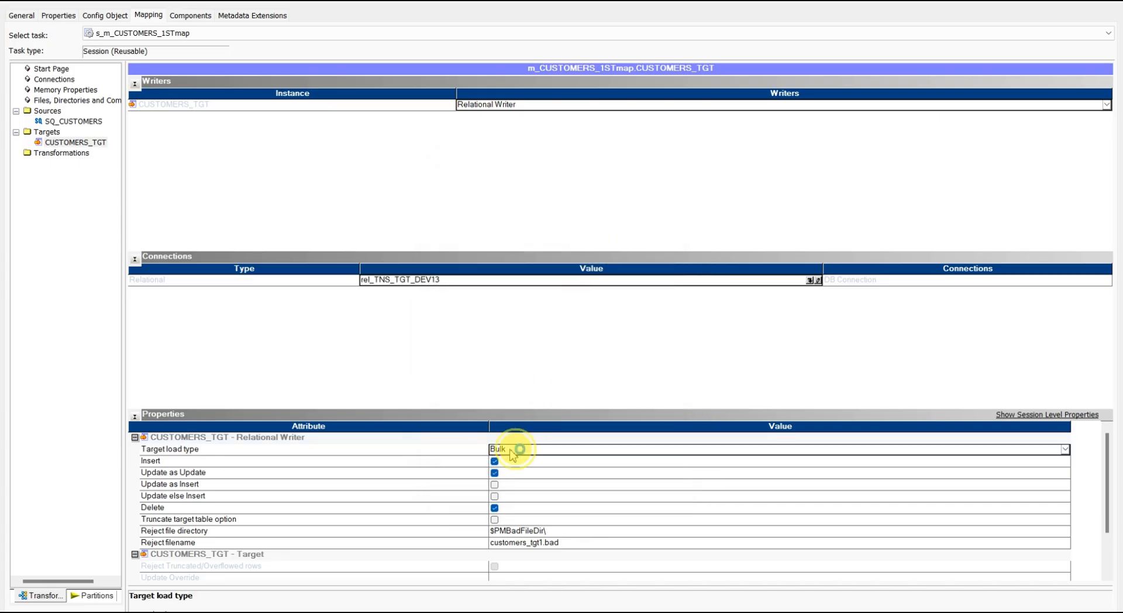
{"action": "left_click", "coordinate": [515, 466]}
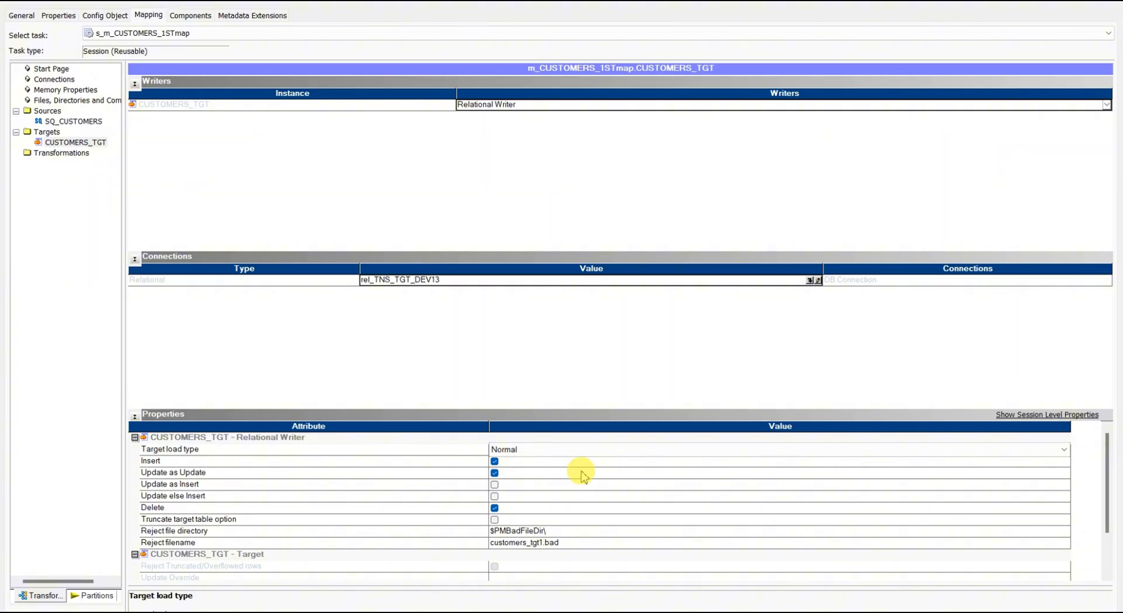
{"action": "scroll", "coordinate": [583, 472], "scroll_direction": "down", "scroll_amount": 2}
{"action": "scroll", "coordinate": [588, 481], "scroll_direction": "up", "scroll_amount": 1}
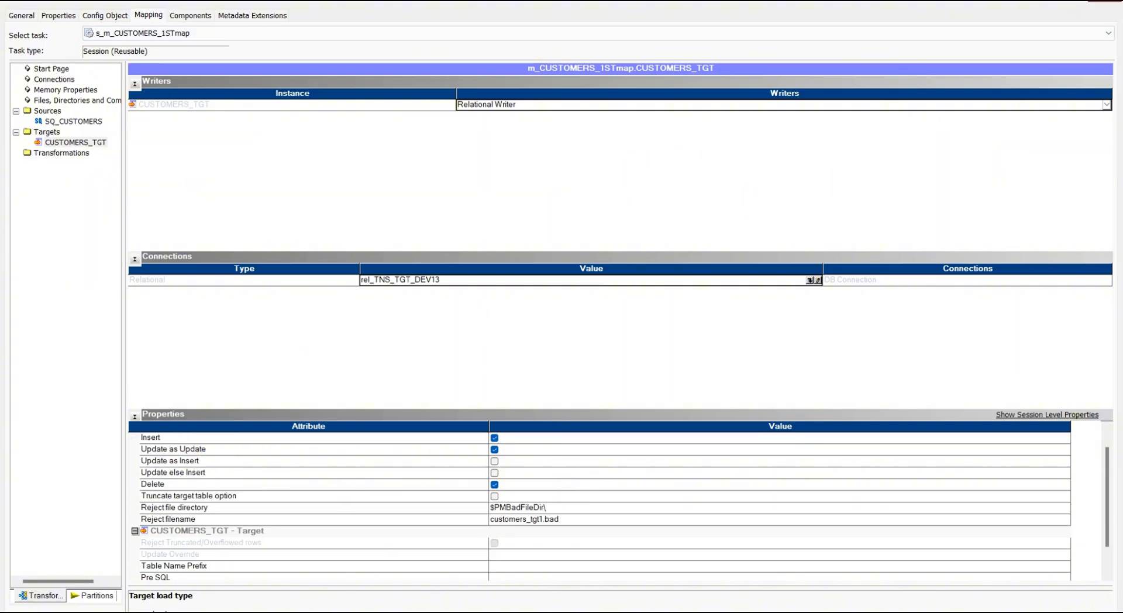
{"action": "left_click", "coordinate": [1104, 1]}
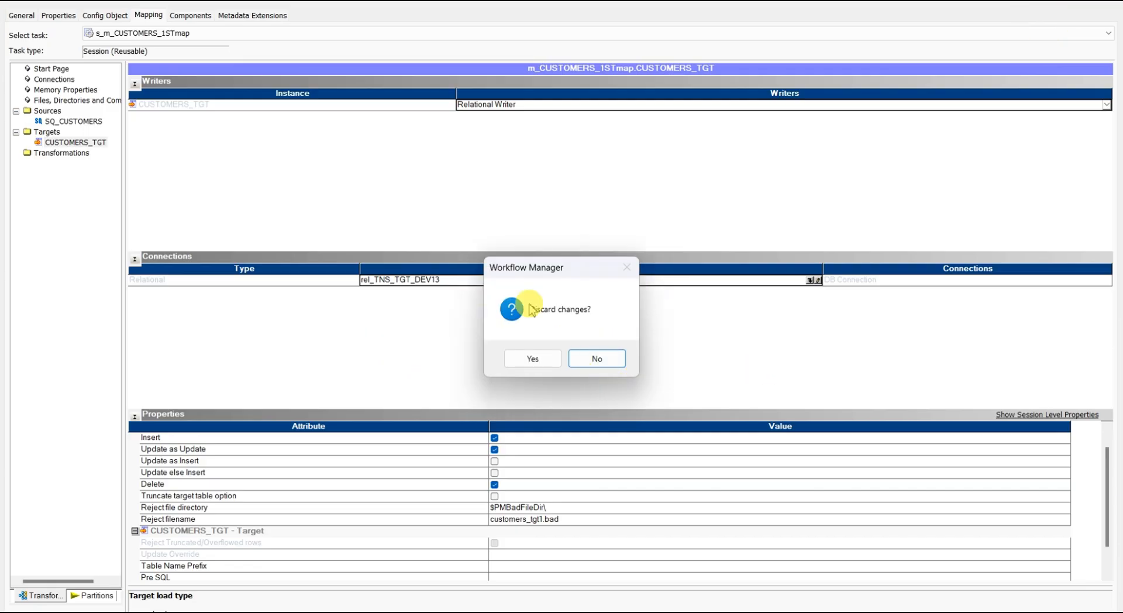
{"action": "left_click", "coordinate": [597, 359]}
Reopen session s_m_CUSTOMERS_1STmap for editing and assign rel_OT_SRC_DEV13 as the database connection of source SQ_CUSTOMERS
{"action": "double_click", "coordinate": [250, 150]}
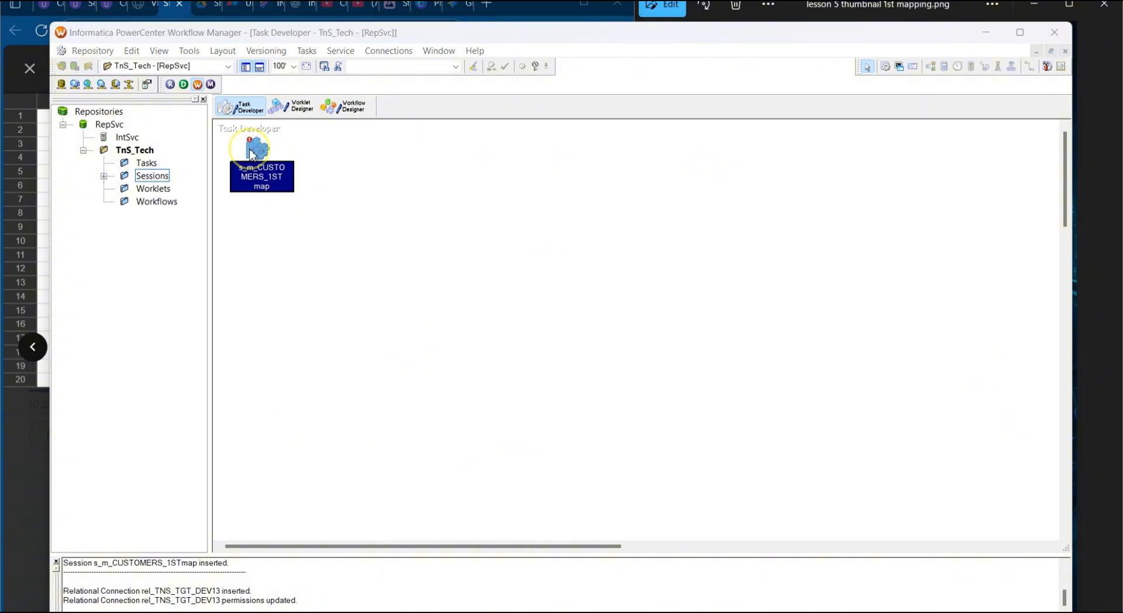
{"action": "left_click", "coordinate": [485, 176]}
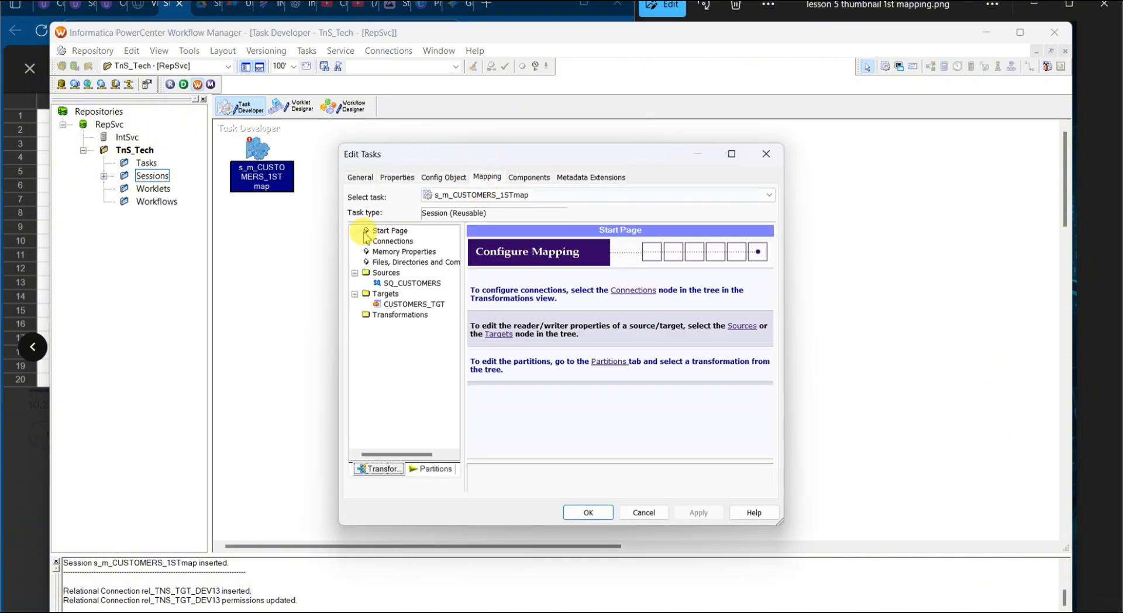
{"action": "left_click", "coordinate": [407, 283]}
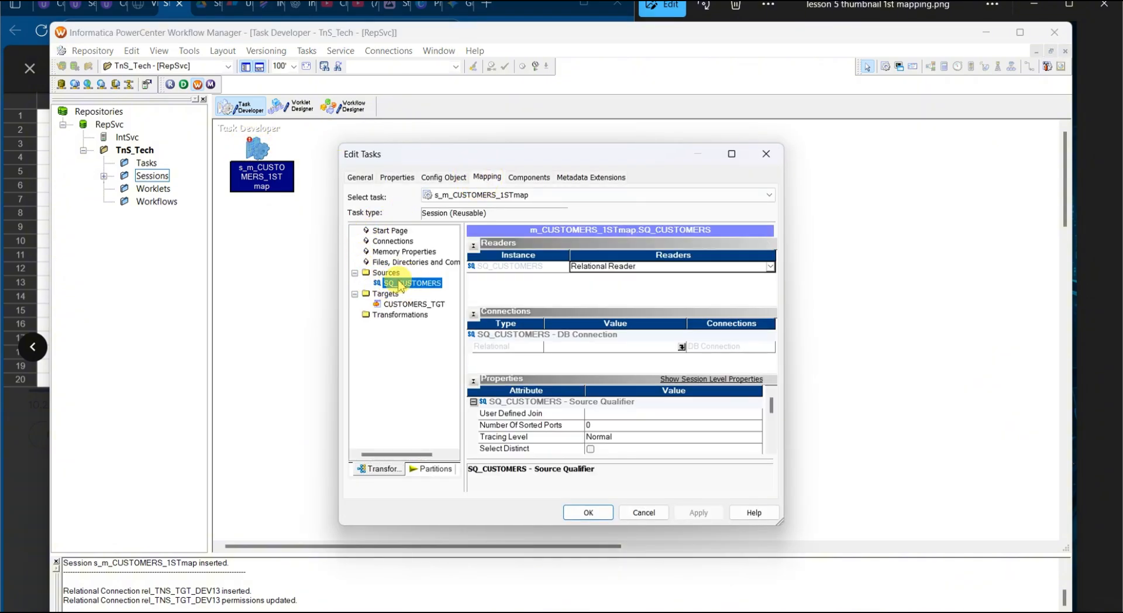
{"action": "left_click", "coordinate": [682, 346]}
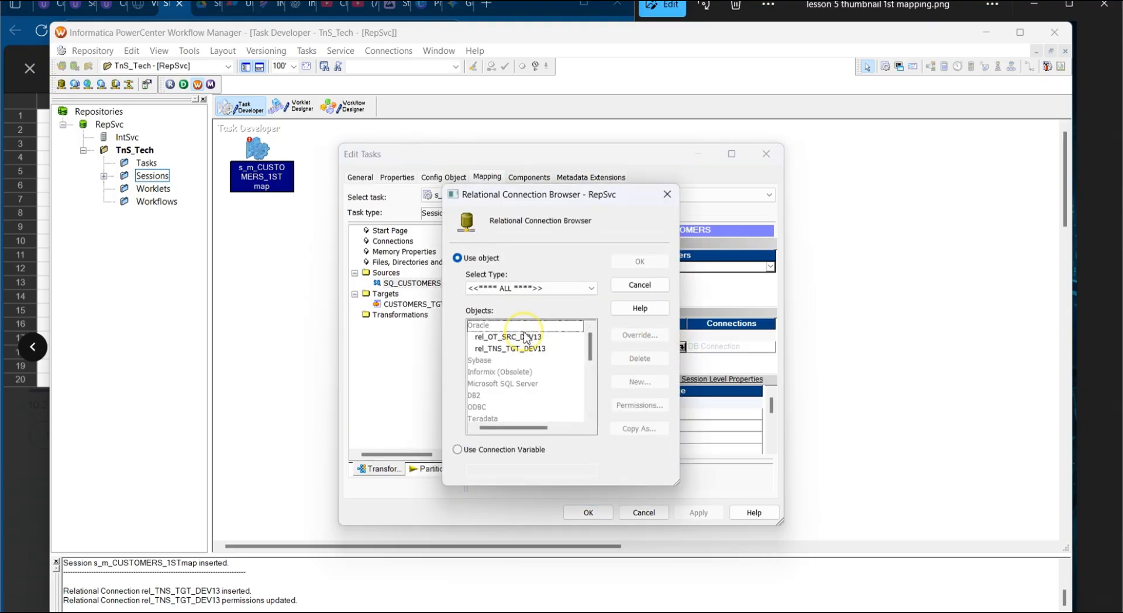
{"action": "left_click", "coordinate": [508, 337]}
{"action": "left_click", "coordinate": [638, 262]}
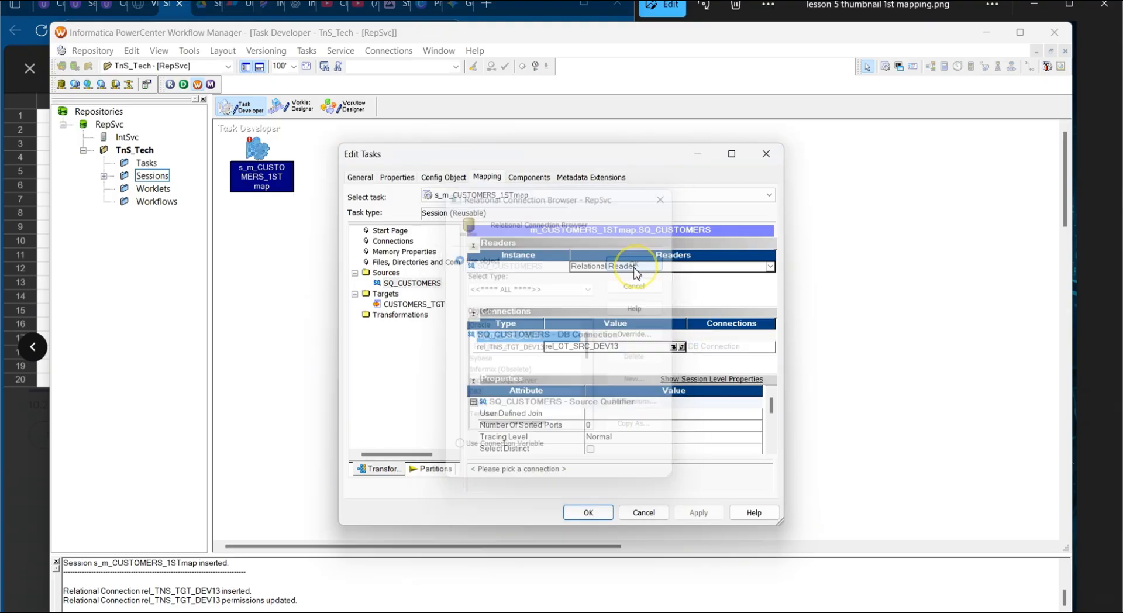
Assign rel_TNS_TGT_DEV13 as the database connection of target CUSTOMERS_TGT and apply the session changes
{"action": "left_click", "coordinate": [412, 304]}
{"action": "left_click", "coordinate": [680, 338]}
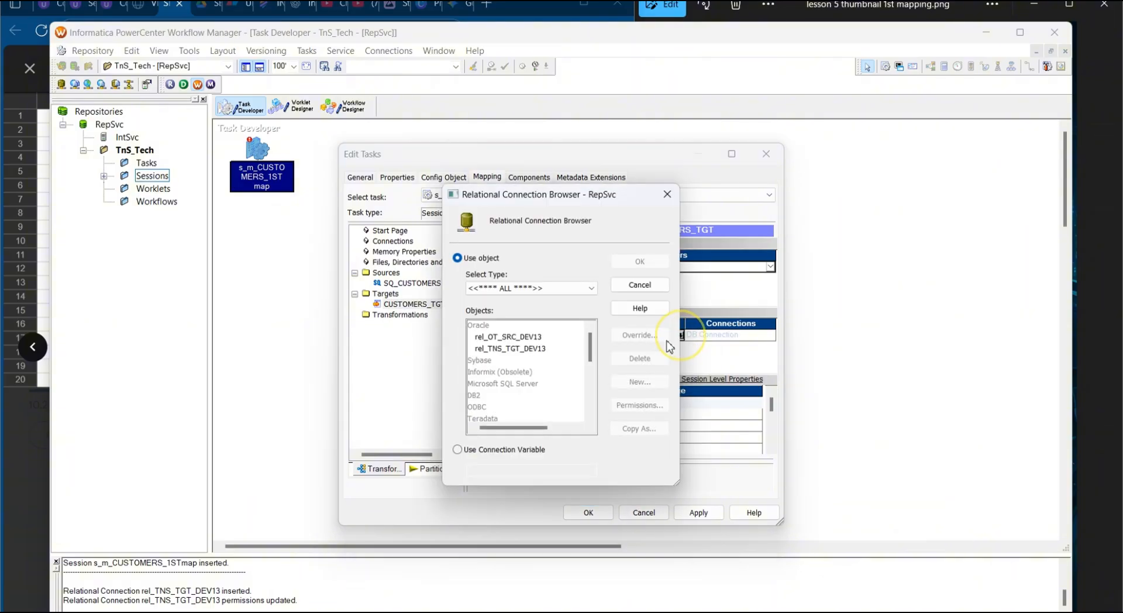
{"action": "left_click", "coordinate": [530, 347]}
{"action": "left_click", "coordinate": [638, 262]}
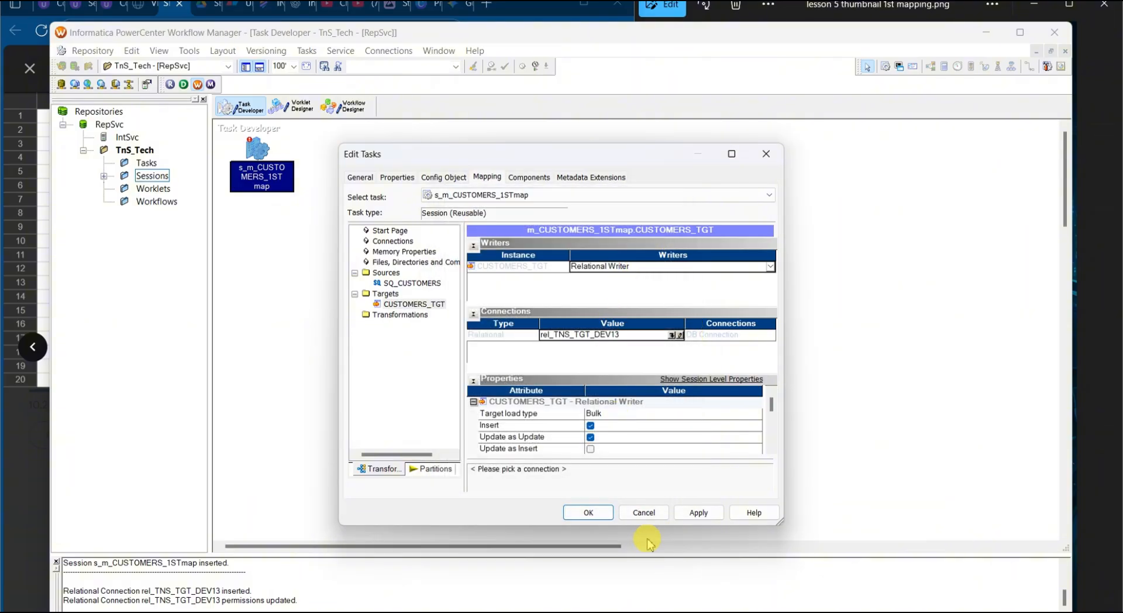
{"action": "left_click", "coordinate": [698, 513]}
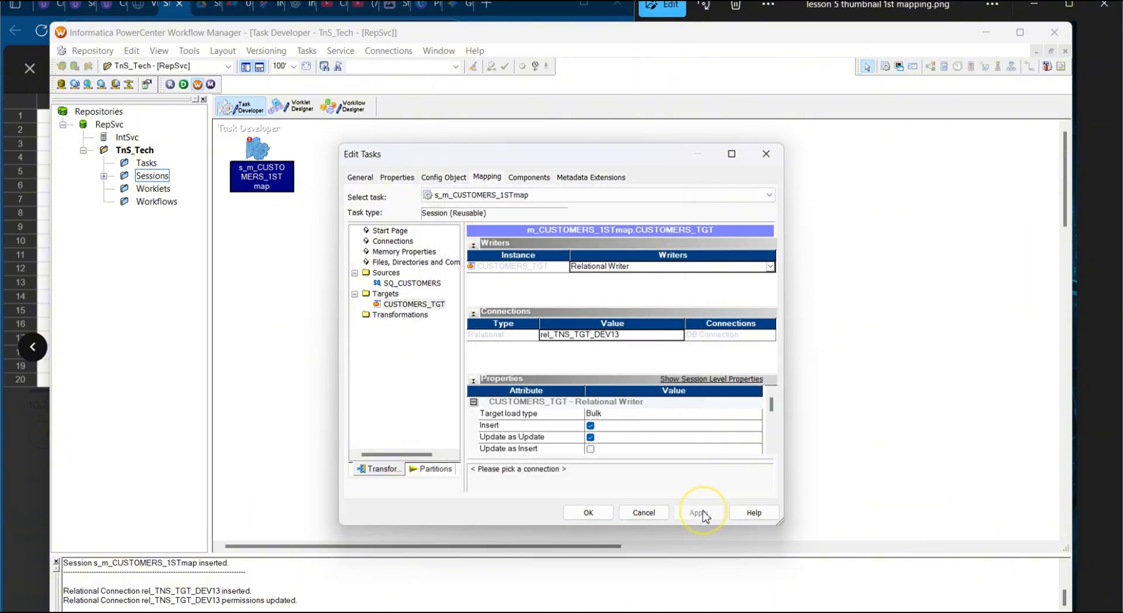
Set the target load type of CUSTOMERS_TGT to Normal, then accept the session edits and save them to the repository
{"action": "left_click", "coordinate": [609, 414]}
{"action": "left_click", "coordinate": [609, 434]}
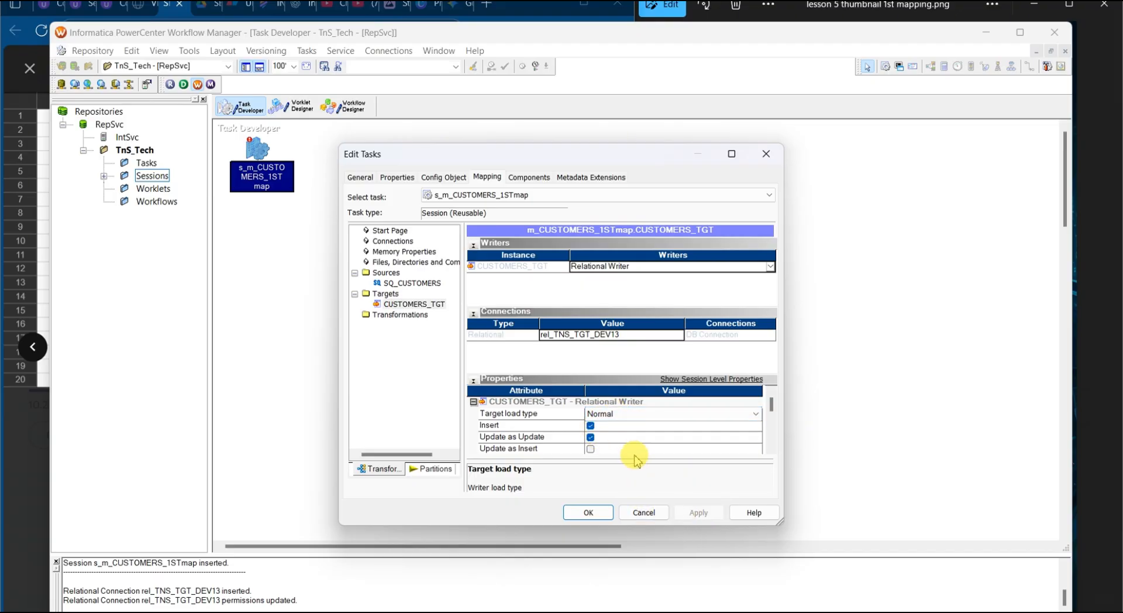
{"action": "left_click", "coordinate": [622, 437]}
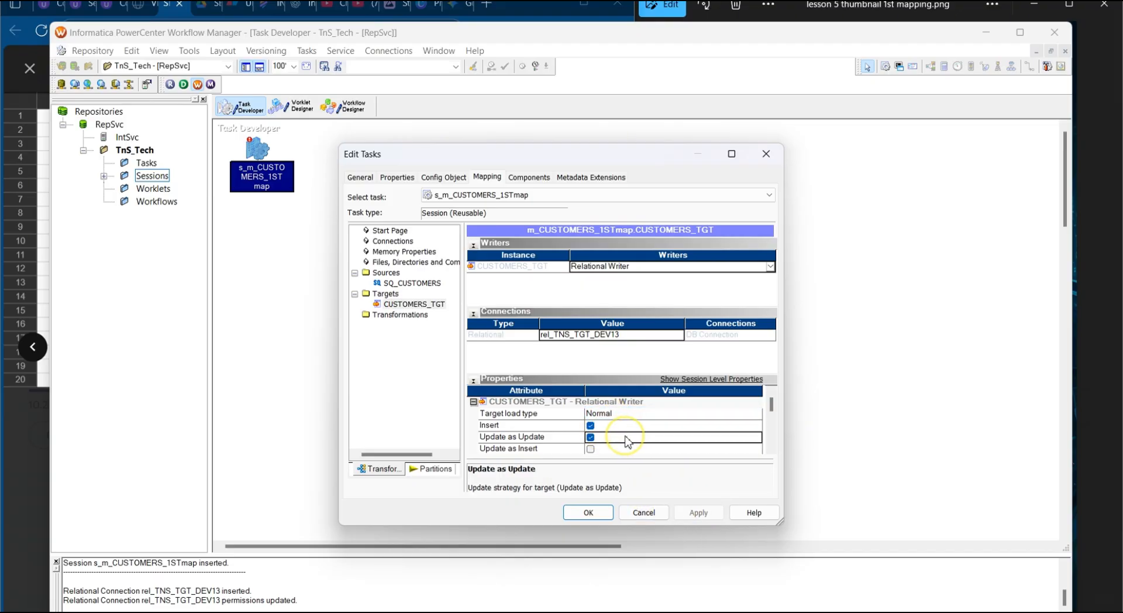
{"action": "left_click", "coordinate": [588, 513]}
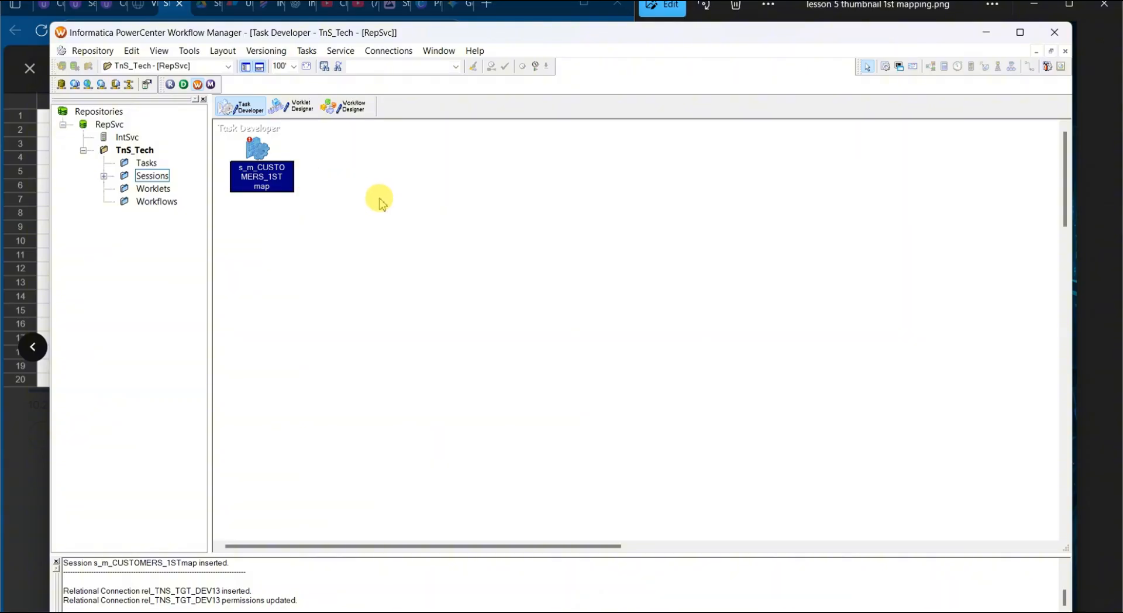
{"action": "key", "text": "ctrl+s"}
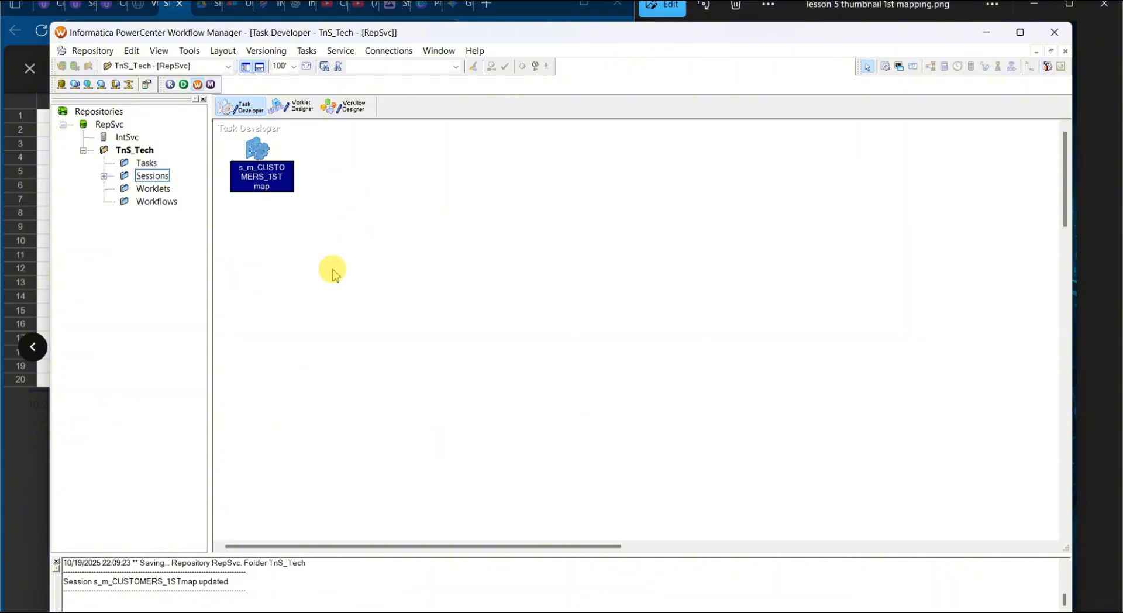
{"action": "left_click_drag", "start_coordinate": [266, 583], "coordinate": [287, 550]}
{"action": "left_click", "coordinate": [269, 226]}
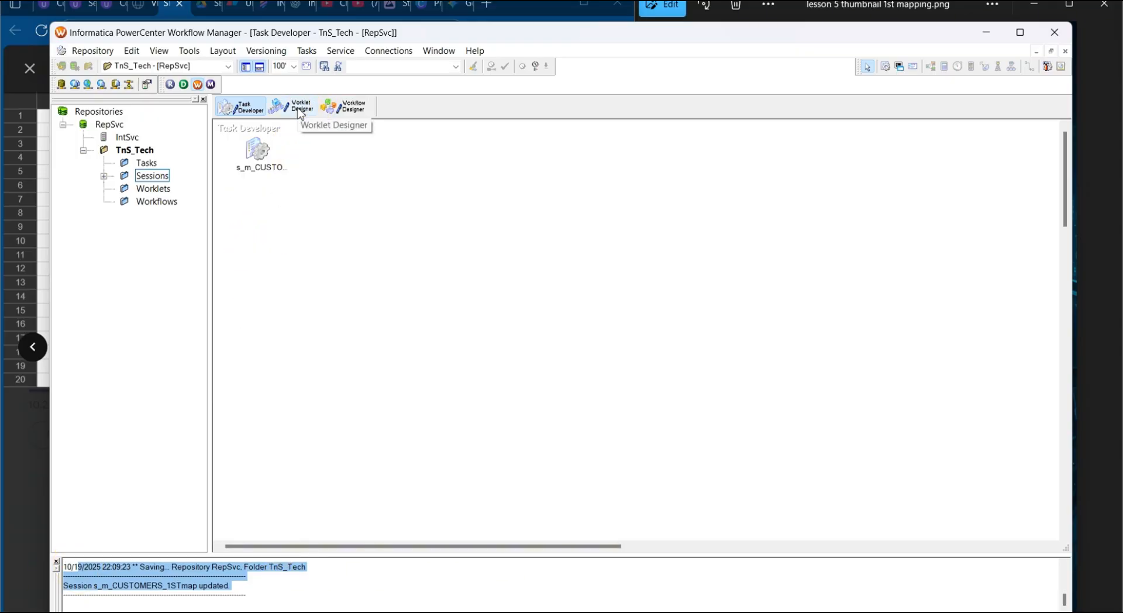
Create a workflow named wf_s_m_CUSTOMERS_1STmap in the Workflow Designer, keeping the default integration service IntSvc
{"action": "left_click", "coordinate": [344, 107]}
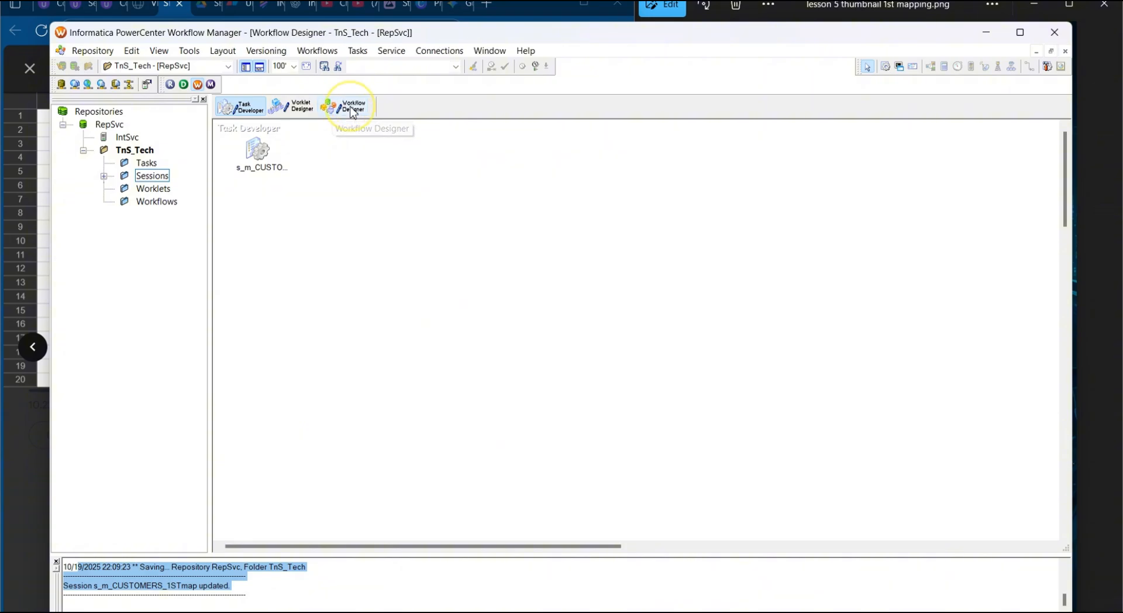
{"action": "left_click", "coordinate": [105, 176]}
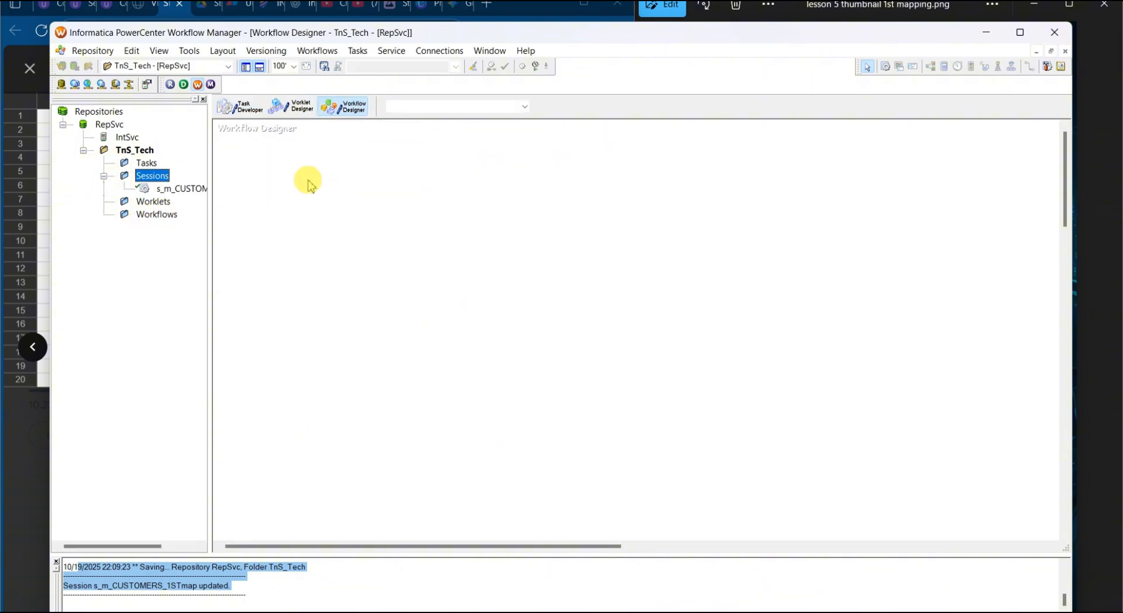
{"action": "left_click", "coordinate": [309, 51]}
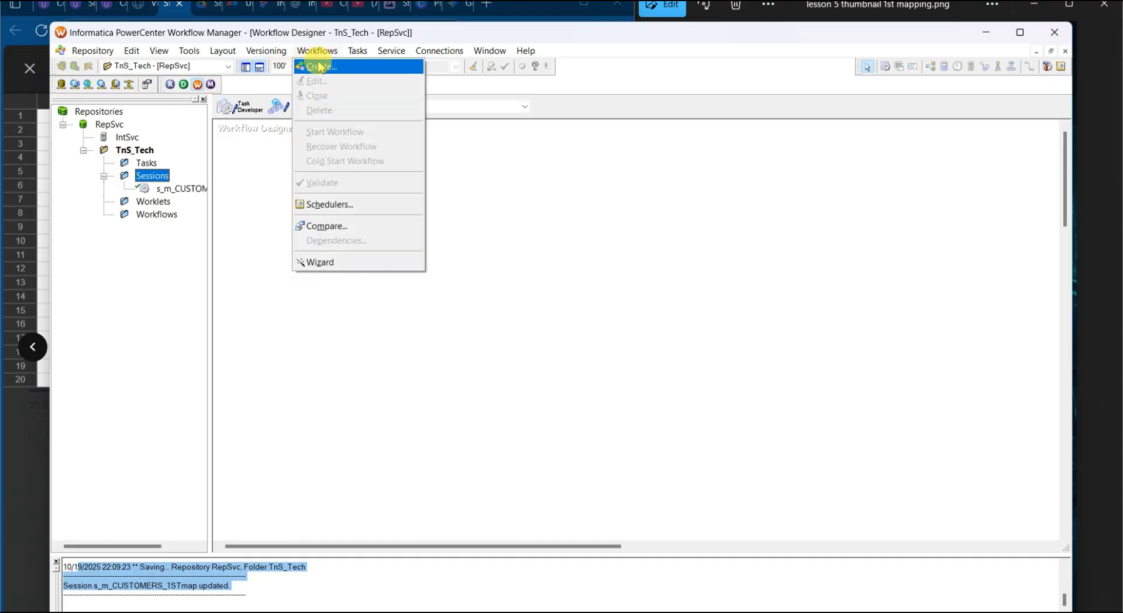
{"action": "left_click", "coordinate": [319, 66]}
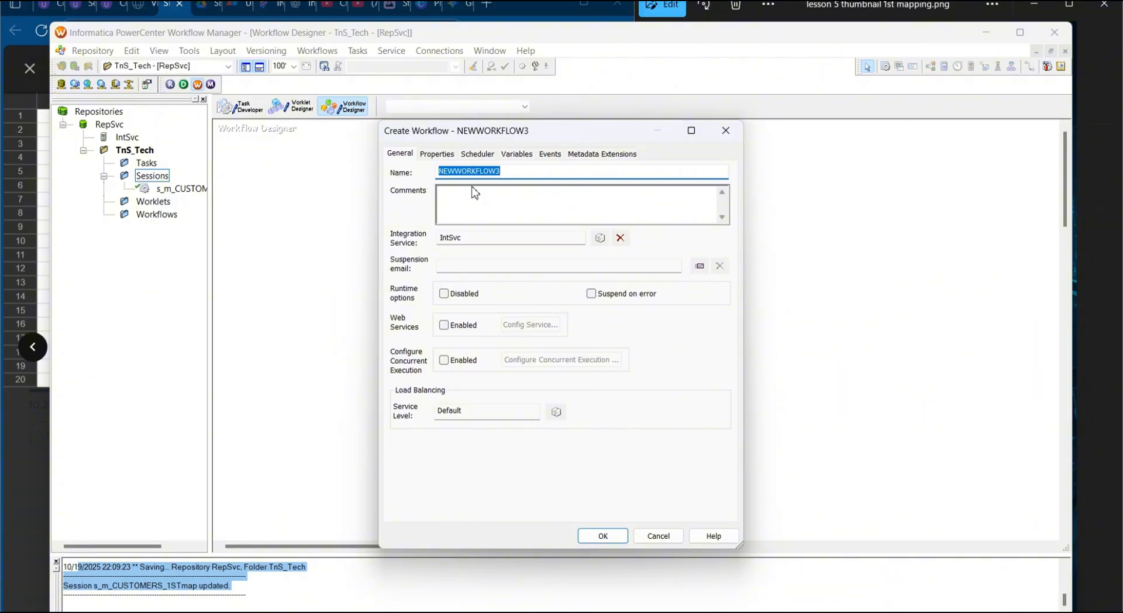
{"action": "type", "text": "wf"}
{"action": "type", "text": "_s_m_"}
{"action": "key", "text": "Caps_Lock"}
{"action": "type", "text": "CUSTOM"}
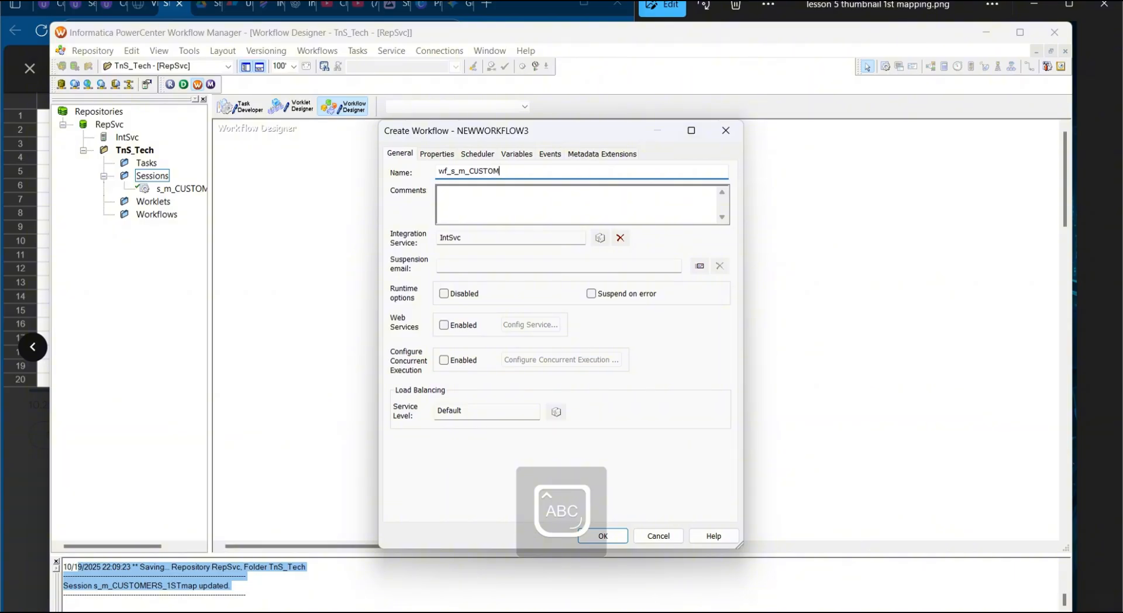
{"action": "type", "text": "ERS_1ST"}
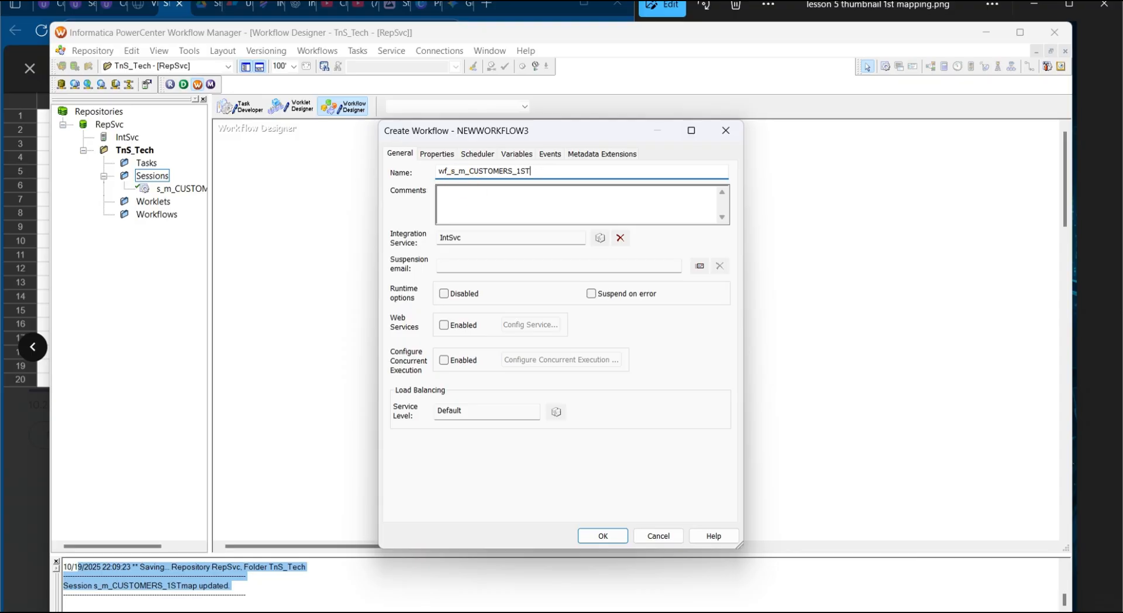
{"action": "key", "text": "Caps_Lock"}
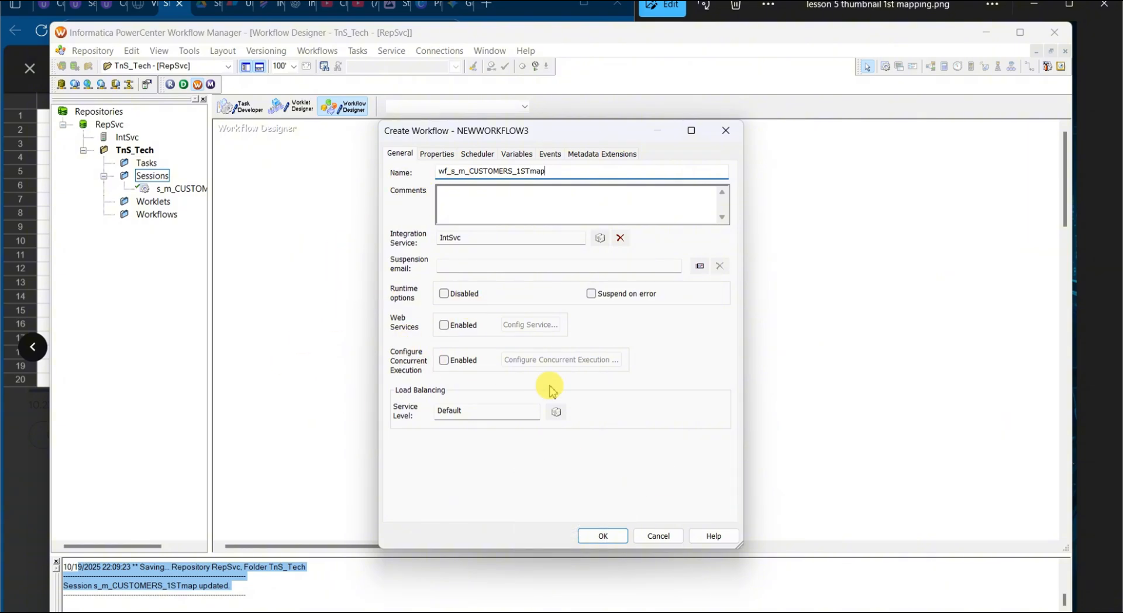
{"action": "left_click", "coordinate": [593, 542]}
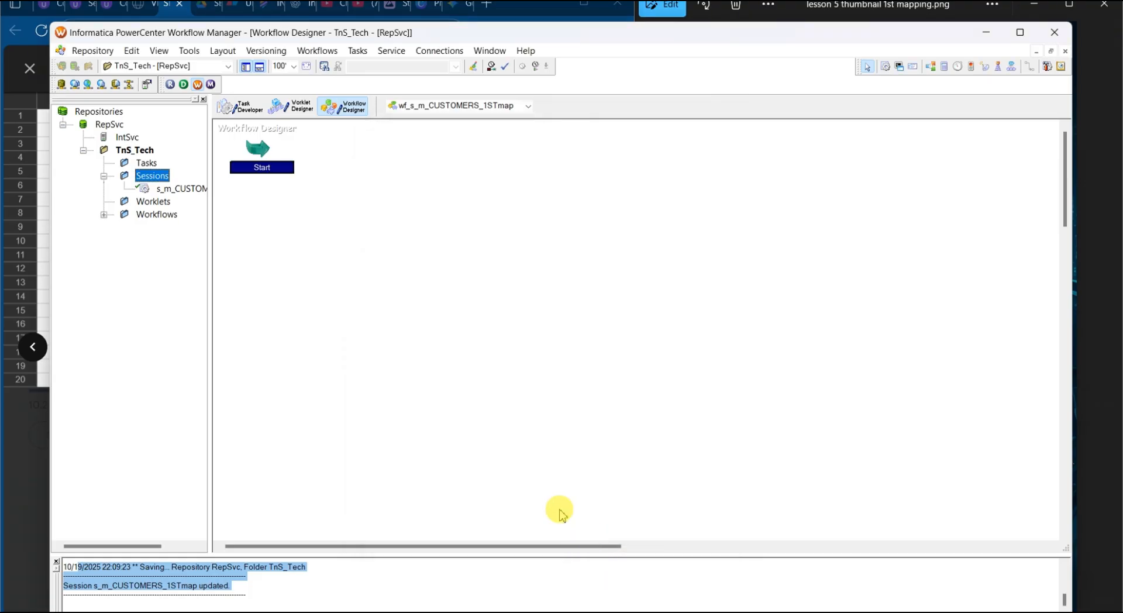
Add session s_m_CUSTOMERS_1STmap to the workflow and link the Start task to it, repositioning Start on the canvas
{"action": "left_click_drag", "start_coordinate": [261, 146], "coordinate": [269, 181]}
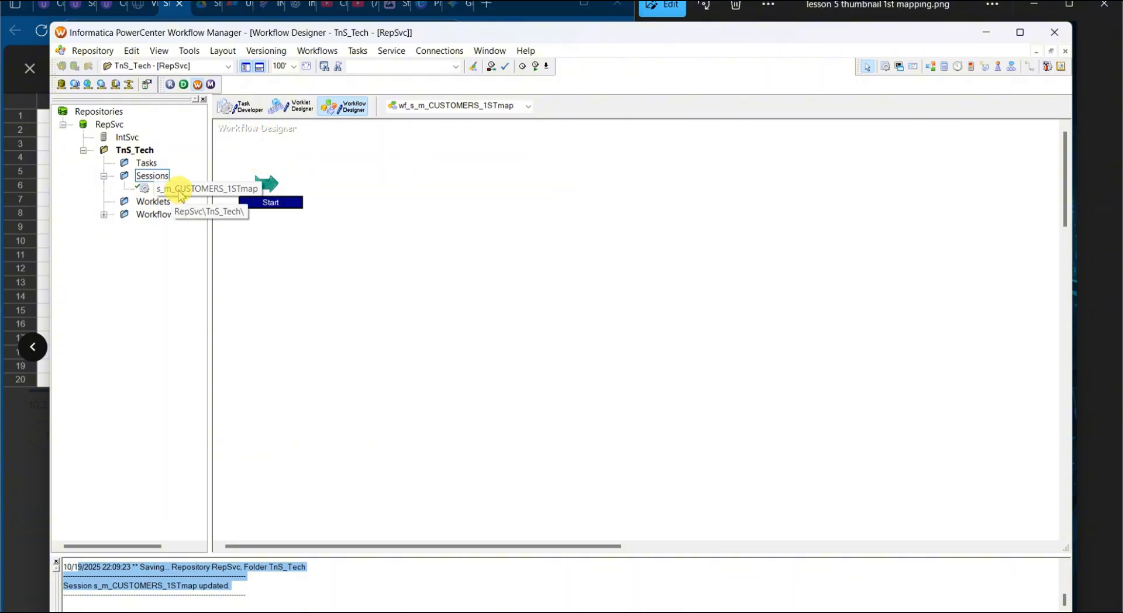
{"action": "left_click_drag", "start_coordinate": [178, 192], "coordinate": [498, 202]}
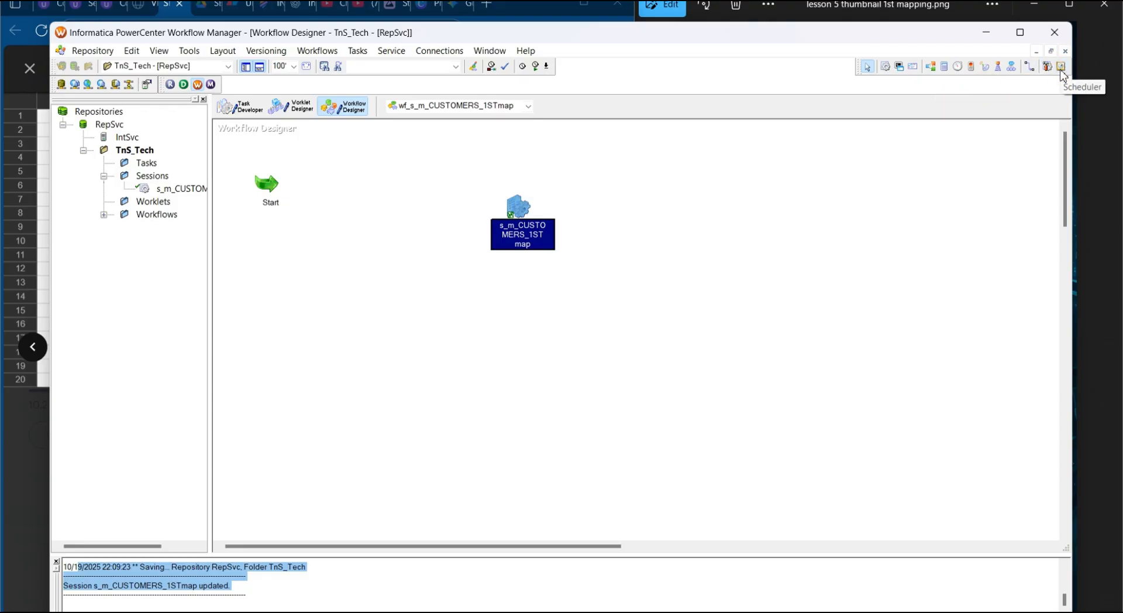
{"action": "left_click", "coordinate": [1027, 67]}
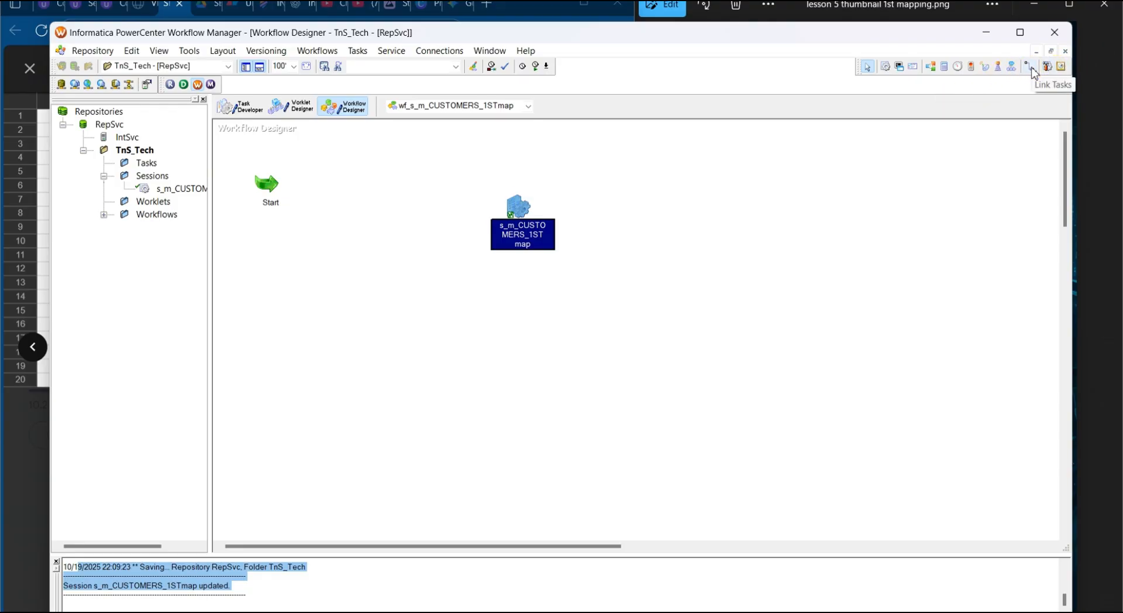
{"action": "left_click", "coordinate": [1029, 69]}
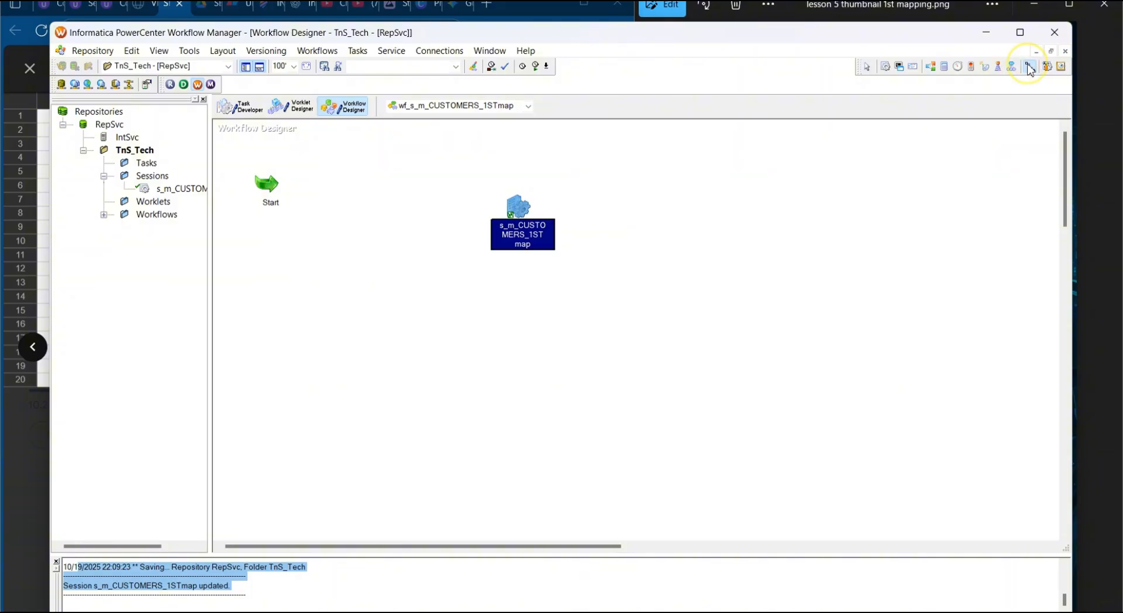
{"action": "left_click_drag", "start_coordinate": [268, 183], "coordinate": [511, 214]}
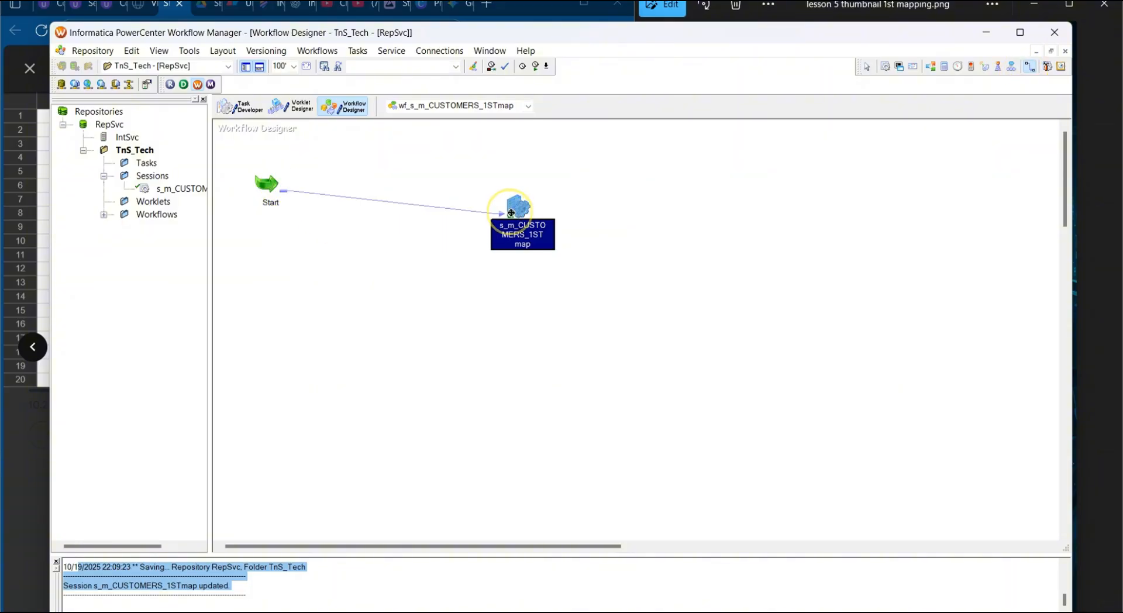
{"action": "left_click_drag", "start_coordinate": [267, 186], "coordinate": [338, 228]}
Save workflow wf_s_m_CUSTOMERS_1STmap to the repository and start it
{"action": "key", "text": "ctrl+s"}
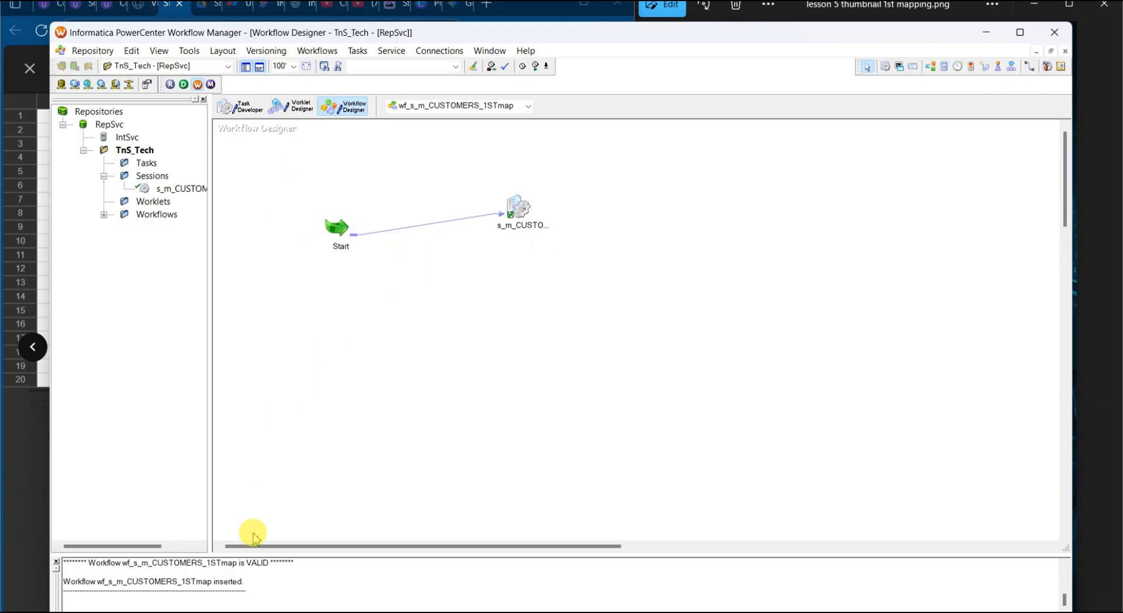
{"action": "left_click_drag", "start_coordinate": [266, 581], "coordinate": [320, 583]}
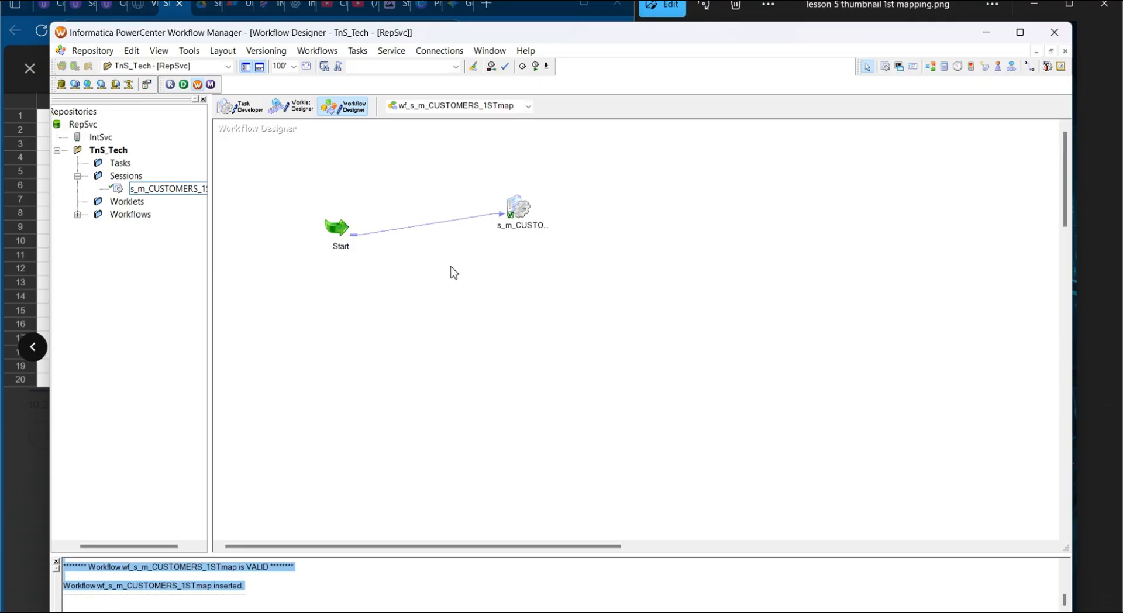
{"action": "right_click", "coordinate": [448, 267]}
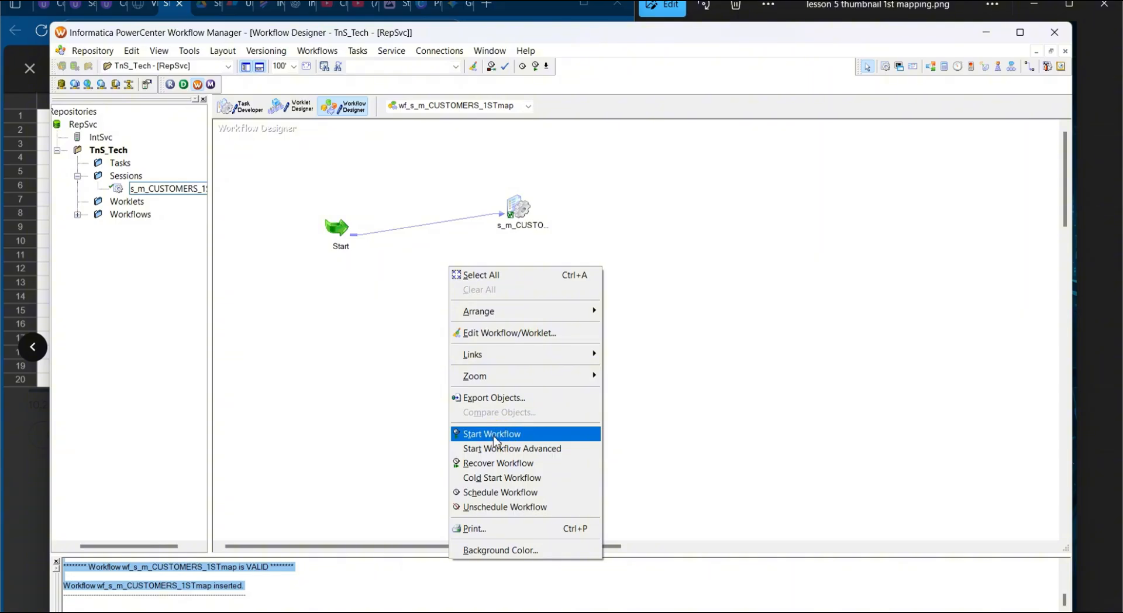
{"action": "left_click", "coordinate": [494, 438]}
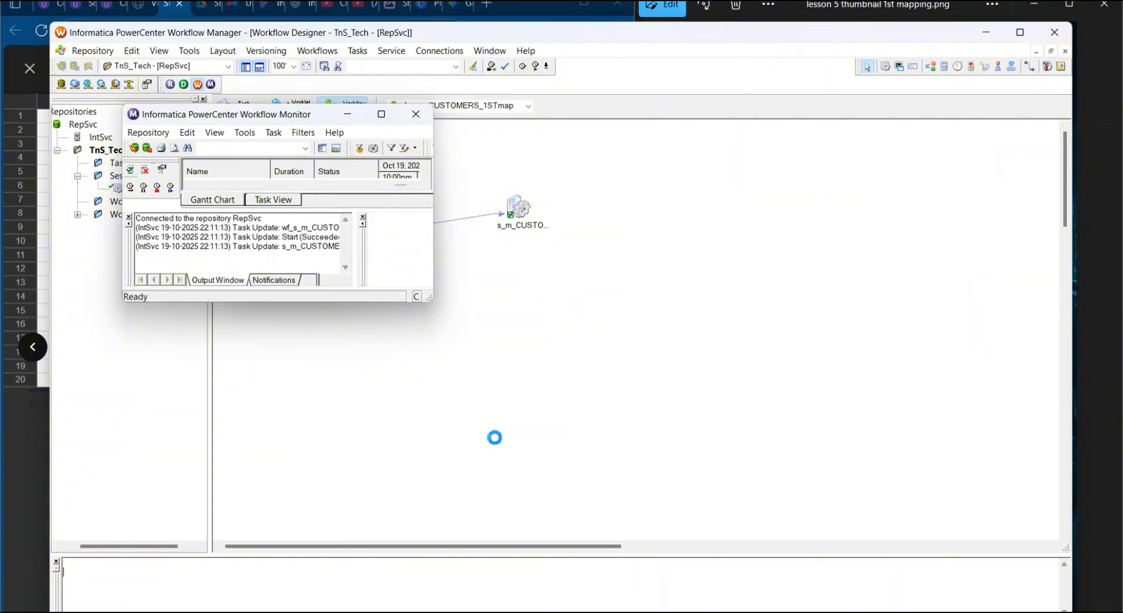
Examine the s_m_CUSTOMERS_1STmap run in the Workflow Monitor's Task View, showing its run properties in an enlarged details area
{"action": "left_click", "coordinate": [381, 114]}
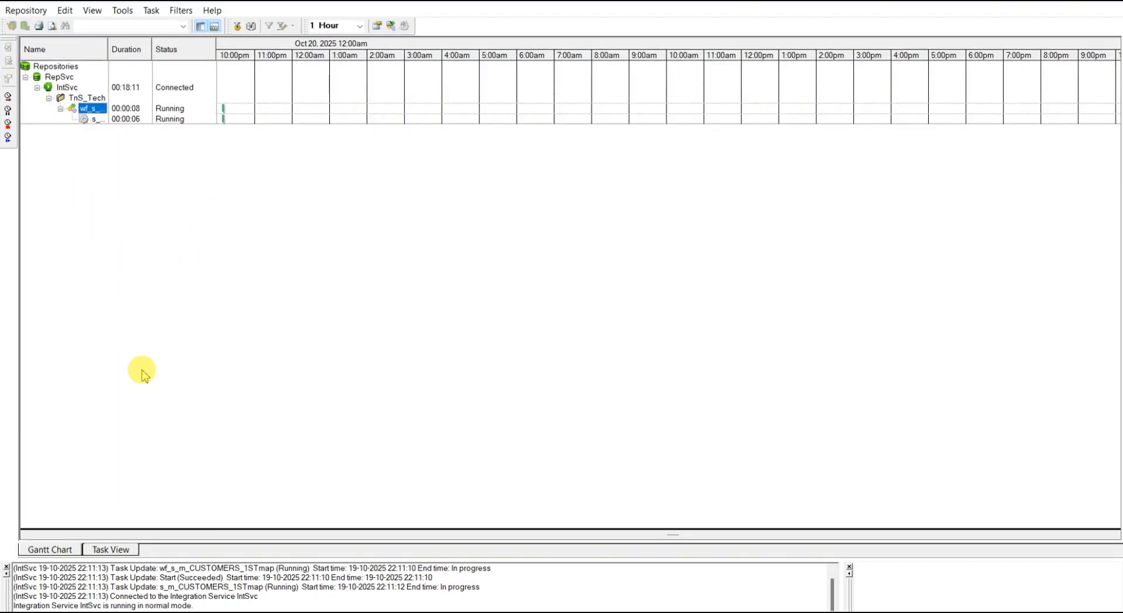
{"action": "left_click", "coordinate": [112, 549]}
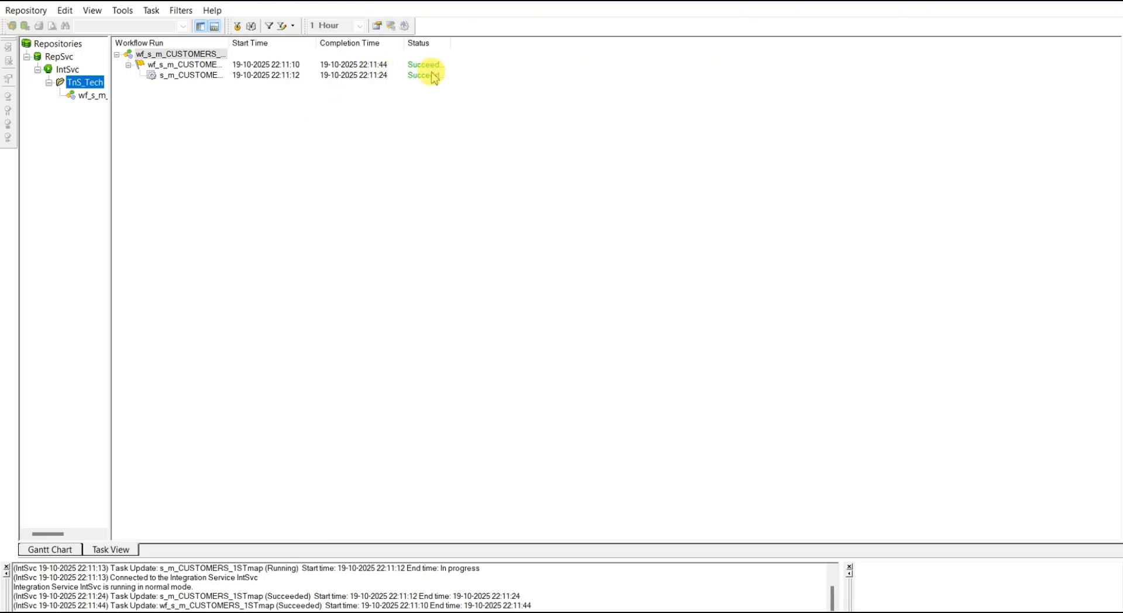
{"action": "left_click", "coordinate": [164, 77]}
{"action": "right_click", "coordinate": [164, 77]}
{"action": "left_click", "coordinate": [234, 265]}
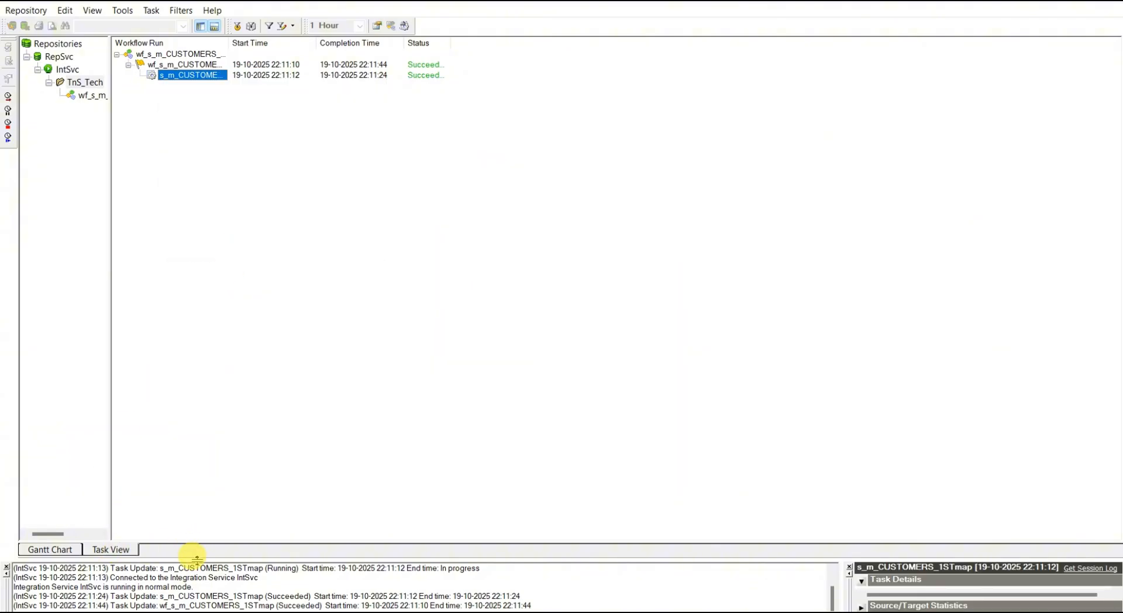
{"action": "left_click_drag", "start_coordinate": [197, 559], "coordinate": [220, 411]}
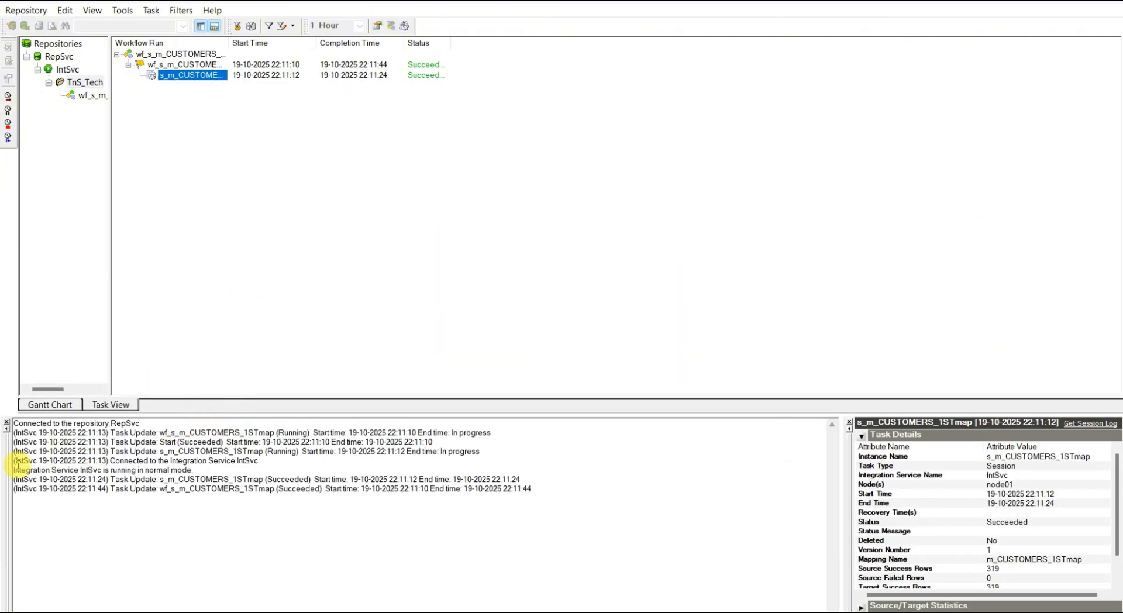
{"action": "left_click", "coordinate": [6, 422]}
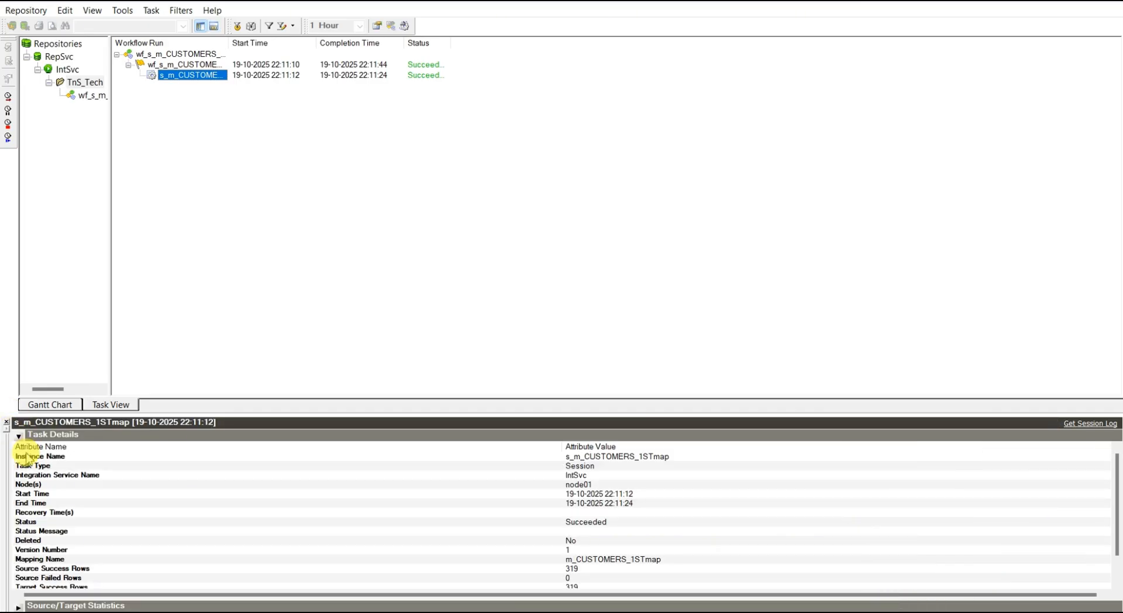
Examine the session run's source/target statistics for CUSTOMERS_TGT and SQ_CUSTOMERS, collapsing the task details
{"action": "left_click", "coordinate": [18, 436]}
{"action": "left_click", "coordinate": [18, 447]}
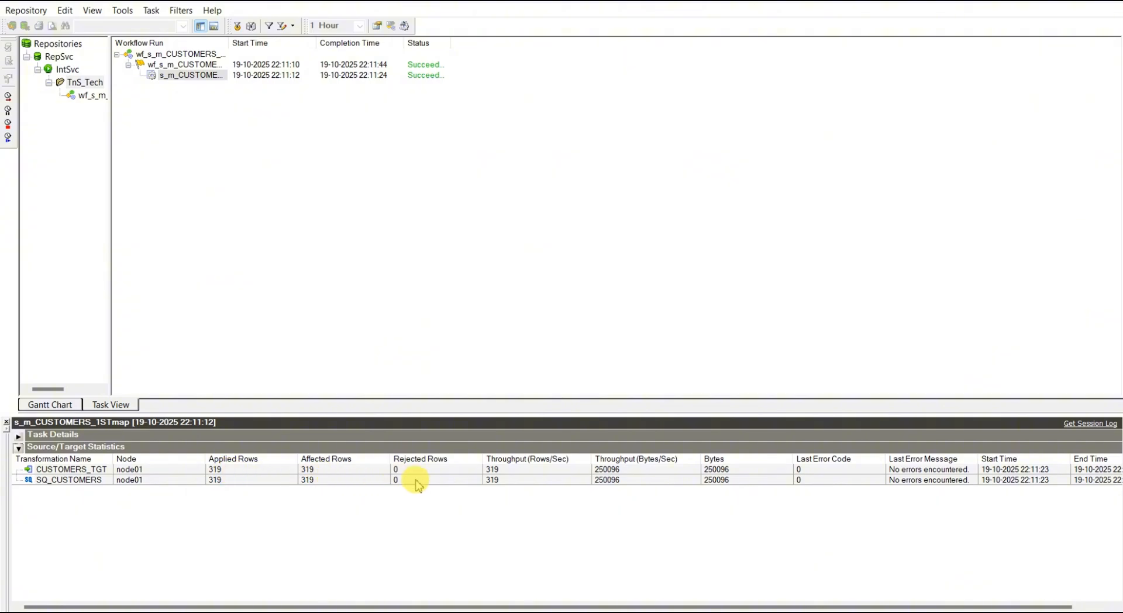
{"action": "left_click", "coordinate": [505, 469]}
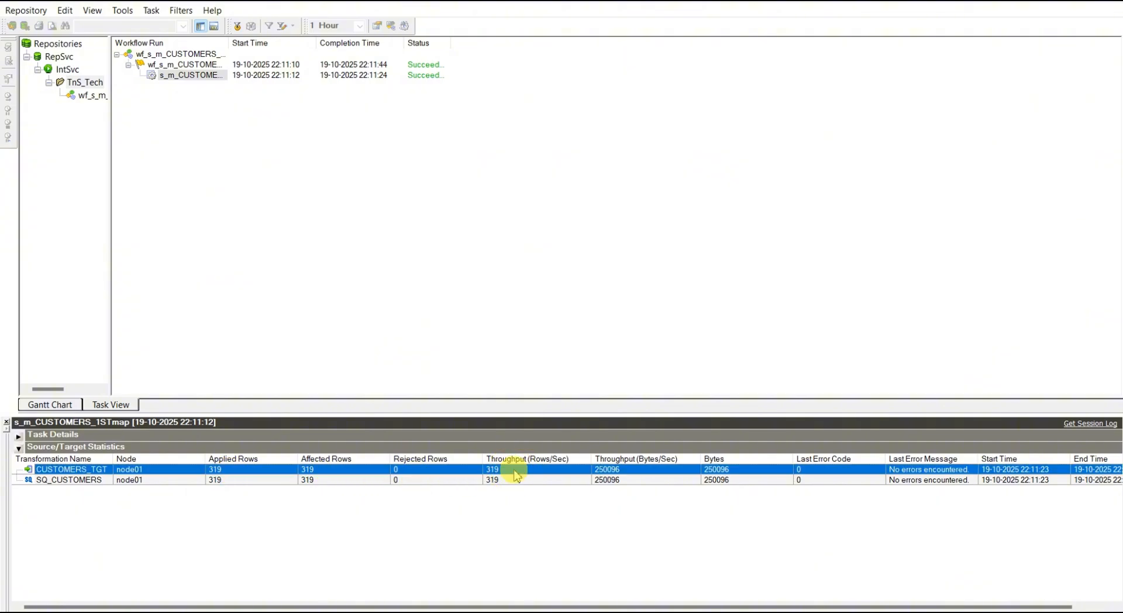
{"action": "left_click", "coordinate": [515, 480]}
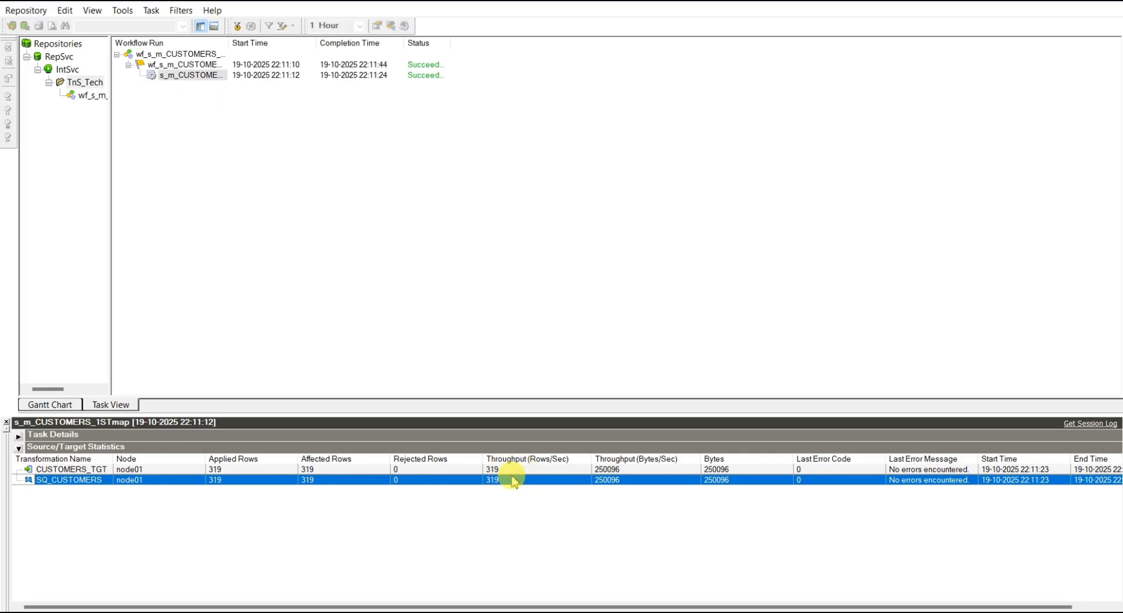
{"action": "left_click", "coordinate": [467, 485]}
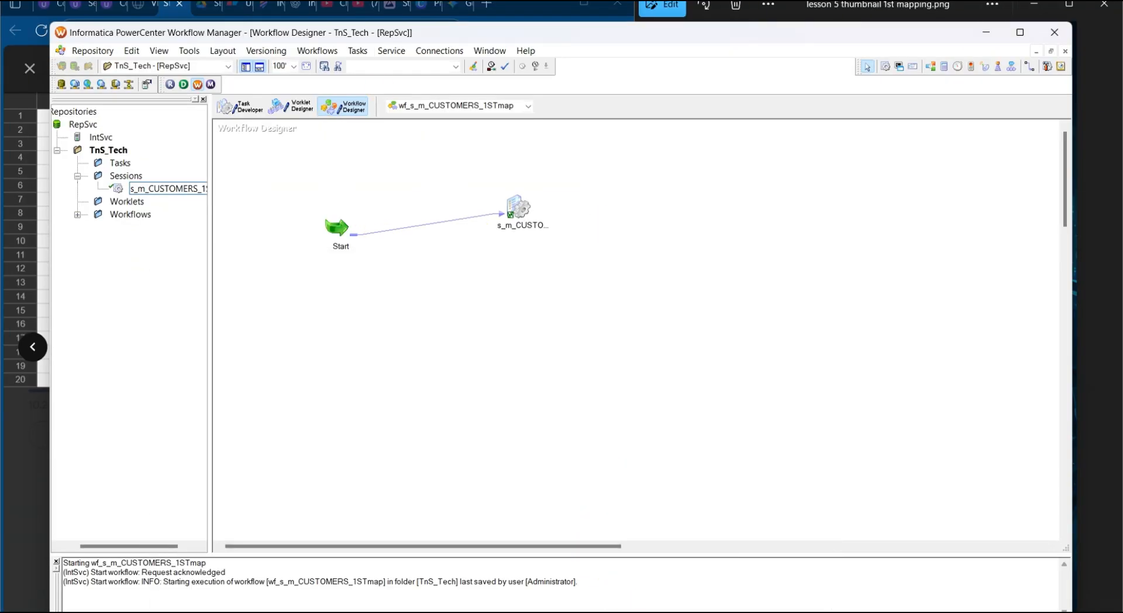
Switch to Oracle SQL Developer and rerun the query select * from customers_tgt; in the TNS_TGT_DEV13 worksheet
{"action": "left_click", "coordinate": [445, 596]}
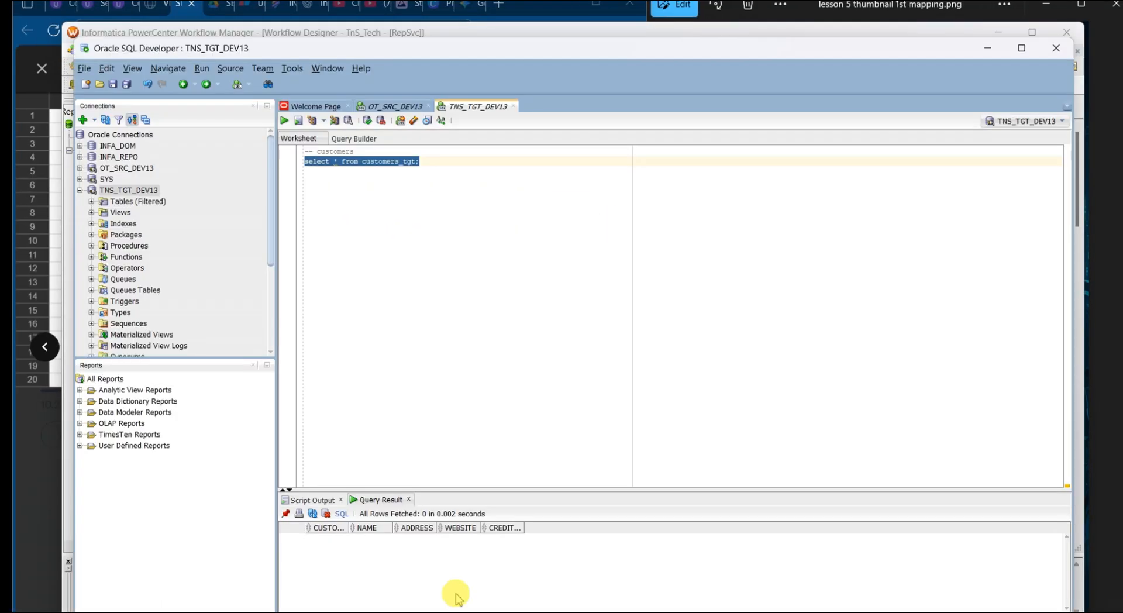
{"action": "left_click", "coordinate": [416, 161]}
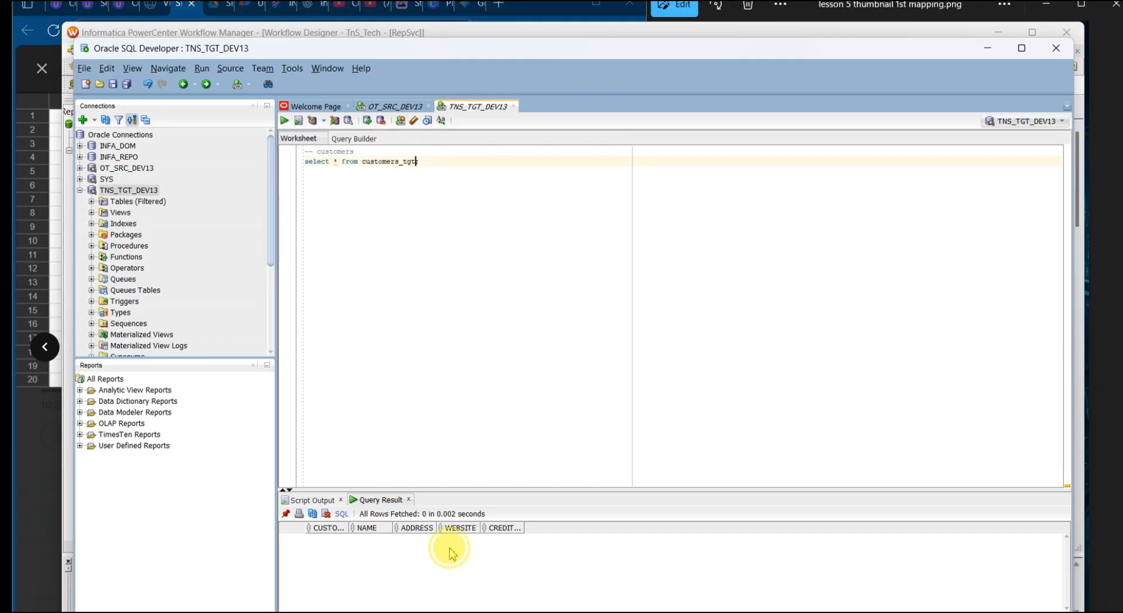
{"action": "left_click_drag", "start_coordinate": [419, 161], "coordinate": [288, 169]}
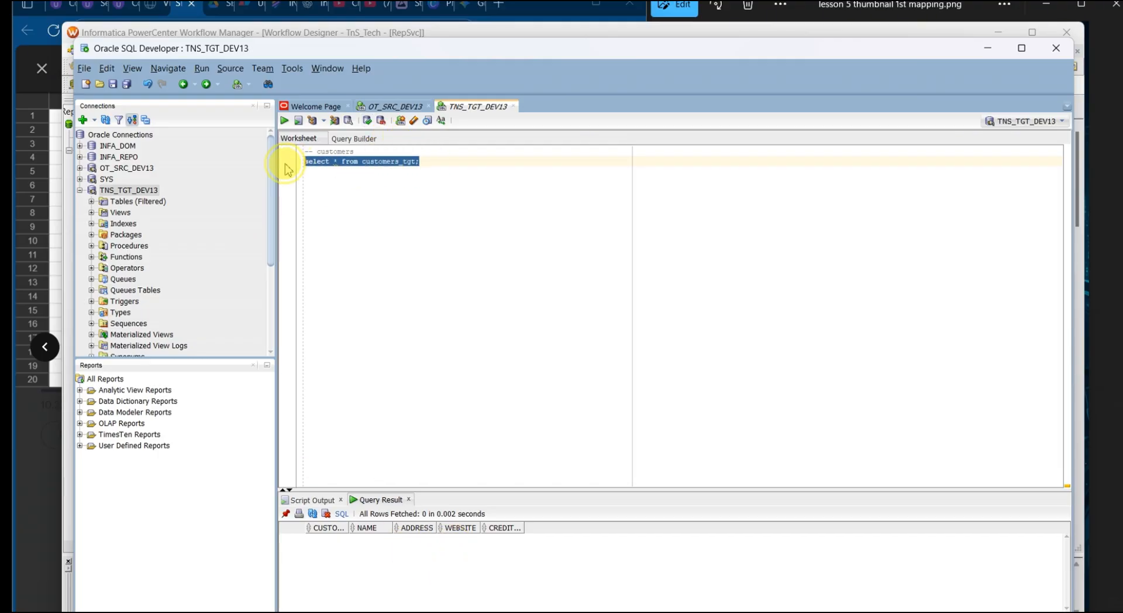
{"action": "left_click", "coordinate": [285, 123]}
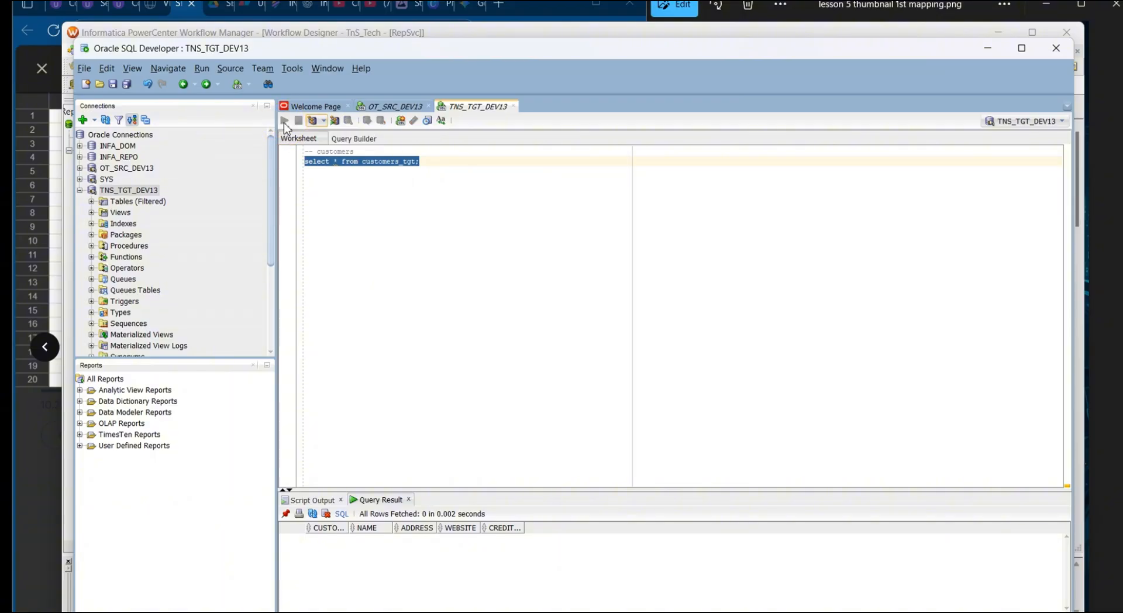
{"action": "left_click", "coordinate": [389, 551]}
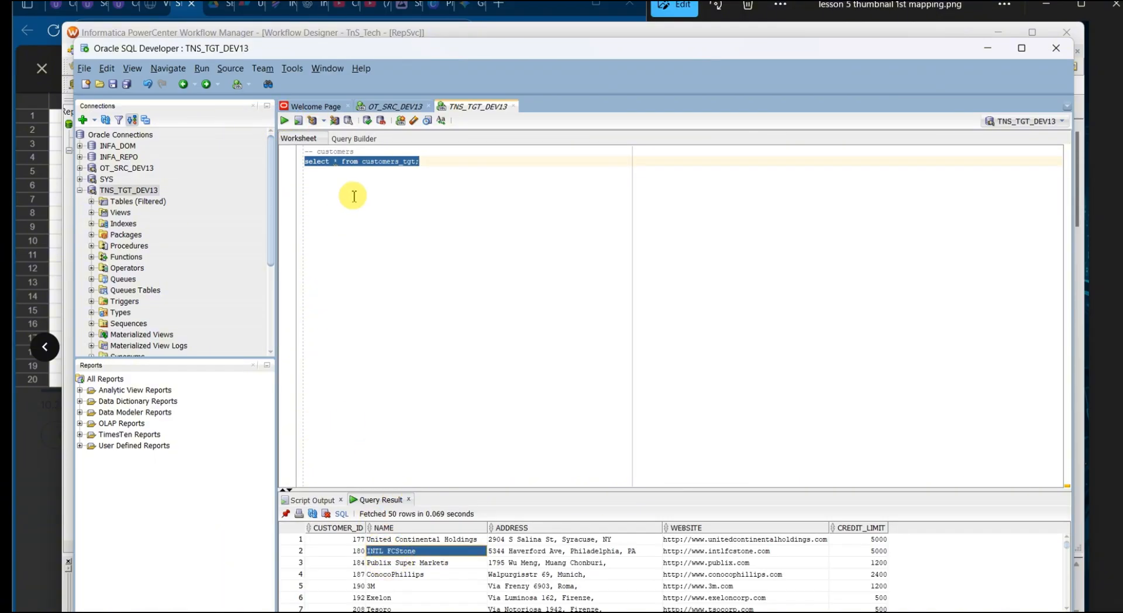
Add the query select count(*) from customers_tgt; below the existing one in the TNS_TGT_DEV13 worksheet and run it
{"action": "left_click", "coordinate": [398, 106]}
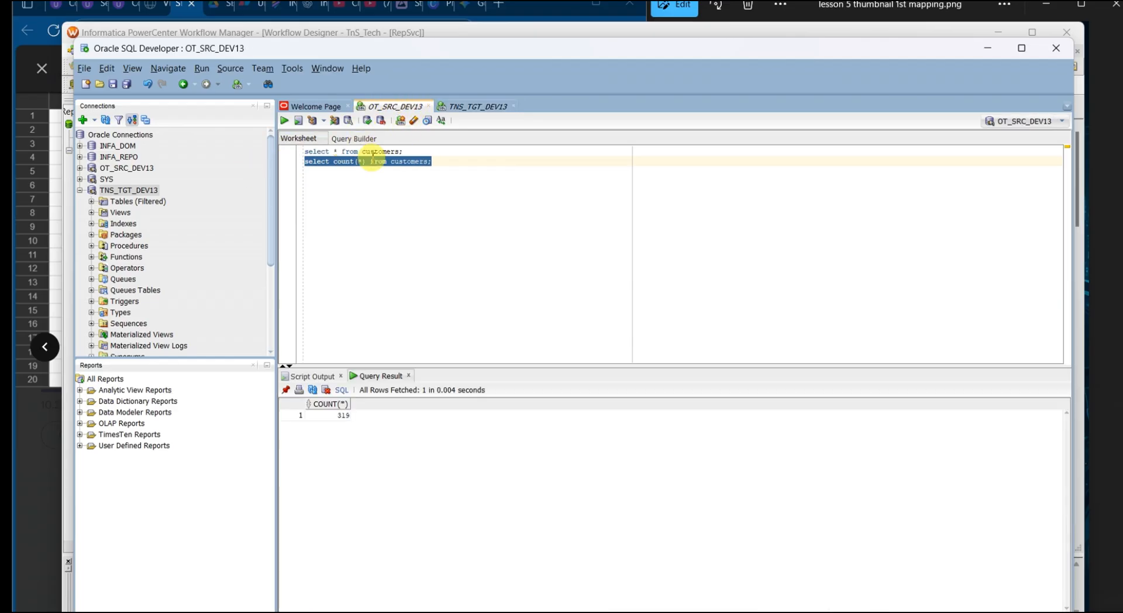
{"action": "left_click", "coordinate": [488, 106]}
{"action": "left_click", "coordinate": [435, 163]}
{"action": "key", "text": "Return"}
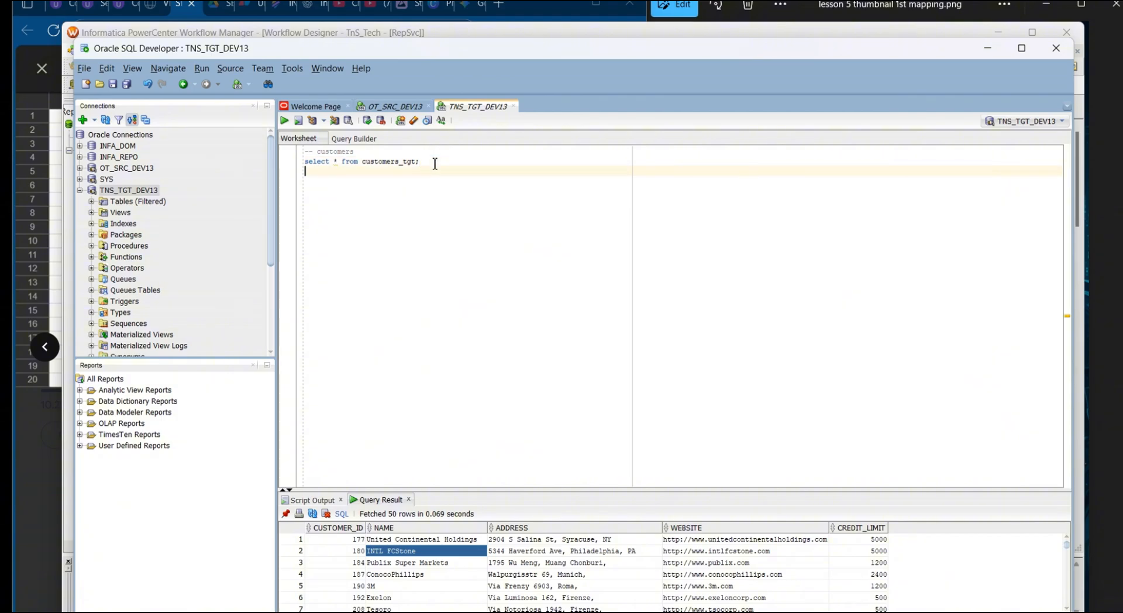
{"action": "type", "text": "select count(*) from customers;"}
{"action": "key", "text": "shift+Home"}
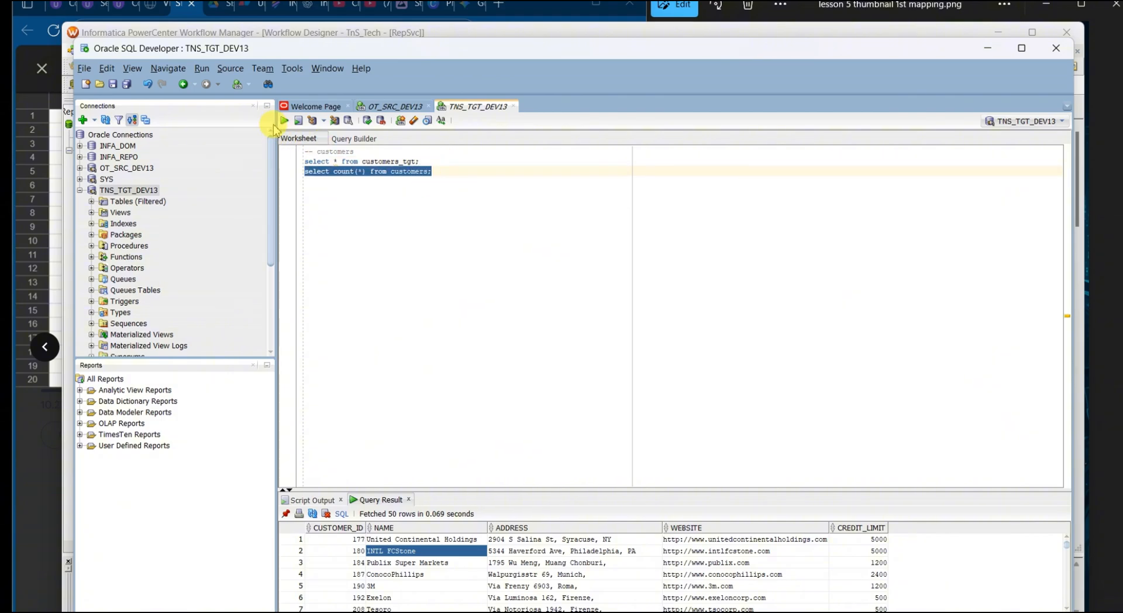
{"action": "left_click", "coordinate": [430, 177]}
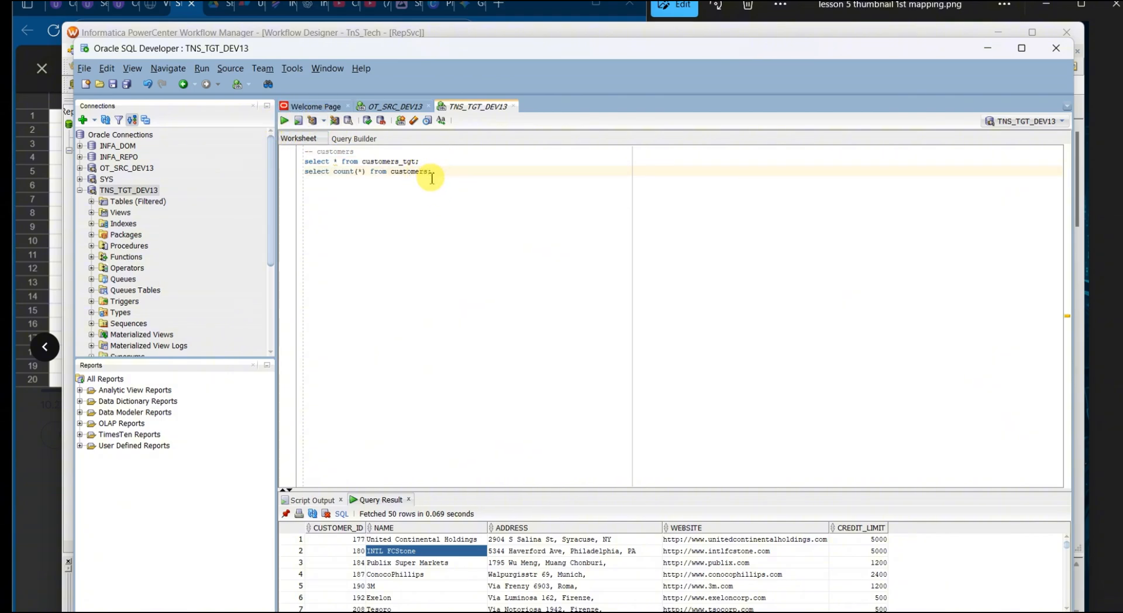
{"action": "type", "text": "_tgt"}
{"action": "key", "text": "shift+Home"}
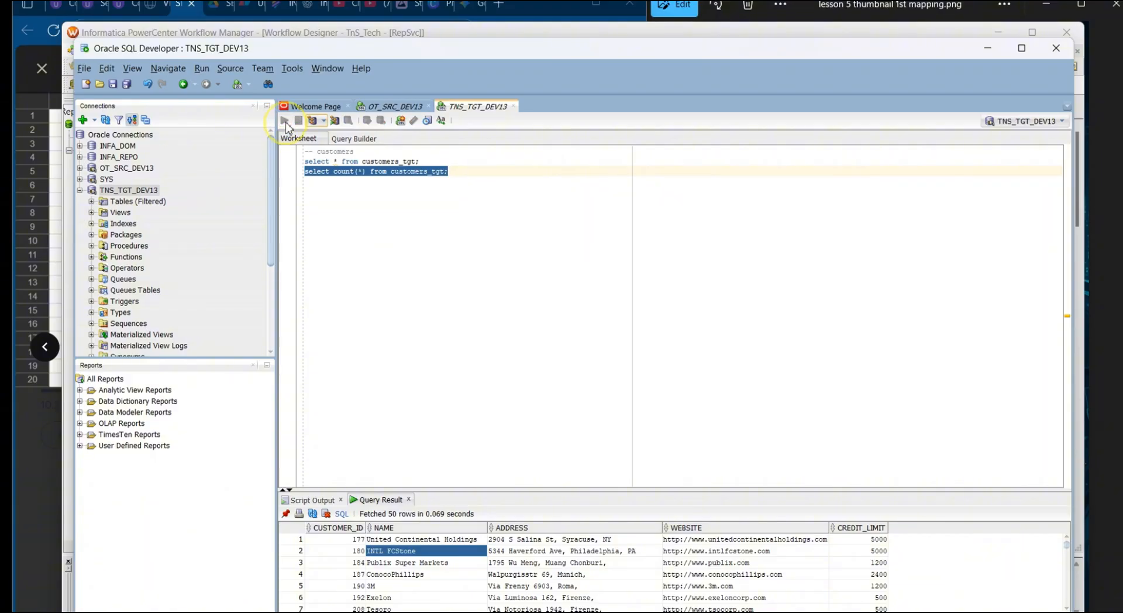
{"action": "left_click", "coordinate": [284, 121]}
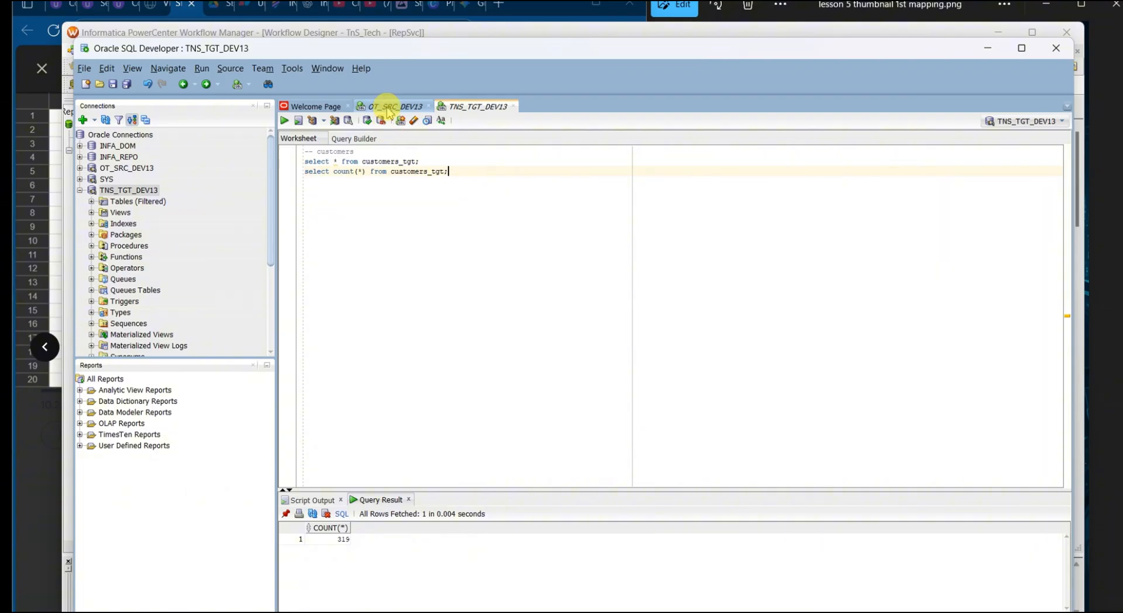
Add the query select * from orders; below the customers queries in the OT_SRC_DEV13 worksheet and run it
{"action": "left_click", "coordinate": [389, 106]}
{"action": "left_click", "coordinate": [447, 168]}
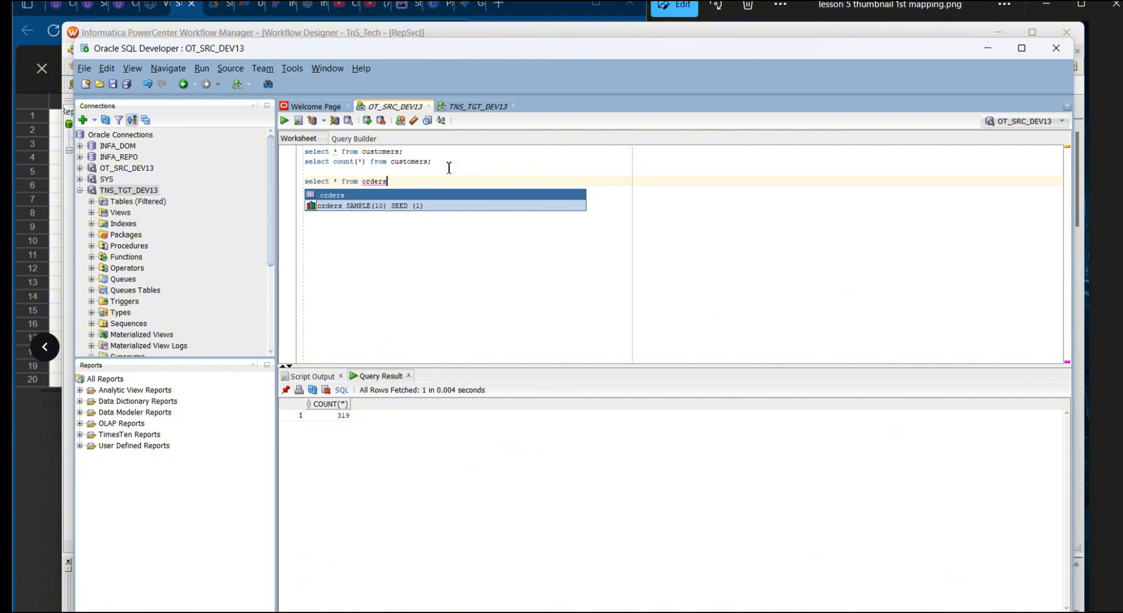
{"action": "key", "text": "Return"}
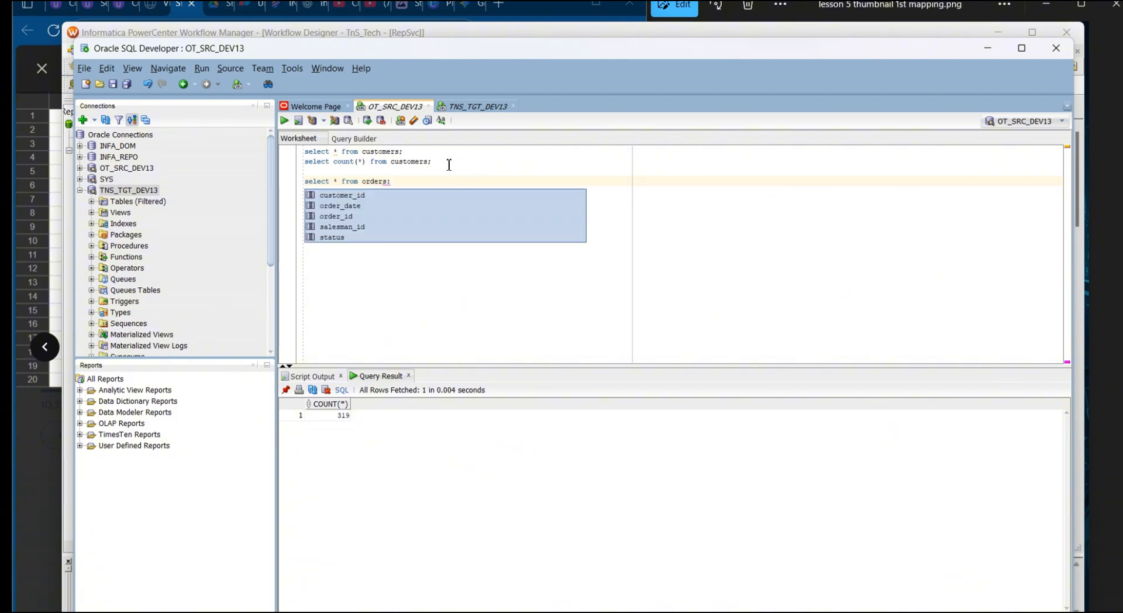
{"action": "key", "text": "Escape"}
{"action": "key", "text": "ctrl+Return"}
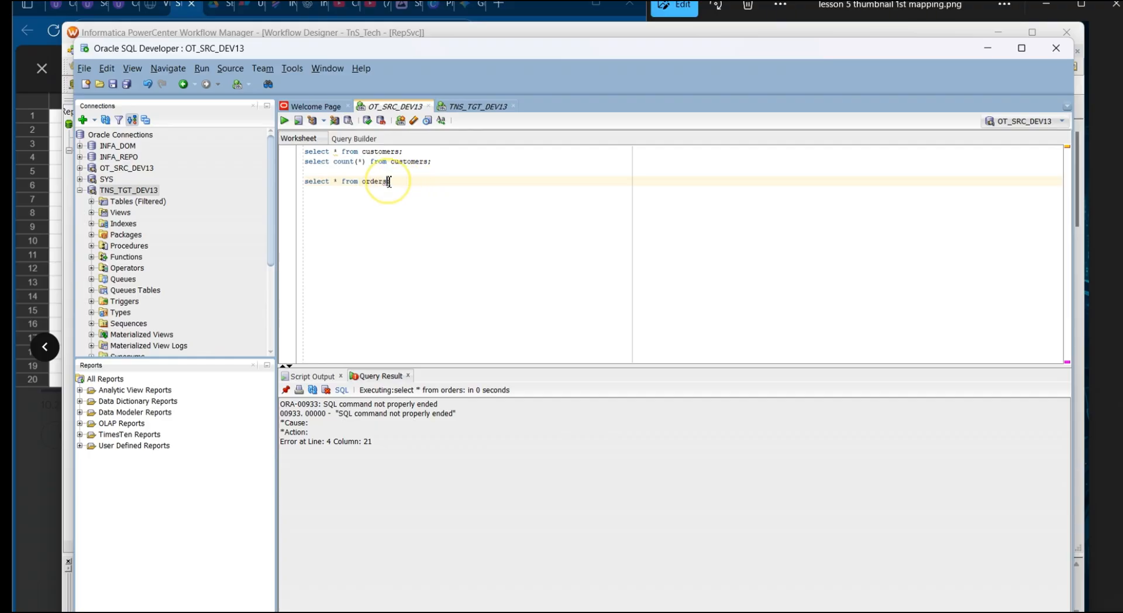
{"action": "right_click", "coordinate": [388, 183]}
{"action": "left_click", "coordinate": [363, 197]}
{"action": "left_click", "coordinate": [394, 183]}
{"action": "key", "text": "ctrl+Return"}
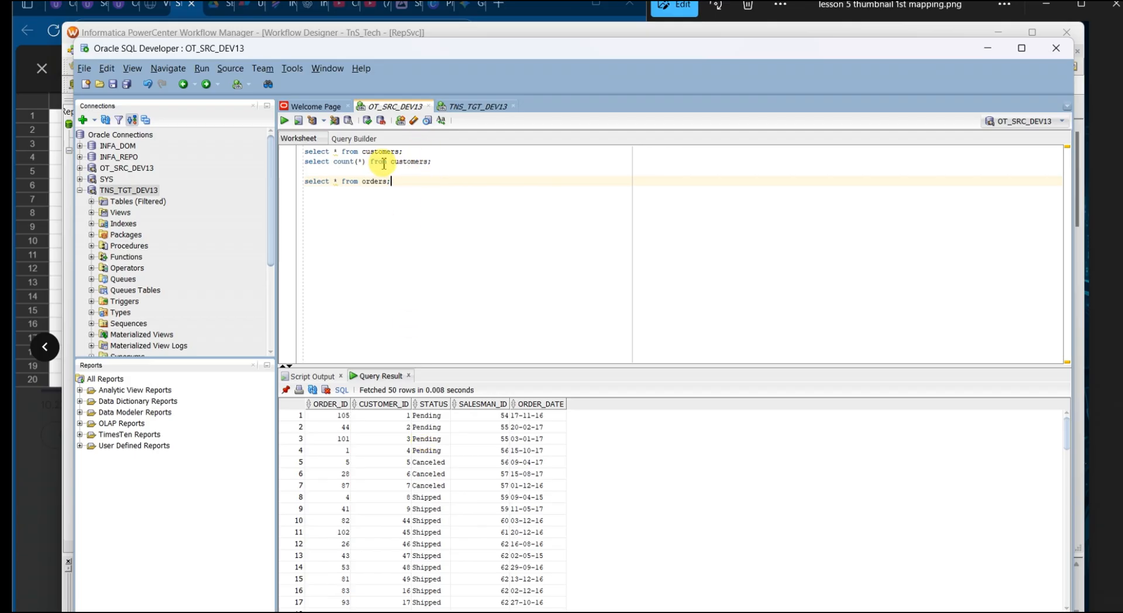
Add select count(*) from orders; under the orders query, reusing the start of the customers count query, and run it
{"action": "left_click_drag", "start_coordinate": [385, 163], "coordinate": [307, 162]}
{"action": "key", "text": "ctrl+c"}
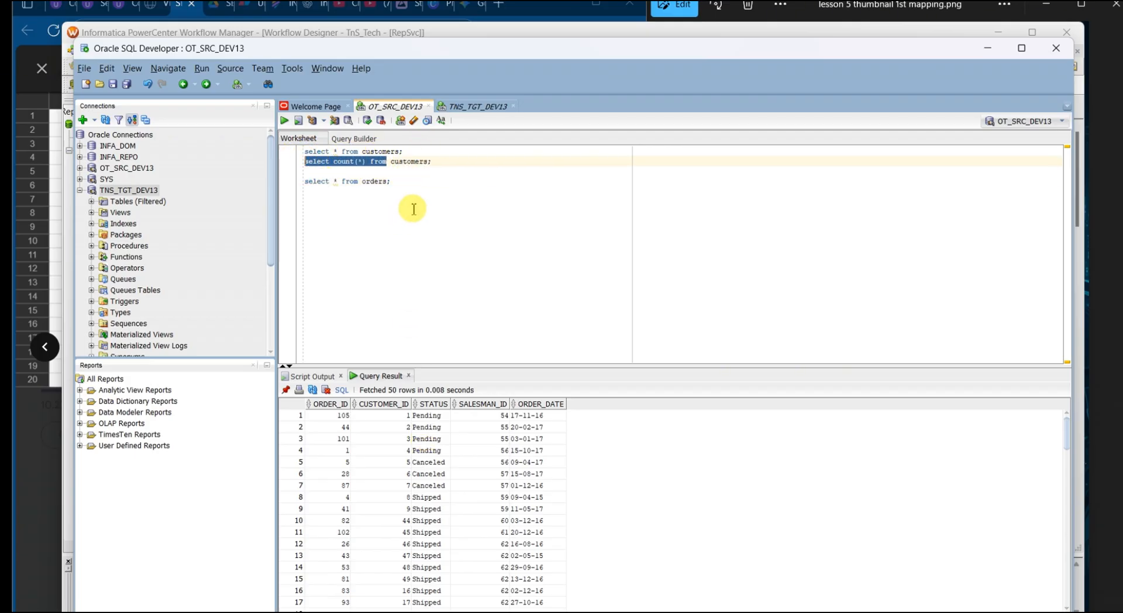
{"action": "left_click_drag", "start_coordinate": [404, 174], "coordinate": [412, 193]}
{"action": "left_click", "coordinate": [409, 181]}
{"action": "key", "text": "Return"}
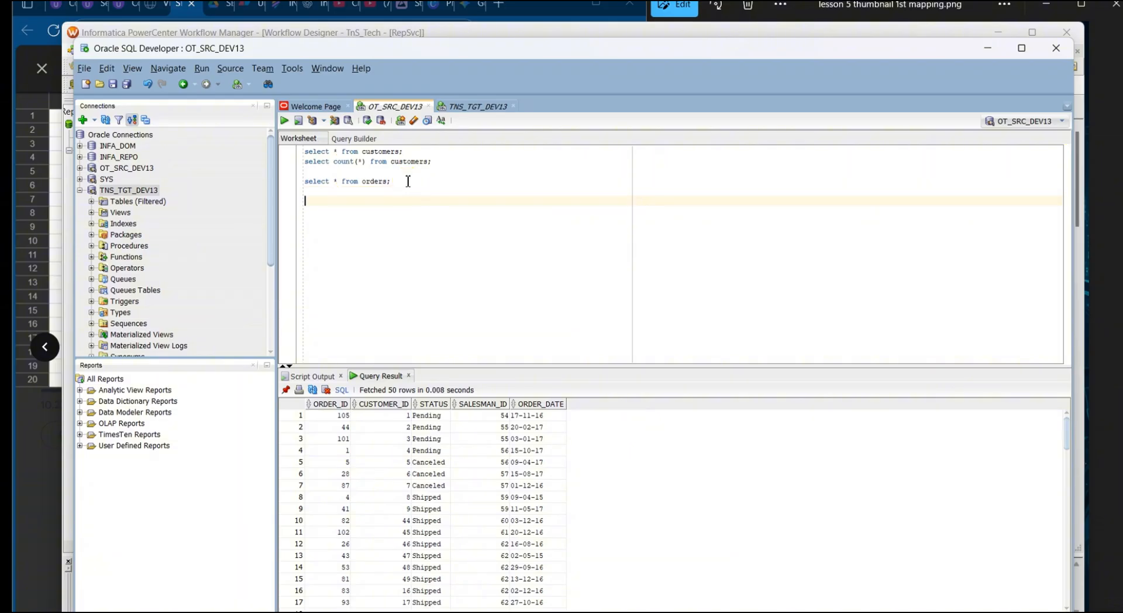
{"action": "key", "text": "ctrl+v"}
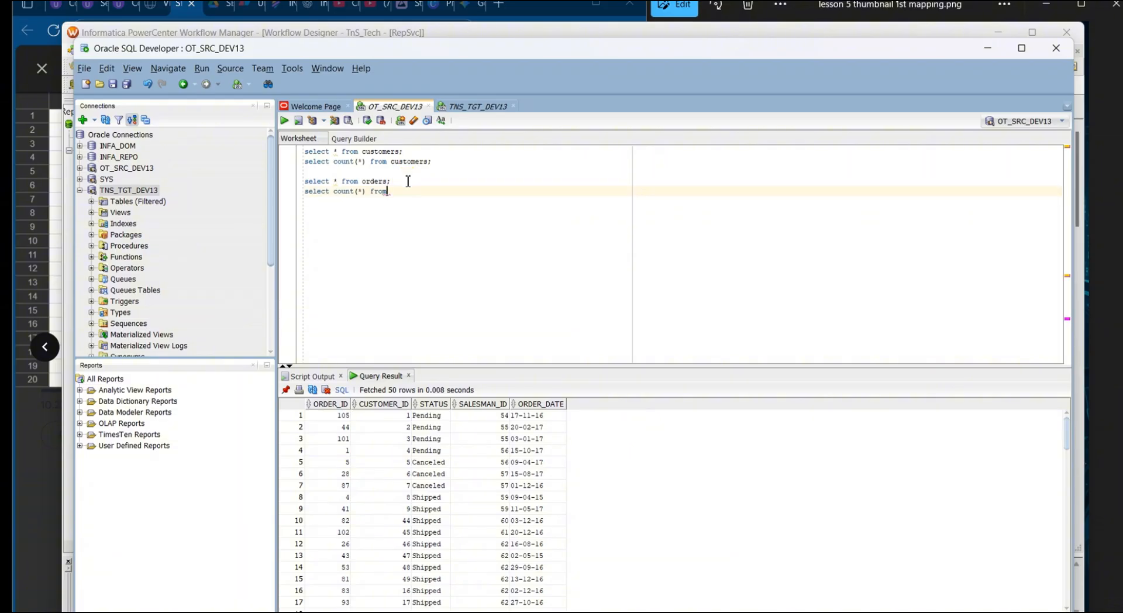
{"action": "type", "text": "orders"}
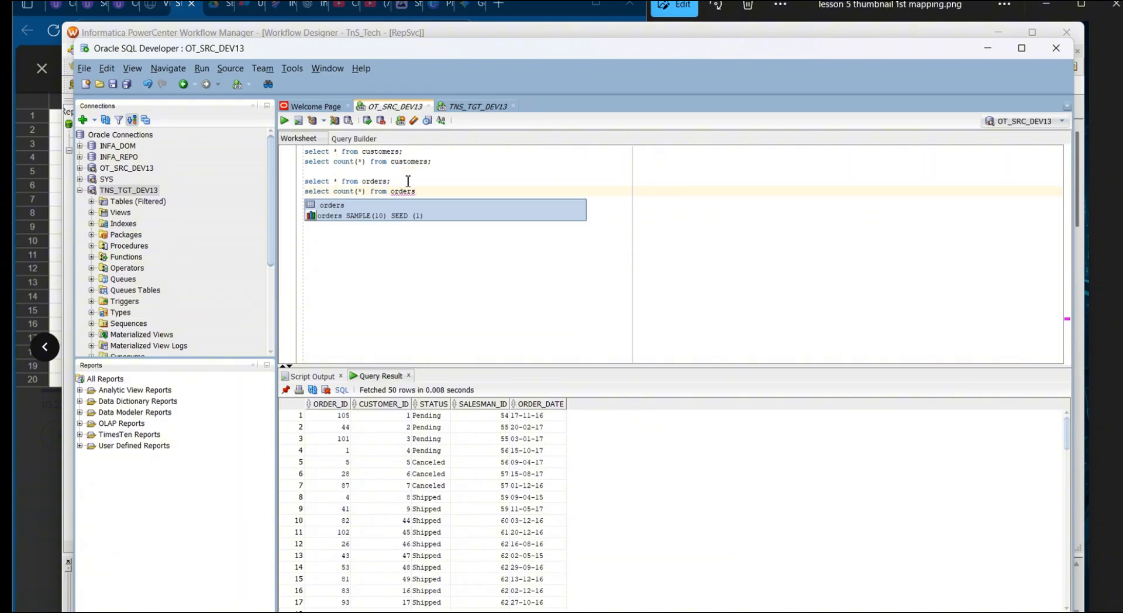
{"action": "key", "text": "Escape"}
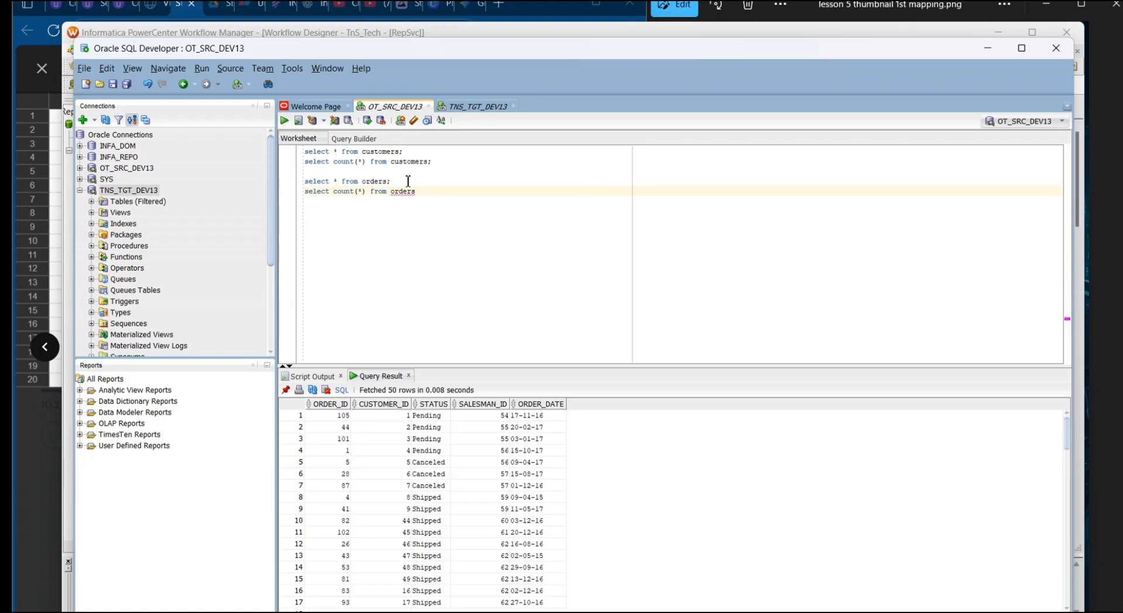
{"action": "key", "text": "ctrl+Return"}
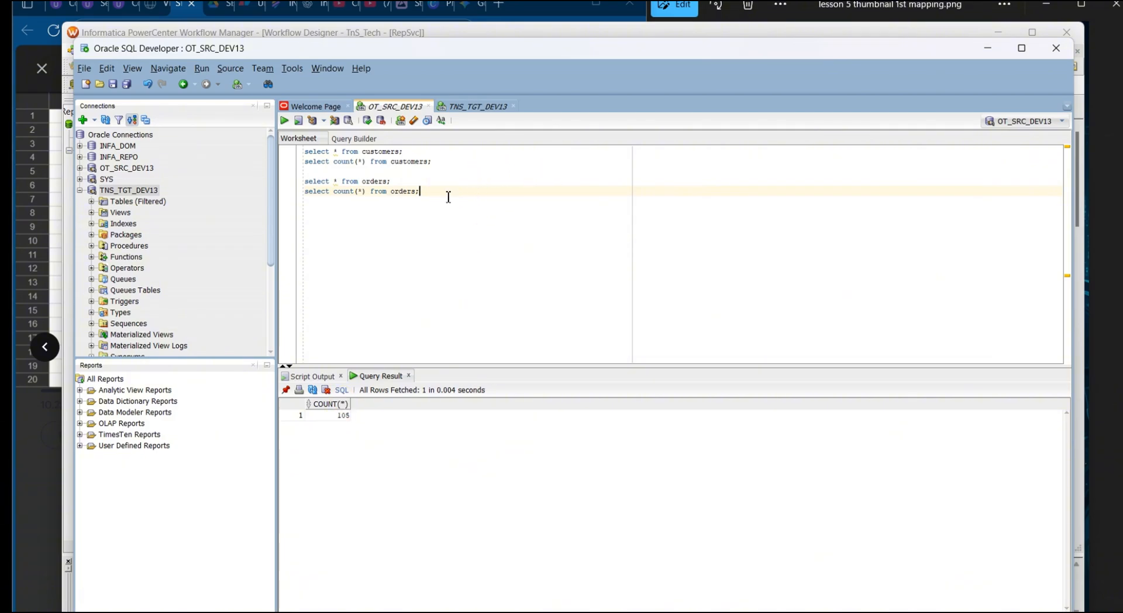
Run "desc orders;" in the OT_SRC_DEV13 worksheet and copy the column definitions, ORDER_ID through ORDER_DATE, from its output
{"action": "left_click", "coordinate": [471, 109]}
{"action": "left_click", "coordinate": [466, 170]}
{"action": "key", "text": "Return"}
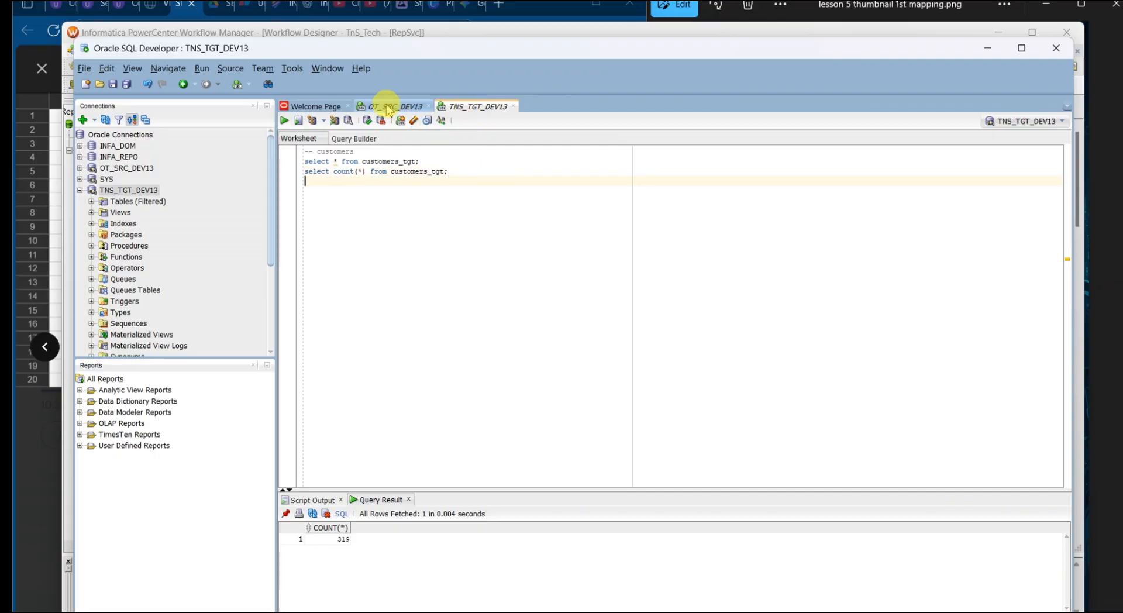
{"action": "left_click", "coordinate": [381, 106]}
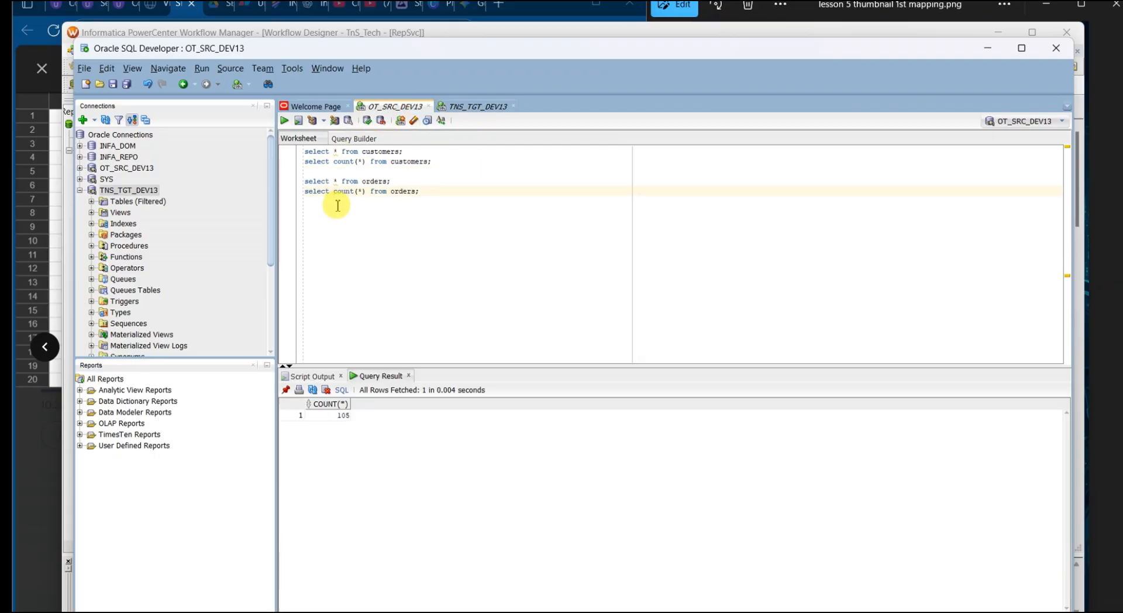
{"action": "key", "text": "Return"}
{"action": "type", "text": "des"}
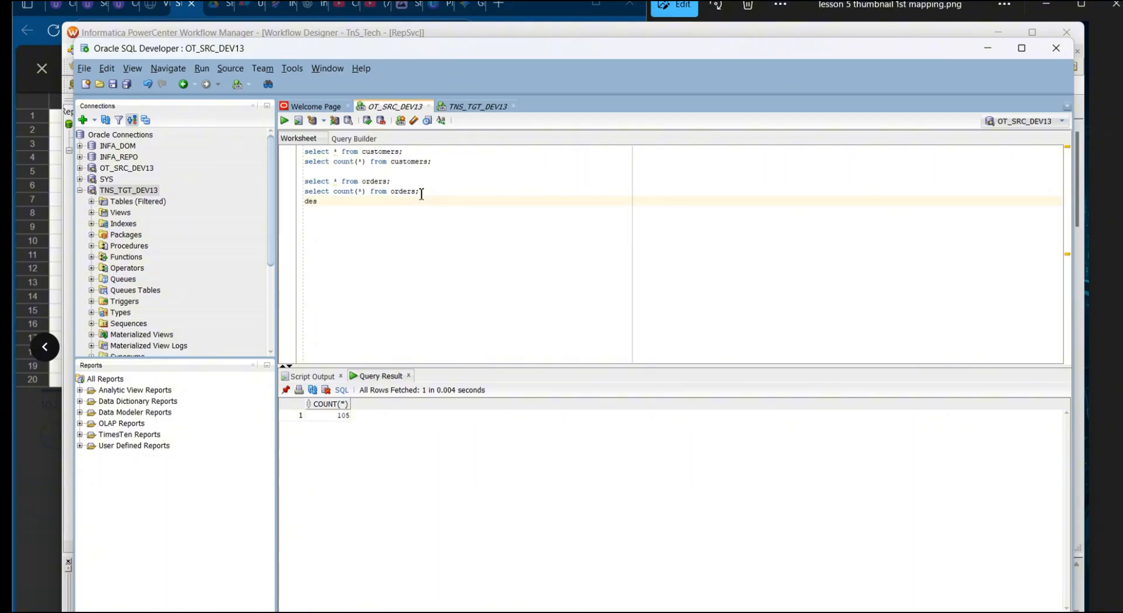
{"action": "type", "text": "c orders;"}
{"action": "key", "text": "F5"}
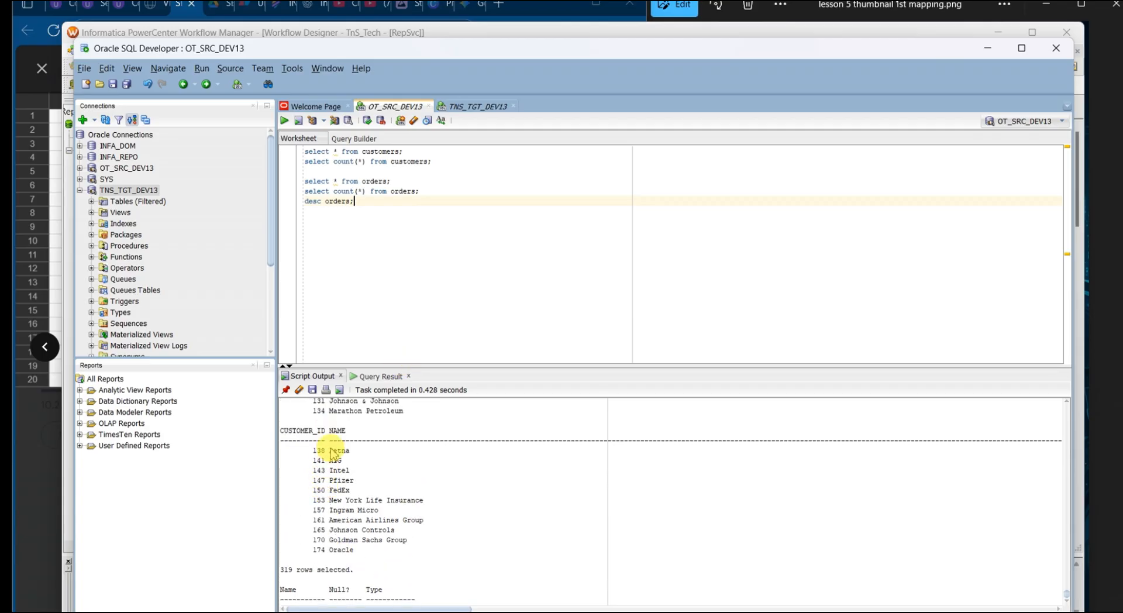
{"action": "left_click_drag", "start_coordinate": [386, 590], "coordinate": [281, 553]}
{"action": "key", "text": "ctrl+c"}
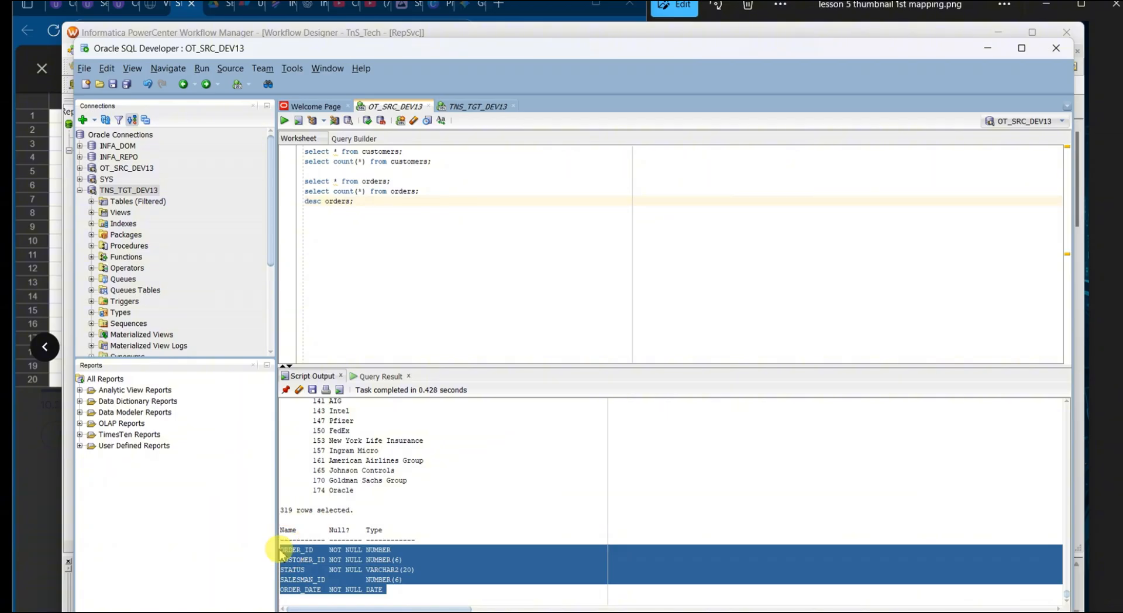
Start a "create table orders_tgt" statement below the customers_tgt queries in the TNS_TGT_DEV13 worksheet
{"action": "left_click", "coordinate": [459, 106]}
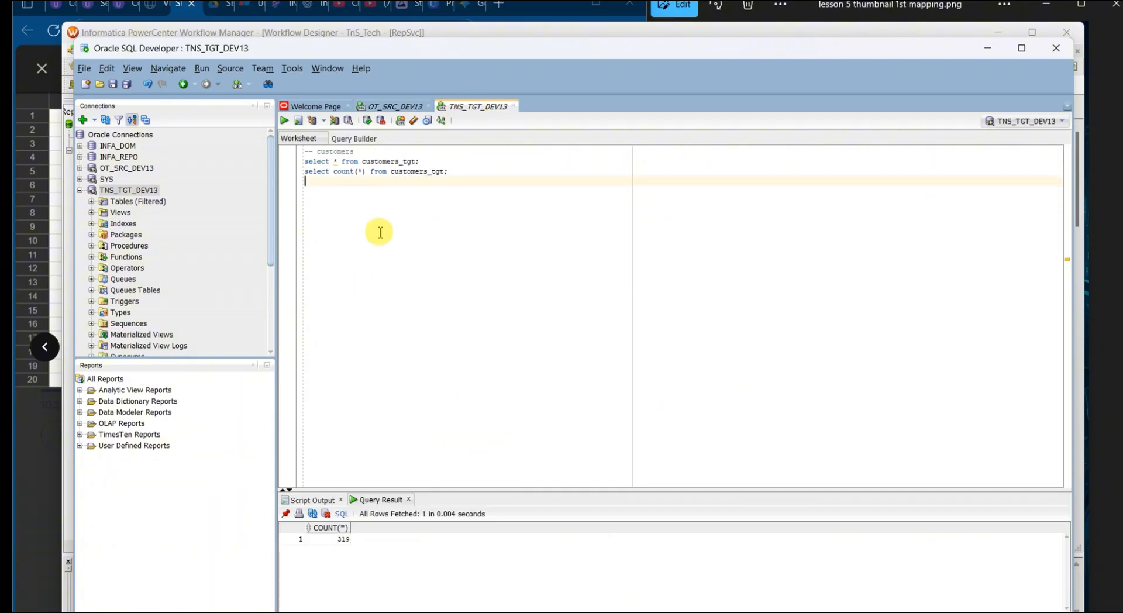
{"action": "key", "text": "Return"}
{"action": "key", "text": "Return"}
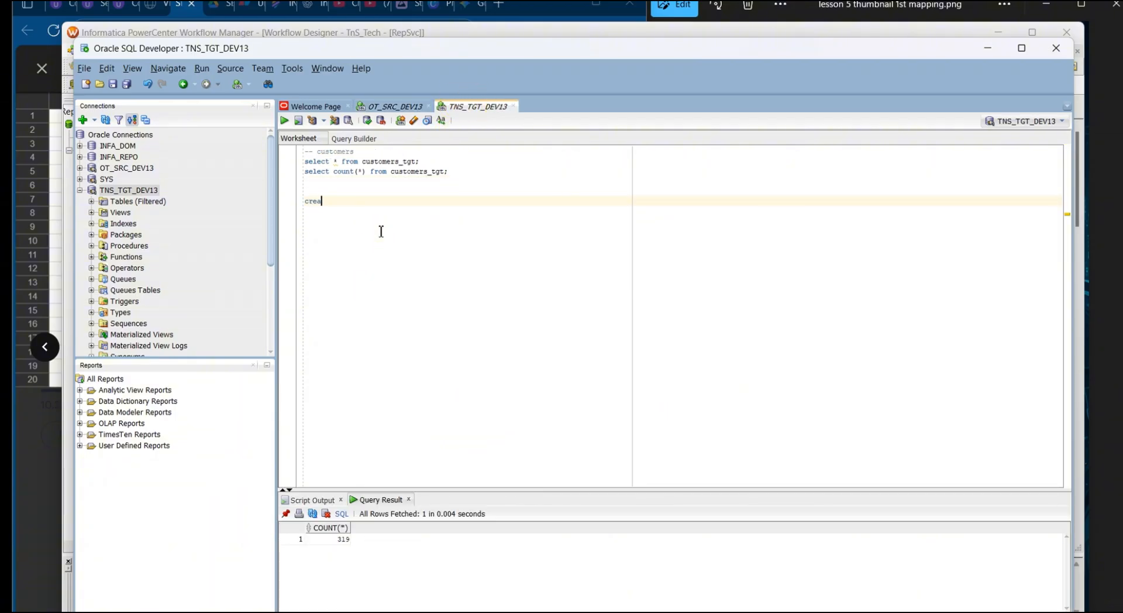
{"action": "type", "text": "create table orders_tgt"}
{"action": "key", "text": "Return"}
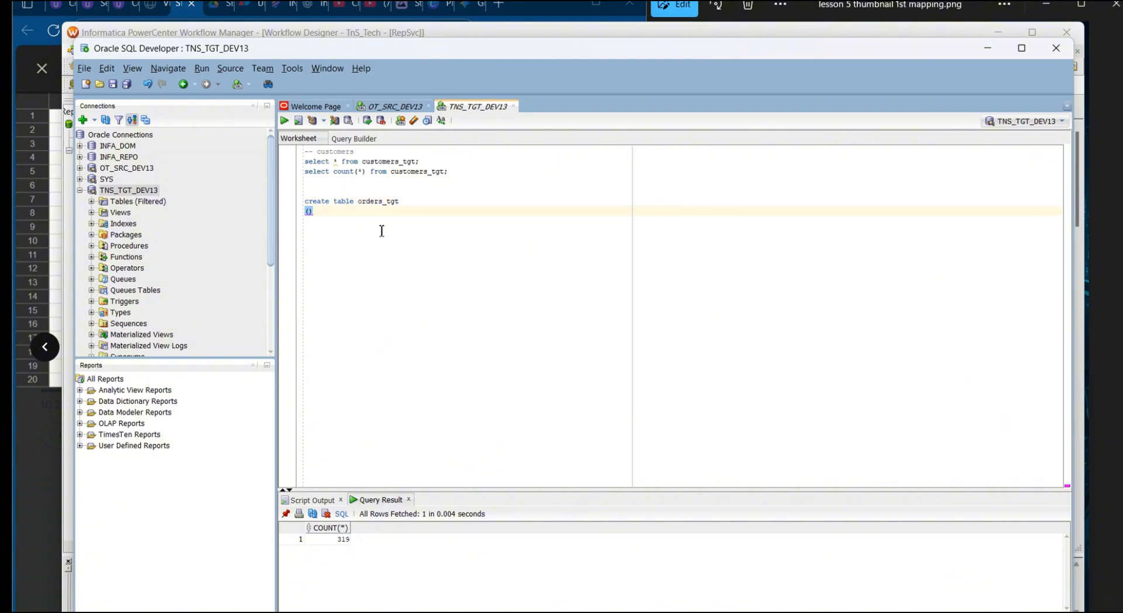
Add a parenthesised block under the create table line and paste the copied order column definitions inside it
{"action": "type", "text": "("}
{"action": "key", "text": "Return"}
{"action": "key", "text": "Return"}
{"action": "key", "text": "Return"}
{"action": "key", "text": "Return"}
{"action": "key", "text": "Return"}
{"action": "key", "text": "Return"}
{"action": "key", "text": "Up"}
{"action": "key", "text": "Up"}
{"action": "key", "text": "Up"}
{"action": "key", "text": "Up"}
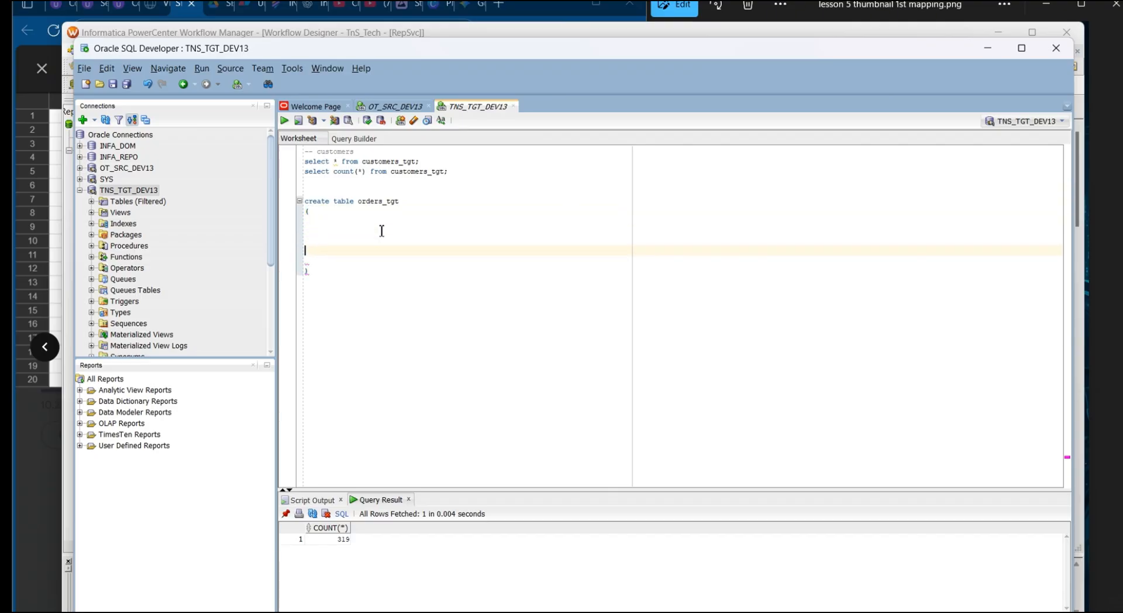
{"action": "key", "text": "Up"}
{"action": "key", "text": "ctrl+v"}
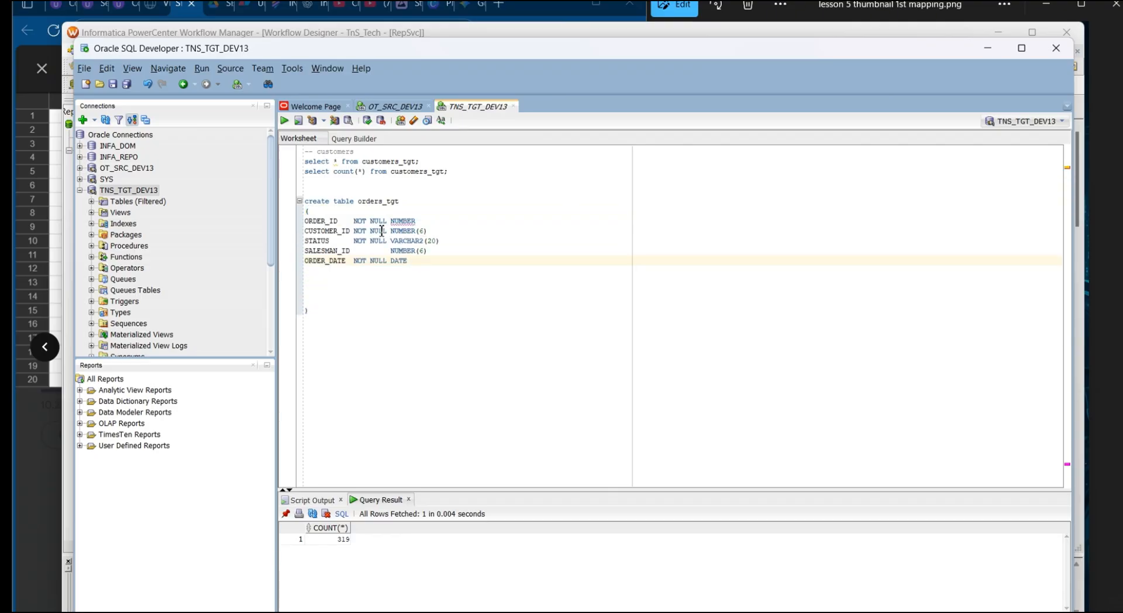
Remove the NOT NULL constraints from the pasted columns and shorten the gap before SALESMAN_ID's data type
{"action": "left_click_drag", "start_coordinate": [388, 221], "coordinate": [354, 261]}
{"action": "key", "text": "BackSpace"}
{"action": "key", "text": "BackSpace"}
{"action": "key", "text": "BackSpace"}
{"action": "key", "text": "BackSpace"}
{"action": "left_click", "coordinate": [356, 241]}
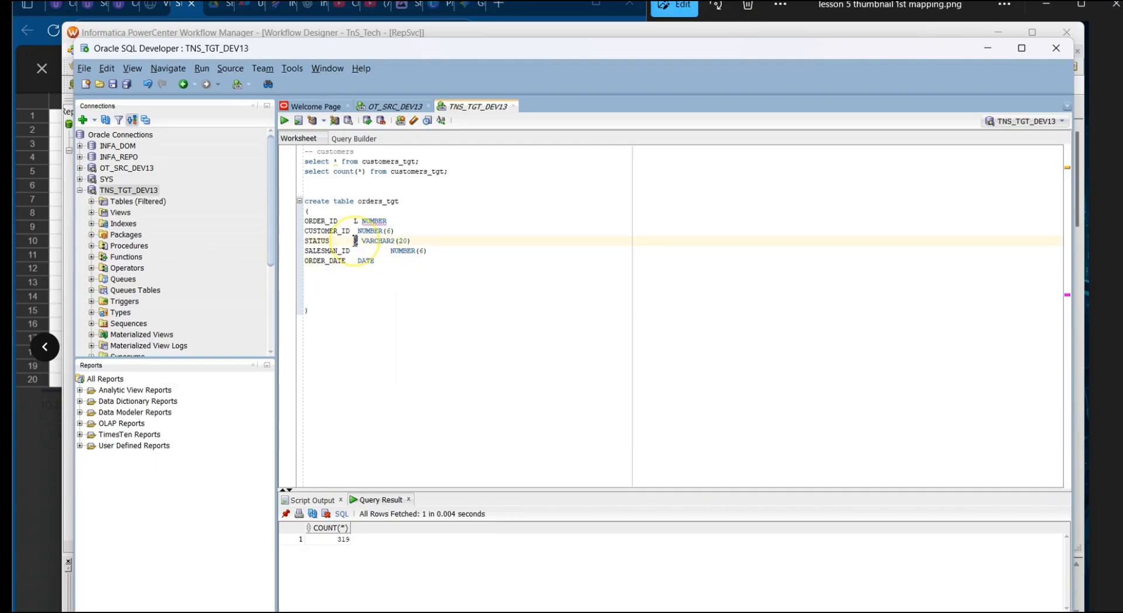
{"action": "left_click_drag", "start_coordinate": [355, 222], "coordinate": [352, 222]}
{"action": "key", "text": "BackSpace"}
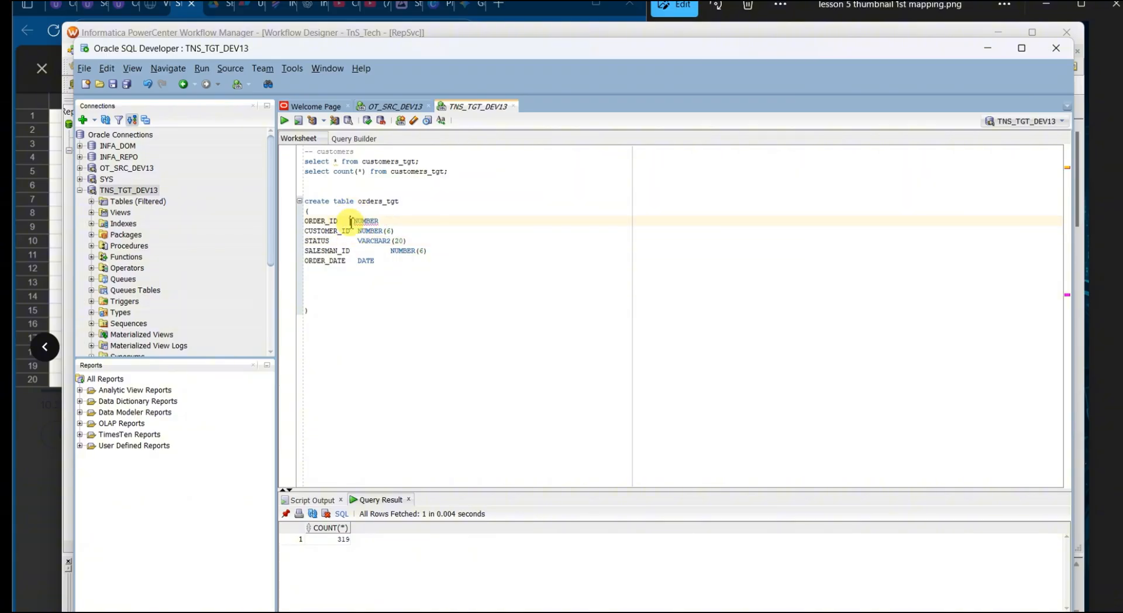
{"action": "left_click", "coordinate": [389, 250]}
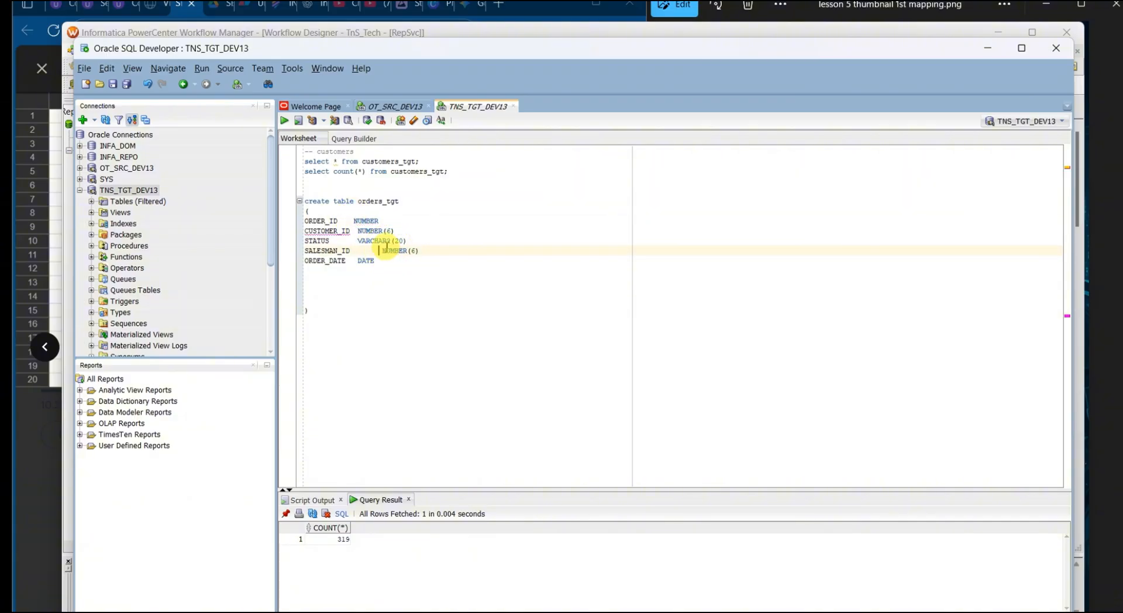
Add commas after the ORDER_ID, CUSTOMER_ID and STATUS column definitions
{"action": "left_click", "coordinate": [380, 221]}
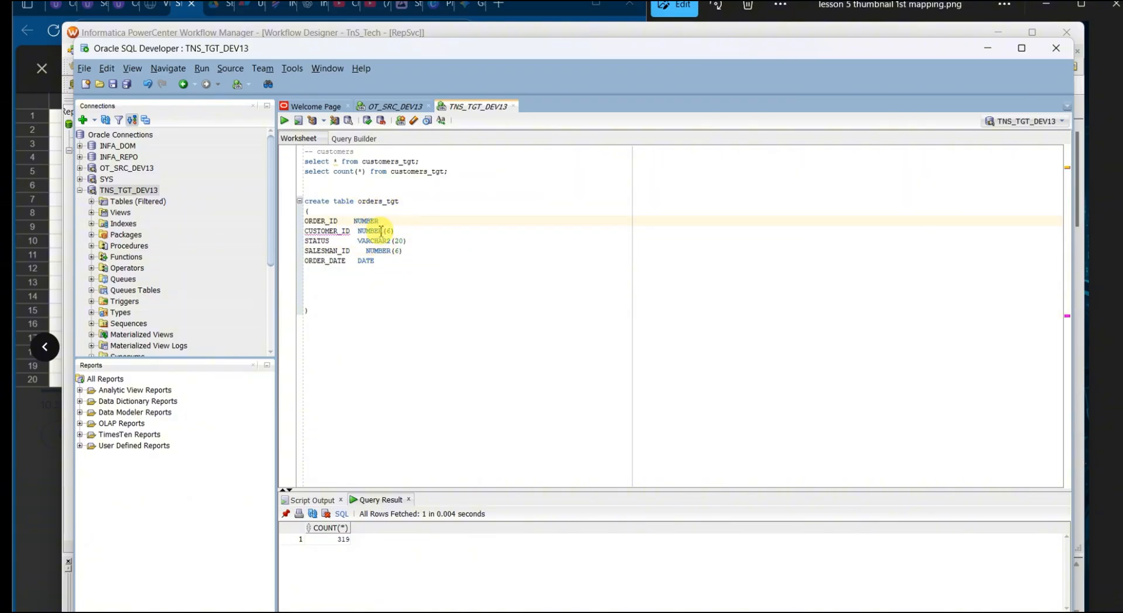
{"action": "left_click", "coordinate": [398, 232]}
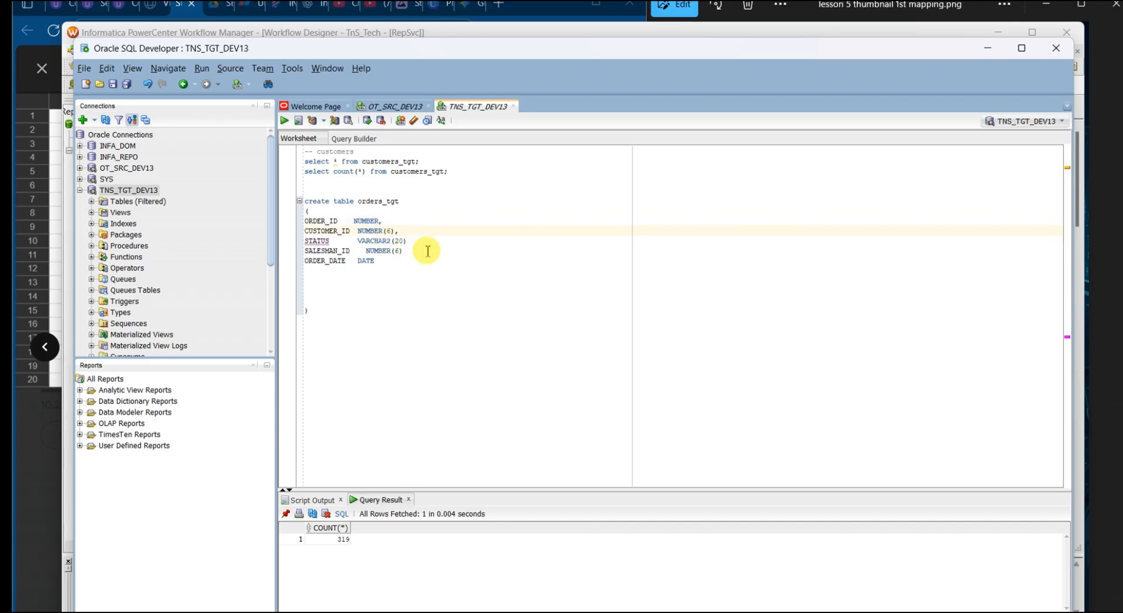
{"action": "type", "text": ",,"}
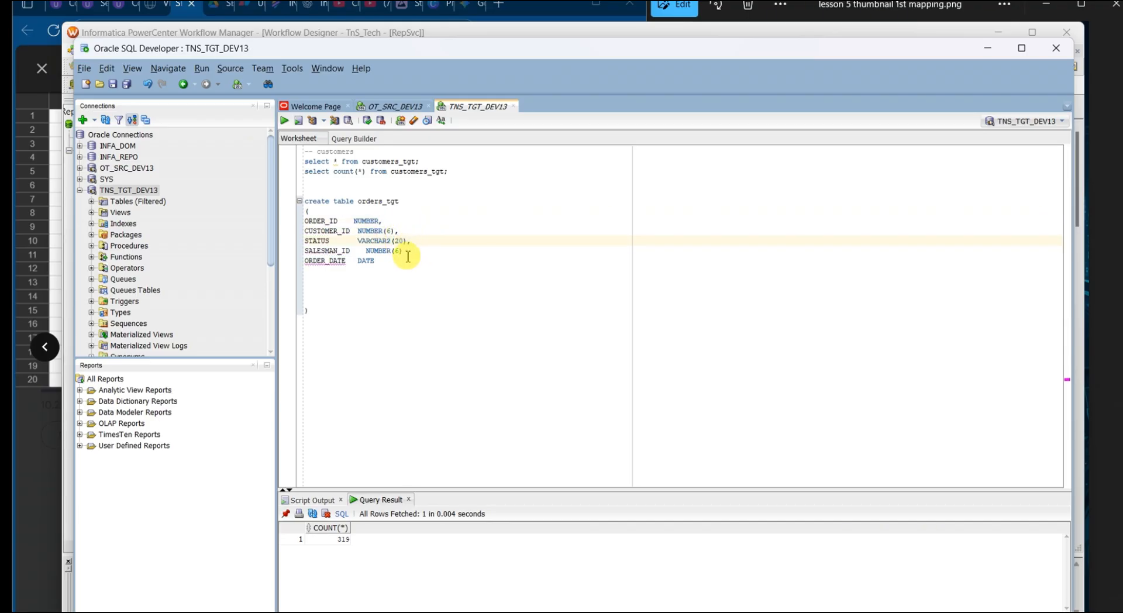
Remove the blank lines before the closing parenthesis and end the create table statement with a semicolon
{"action": "left_click", "coordinate": [407, 255]}
{"action": "type", "text": ",,"}
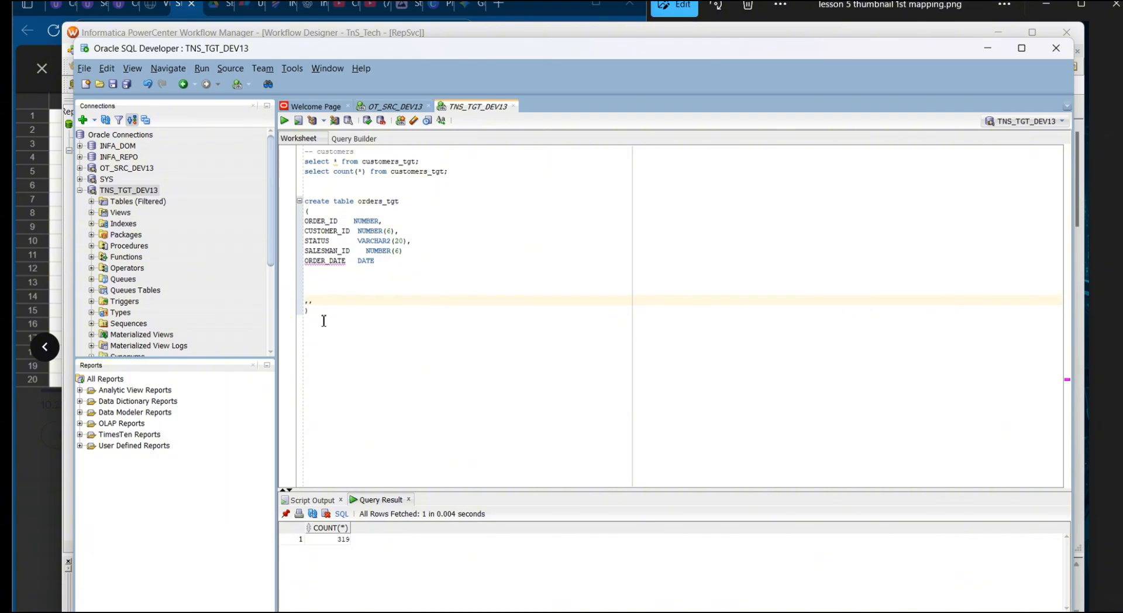
{"action": "key", "text": "BackSpace"}
{"action": "key", "text": "BackSpace"}
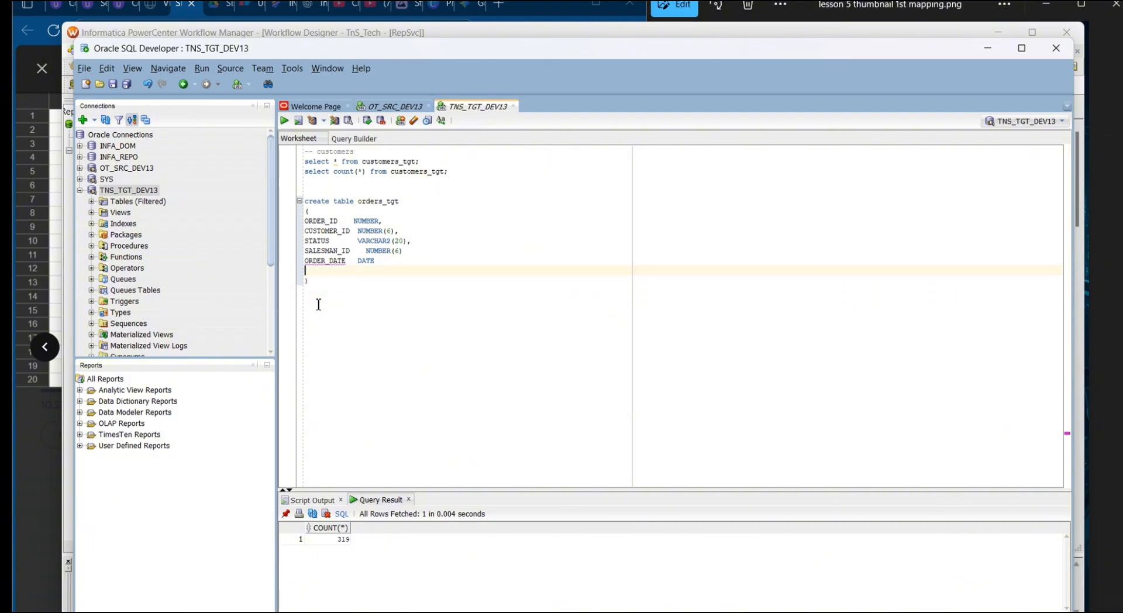
{"action": "left_click", "coordinate": [315, 281]}
{"action": "key", "text": "BackSpace"}
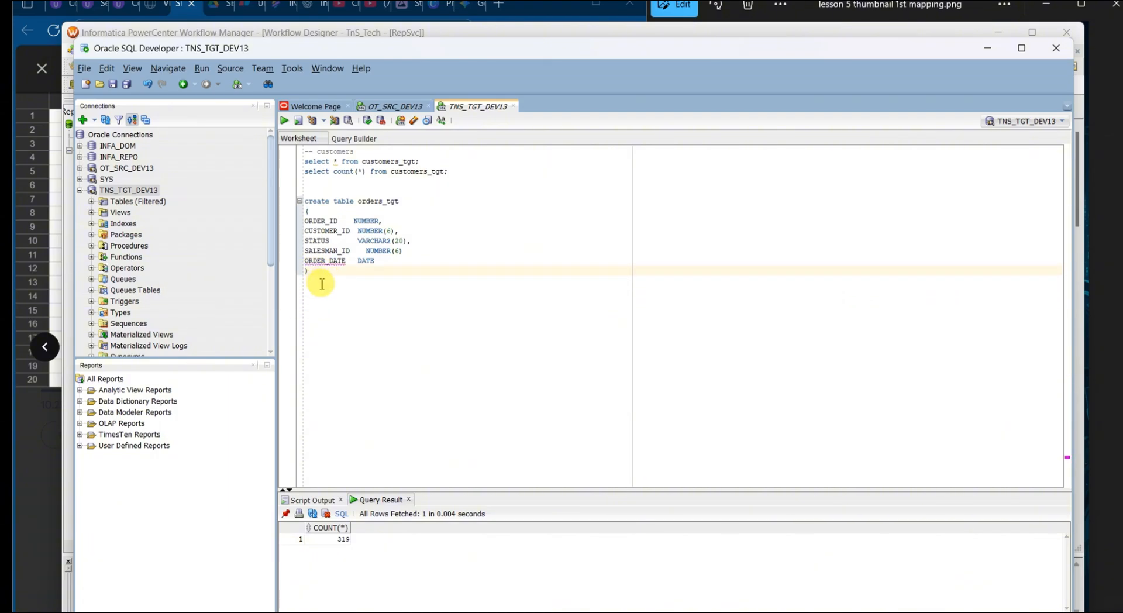
{"action": "type", "text": ";"}
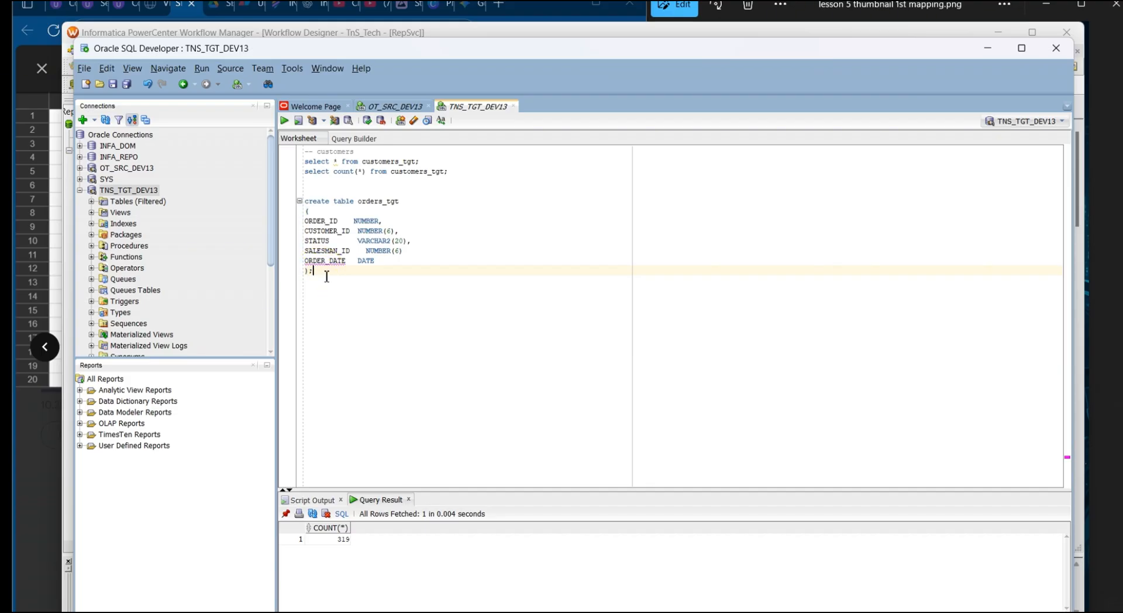
Add the missing comma after the SALESMAN_ID column definition
{"action": "left_click", "coordinate": [406, 250]}
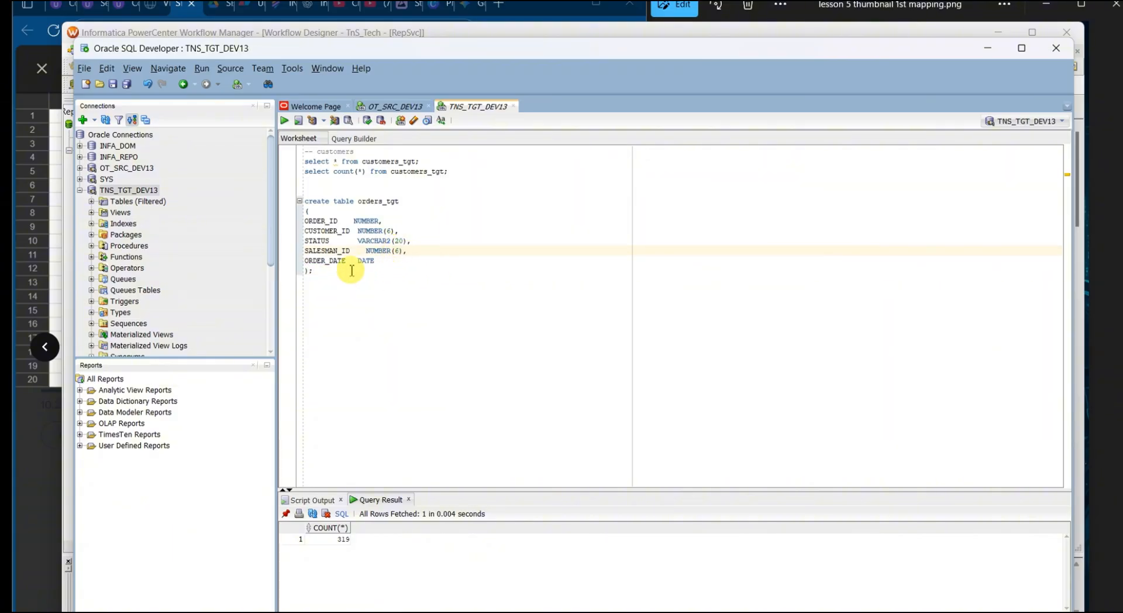
{"action": "type", "text": ","}
{"action": "left_click_drag", "start_coordinate": [321, 275], "coordinate": [304, 205]}
Insert "select * from orders_tgt;" above the create table statement and run only that query
{"action": "left_click", "coordinate": [413, 183]}
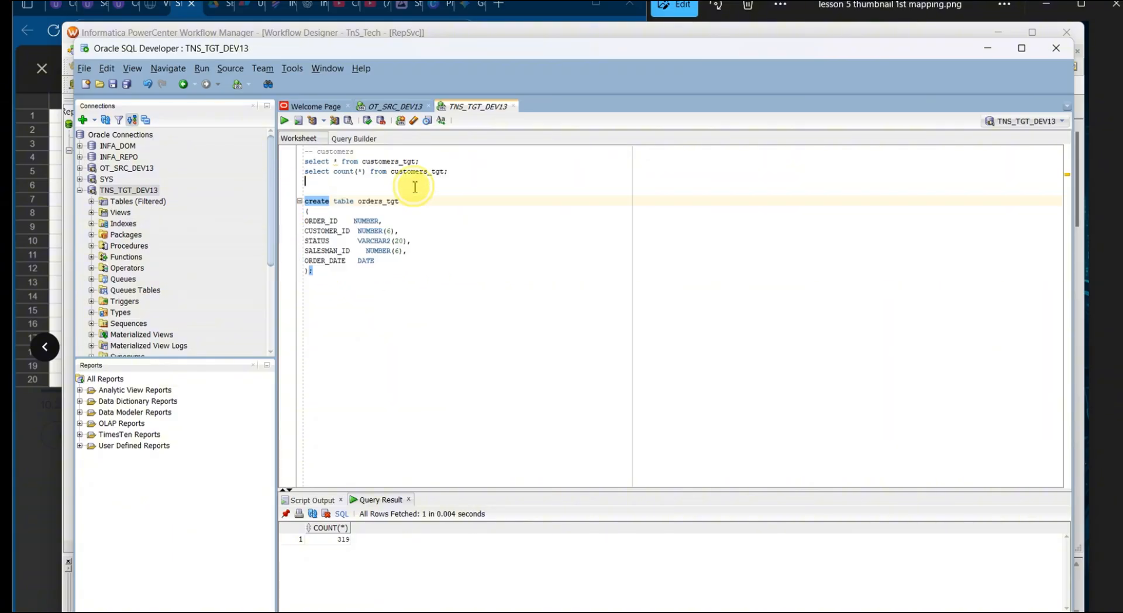
{"action": "key", "text": "Return"}
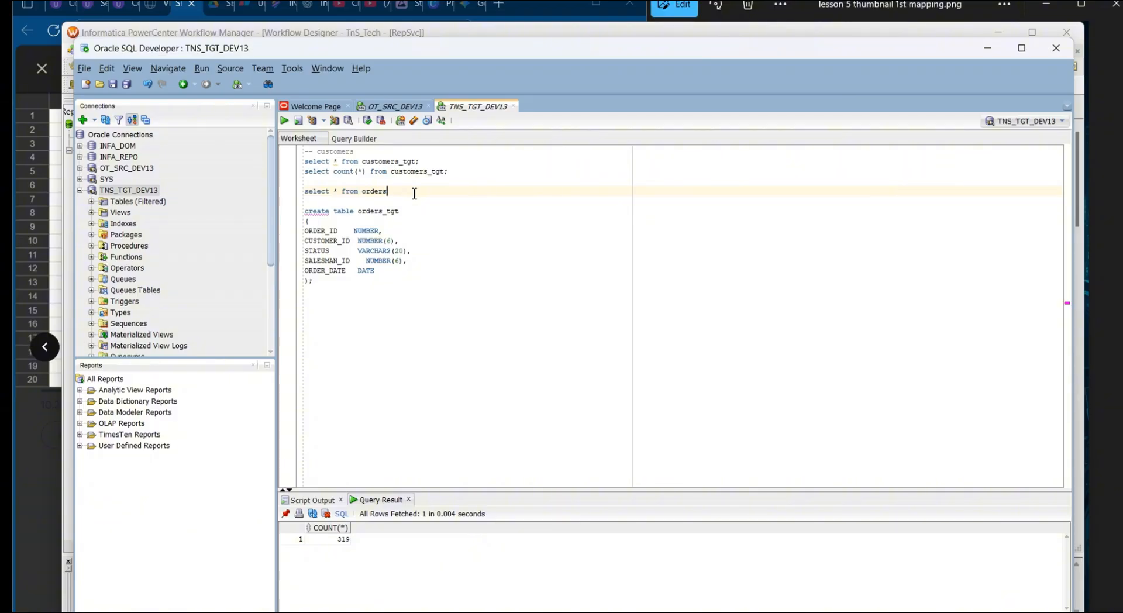
{"action": "type", "text": "_tgt;"}
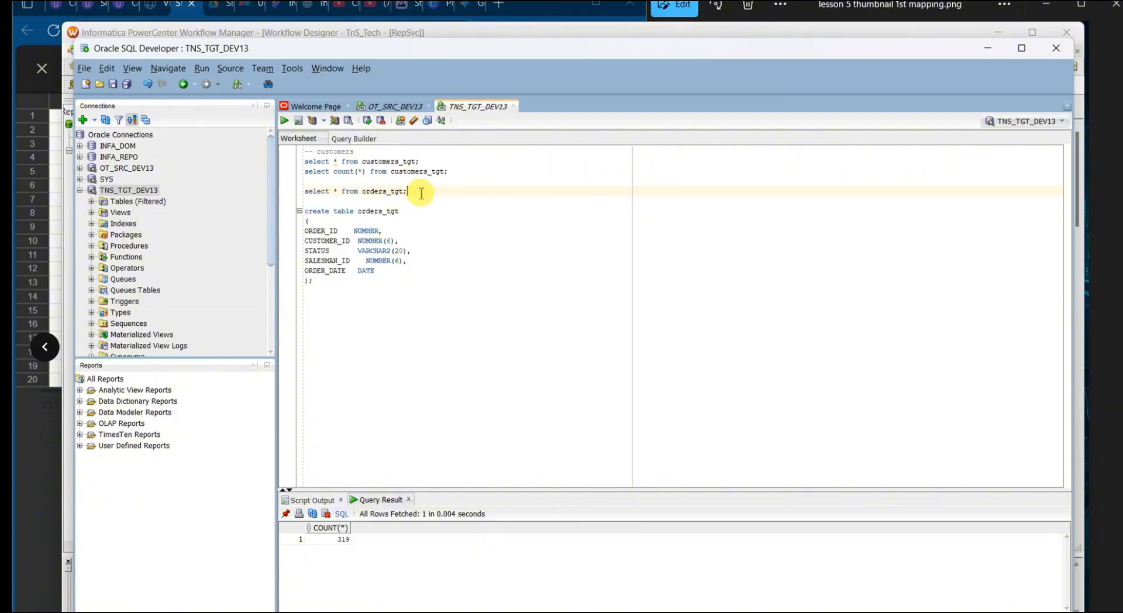
{"action": "left_click_drag", "start_coordinate": [410, 192], "coordinate": [305, 191]}
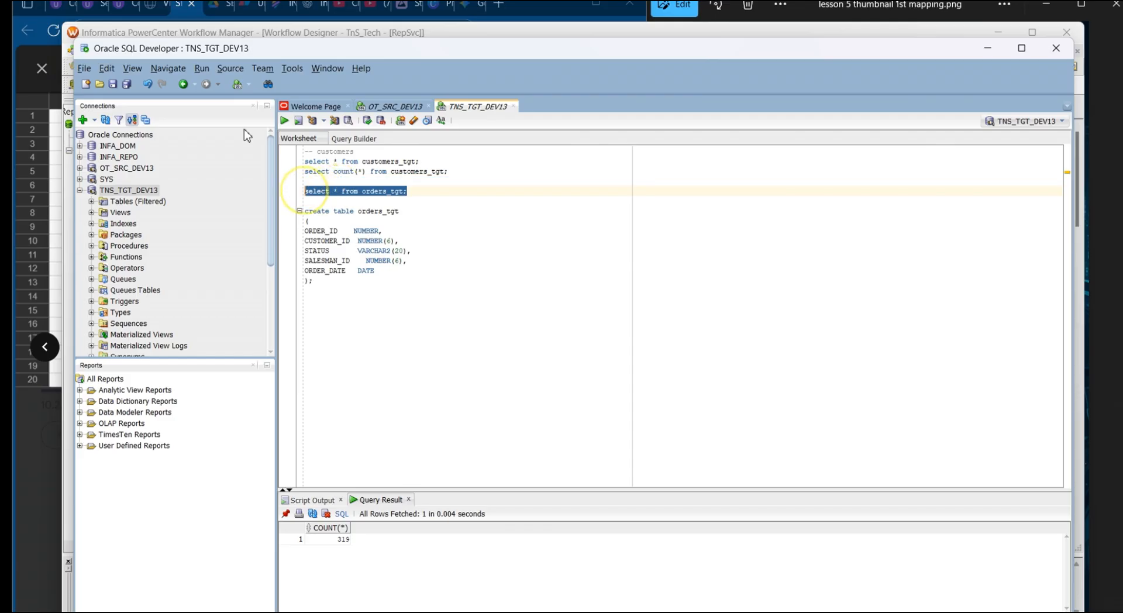
{"action": "left_click", "coordinate": [284, 120]}
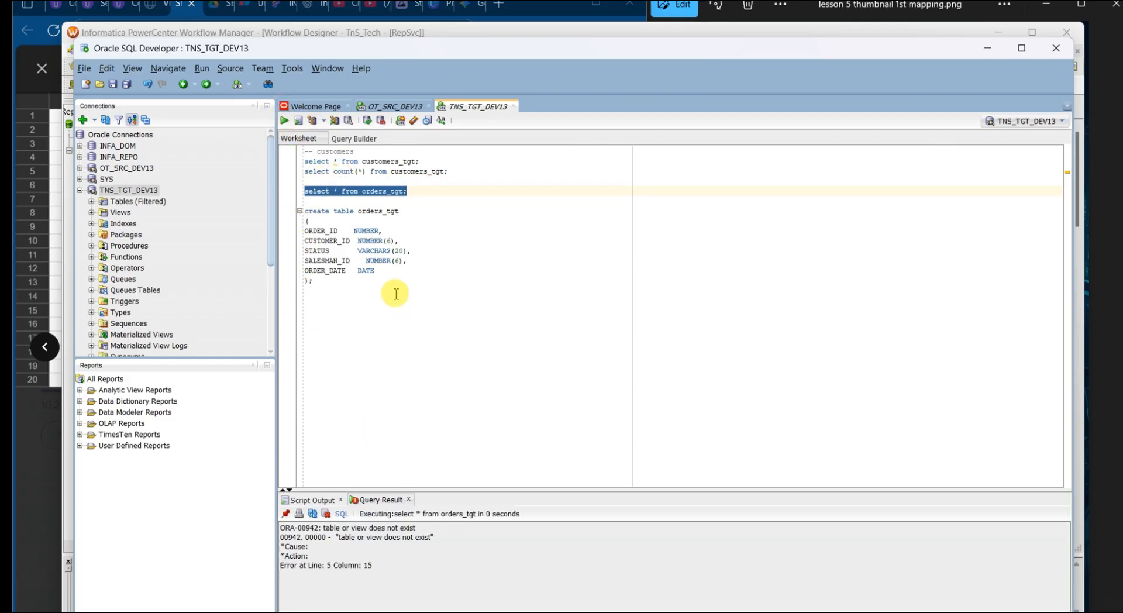
Run the create table orders_tgt statement, and query the orders_tgt table again
{"action": "left_click", "coordinate": [397, 294]}
{"action": "left_click_drag", "start_coordinate": [336, 281], "coordinate": [301, 215]}
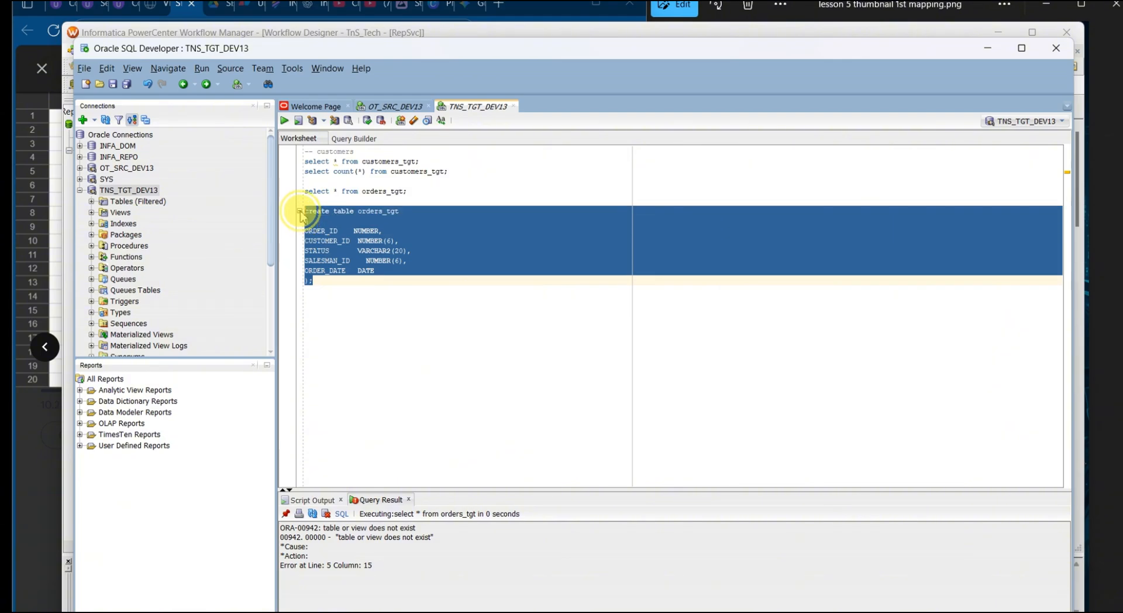
{"action": "left_click", "coordinate": [285, 120]}
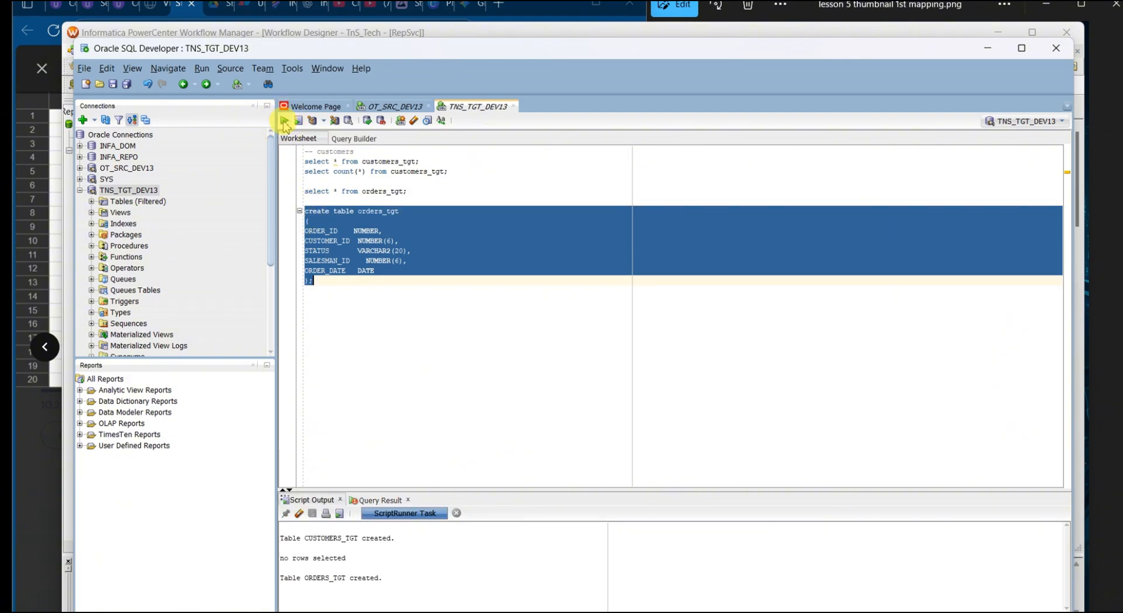
{"action": "triple_click", "coordinate": [416, 191]}
{"action": "left_click", "coordinate": [285, 121]}
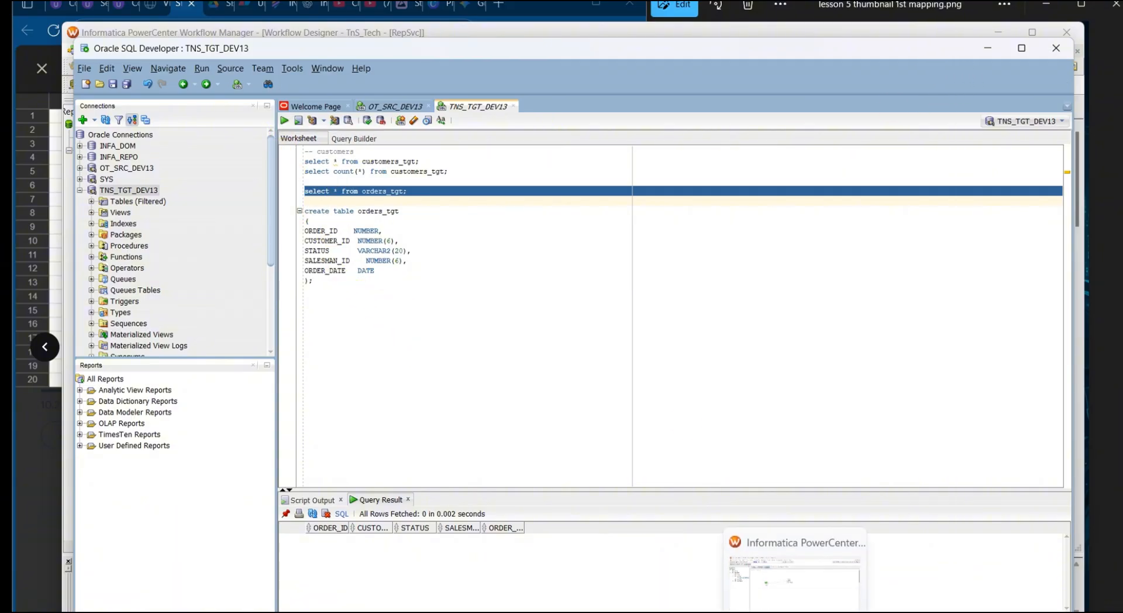
Switch to Informatica PowerCenter Designer and create a new mapping named m_order_tgt_map
{"action": "left_click", "coordinate": [758, 612]}
{"action": "left_click", "coordinate": [496, 423]}
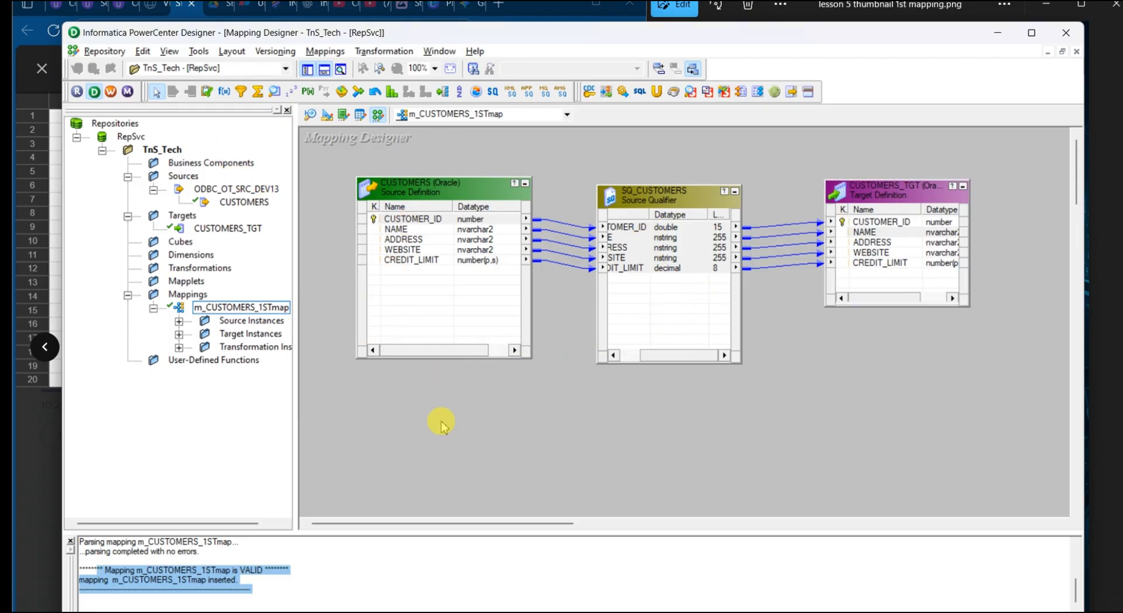
{"action": "left_click", "coordinate": [325, 51]}
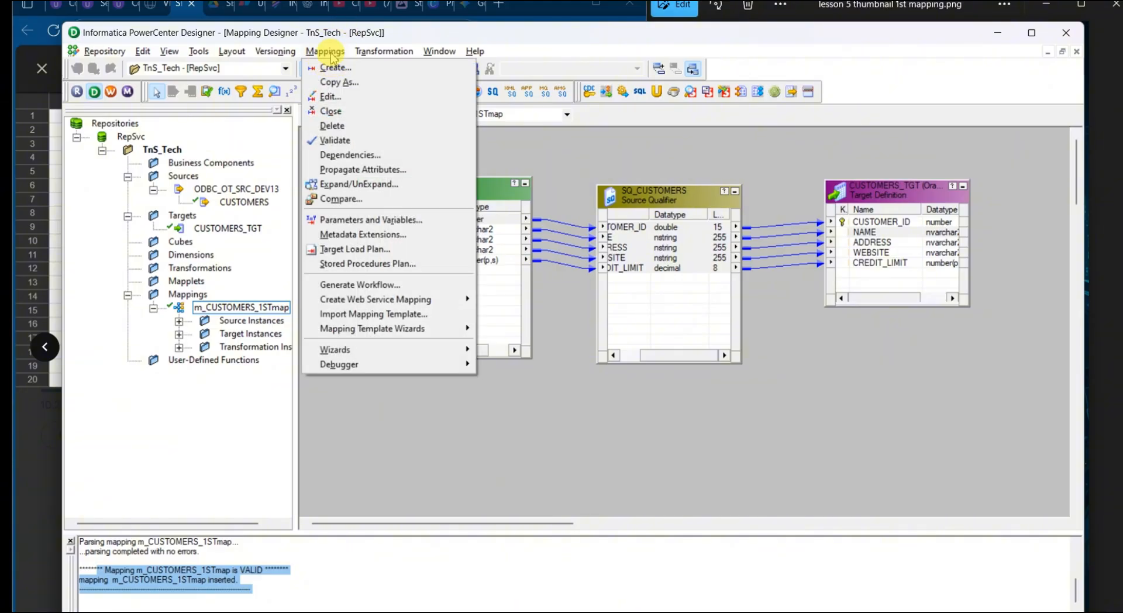
{"action": "left_click", "coordinate": [345, 75]}
{"action": "type", "text": "m_order"}
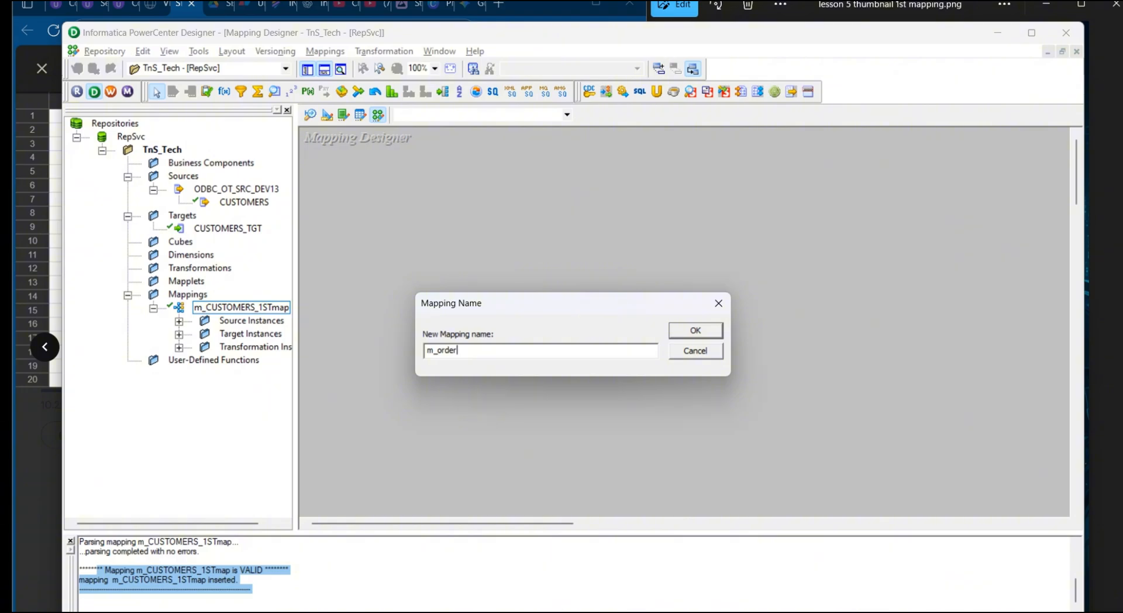
{"action": "type", "text": "_tgt_map"}
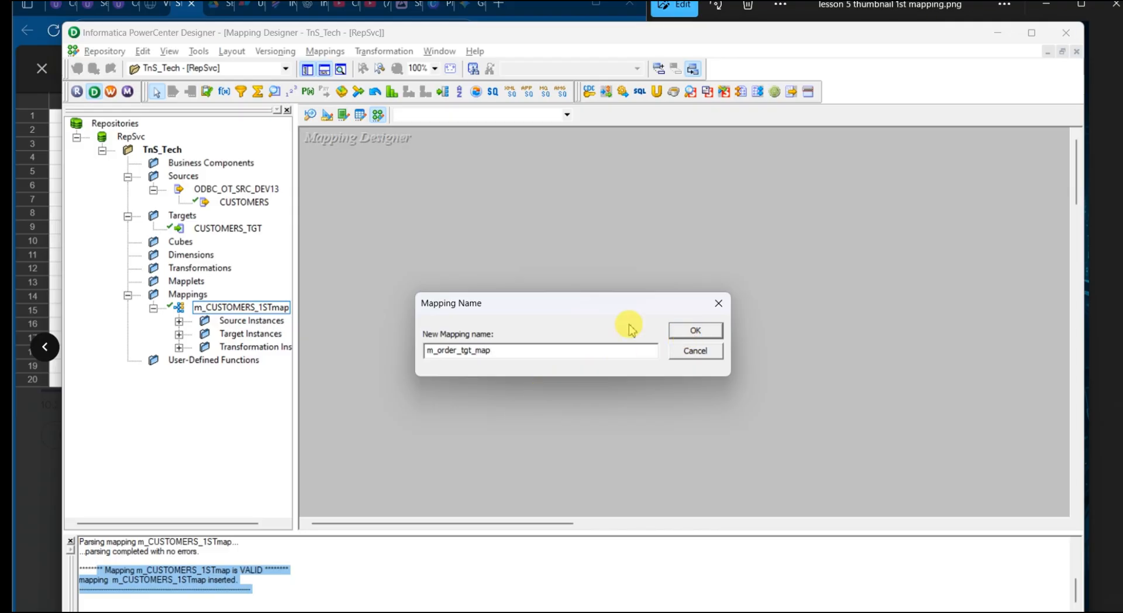
{"action": "left_click_drag", "start_coordinate": [506, 351], "coordinate": [401, 338]}
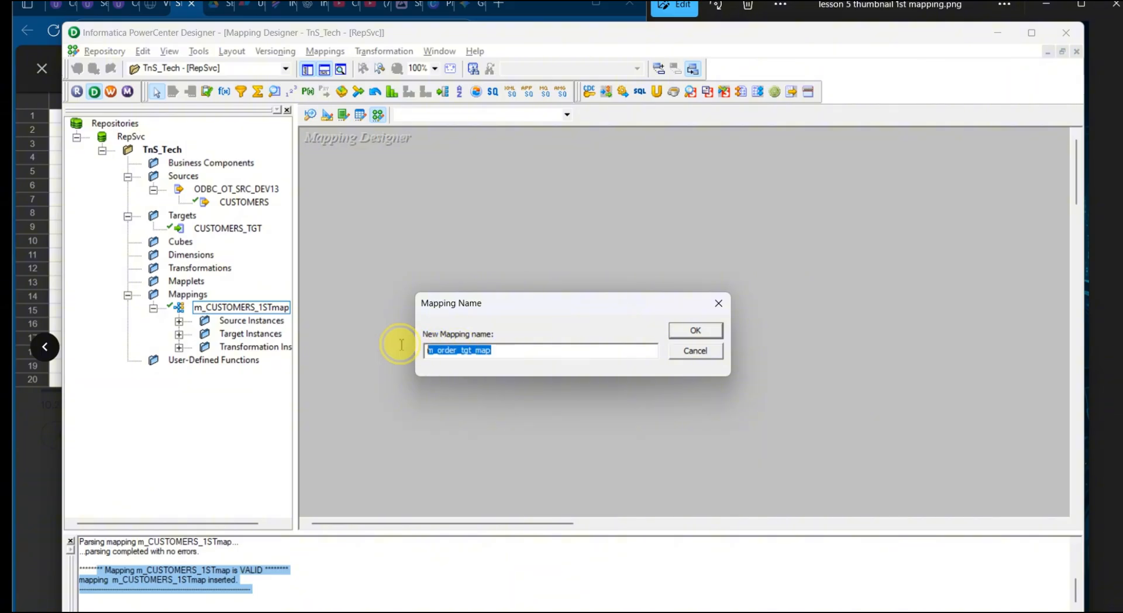
{"action": "left_click", "coordinate": [696, 331]}
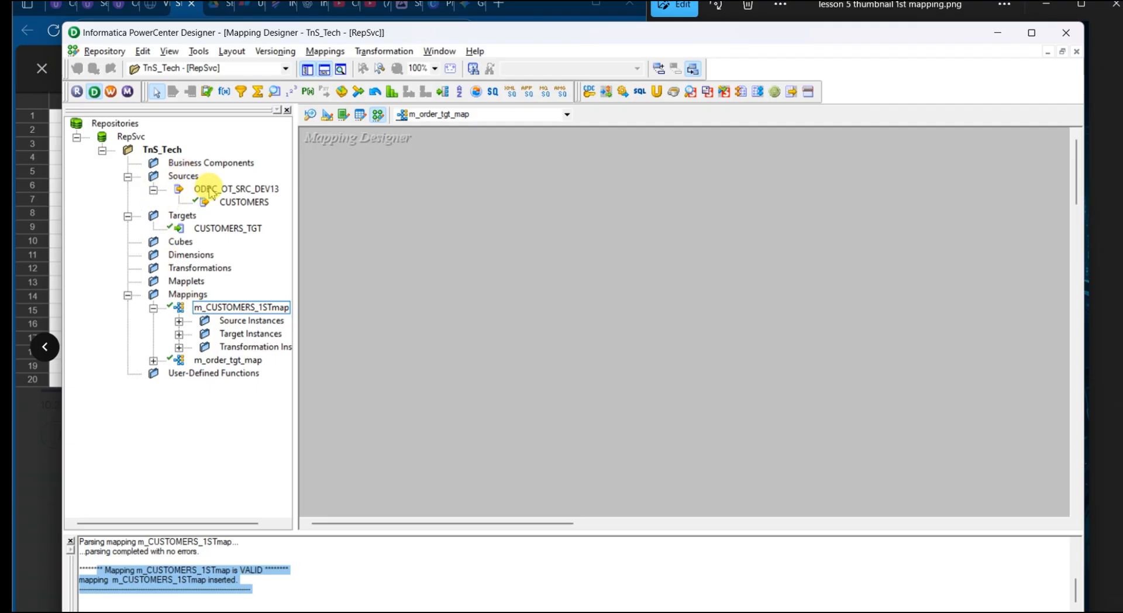
Open the Source Analyzer and clear the CUSTOMERS definition from its workspace
{"action": "left_click", "coordinate": [310, 116]}
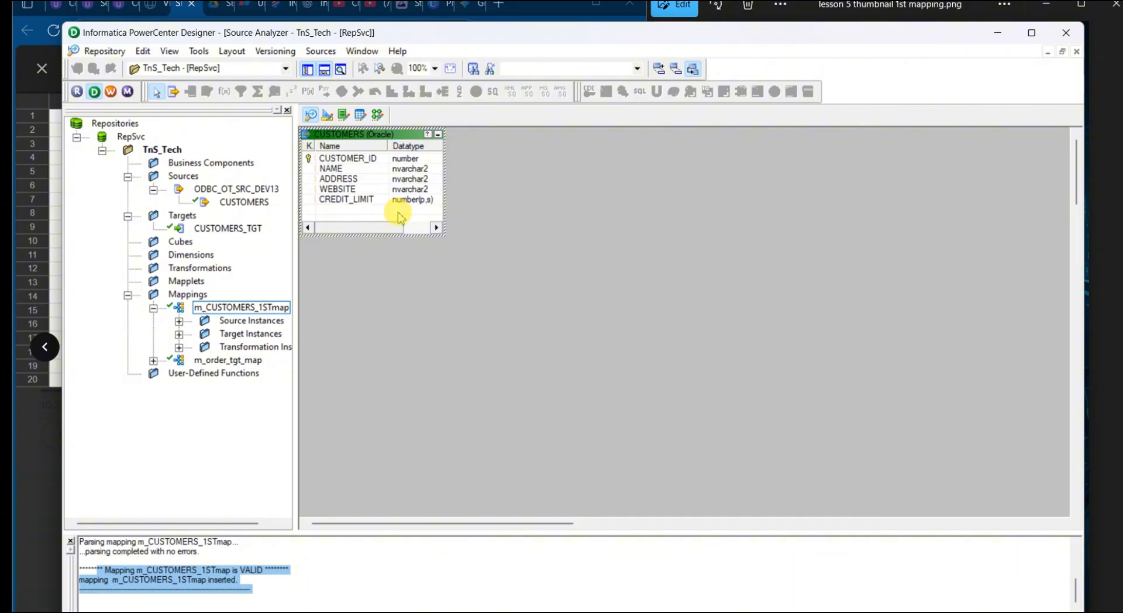
{"action": "right_click", "coordinate": [493, 176]}
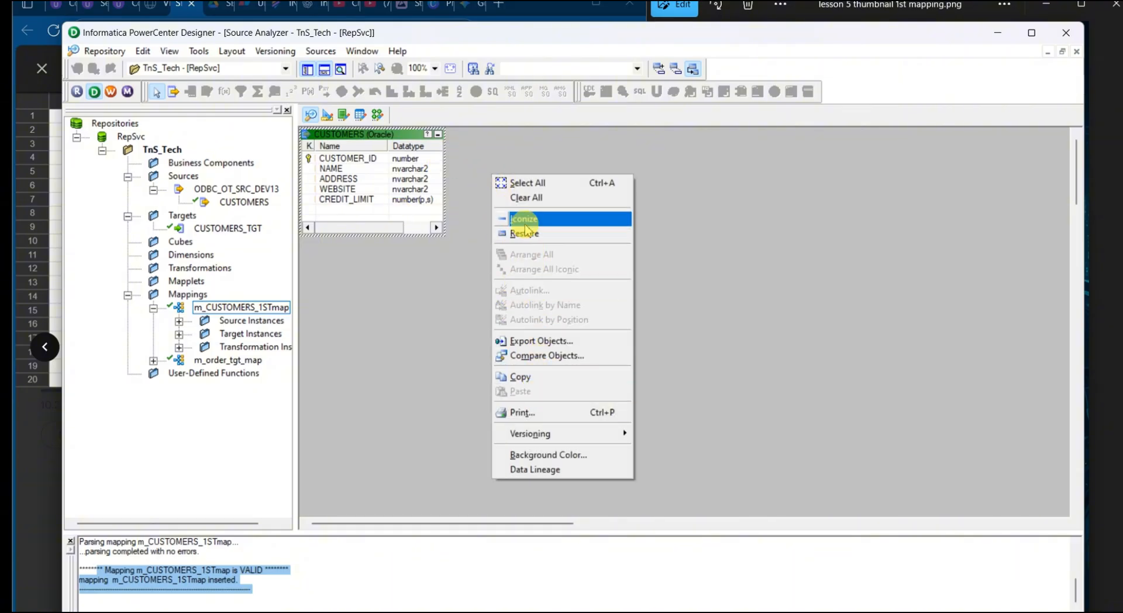
{"action": "left_click", "coordinate": [526, 198]}
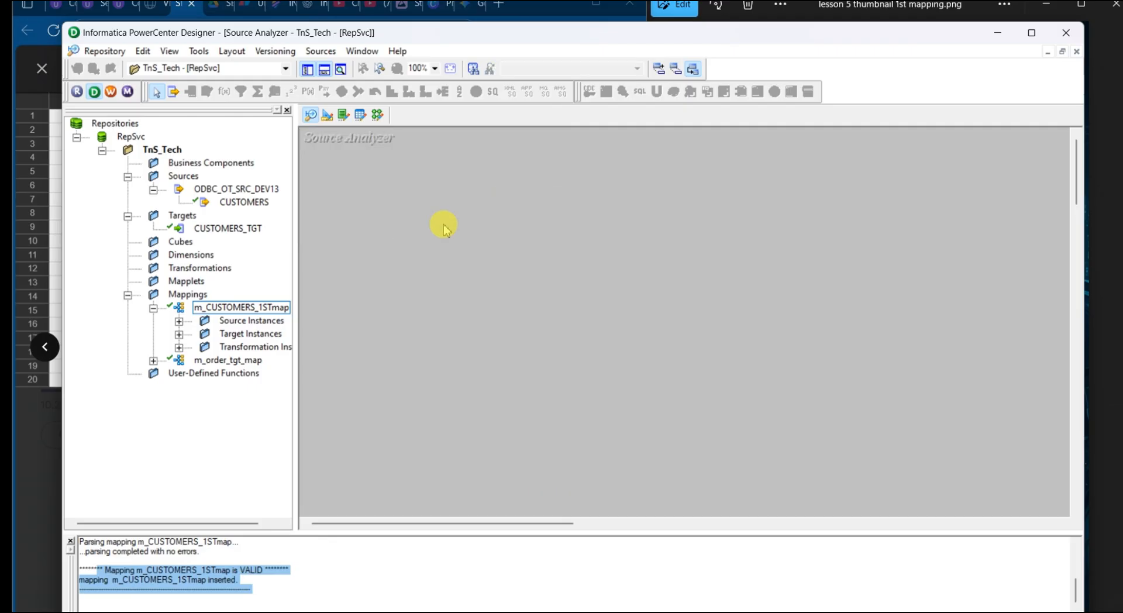
Import the ORDERS table as a source definition from the ODBC_OT_SRC_DEV13 database connection
{"action": "left_click", "coordinate": [320, 52]}
{"action": "left_click", "coordinate": [351, 68]}
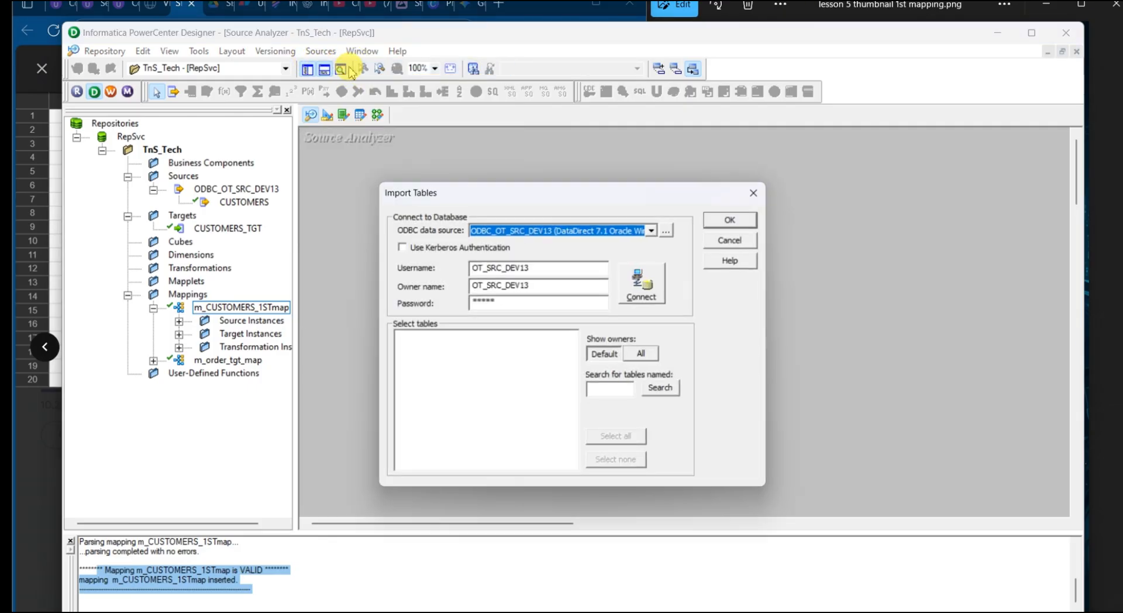
{"action": "left_click", "coordinate": [643, 285]}
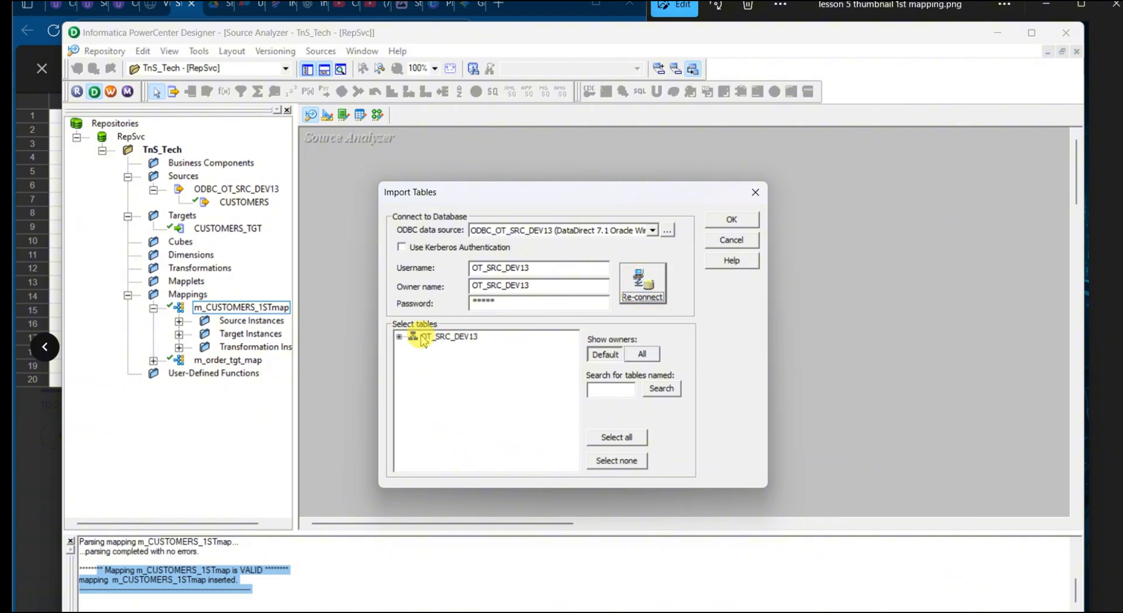
{"action": "double_click", "coordinate": [430, 337]}
{"action": "left_click", "coordinate": [439, 350]}
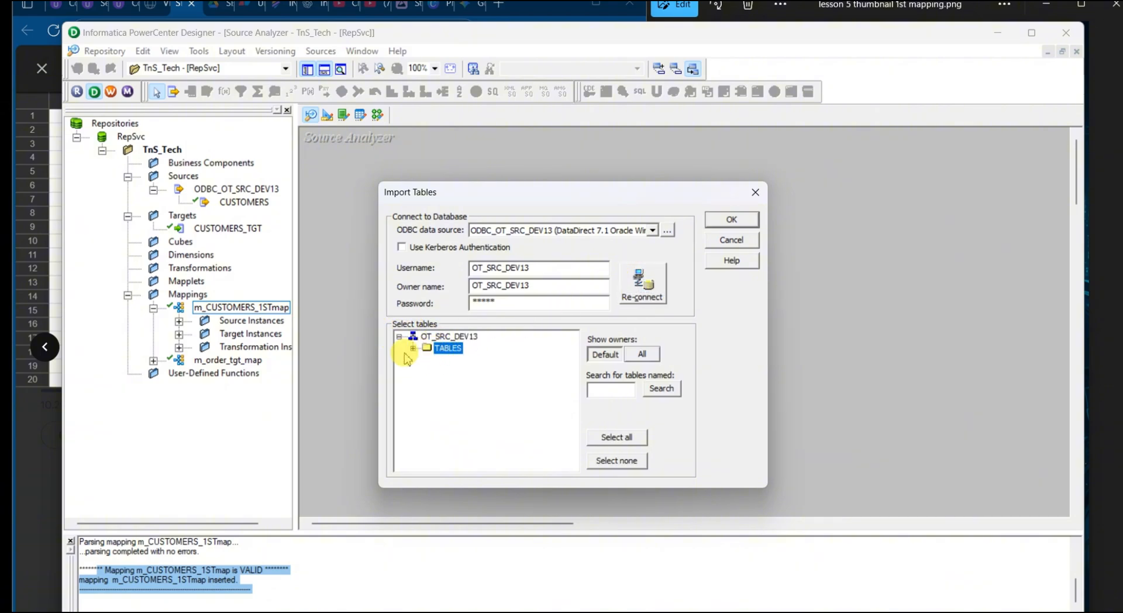
{"action": "left_click", "coordinate": [413, 348]}
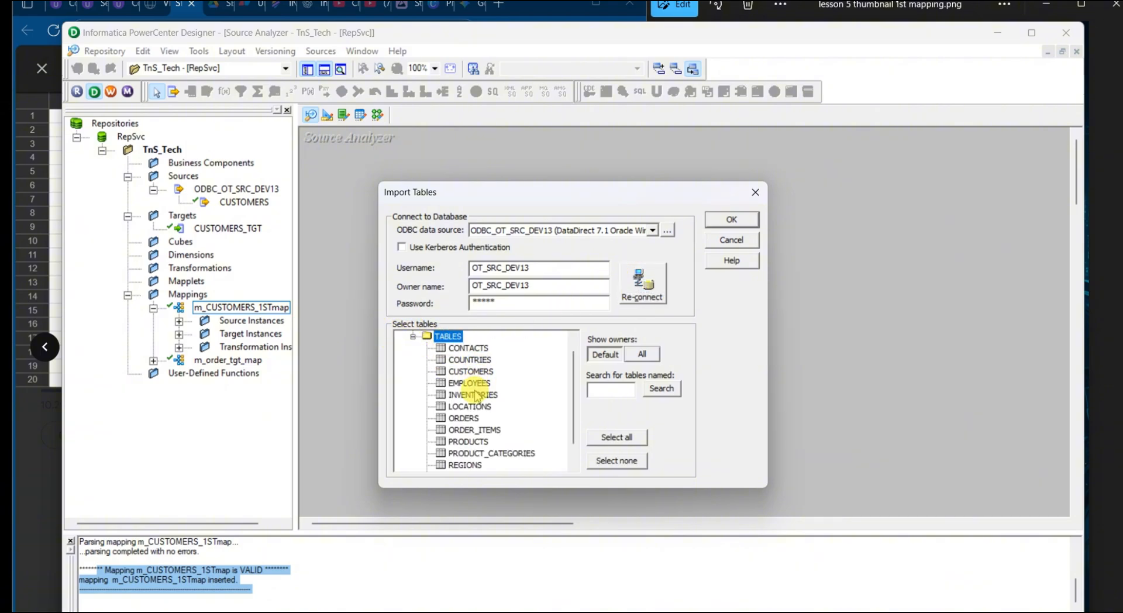
{"action": "left_click", "coordinate": [464, 418]}
{"action": "left_click", "coordinate": [728, 222]}
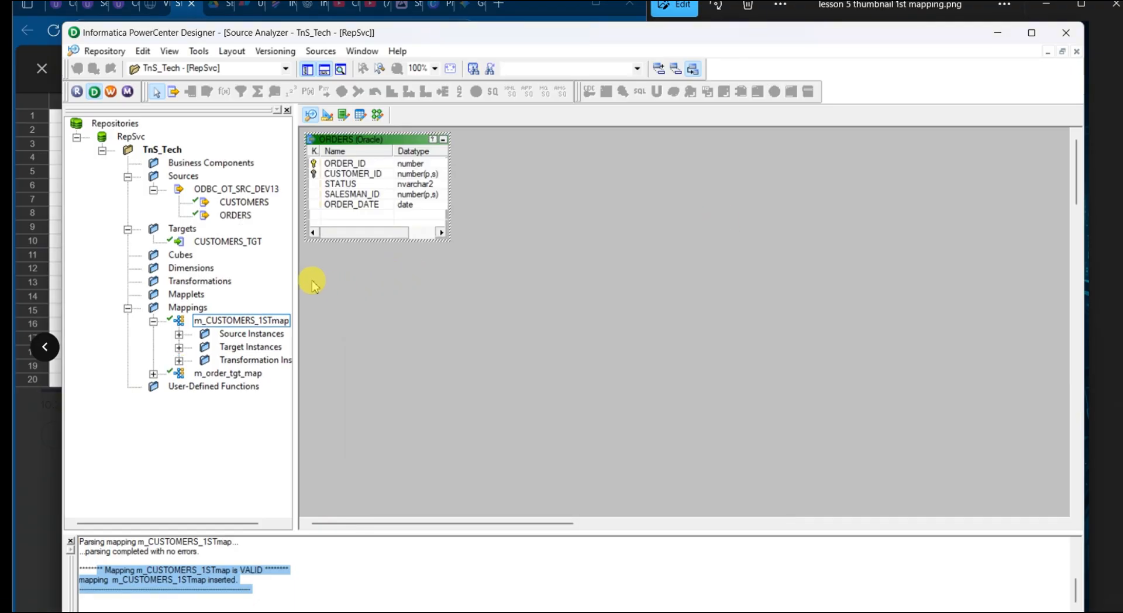
Open the Target Designer and clear the CUSTOMERS_TGT definition from its workspace
{"action": "left_click", "coordinate": [328, 115]}
{"action": "right_click", "coordinate": [502, 196]}
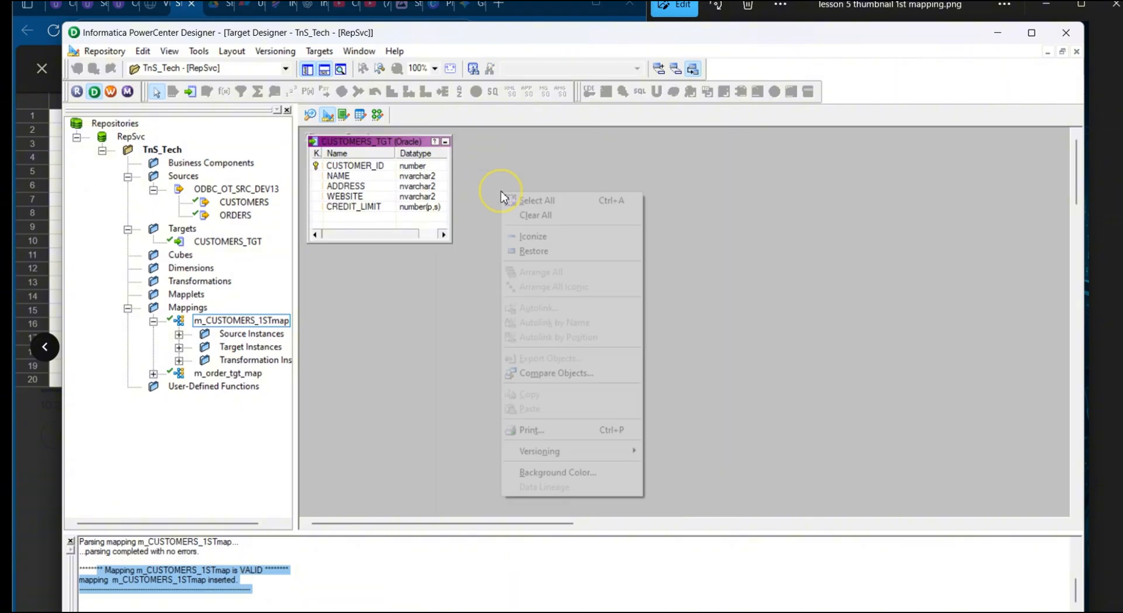
{"action": "left_click", "coordinate": [544, 215]}
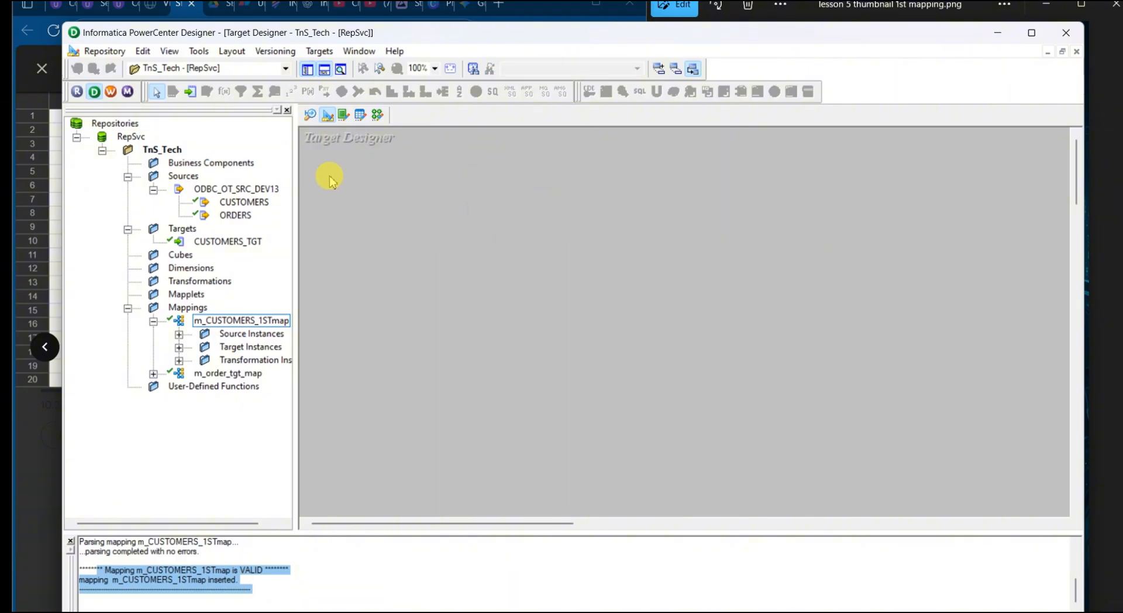
Import the ORDERS_TGT table as a target definition from the ODBC_TNS_TGT_DEV13 database connection
{"action": "left_click", "coordinate": [319, 52]}
{"action": "left_click", "coordinate": [380, 67]}
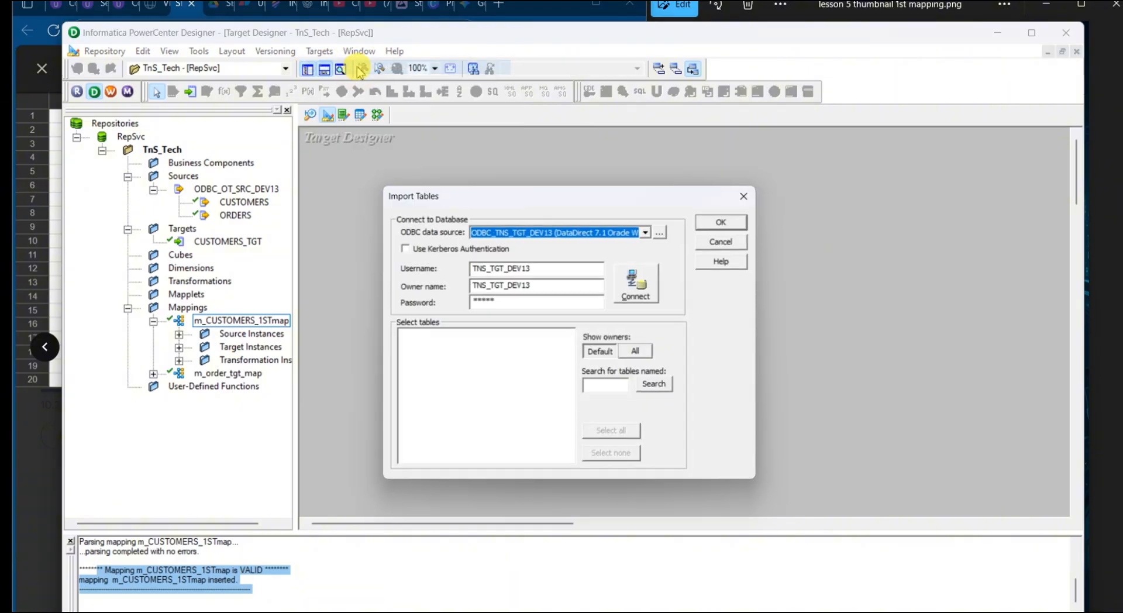
{"action": "left_click", "coordinate": [651, 279]}
{"action": "double_click", "coordinate": [414, 337]}
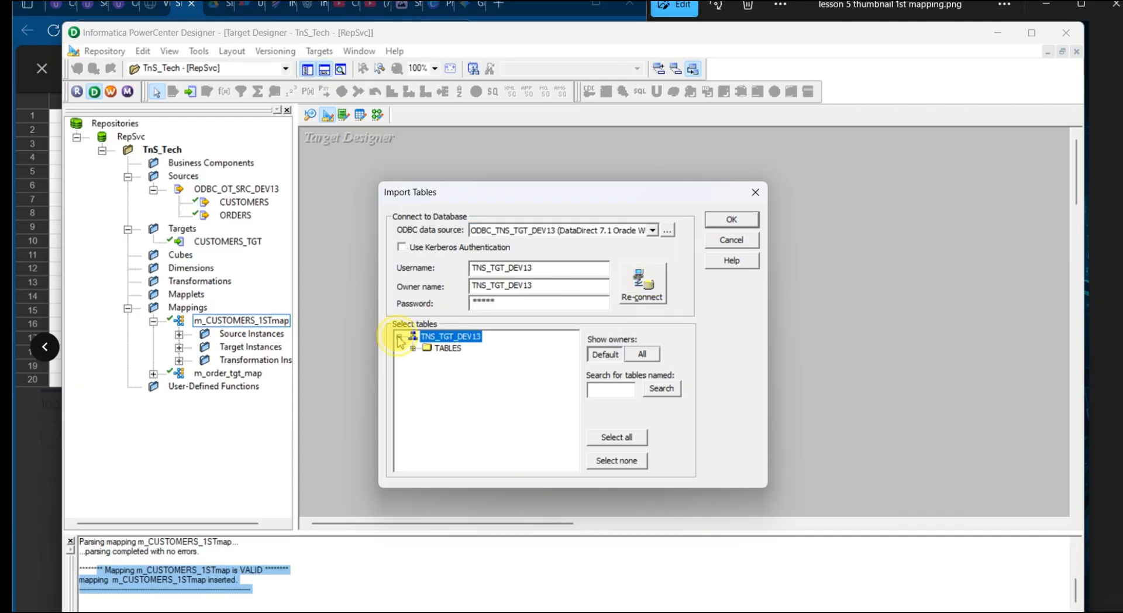
{"action": "left_click", "coordinate": [413, 348]}
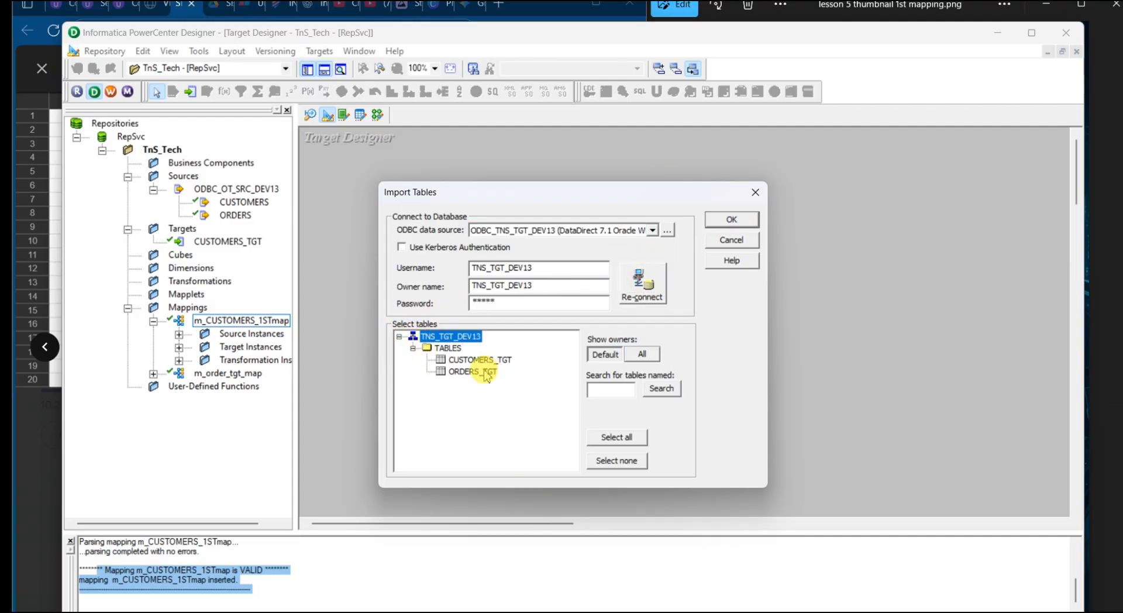
{"action": "left_click", "coordinate": [483, 371]}
{"action": "left_click", "coordinate": [733, 219]}
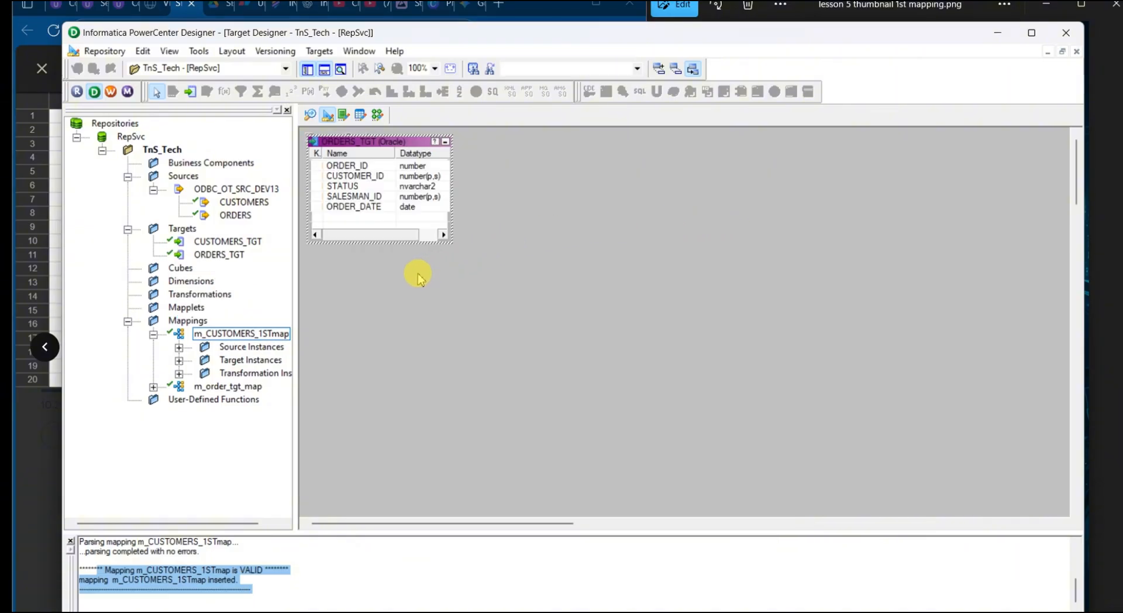
{"action": "left_click", "coordinate": [508, 289]}
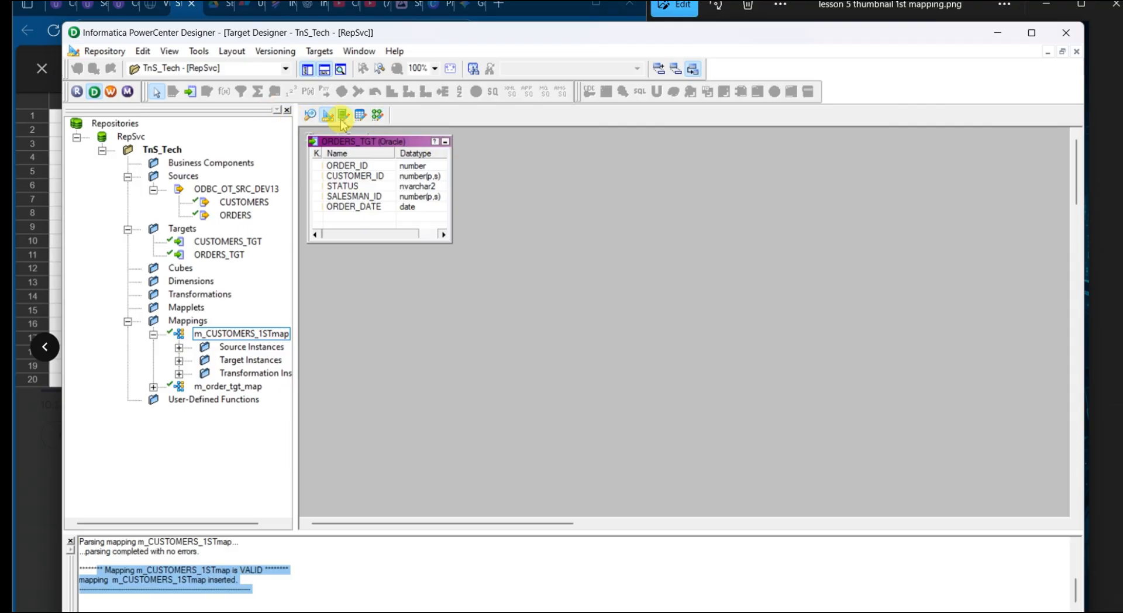
Add the ORDERS source and ORDERS_TGT target to the m_order_tgt_map mapping, placing the SQ_ORDERS source qualifier between them
{"action": "left_click", "coordinate": [377, 115]}
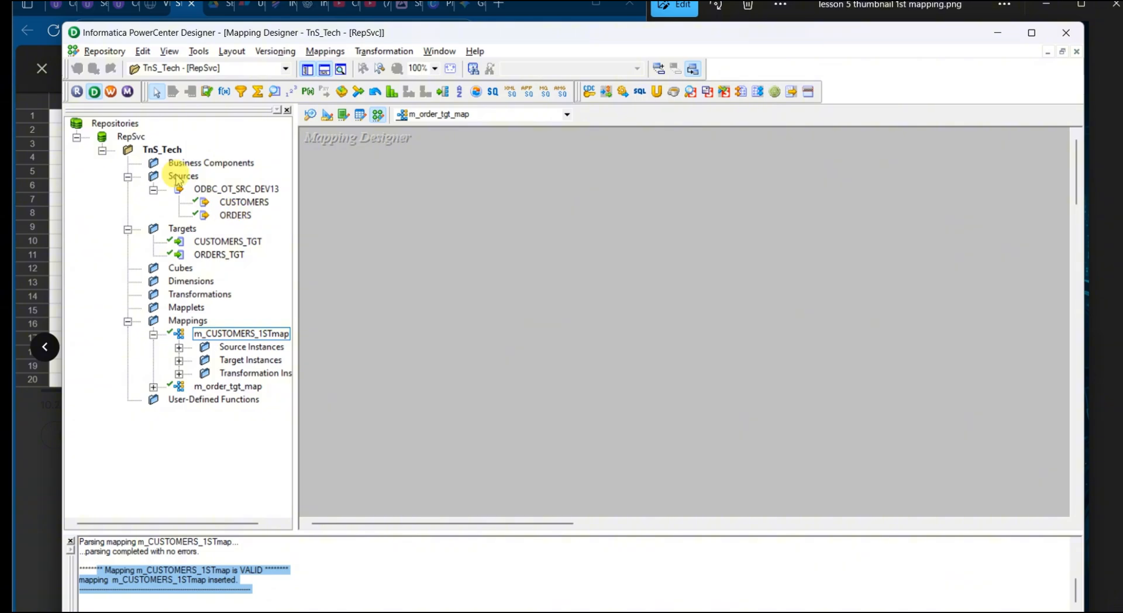
{"action": "left_click_drag", "start_coordinate": [234, 218], "coordinate": [364, 200]}
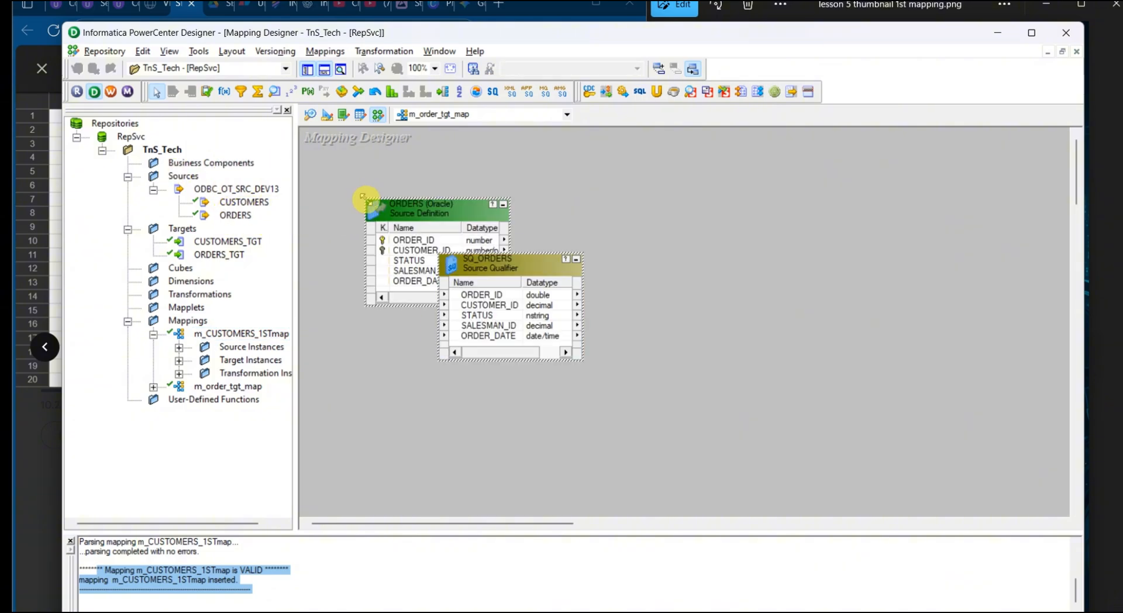
{"action": "left_click_drag", "start_coordinate": [219, 254], "coordinate": [804, 234]}
{"action": "left_click_drag", "start_coordinate": [530, 272], "coordinate": [671, 241]}
Link all five SQ_ORDERS ports to the matching ORDERS_TGT columns, save the mapping and check its validation message
{"action": "left_click", "coordinate": [655, 263]}
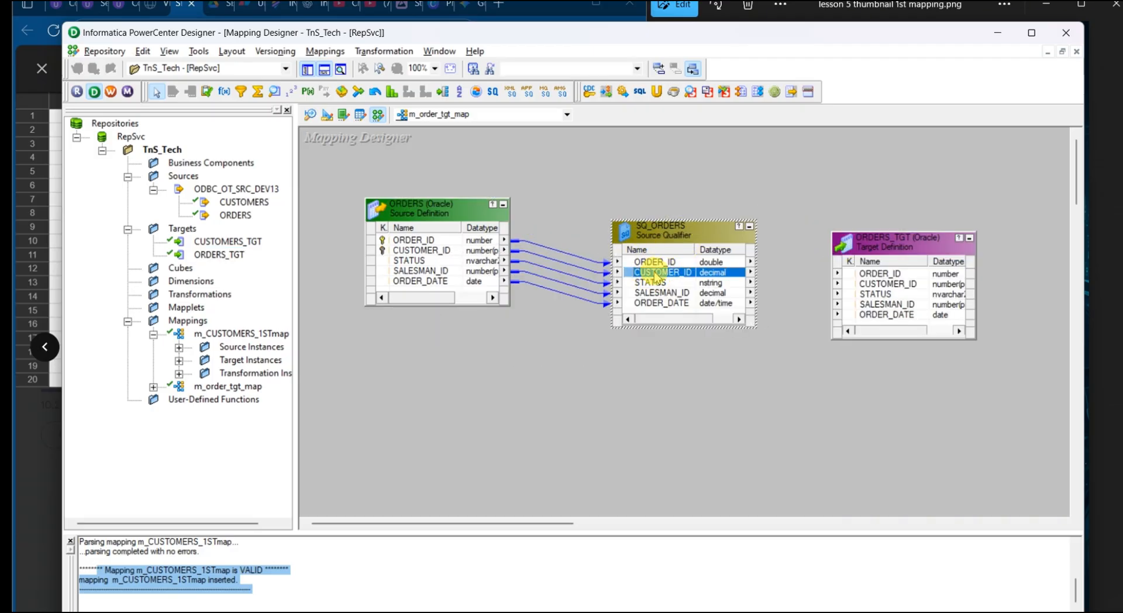
{"action": "right_click", "coordinate": [668, 270]}
{"action": "left_click", "coordinate": [714, 276]}
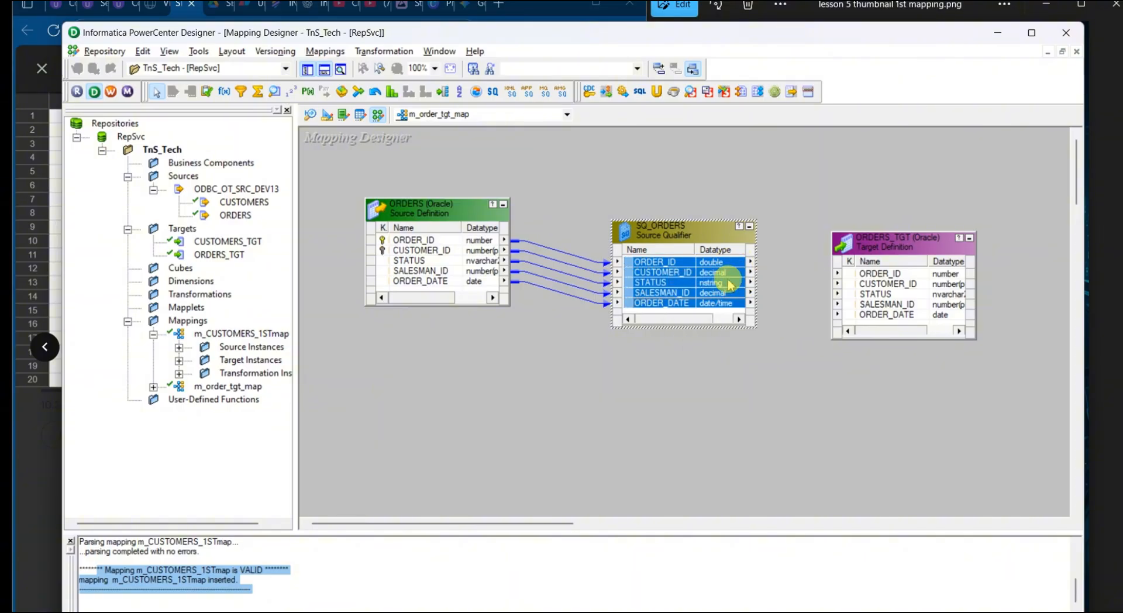
{"action": "left_click_drag", "start_coordinate": [727, 283], "coordinate": [875, 274]}
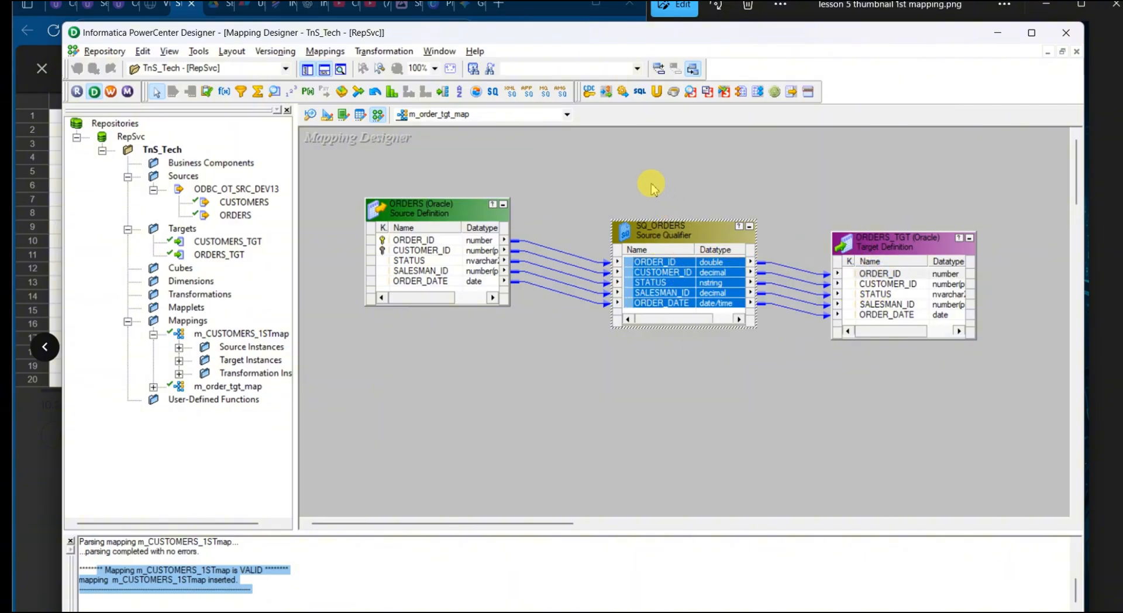
{"action": "key", "text": "ctrl+s"}
{"action": "left_click_drag", "start_coordinate": [208, 585], "coordinate": [82, 567]}
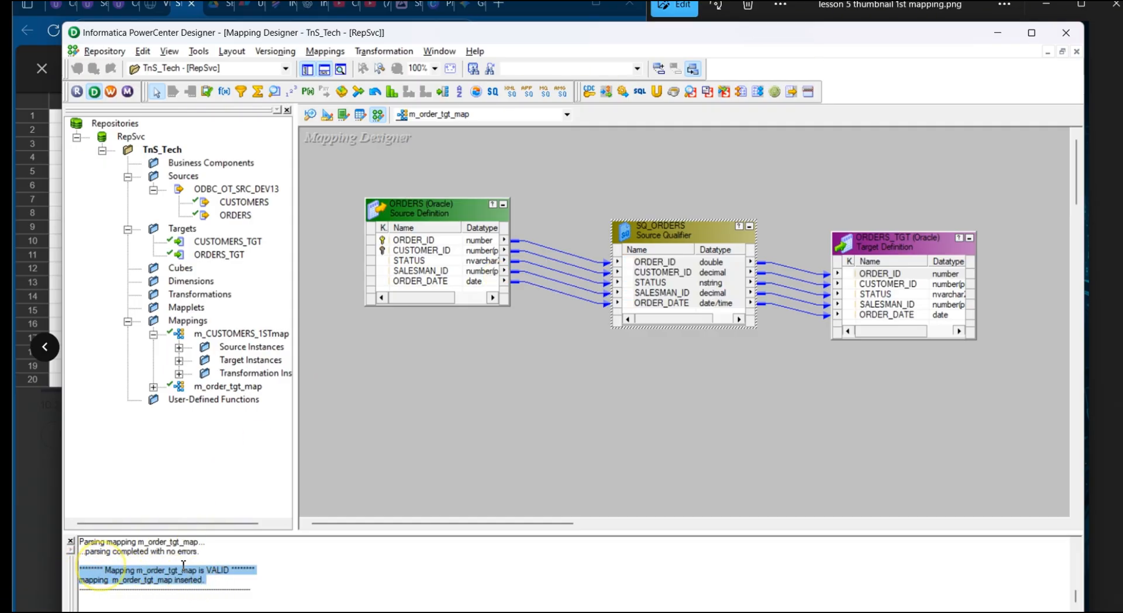
Switch to Informatica PowerCenter Workflow Manager and clear the customers session from the Task Developer workspace
{"action": "left_click", "coordinate": [249, 568]}
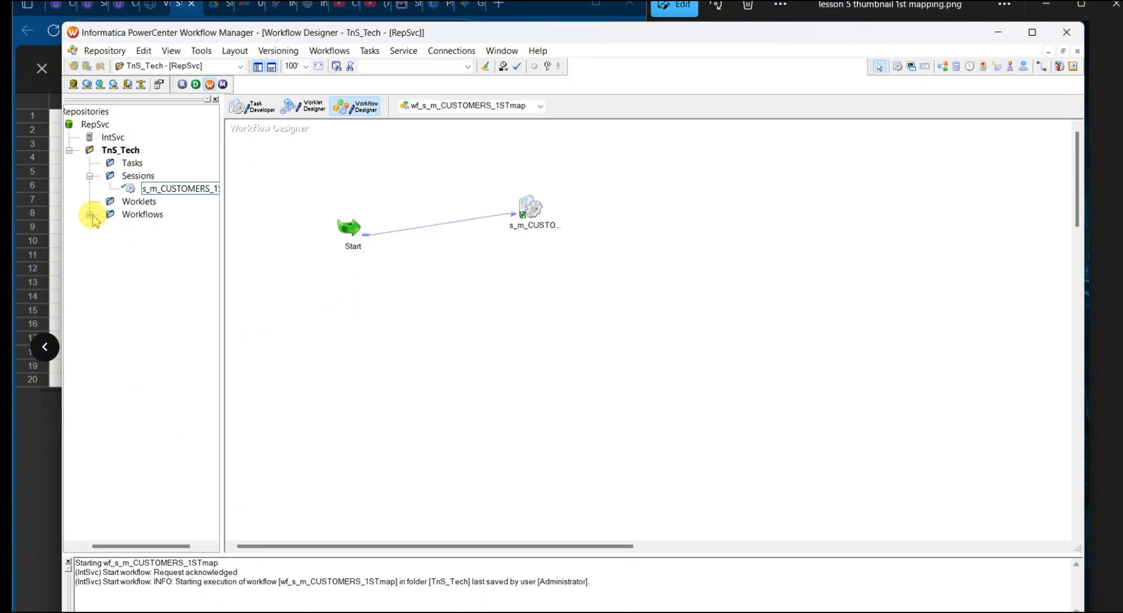
{"action": "left_click", "coordinate": [91, 215]}
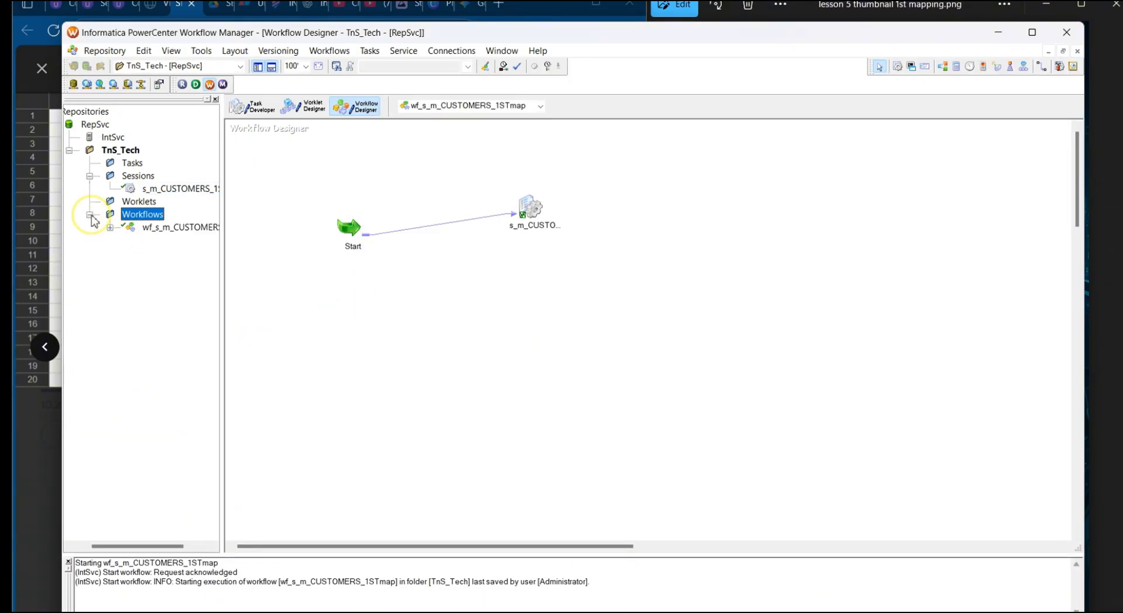
{"action": "left_click", "coordinate": [255, 111]}
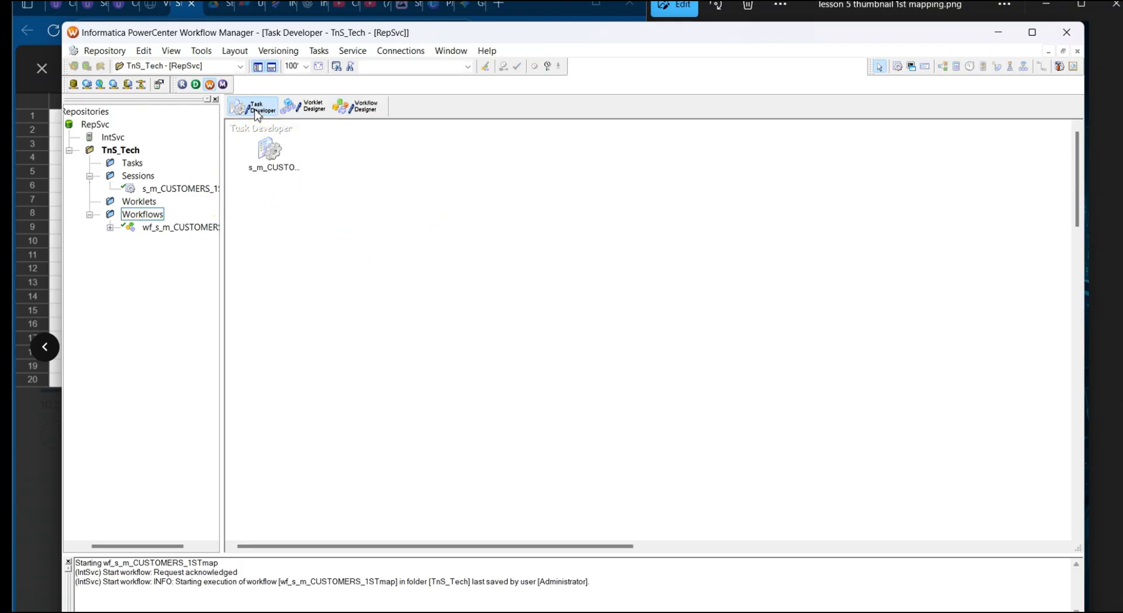
{"action": "left_click", "coordinate": [316, 53]}
{"action": "left_click", "coordinate": [381, 225]}
{"action": "right_click", "coordinate": [322, 151]}
{"action": "left_click", "coordinate": [386, 168]}
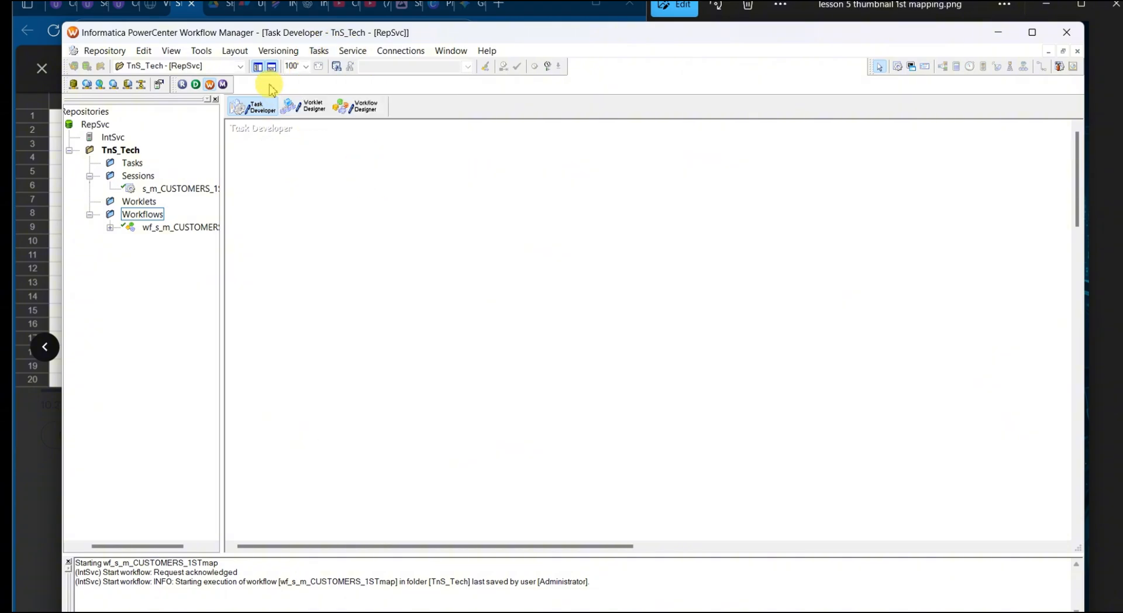
Create a Session task named s_m_order_tgt_map associated with the m_order_tgt_map mapping
{"action": "left_click", "coordinate": [319, 51]}
{"action": "left_click", "coordinate": [328, 66]}
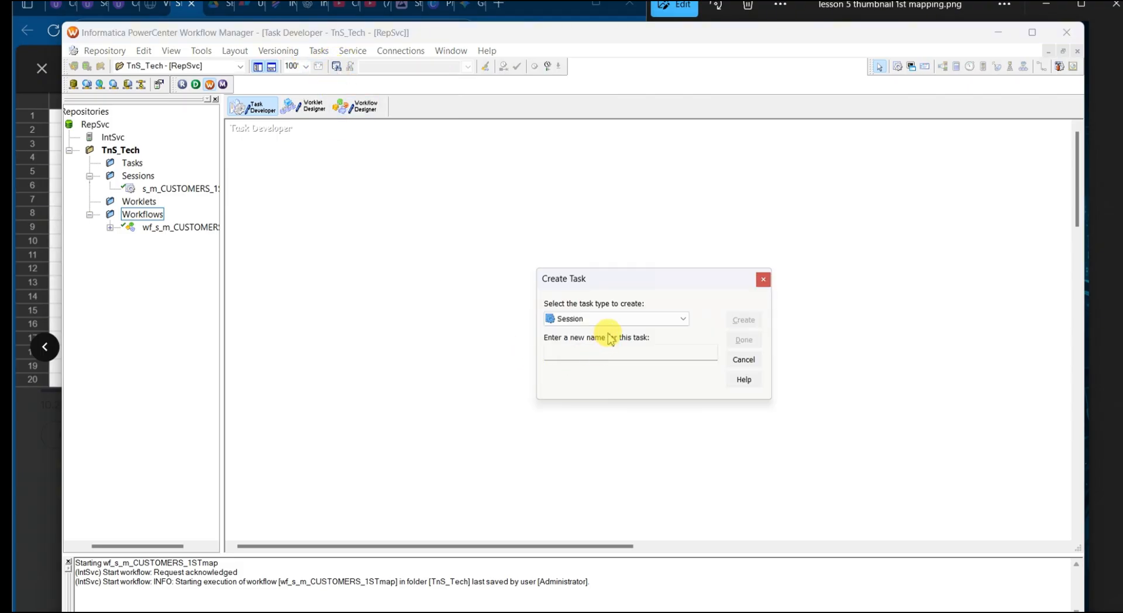
{"action": "left_click", "coordinate": [643, 322]}
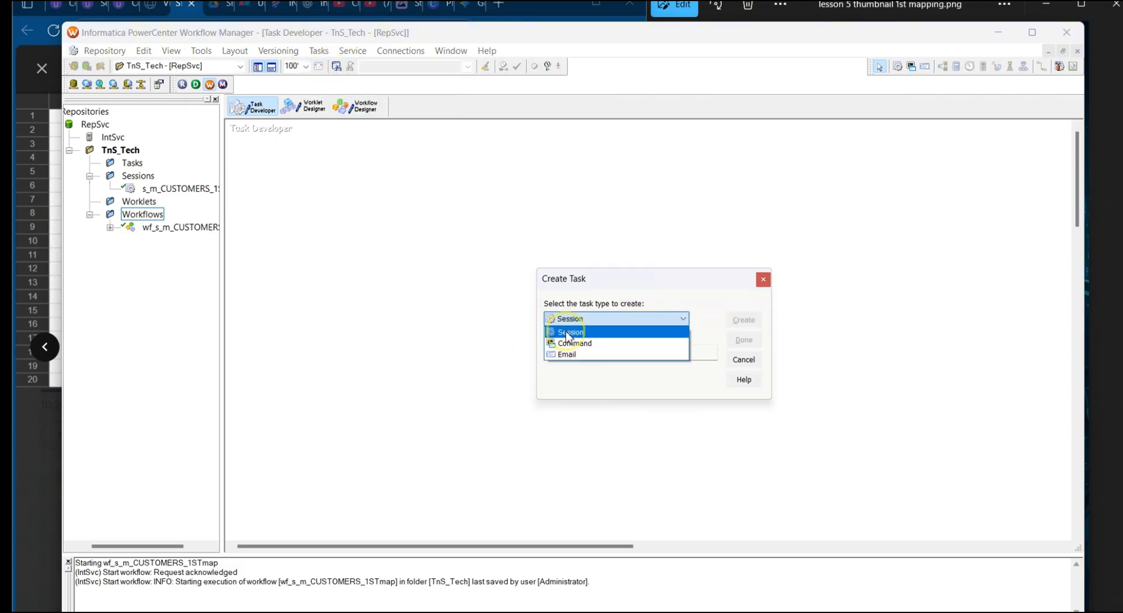
{"action": "left_click", "coordinate": [570, 332]}
{"action": "left_click", "coordinate": [604, 354]}
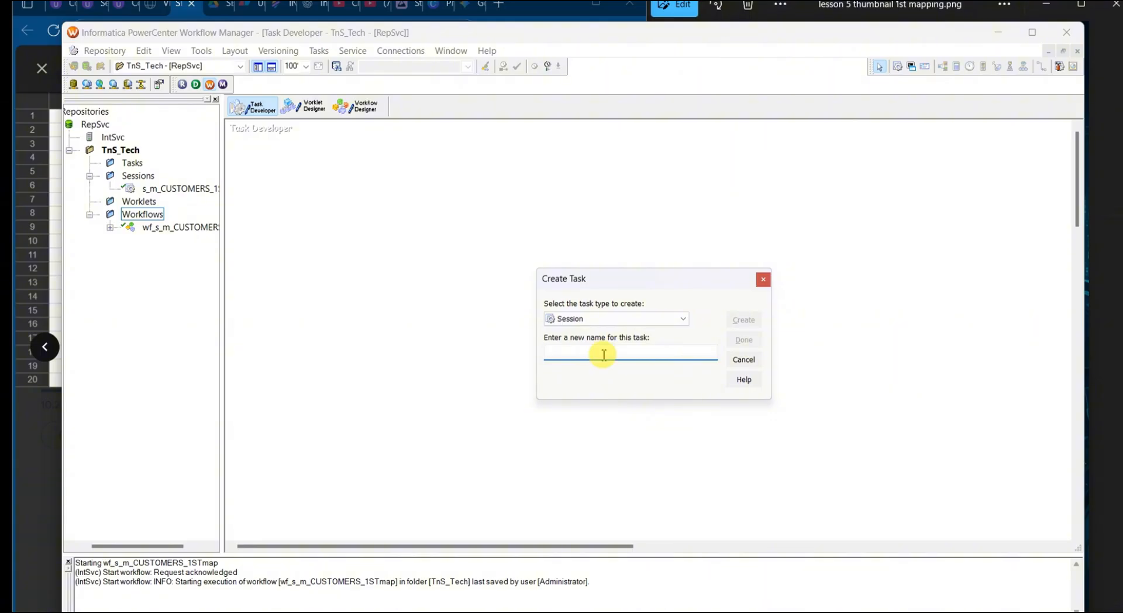
{"action": "type", "text": "s_m_order_tgt_map"}
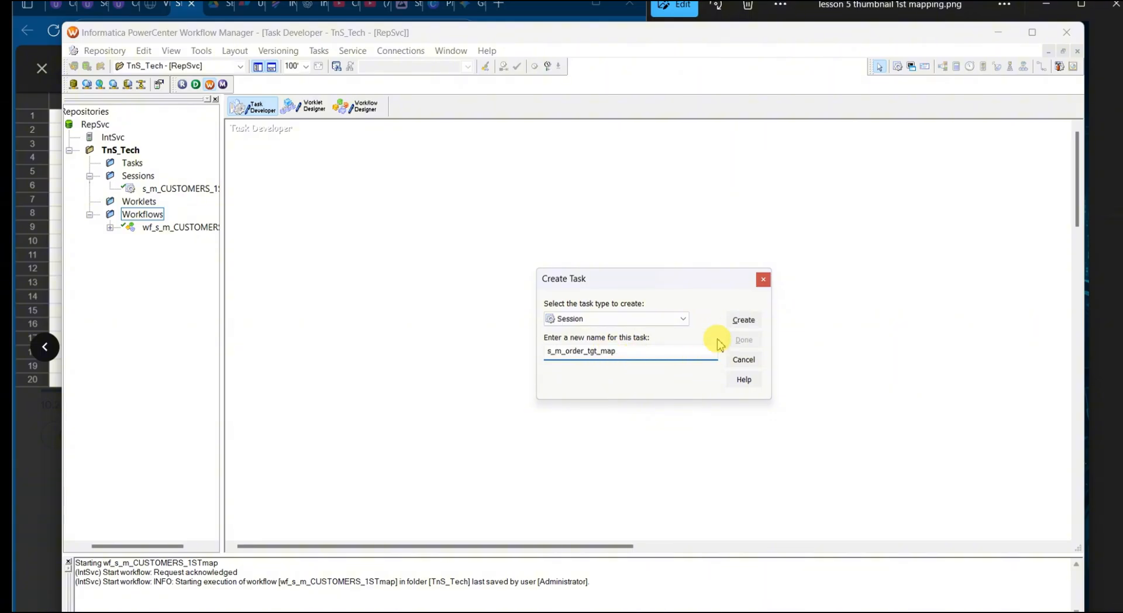
{"action": "left_click", "coordinate": [743, 322]}
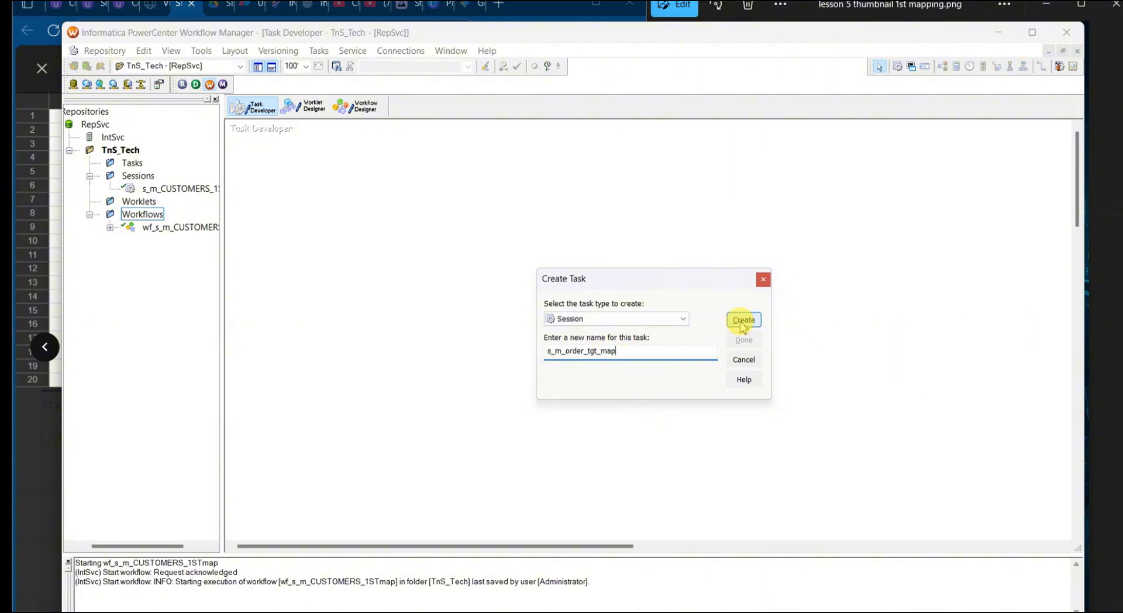
{"action": "left_click", "coordinate": [743, 321]}
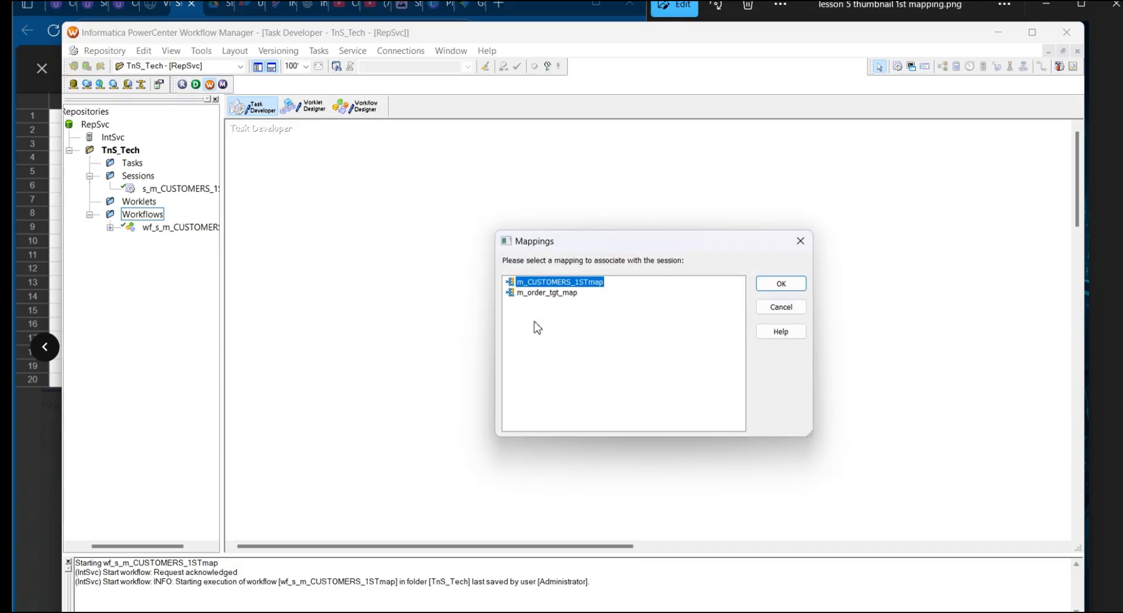
{"action": "left_click", "coordinate": [545, 293]}
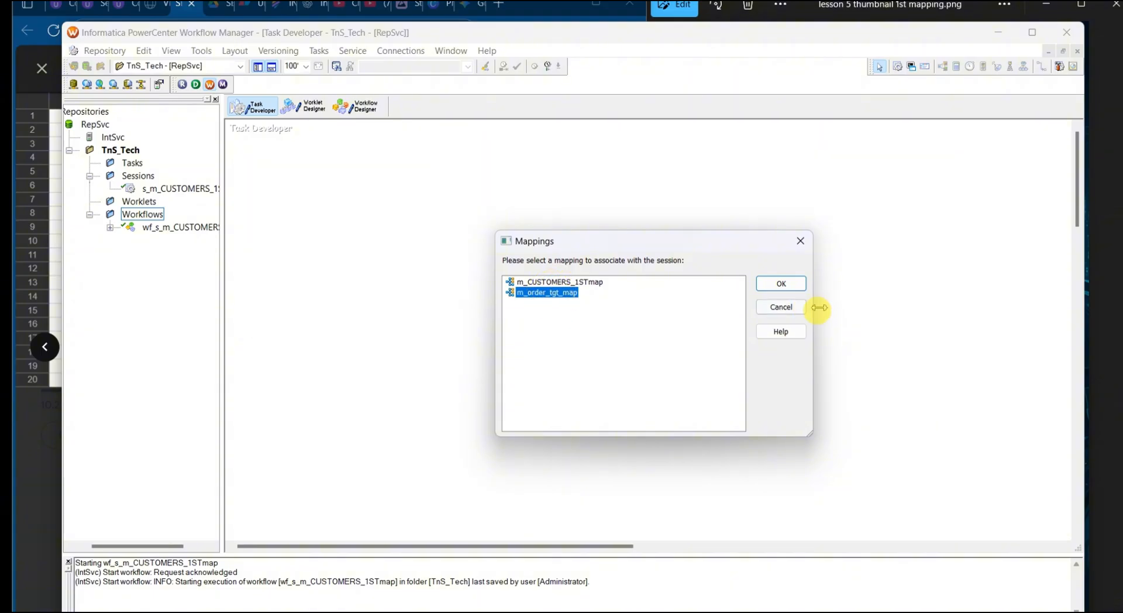
{"action": "left_click", "coordinate": [781, 283]}
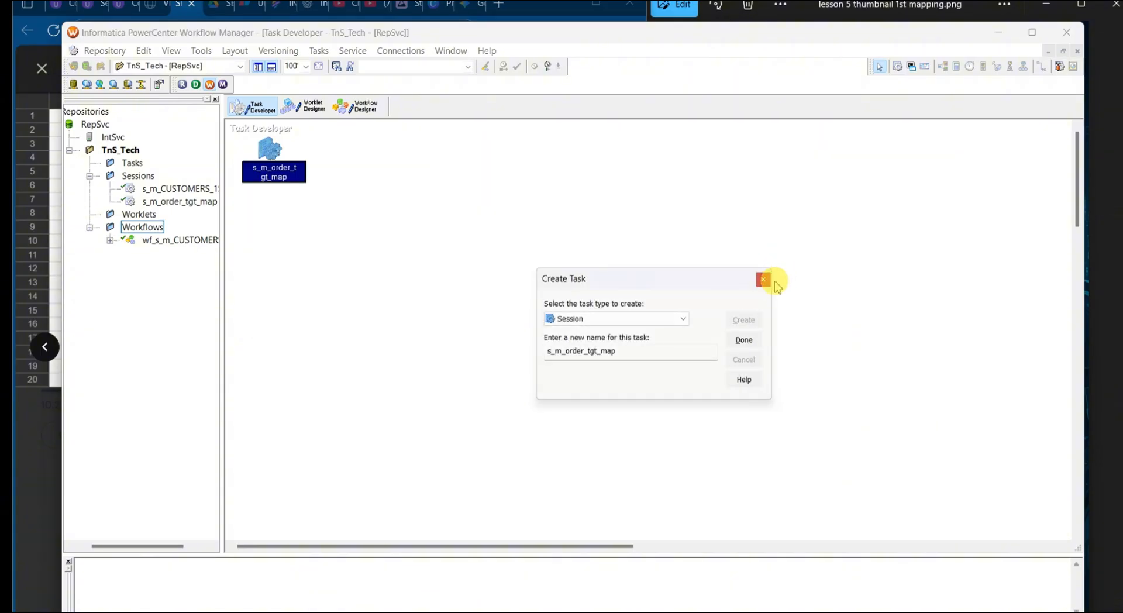
{"action": "left_click", "coordinate": [744, 341]}
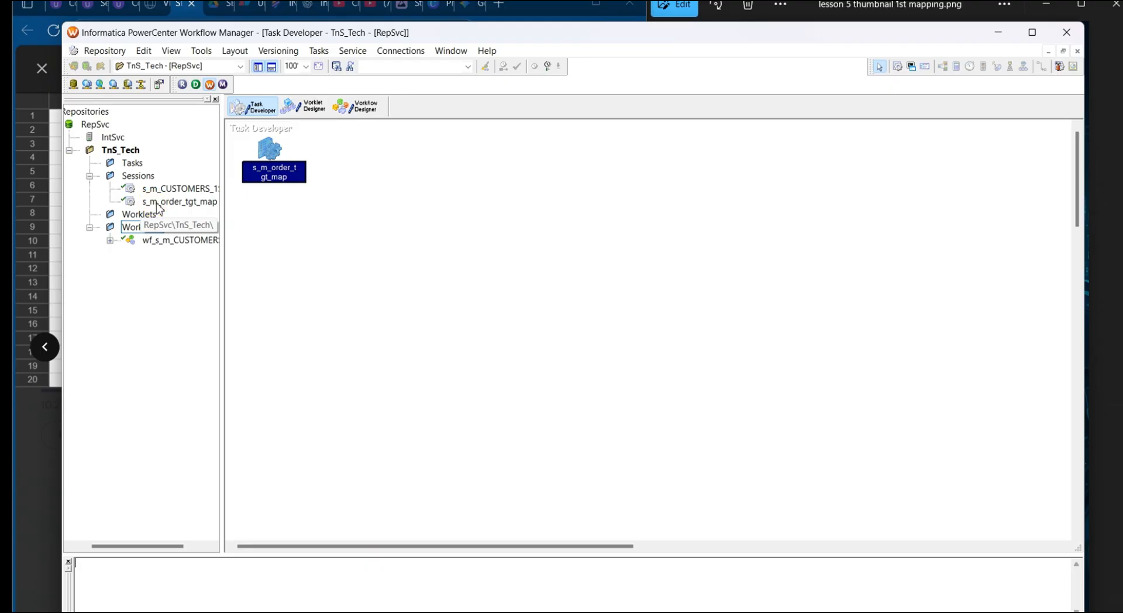
{"action": "left_click", "coordinate": [89, 228]}
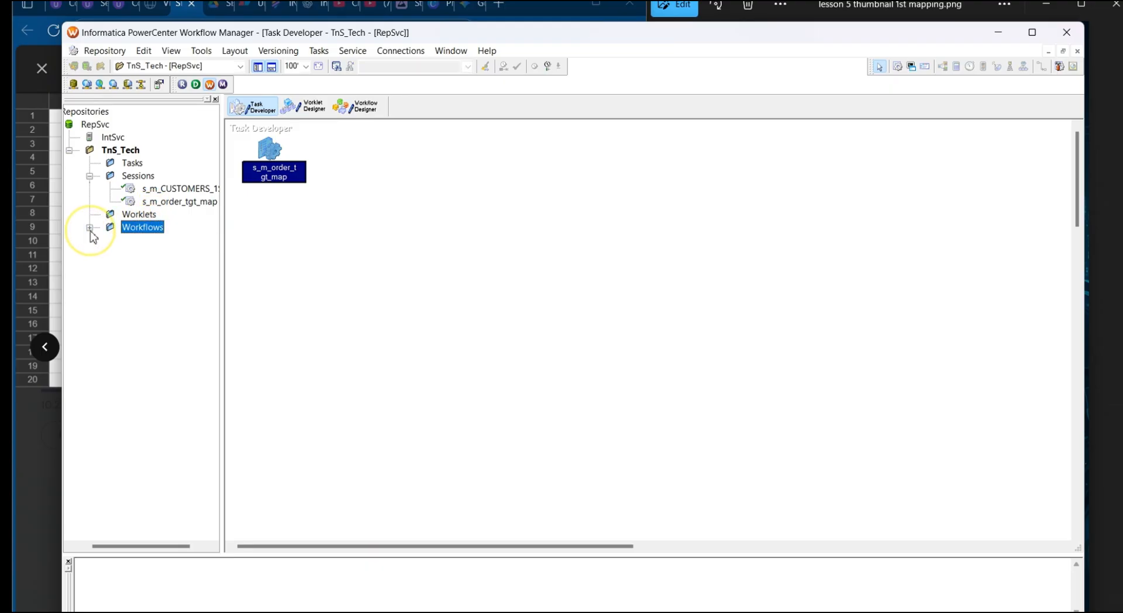
Create a new workflow named wf_s_m_order_tgt_map in the Workflow Designer, keeping IntSvc as its Integration Service
{"action": "left_click", "coordinate": [90, 228]}
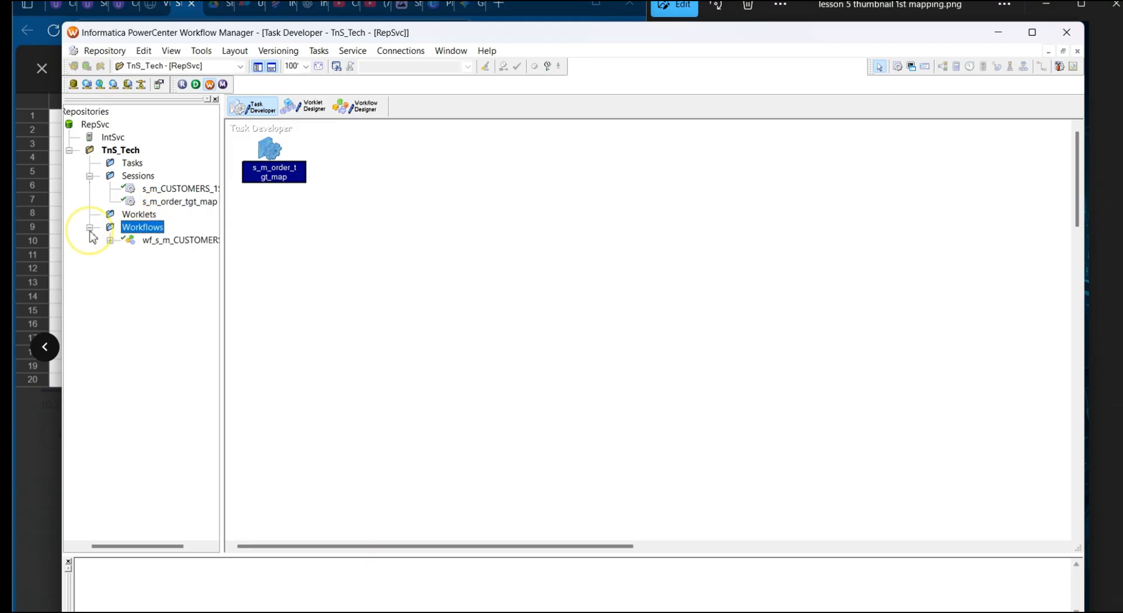
{"action": "left_click", "coordinate": [354, 108]}
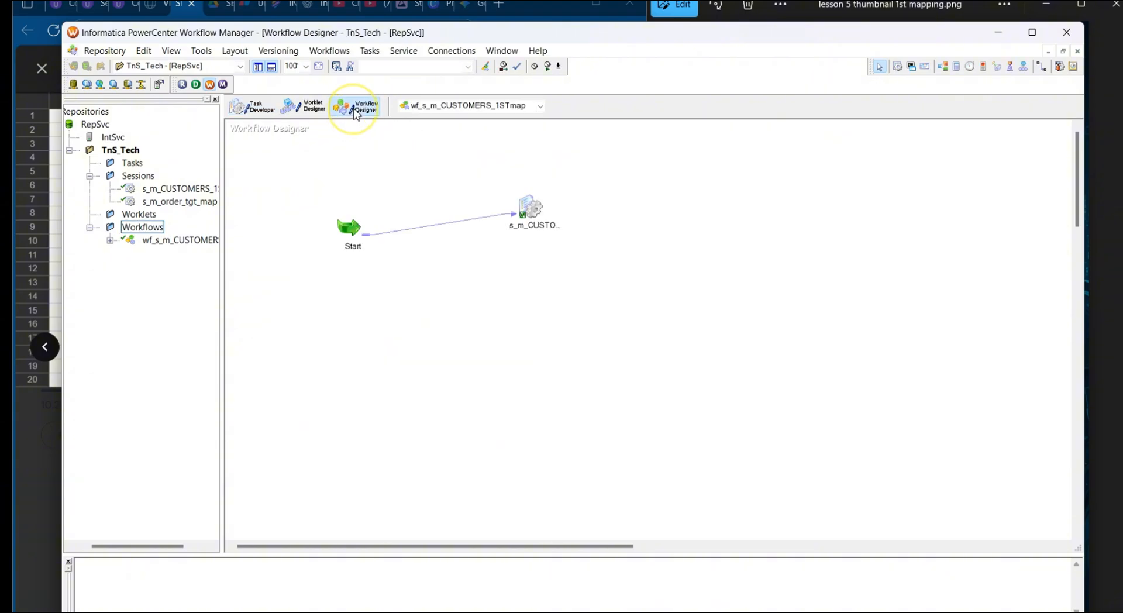
{"action": "right_click", "coordinate": [639, 172]}
{"action": "left_click", "coordinate": [578, 276]}
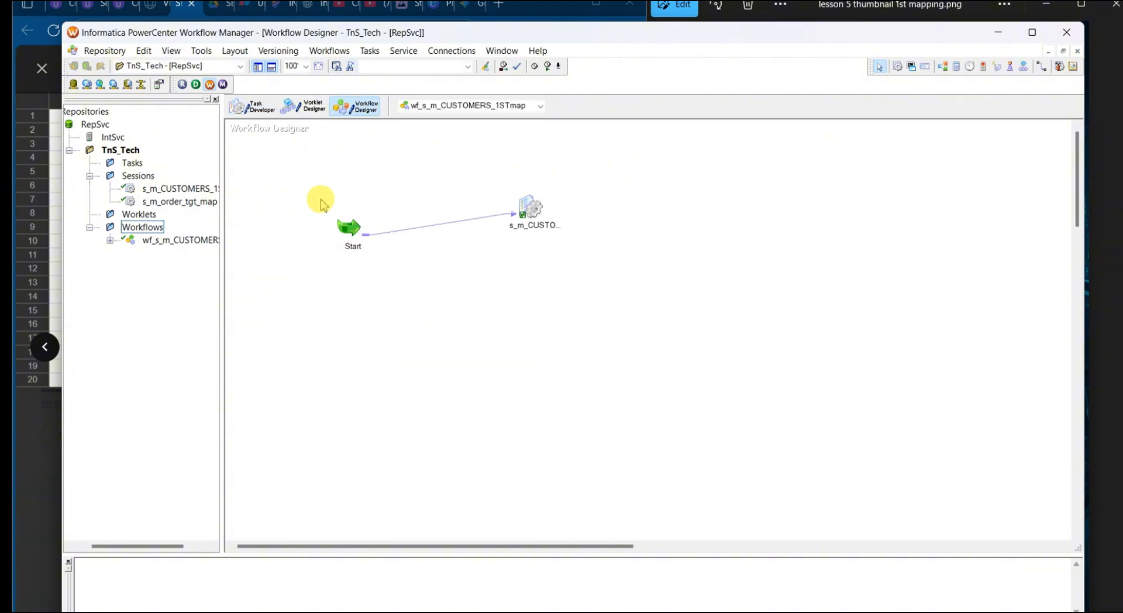
{"action": "left_click", "coordinate": [331, 53]}
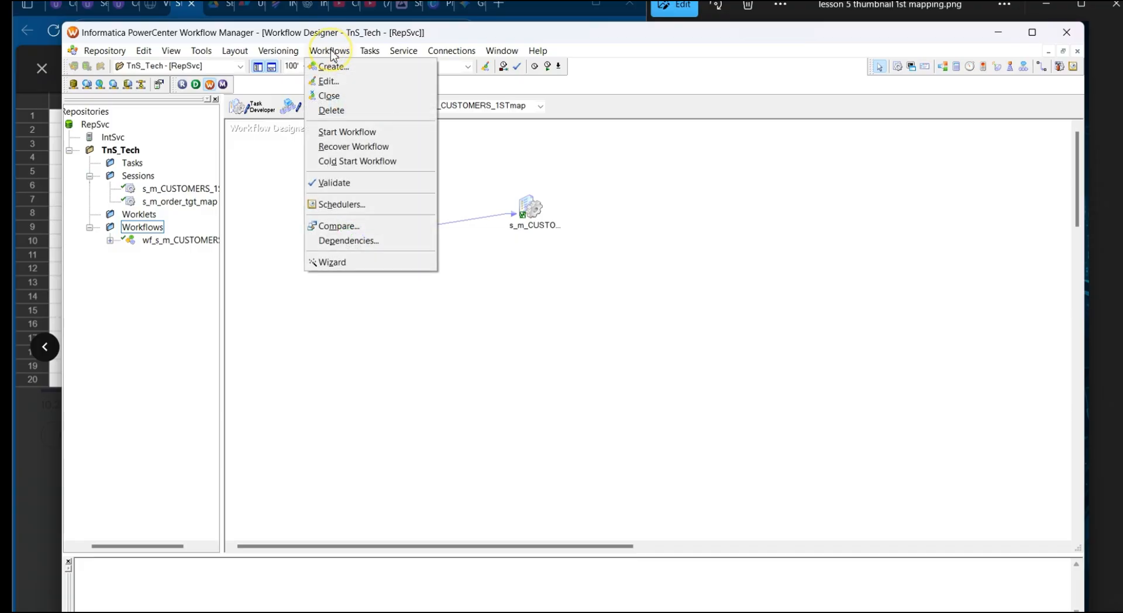
{"action": "left_click", "coordinate": [340, 68]}
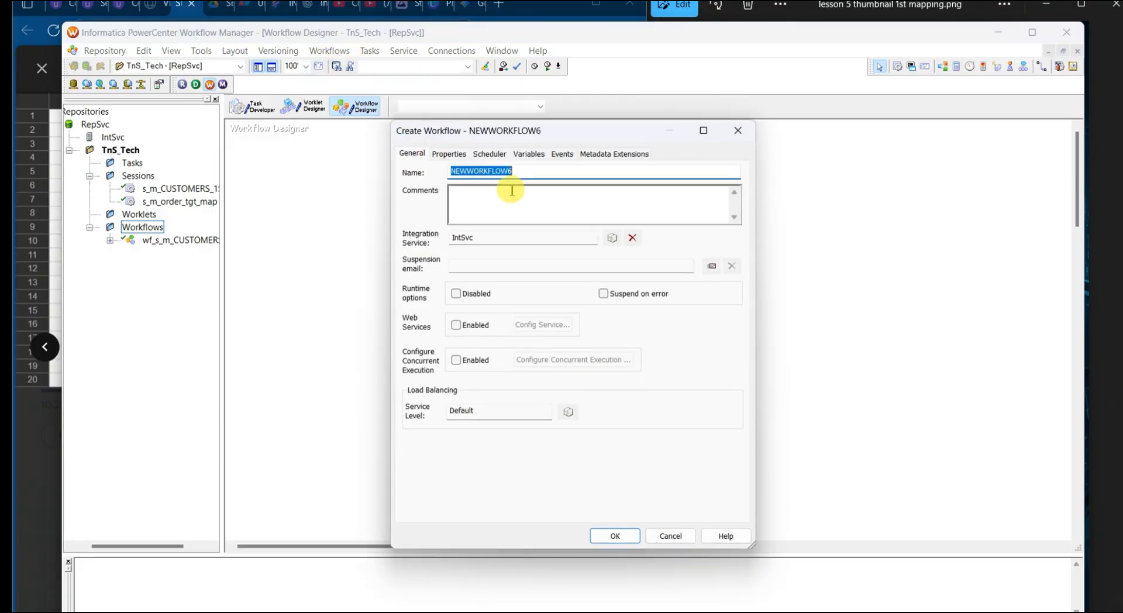
{"action": "type", "text": "wf_s_m_order_tgt_map"}
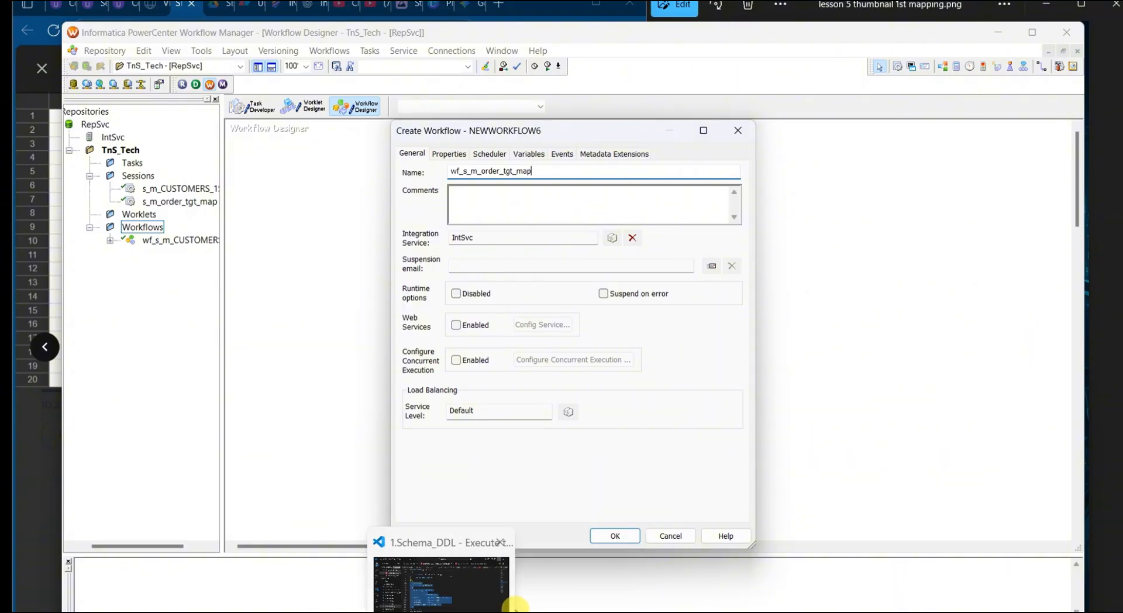
{"action": "left_click", "coordinate": [615, 536]}
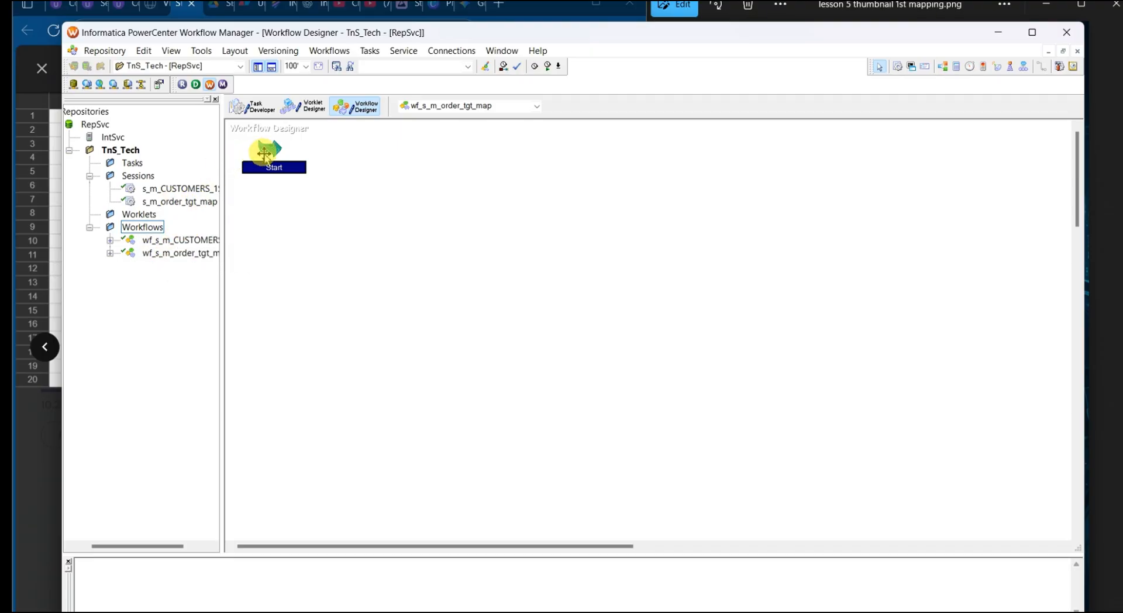
Add the s_m_order_tgt_map session to the workflow, link the Start task to it and save the workflow
{"action": "left_click_drag", "start_coordinate": [269, 148], "coordinate": [287, 192]}
{"action": "left_click_drag", "start_coordinate": [162, 205], "coordinate": [490, 205]}
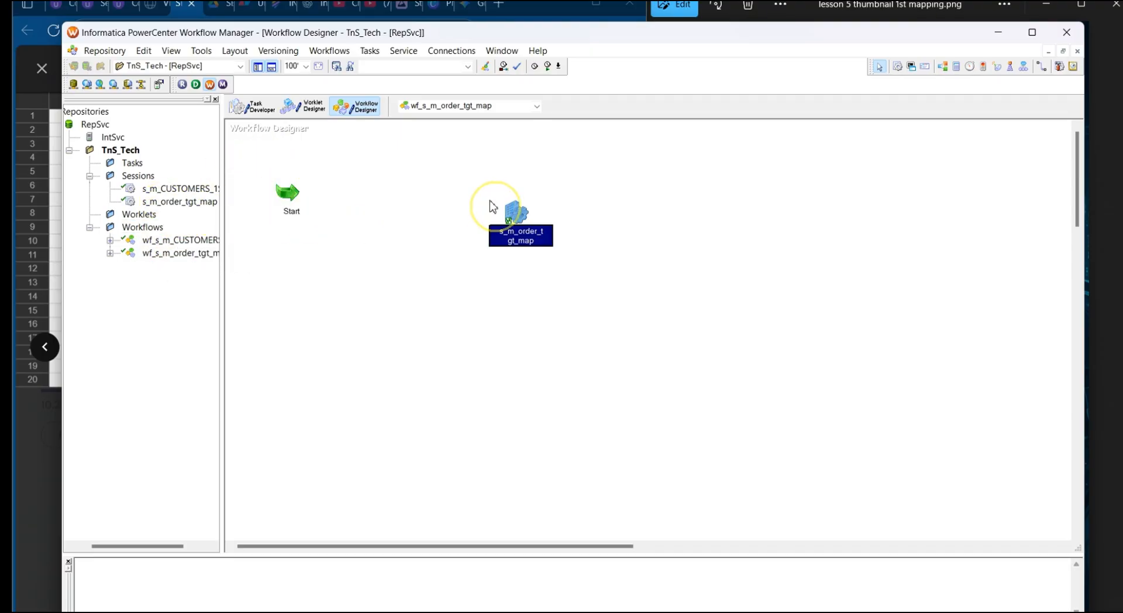
{"action": "left_click", "coordinate": [1041, 67]}
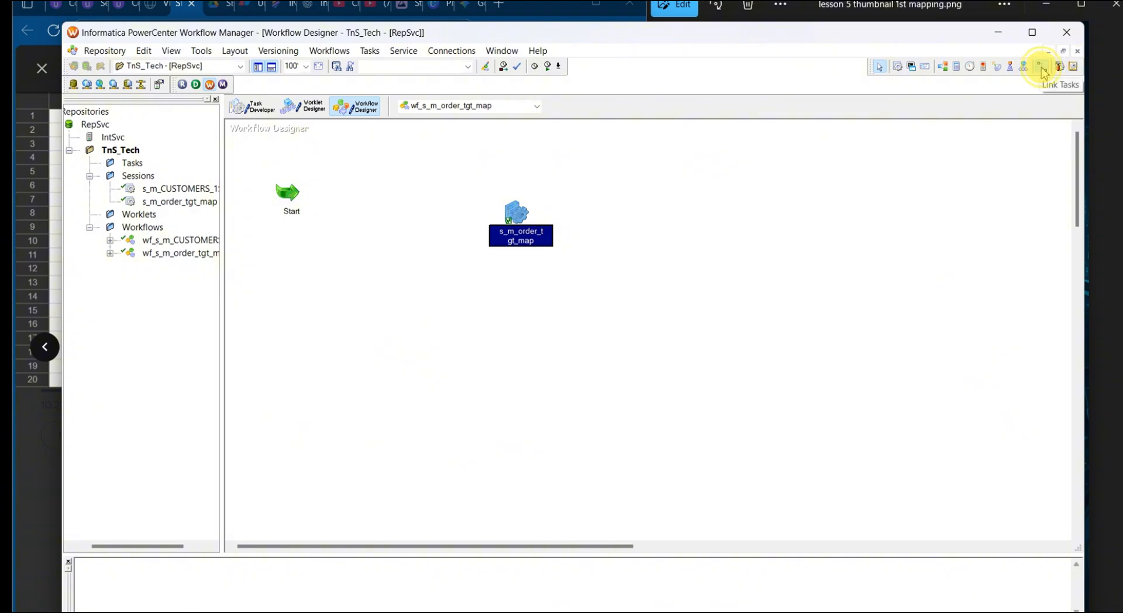
{"action": "left_click_drag", "start_coordinate": [369, 194], "coordinate": [511, 212]}
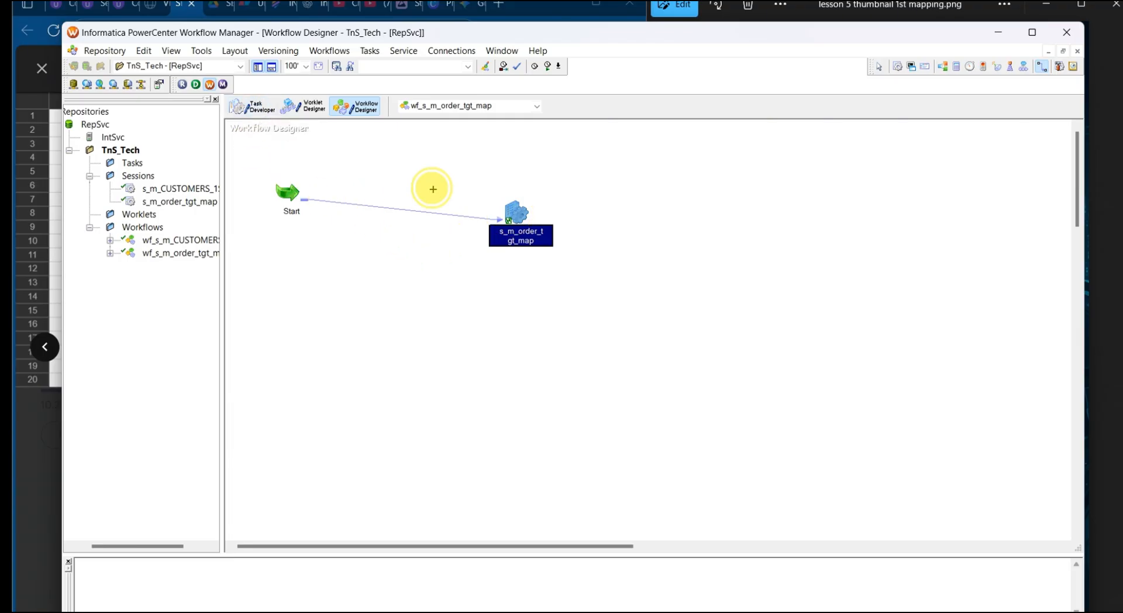
{"action": "key", "text": "ctrl+s"}
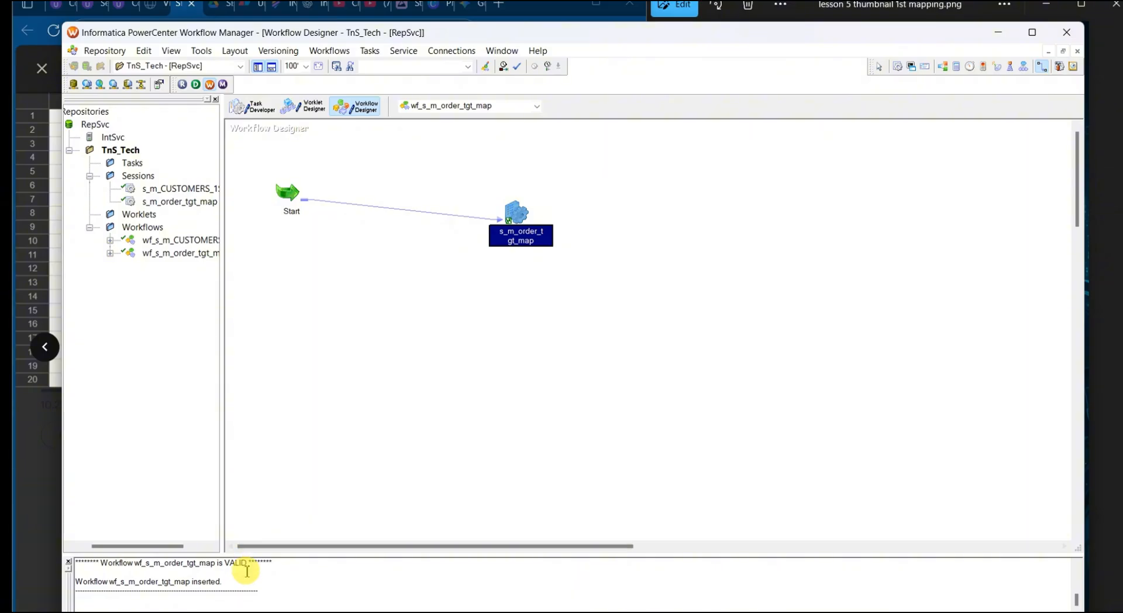
Switch to the Task Developer and review the relational connections defined in the repository
{"action": "left_click", "coordinate": [253, 107]}
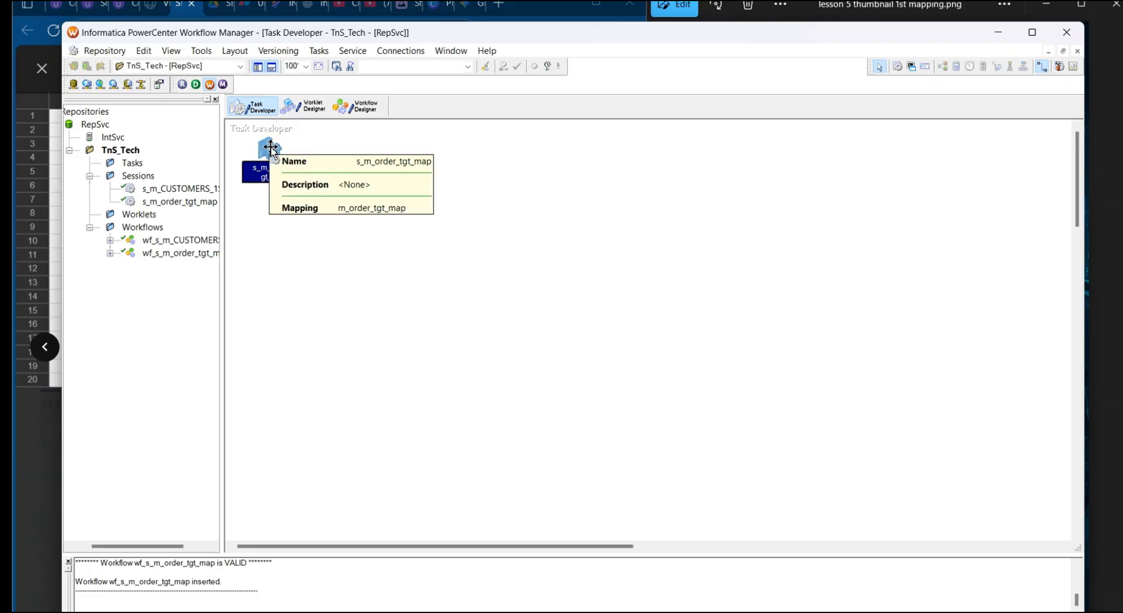
{"action": "left_click", "coordinate": [400, 51]}
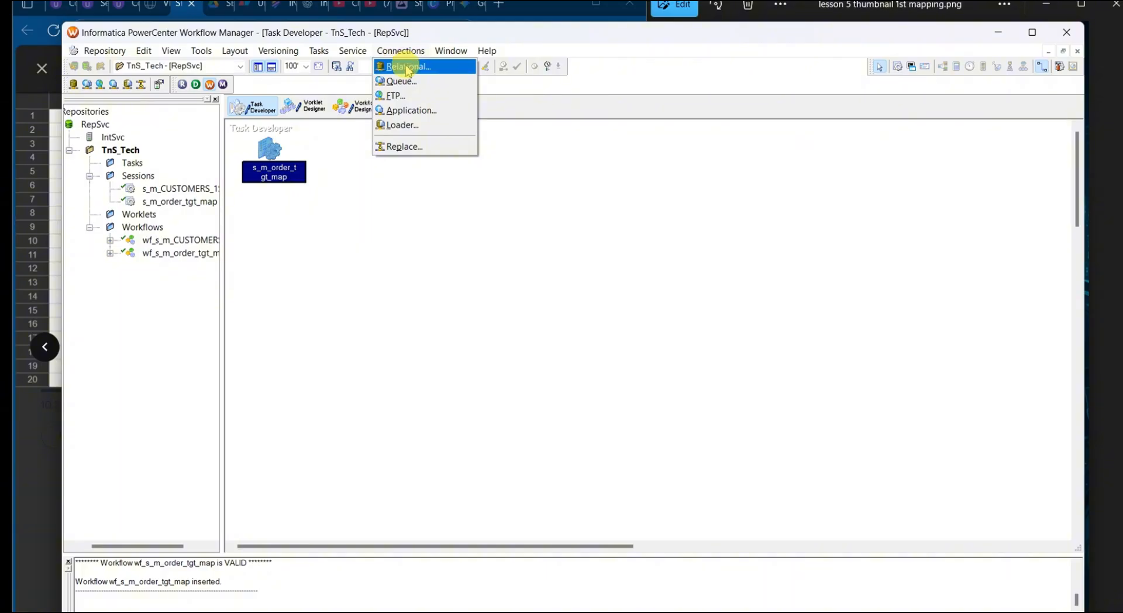
{"action": "left_click", "coordinate": [408, 68]}
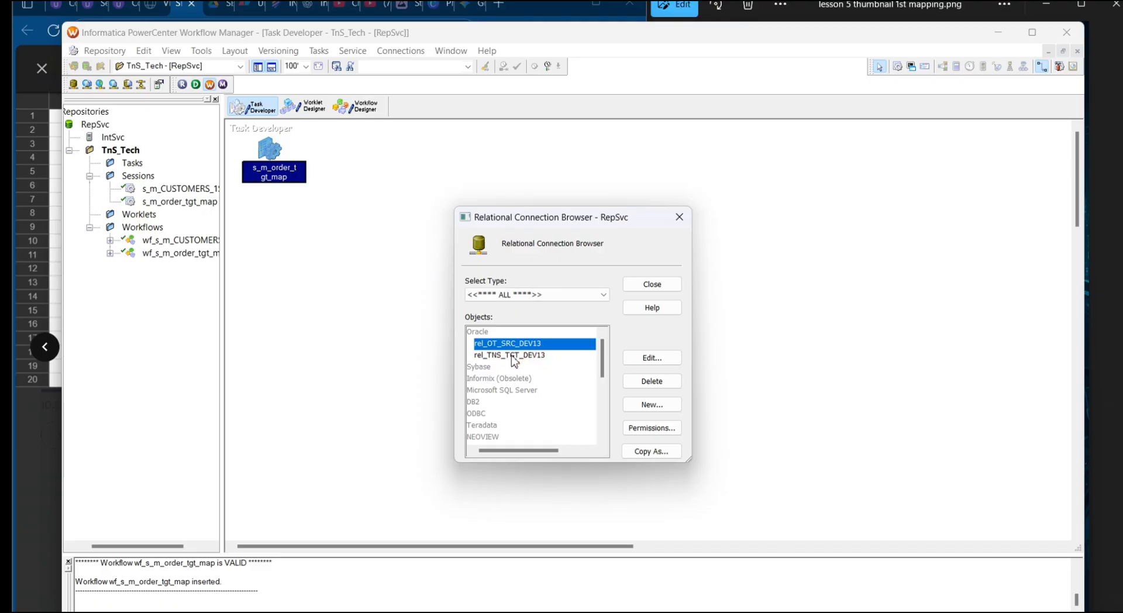
{"action": "left_click", "coordinate": [679, 219]}
Check the SQ_ORDERS source connection in the s_m_order_tgt_map session and set the ORDERS_TGT target connection to rel_TNS_TGT_DEV13
{"action": "double_click", "coordinate": [270, 154]}
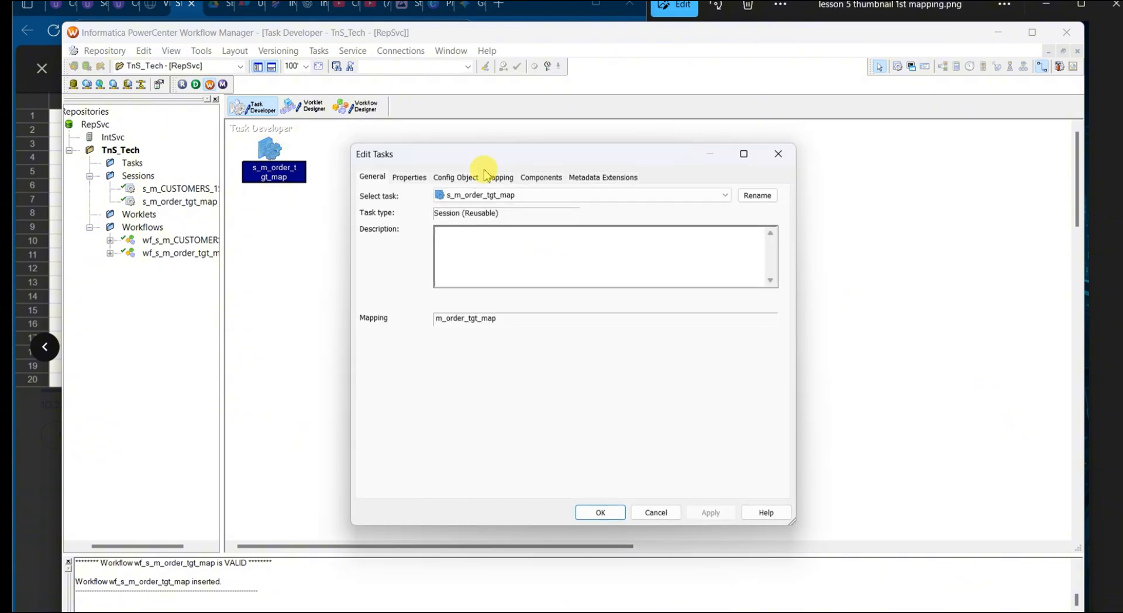
{"action": "left_click", "coordinate": [500, 177]}
{"action": "left_click", "coordinate": [417, 283]}
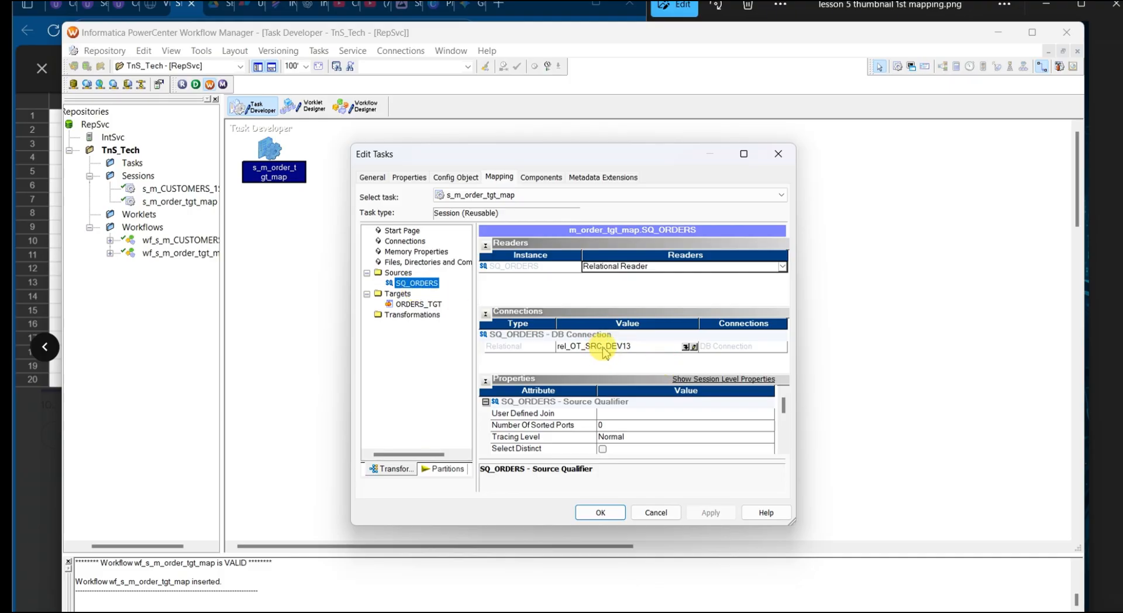
{"action": "left_click", "coordinate": [419, 304]}
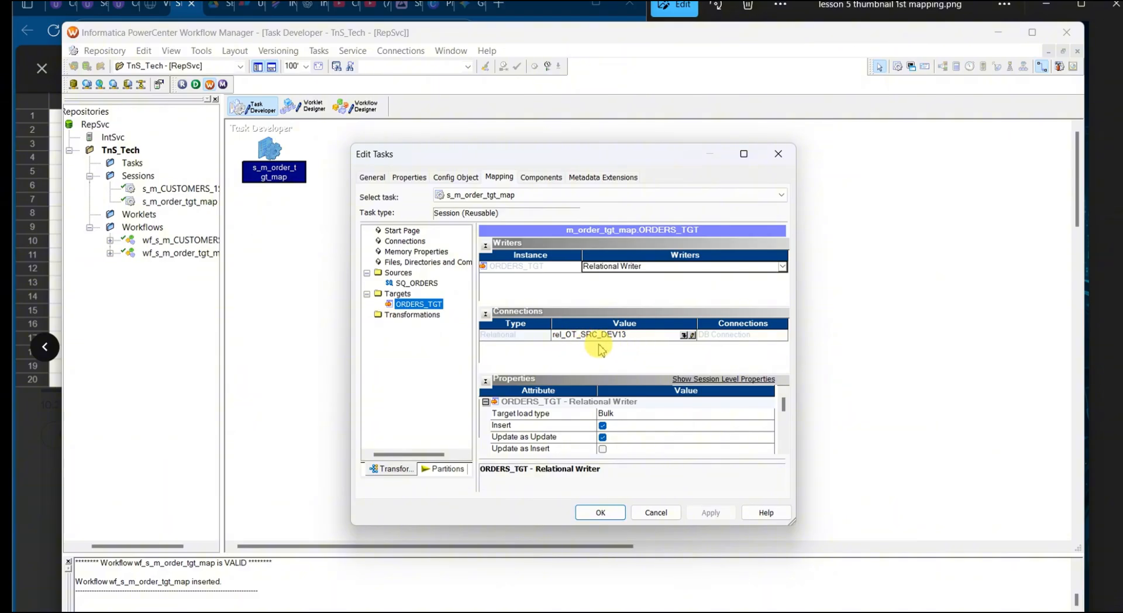
{"action": "left_click", "coordinate": [684, 335]}
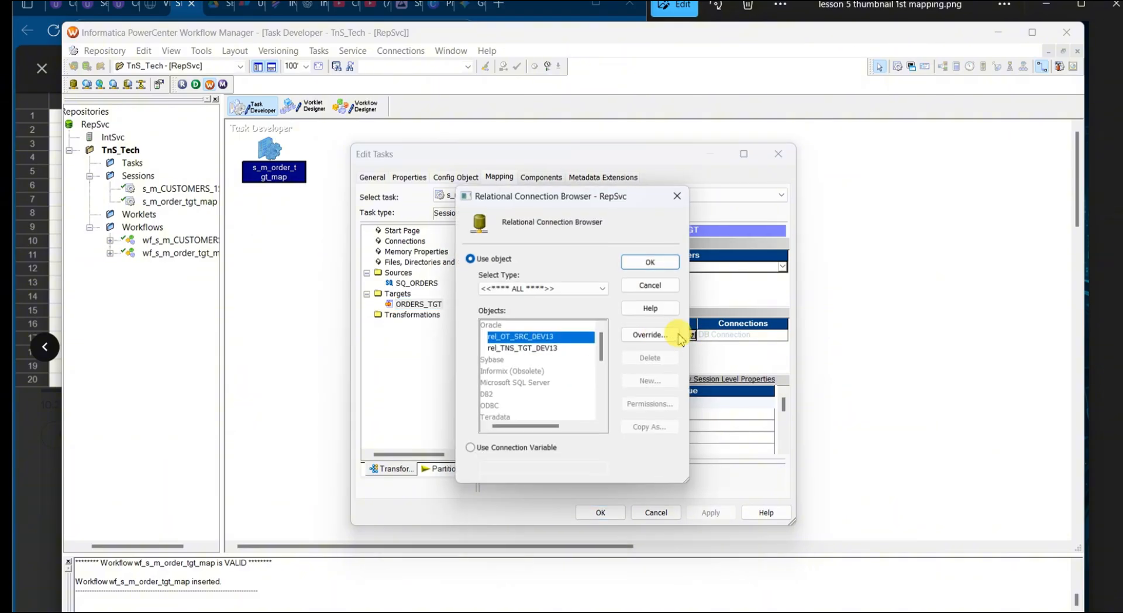
{"action": "left_click", "coordinate": [550, 348]}
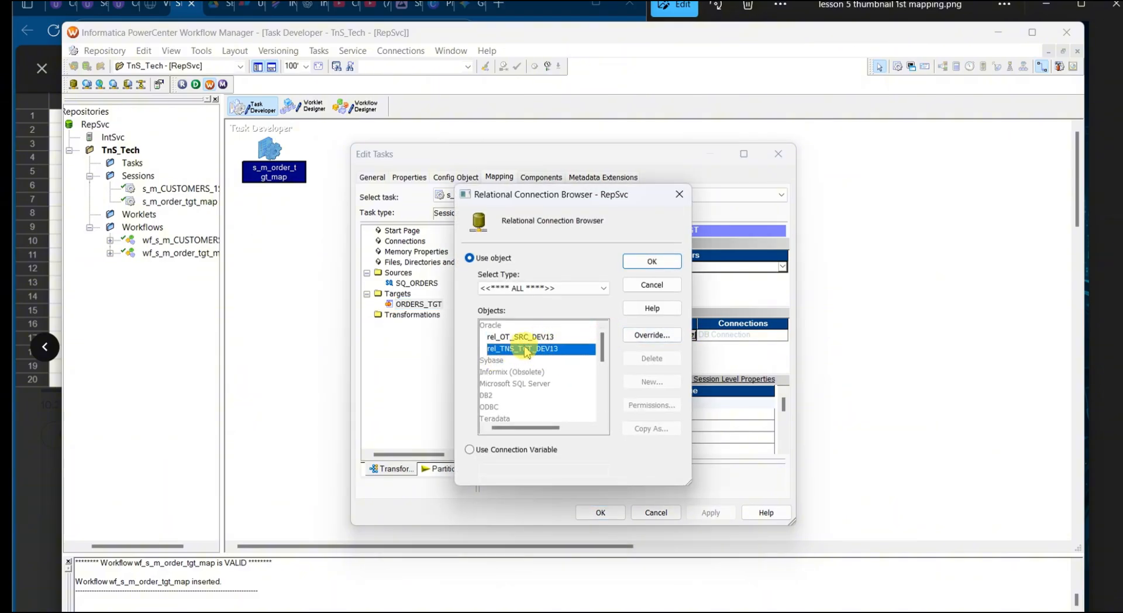
{"action": "left_click", "coordinate": [667, 259]}
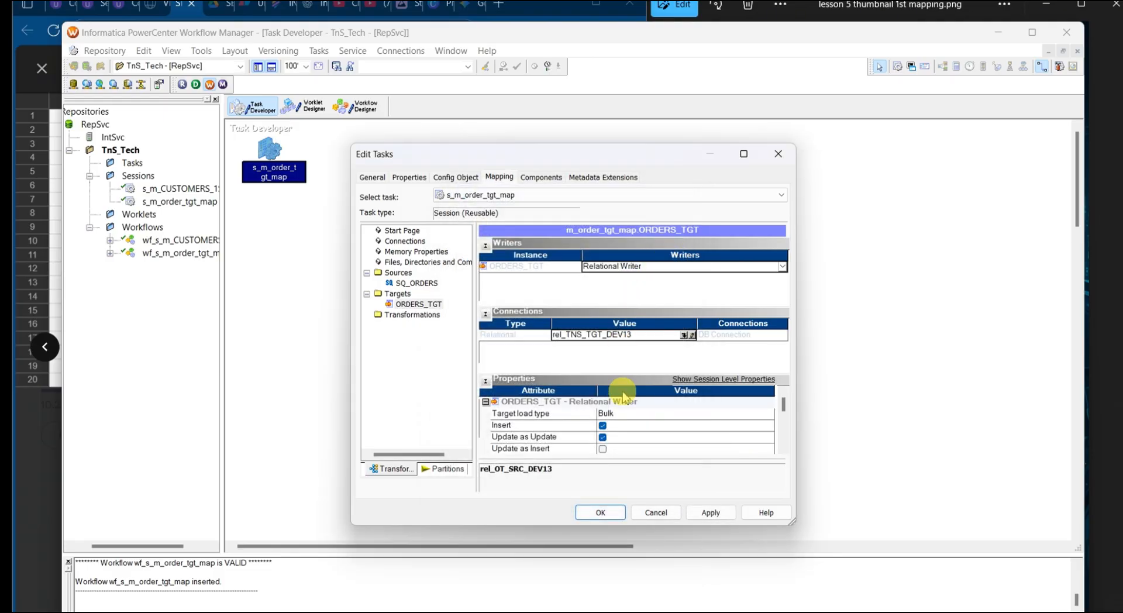
Set the ORDERS_TGT target load type to Normal, apply the session changes, save and check the save log
{"action": "left_click", "coordinate": [636, 416]}
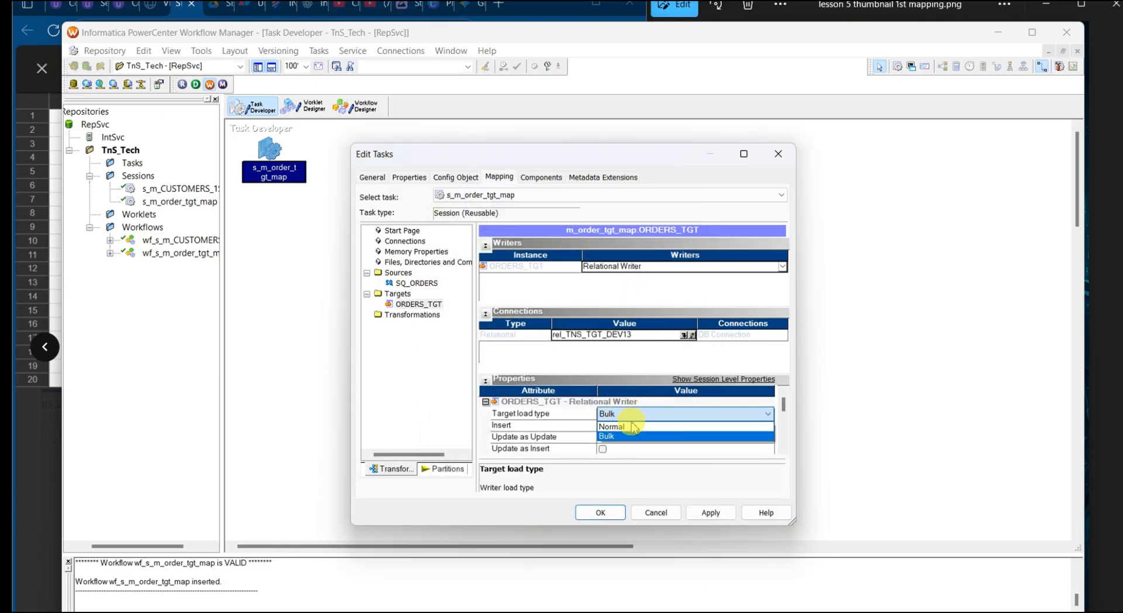
{"action": "left_click", "coordinate": [633, 426]}
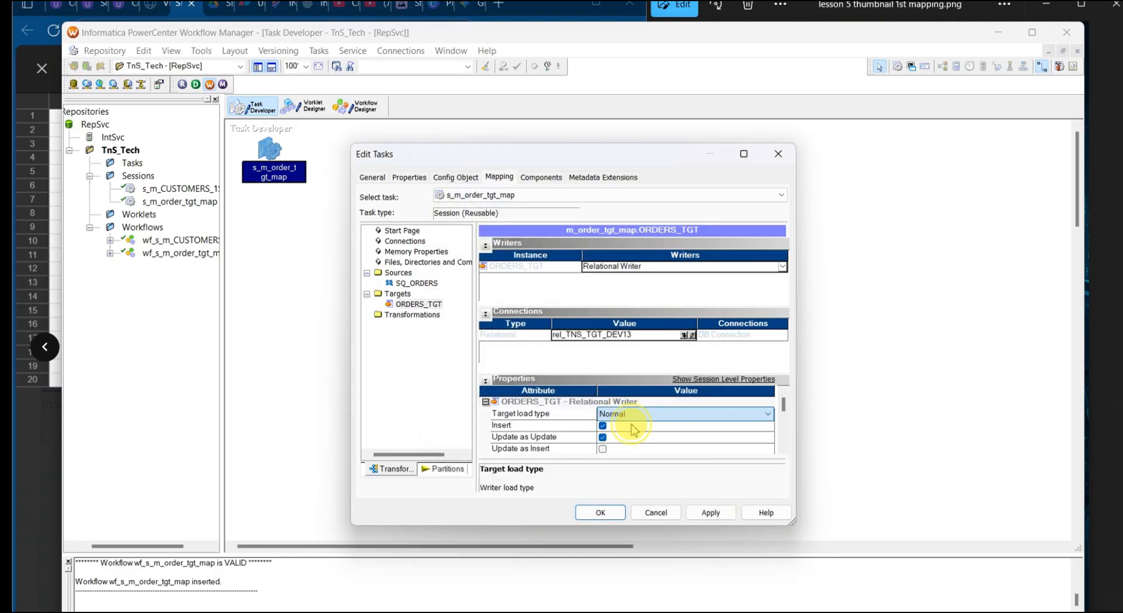
{"action": "left_click", "coordinate": [710, 512]}
{"action": "left_click", "coordinate": [600, 513]}
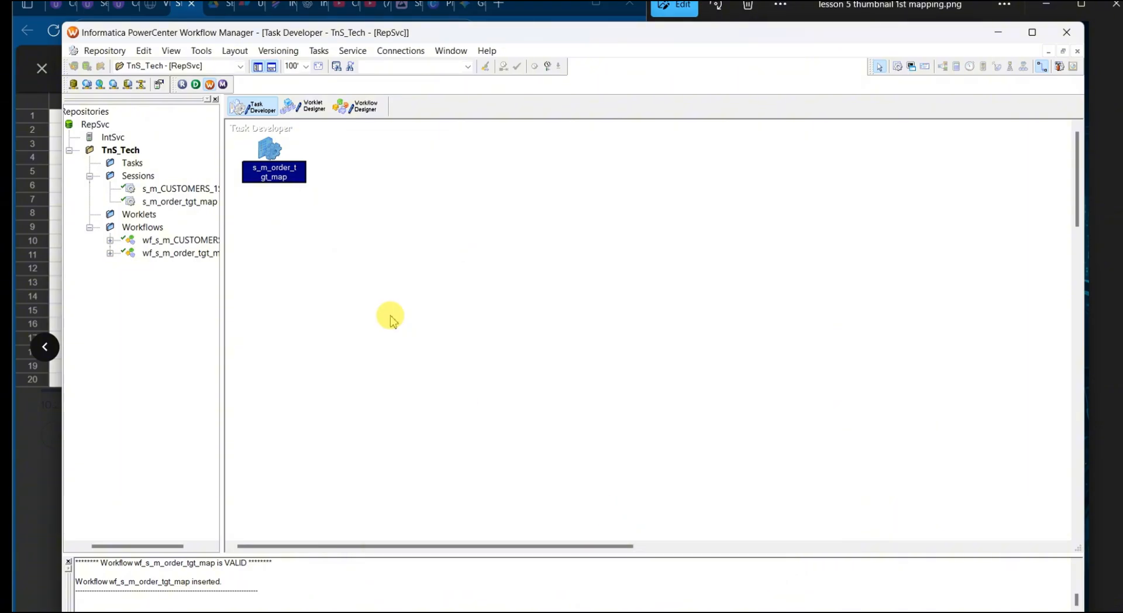
{"action": "key", "text": "ctrl+s"}
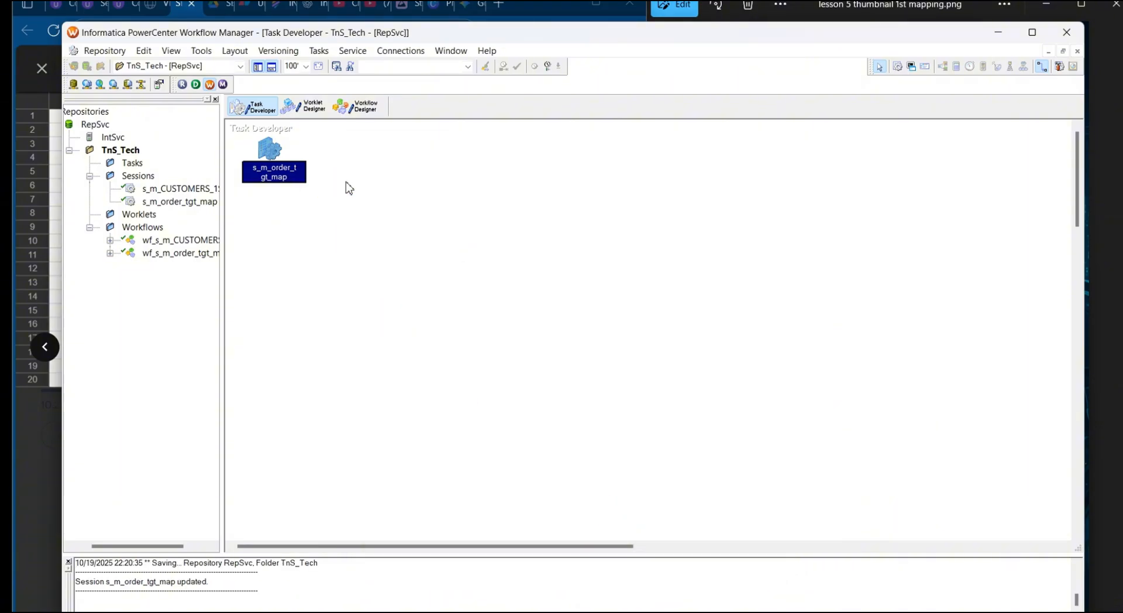
{"action": "scroll", "coordinate": [321, 577], "scroll_direction": "up", "scroll_amount": 1}
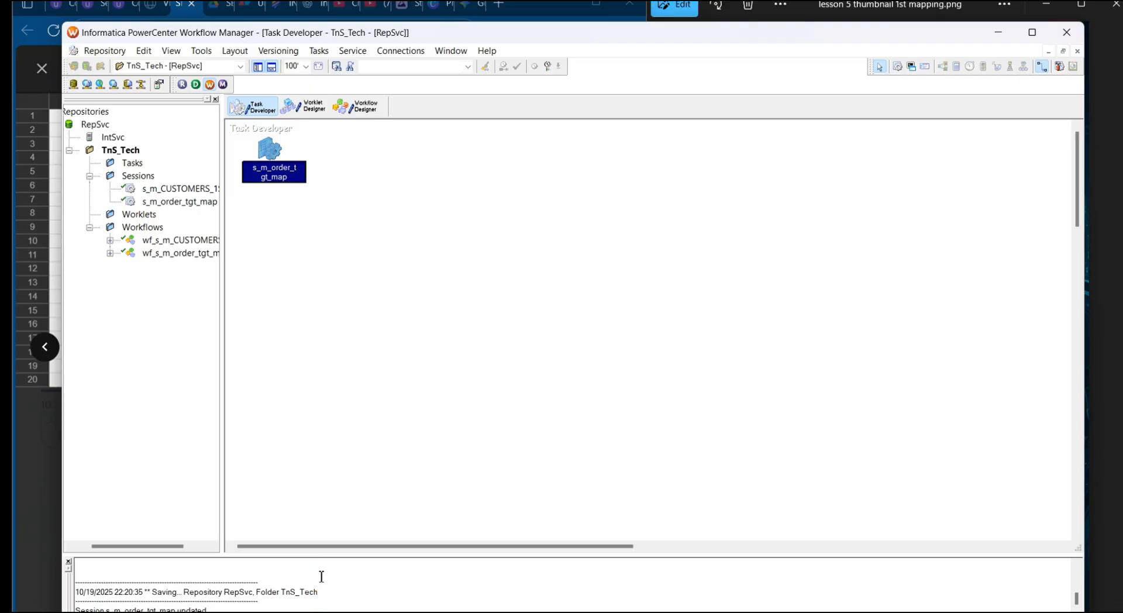
{"action": "scroll", "coordinate": [321, 576], "scroll_direction": "down", "scroll_amount": 1}
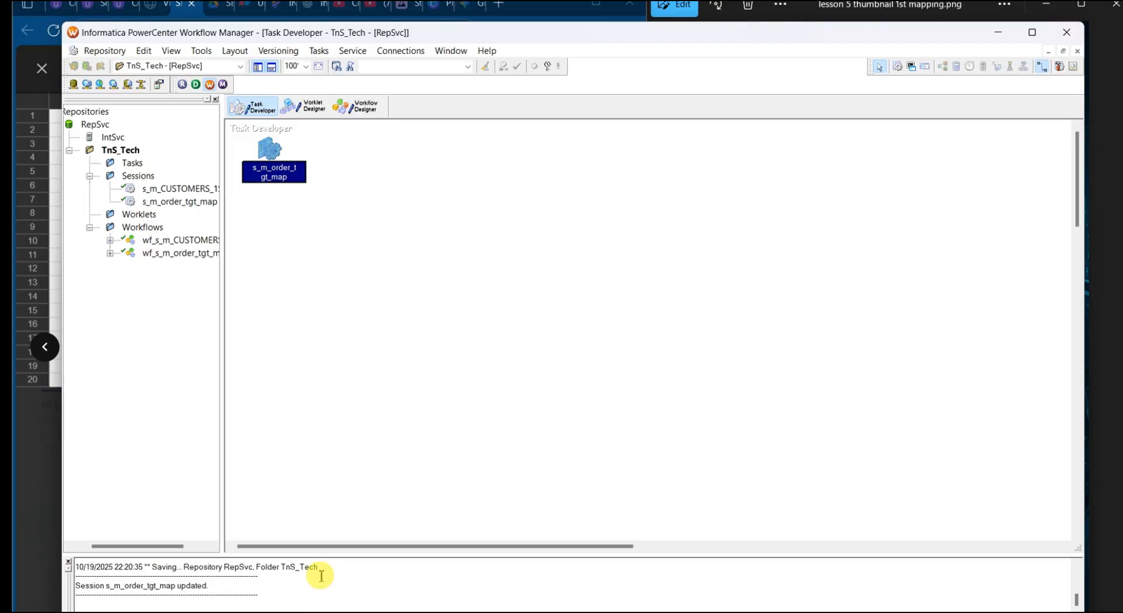
Return to the Workflow Designer and start the wf_s_m_order_tgt_map workflow
{"action": "left_click", "coordinate": [366, 107]}
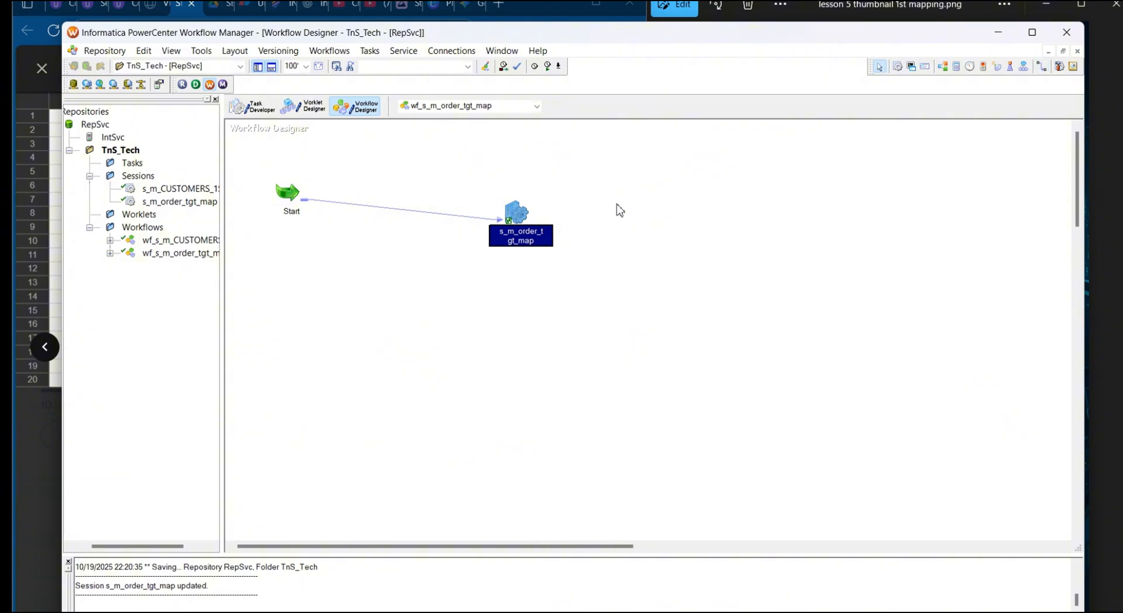
{"action": "right_click", "coordinate": [595, 175]}
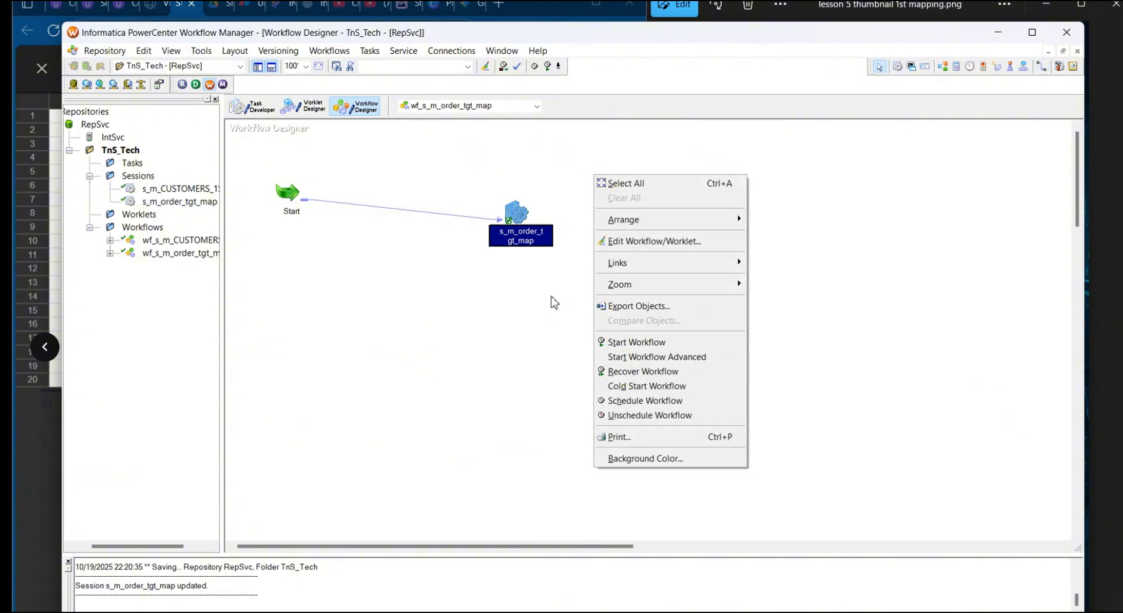
{"action": "left_click", "coordinate": [532, 289]}
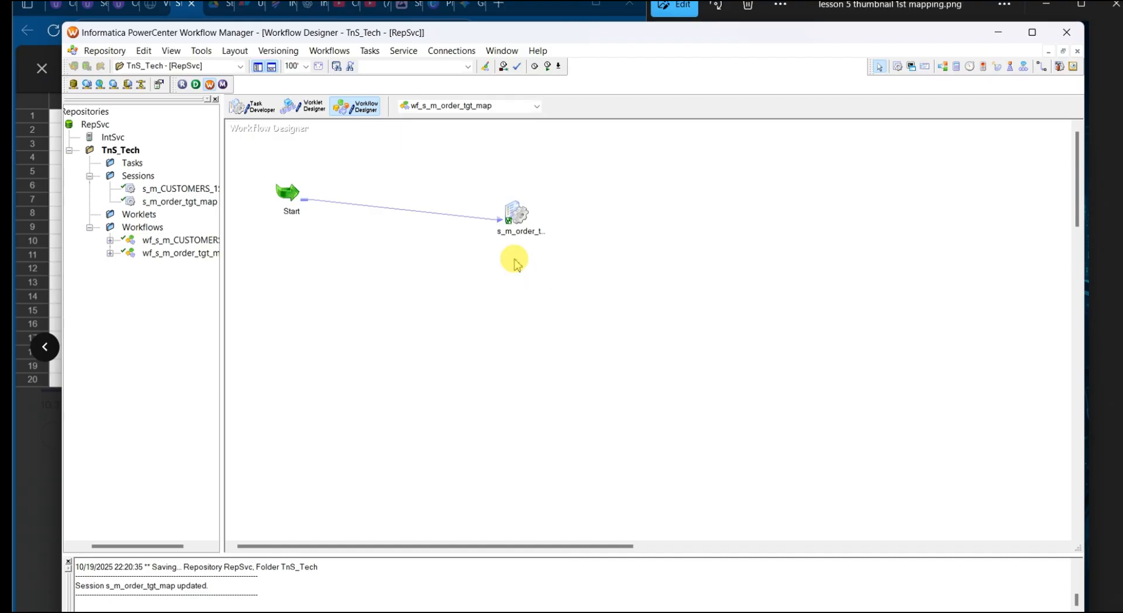
{"action": "right_click", "coordinate": [386, 183]}
{"action": "left_click", "coordinate": [345, 243]}
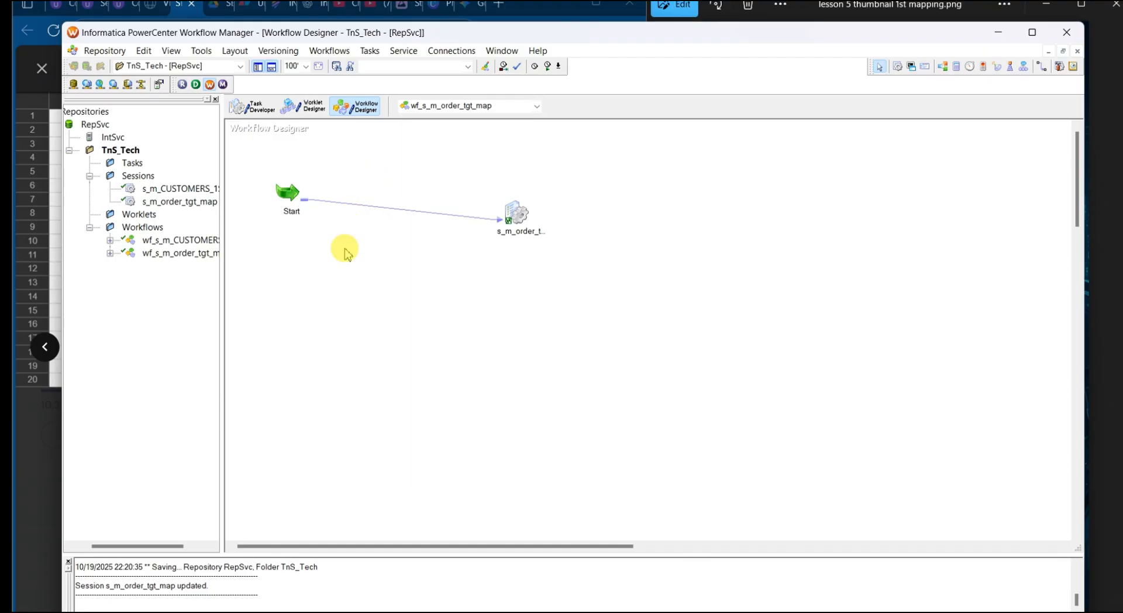
{"action": "key", "text": "ctrl+s"}
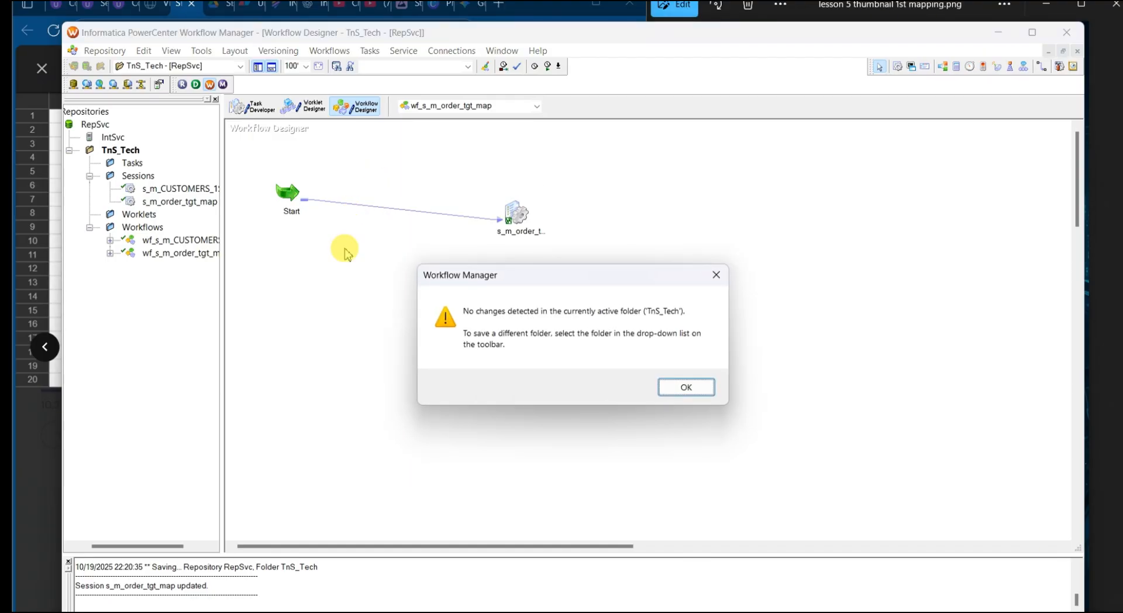
{"action": "left_click", "coordinate": [697, 385]}
{"action": "right_click", "coordinate": [575, 184]}
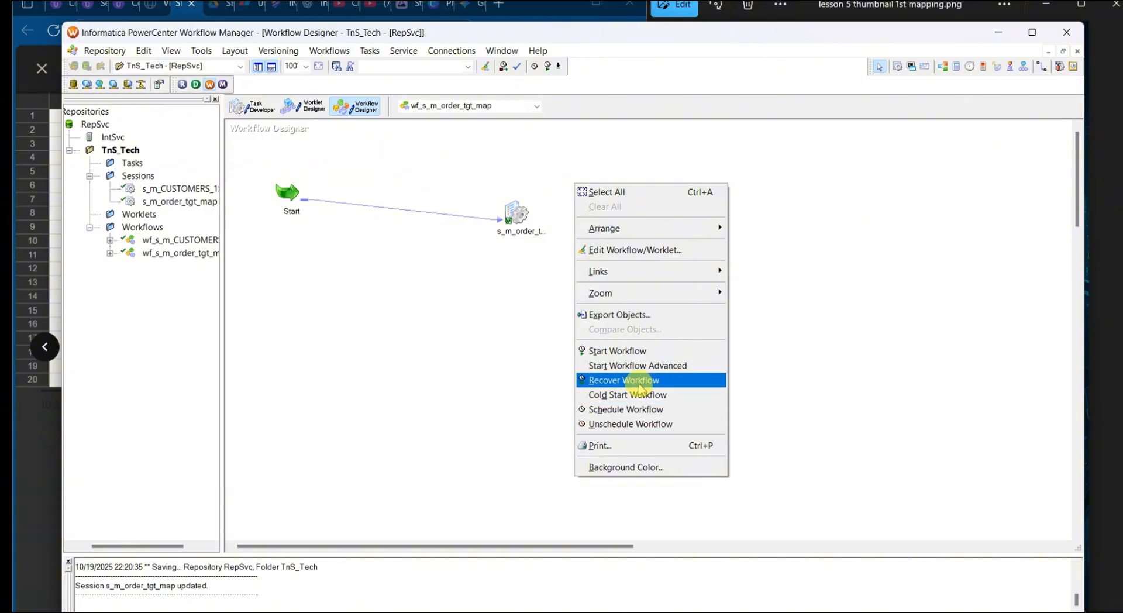
{"action": "left_click", "coordinate": [606, 353]}
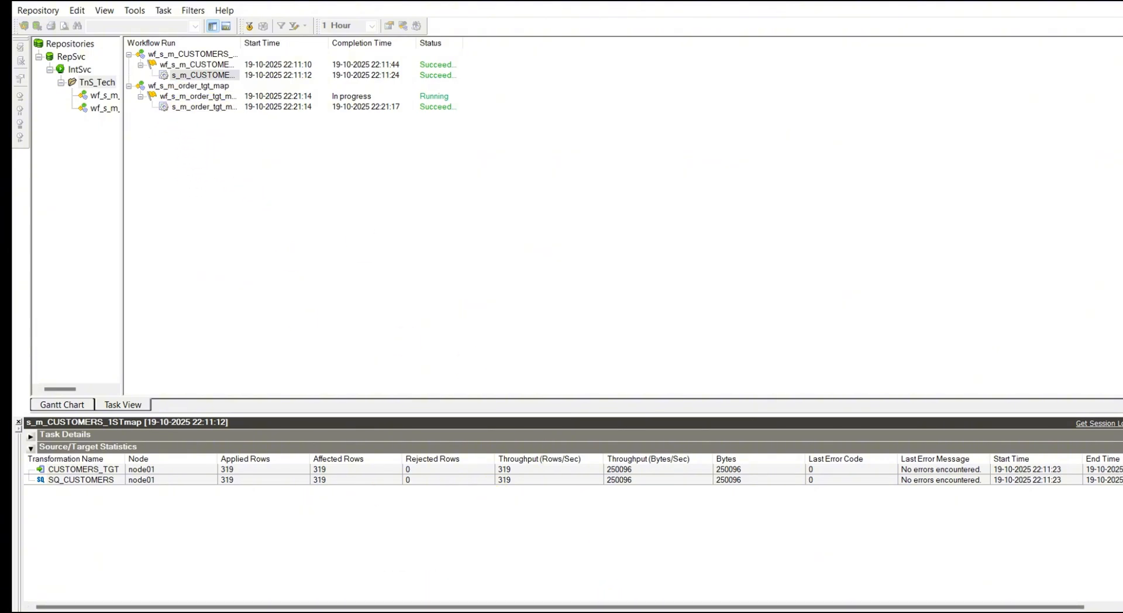
{"action": "left_click", "coordinate": [570, 576]}
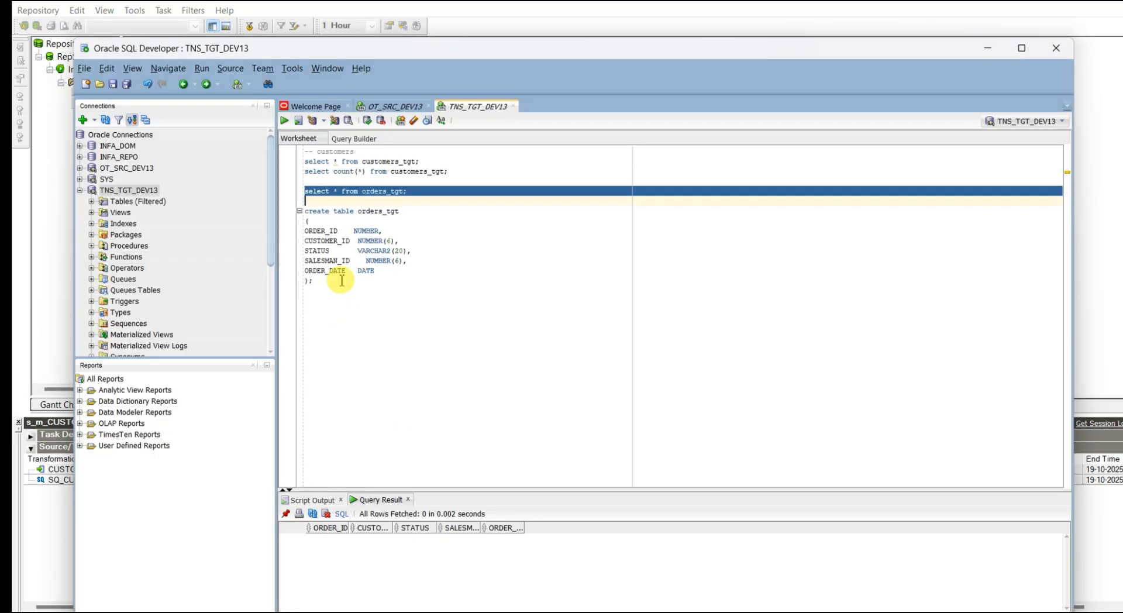
{"action": "left_click", "coordinate": [413, 193]}
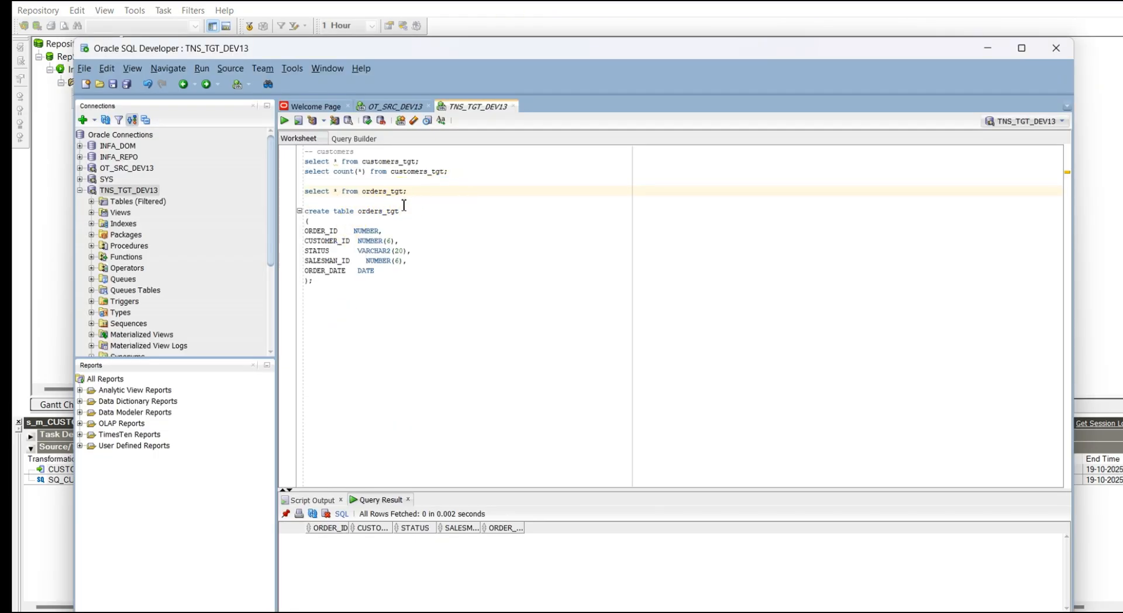
{"action": "left_click", "coordinate": [988, 48]}
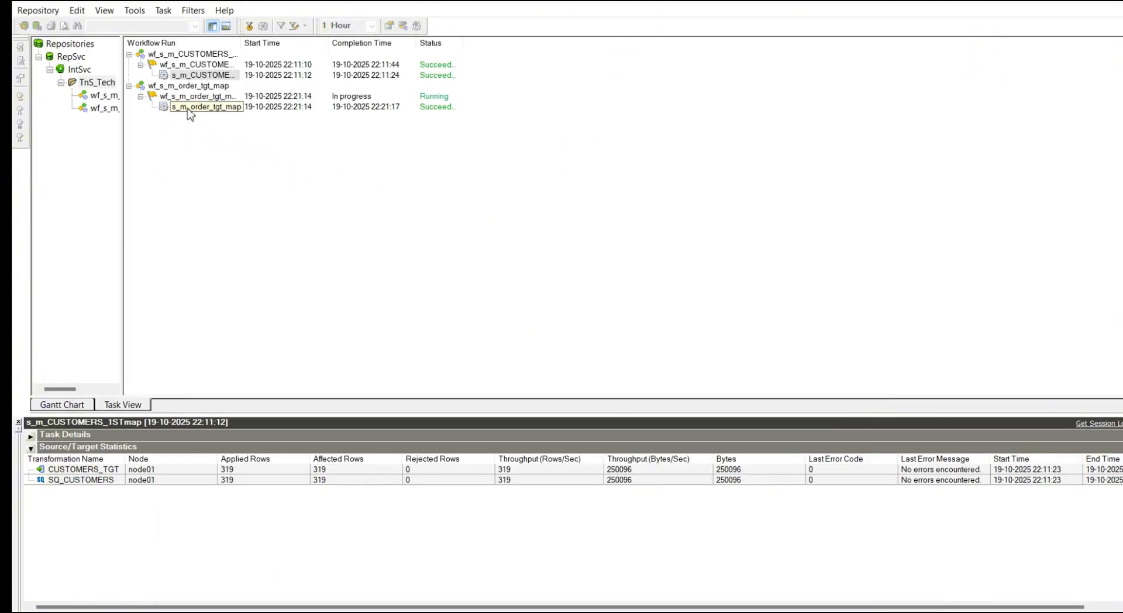
{"action": "left_click", "coordinate": [434, 116]}
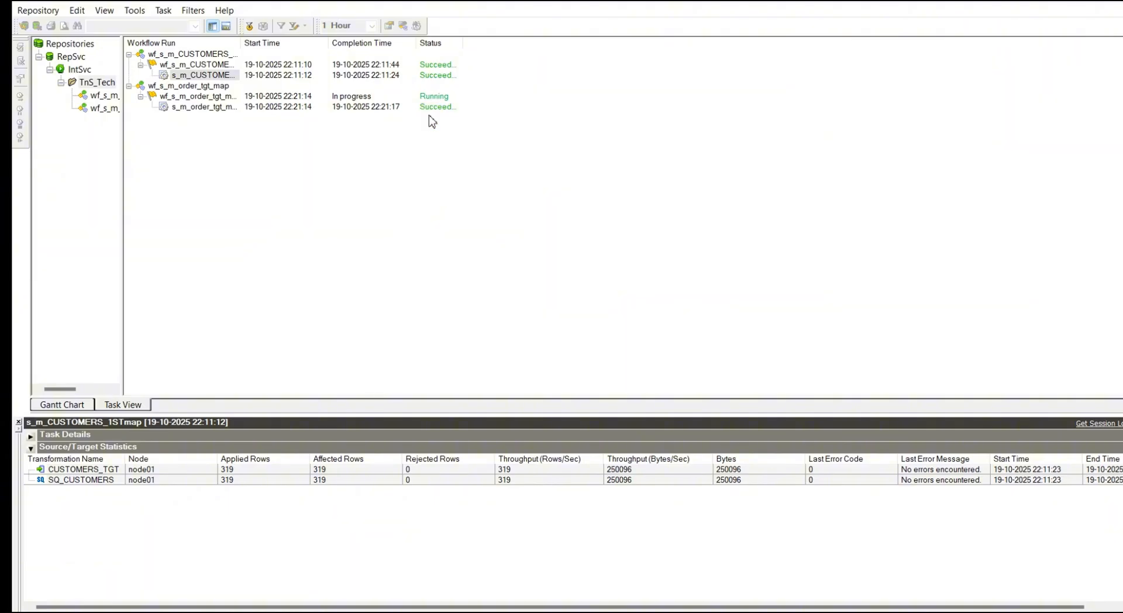
{"action": "left_click", "coordinate": [430, 116]}
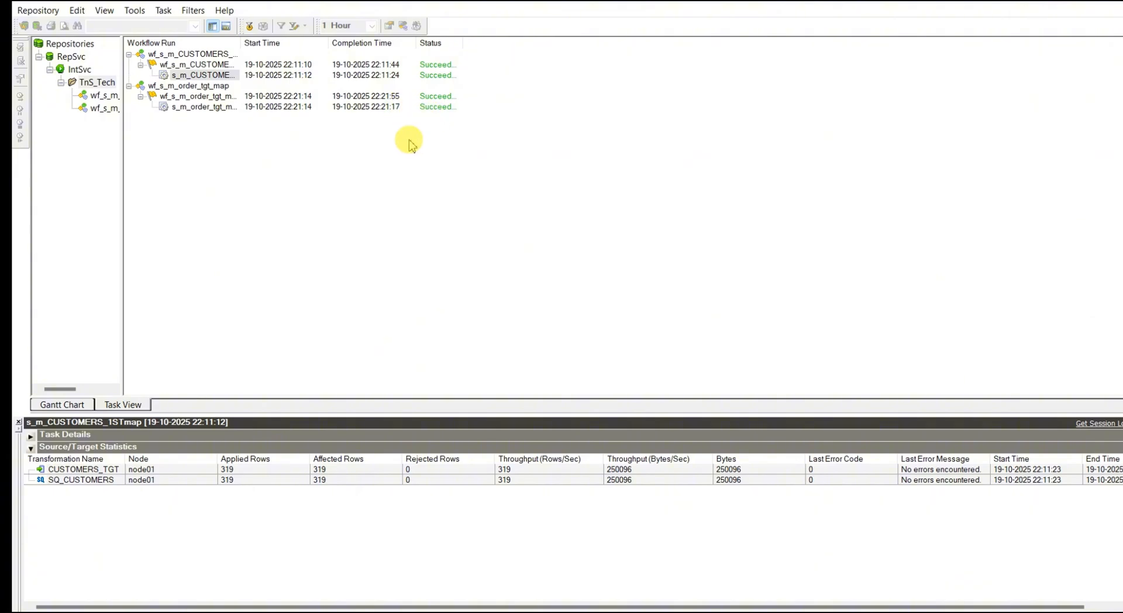
Select the finished s_m_order_tgt_map session run and get its run properties
{"action": "left_click", "coordinate": [268, 107]}
{"action": "left_click", "coordinate": [203, 108]}
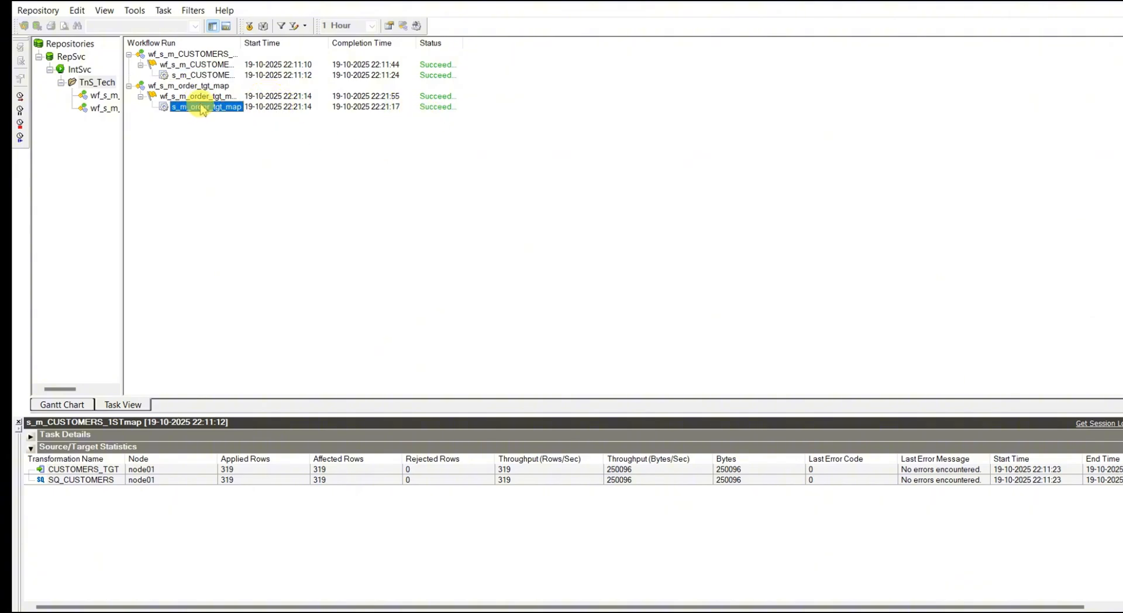
{"action": "right_click", "coordinate": [203, 109]}
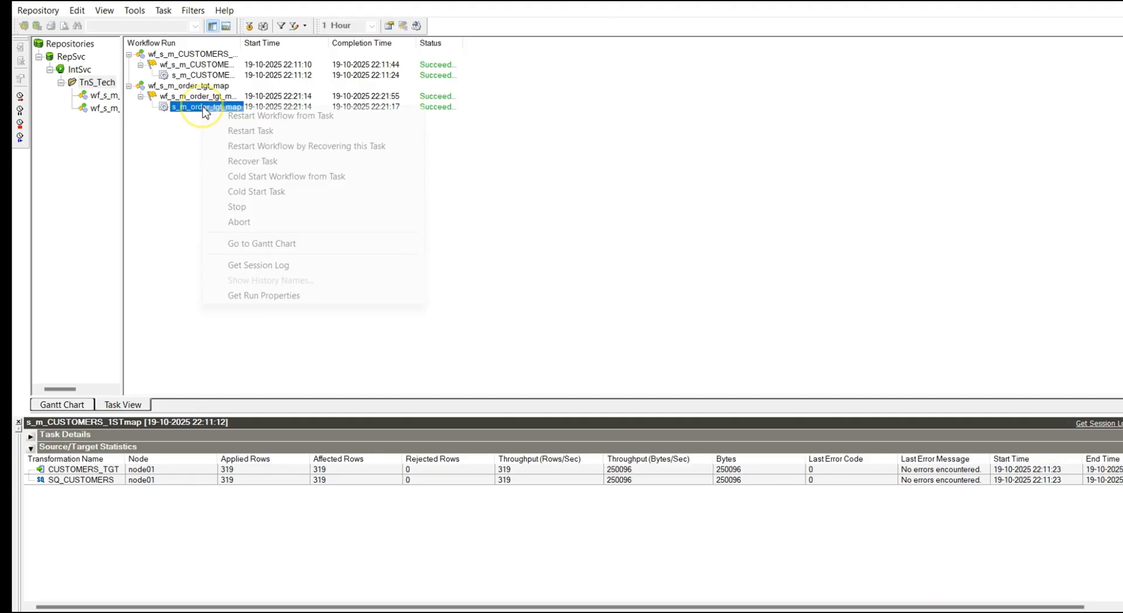
{"action": "left_click", "coordinate": [269, 296]}
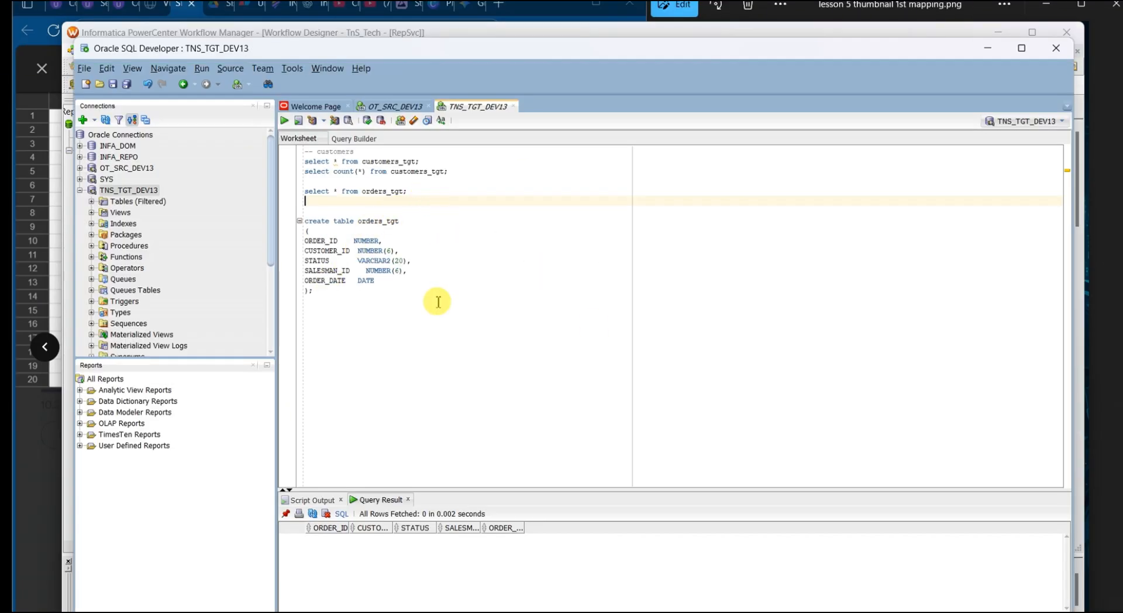
Switch to Oracle SQL Developer and run select * from orders_tgt; on TNS_TGT_DEV13 to check the loaded rows
{"action": "left_click", "coordinate": [418, 197]}
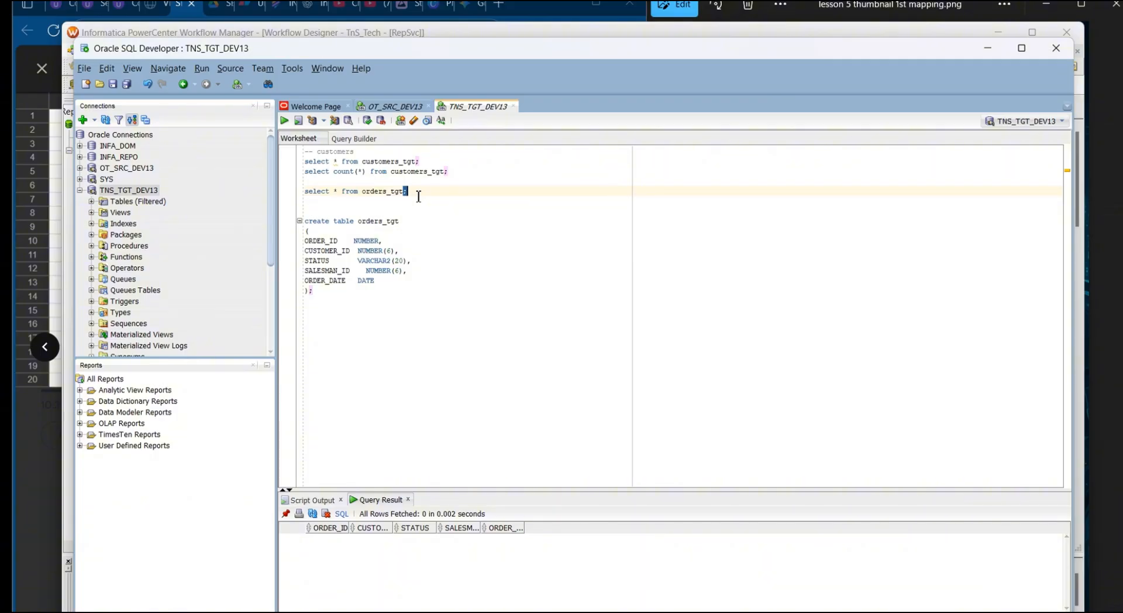
{"action": "triple_click", "coordinate": [416, 194]}
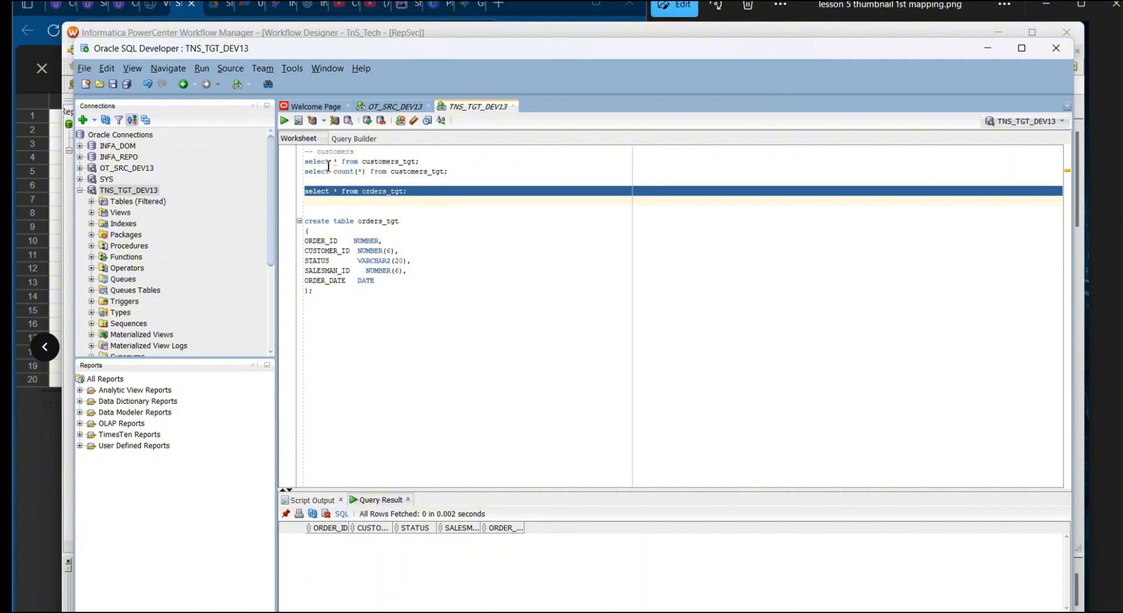
{"action": "key", "text": "ctrl+Return"}
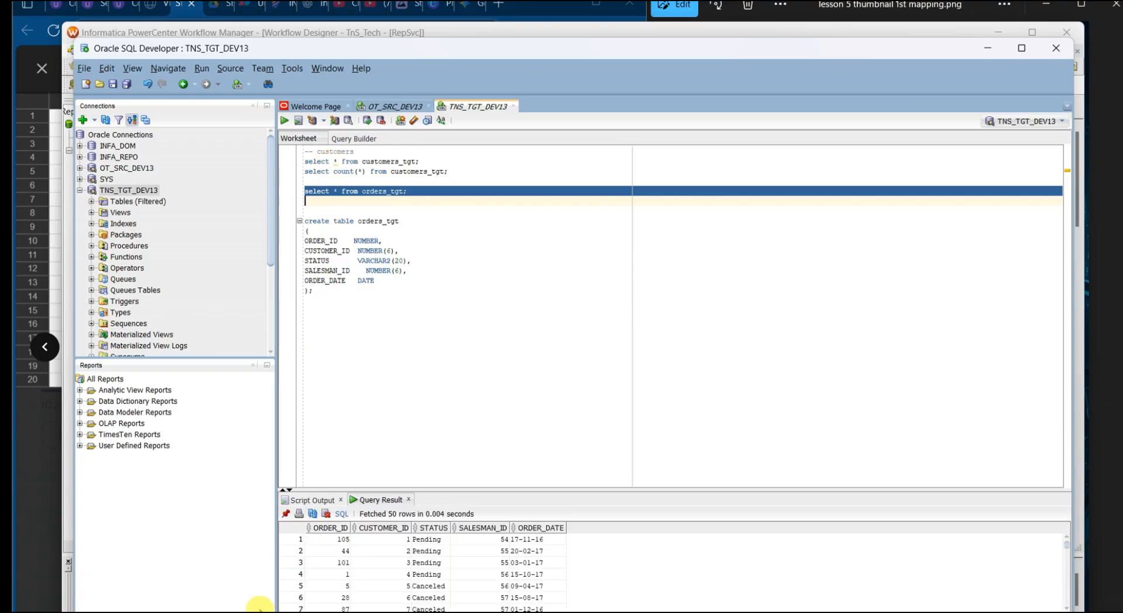
{"action": "left_click", "coordinate": [375, 576]}
Add the query select count() from orders_tgt; below the orders_tgt select statement and run it
{"action": "left_click", "coordinate": [418, 192]}
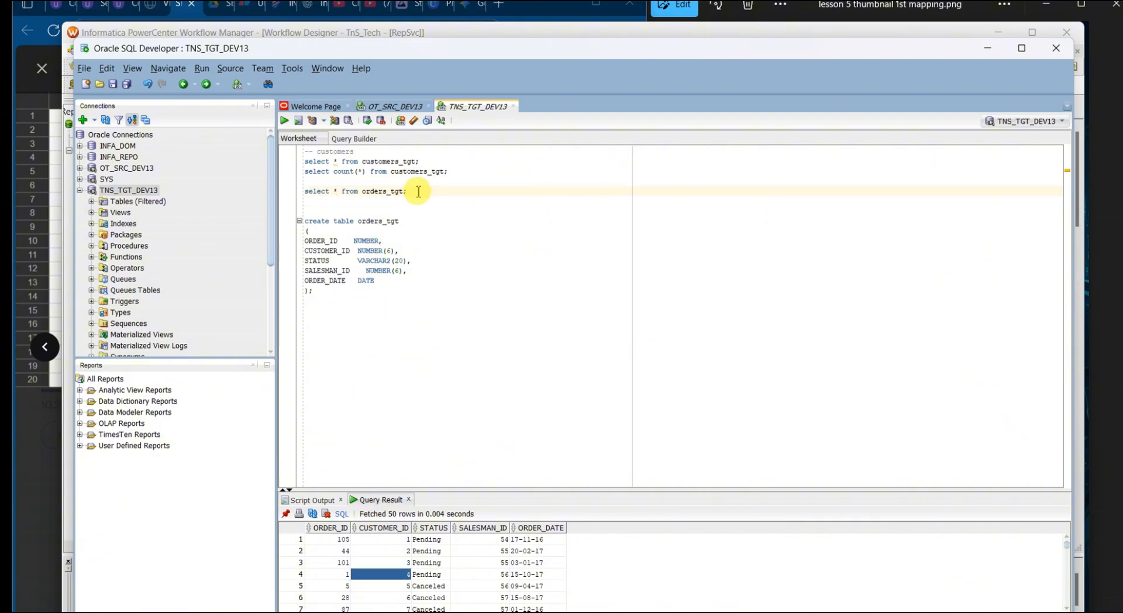
{"action": "key", "text": "Return"}
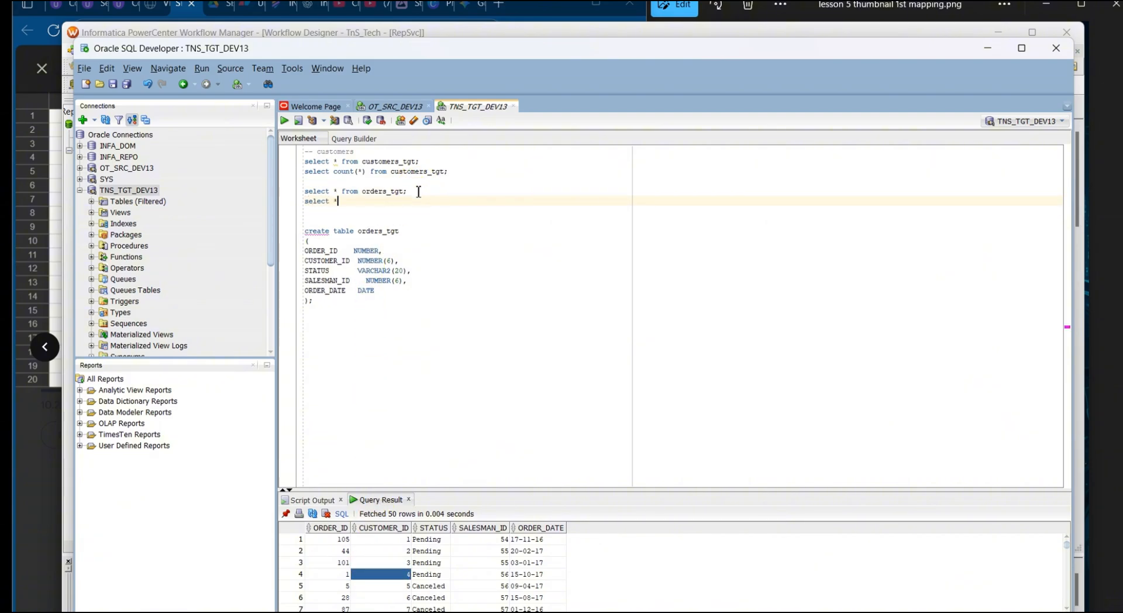
{"action": "key", "text": "BackSpace"}
{"action": "type", "text": "select count() from order"}
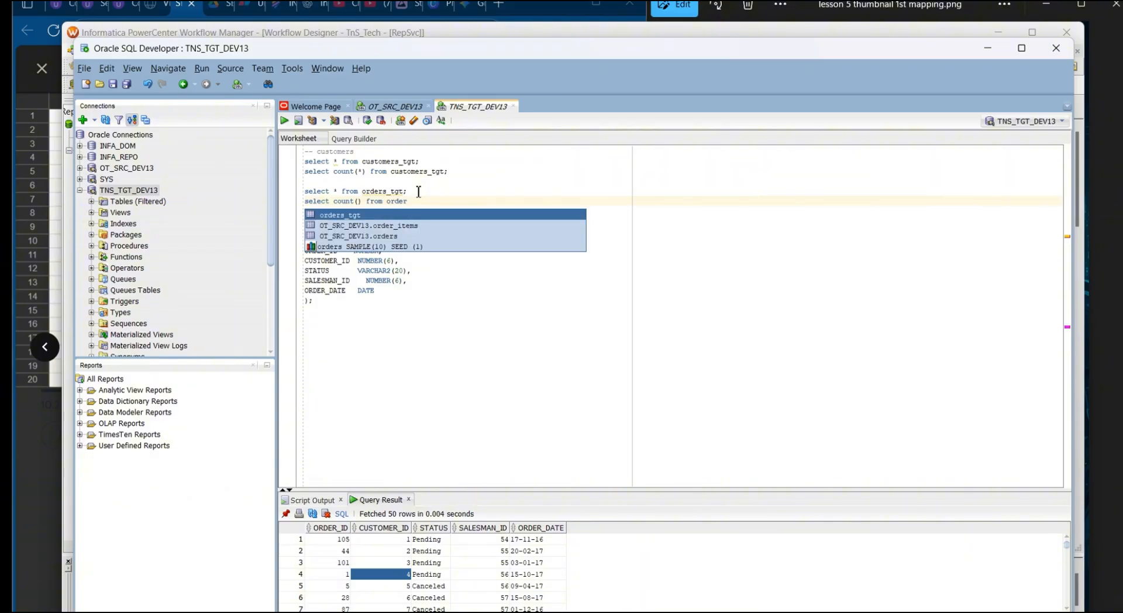
{"action": "key", "text": "Return"}
{"action": "type", "text": ";"}
{"action": "key", "text": "ctrl+Return"}
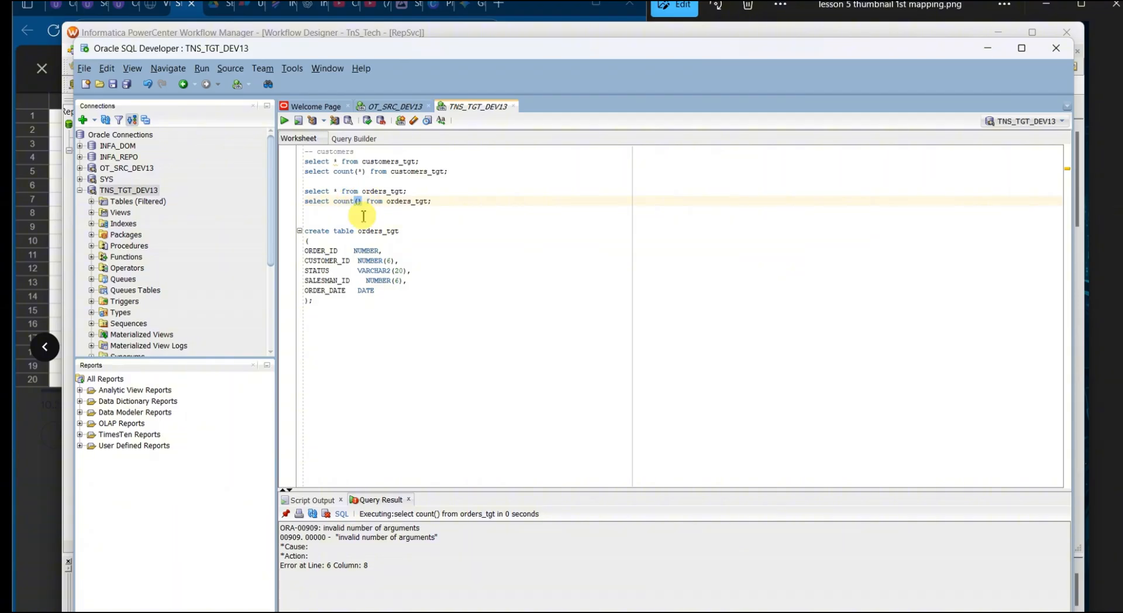
Correct the orders_tgt count query to count(*) and run it again
{"action": "type", "text": "*"}
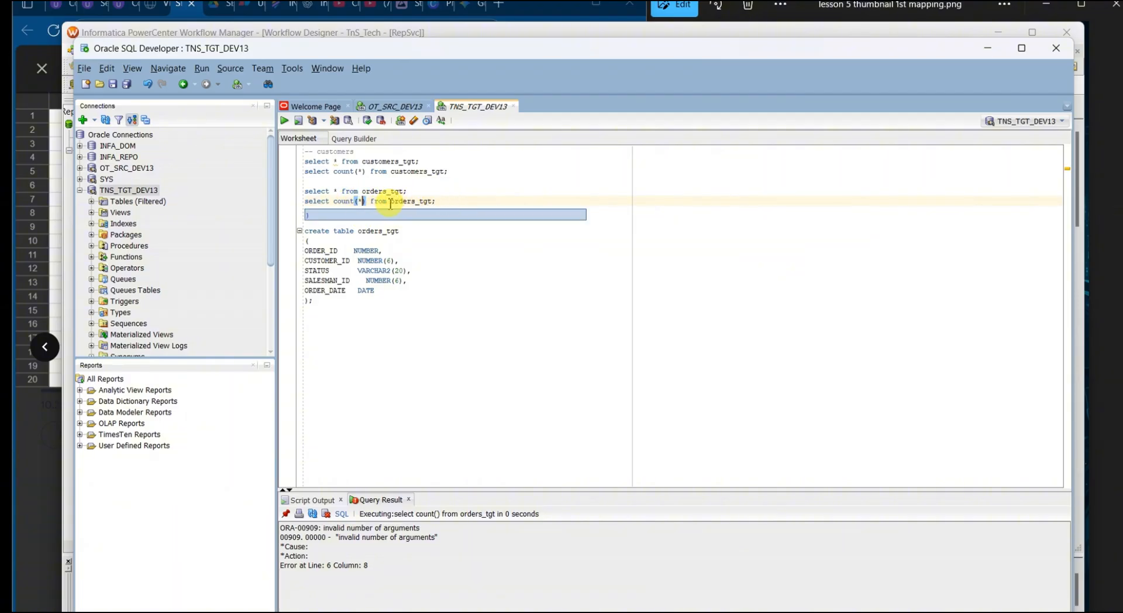
{"action": "key", "text": "BackSpace"}
{"action": "left_click", "coordinate": [447, 200]}
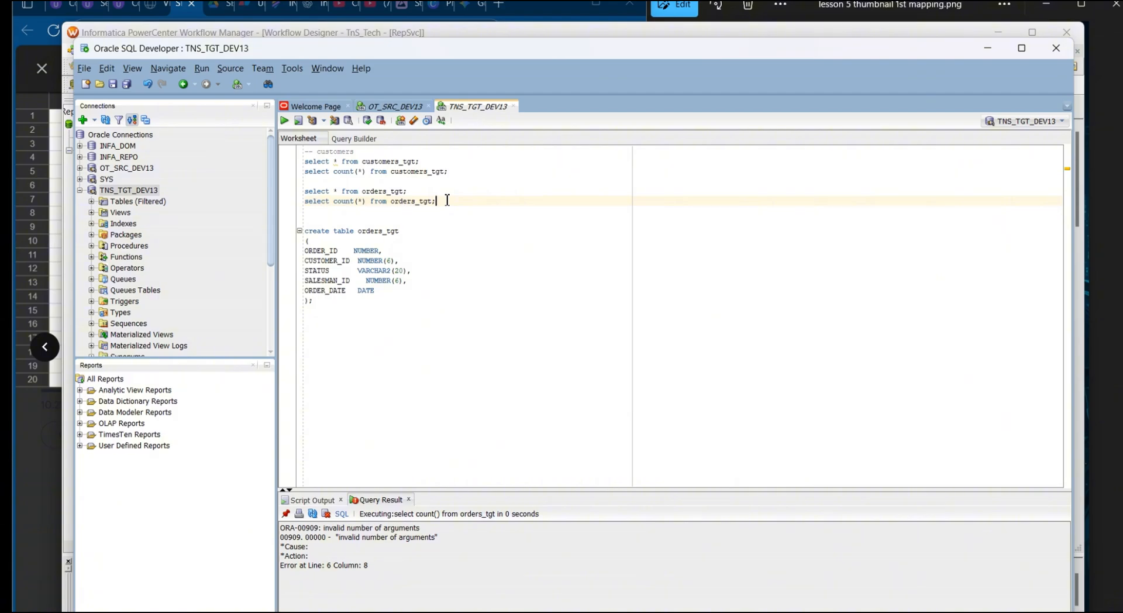
{"action": "key", "text": "ctrl+Return"}
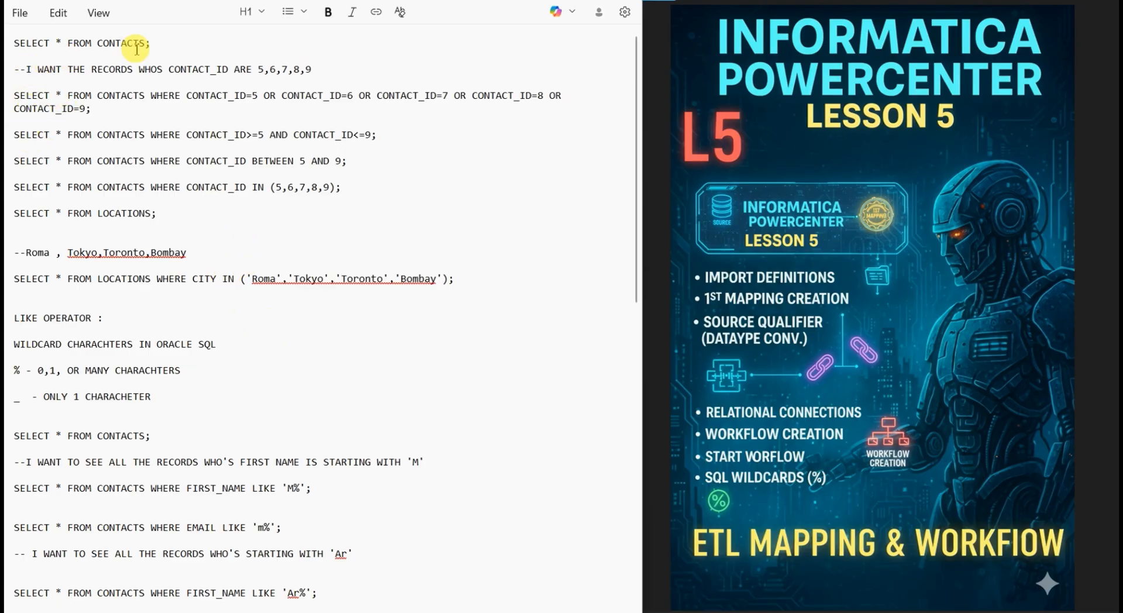
Replace the OT_SRC_DEV13 worksheet contents with SELECT * FROM CONTACTS; copied from the notes and run it
{"action": "left_click", "coordinate": [155, 47]}
{"action": "left_click_drag", "start_coordinate": [156, 47], "coordinate": [15, 43]}
{"action": "key", "text": "ctrl+c"}
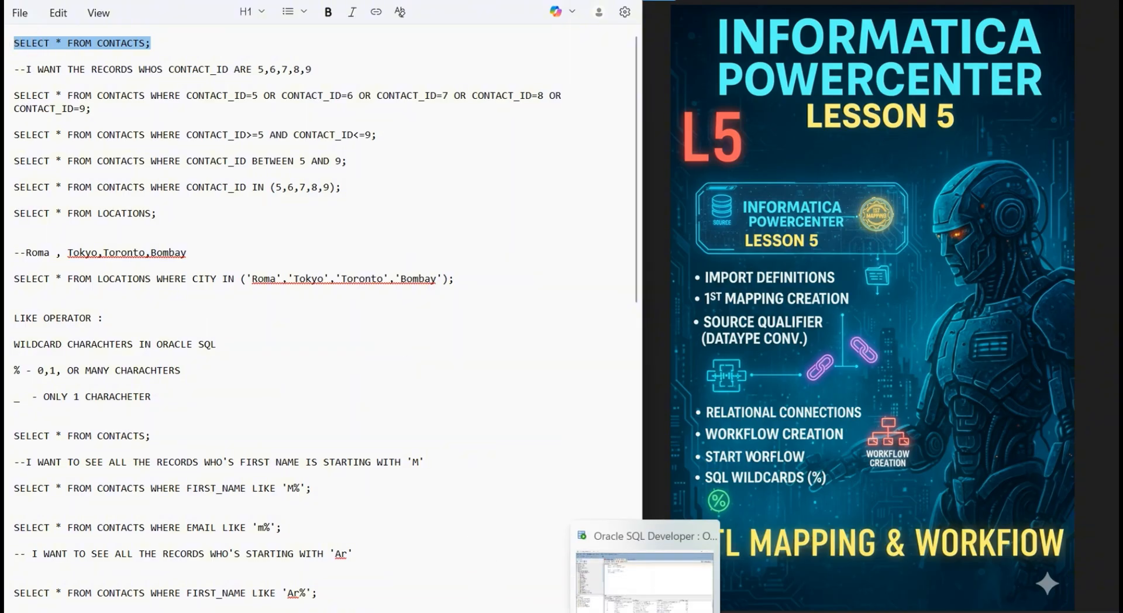
{"action": "left_click", "coordinate": [647, 580]}
{"action": "left_click_drag", "start_coordinate": [374, 199], "coordinate": [228, 117]}
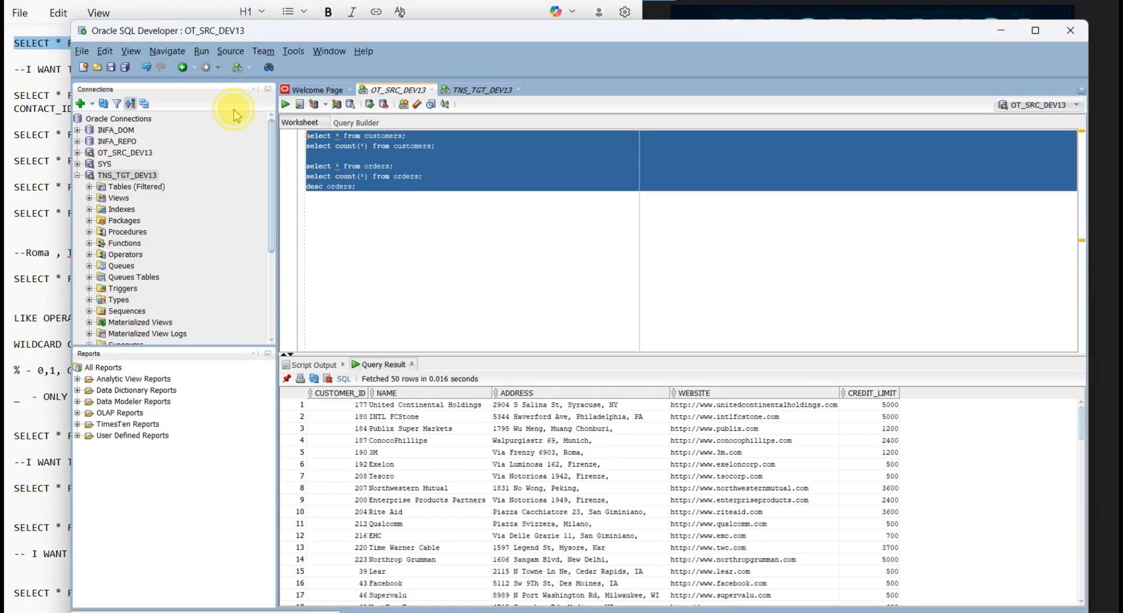
{"action": "key", "text": "Delete"}
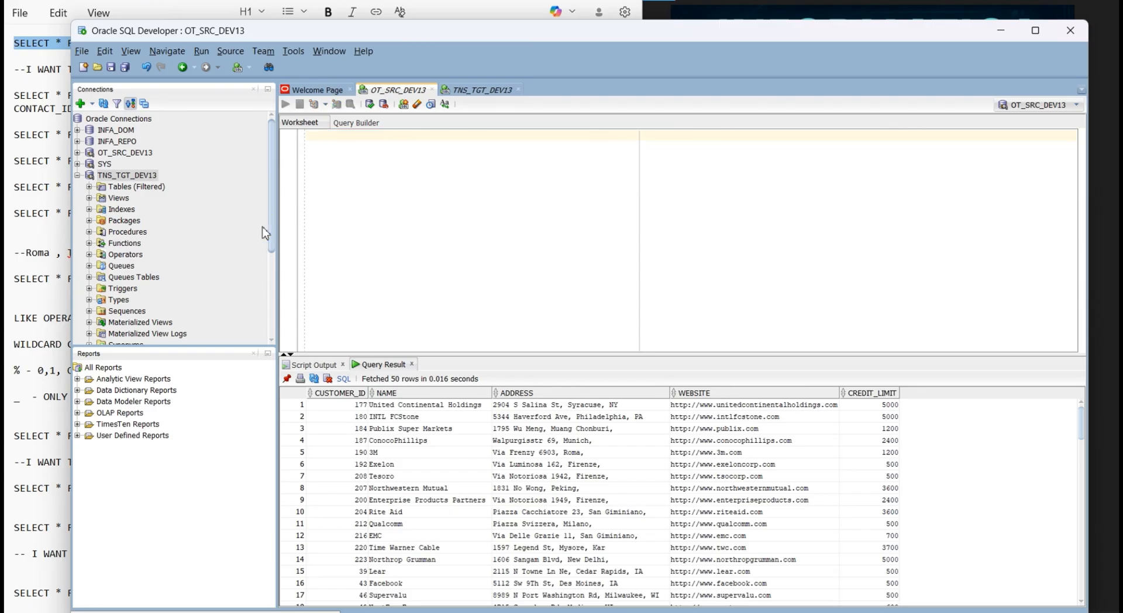
{"action": "key", "text": "ctrl+v"}
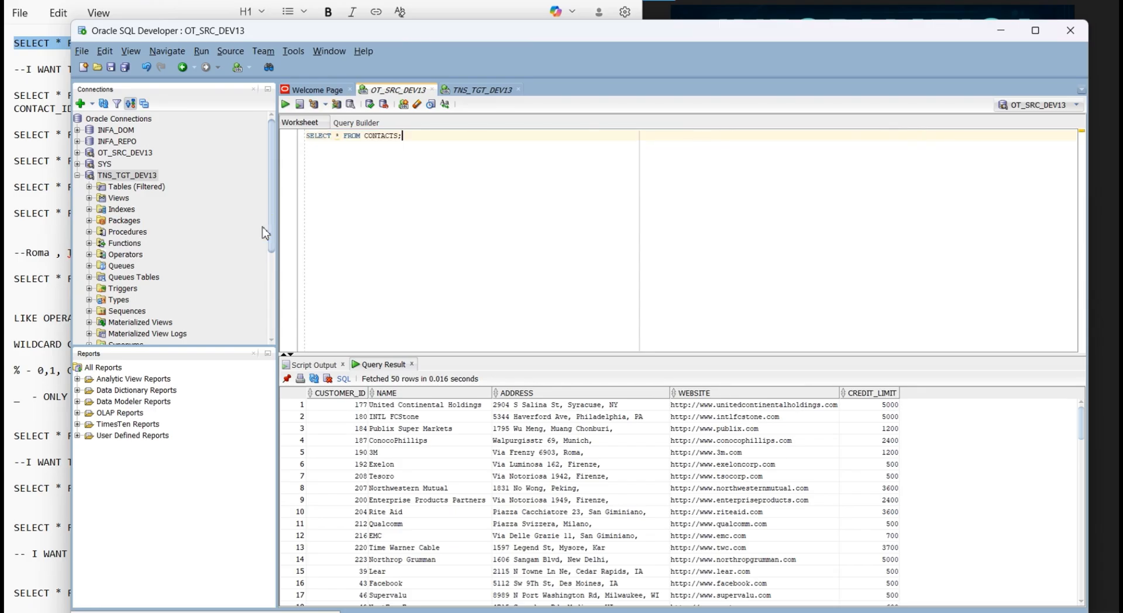
{"action": "key", "text": "ctrl+Return"}
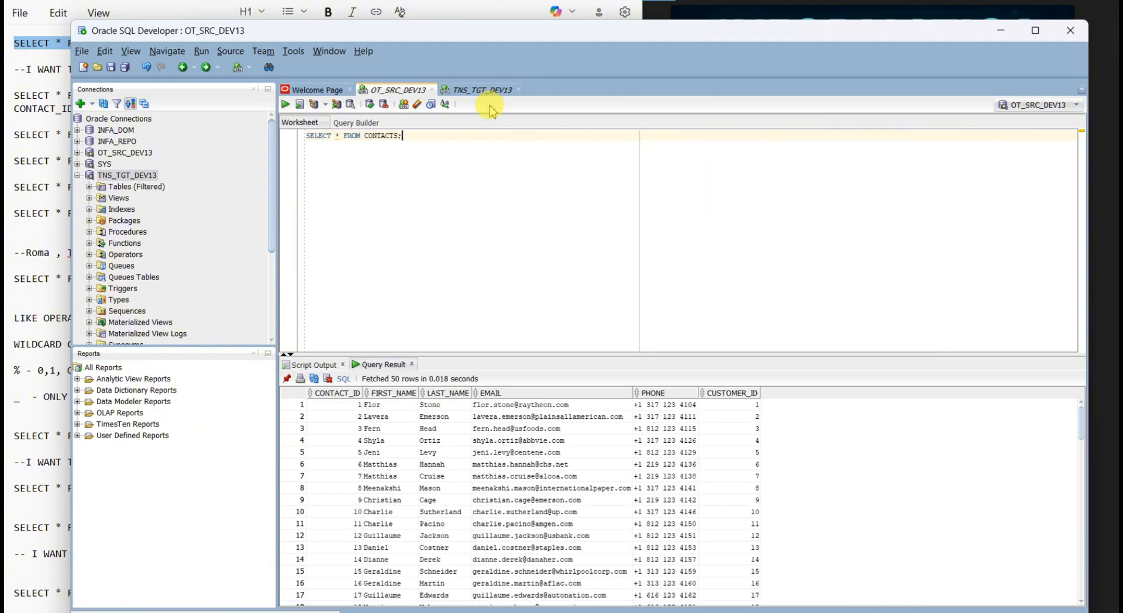
Add the query select COUNT(*) from contacts; on a new line and run it
{"action": "key", "text": "Return"}
{"action": "type", "text": "selec"}
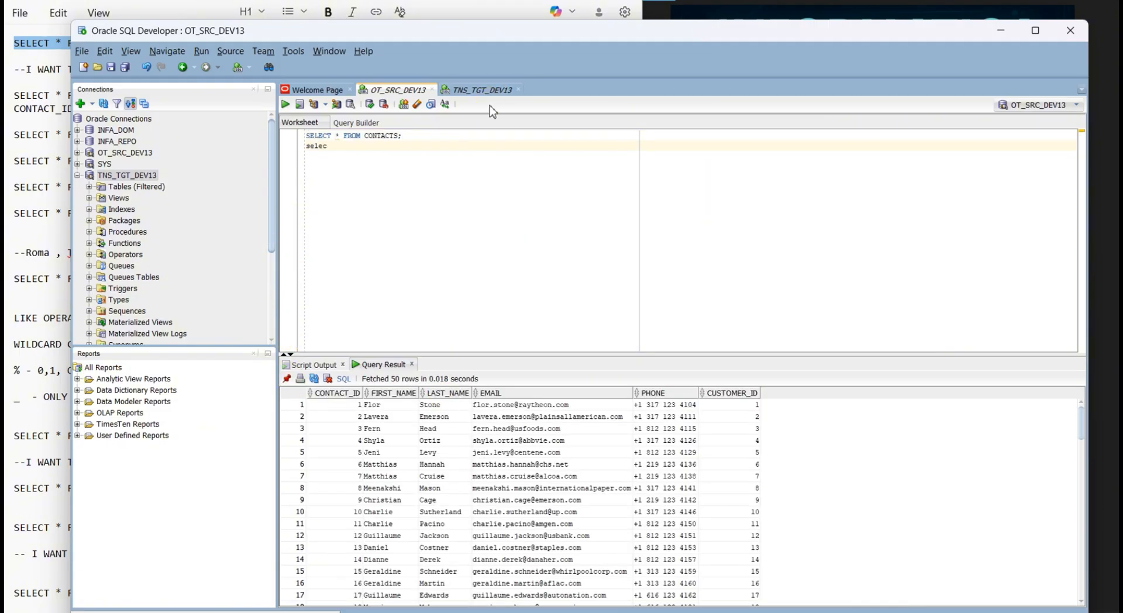
{"action": "type", "text": "t * from"}
{"action": "key", "text": "BackSpace"}
{"action": "key", "text": "BackSpace"}
{"action": "key", "text": "BackSpace"}
{"action": "key", "text": "BackSpace"}
{"action": "key", "text": "BackSpace"}
{"action": "type", "text": "count"}
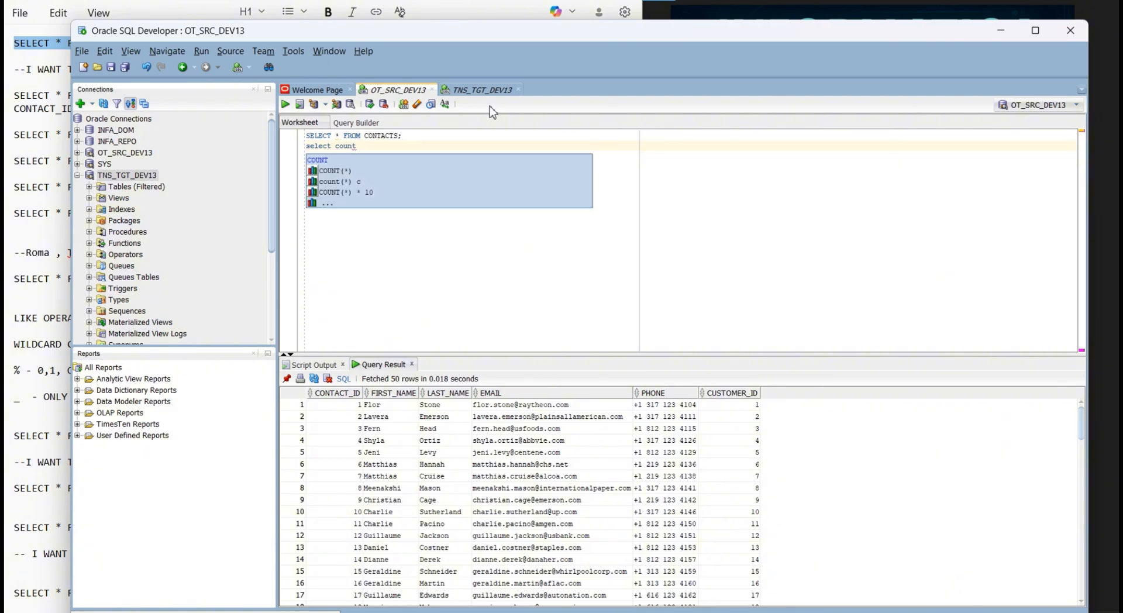
{"action": "key", "text": "Down"}
{"action": "key", "text": "Return"}
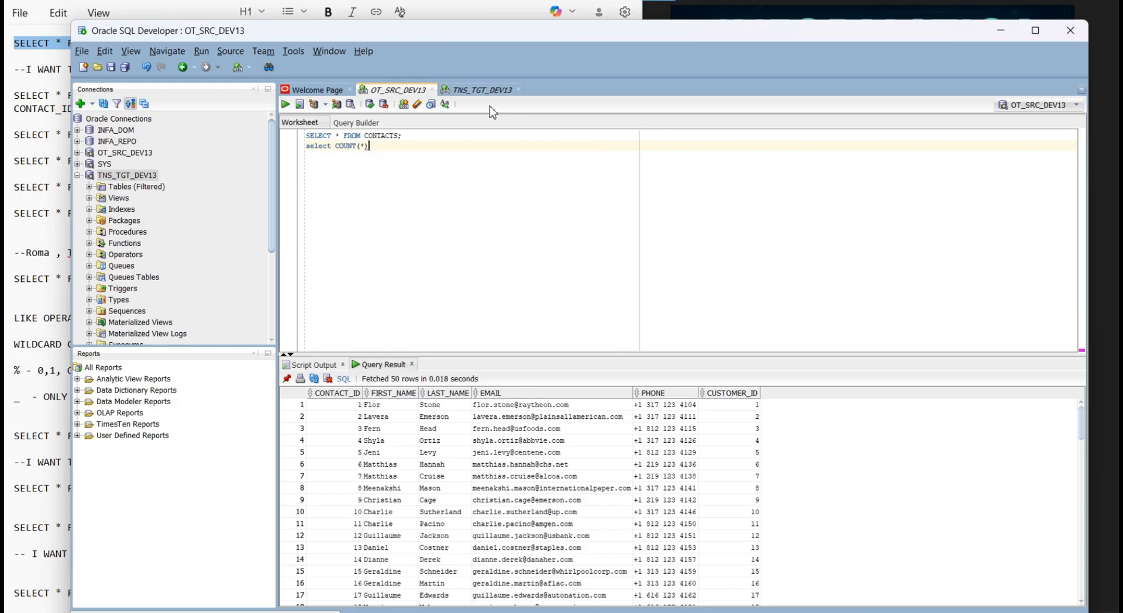
{"action": "type", "text": "from contacts;"}
{"action": "key", "text": "ctrl+Return"}
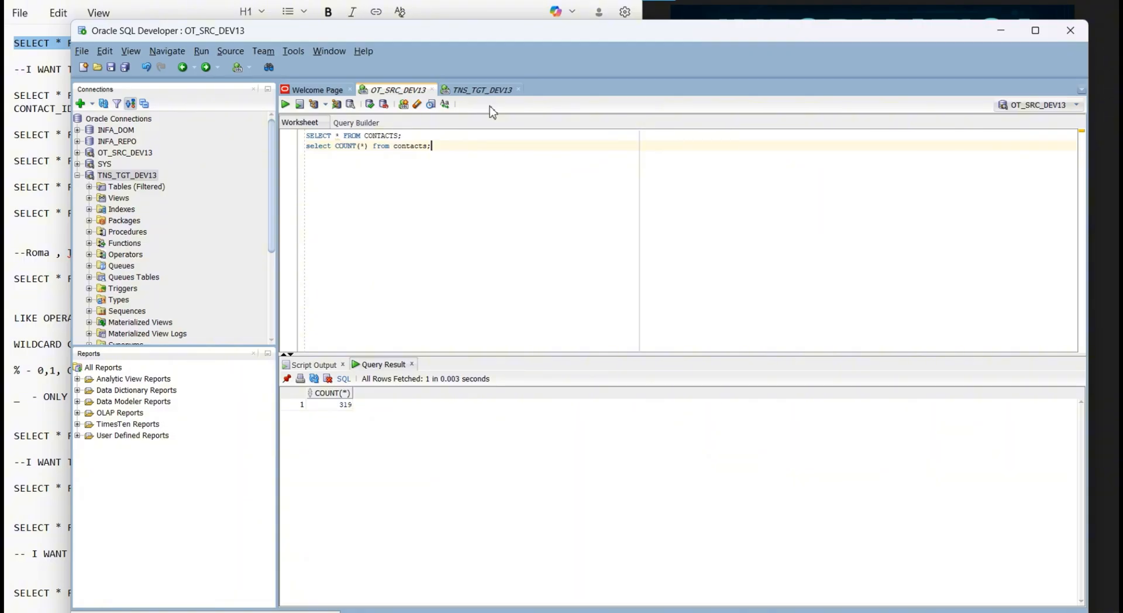
Copy the comment asking for CONTACT_ID records 5,6,7,8,9 from the notes into the worksheet below the count query
{"action": "key", "text": "alt+Tab"}
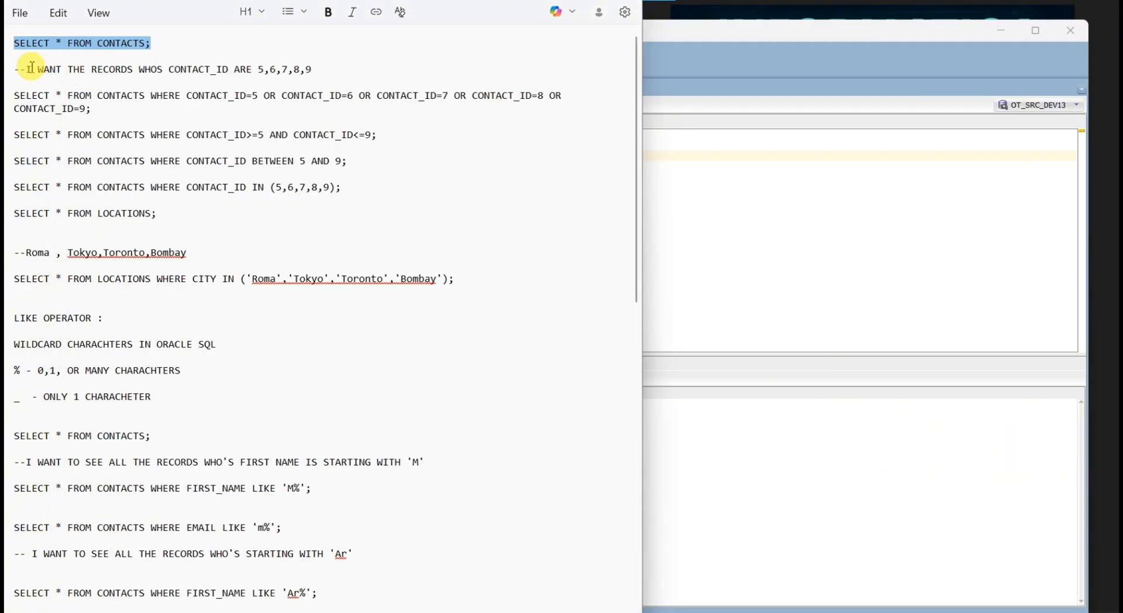
{"action": "left_click_drag", "start_coordinate": [17, 68], "coordinate": [380, 68]}
{"action": "key", "text": "ctrl+c"}
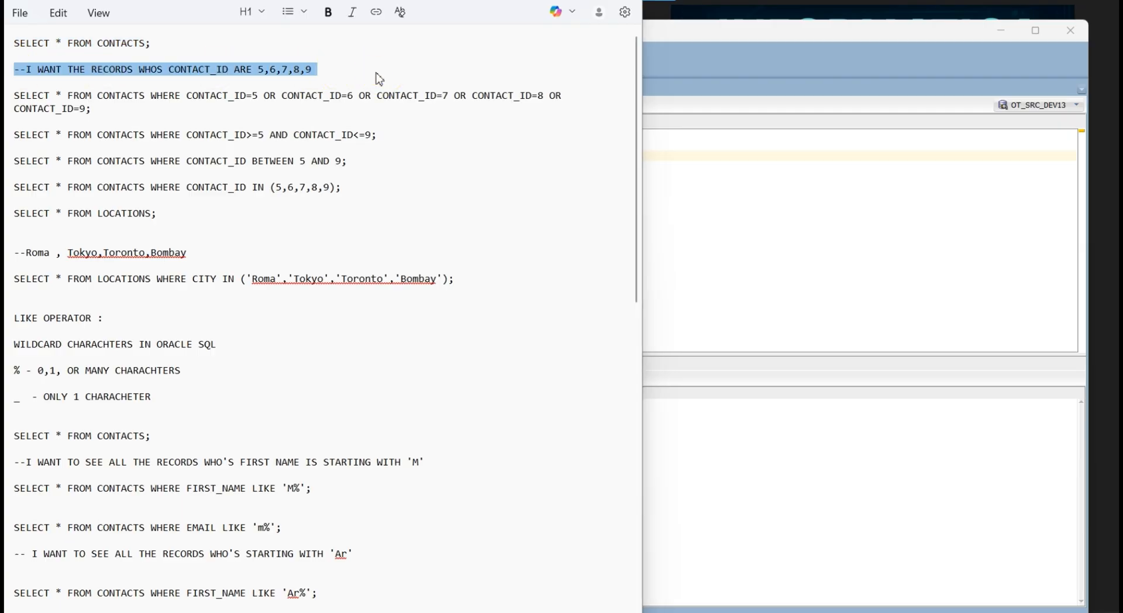
{"action": "key", "text": "alt+Tab"}
{"action": "key", "text": "ctrl+v"}
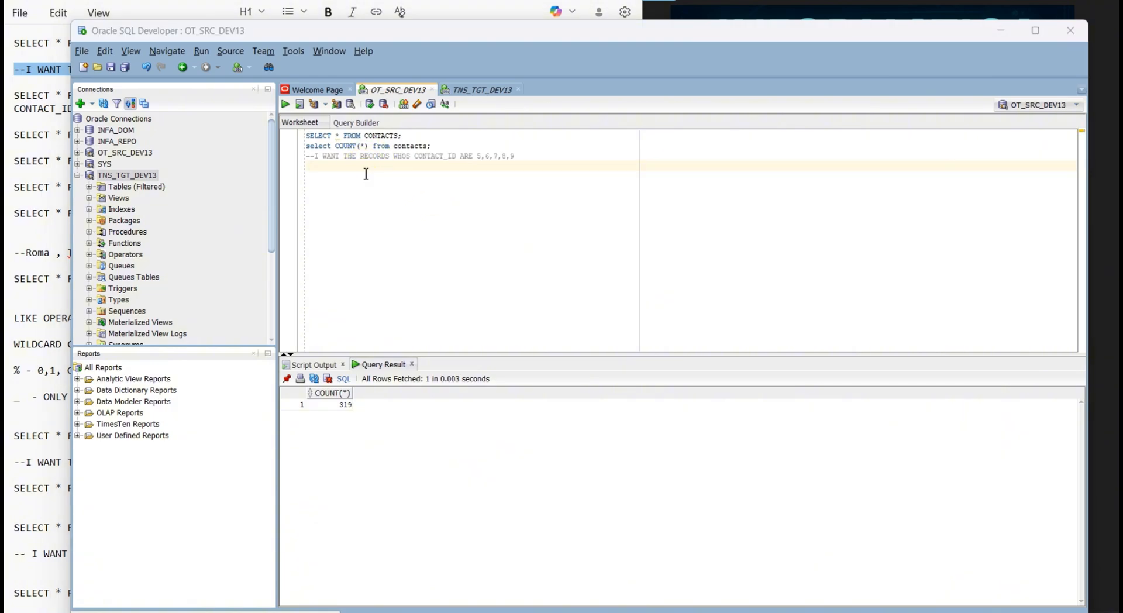
Copy the four CONTACTS queries using OR, >= AND <=, BETWEEN and IN from the notes into the worksheet below the comment
{"action": "key", "text": "alt+Tab"}
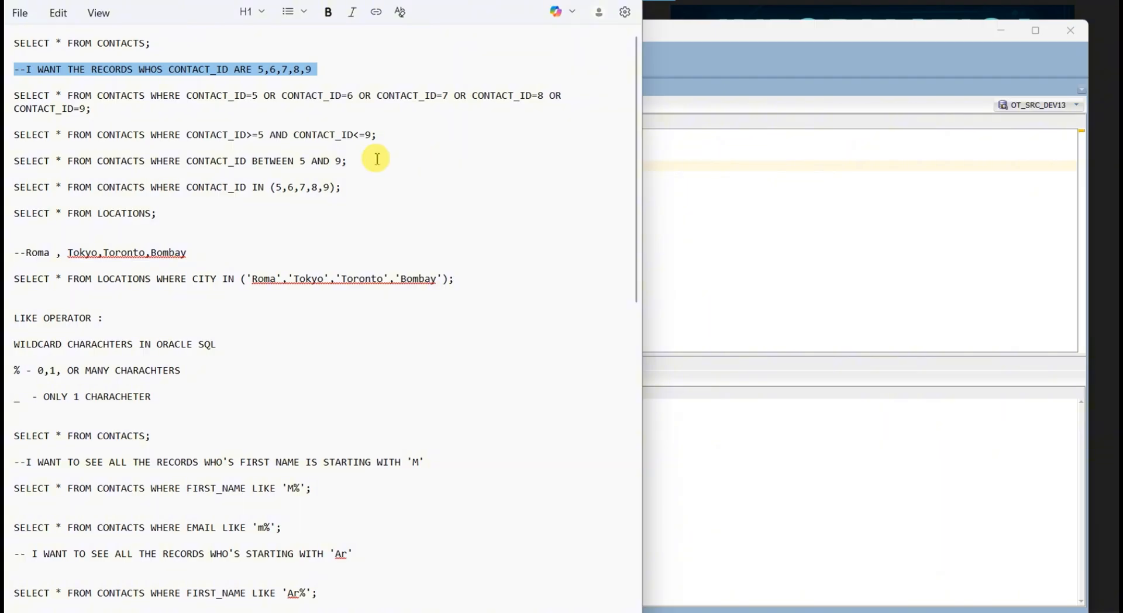
{"action": "left_click_drag", "start_coordinate": [361, 193], "coordinate": [17, 93]}
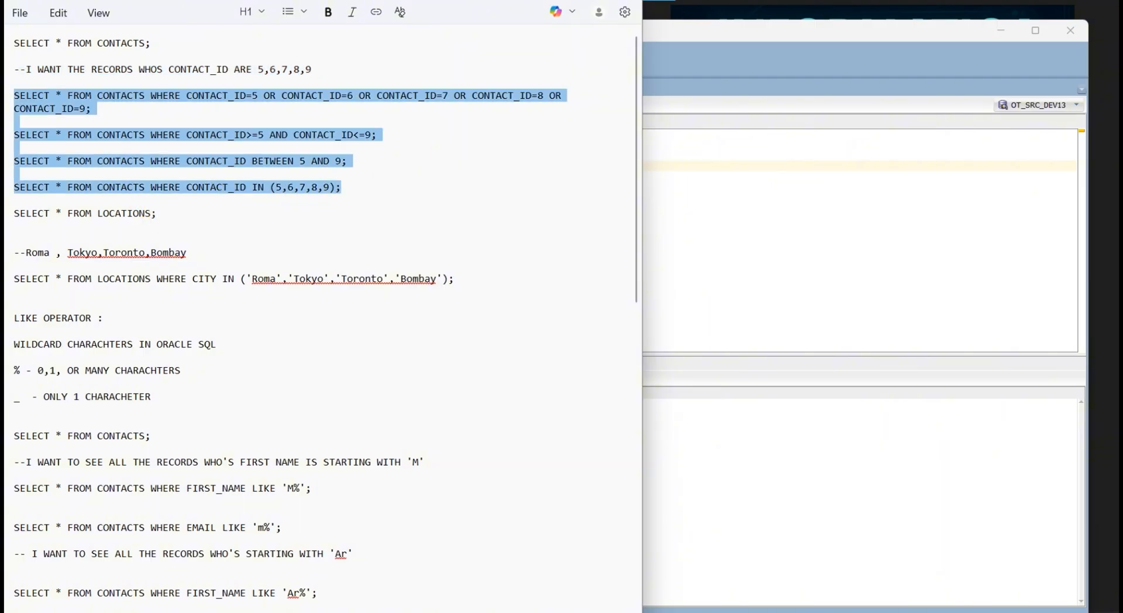
{"action": "key", "text": "ctrl+v"}
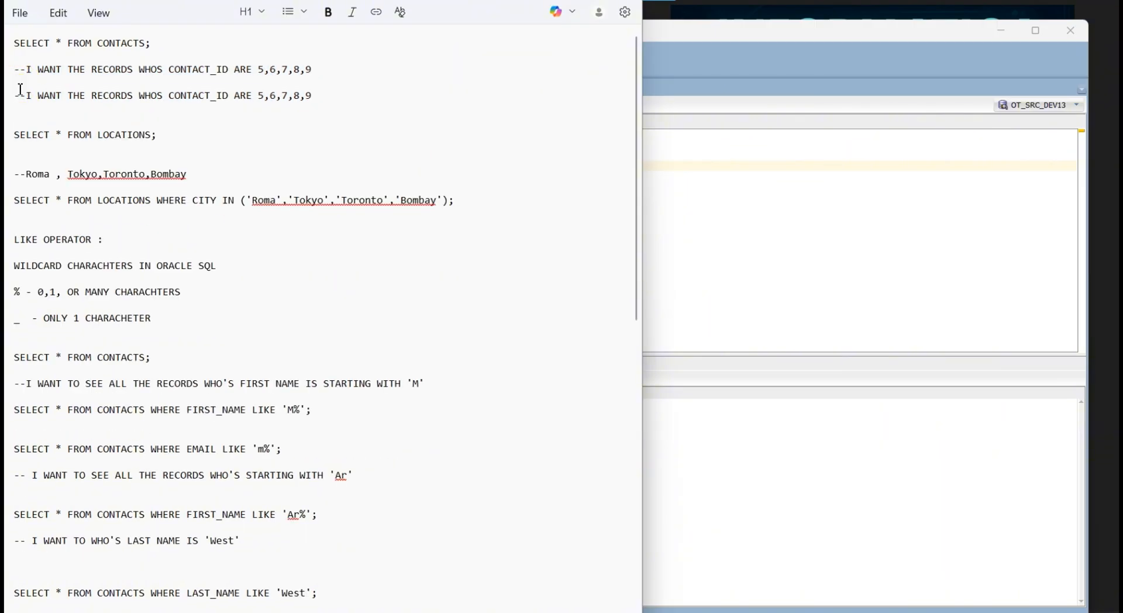
{"action": "key", "text": "ctrl+z"}
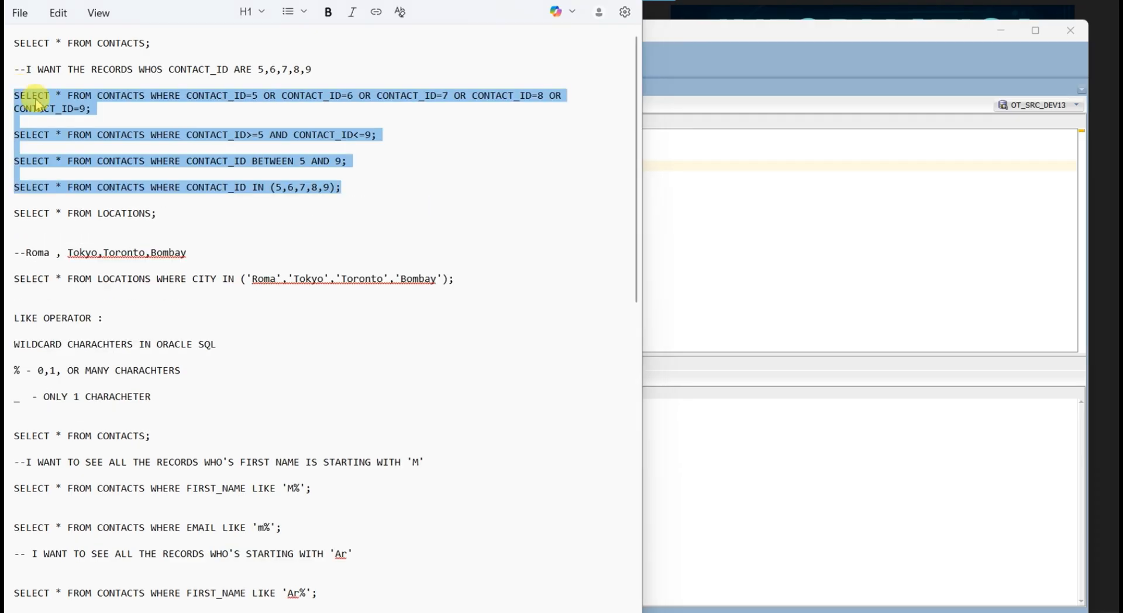
{"action": "key", "text": "alt+Tab"}
{"action": "type", "text": "SELECT * FROM CONTACTS WHERE CONTACT_ID=5 OR CONTACT_ID=6 OR CONTACT_ID=7 OR CONTACT_ID=8 OR CONTACT_ID=9;  SELECT * FROM CONTACTS WHERE CONTACT_ID>=5 AND CONTACT_ID<=9;  SELECT * FROM CONTACTS WHERE CONTACT_ID BETWEEN 5 AND 9;  SELECT * FROM CONTACTS WHERE CONTACT_ID IN (5,6,7,8,9);"}
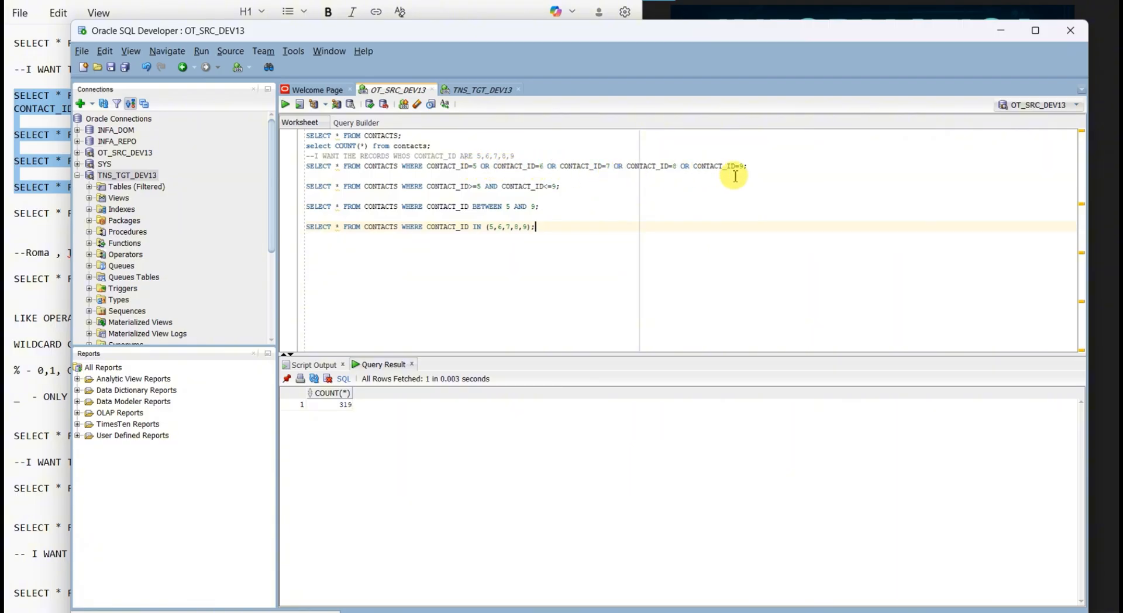
Run the CONTACTS query with the OR conditions and the one with CONTACT_ID>=5 AND CONTACT_ID<=9, one at a time
{"action": "triple_click", "coordinate": [766, 167]}
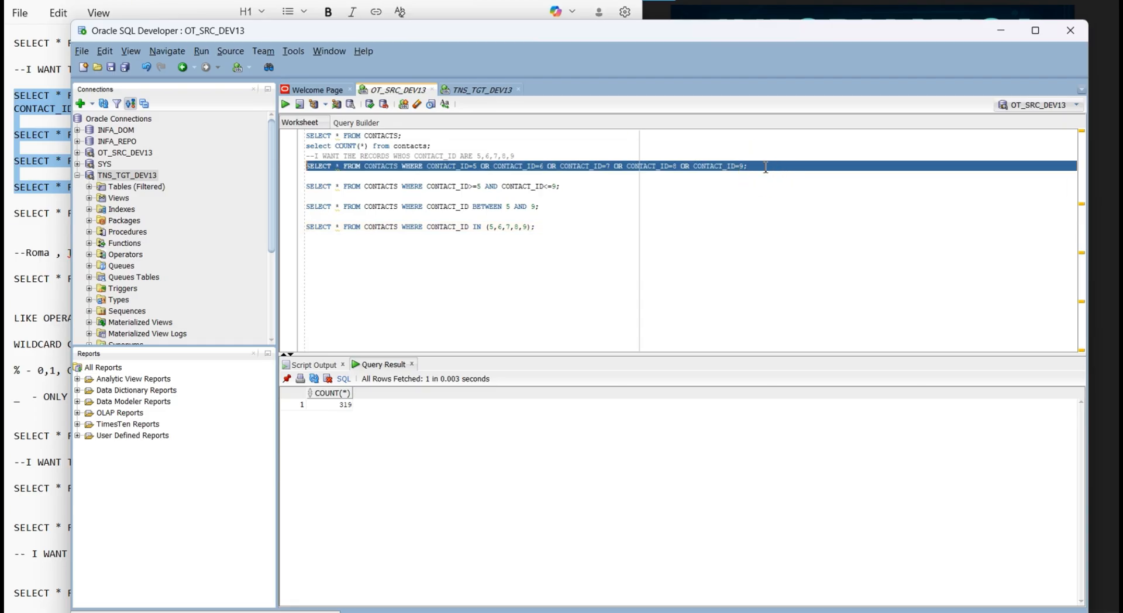
{"action": "key", "text": "ctrl+Return"}
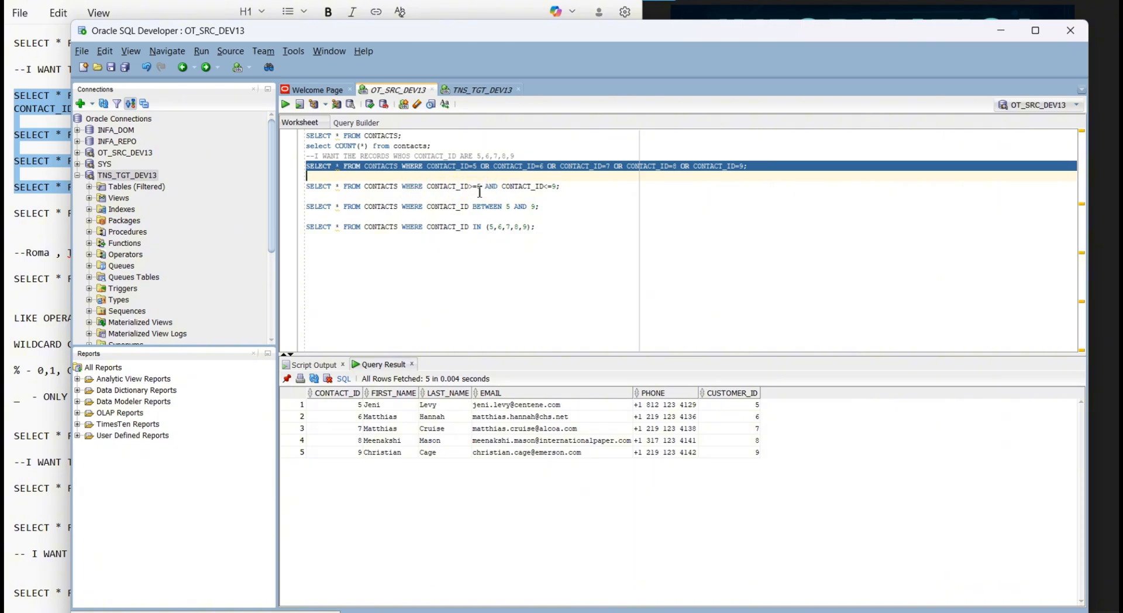
{"action": "triple_click", "coordinate": [567, 187]}
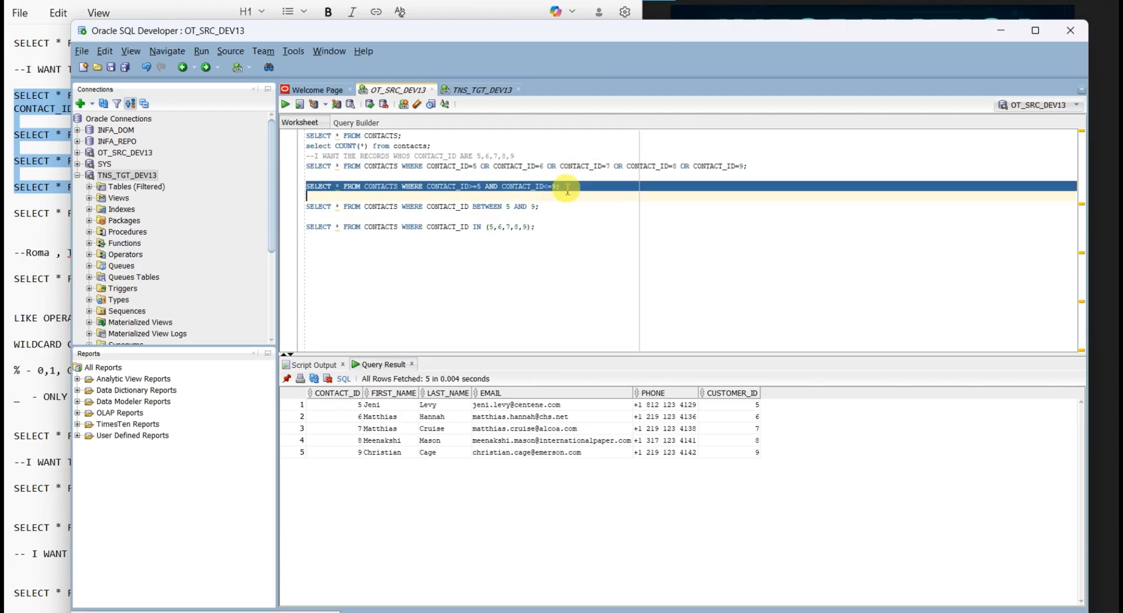
{"action": "key", "text": "ctrl+Return"}
Run the CONTACTS query that filters CONTACT_ID BETWEEN 5 AND 9
{"action": "left_click", "coordinate": [568, 208]}
{"action": "triple_click", "coordinate": [569, 207]}
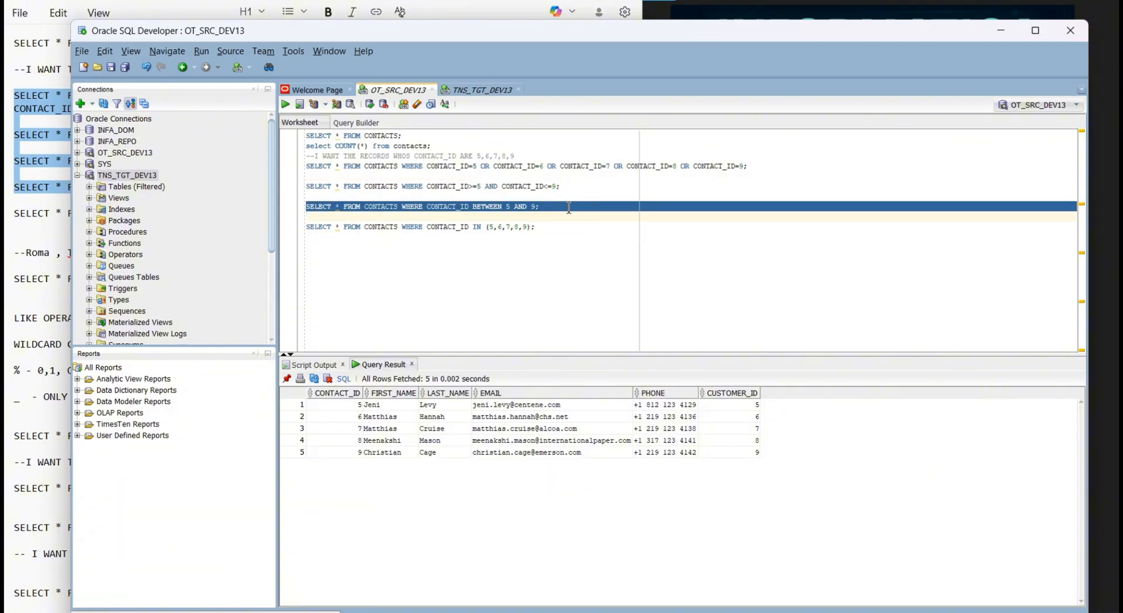
{"action": "left_click", "coordinate": [565, 207]}
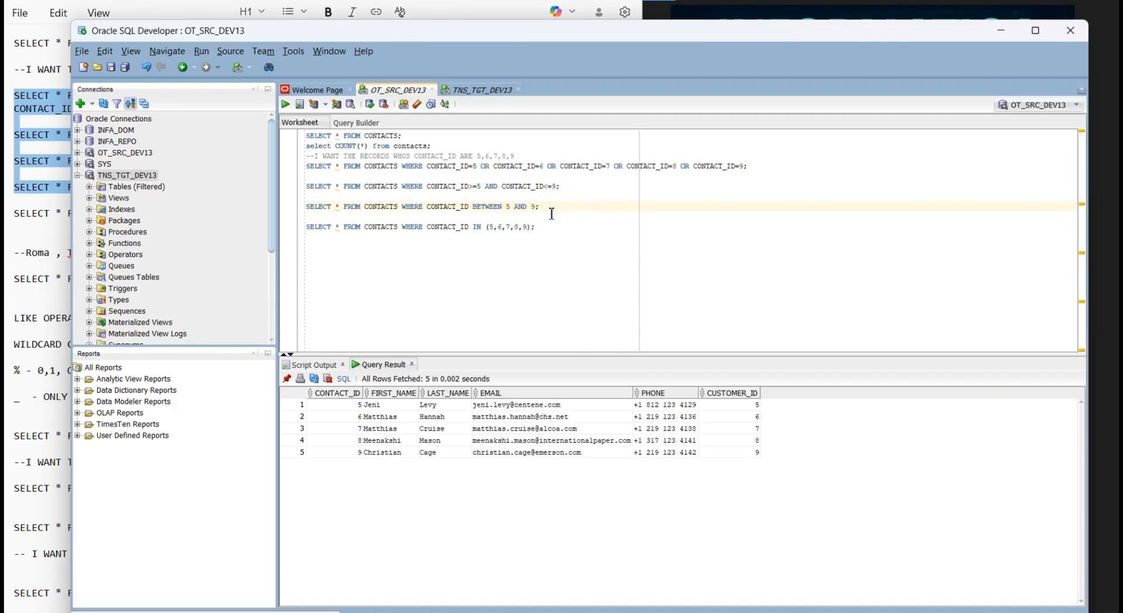
{"action": "triple_click", "coordinate": [552, 209]}
{"action": "key", "text": "ctrl+Return"}
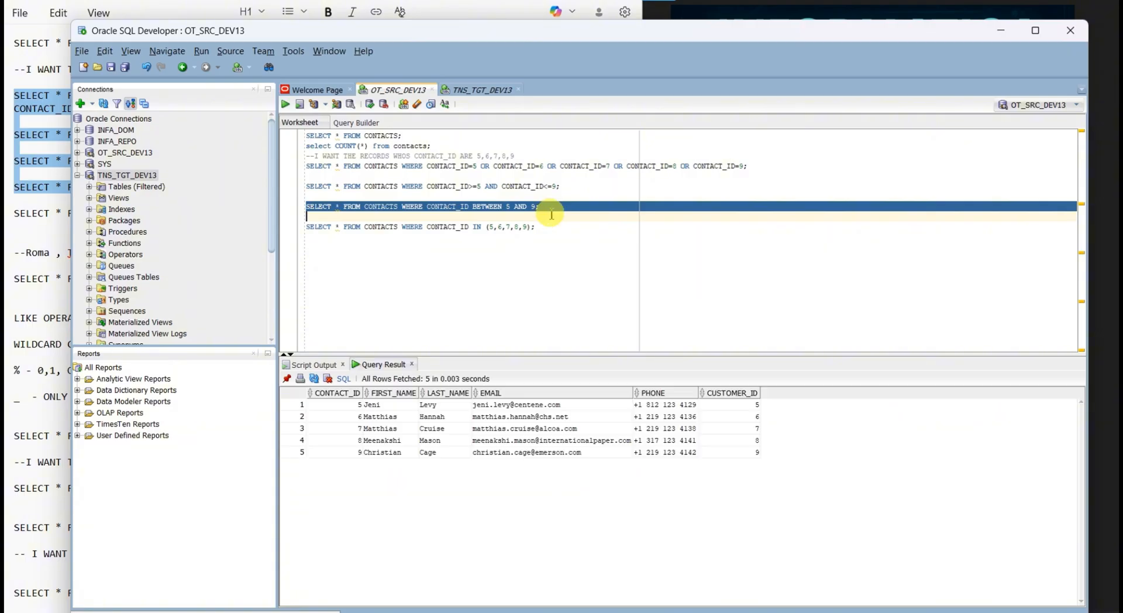
{"action": "left_click", "coordinate": [554, 230]}
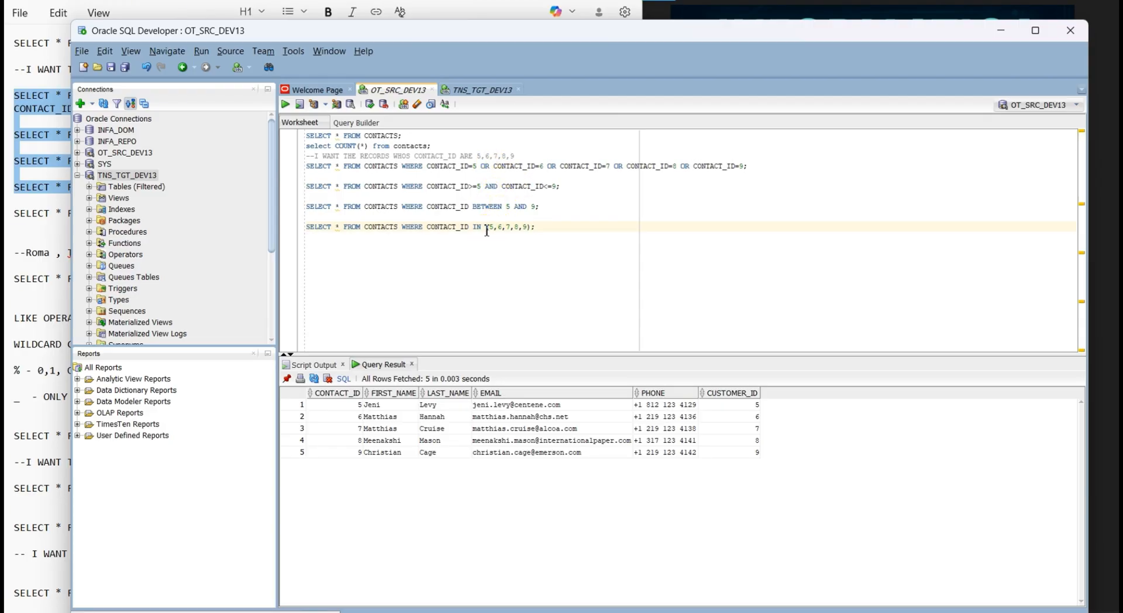
{"action": "triple_click", "coordinate": [751, 166]}
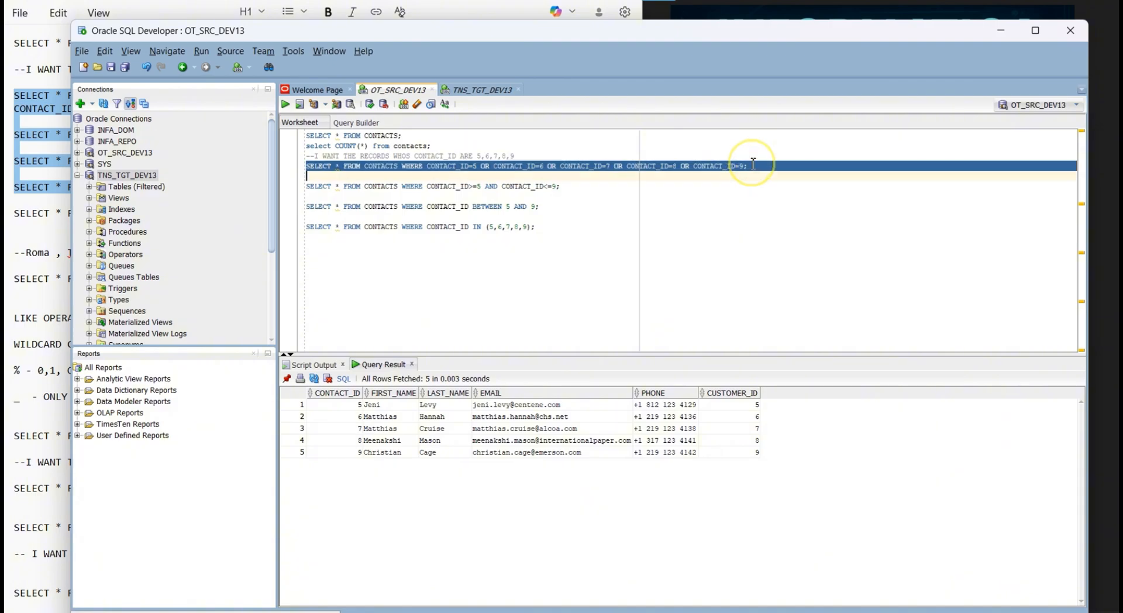
{"action": "triple_click", "coordinate": [606, 186]}
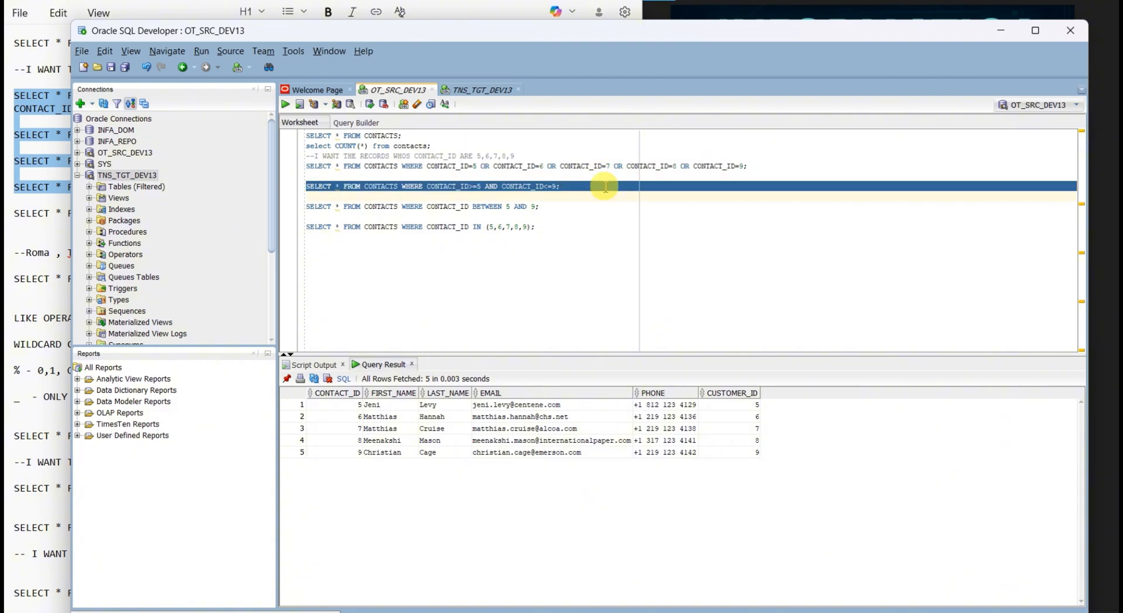
{"action": "left_click", "coordinate": [581, 208]}
{"action": "left_click", "coordinate": [571, 227]}
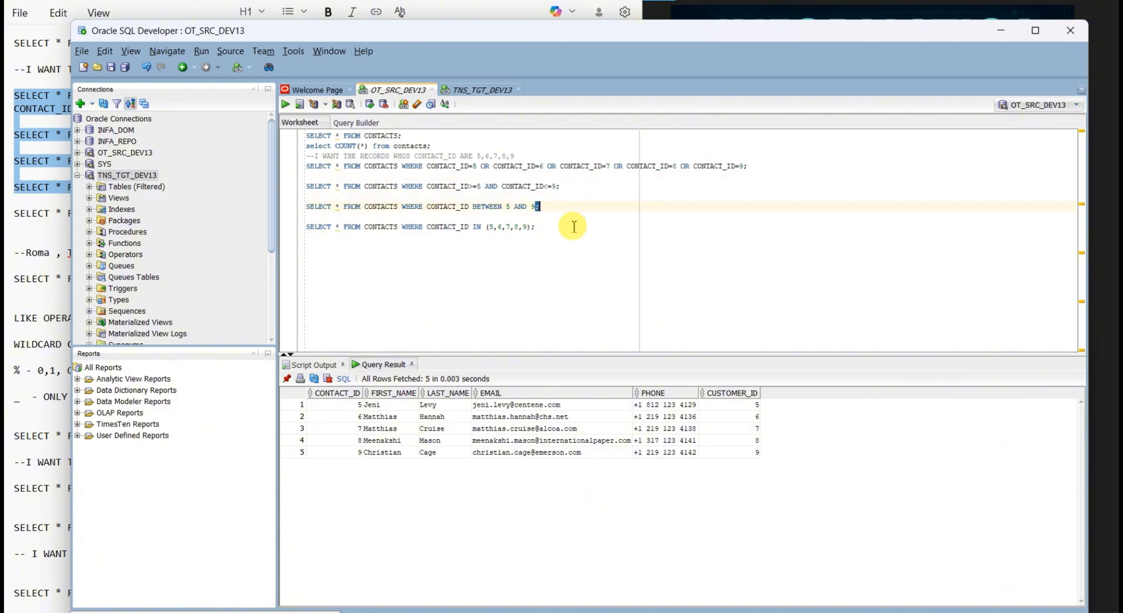
{"action": "left_click", "coordinate": [567, 228]}
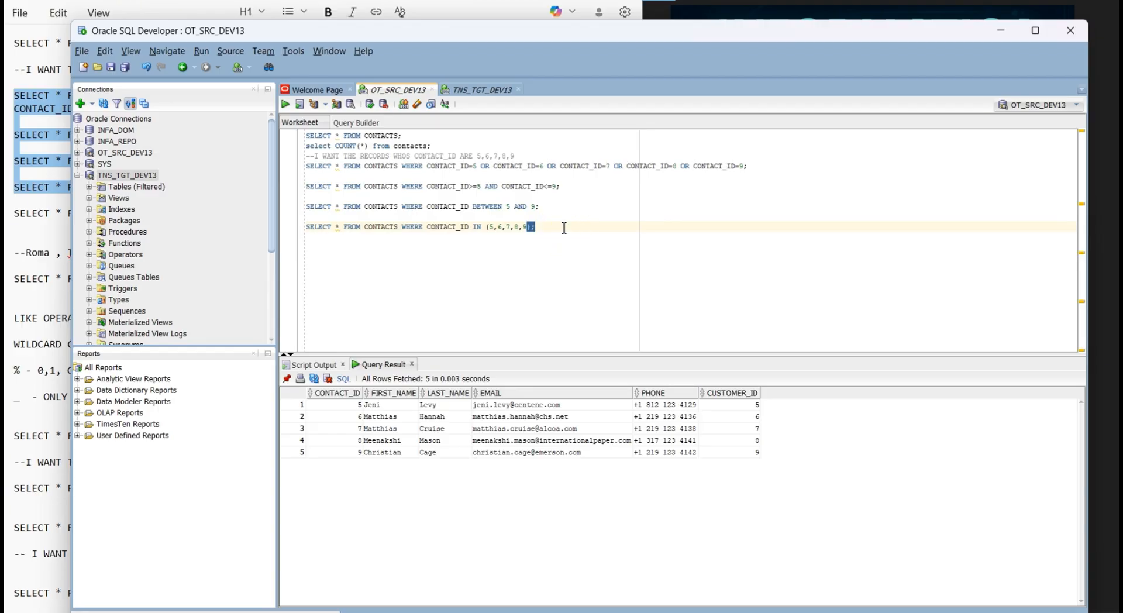
{"action": "left_click", "coordinate": [564, 228]}
Copy SELECT * FROM LOCATIONS; from the notes into the worksheet below the IN query and run it
{"action": "left_click", "coordinate": [563, 227]}
{"action": "key", "text": "alt+Tab"}
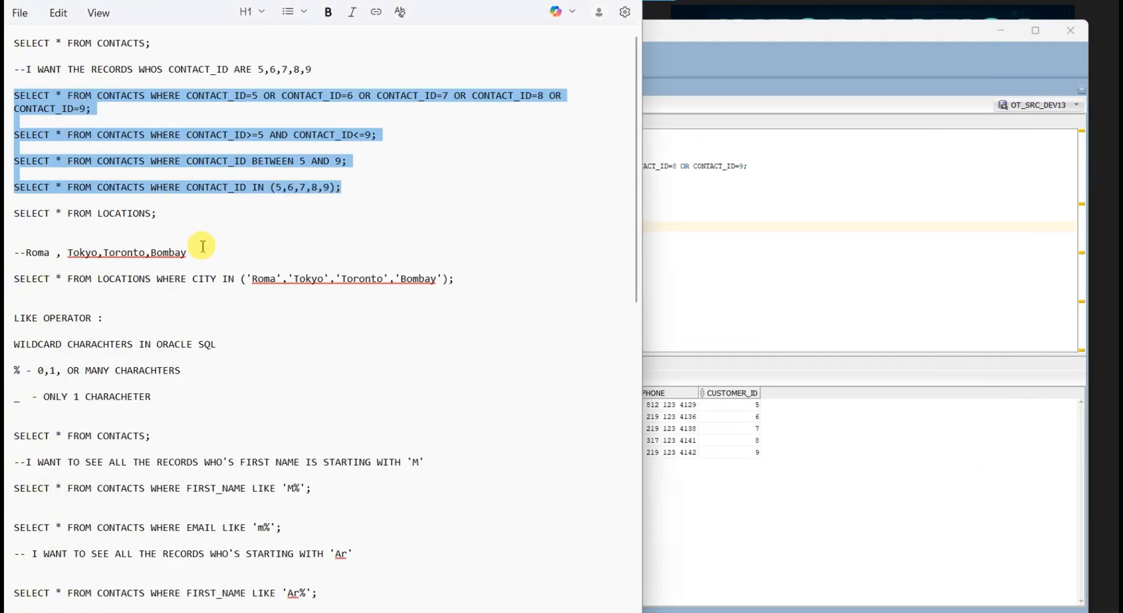
{"action": "scroll", "coordinate": [203, 246], "scroll_direction": "down", "scroll_amount": 2}
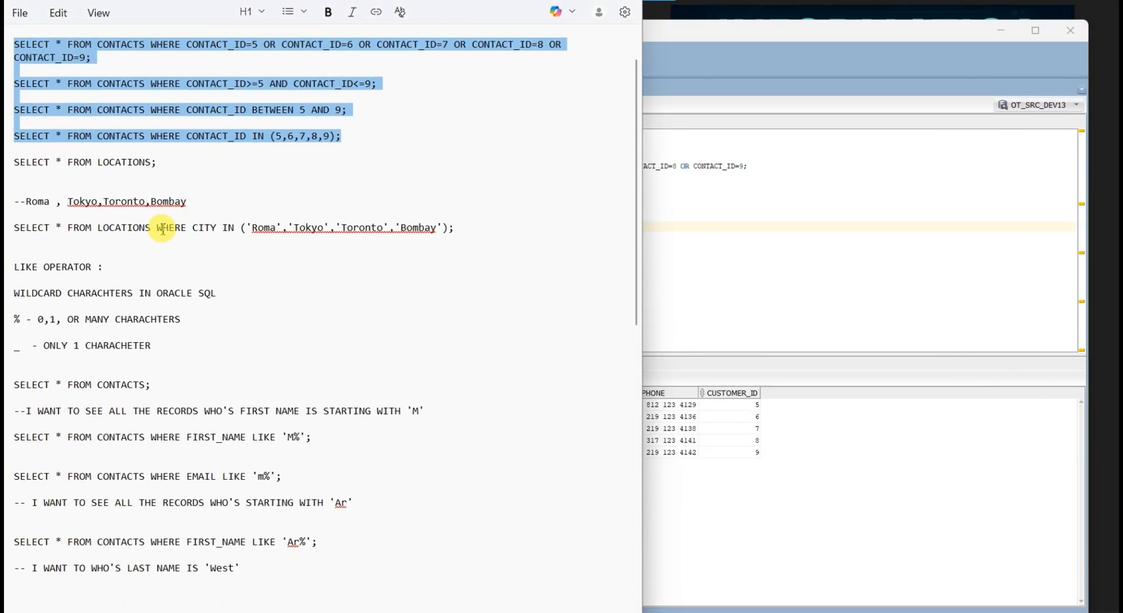
{"action": "triple_click", "coordinate": [165, 167]}
{"action": "key", "text": "ctrl+c"}
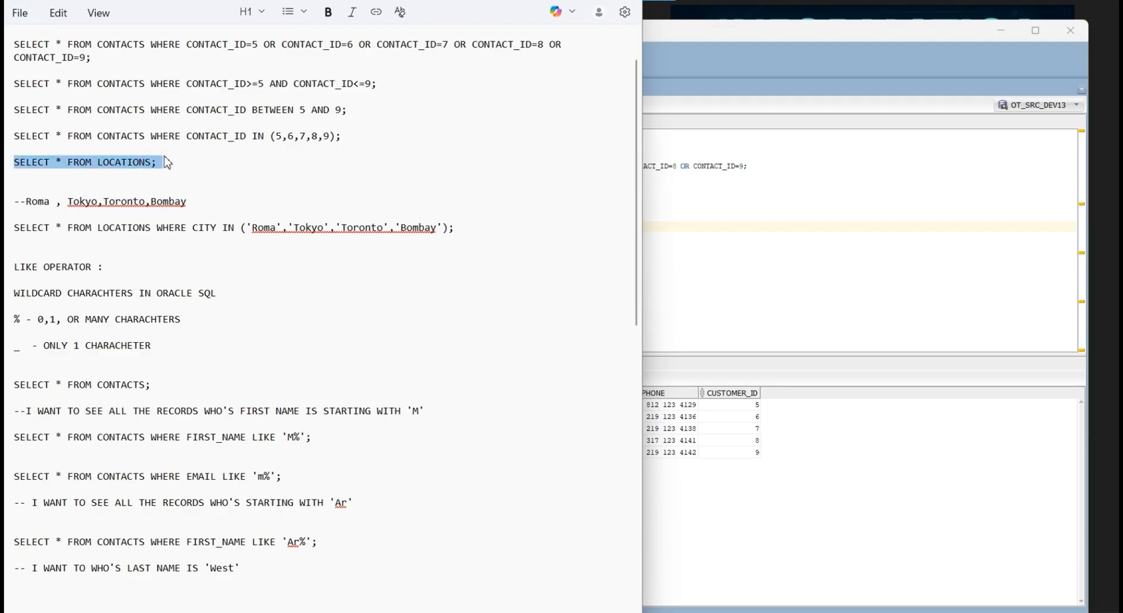
{"action": "key", "text": "alt+Tab"}
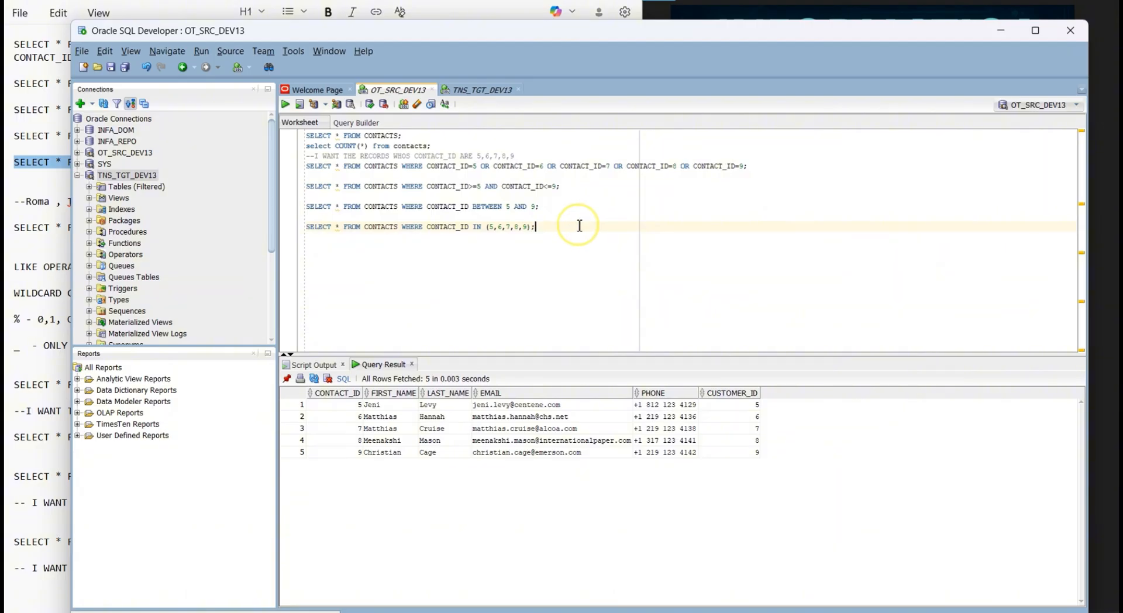
{"action": "key", "text": "Return"}
{"action": "key", "text": "Return"}
{"action": "key", "text": "ctrl+v"}
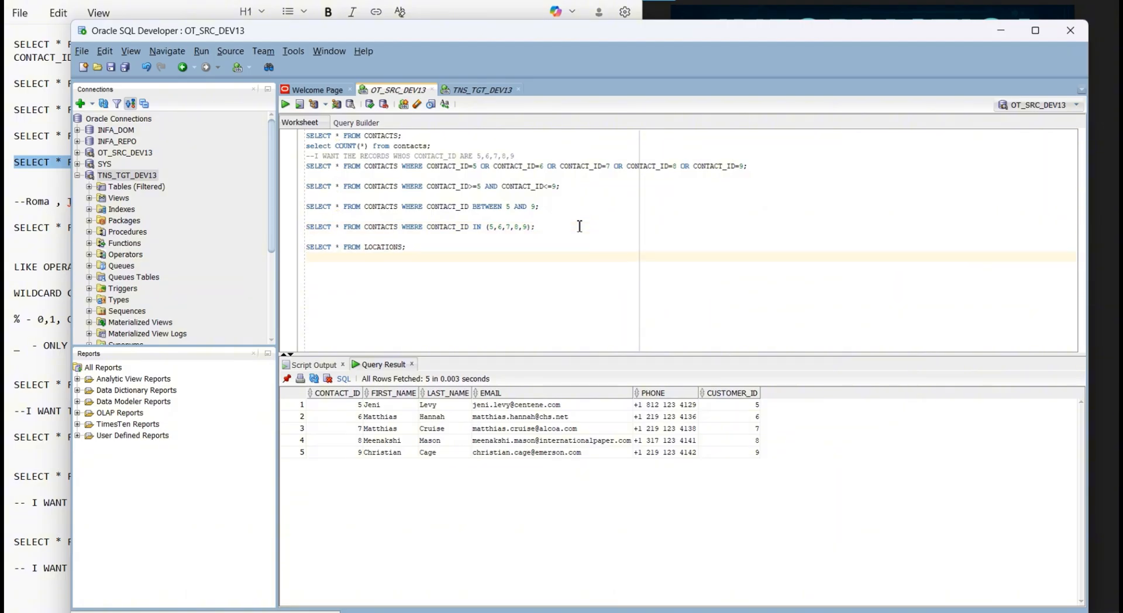
{"action": "triple_click", "coordinate": [434, 246]}
{"action": "key", "text": "ctrl+Return"}
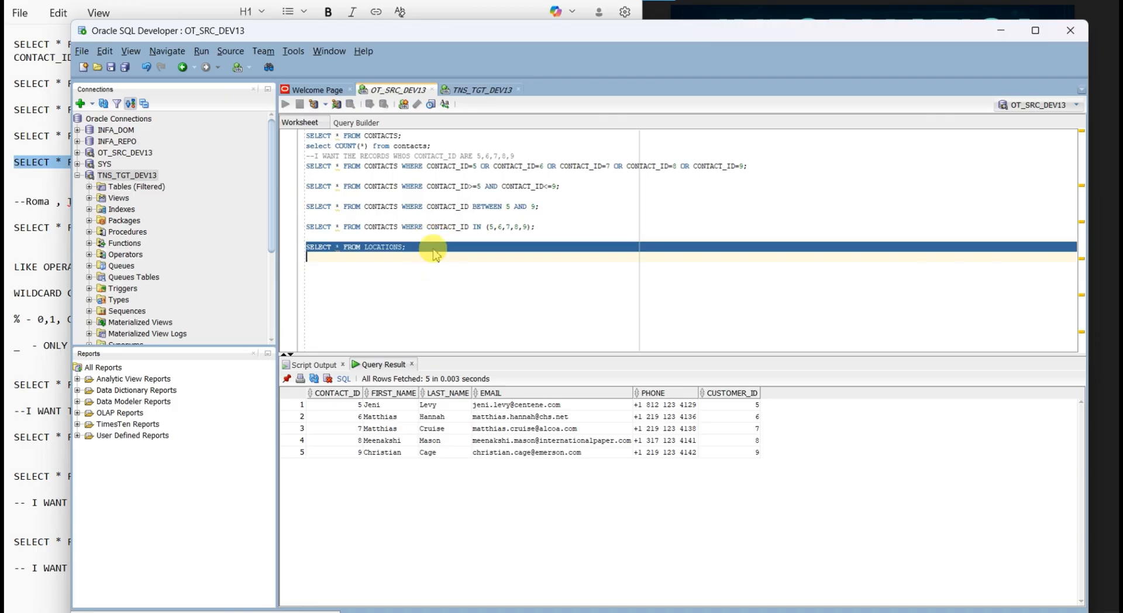
Start a new query select * from locations on the line below the LOCATIONS query
{"action": "left_click", "coordinate": [439, 251]}
{"action": "key", "text": "Return"}
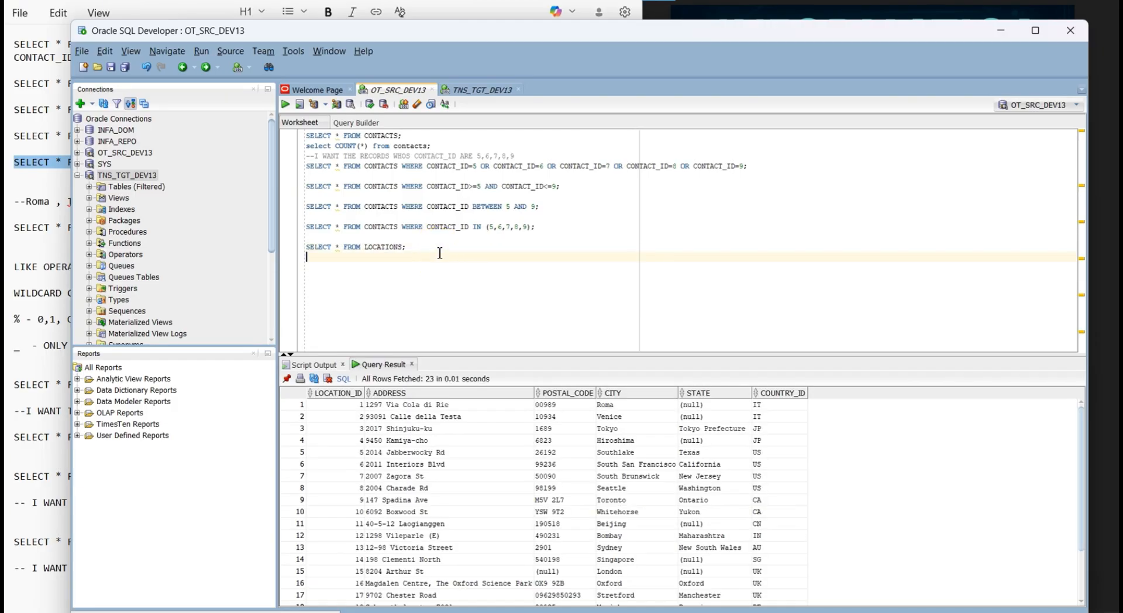
{"action": "key", "text": "alt+Tab"}
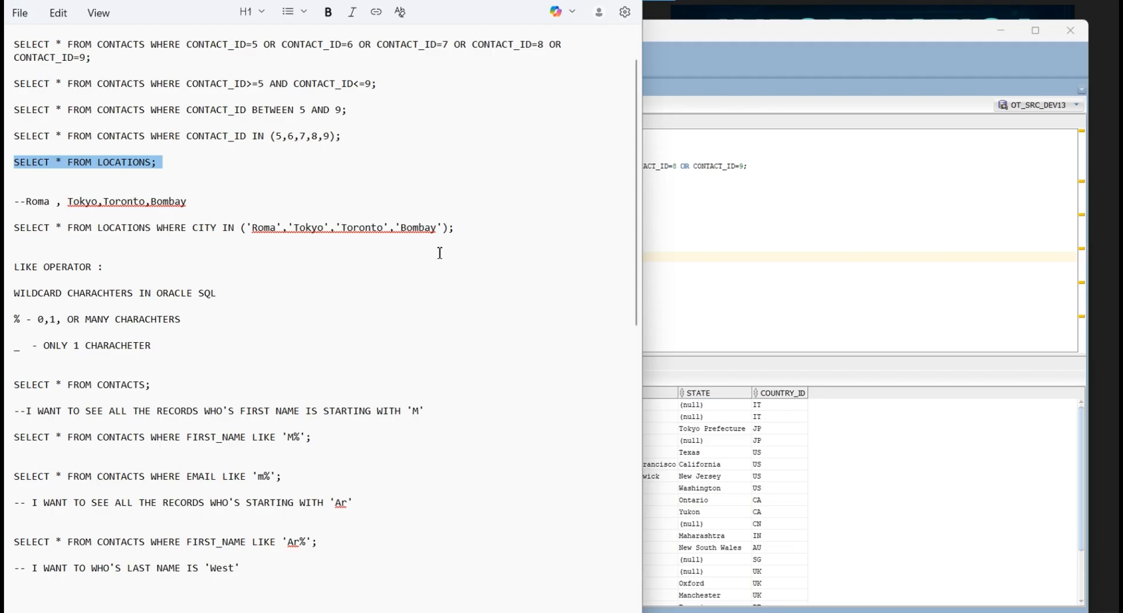
{"action": "key", "text": "alt+Tab"}
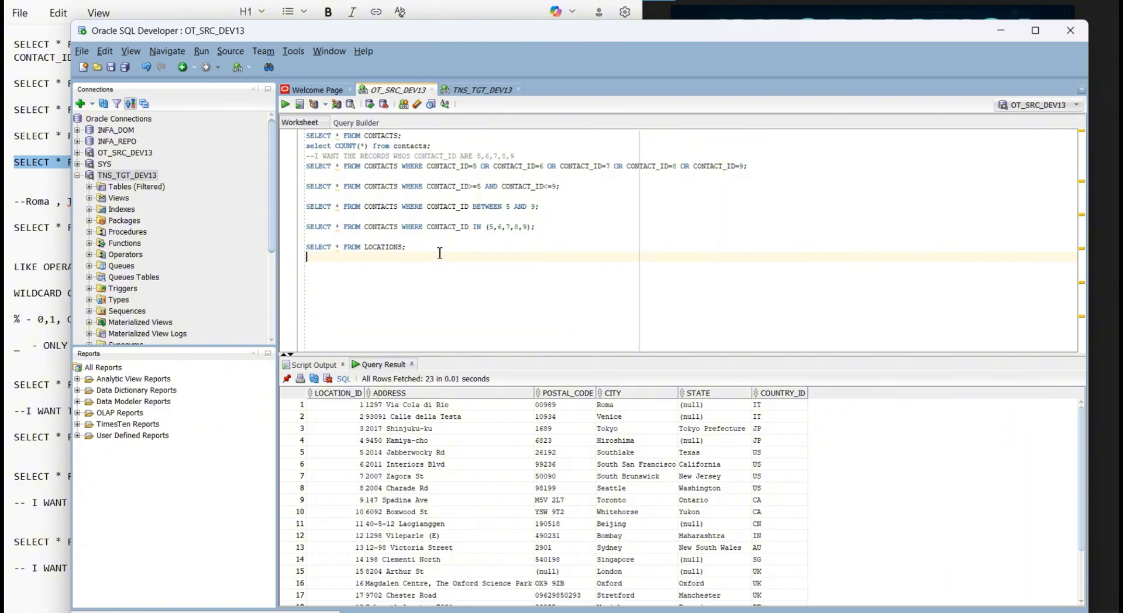
{"action": "type", "text": "select * from "}
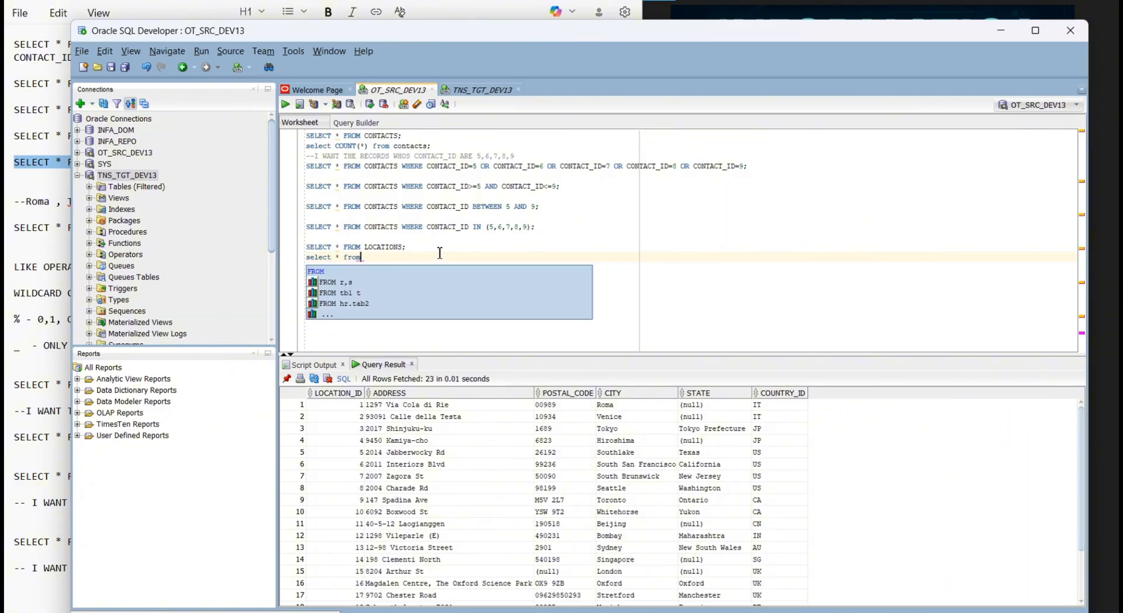
{"action": "type", "text": "loca"}
{"action": "key", "text": "alt+Tab"}
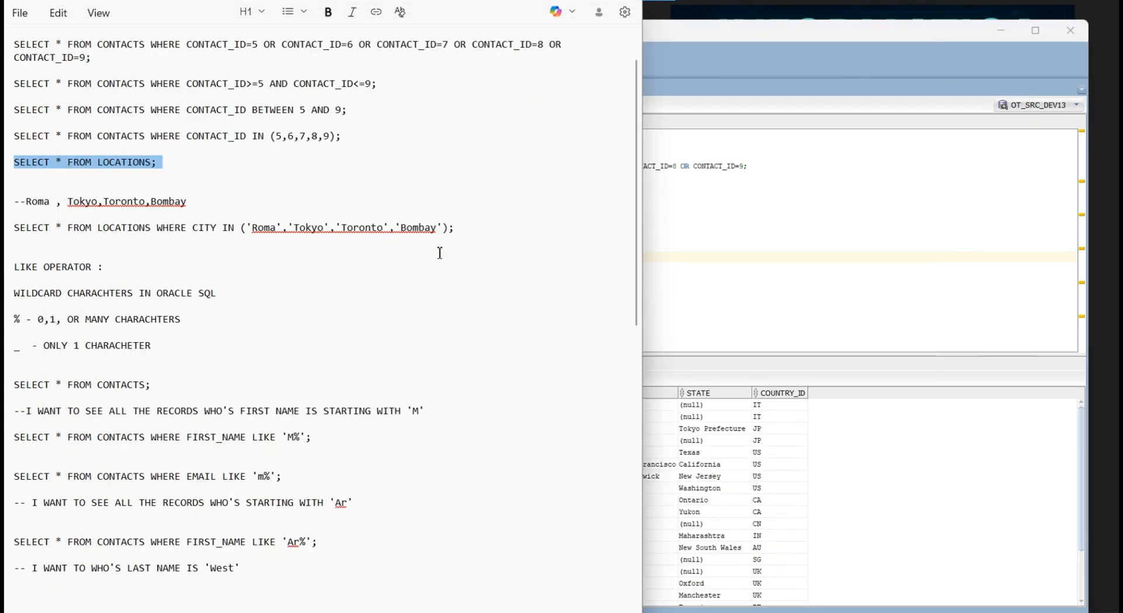
{"action": "key", "text": "alt+Tab"}
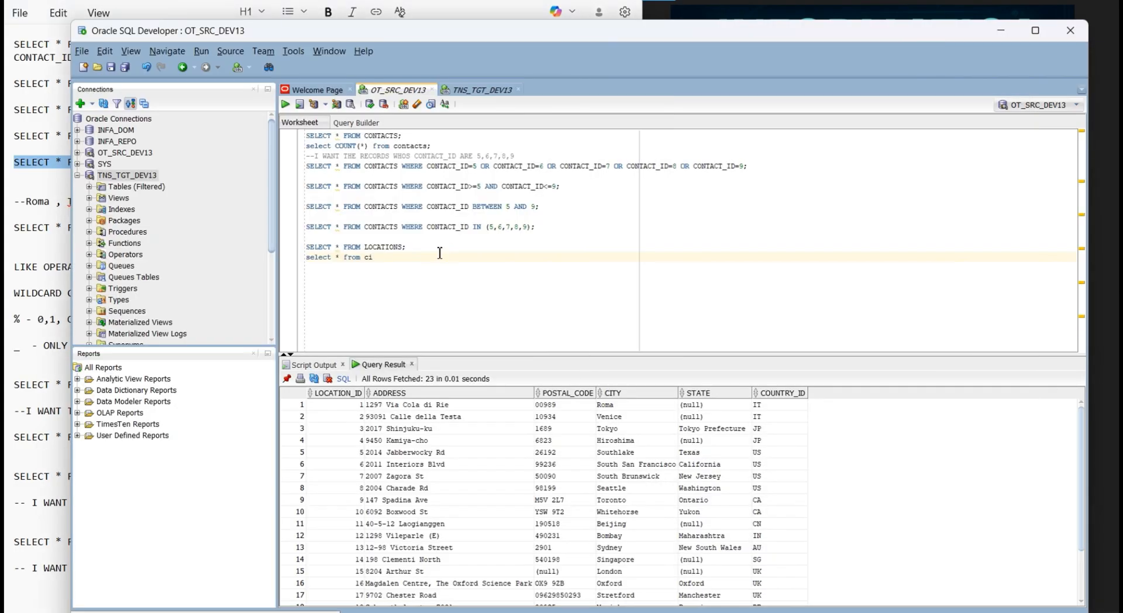
{"action": "key", "text": "BackSpace"}
{"action": "key", "text": "BackSpace"}
{"action": "type", "text": "location"}
{"action": "key", "text": "Down"}
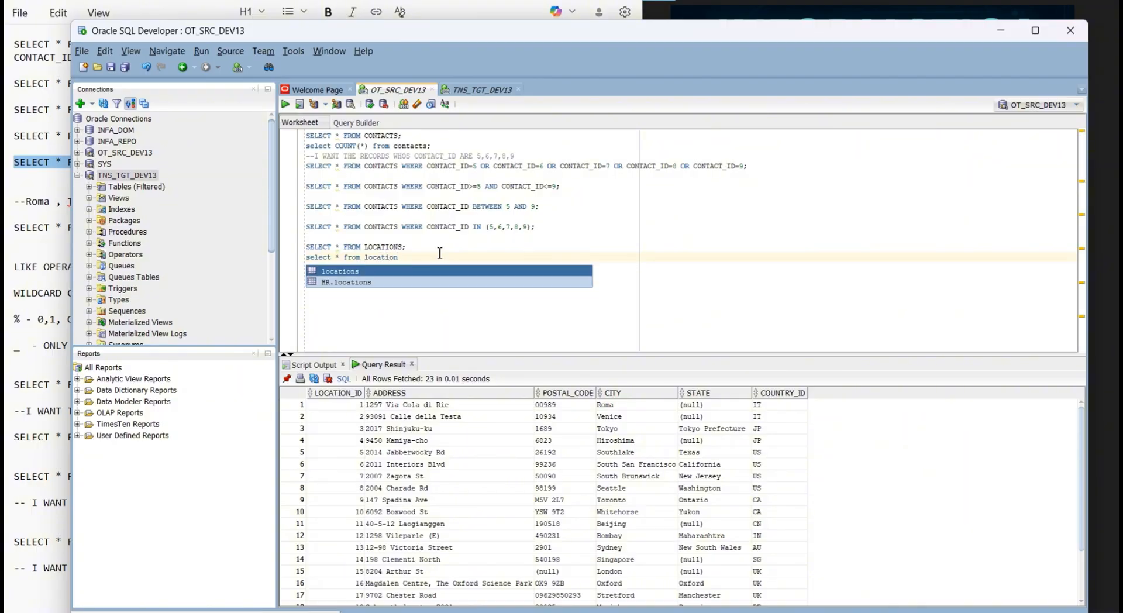
{"action": "key", "text": "Return"}
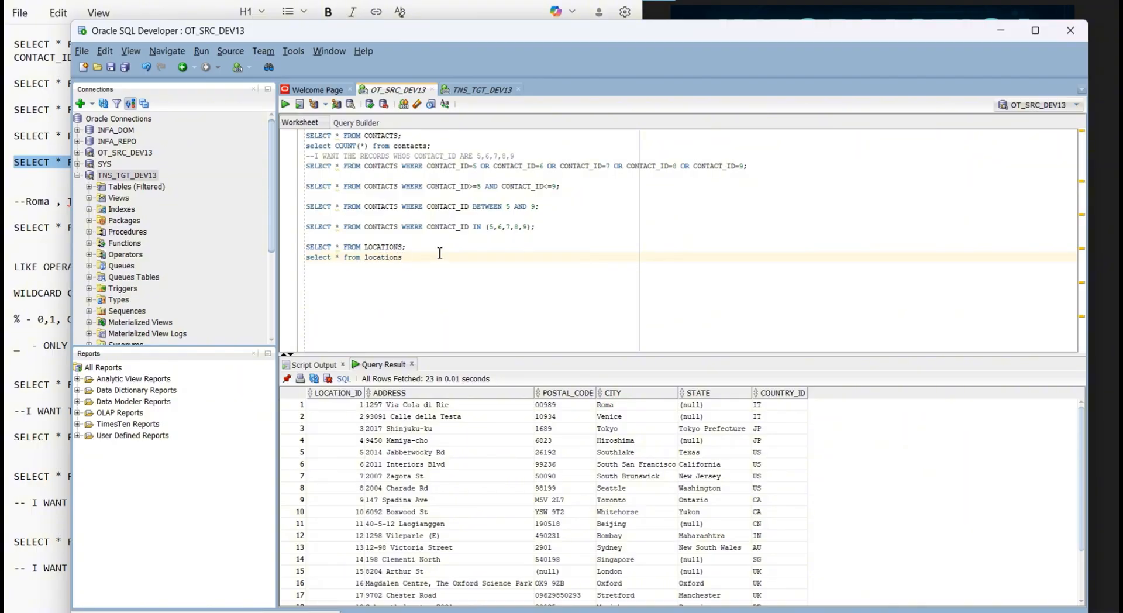
Add the condition where city IN('Roma','Tokyo','Toronto','Bombay'); with the city list copied from the notes, and run the query
{"action": "type", "text": "where city"}
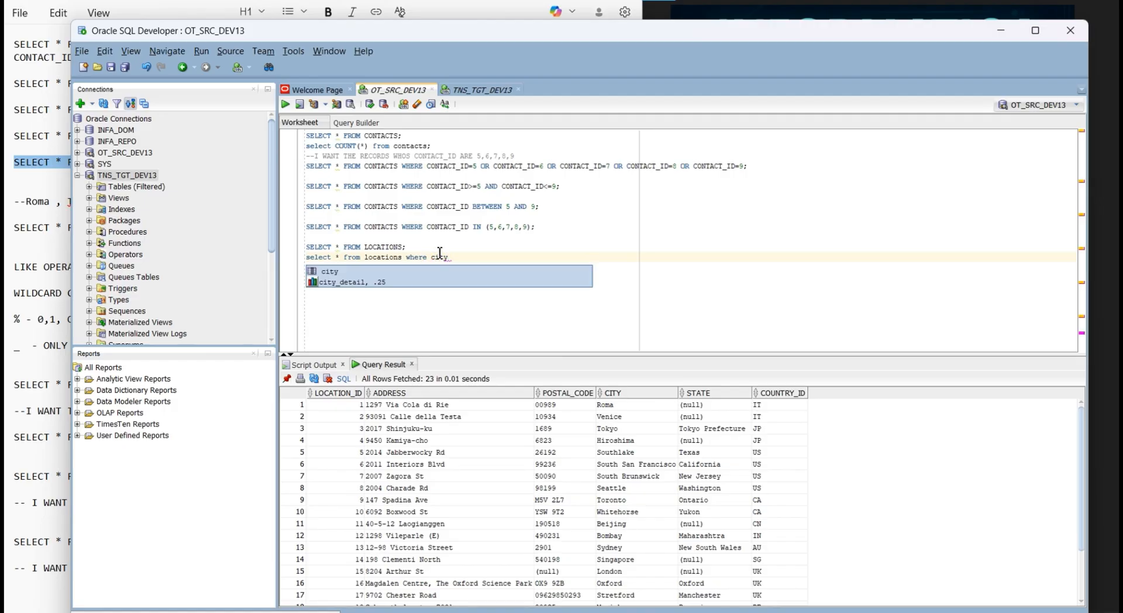
{"action": "type", "text": " in"}
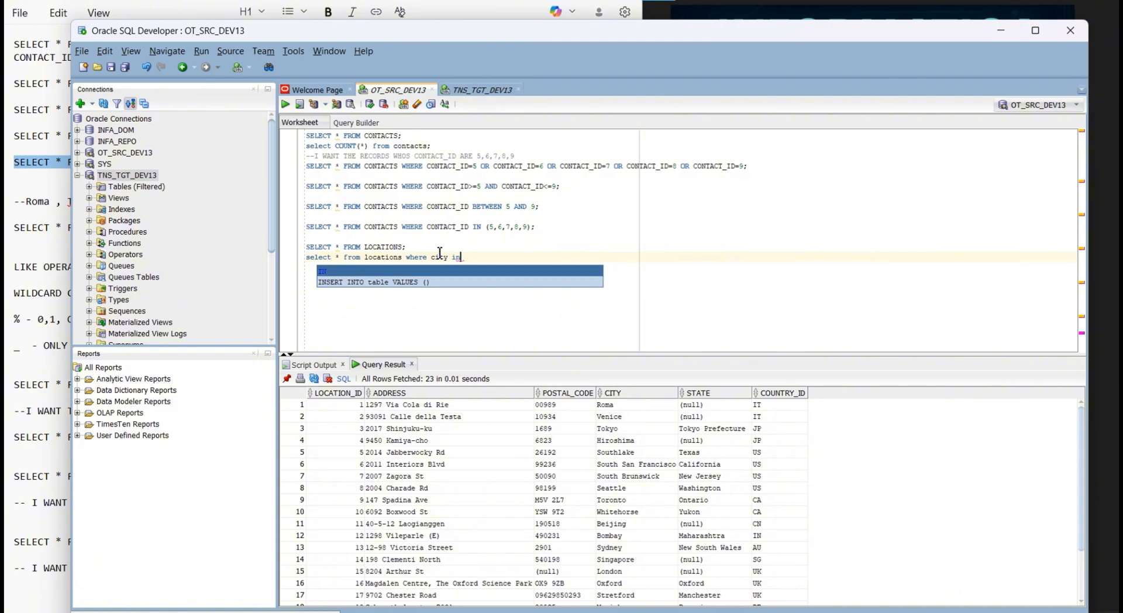
{"action": "key", "text": "Return"}
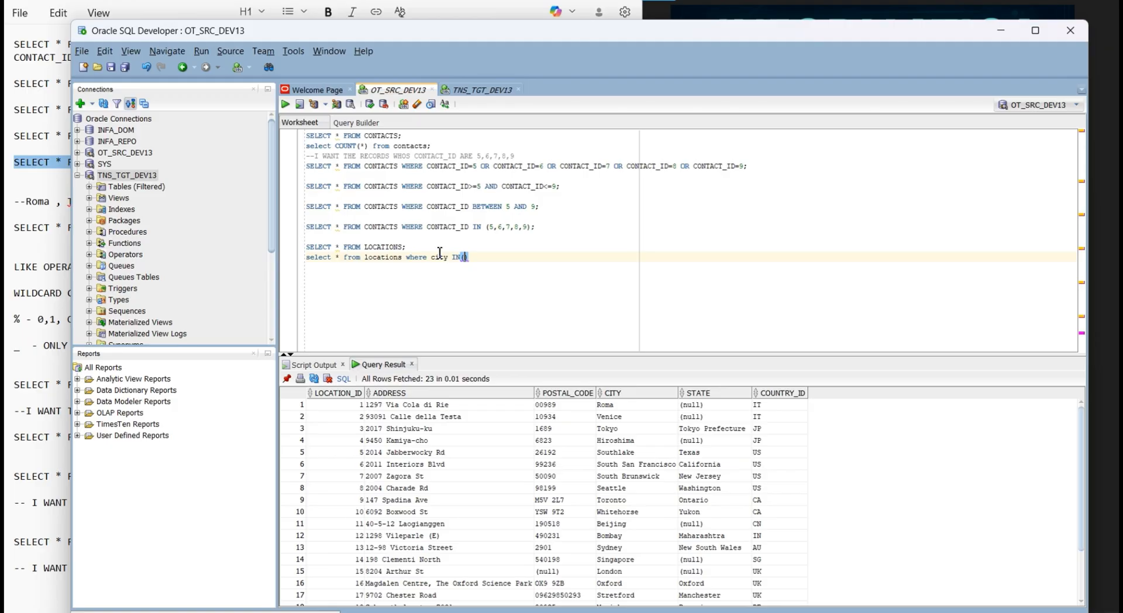
{"action": "key", "text": "alt+Tab"}
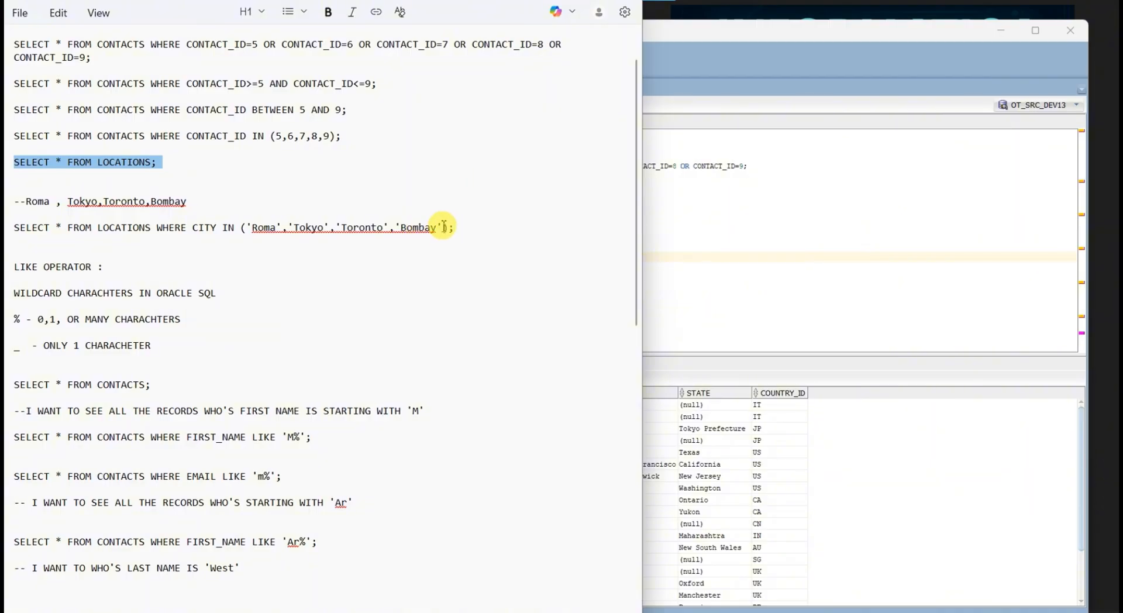
{"action": "left_click_drag", "start_coordinate": [443, 228], "coordinate": [249, 227]}
{"action": "key", "text": "ctrl+c"}
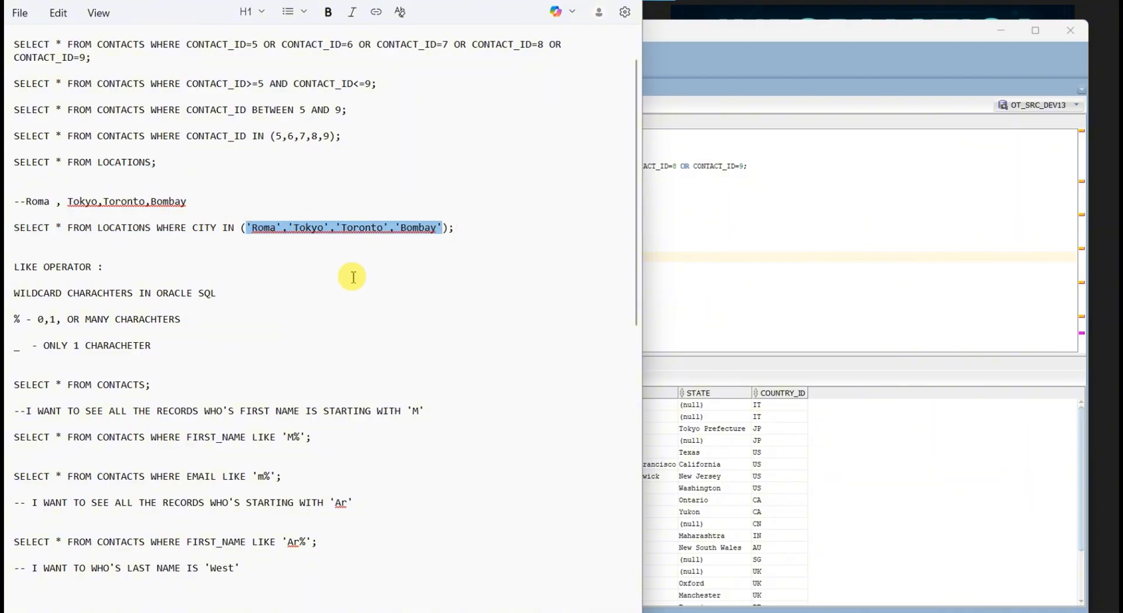
{"action": "key", "text": "alt+Tab"}
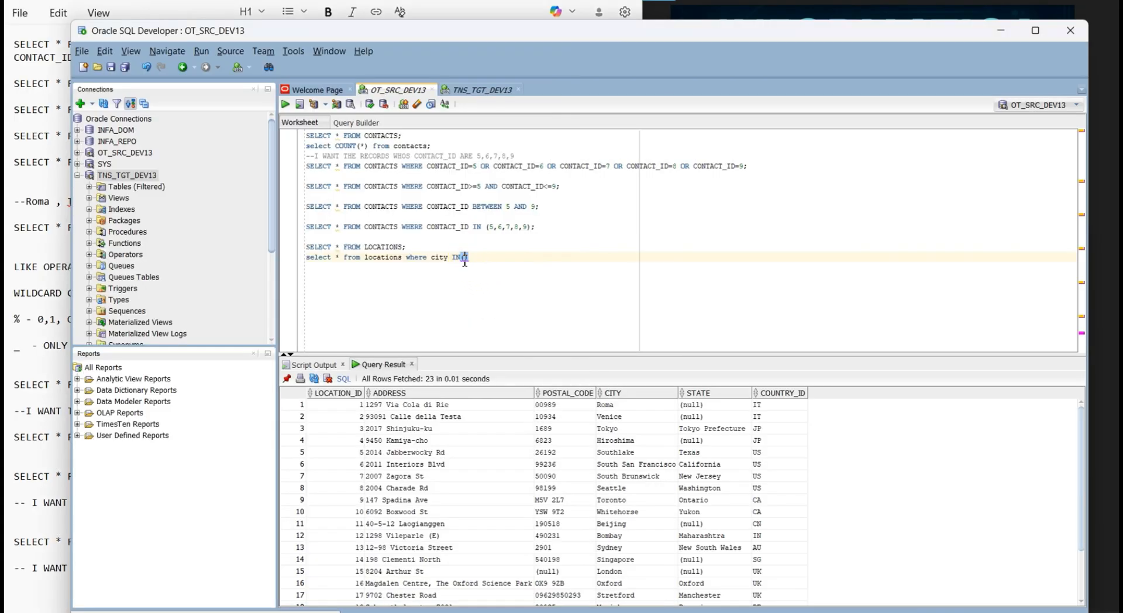
{"action": "key", "text": "ctrl+v"}
{"action": "key", "text": "ctrl+Return"}
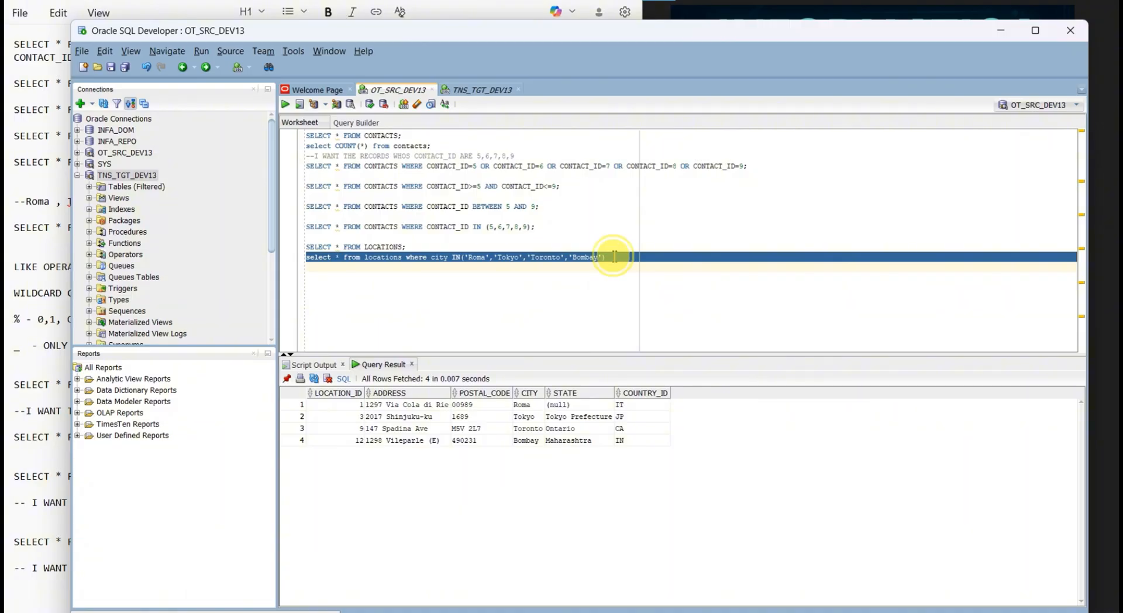
{"action": "left_click", "coordinate": [615, 257]}
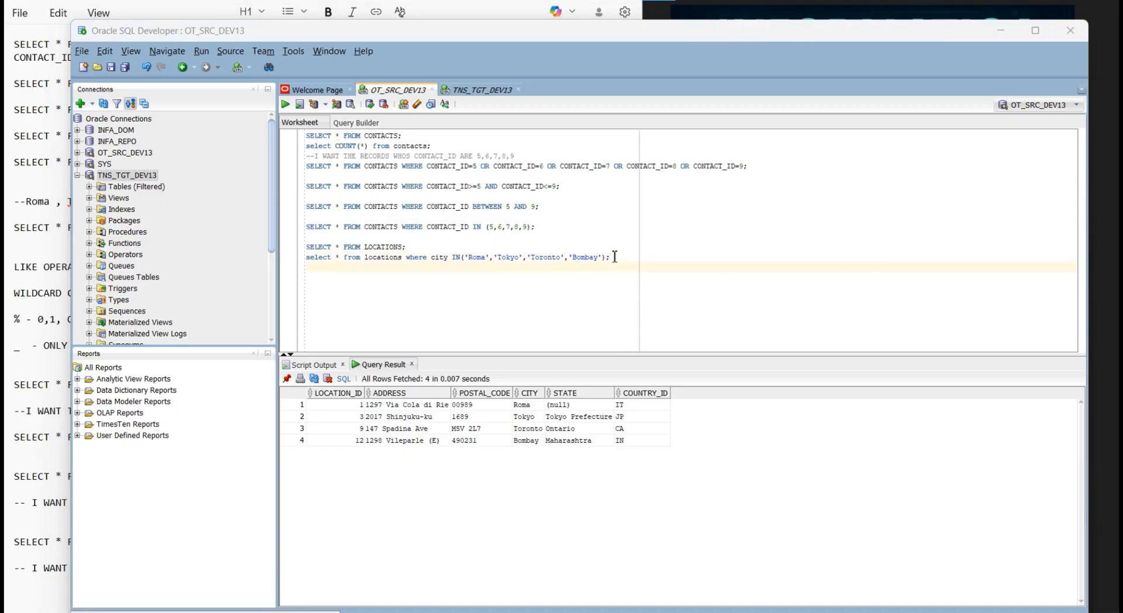
In the notes, copy the query SELECT * FROM CONTACTS WHERE FIRST_NAME LIKE 'M%'; from the LIKE operator section
{"action": "key", "text": "alt+Tab"}
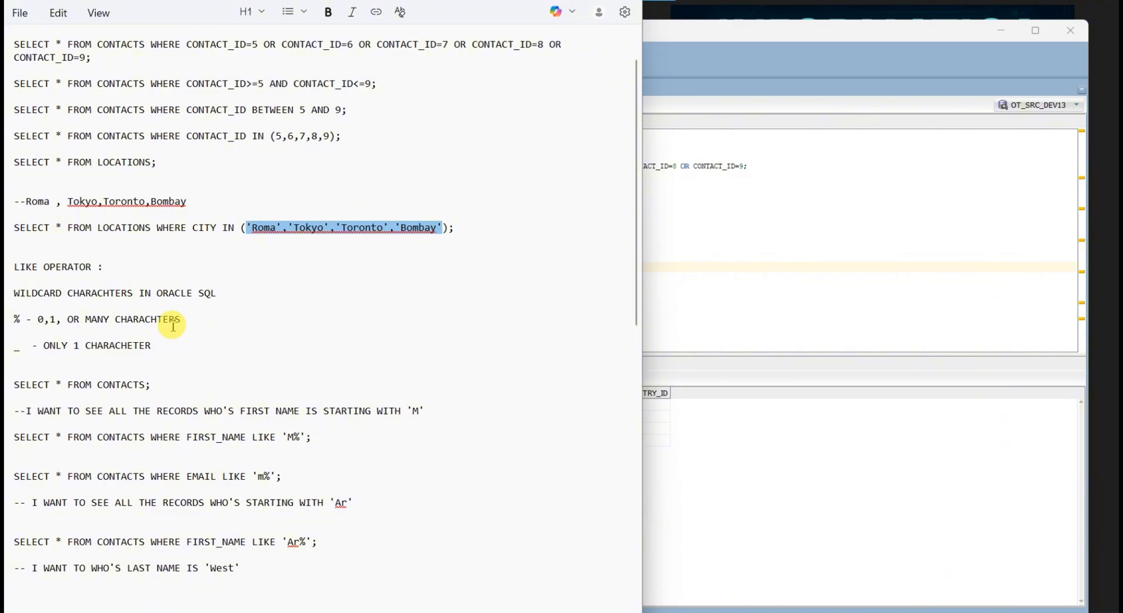
{"action": "scroll", "coordinate": [180, 246], "scroll_direction": "down", "scroll_amount": 1}
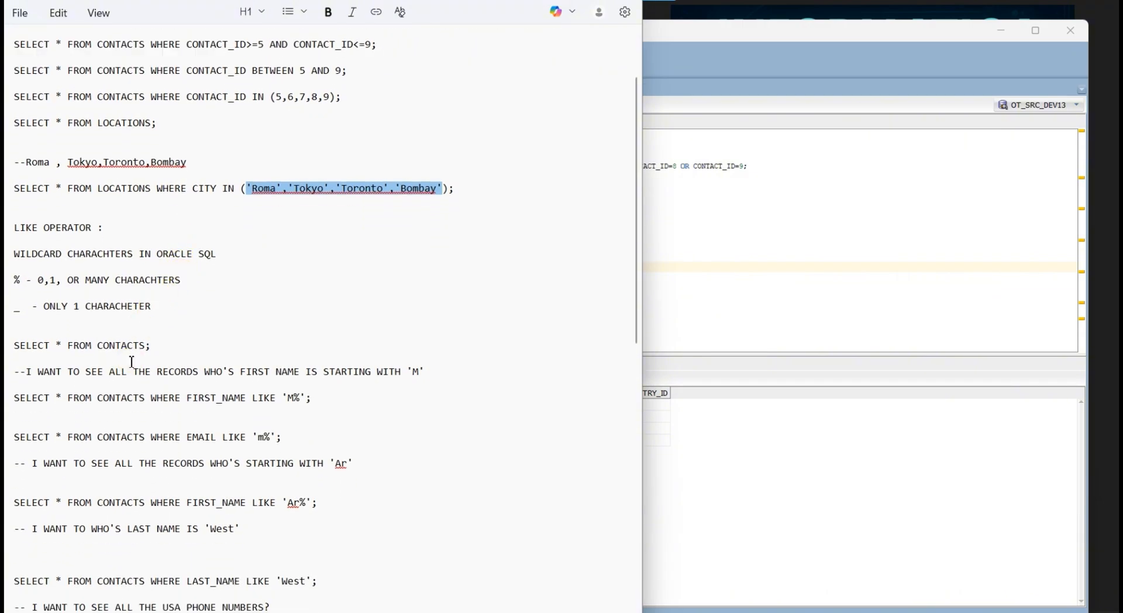
{"action": "double_click", "coordinate": [20, 348]}
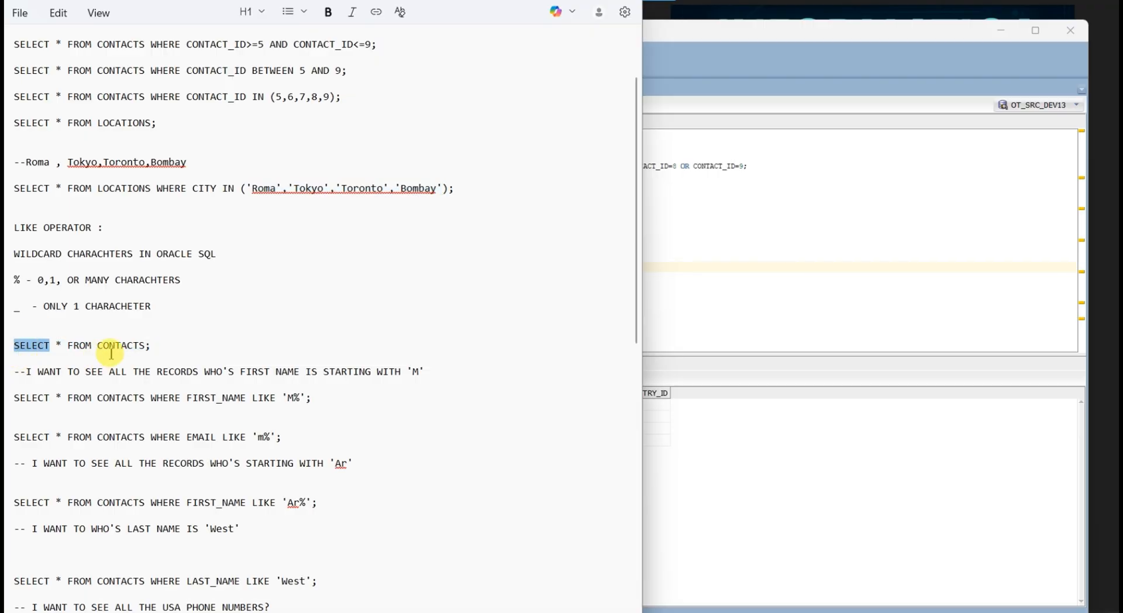
{"action": "left_click_drag", "start_coordinate": [318, 398], "coordinate": [14, 398]}
{"action": "key", "text": "ctrl+c"}
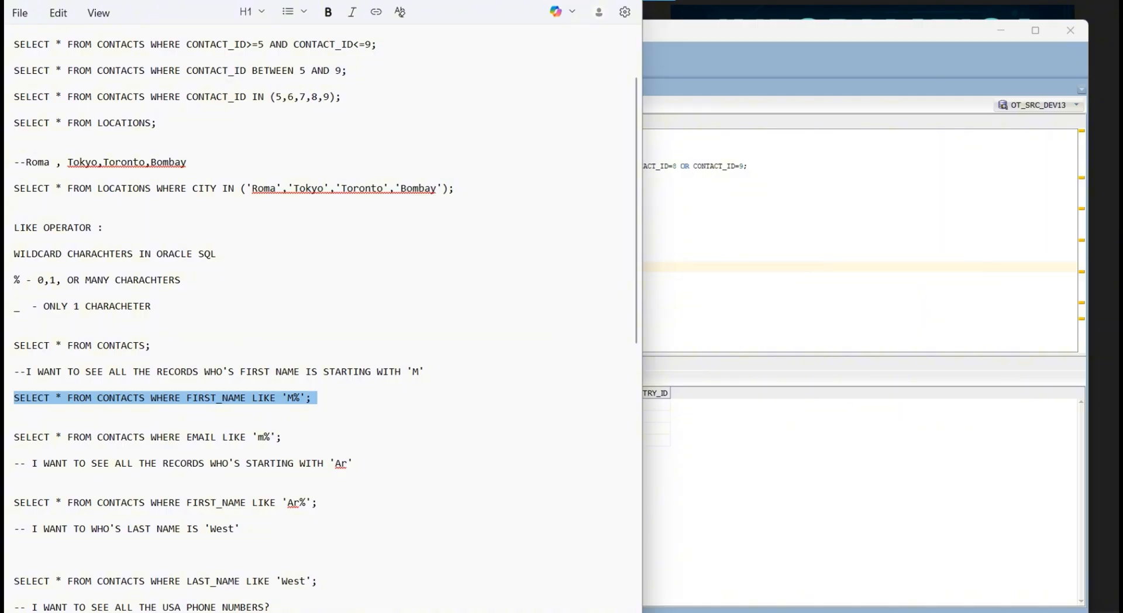
Switch to SQL Developer and run the SELECT * FROM CONTACTS; query to list the contacts
{"action": "left_click", "coordinate": [577, 612]}
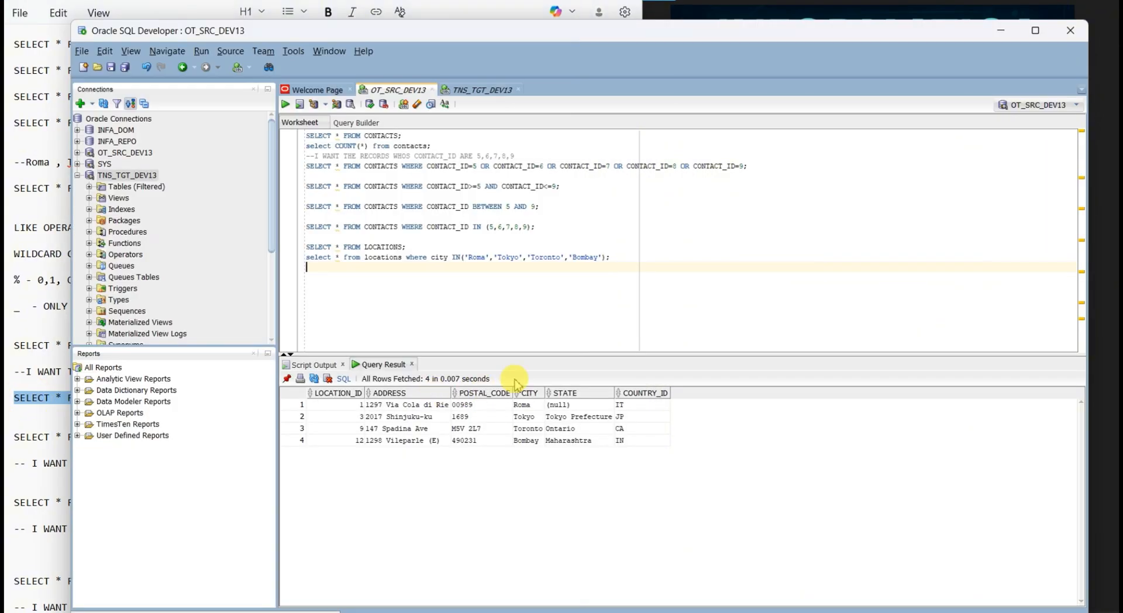
{"action": "triple_click", "coordinate": [409, 136]}
{"action": "left_click", "coordinate": [285, 104]}
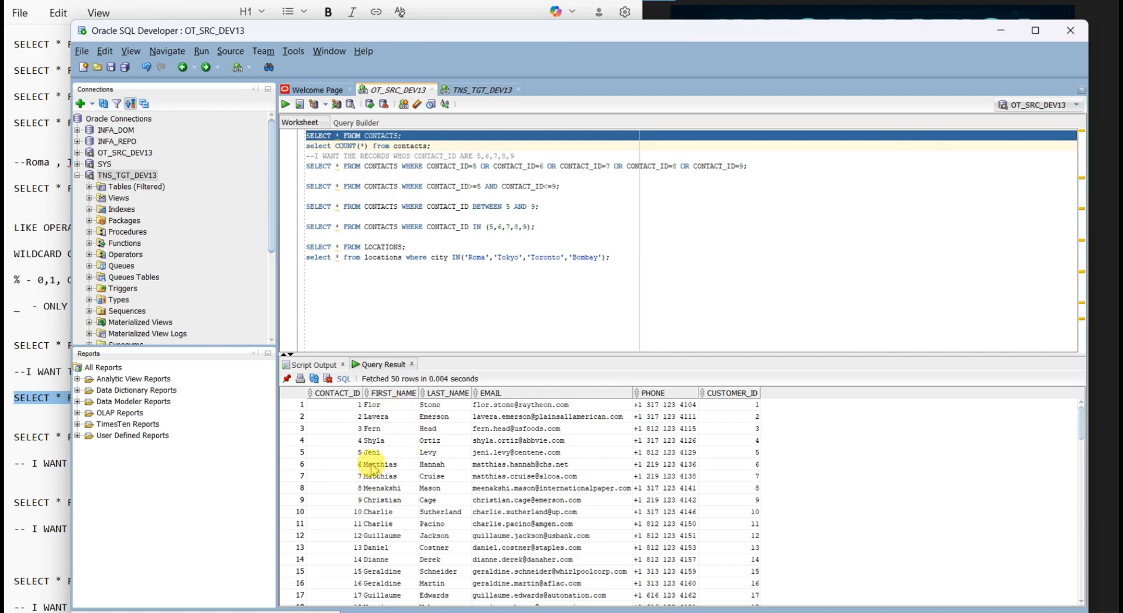
Paste the copied query below the LOCATIONS queries, re-enter its pattern as 'M%'; and run it to check the first names
{"action": "left_click", "coordinate": [626, 272]}
{"action": "key", "text": "Return"}
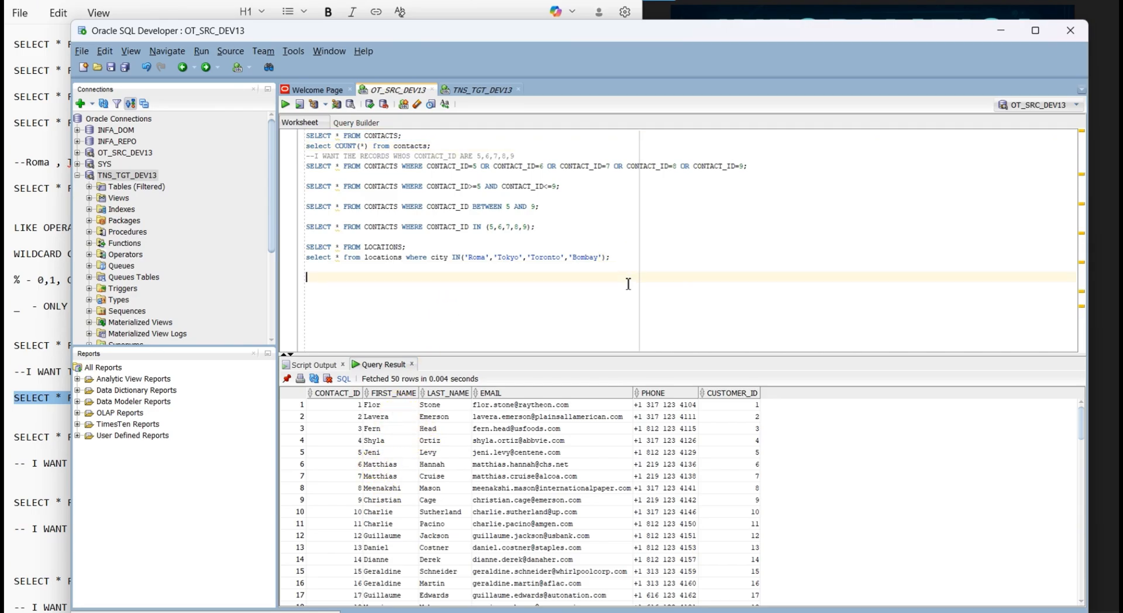
{"action": "key", "text": "ctrl+v"}
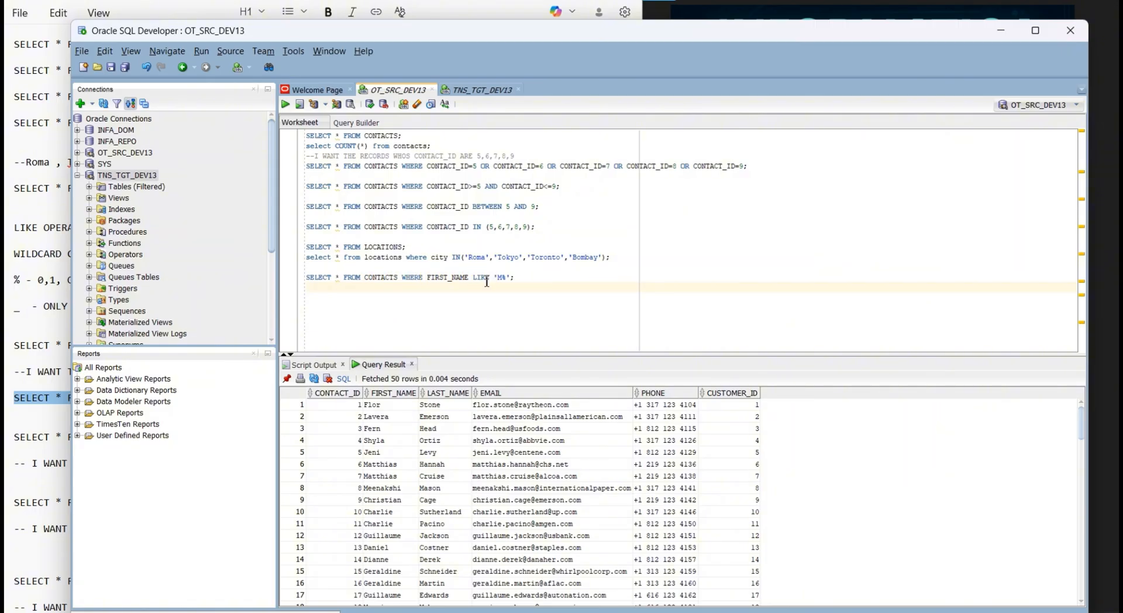
{"action": "left_click", "coordinate": [520, 279]}
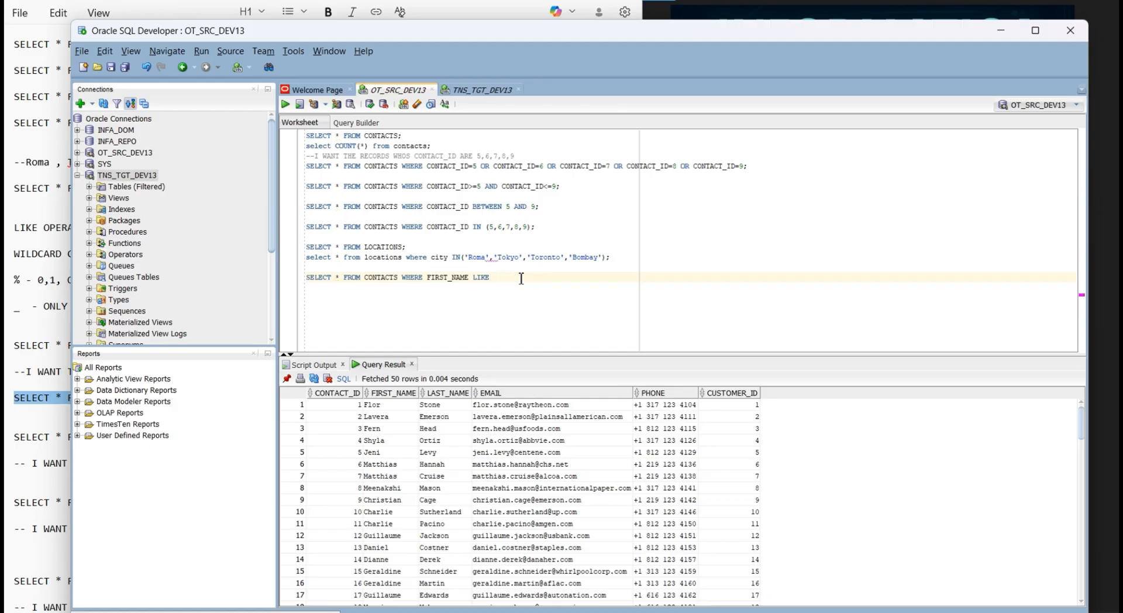
{"action": "type", "text": "'"}
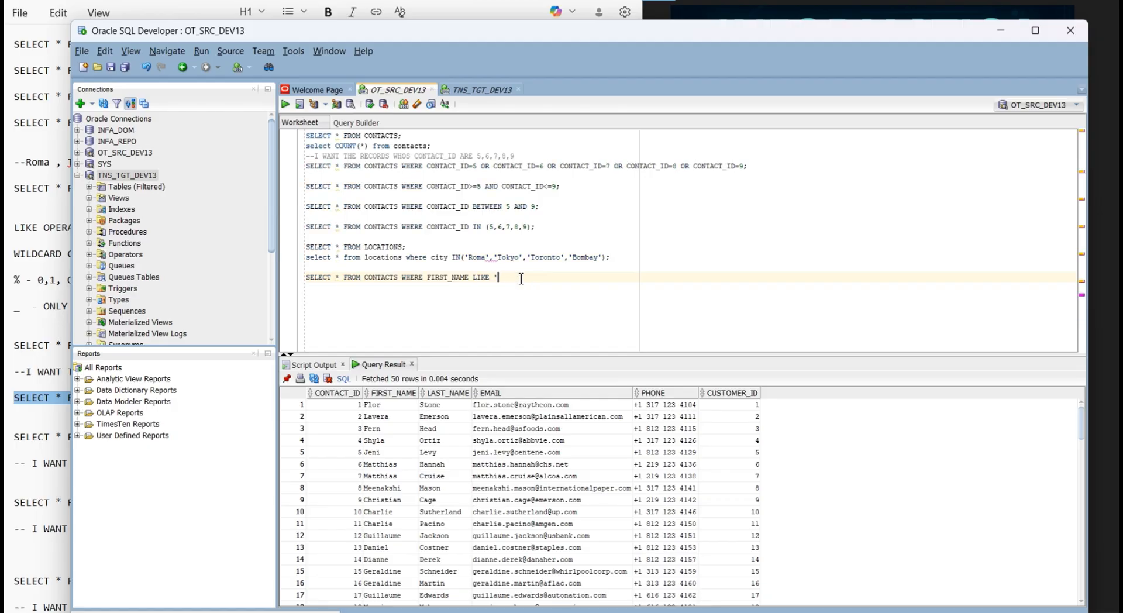
{"action": "type", "text": "M%';"}
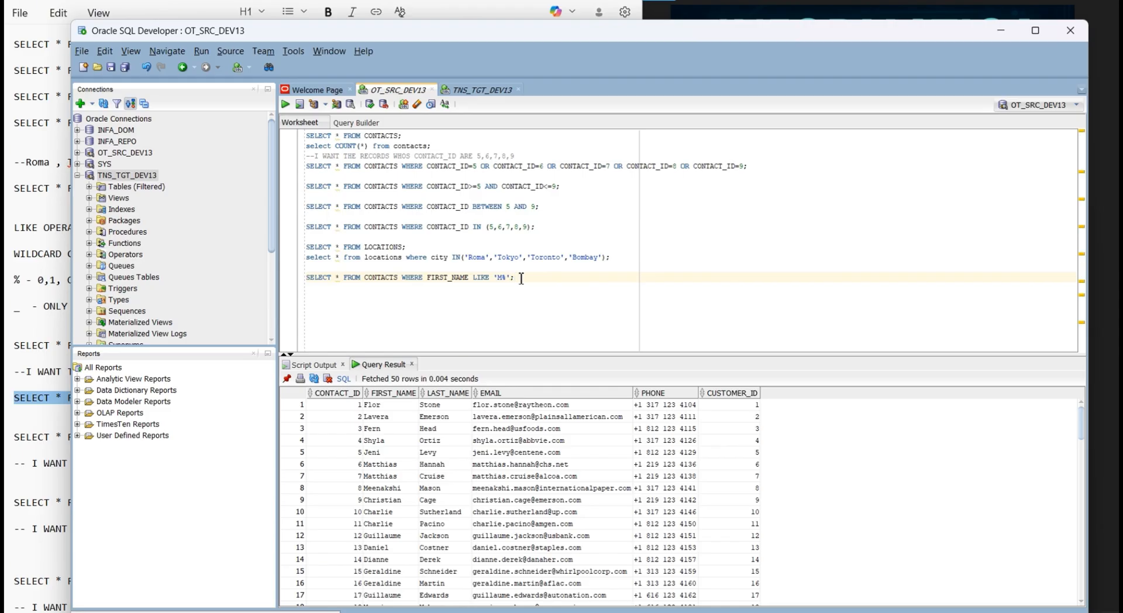
{"action": "key", "text": "ctrl+Return"}
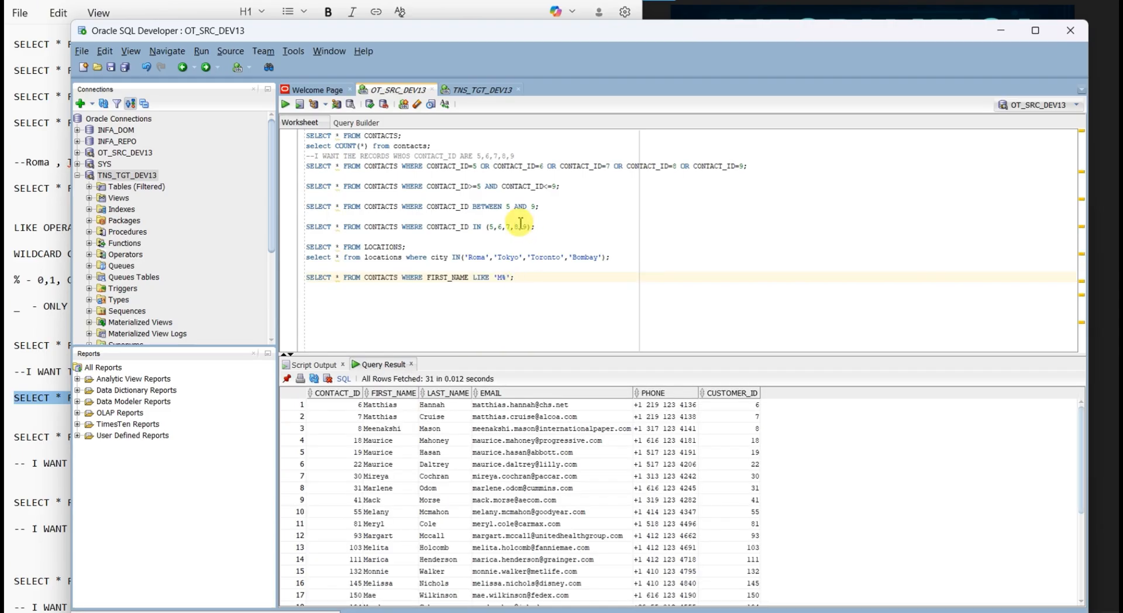
{"action": "left_click", "coordinate": [377, 406]}
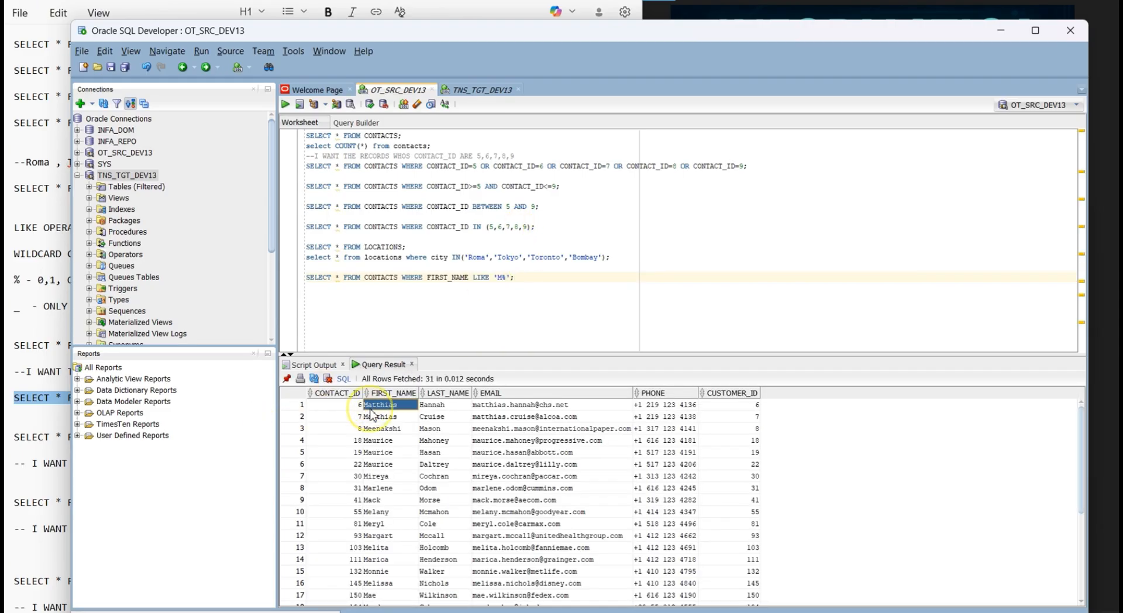
{"action": "left_click", "coordinate": [383, 429]}
Start a new query select * from contacts where first_name on the line below the 'M%' query, consulting the notes
{"action": "left_click", "coordinate": [539, 285]}
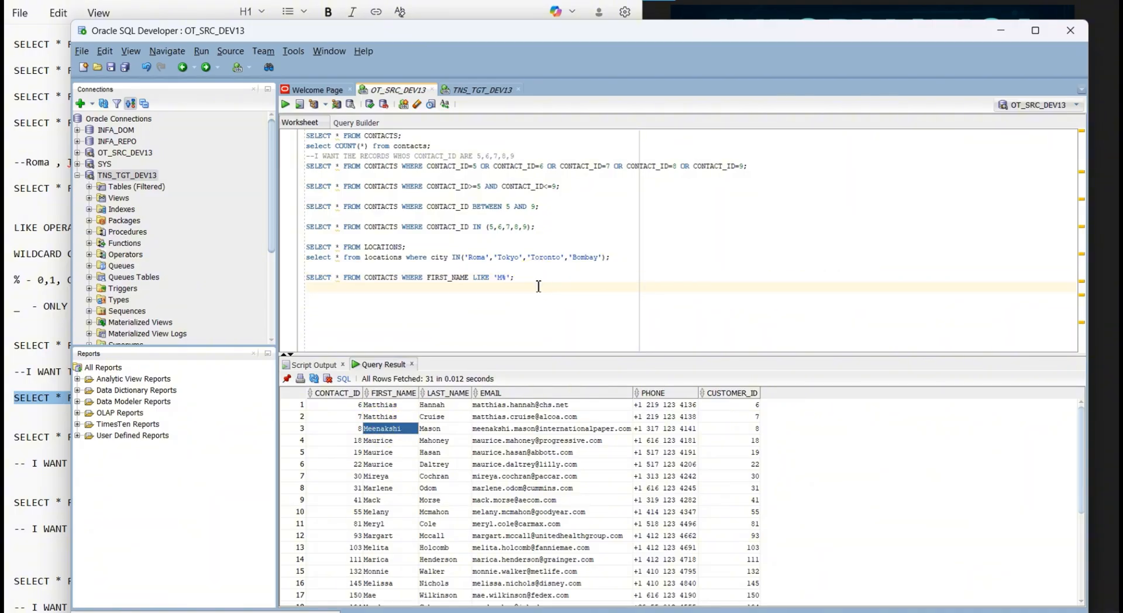
{"action": "key", "text": "alt+Tab"}
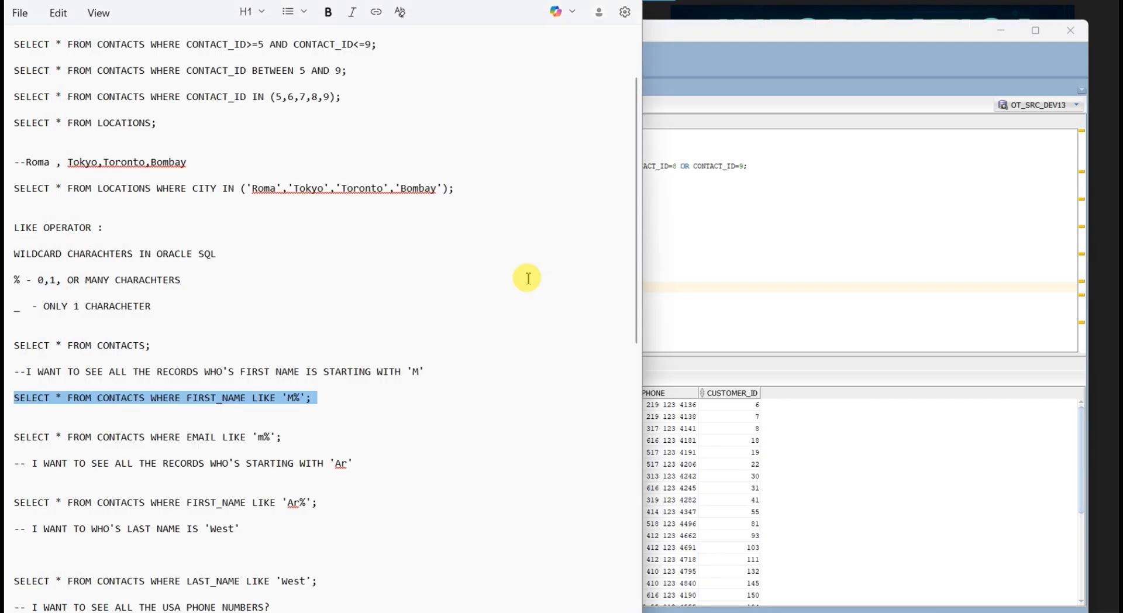
{"action": "scroll", "coordinate": [481, 253], "scroll_direction": "down", "scroll_amount": 3}
{"action": "key", "text": "alt+Tab"}
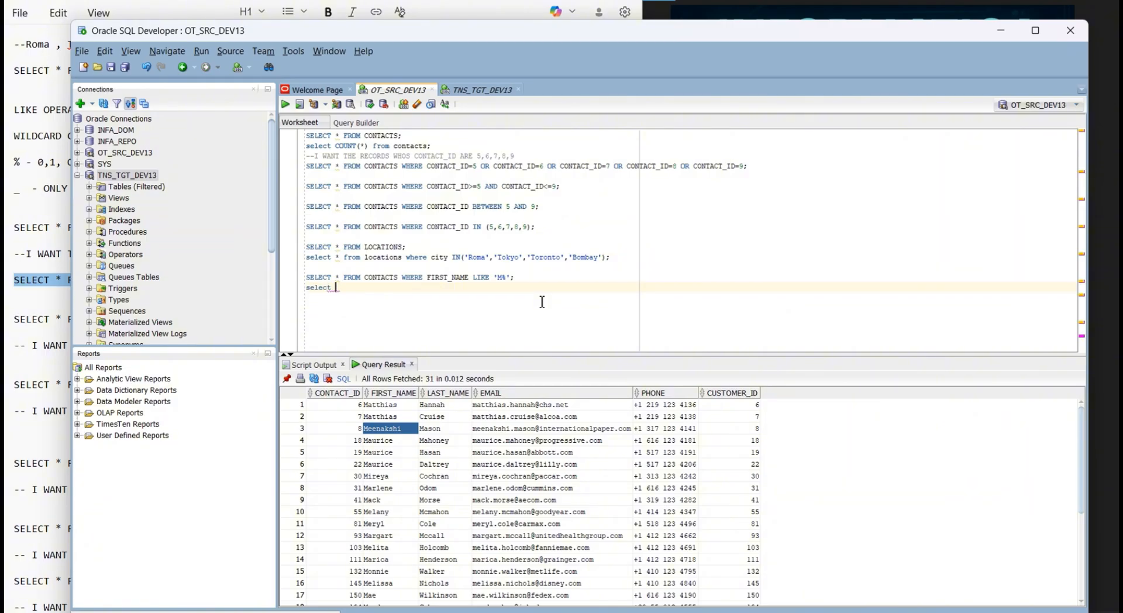
{"action": "type", "text": "contacts where"}
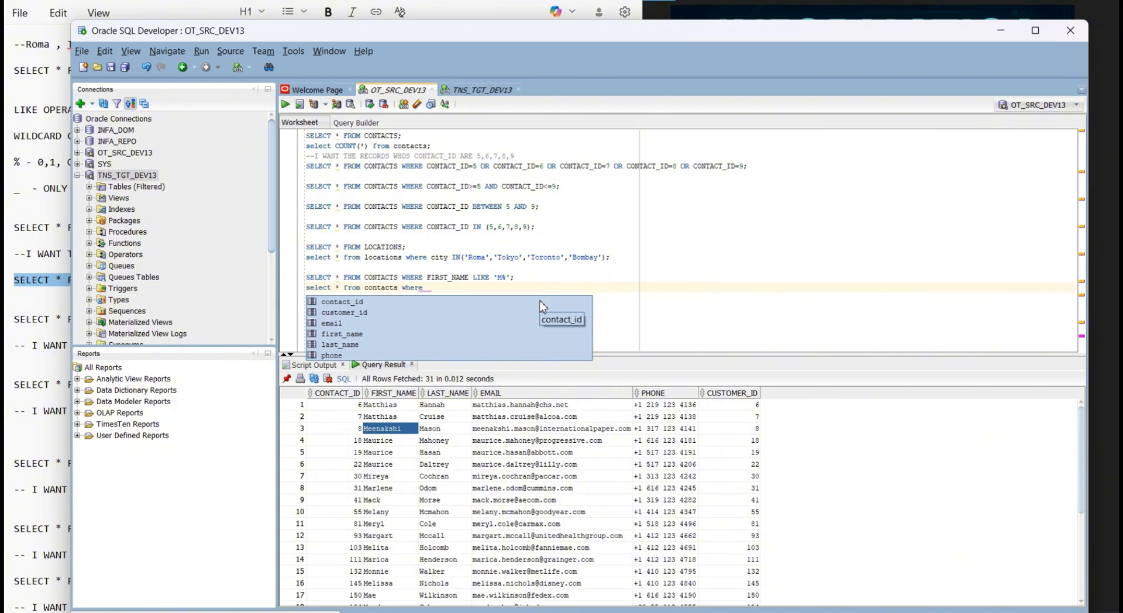
{"action": "double_click", "coordinate": [359, 334]}
{"action": "key", "text": "alt+Tab"}
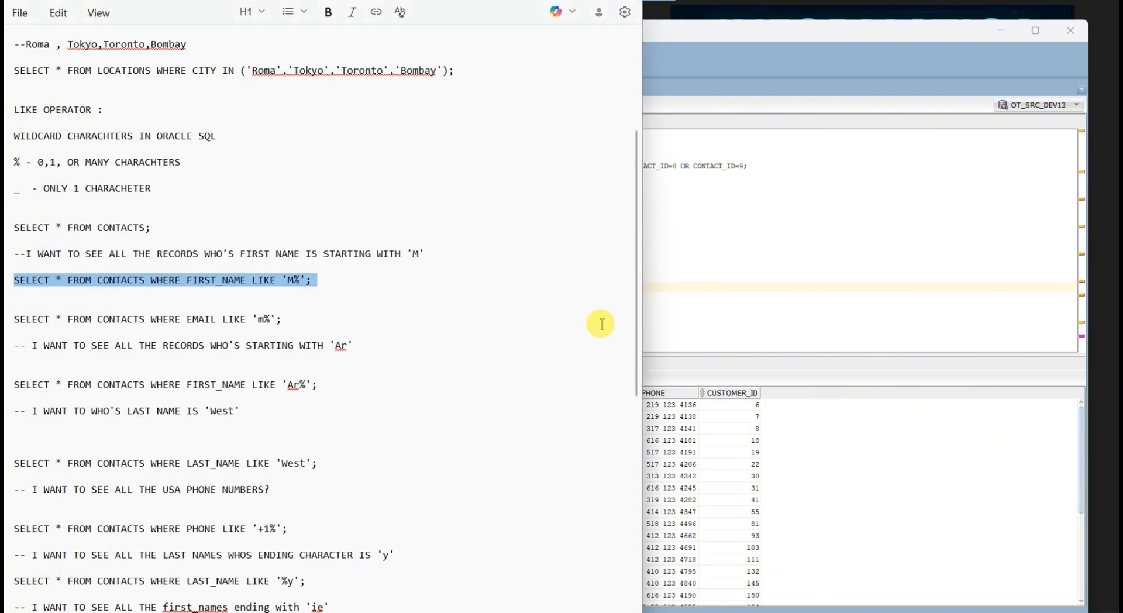
{"action": "key", "text": "alt+Tab"}
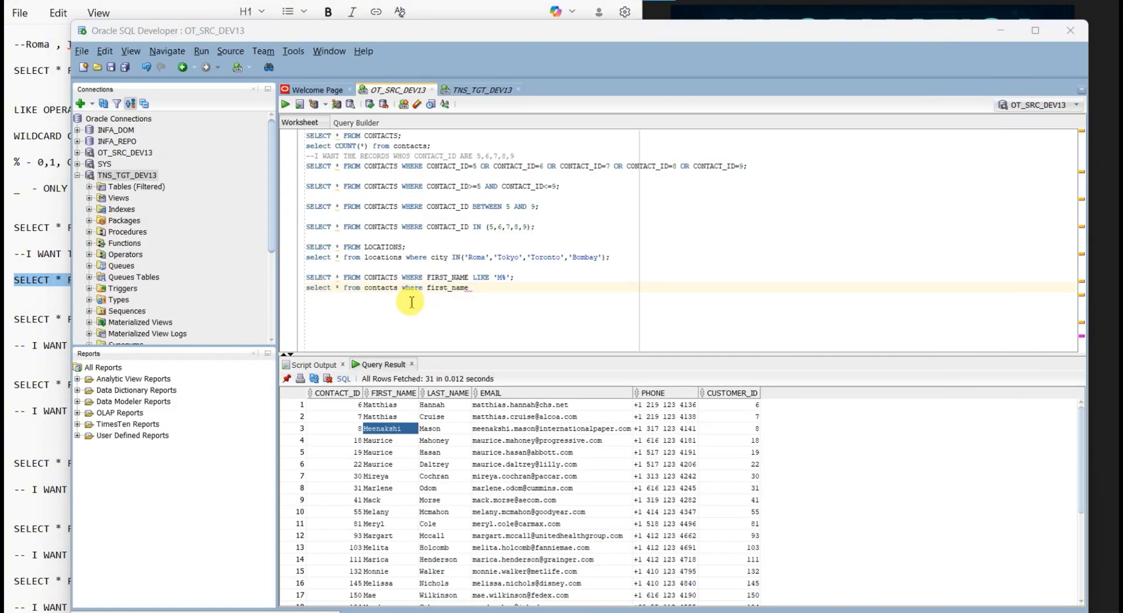
{"action": "key", "text": "alt+Tab"}
{"action": "key", "text": "alt+Tab"}
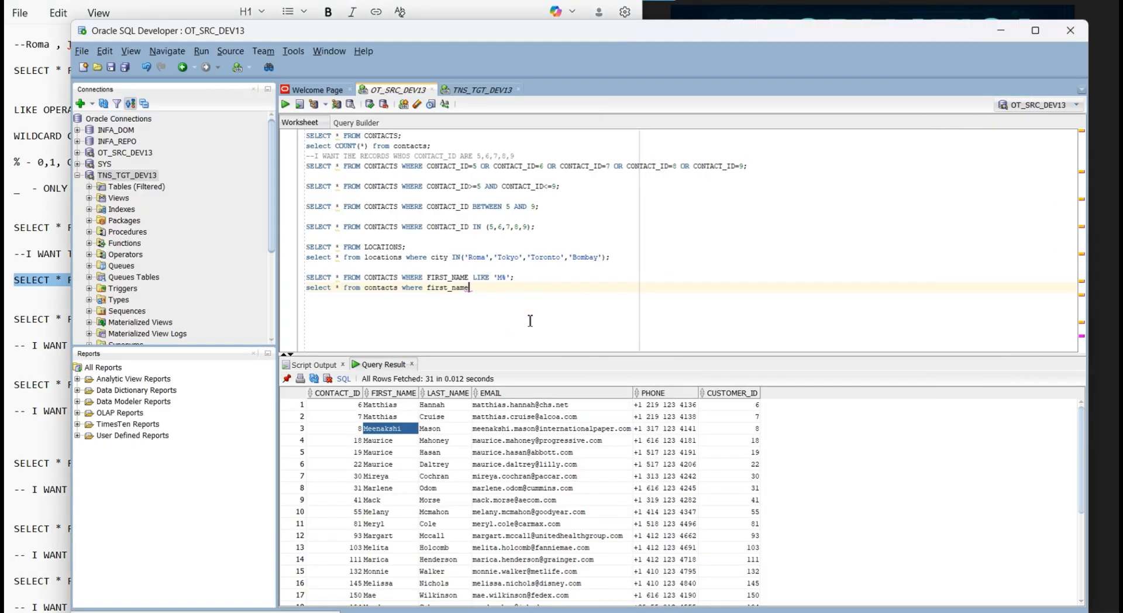
Complete the new contacts query with the condition like 'Ar'; and run it
{"action": "type", "text": "'"}
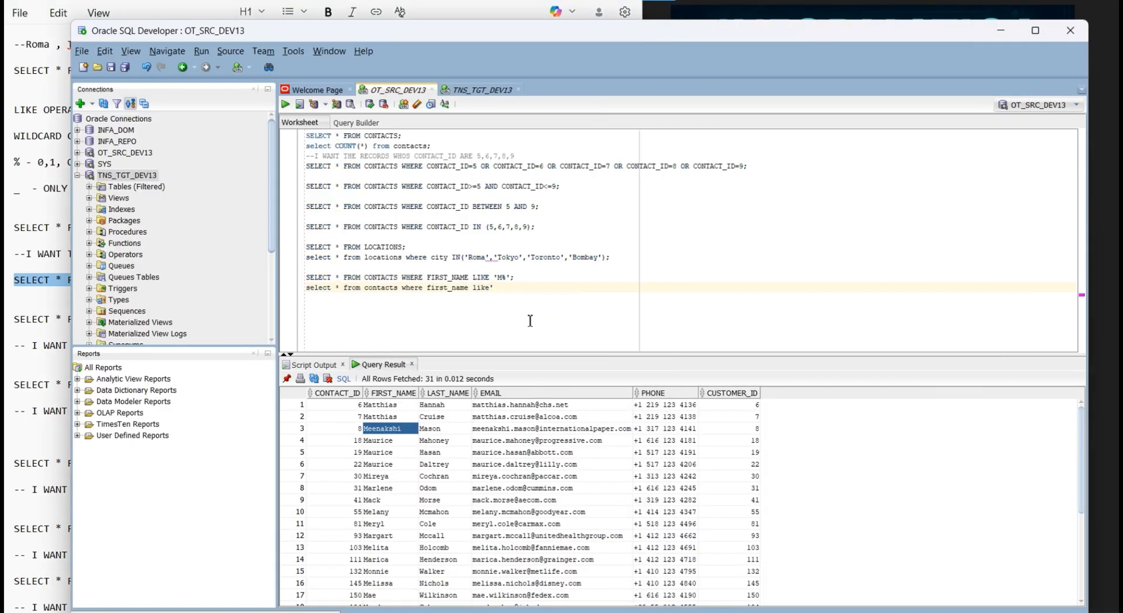
{"action": "key", "text": "BackSpace"}
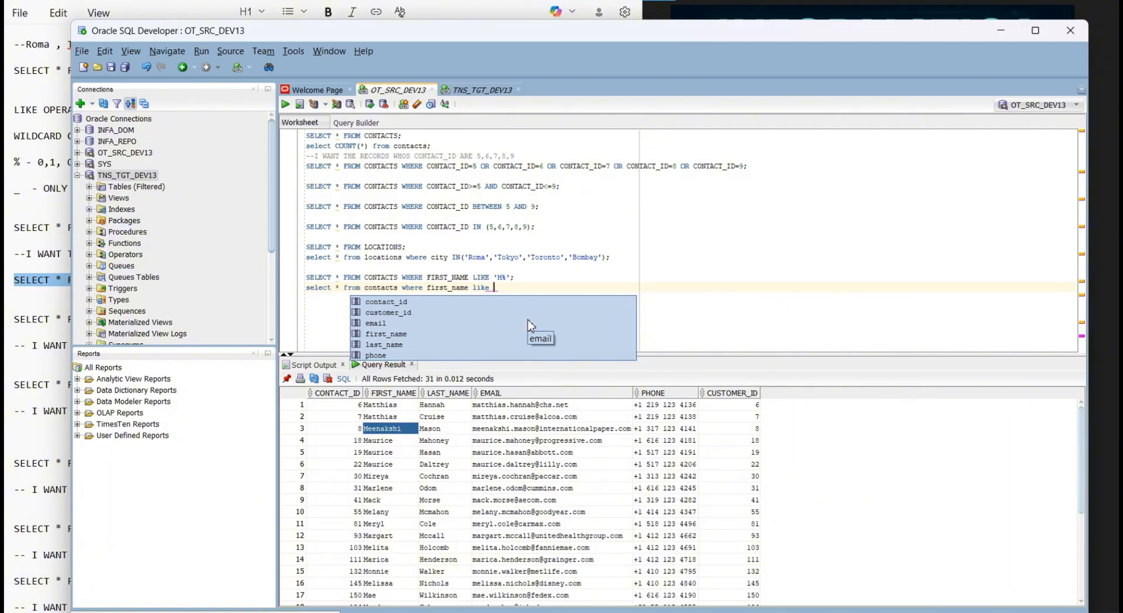
{"action": "type", "text": "'Ar';"}
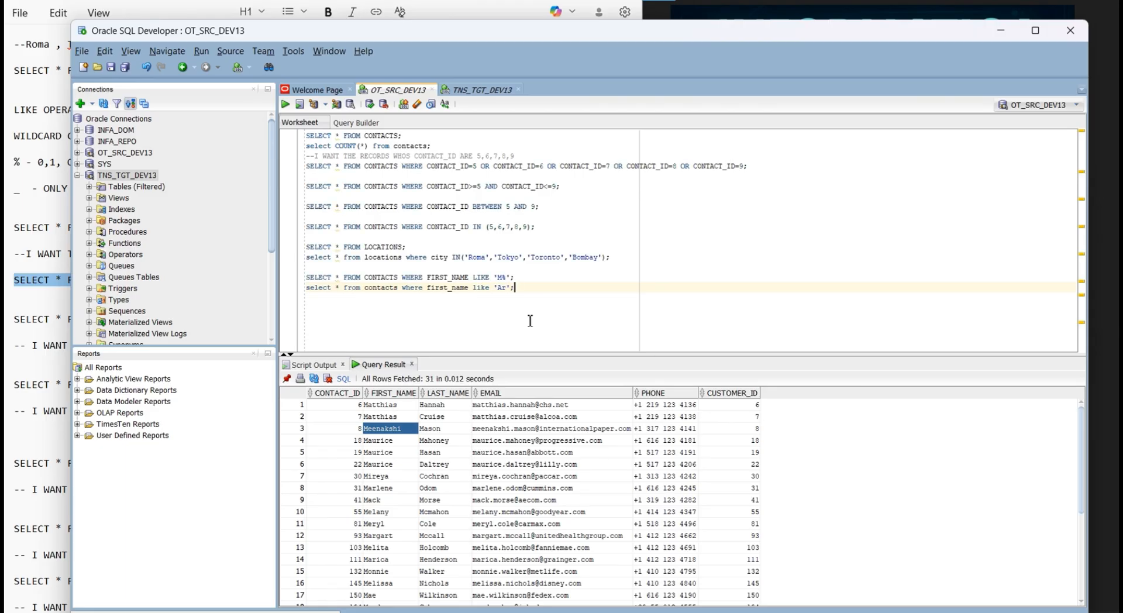
{"action": "key", "text": "ctrl+Return"}
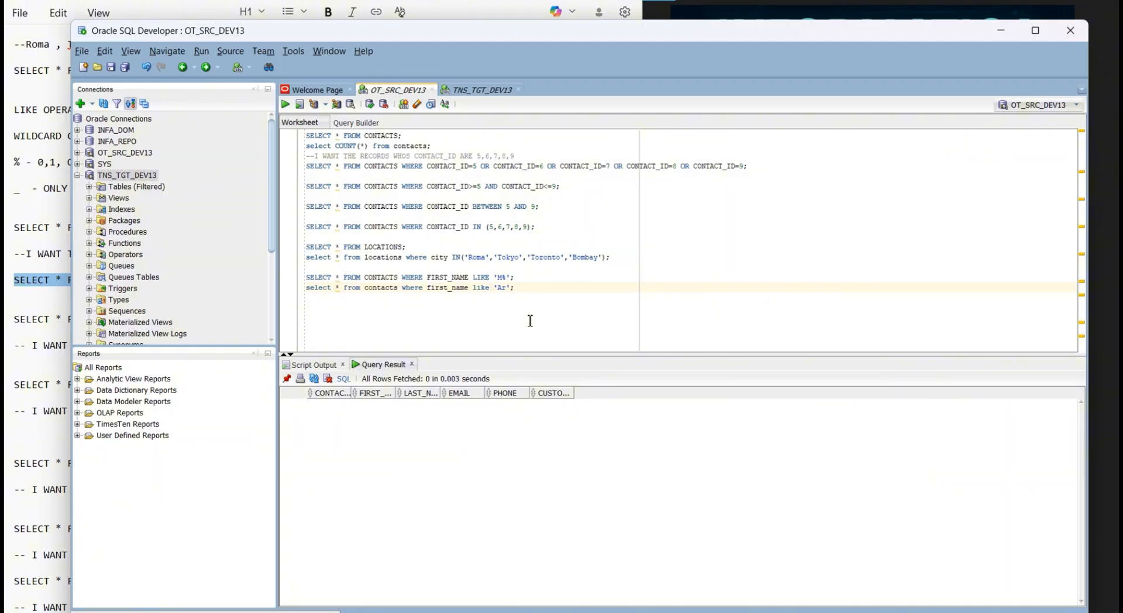
Check the pattern in the notes, change 'Ar' to 'Ar%' in the new contacts query, and run it
{"action": "key", "text": "alt+Tab"}
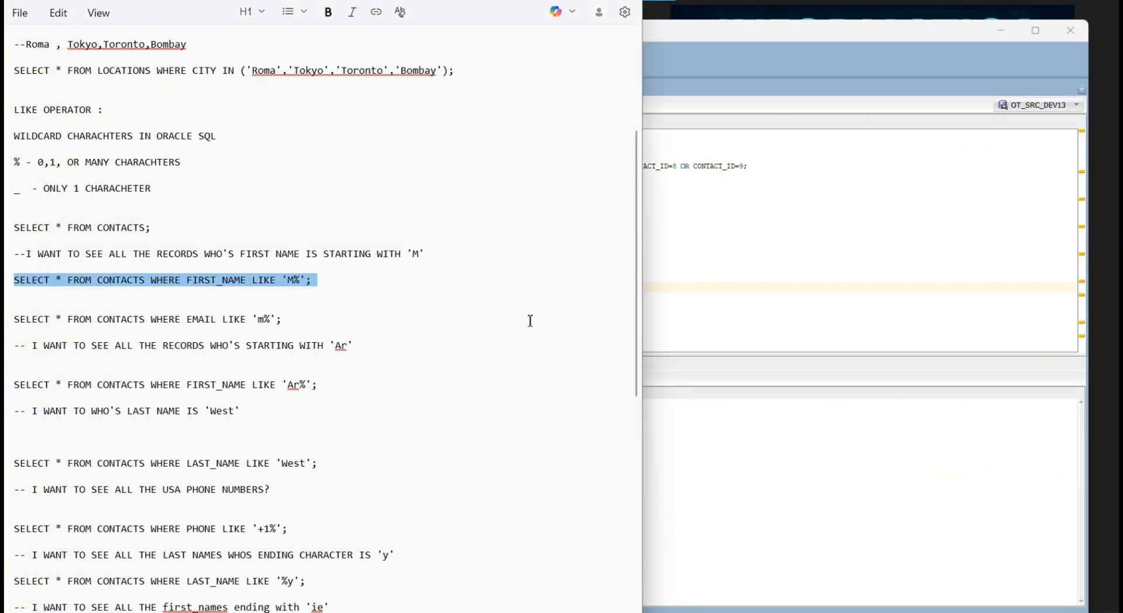
{"action": "key", "text": "alt+Tab"}
{"action": "left_click", "coordinate": [526, 299]}
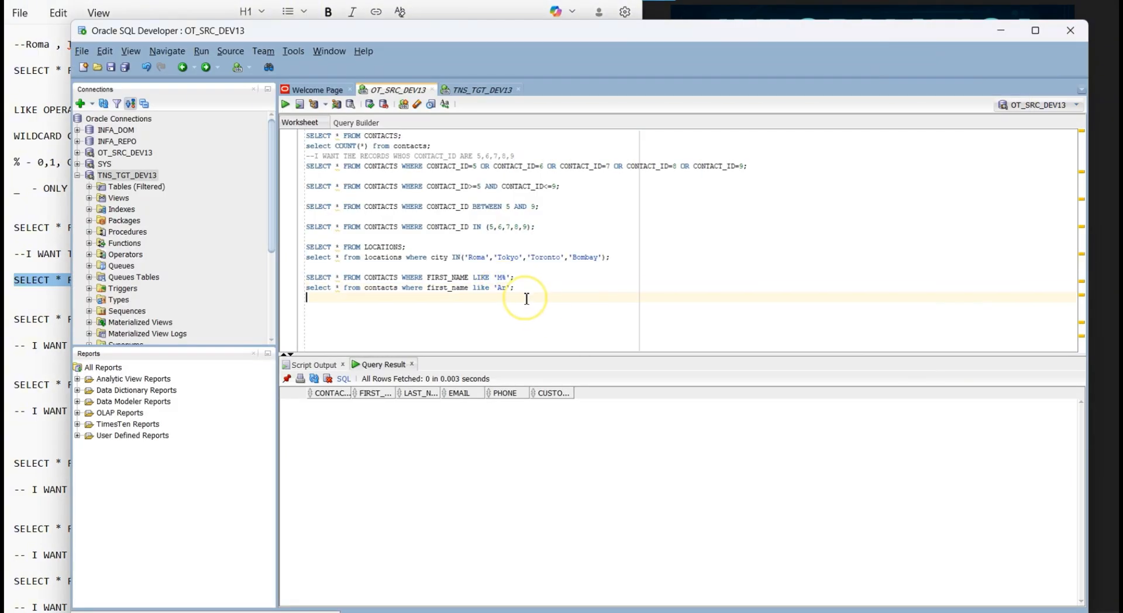
{"action": "left_click", "coordinate": [507, 287]}
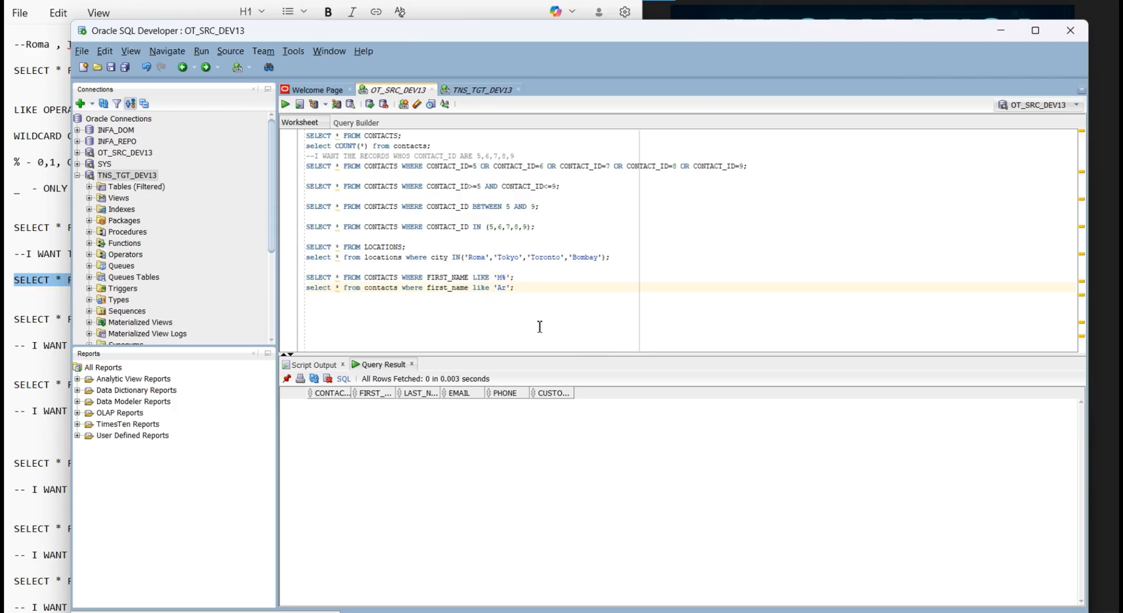
{"action": "triple_click", "coordinate": [529, 287]}
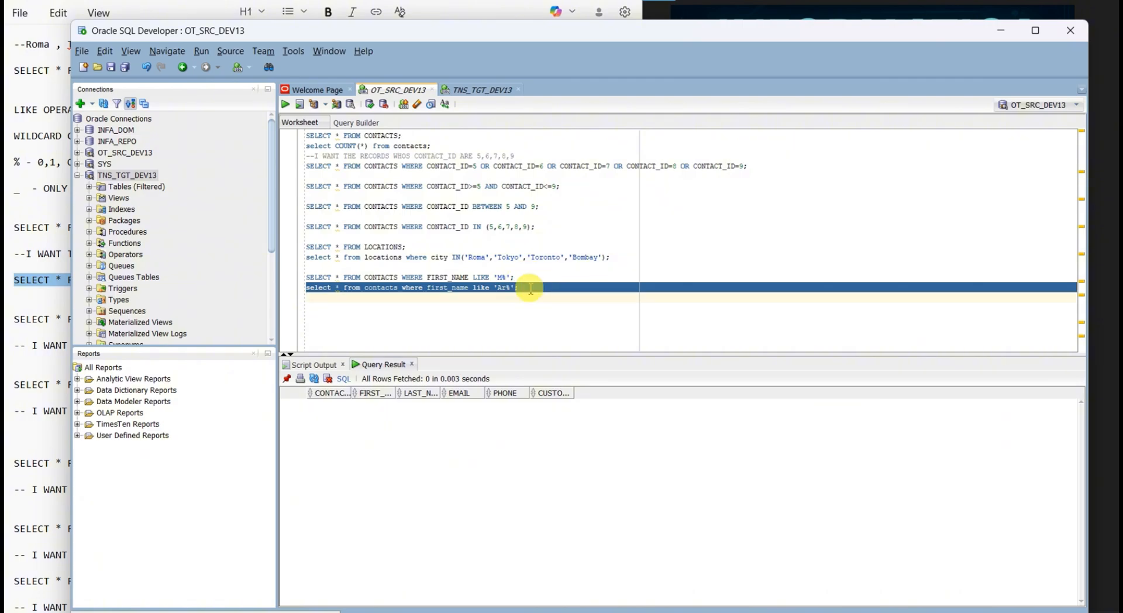
{"action": "key", "text": "ctrl+Return"}
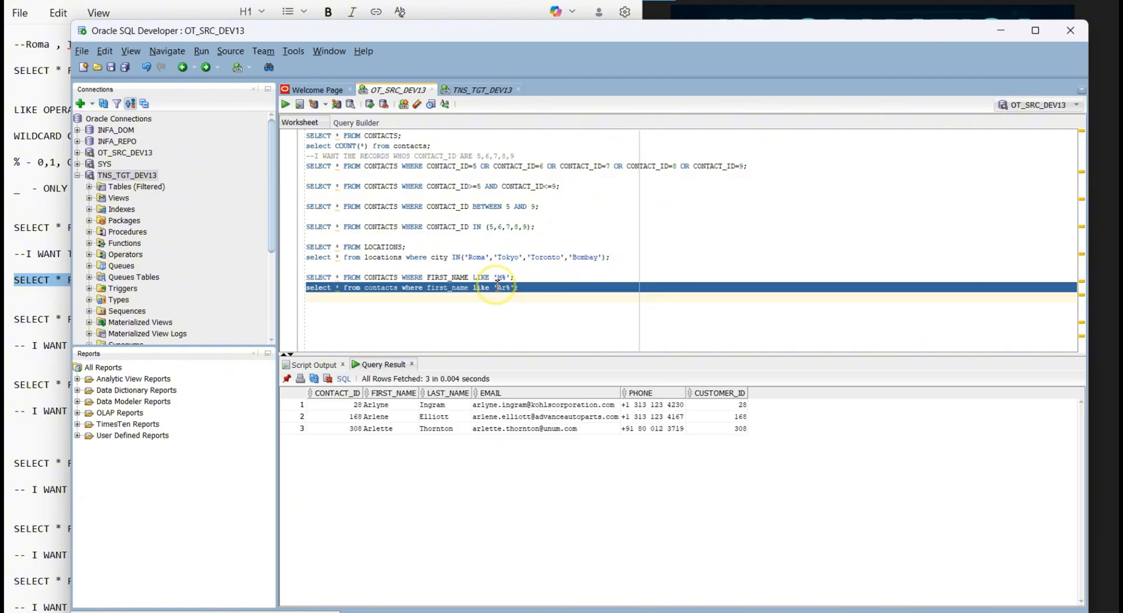
Remove the % wildcard from the 'Ar%' pattern and put it back
{"action": "left_click", "coordinate": [514, 288]}
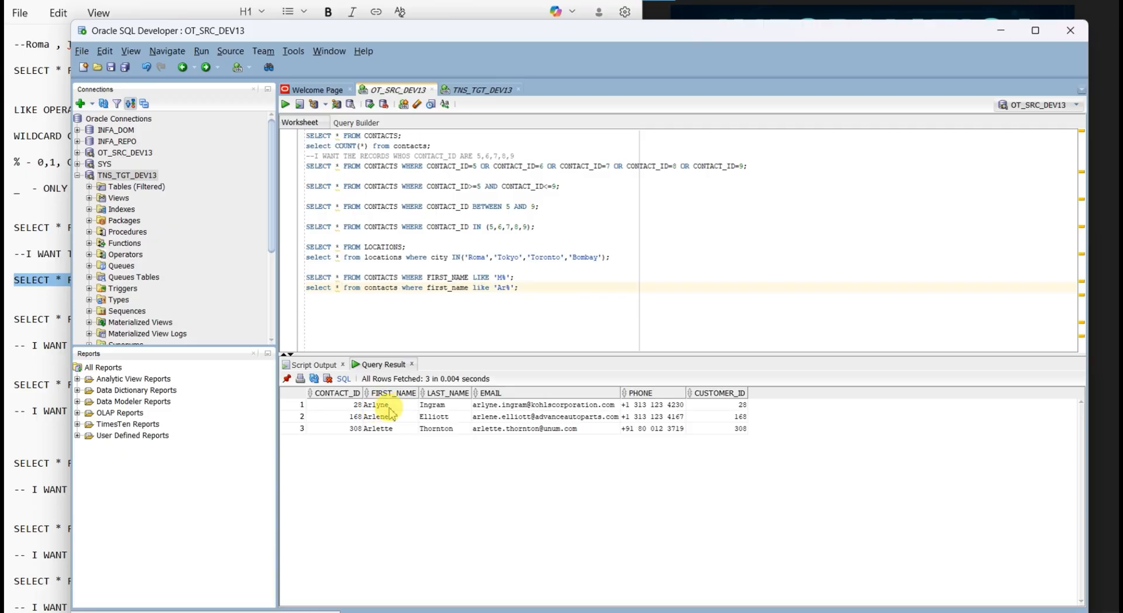
{"action": "left_click", "coordinate": [511, 289]}
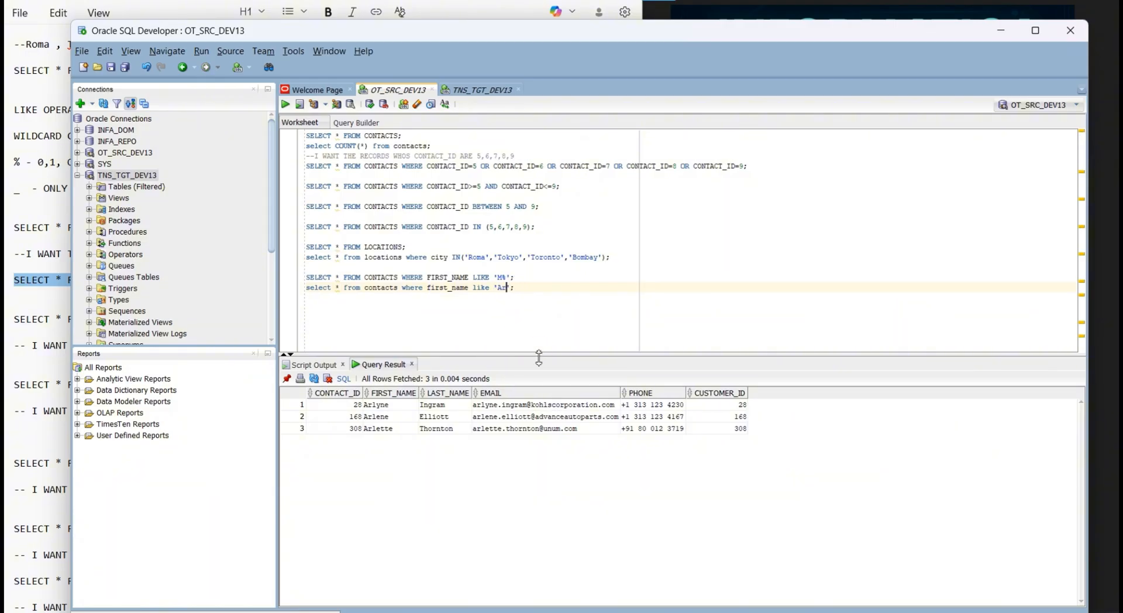
{"action": "double_click", "coordinate": [528, 289]}
{"action": "triple_click", "coordinate": [528, 289]}
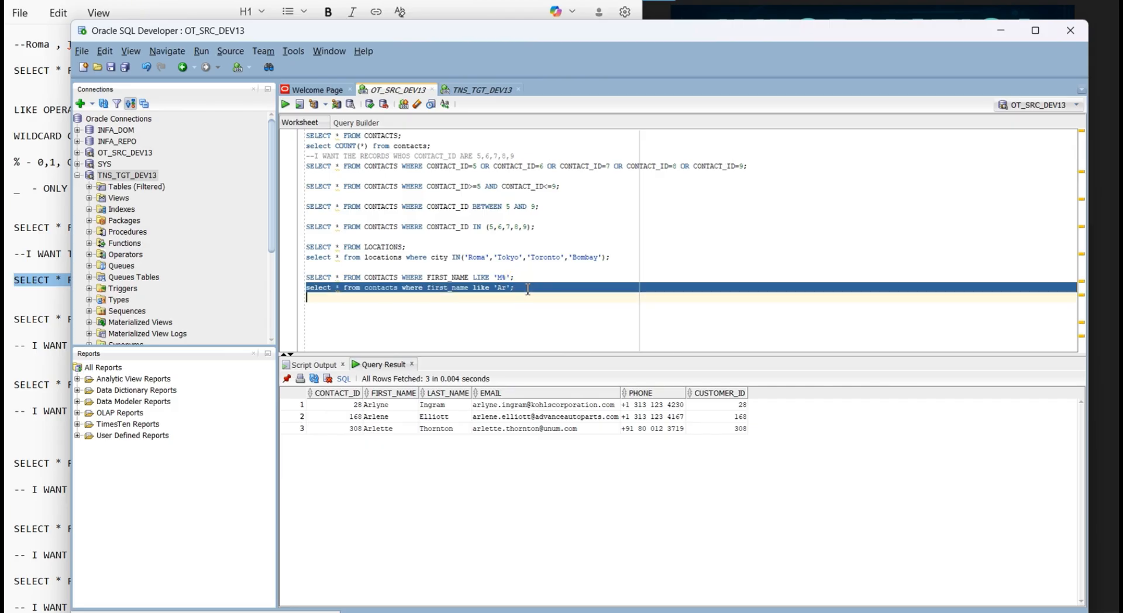
{"action": "left_click", "coordinate": [527, 289]}
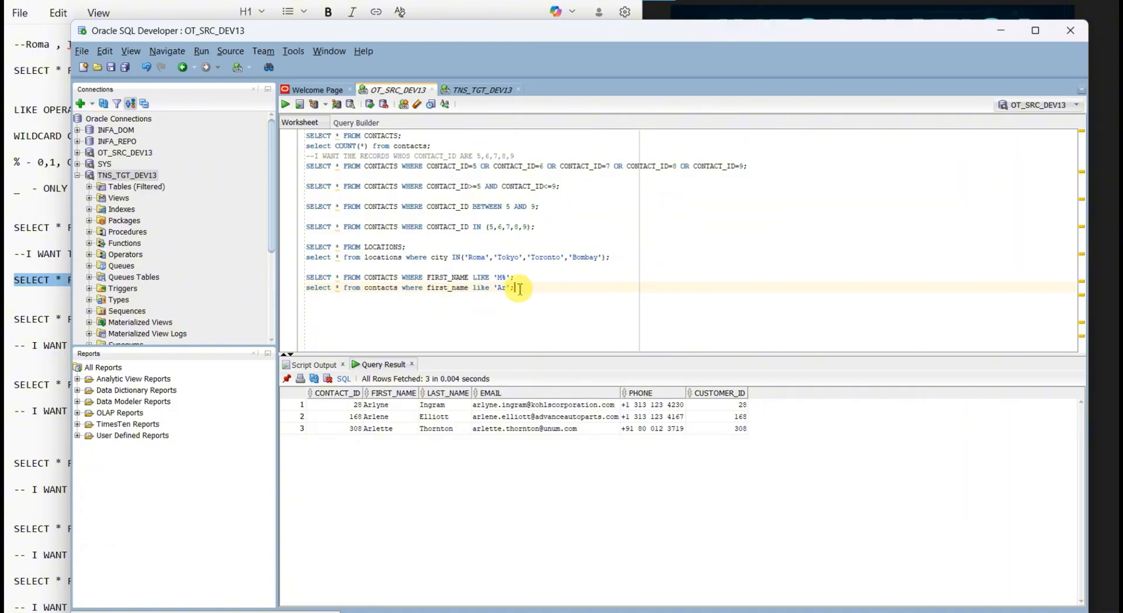
{"action": "left_click", "coordinate": [507, 289]}
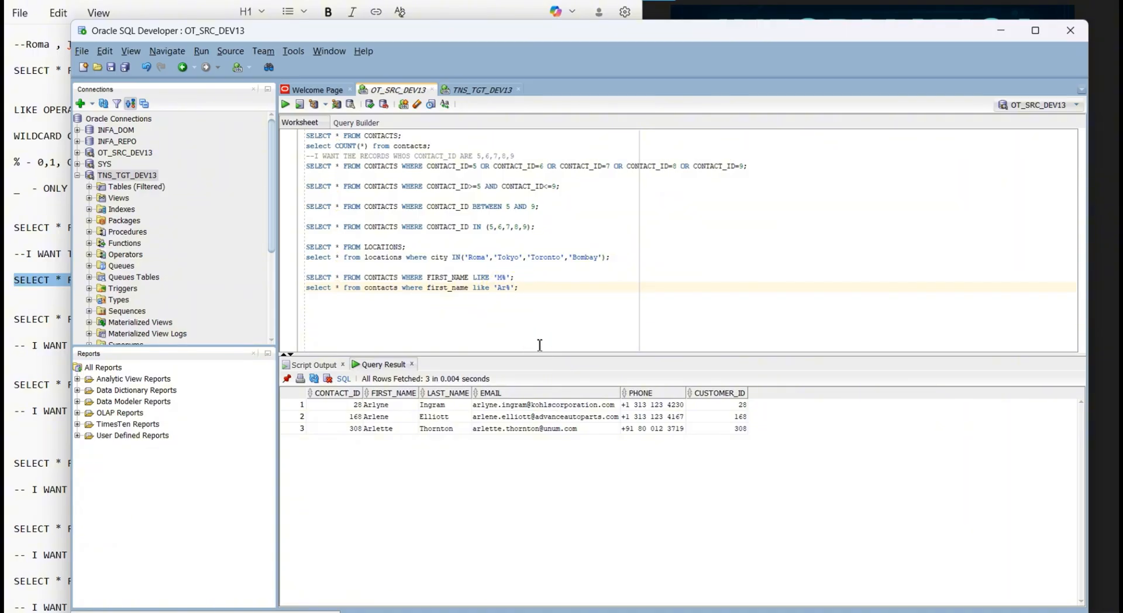
{"action": "left_click", "coordinate": [517, 326]}
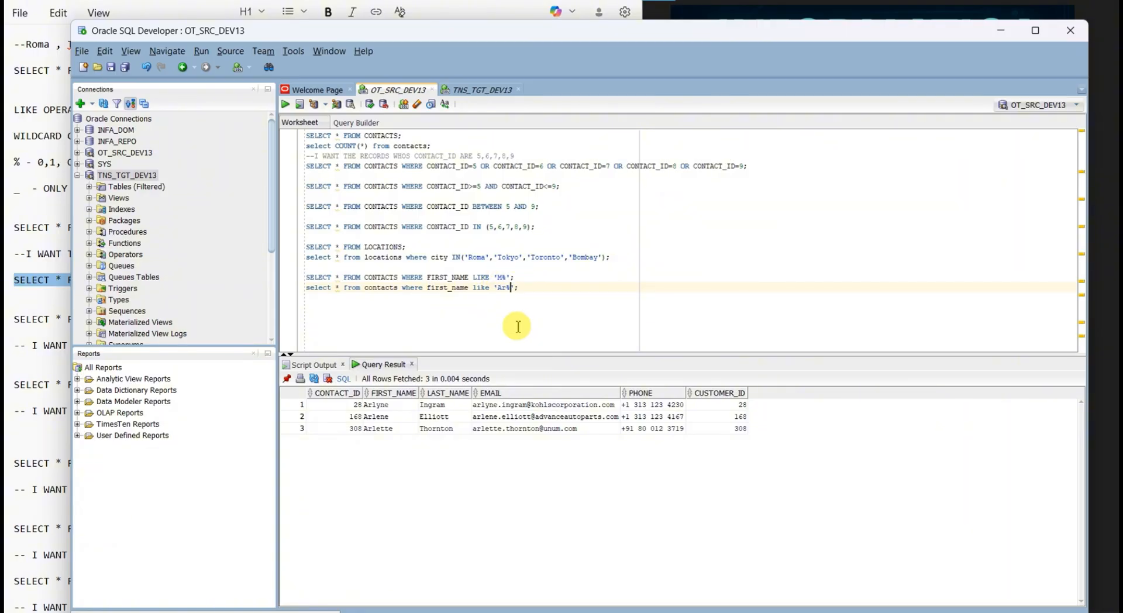
Run the restored first-name query with the 'Ar%' pattern again
{"action": "triple_click", "coordinate": [527, 285]}
{"action": "key", "text": "ctrl+Return"}
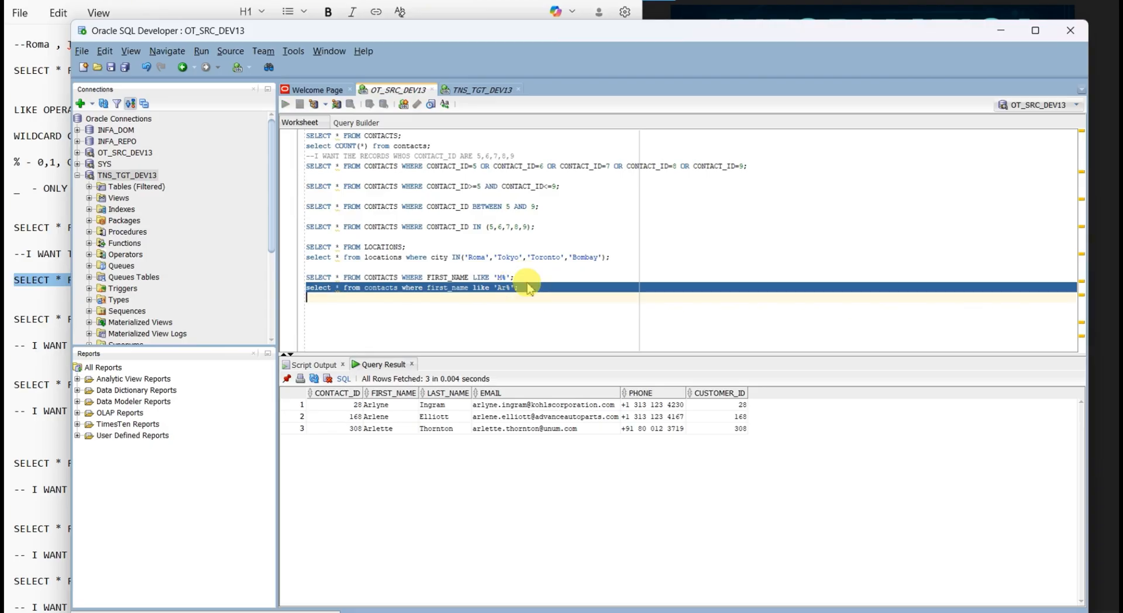
Copy the query SELECT * FROM CONTACTS WHERE LAST_NAME LIKE 'West'; from the notes into the SQL Developer worksheet and run it
{"action": "key", "text": "alt+Tab"}
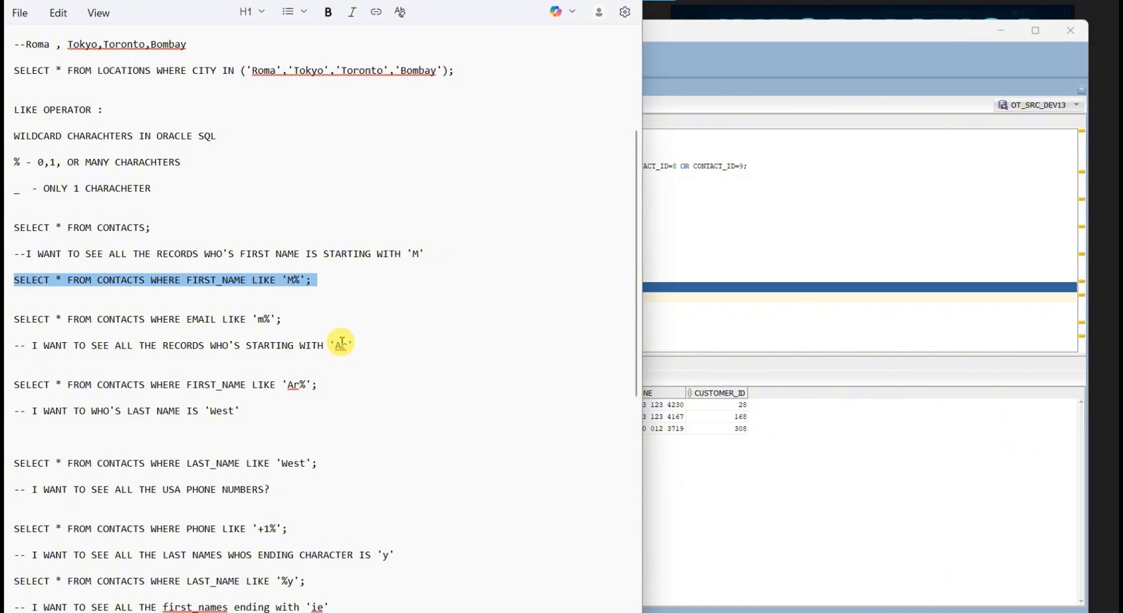
{"action": "scroll", "coordinate": [340, 346], "scroll_direction": "down", "scroll_amount": 2}
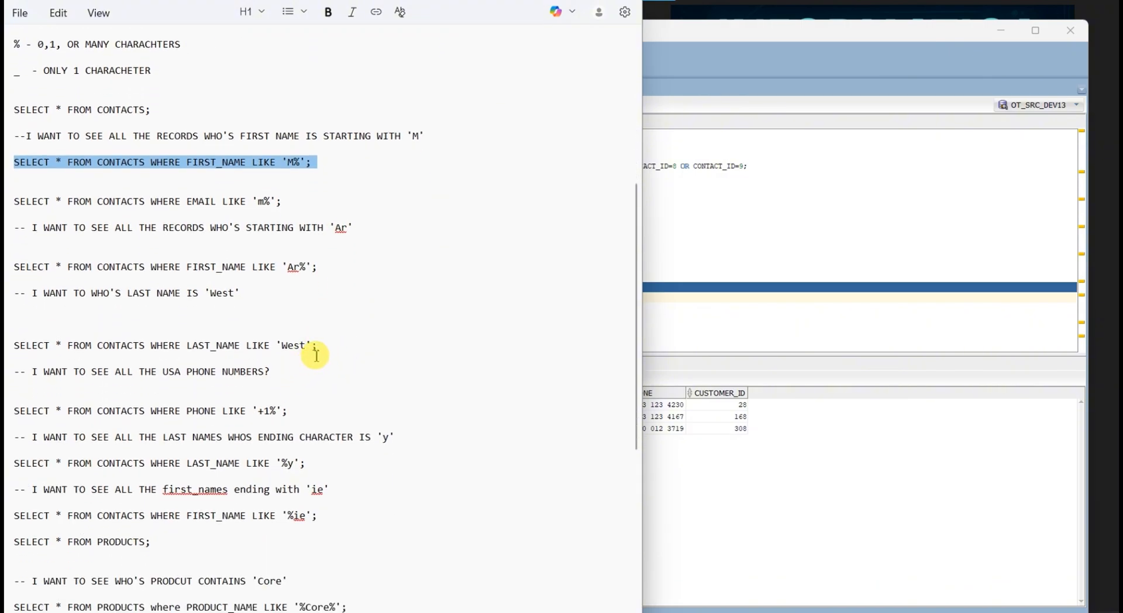
{"action": "triple_click", "coordinate": [321, 350]}
{"action": "key", "text": "ctrl+c"}
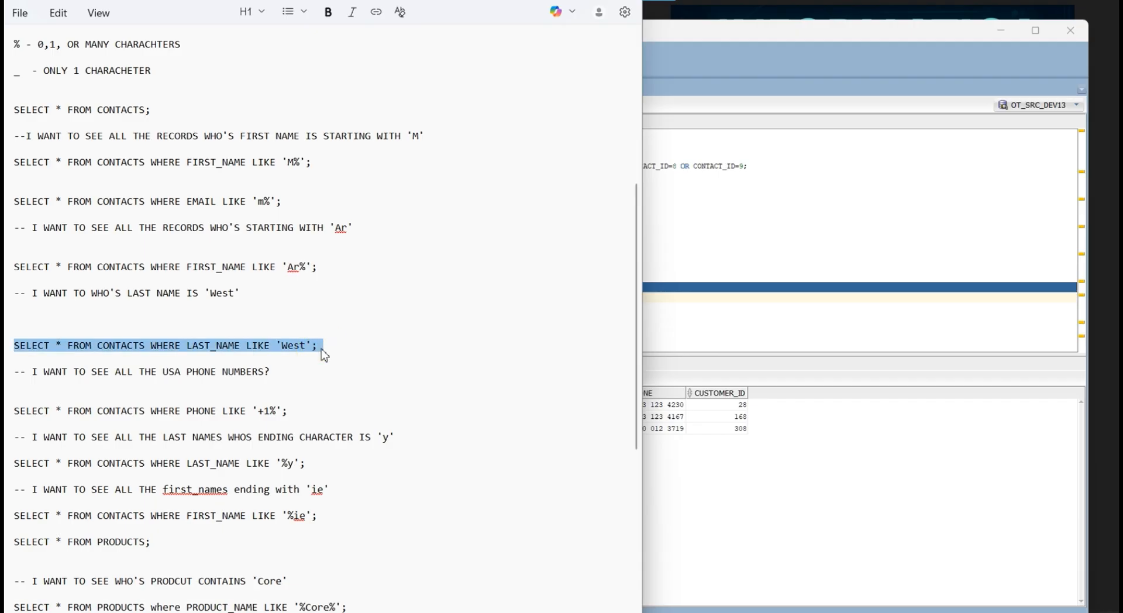
{"action": "key", "text": "alt+Tab"}
{"action": "left_click", "coordinate": [564, 303]}
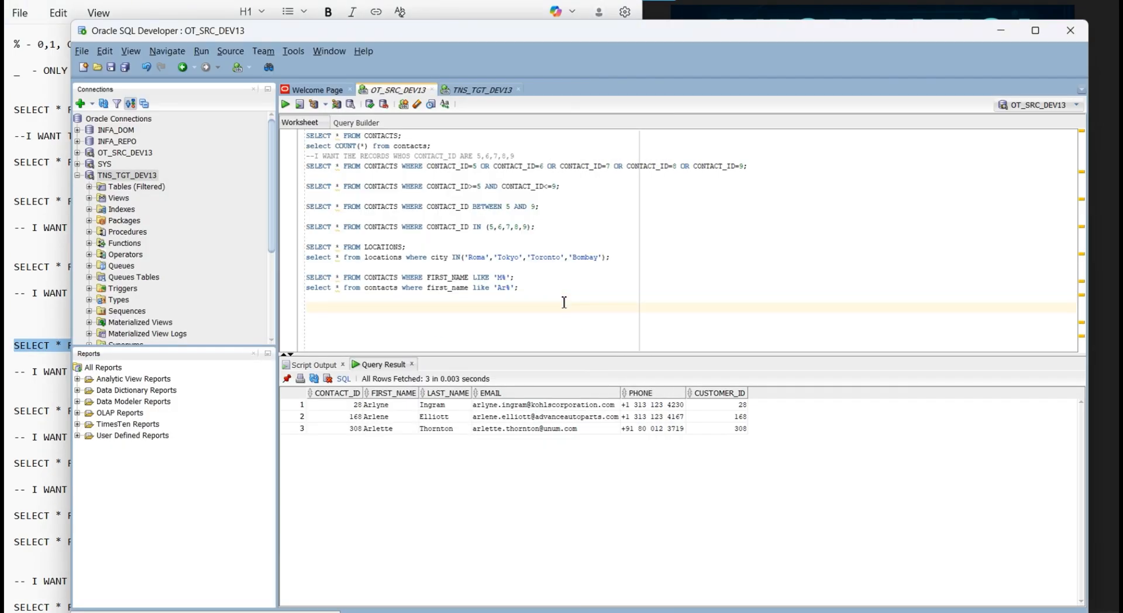
{"action": "key", "text": "ctrl+v"}
{"action": "key", "text": "Up"}
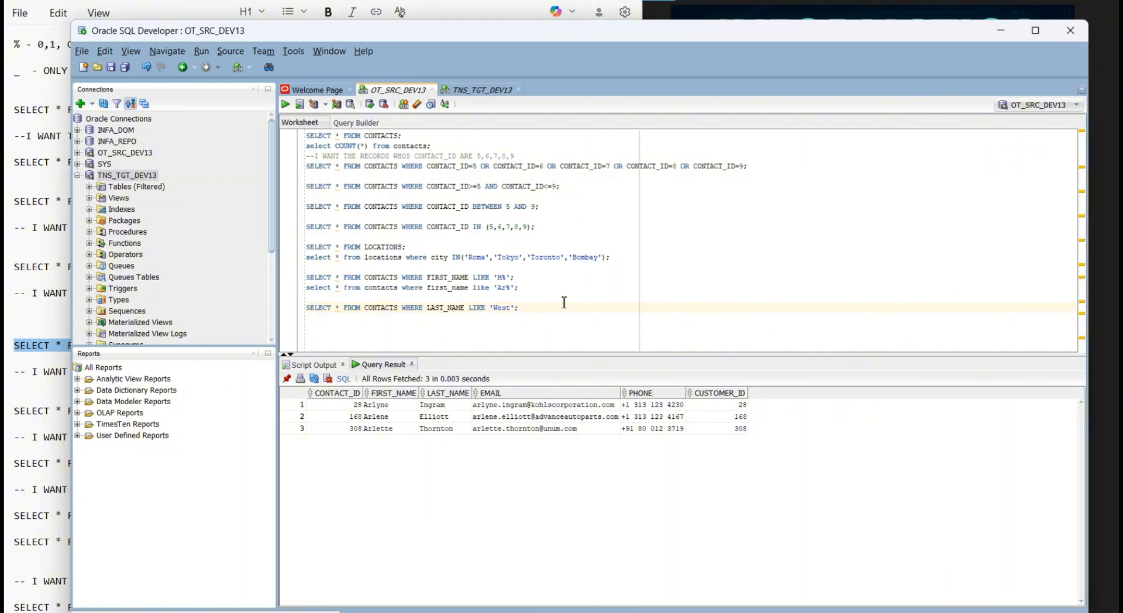
{"action": "key", "text": "ctrl+Return"}
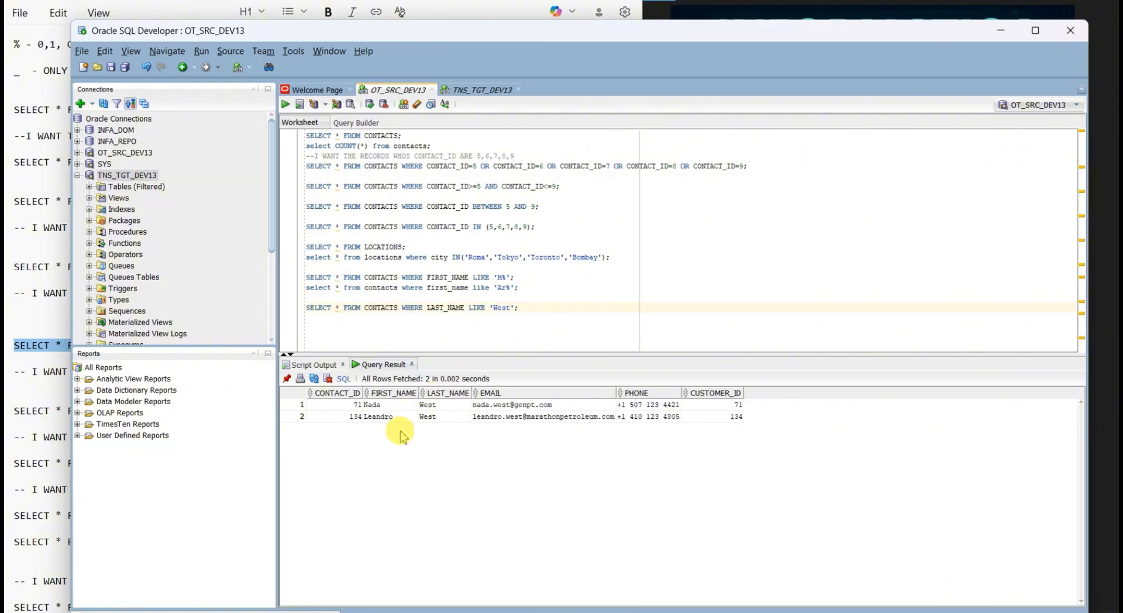
{"action": "left_click", "coordinate": [440, 417]}
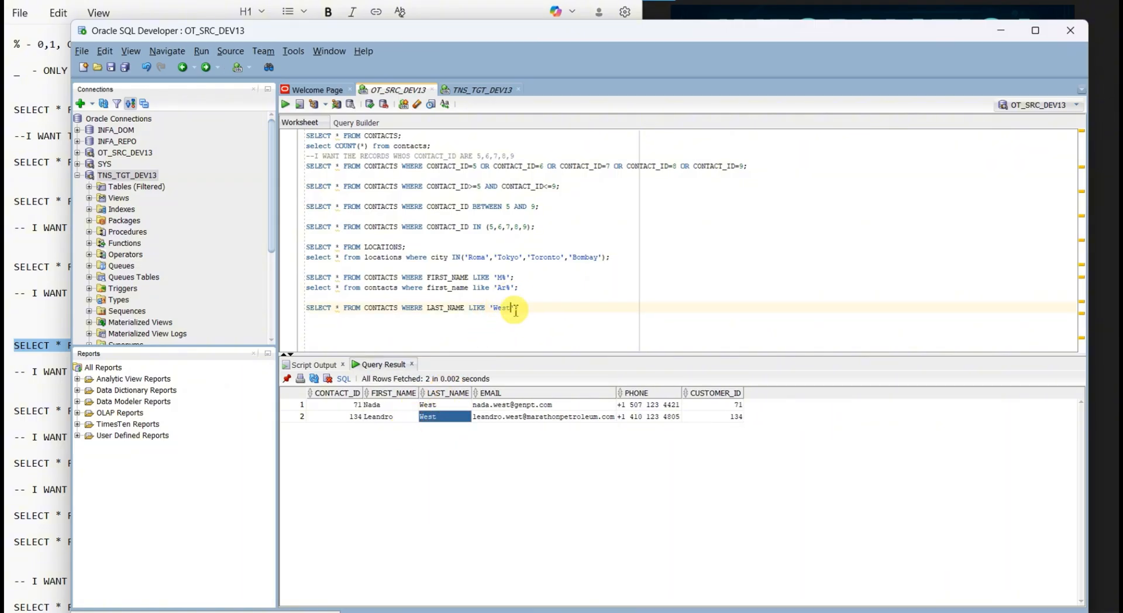
Shorten the last-name pattern to 'We' and run the query, and run it again with the pattern 'We%'
{"action": "key", "text": "BackSpace"}
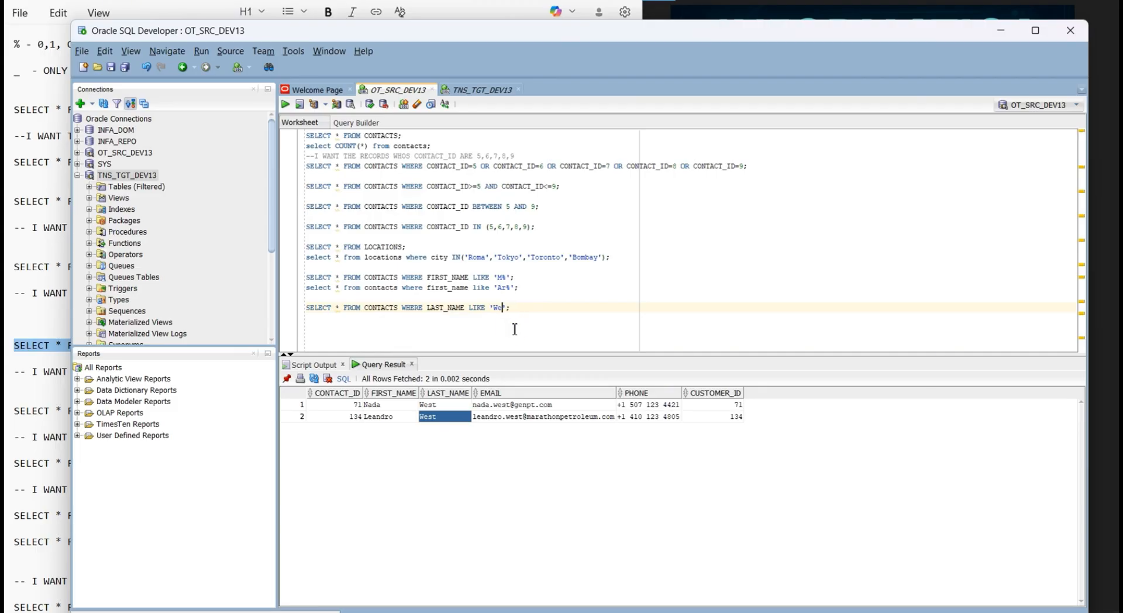
{"action": "key", "text": "ctrl+Return"}
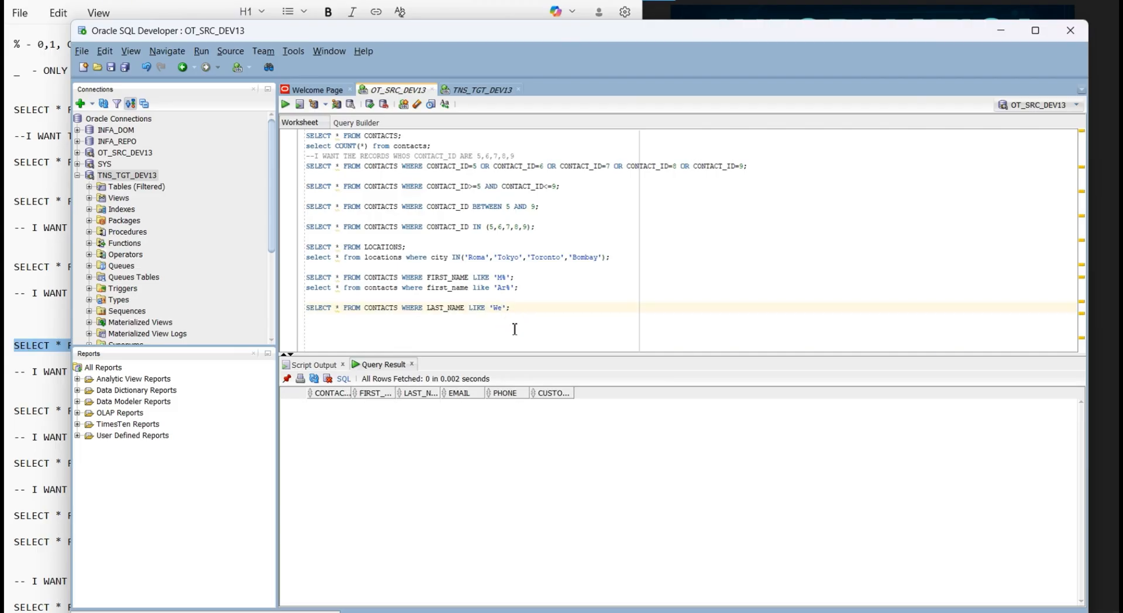
{"action": "key", "text": "ctrl+Return"}
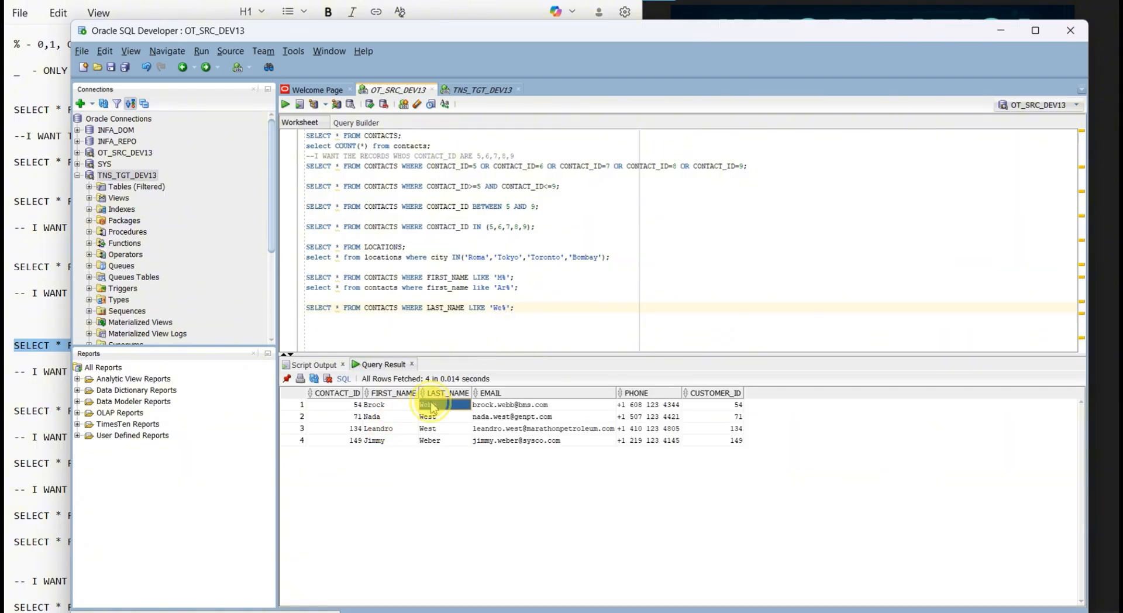
{"action": "left_click", "coordinate": [439, 433]}
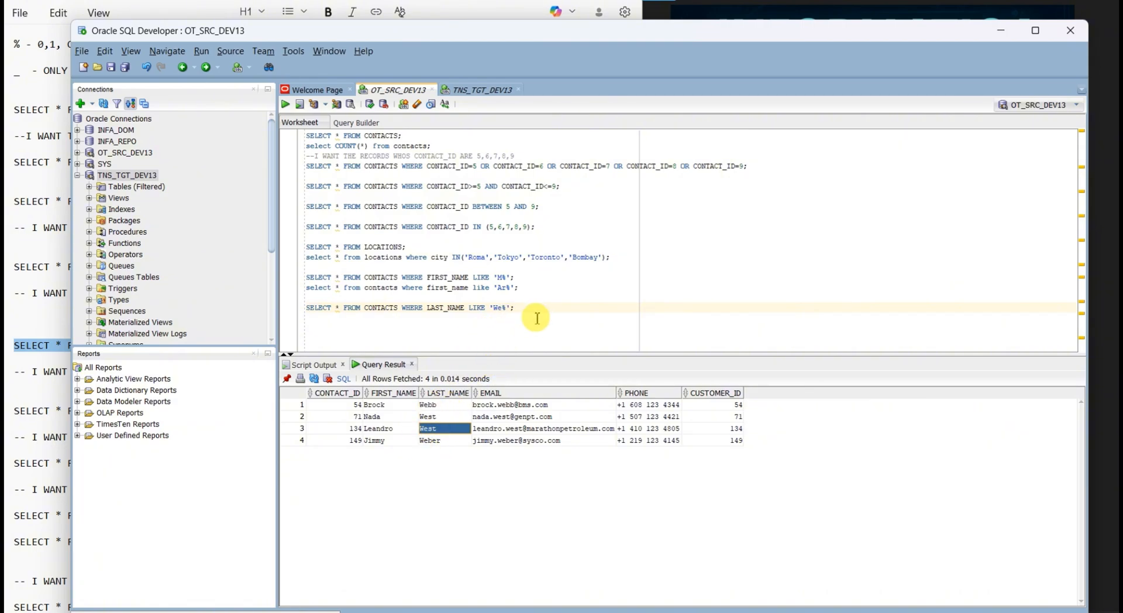
Review the % wildcard, the earlier CONTACT_ID filter queries and the further LIKE examples in the notes
{"action": "left_click_drag", "start_coordinate": [535, 315], "coordinate": [502, 308]}
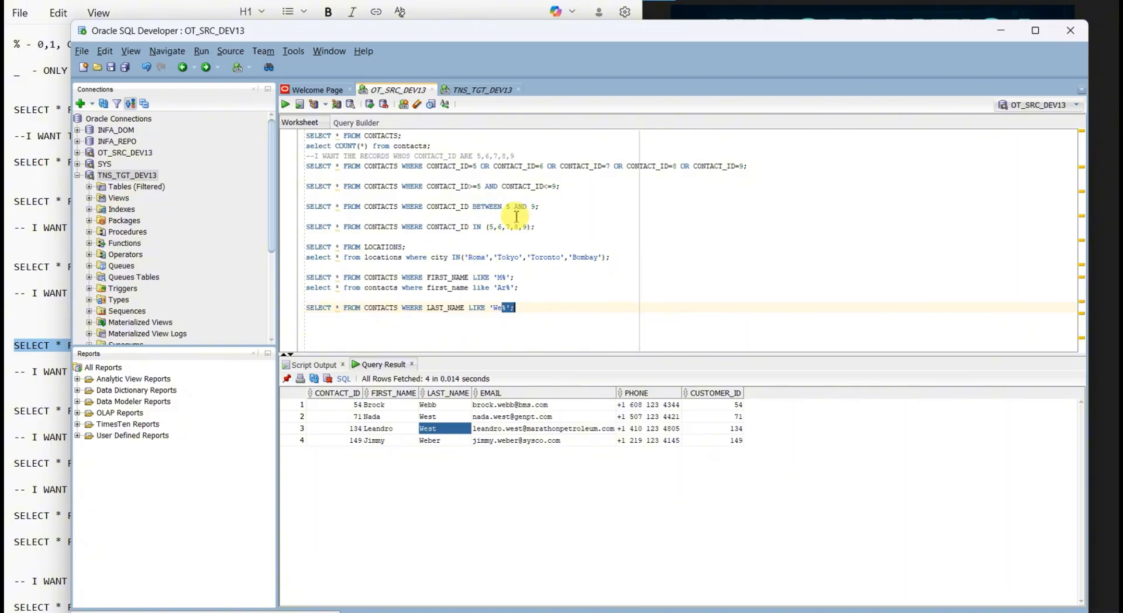
{"action": "left_click_drag", "start_coordinate": [562, 186], "coordinate": [431, 186]}
{"action": "triple_click", "coordinate": [610, 166]}
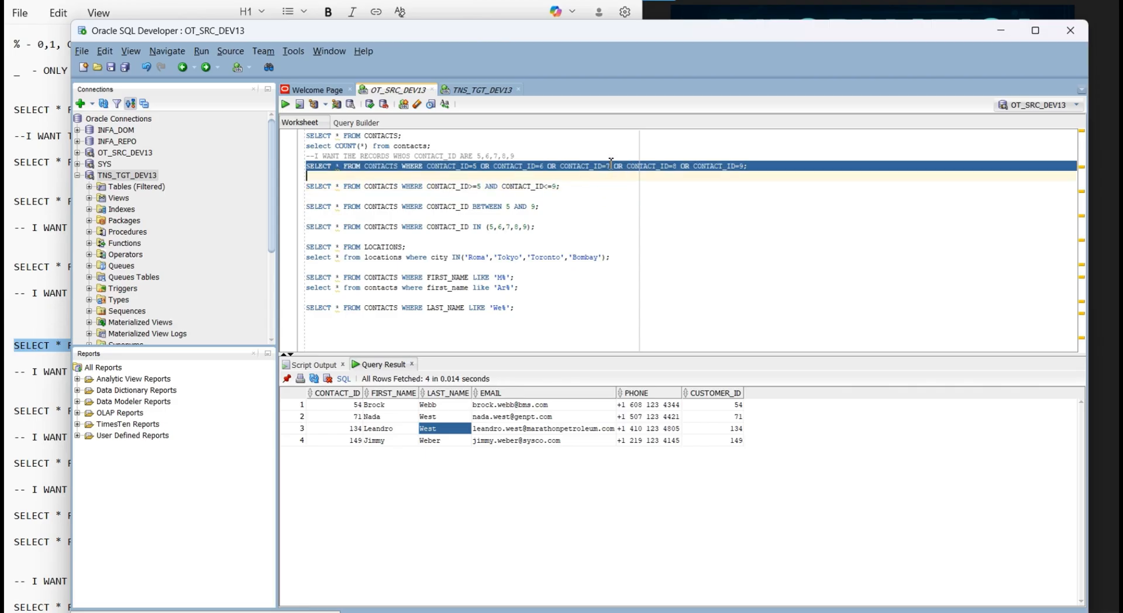
{"action": "key", "text": "alt+Tab"}
{"action": "scroll", "coordinate": [345, 301], "scroll_direction": "down", "scroll_amount": 3}
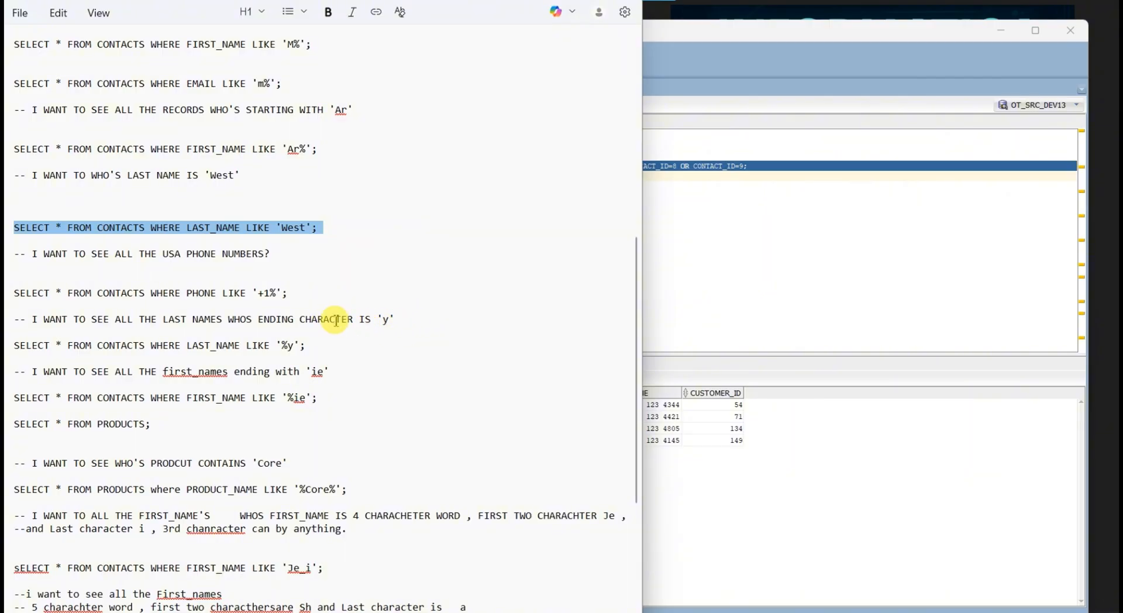
{"action": "left_click", "coordinate": [662, 329]}
{"action": "left_click", "coordinate": [539, 310]}
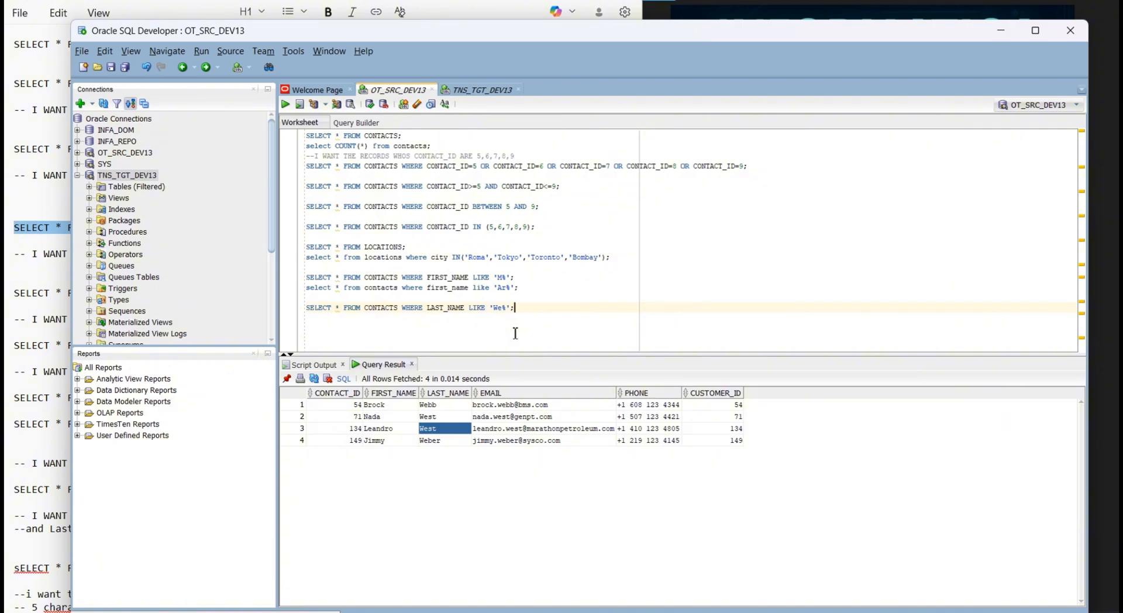
Duplicate the 'We%' last-name query below itself, set the copy's pattern to '%b', and run the copy
{"action": "key", "text": "Return"}
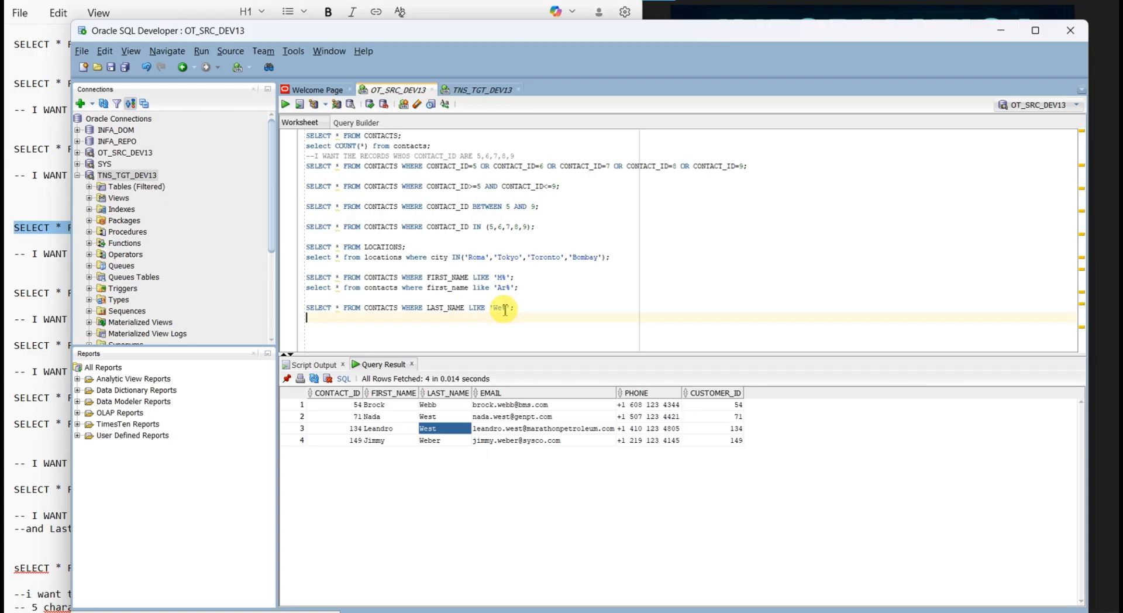
{"action": "triple_click", "coordinate": [505, 310]}
{"action": "key", "text": "ctrl+c"}
{"action": "left_click", "coordinate": [466, 325]}
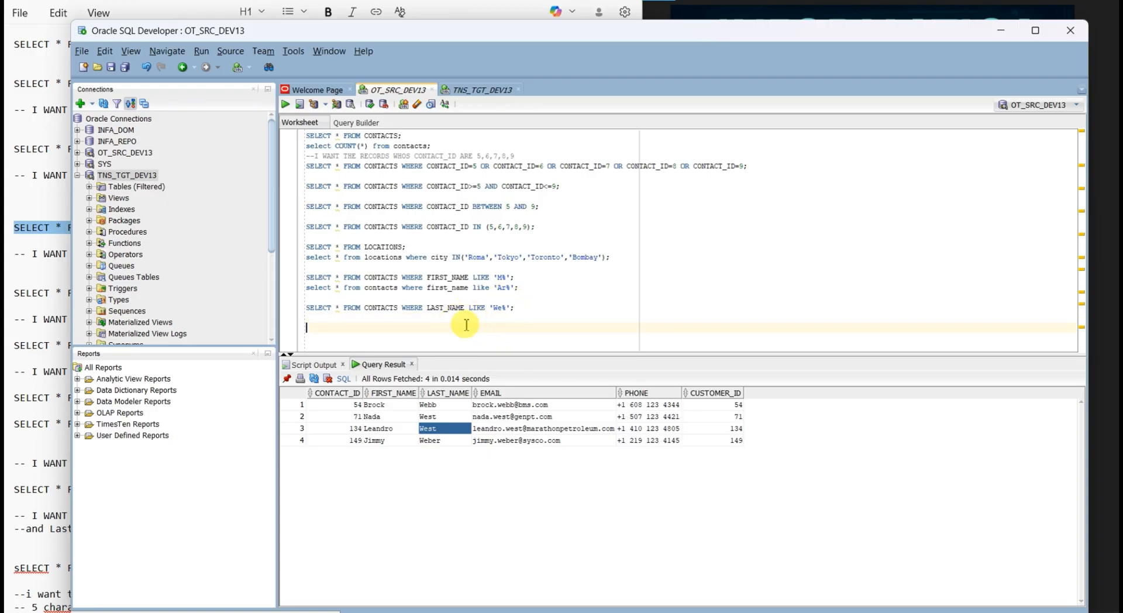
{"action": "key", "text": "ctrl+v"}
{"action": "left_click", "coordinate": [502, 328]}
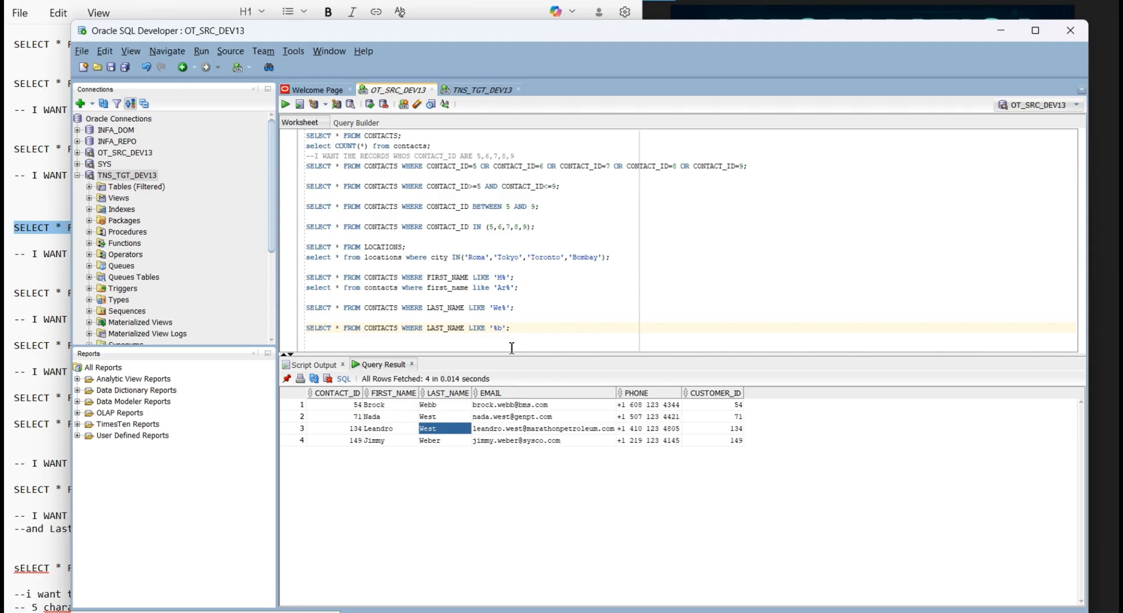
{"action": "left_click", "coordinate": [527, 323]}
{"action": "triple_click", "coordinate": [526, 326]}
{"action": "left_click", "coordinate": [285, 105]}
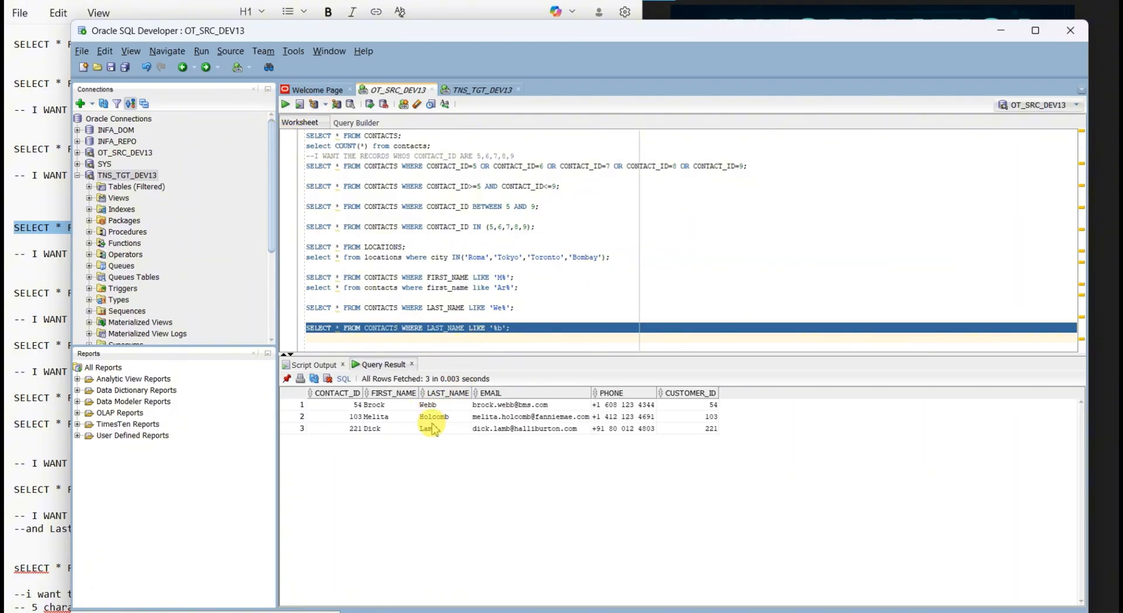
{"action": "left_click", "coordinate": [514, 330]}
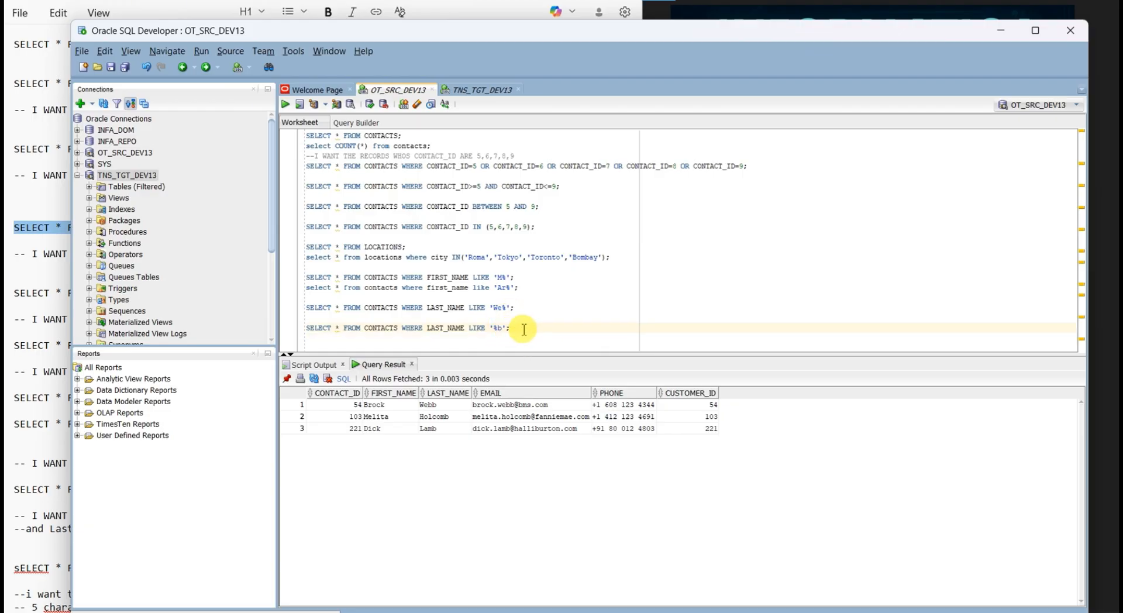
{"action": "left_click", "coordinate": [513, 329]}
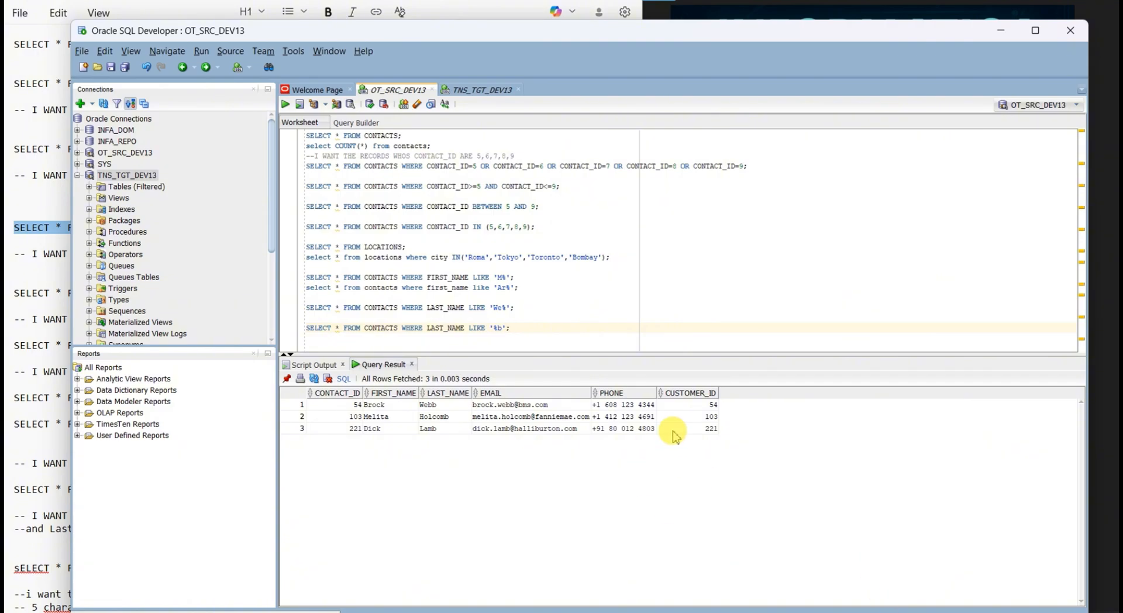
{"action": "left_click", "coordinate": [619, 327]}
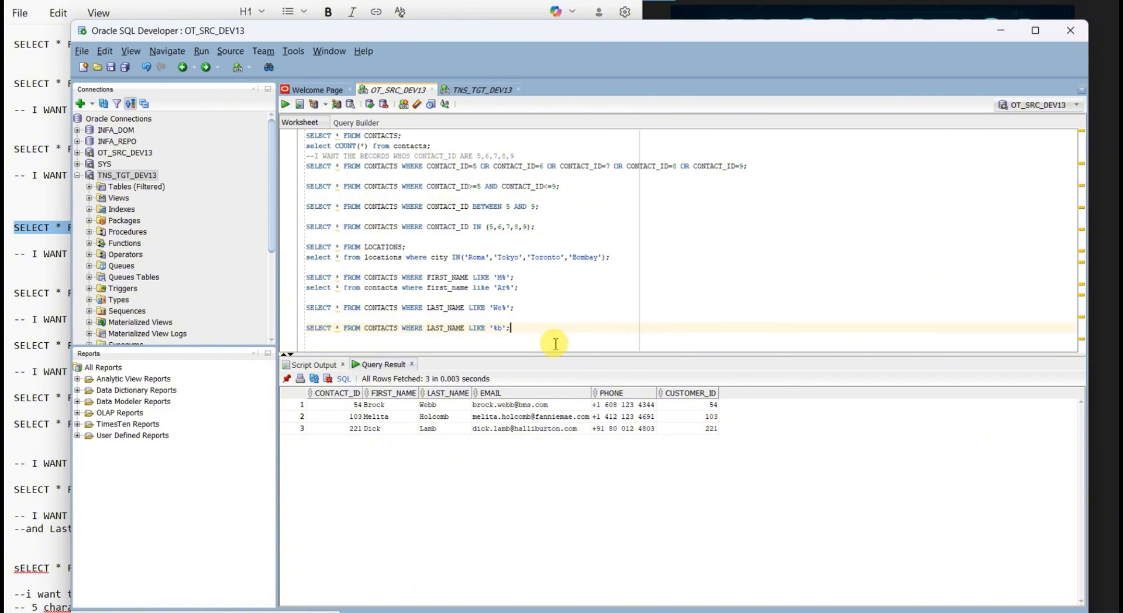
Switch to the notes and copy the query SELECT * FROM CONTACTS WHERE FIRST_NAME LIKE '%ie';
{"action": "key", "text": "alt+Tab"}
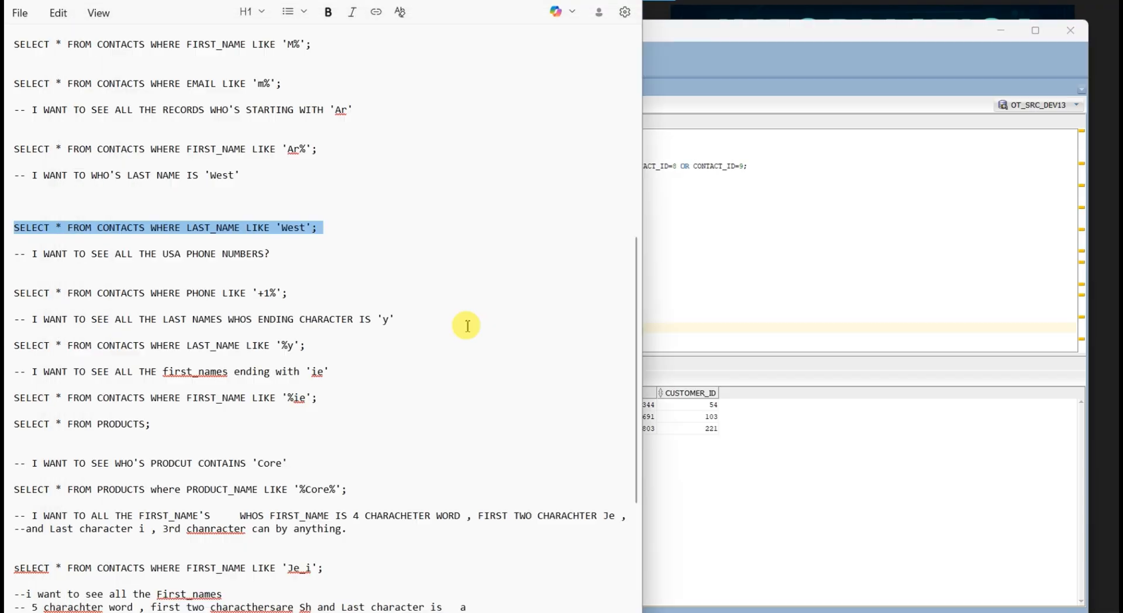
{"action": "scroll", "coordinate": [320, 334], "scroll_direction": "down", "scroll_amount": 1}
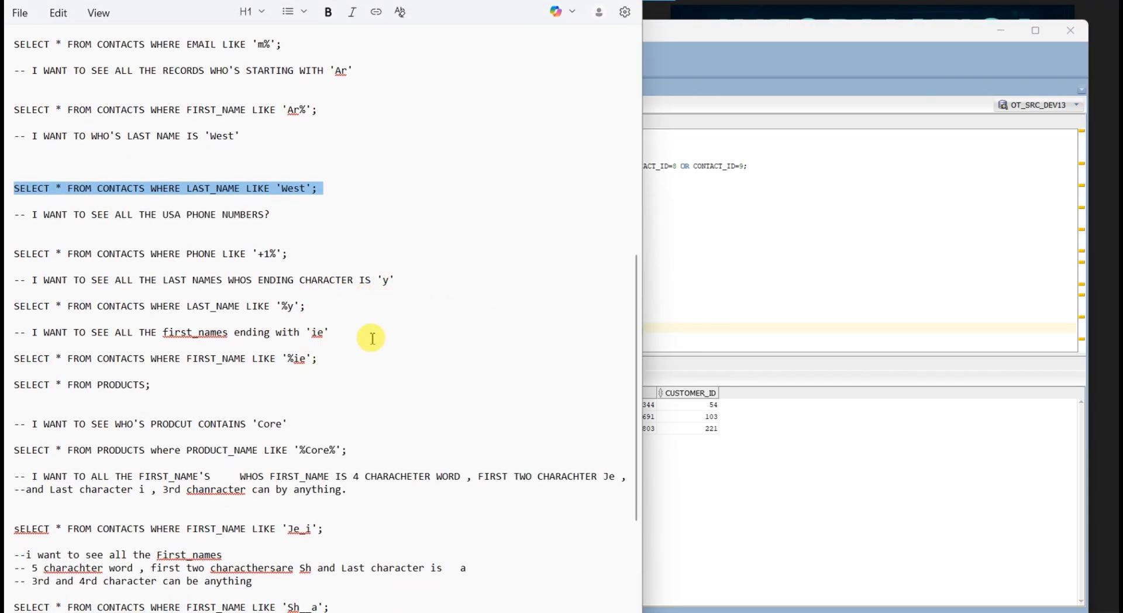
{"action": "scroll", "coordinate": [372, 336], "scroll_direction": "down", "scroll_amount": 1}
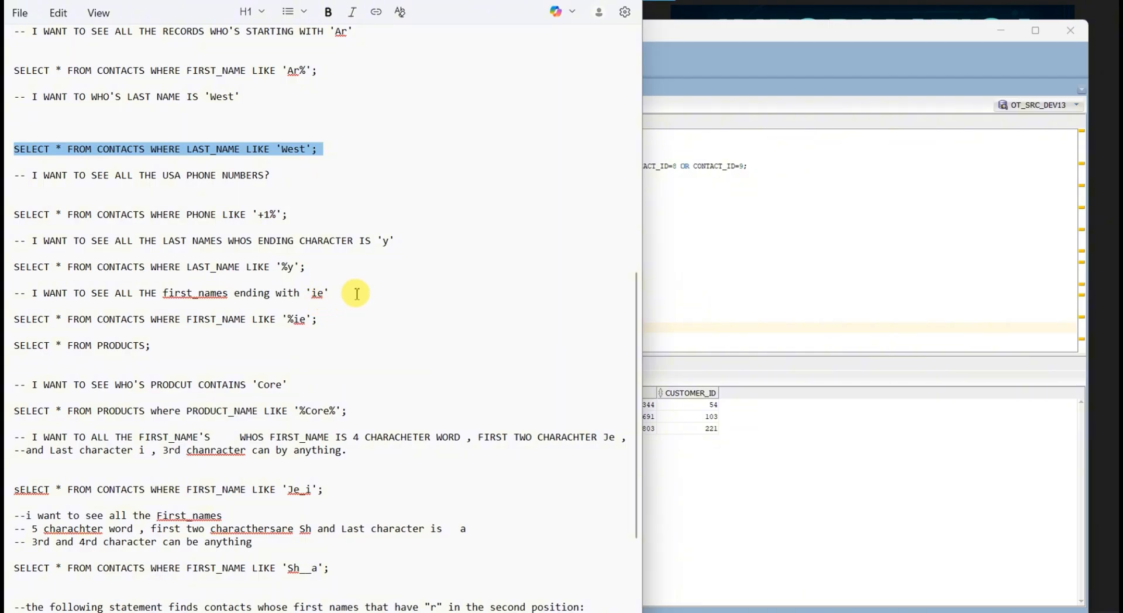
{"action": "left_click", "coordinate": [337, 291]}
{"action": "triple_click", "coordinate": [338, 291]}
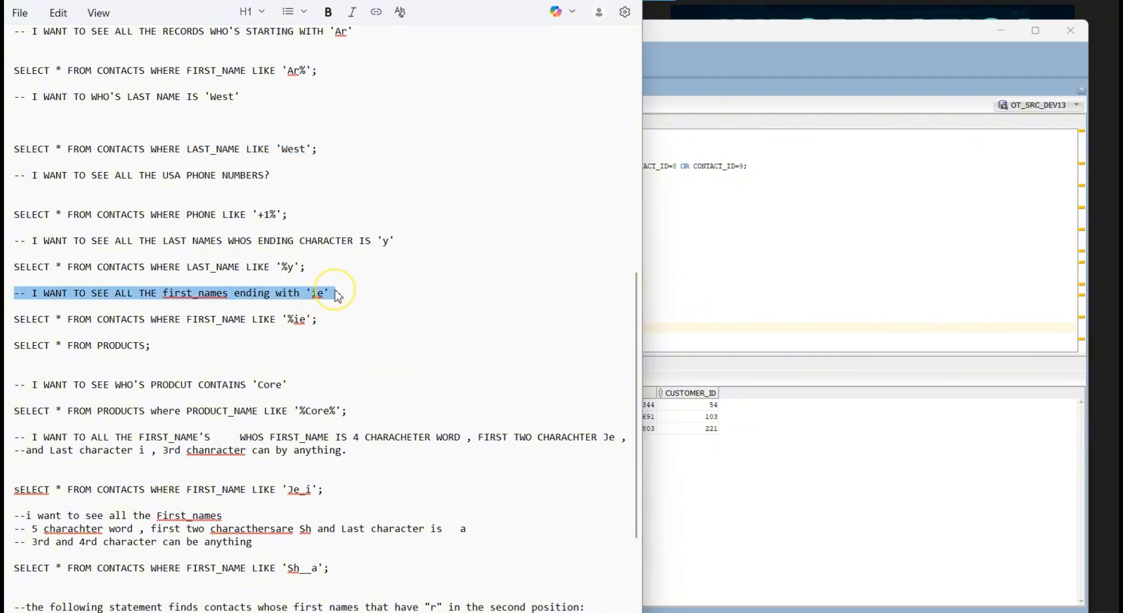
{"action": "triple_click", "coordinate": [329, 319]}
{"action": "key", "text": "ctrl+c"}
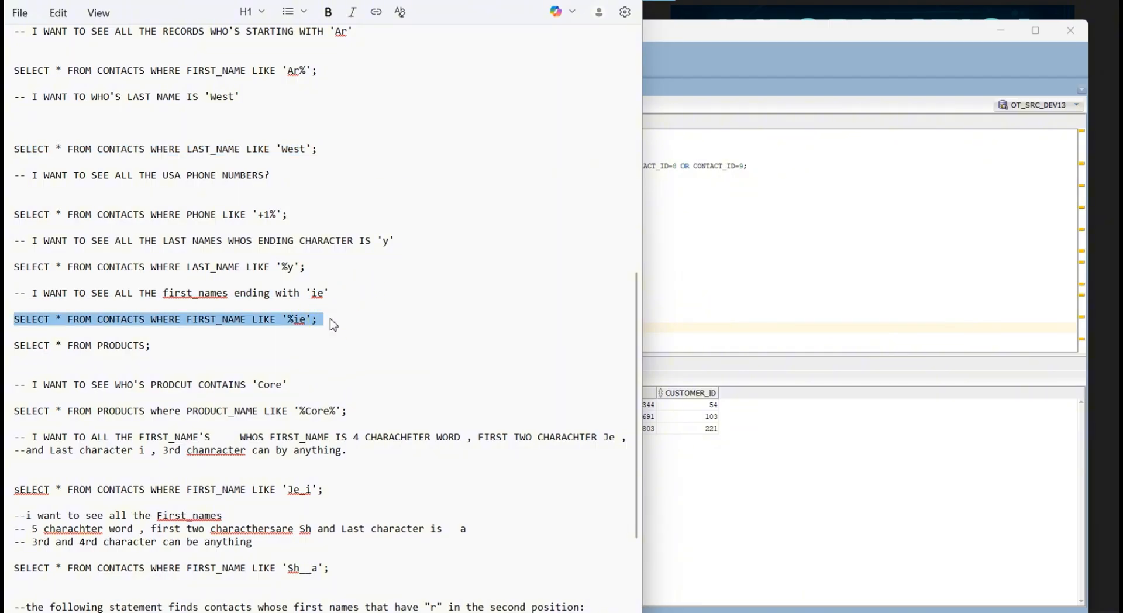
Paste the copied '%ie' first-name query once below the '%b' query in SQL Developer and run it
{"action": "key", "text": "alt+Tab"}
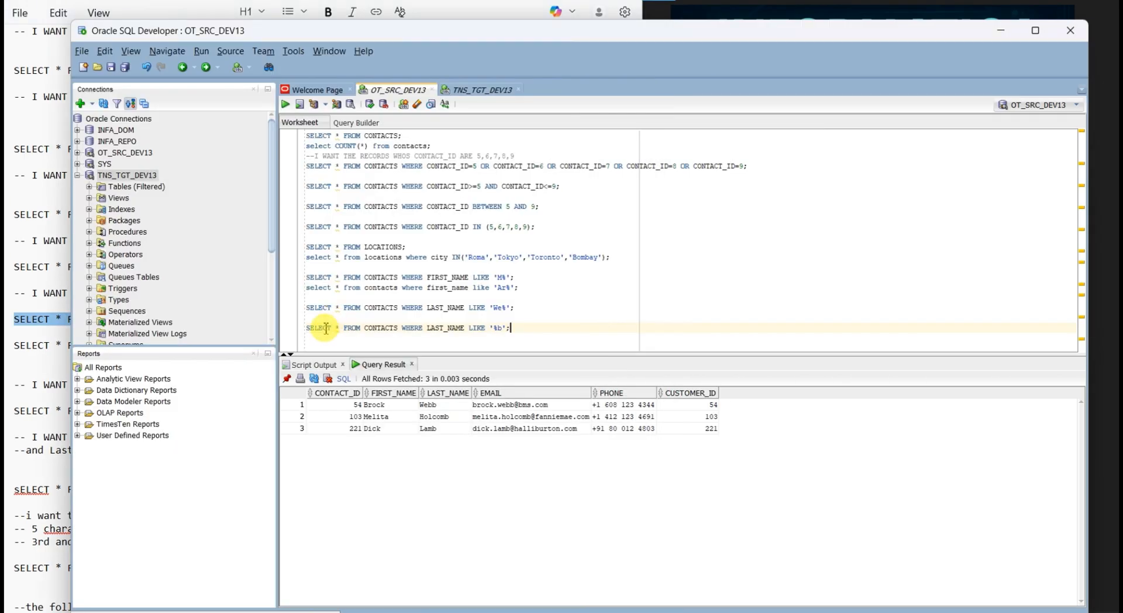
{"action": "left_click", "coordinate": [524, 333]}
{"action": "key", "text": "Return"}
{"action": "key", "text": "Return"}
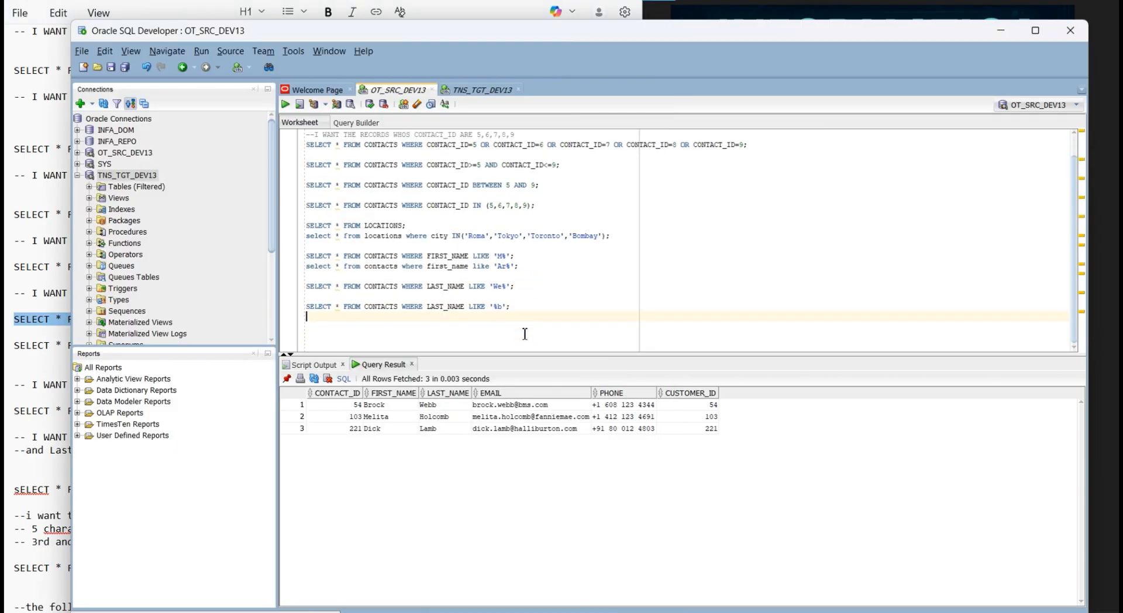
{"action": "key", "text": "ctrl+v"}
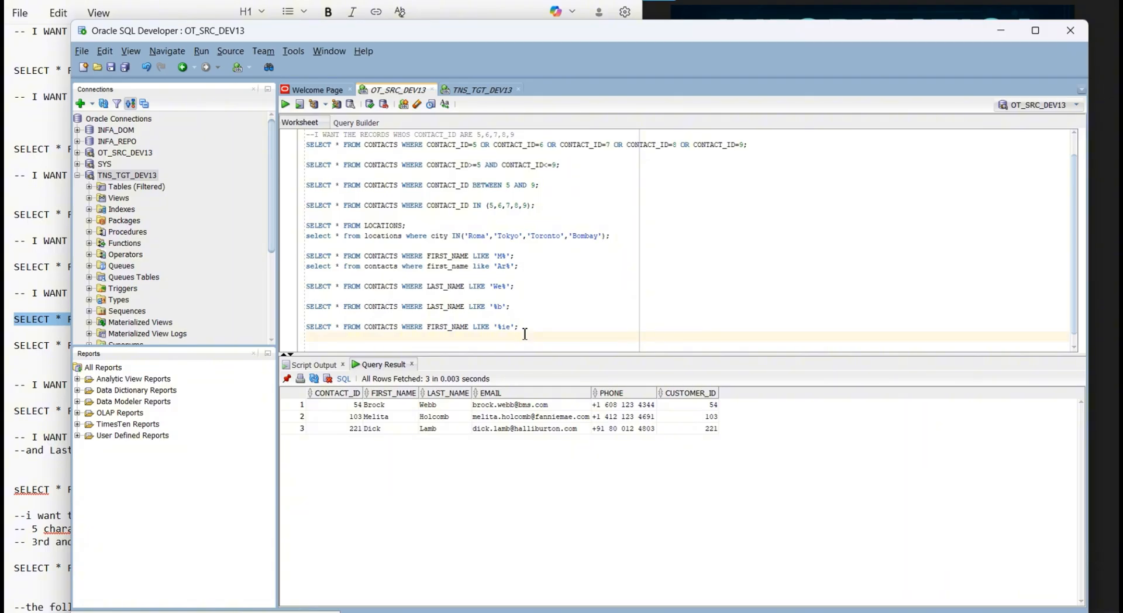
{"action": "key", "text": "ctrl+v"}
{"action": "key", "text": "ctrl+z"}
{"action": "left_click", "coordinate": [525, 320]}
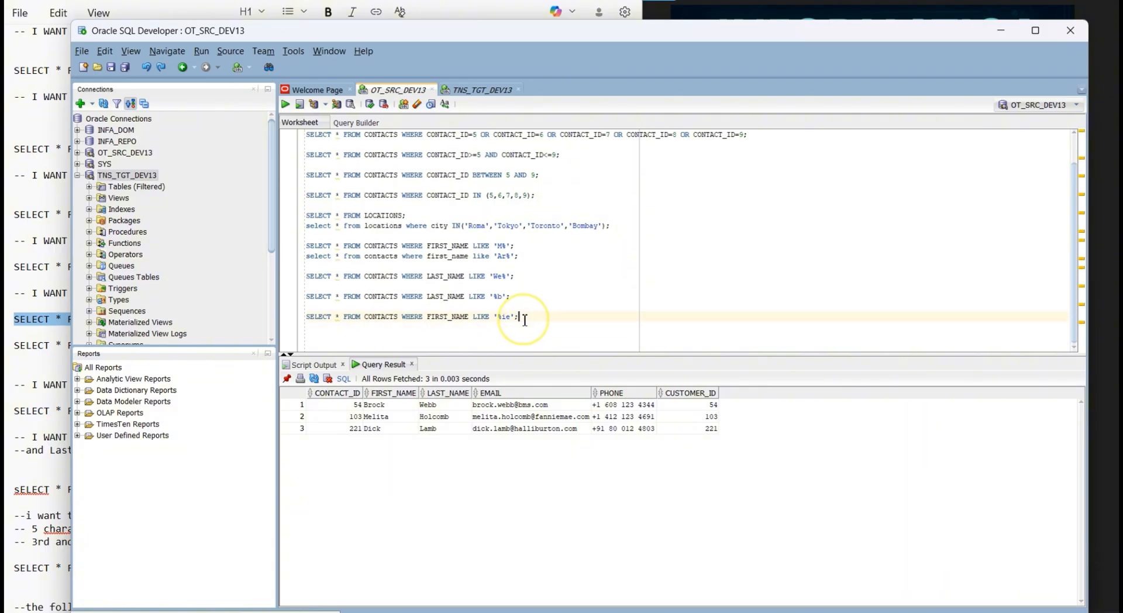
{"action": "key", "text": "ctrl+Return"}
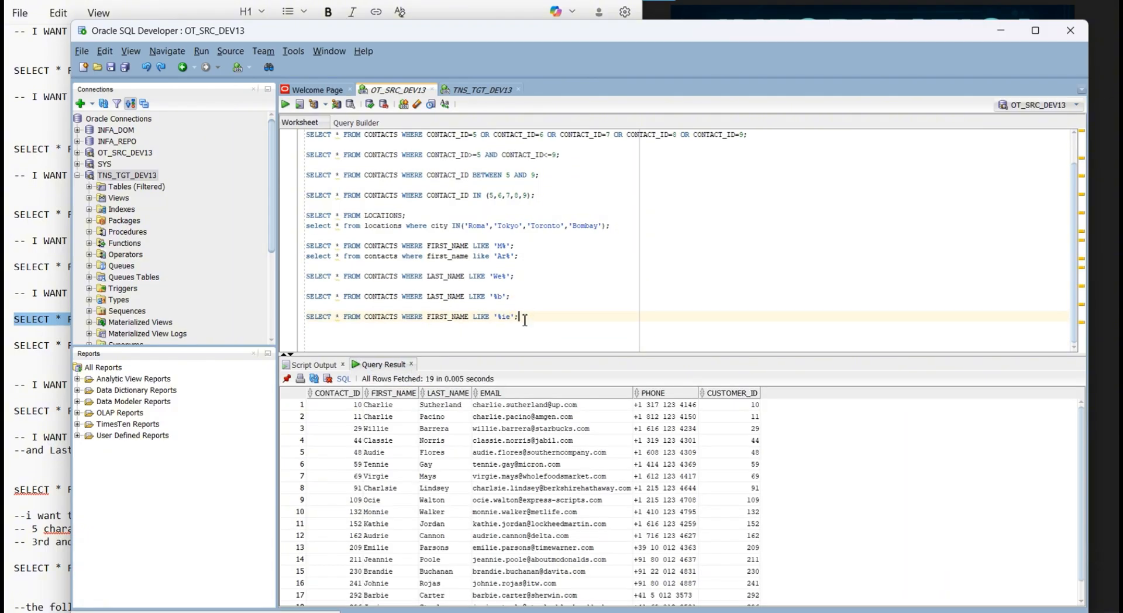
Check the endings of the first names in the query result rows
{"action": "left_click", "coordinate": [390, 406]}
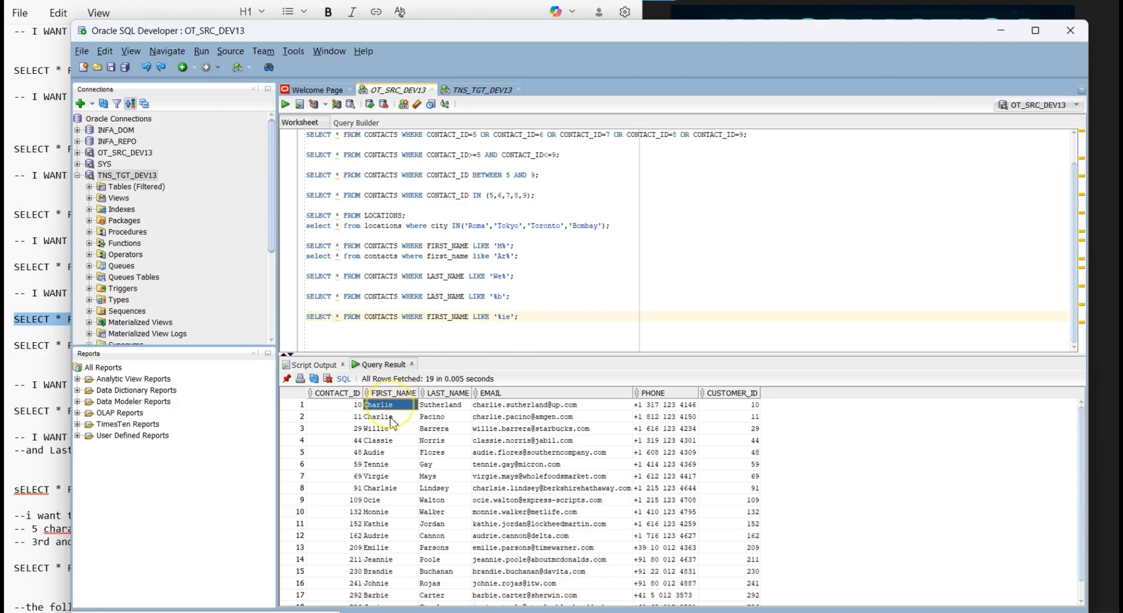
{"action": "left_click", "coordinate": [391, 417]}
{"action": "left_click", "coordinate": [388, 441]}
{"action": "left_click", "coordinate": [384, 454]}
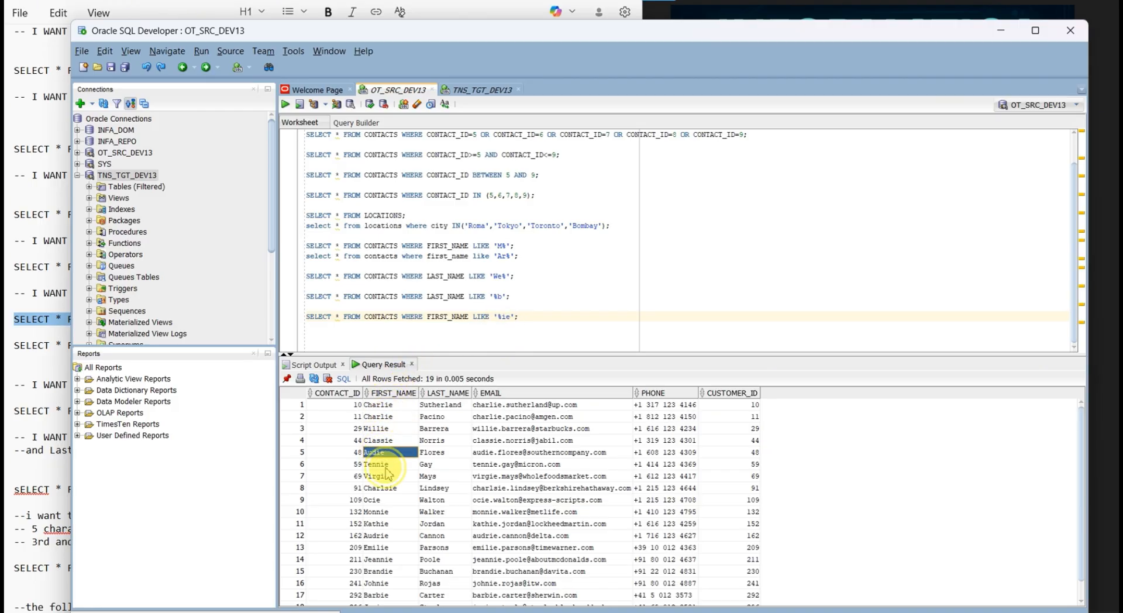
Review the '%ie' first-name query against its result rows and look over the remaining LIKE examples in the notes
{"action": "left_click", "coordinate": [385, 466]}
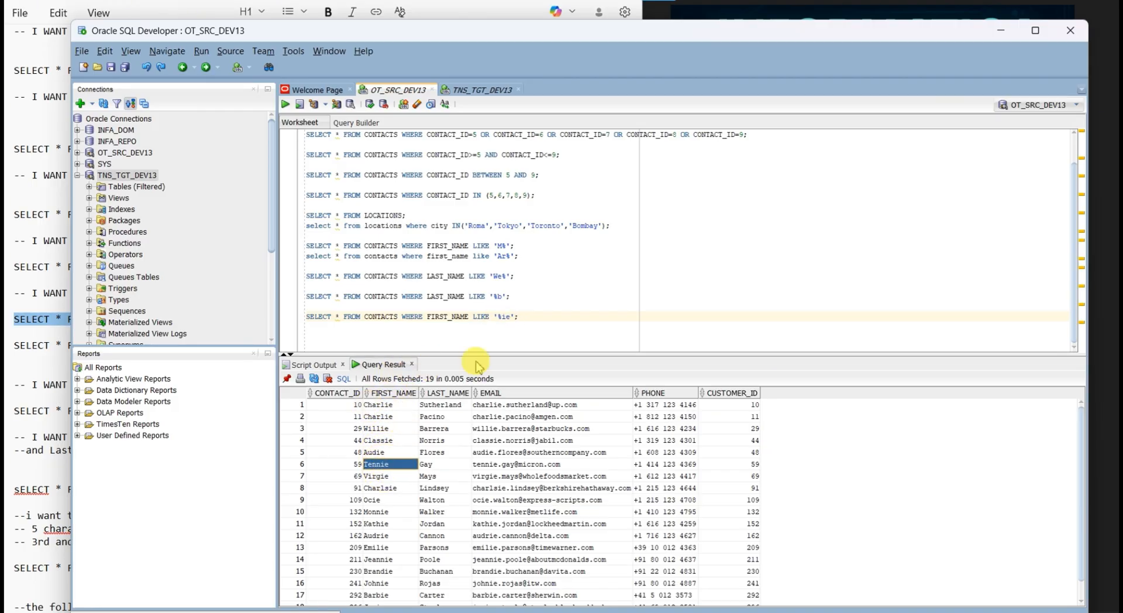
{"action": "double_click", "coordinate": [531, 323]}
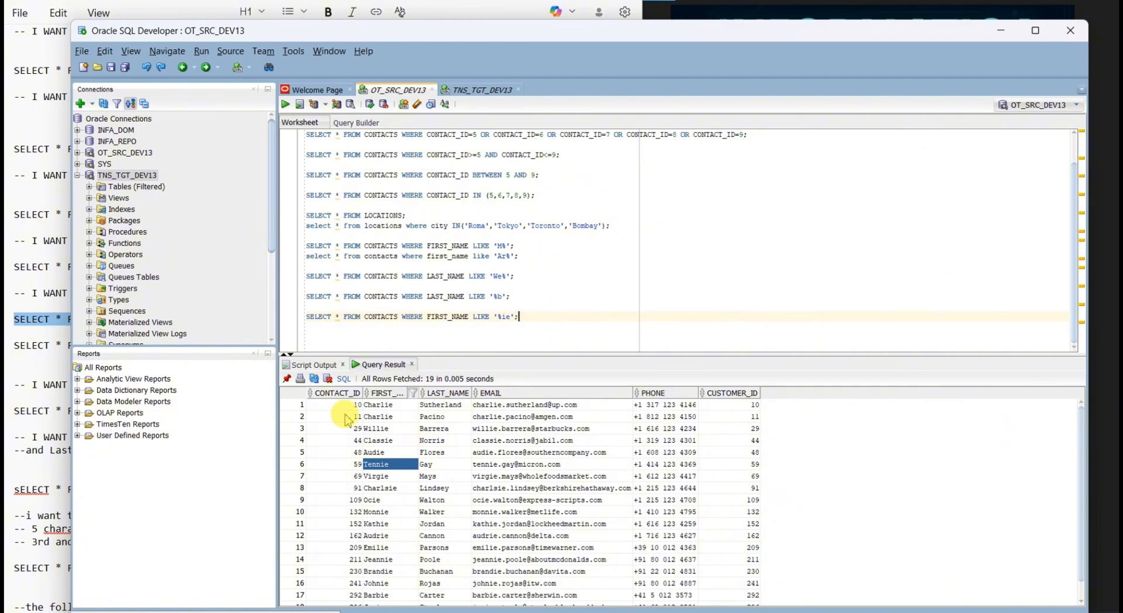
{"action": "left_click_drag", "start_coordinate": [427, 317], "coordinate": [495, 328]}
{"action": "left_click", "coordinate": [552, 309]}
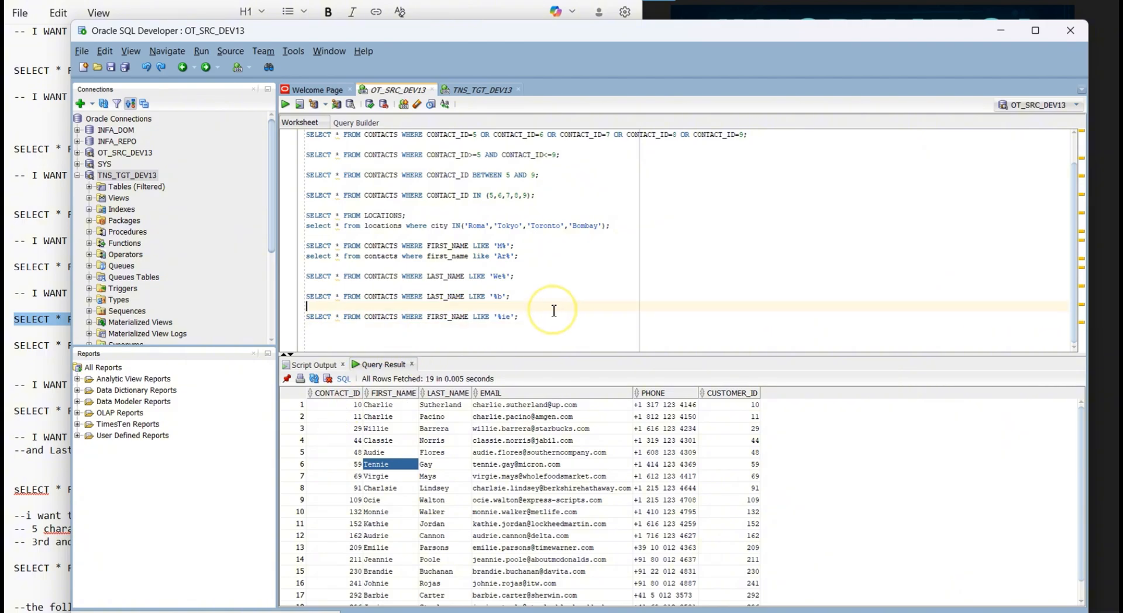
{"action": "left_click", "coordinate": [373, 319]}
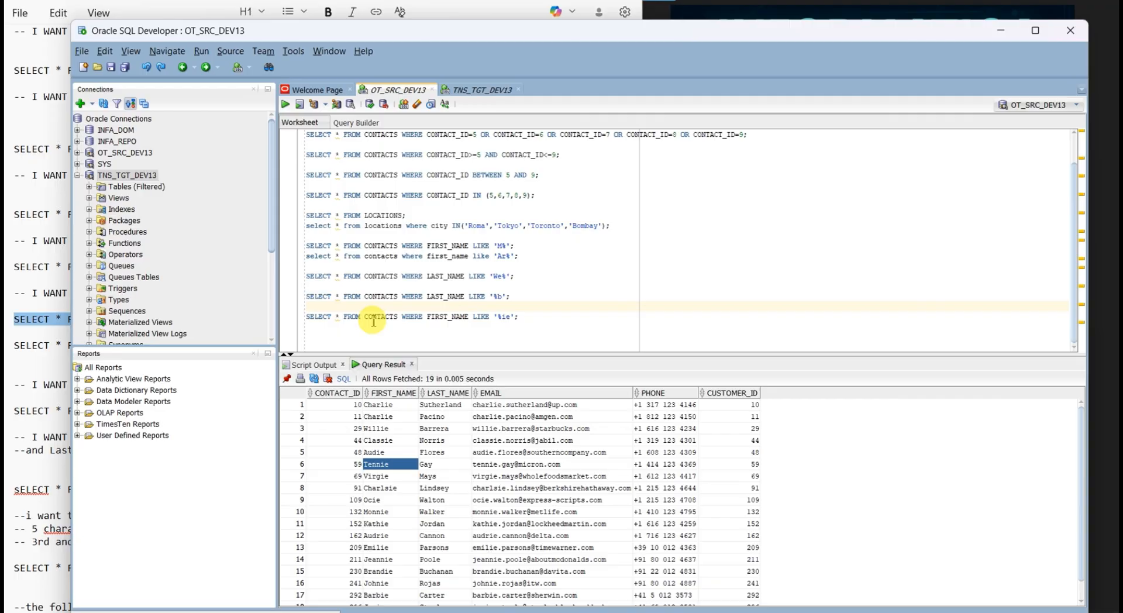
{"action": "left_click", "coordinate": [530, 316]}
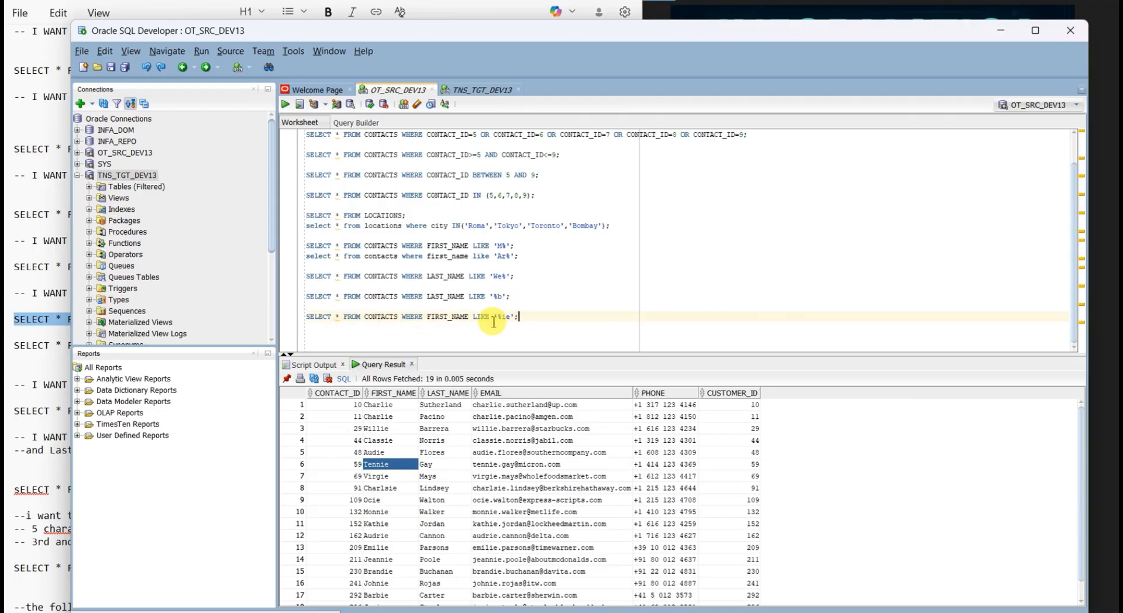
{"action": "key", "text": "alt+Tab"}
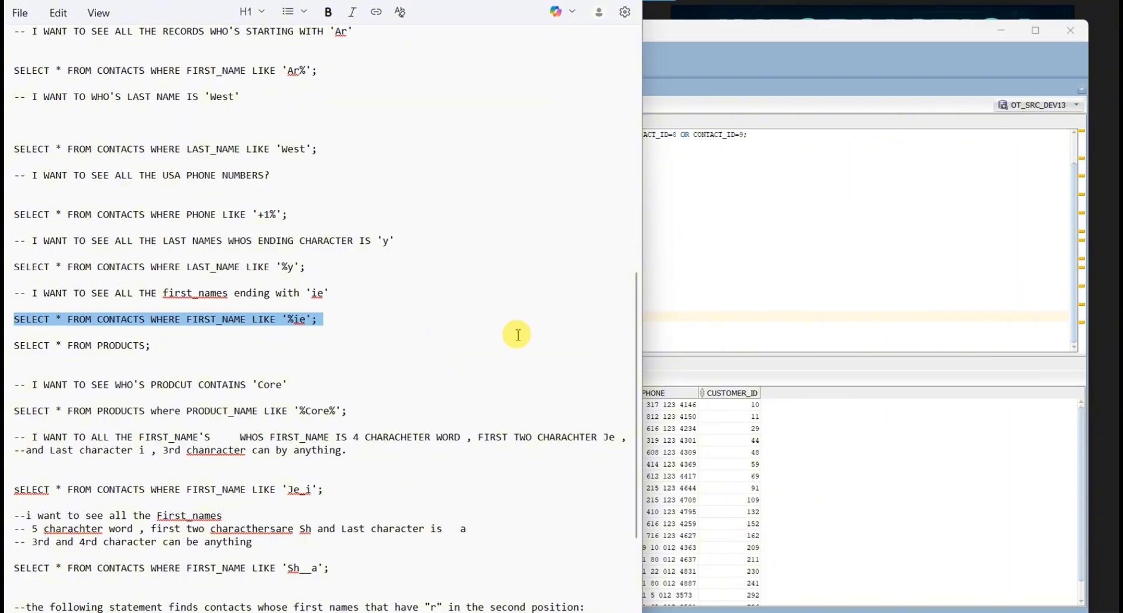
{"action": "scroll", "coordinate": [342, 350], "scroll_direction": "down", "scroll_amount": 1}
{"action": "scroll", "coordinate": [342, 349], "scroll_direction": "down", "scroll_amount": 2}
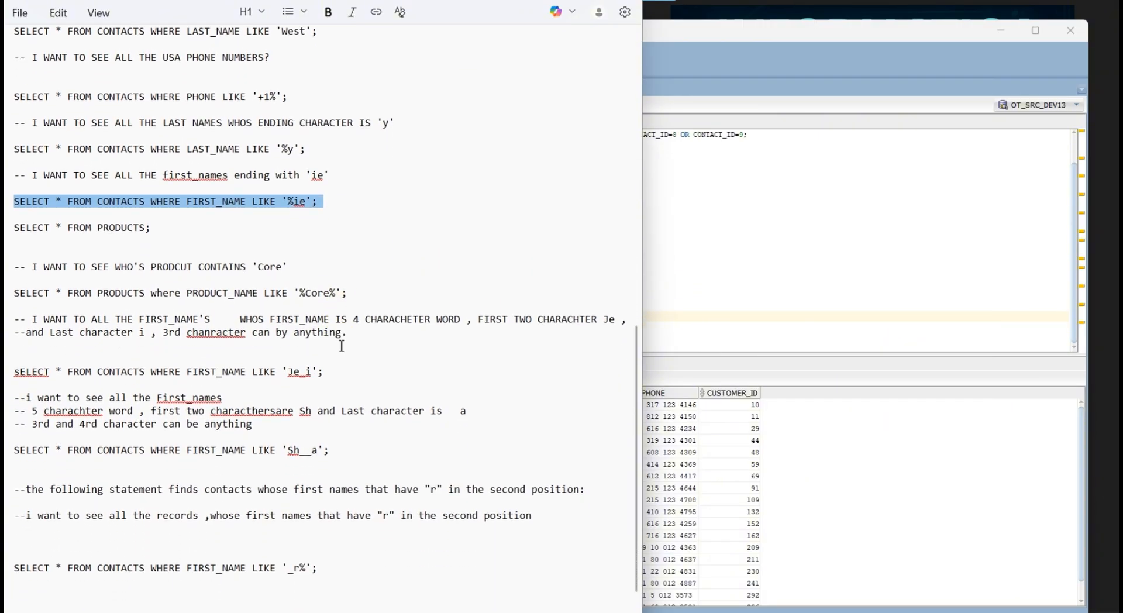
{"action": "left_click", "coordinate": [785, 266]}
{"action": "left_click", "coordinate": [530, 317]}
{"action": "triple_click", "coordinate": [530, 317]}
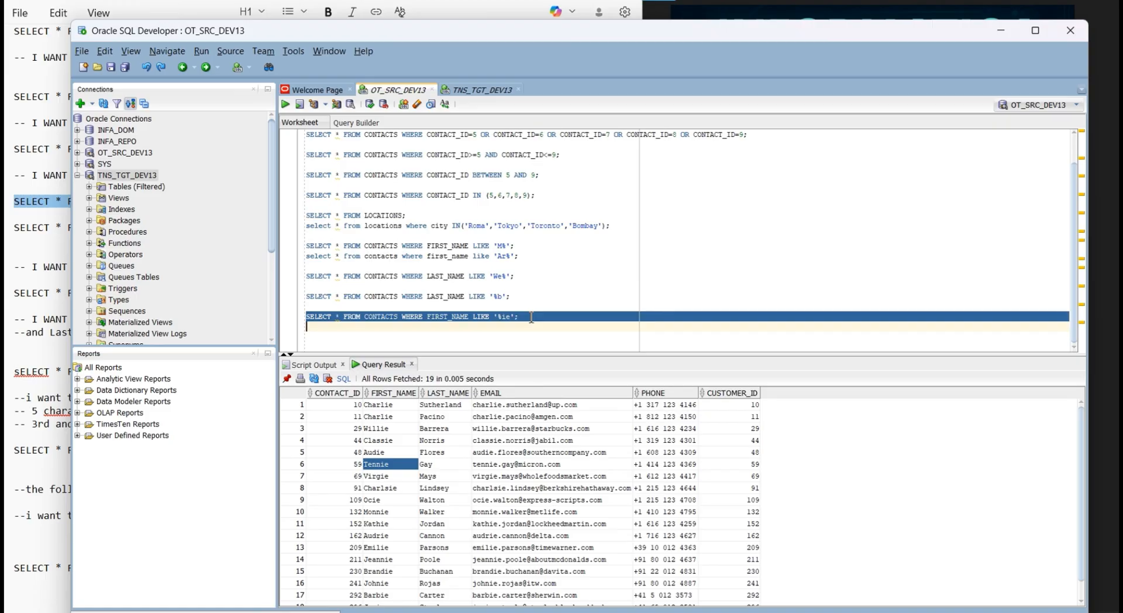
{"action": "left_click", "coordinate": [530, 316]}
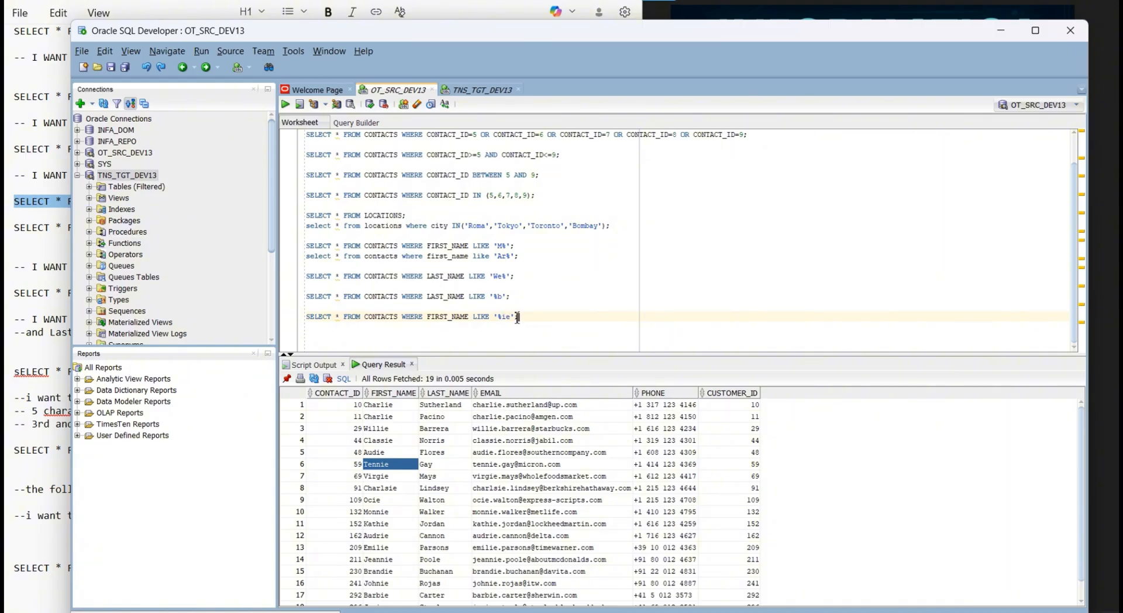
{"action": "double_click", "coordinate": [554, 317]}
{"action": "left_click", "coordinate": [554, 316]}
Switch to the notes and copy the query SELECT * FROM PRODUCTS where PRODUCT_NAME LIKE '%Core%';
{"action": "key", "text": "alt+Tab"}
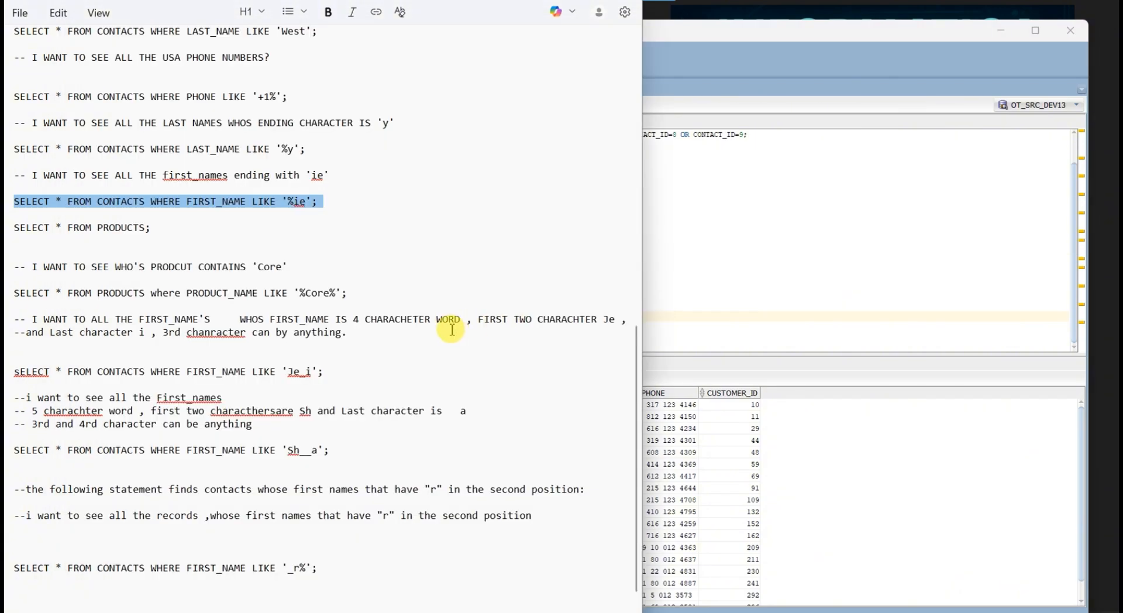
{"action": "triple_click", "coordinate": [364, 295]}
{"action": "key", "text": "ctrl+c"}
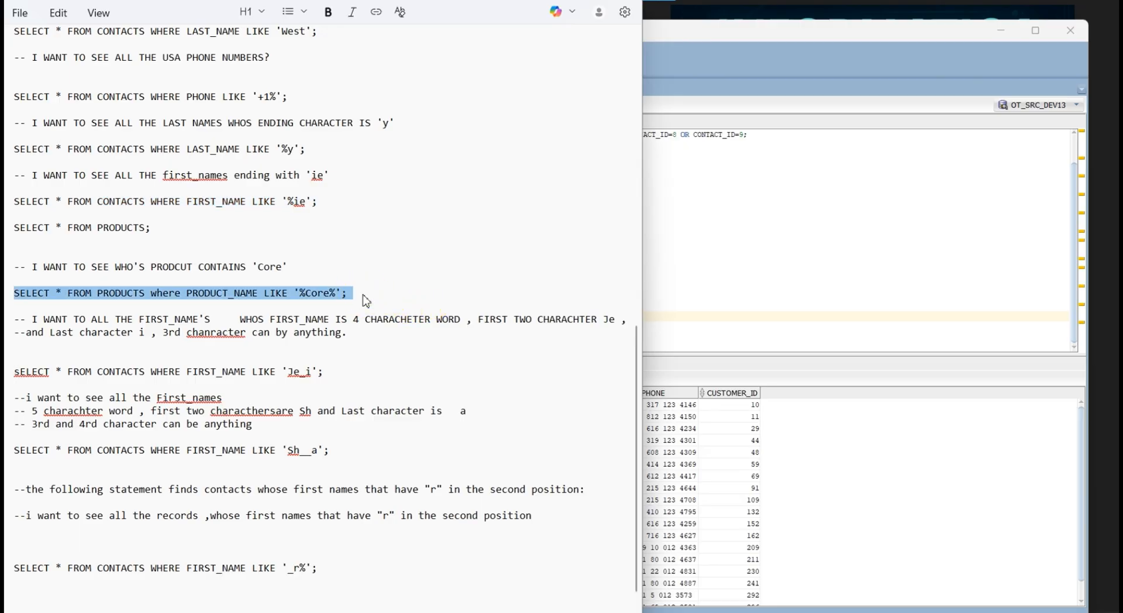
Switch to SQL Developer and paste the copied '%Core%' product query below the '%ie' query, separated by blank lines
{"action": "key", "text": "alt+Tab"}
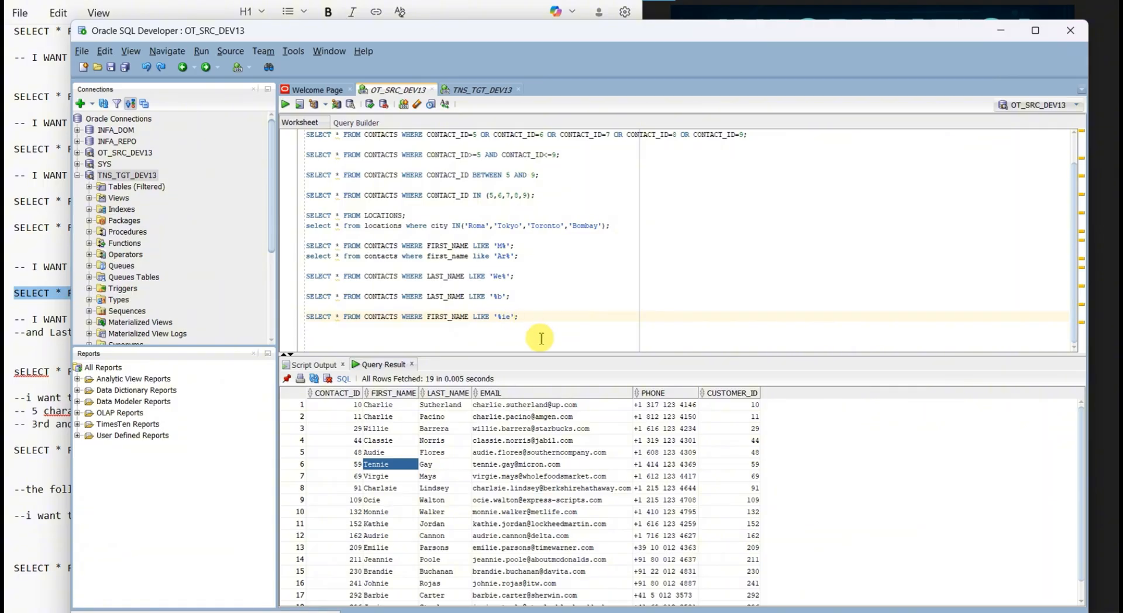
{"action": "key", "text": "BackSpace"}
{"action": "key", "text": "Return"}
{"action": "key", "text": "Return"}
{"action": "key", "text": "Return"}
{"action": "key", "text": "Return"}
{"action": "key", "text": "Return"}
{"action": "key", "text": "Return"}
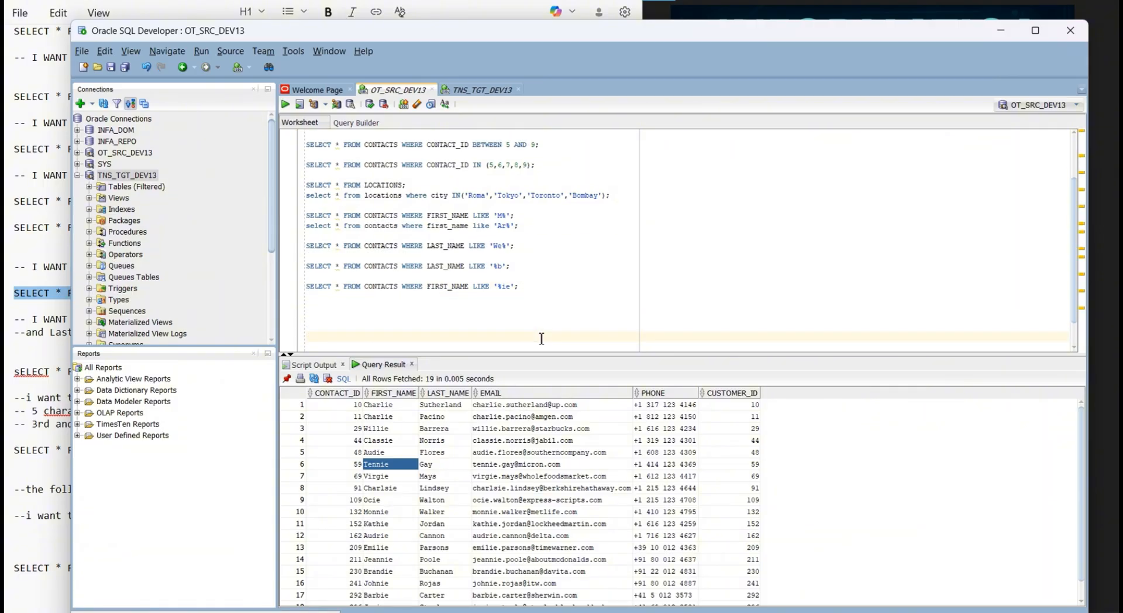
{"action": "key", "text": "BackSpace"}
{"action": "key", "text": "BackSpace"}
{"action": "key", "text": "BackSpace"}
{"action": "key", "text": "BackSpace"}
{"action": "key", "text": "ctrl+v"}
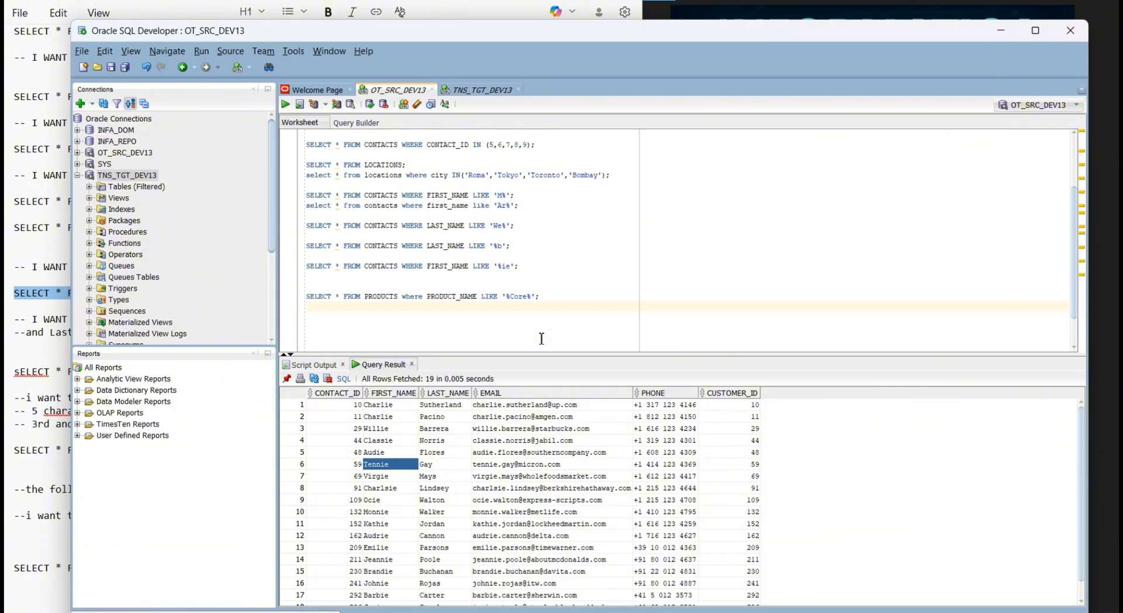
Run only the SELECT * FROM PRODUCTS part of the pasted query to list the products unfiltered
{"action": "left_click_drag", "start_coordinate": [402, 293], "coordinate": [299, 287]}
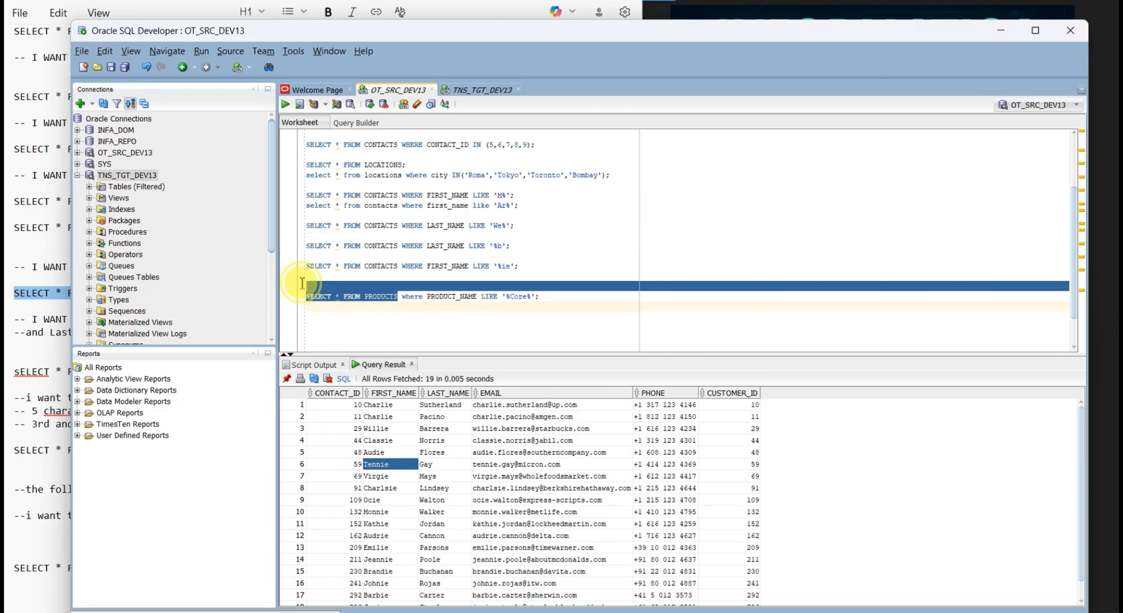
{"action": "key", "text": "ctrl+Return"}
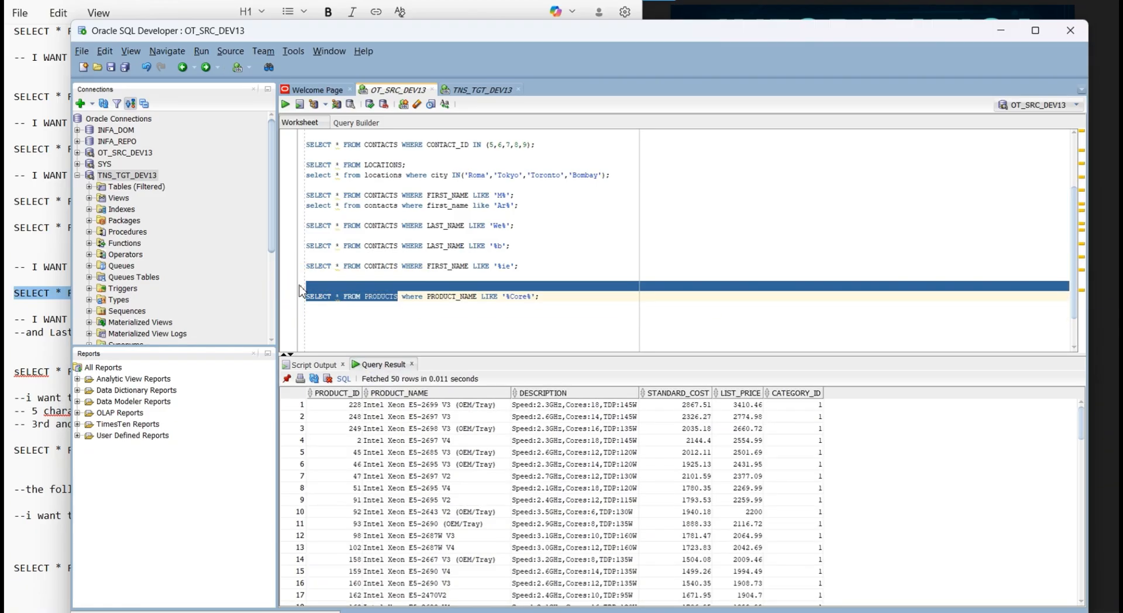
{"action": "left_click", "coordinate": [537, 317]}
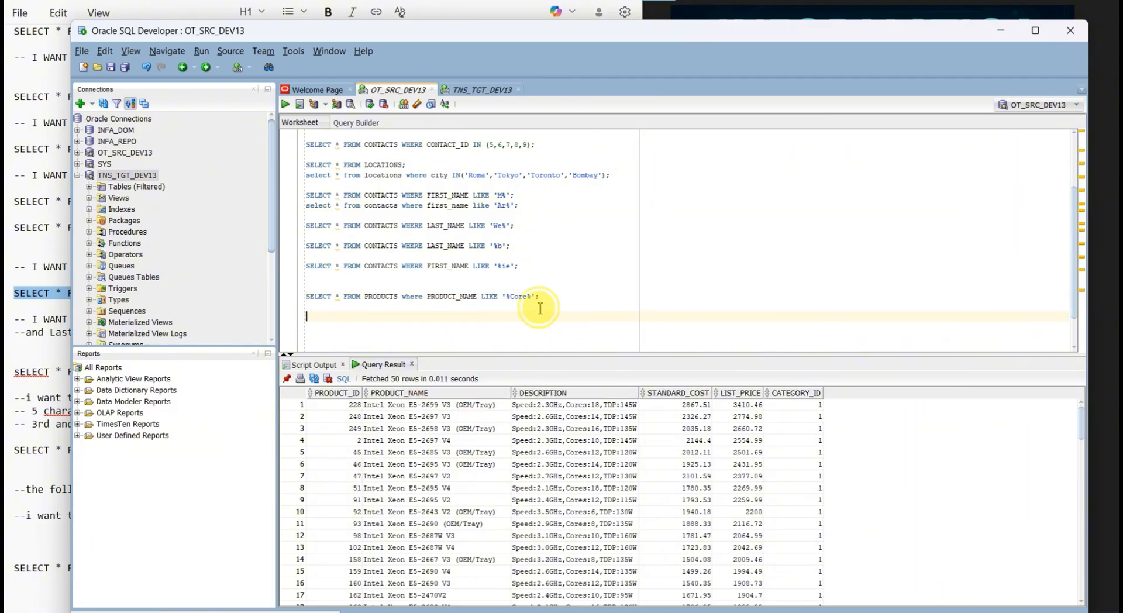
{"action": "left_click", "coordinate": [534, 306]}
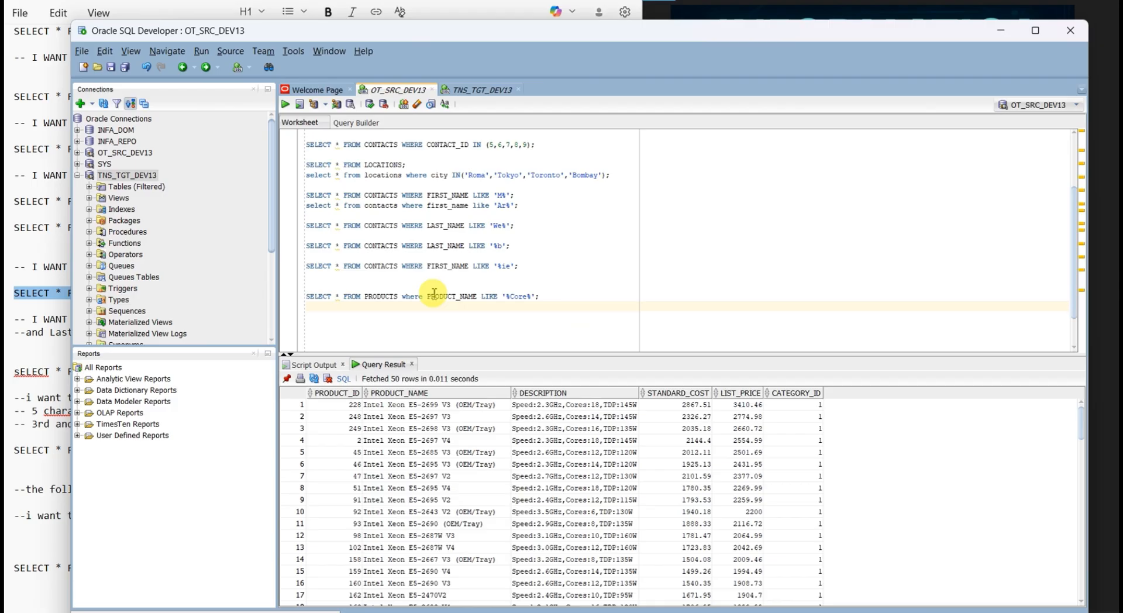
Move the where clause of the product query onto its own line and run only the SELECT * FROM PRODUCTS line
{"action": "left_click", "coordinate": [402, 297]}
{"action": "key", "text": "Return"}
{"action": "left_click_drag", "start_coordinate": [400, 296], "coordinate": [301, 298]}
{"action": "left_click", "coordinate": [286, 105]}
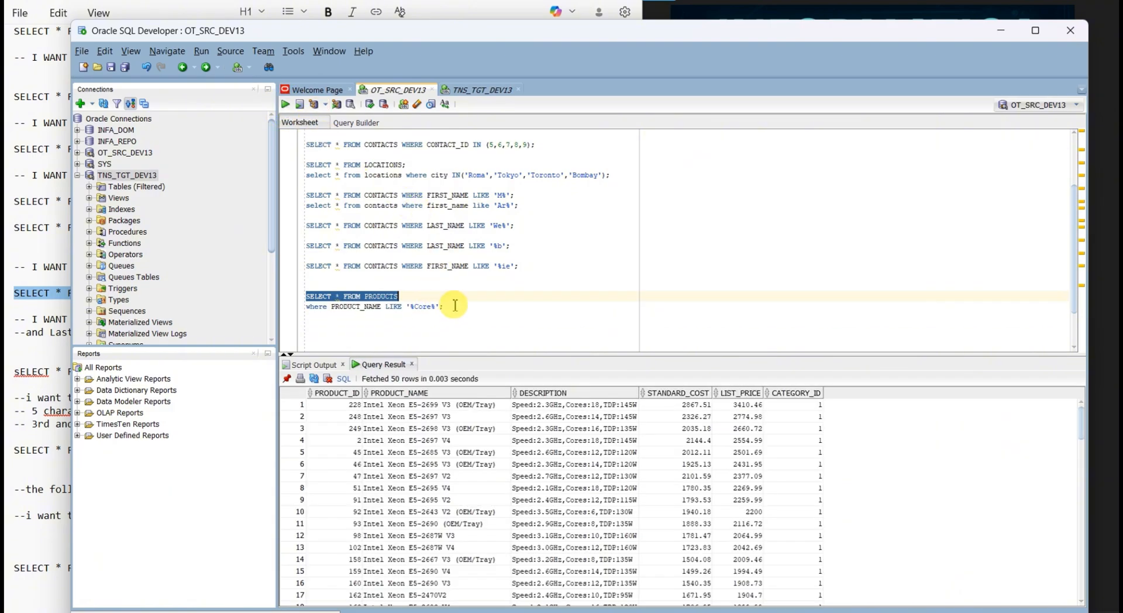
Run the complete product query with the '%Core%' filter and check the product names in the result
{"action": "left_click_drag", "start_coordinate": [444, 307], "coordinate": [301, 295]}
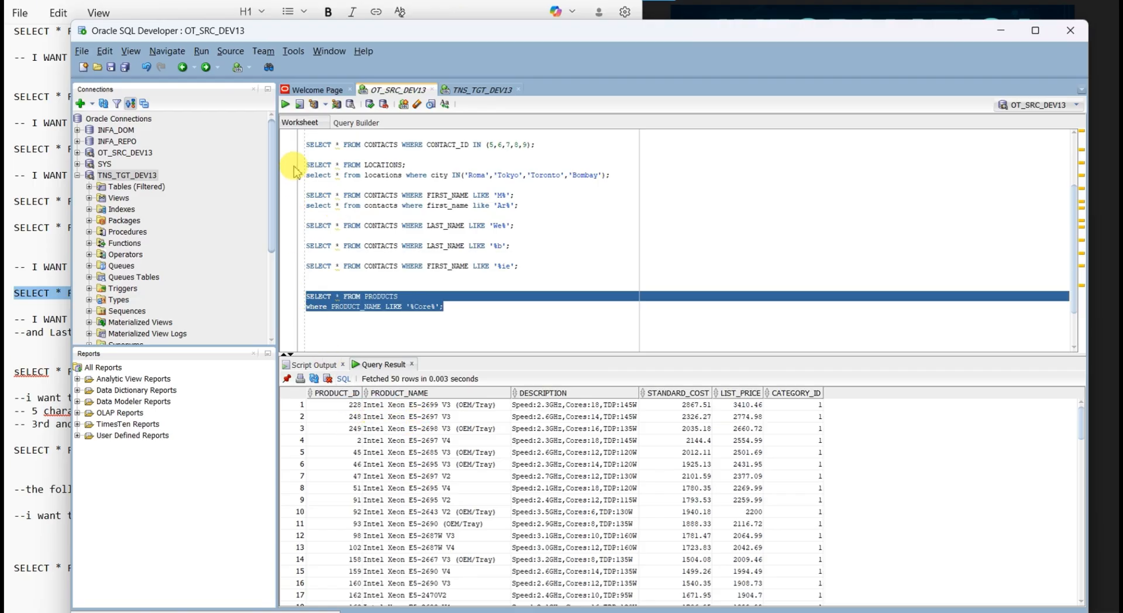
{"action": "left_click", "coordinate": [289, 103]}
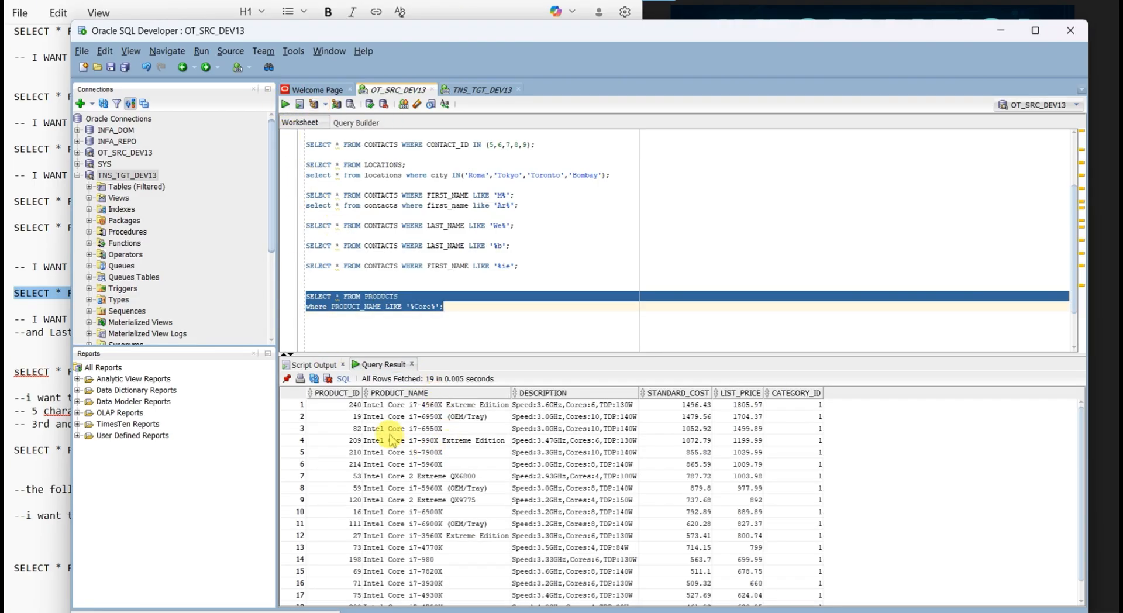
{"action": "left_click", "coordinate": [397, 432]}
{"action": "left_click", "coordinate": [436, 317]}
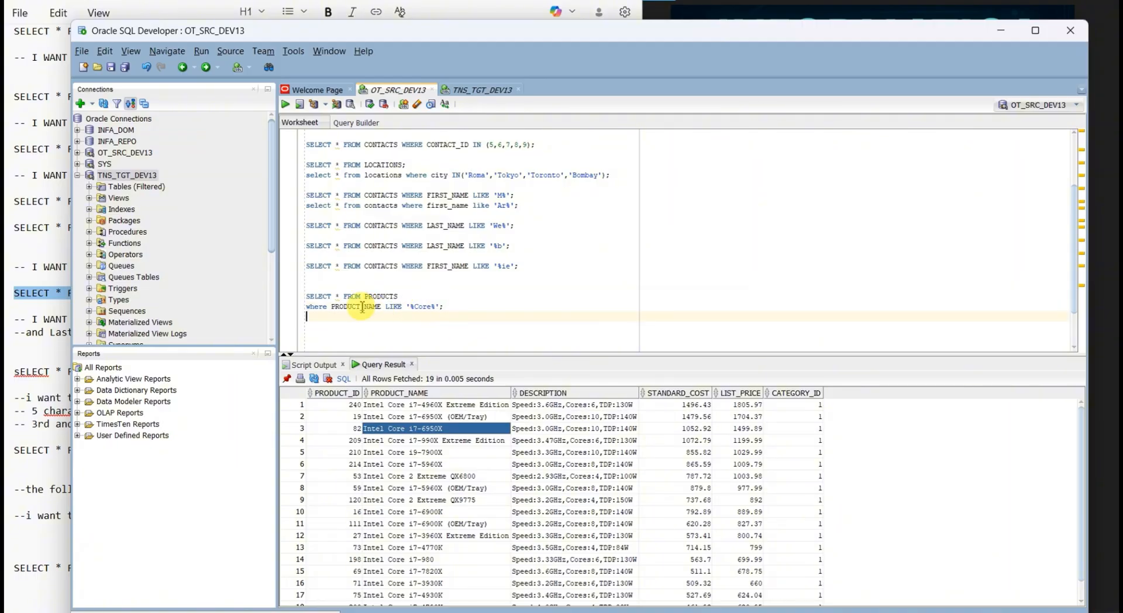
Remove both percent wildcards so the product name pattern is 'Core', and run the query
{"action": "left_click", "coordinate": [416, 306]}
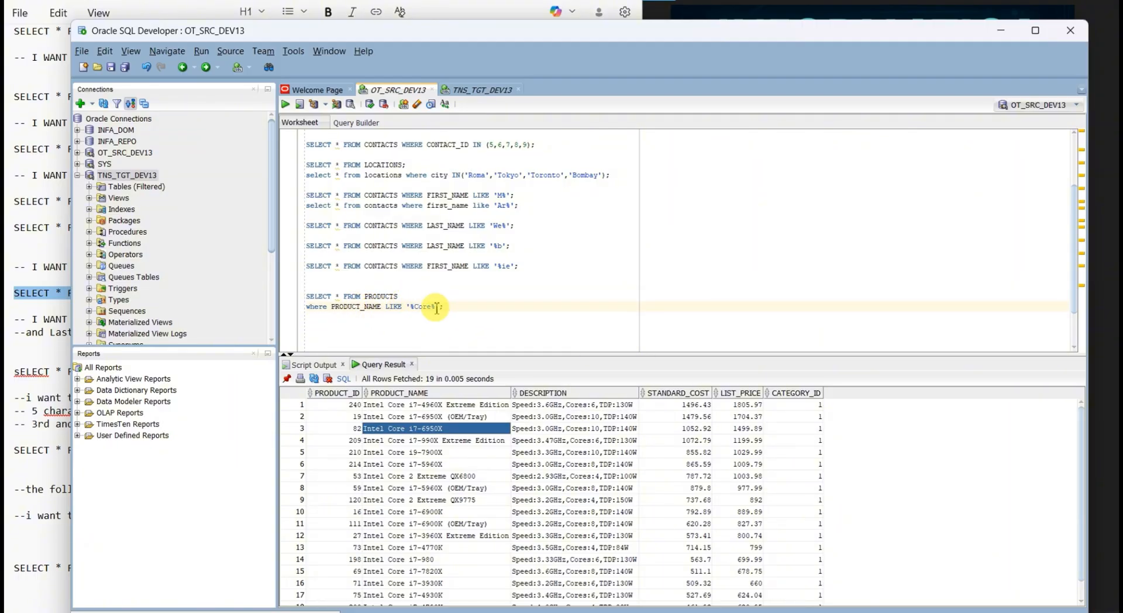
{"action": "left_click_drag", "start_coordinate": [436, 307], "coordinate": [411, 306]}
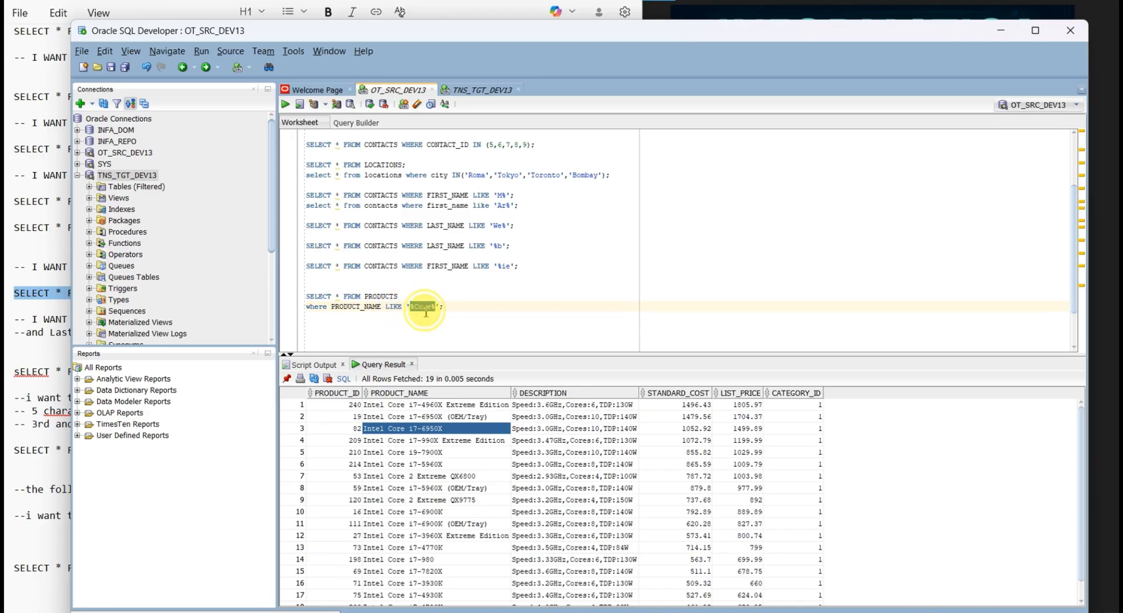
{"action": "left_click", "coordinate": [426, 310]}
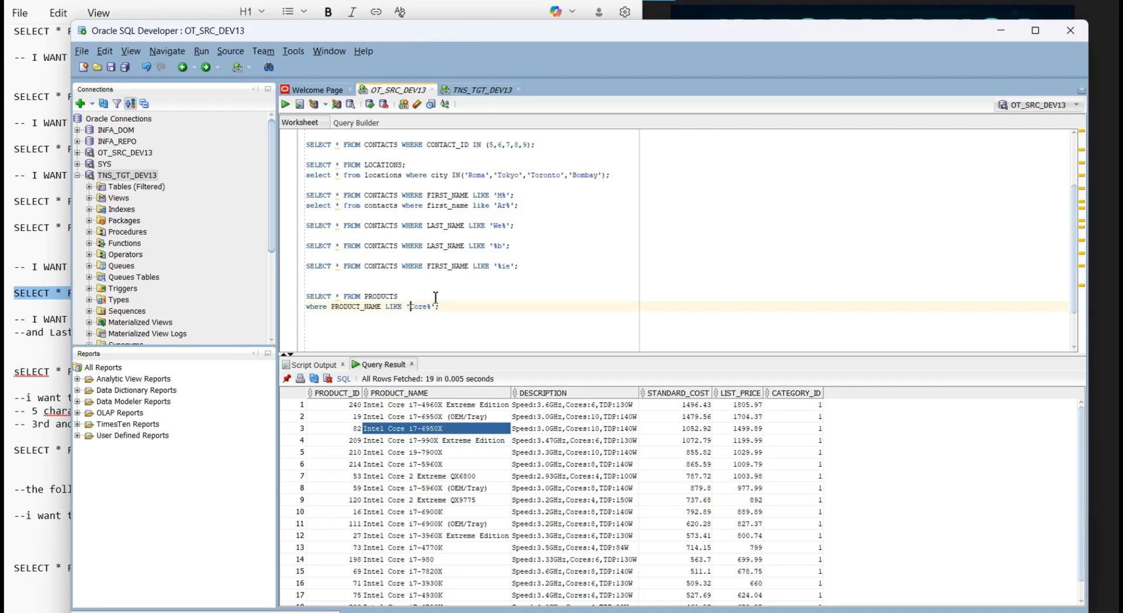
{"action": "key", "text": "Right"}
{"action": "key", "text": "Right"}
{"action": "key", "text": "Right"}
{"action": "key", "text": "Right"}
{"action": "key", "text": "Right"}
{"action": "left_click", "coordinate": [450, 304]}
{"action": "left_click_drag", "start_coordinate": [439, 304], "coordinate": [293, 297]}
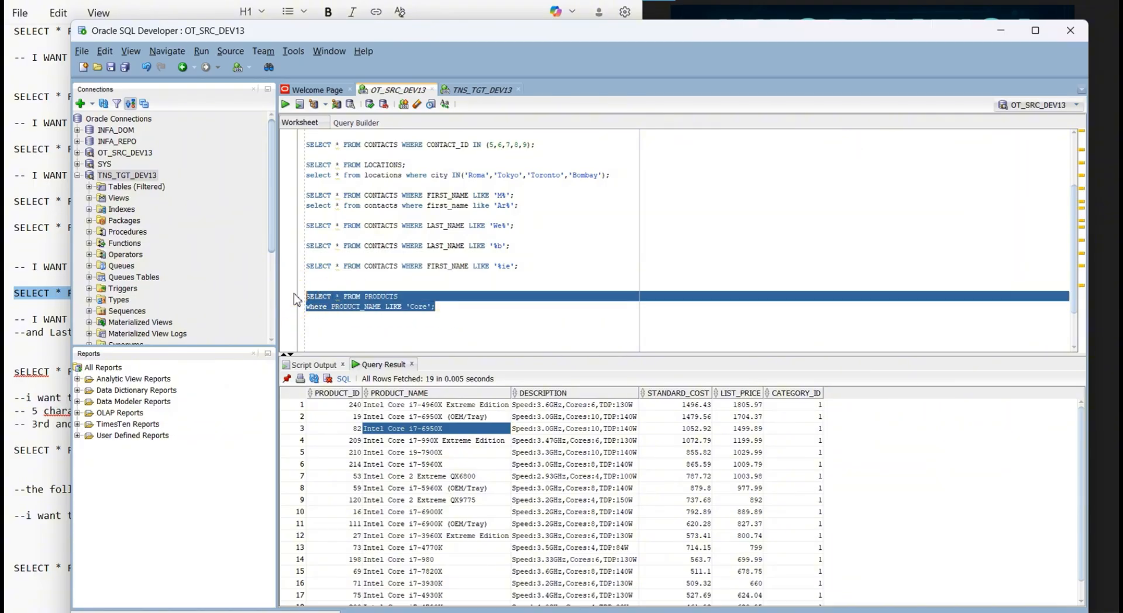
{"action": "key", "text": "ctrl+Return"}
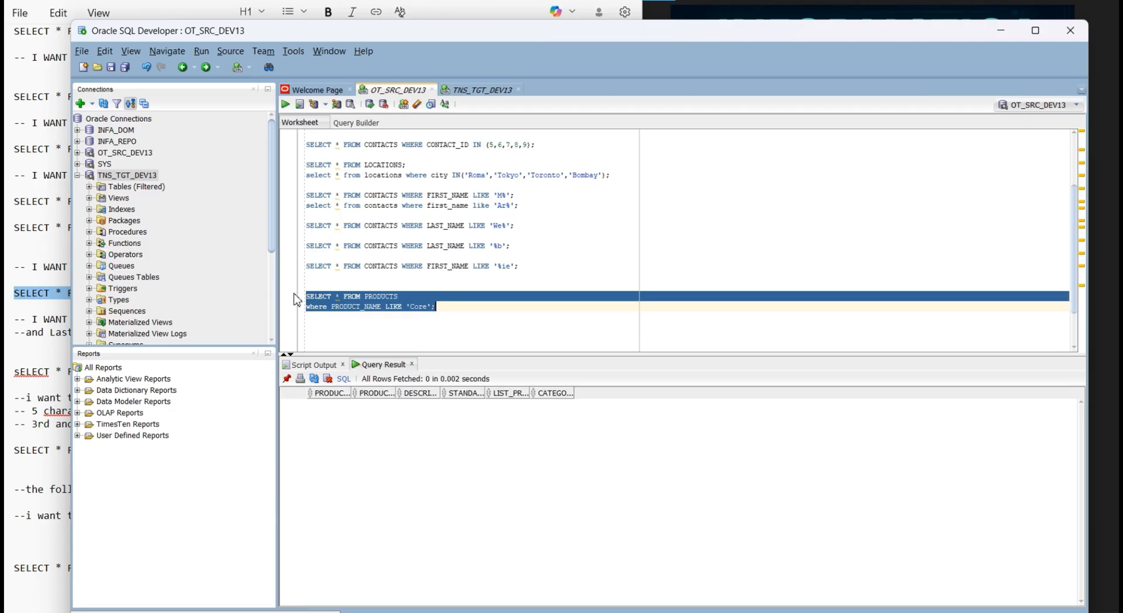
Undo the wildcard removal in the product query and run it again with '%Core%'
{"action": "left_click", "coordinate": [399, 331]}
{"action": "key", "text": "ctrl+z"}
{"action": "key", "text": "ctrl+z"}
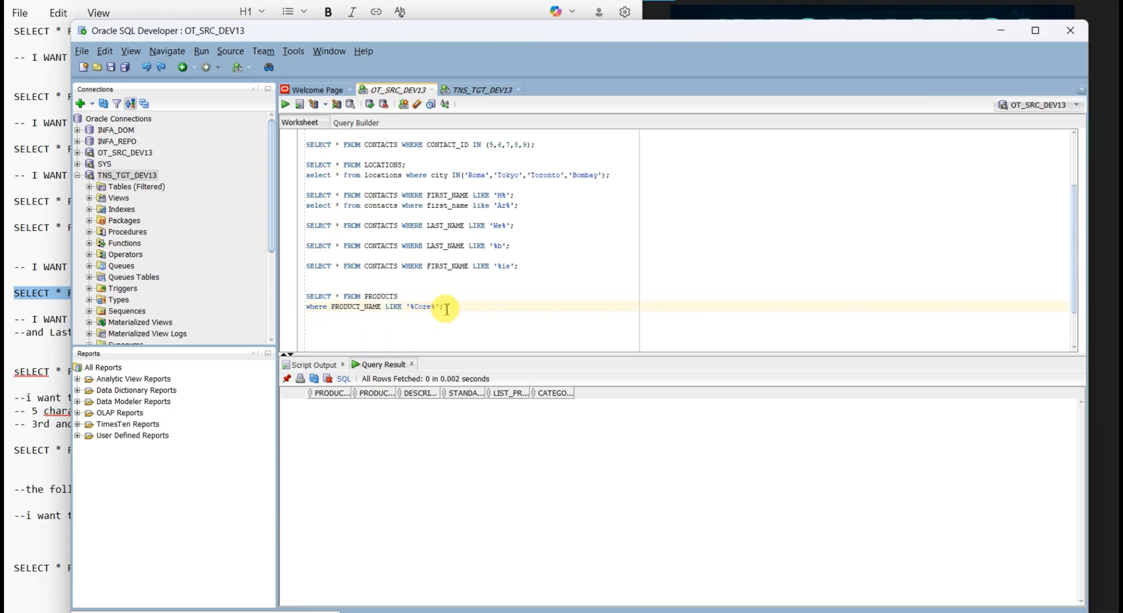
{"action": "left_click_drag", "start_coordinate": [451, 305], "coordinate": [308, 291]}
{"action": "key", "text": "ctrl+Return"}
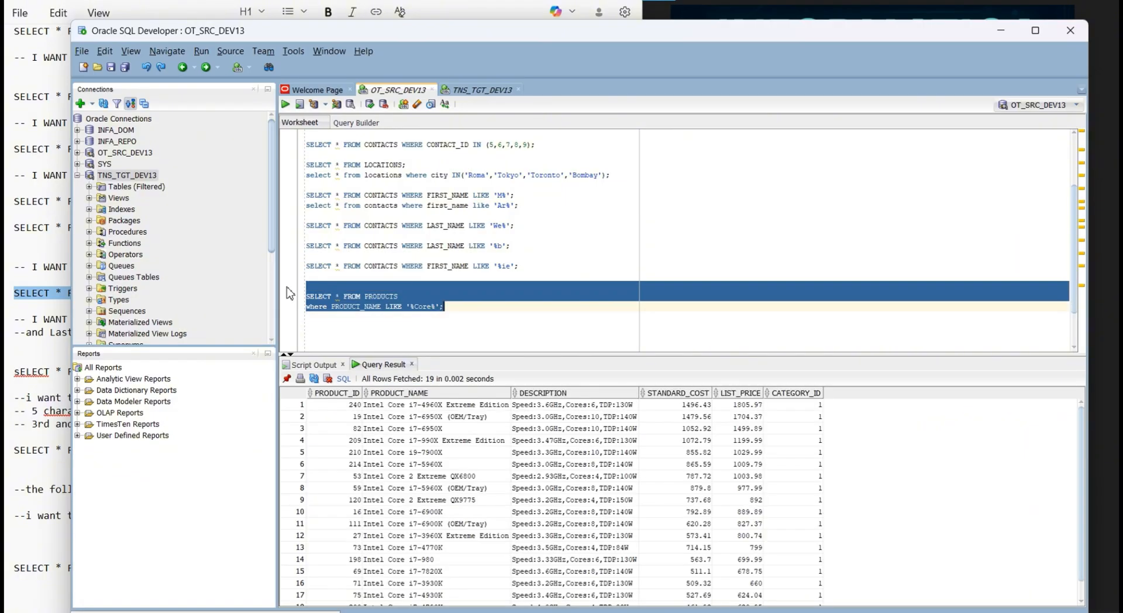
Switch to the notes and copy the query sELECT * FROM CONTACTS WHERE FIRST_NAME LIKE 'Je_i';
{"action": "key", "text": "alt+Tab"}
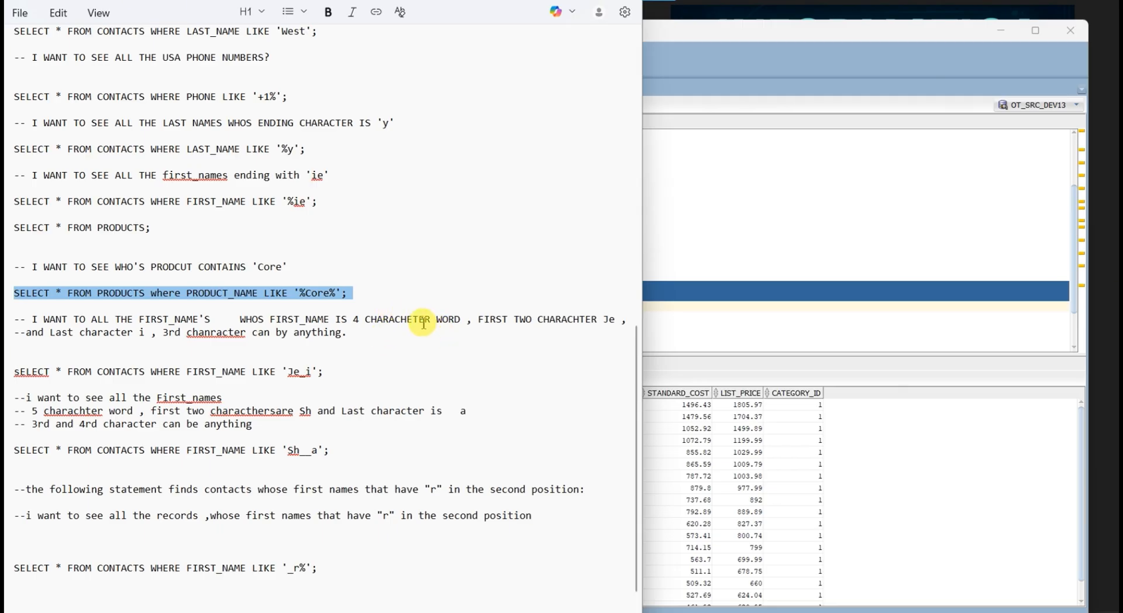
{"action": "scroll", "coordinate": [415, 331], "scroll_direction": "down", "scroll_amount": 1}
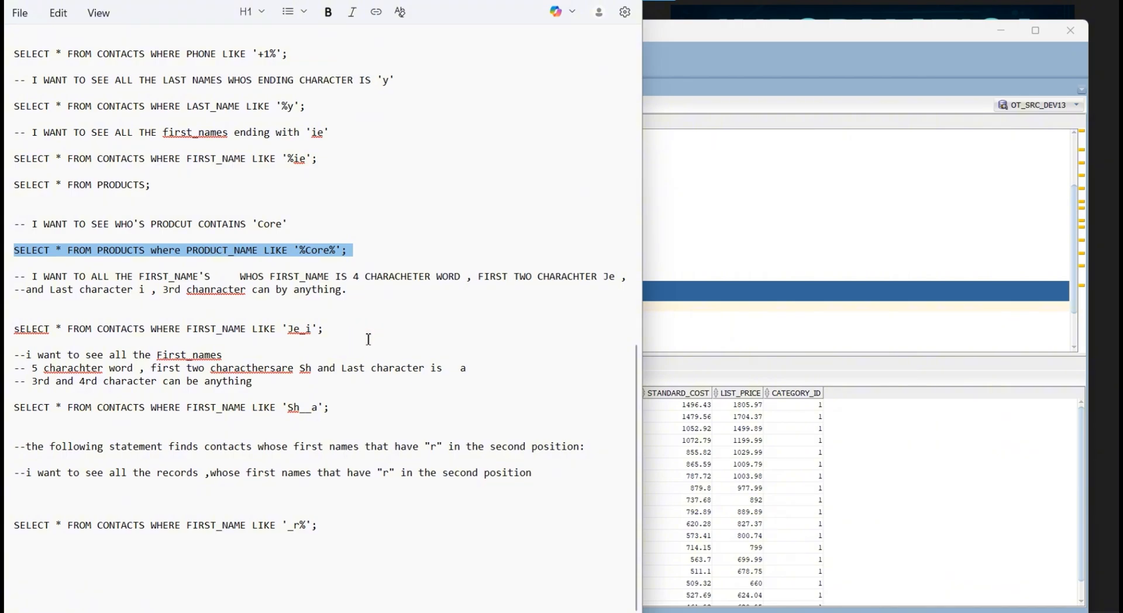
{"action": "triple_click", "coordinate": [331, 328]}
{"action": "key", "text": "ctrl+c"}
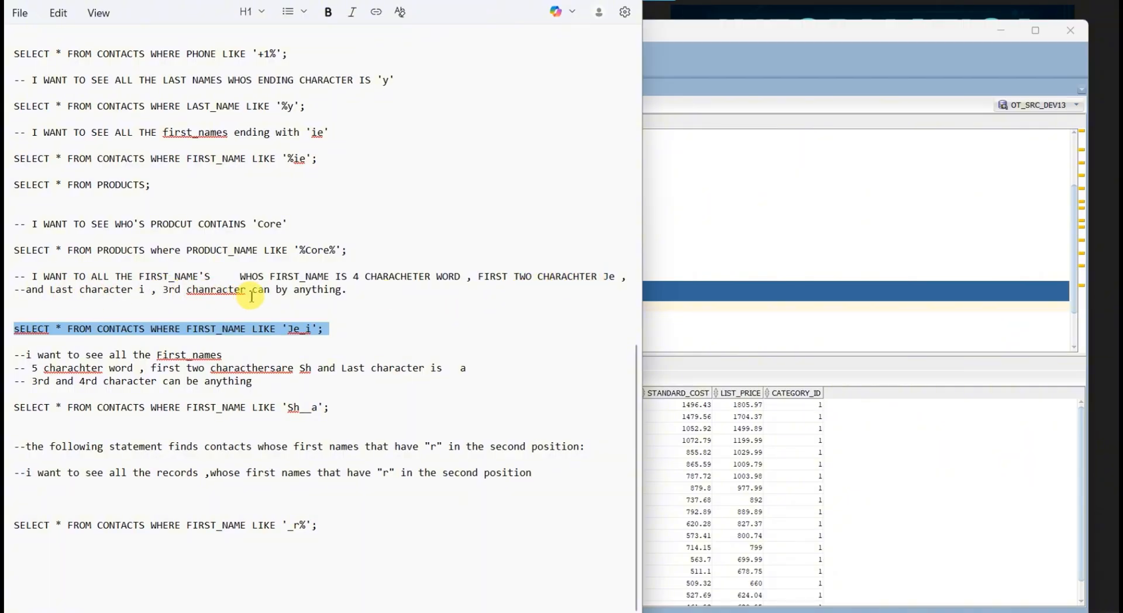
Return to SQL Developer and paste the copied 'Je_i' first-name query below the product query
{"action": "left_click", "coordinate": [635, 316]}
{"action": "left_click", "coordinate": [664, 322]}
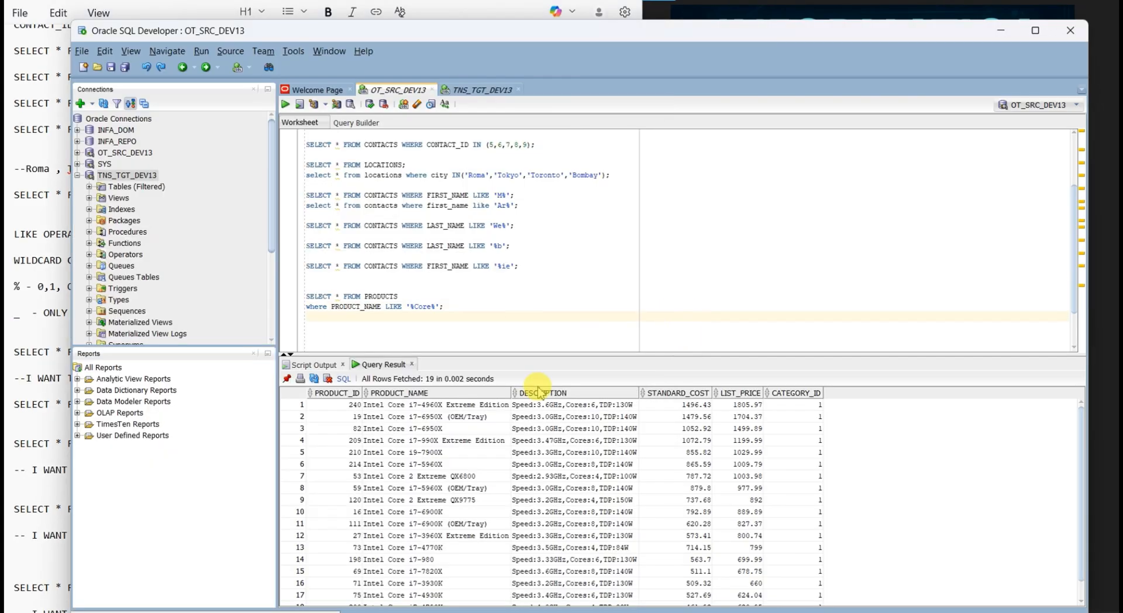
{"action": "key", "text": "Up"}
{"action": "key", "text": "Up"}
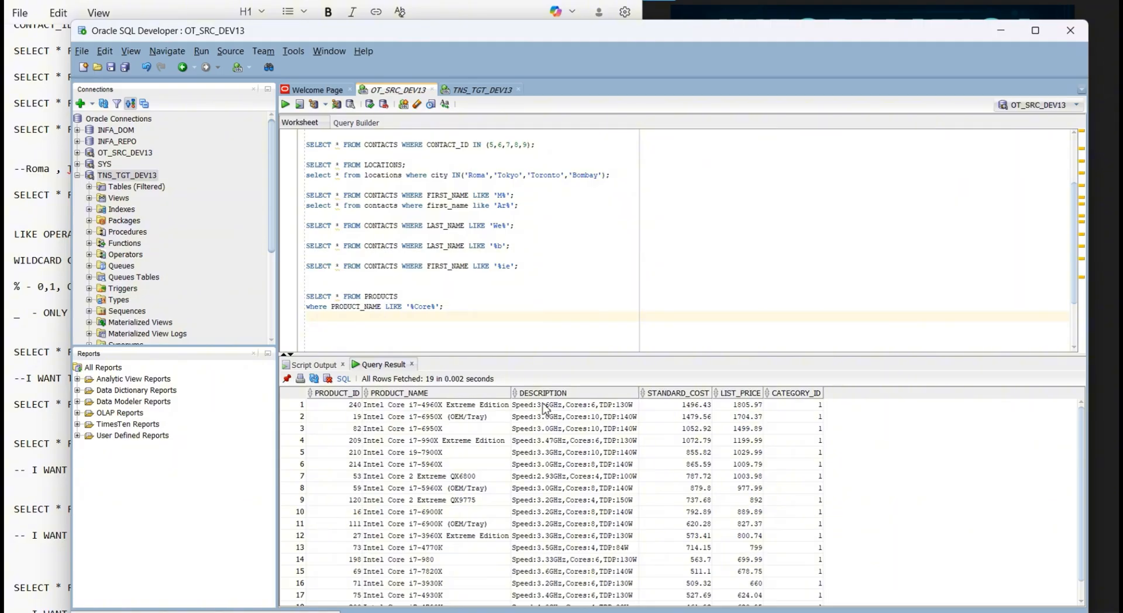
{"action": "key", "text": "Return"}
{"action": "key", "text": "ctrl+v"}
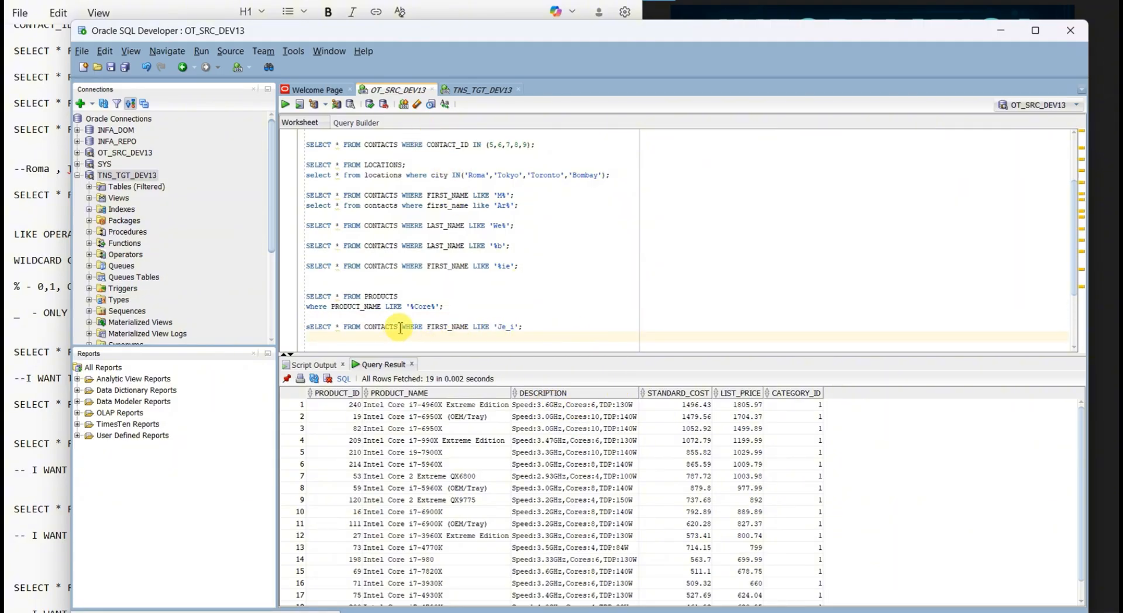
Run only the SELECT * FROM CONTACTS part of the 'Je_i' query and inspect the first name in the fifth row
{"action": "left_click_drag", "start_coordinate": [400, 328], "coordinate": [296, 324]}
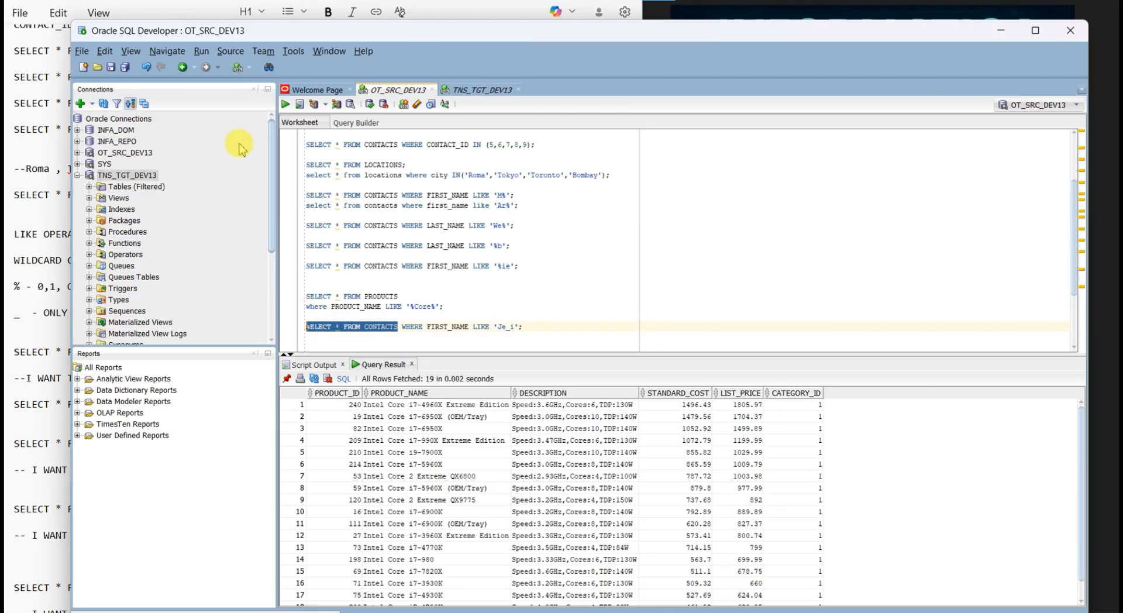
{"action": "left_click", "coordinate": [285, 105]}
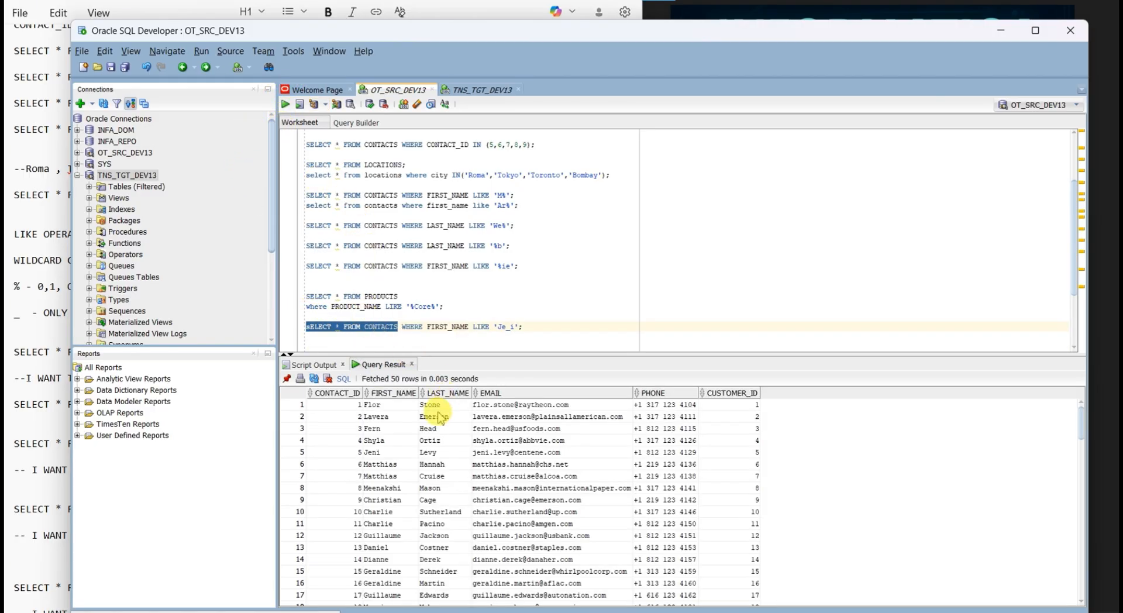
{"action": "left_click", "coordinate": [385, 453]}
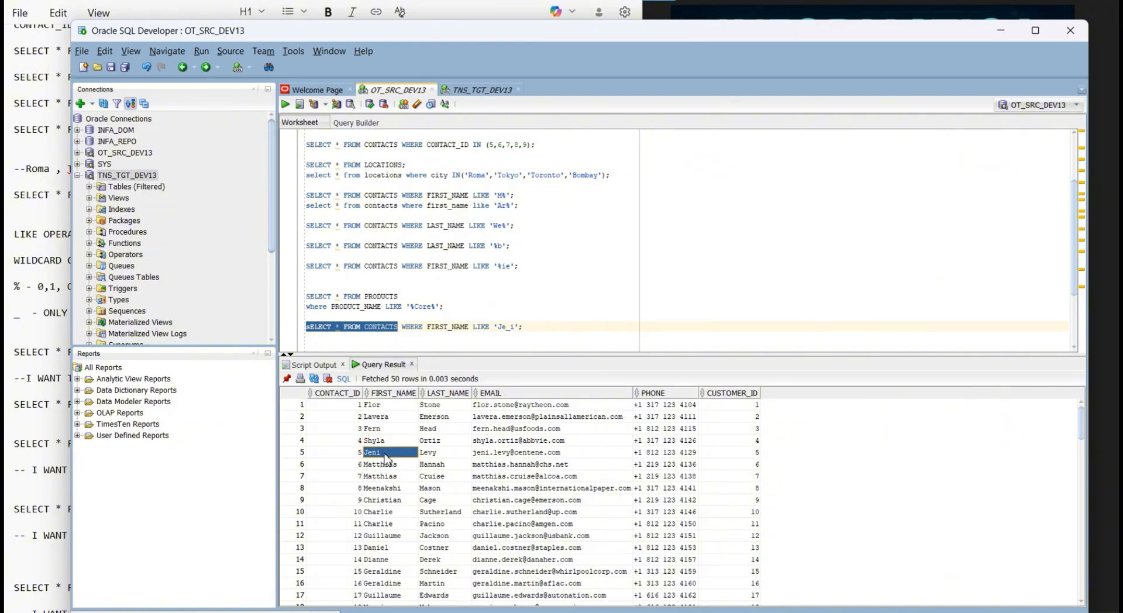
Run the complete query that filters CONTACTS on FIRST_NAME LIKE 'Je_i'
{"action": "left_click", "coordinate": [495, 338]}
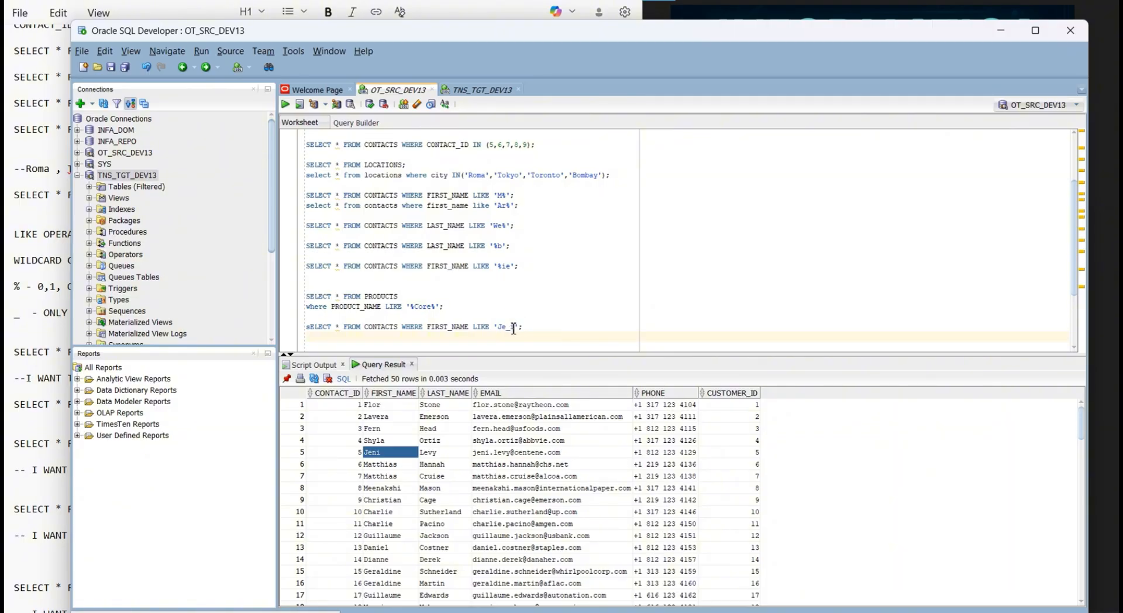
{"action": "left_click", "coordinate": [537, 326]}
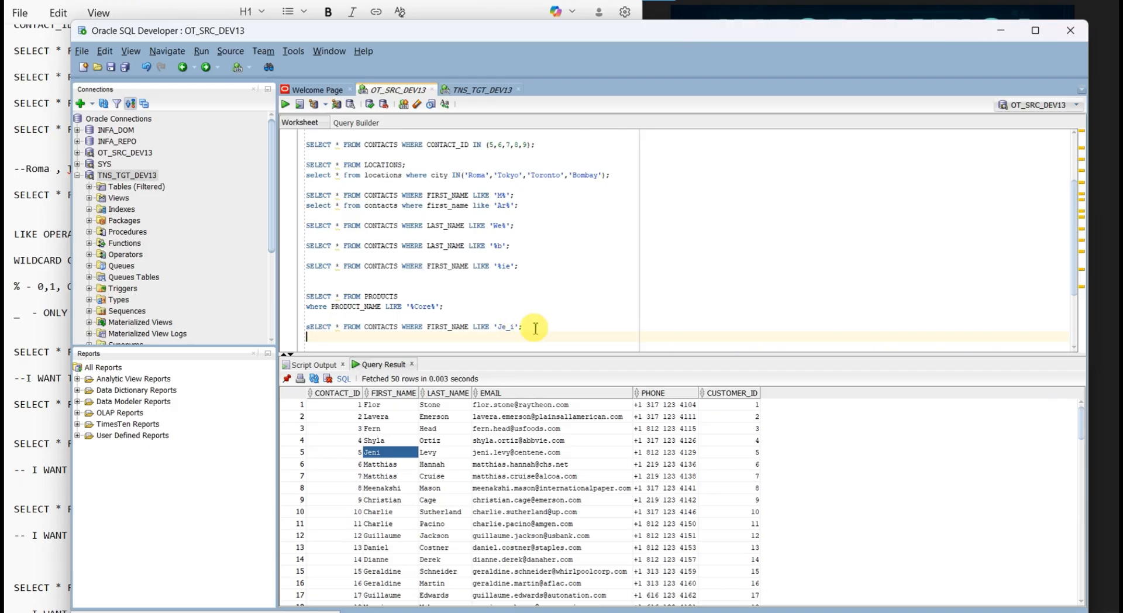
{"action": "left_click", "coordinate": [514, 327]}
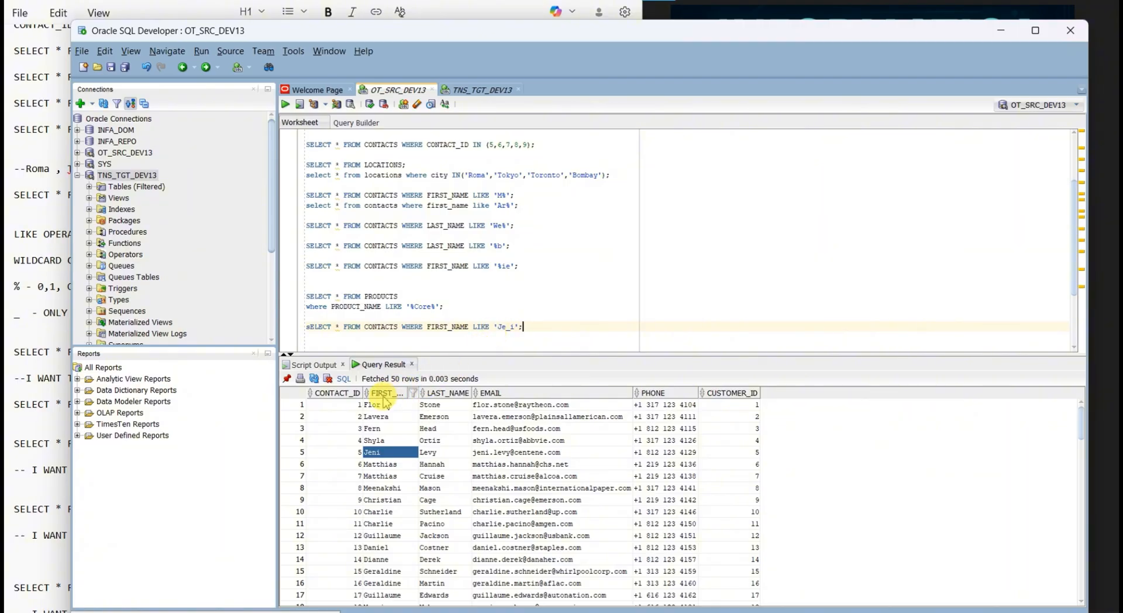
{"action": "left_click", "coordinate": [531, 332]}
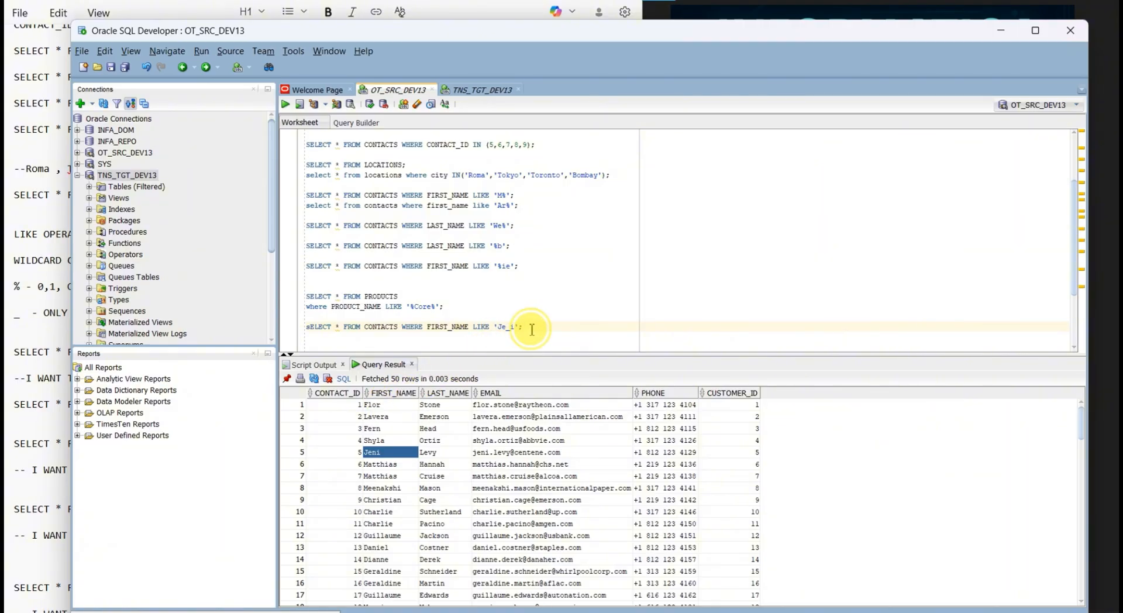
{"action": "triple_click", "coordinate": [531, 329]}
{"action": "left_click", "coordinate": [285, 105]}
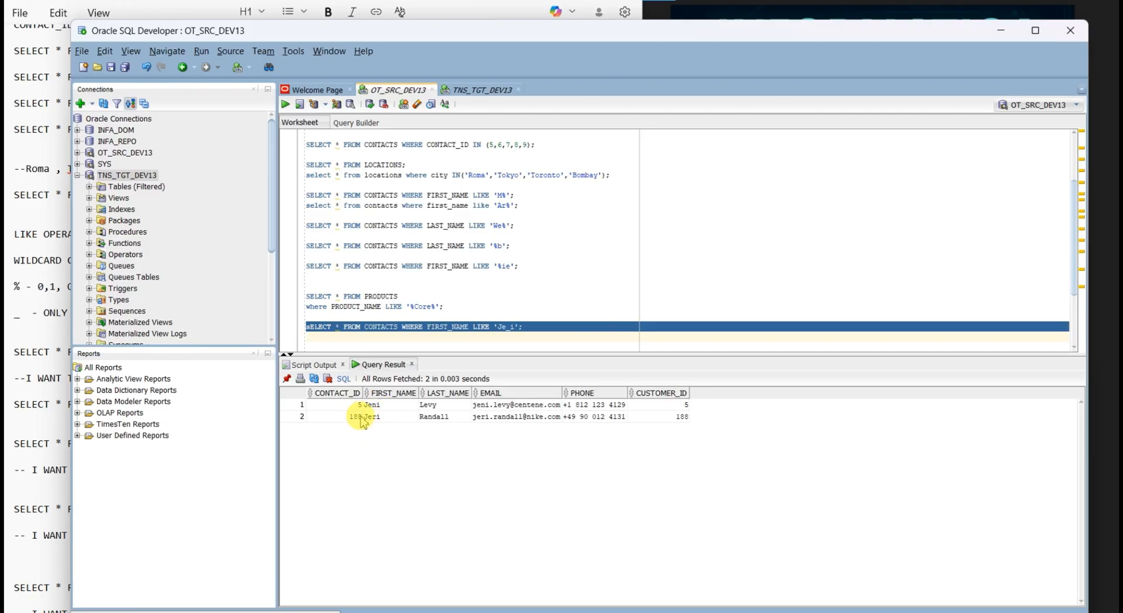
List all contacts again by running only the SELECT * FROM CONTACTS part of the 'Je_i' query
{"action": "left_click", "coordinate": [505, 338]}
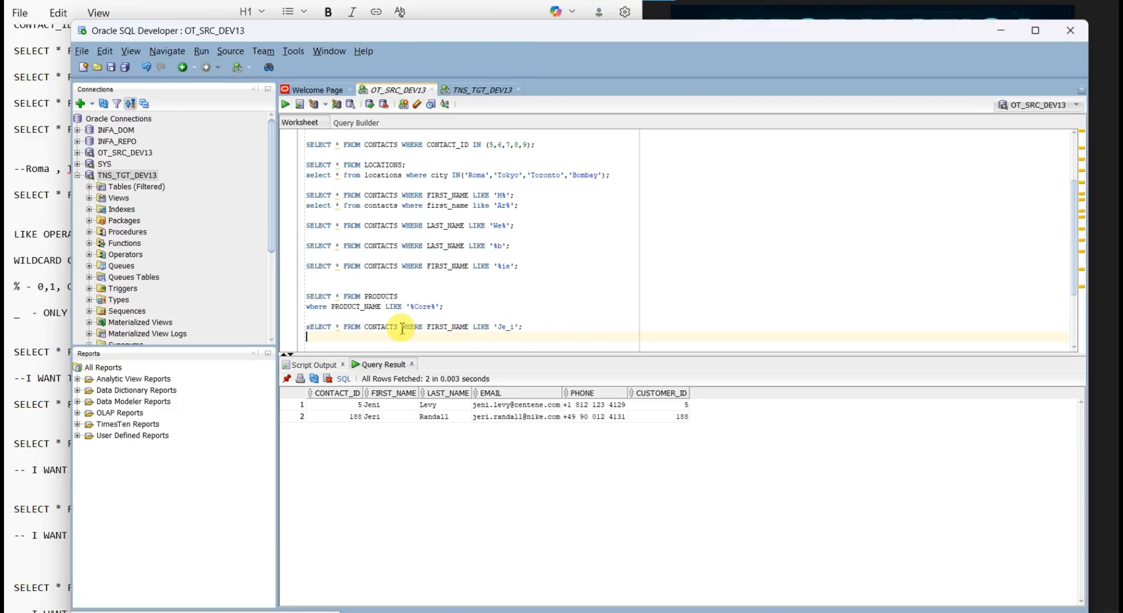
{"action": "left_click_drag", "start_coordinate": [399, 327], "coordinate": [305, 327]}
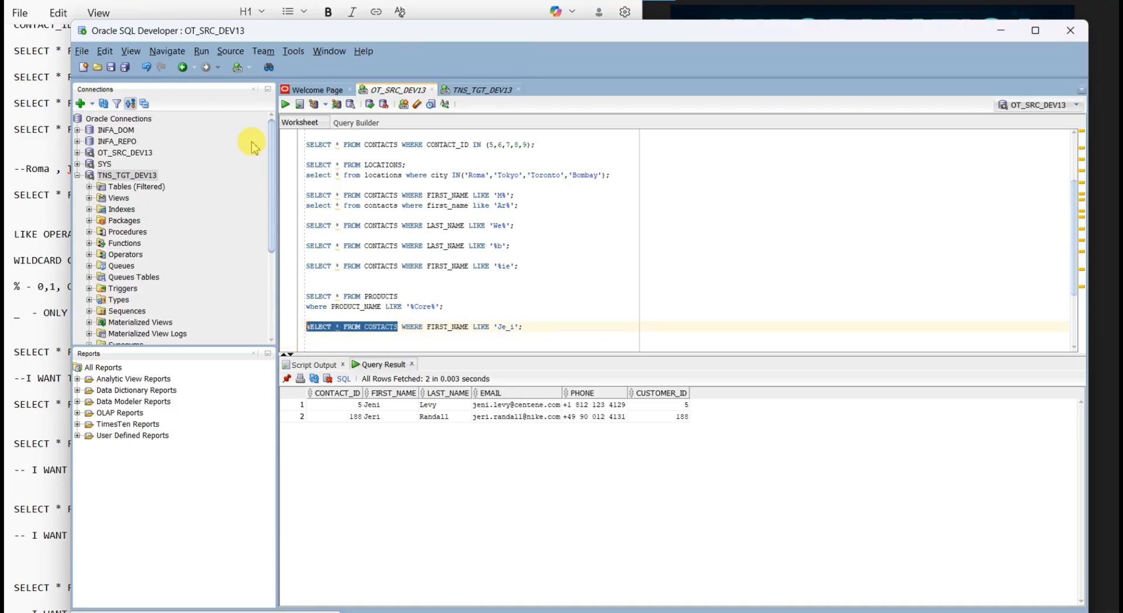
{"action": "left_click", "coordinate": [285, 105]}
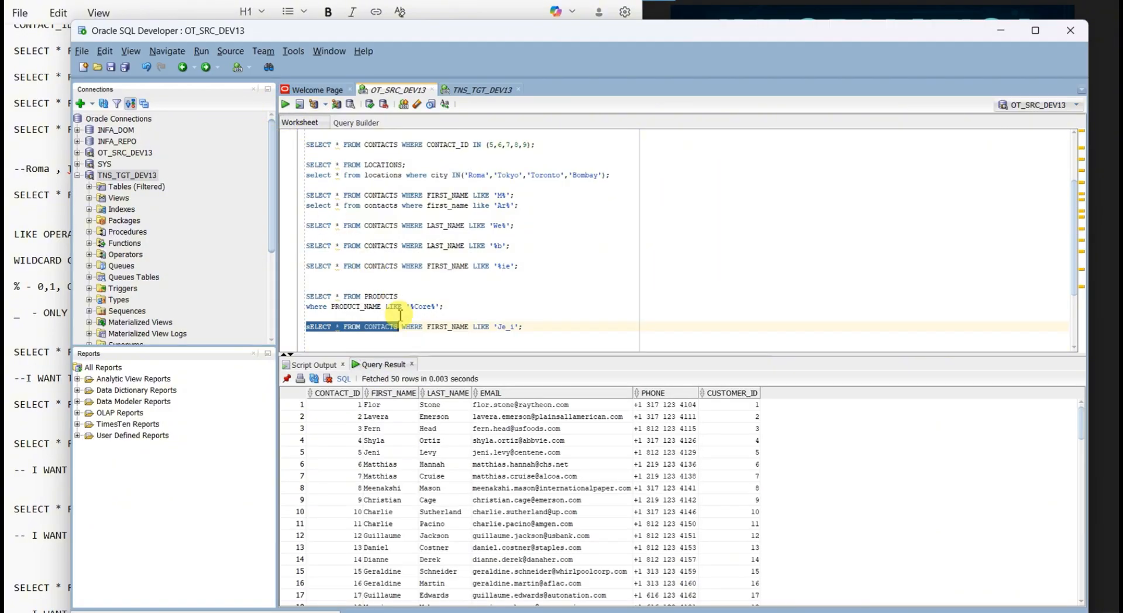
Change the first-name pattern from 'Je_i' to 'Fl_r' and run the complete query
{"action": "left_click", "coordinate": [541, 326]}
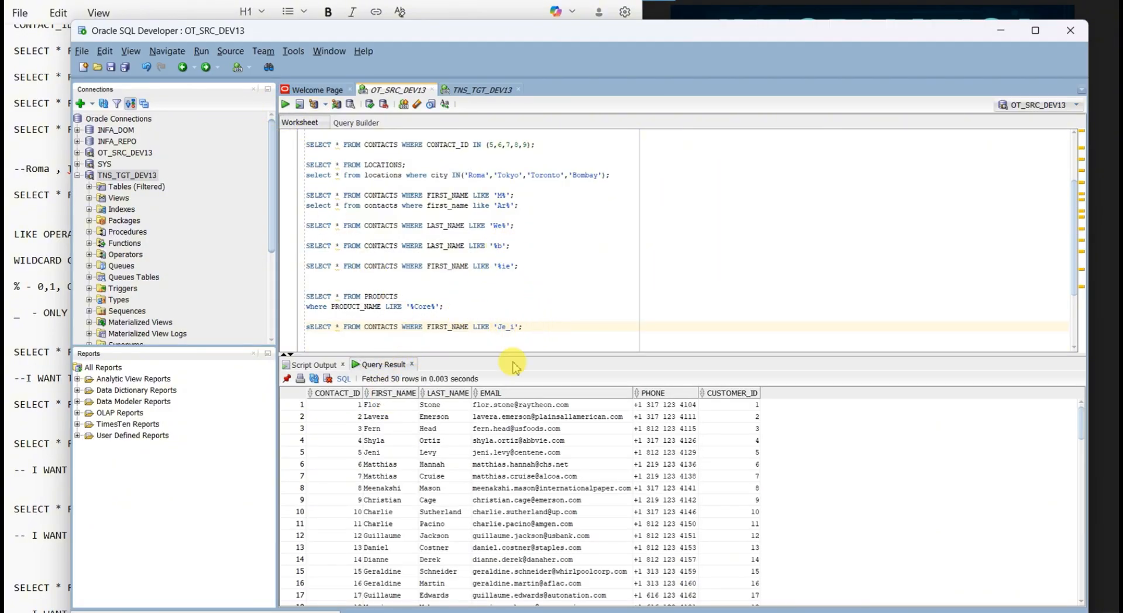
{"action": "key", "text": "BackSpace"}
{"action": "key", "text": "BackSpace"}
{"action": "type", "text": "l_r"}
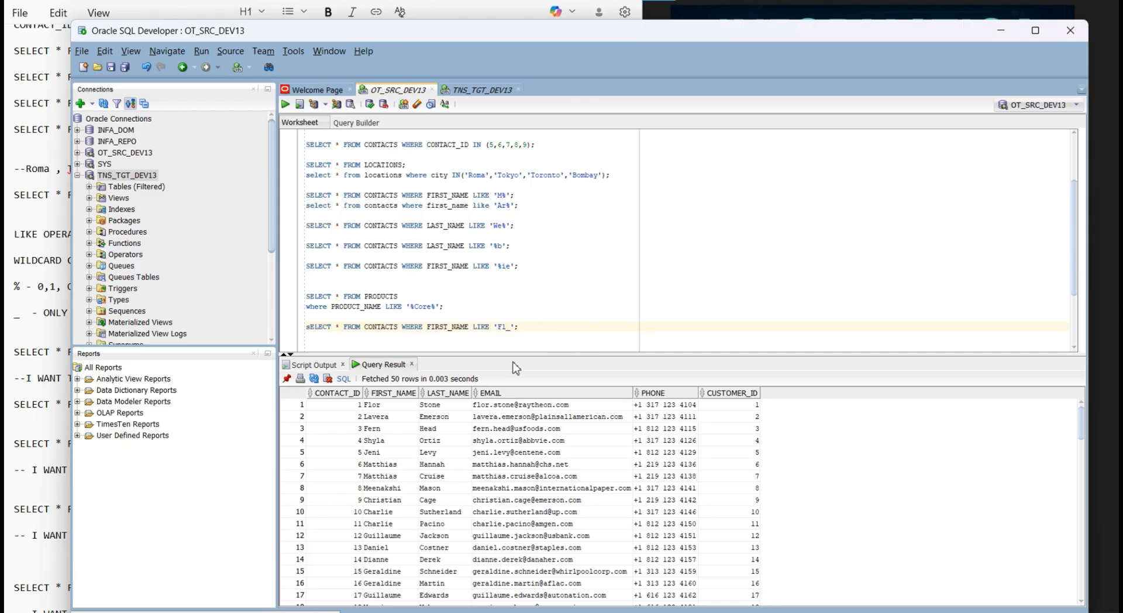
{"action": "double_click", "coordinate": [534, 326]}
{"action": "triple_click", "coordinate": [534, 327]}
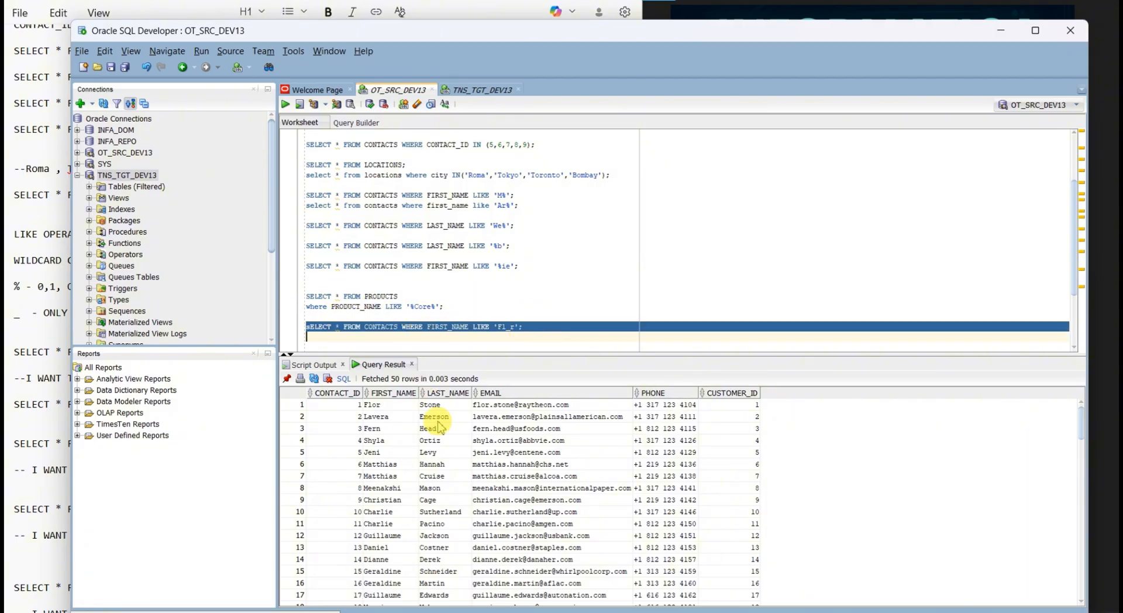
{"action": "key", "text": "ctrl+Return"}
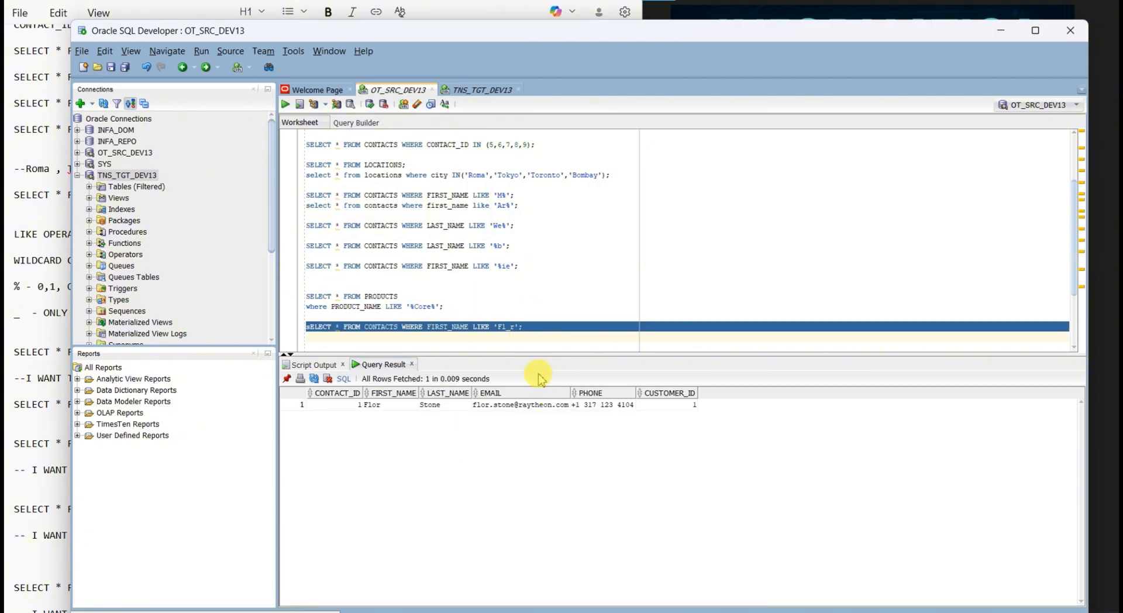
Switch to the notes and copy the query SELECT * FROM CONTACTS WHERE FIRST_NAME LIKE '_r%';
{"action": "left_click", "coordinate": [505, 337]}
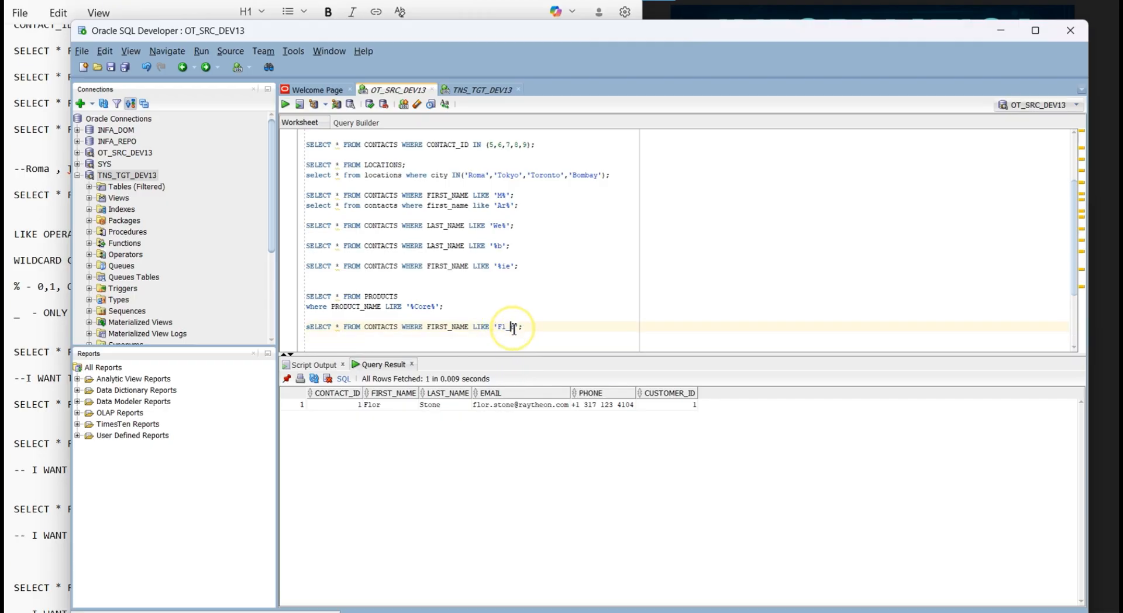
{"action": "double_click", "coordinate": [512, 329]}
{"action": "left_click", "coordinate": [535, 329]}
{"action": "key", "text": "alt+Tab"}
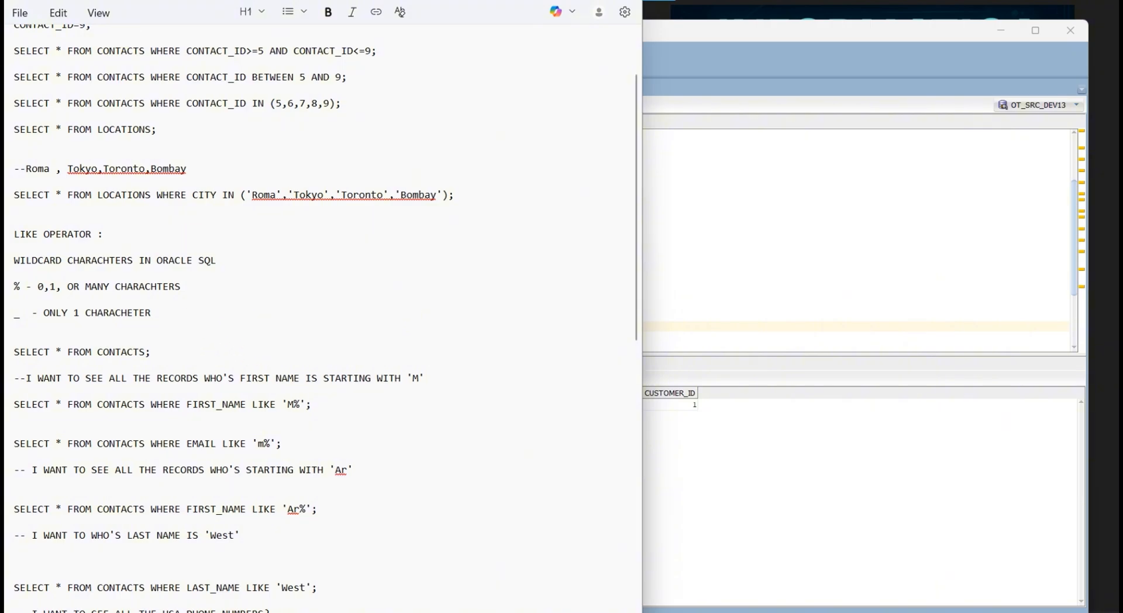
{"action": "scroll", "coordinate": [407, 304], "scroll_direction": "down", "scroll_amount": 2}
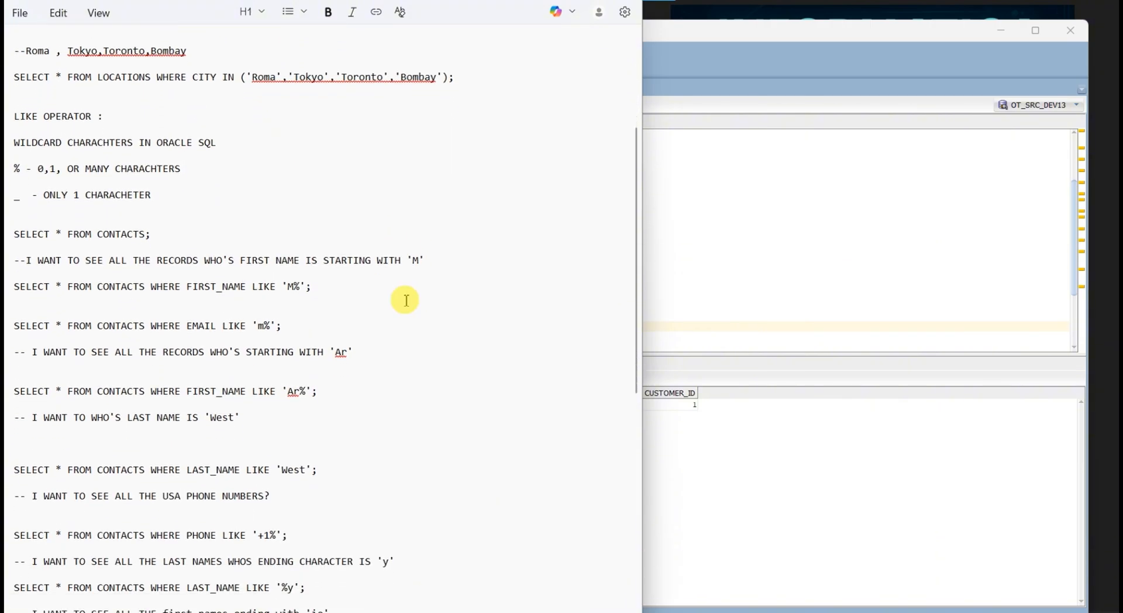
{"action": "scroll", "coordinate": [398, 299], "scroll_direction": "down", "scroll_amount": 10}
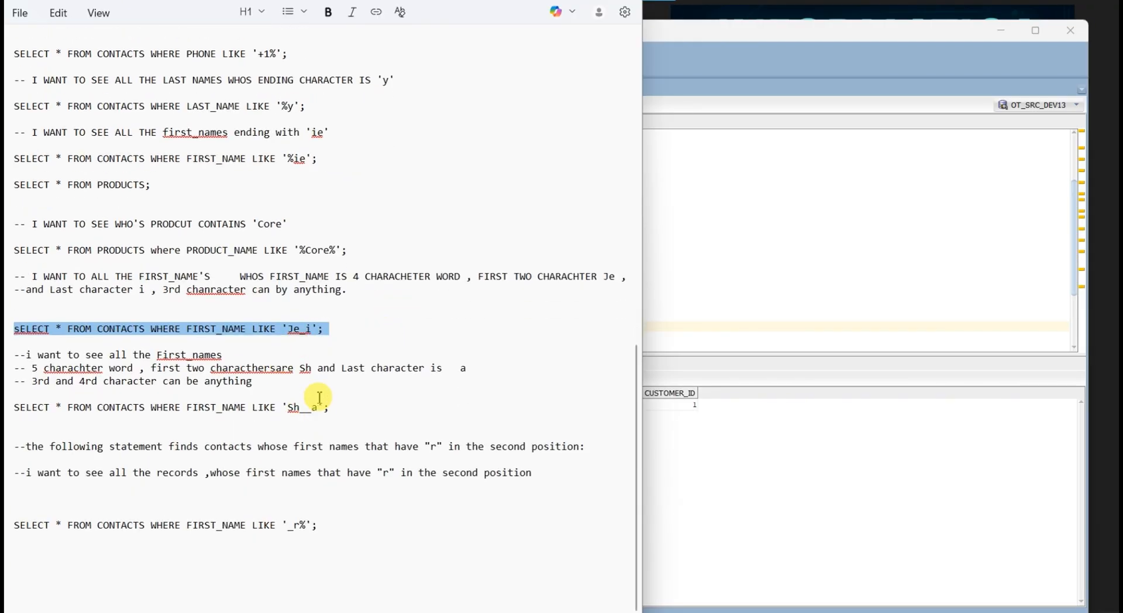
{"action": "triple_click", "coordinate": [325, 525]}
{"action": "key", "text": "ctrl+c"}
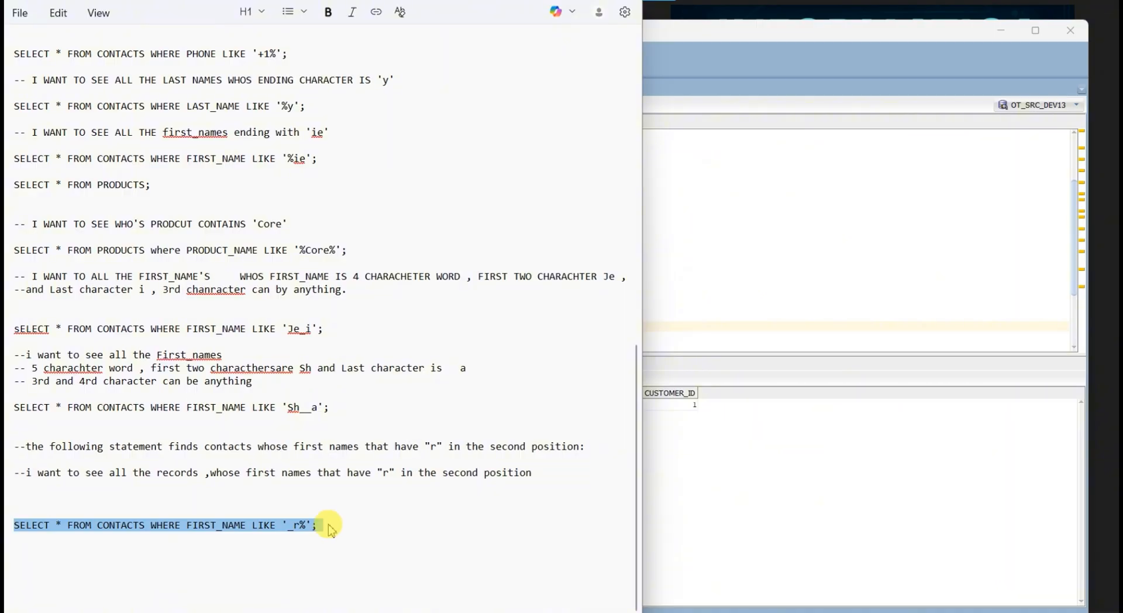
Return to SQL Developer and paste the copied '_r%' query a few blank lines below the 'Fl_r' query
{"action": "key", "text": "alt+Tab"}
{"action": "key", "text": "Return"}
{"action": "key", "text": "Return"}
{"action": "key", "text": "Return"}
{"action": "key", "text": "Return"}
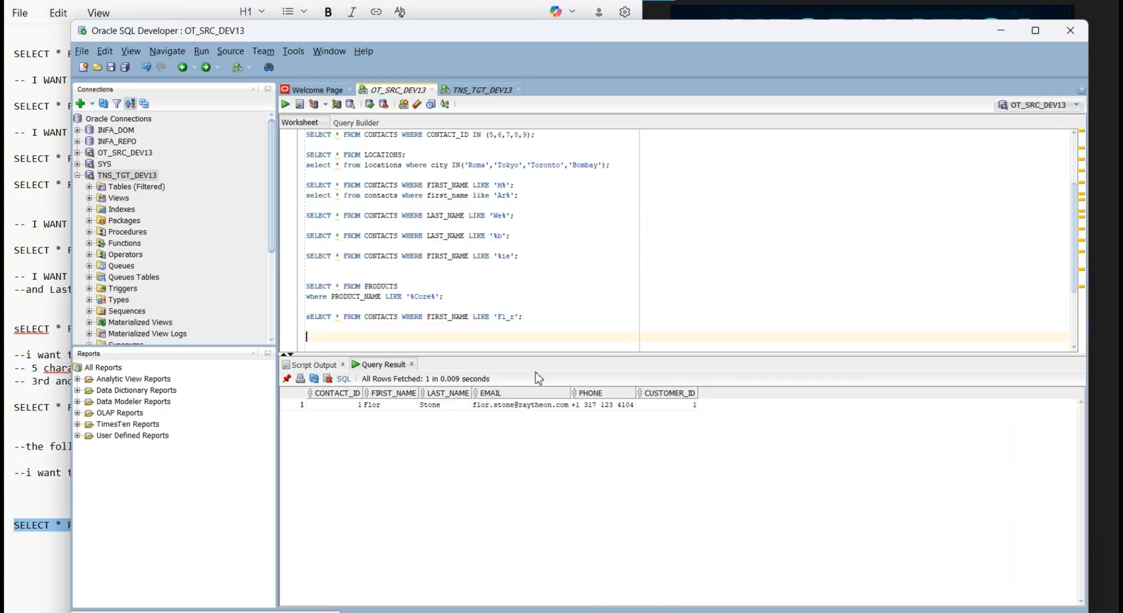
{"action": "key", "text": "ctrl+v"}
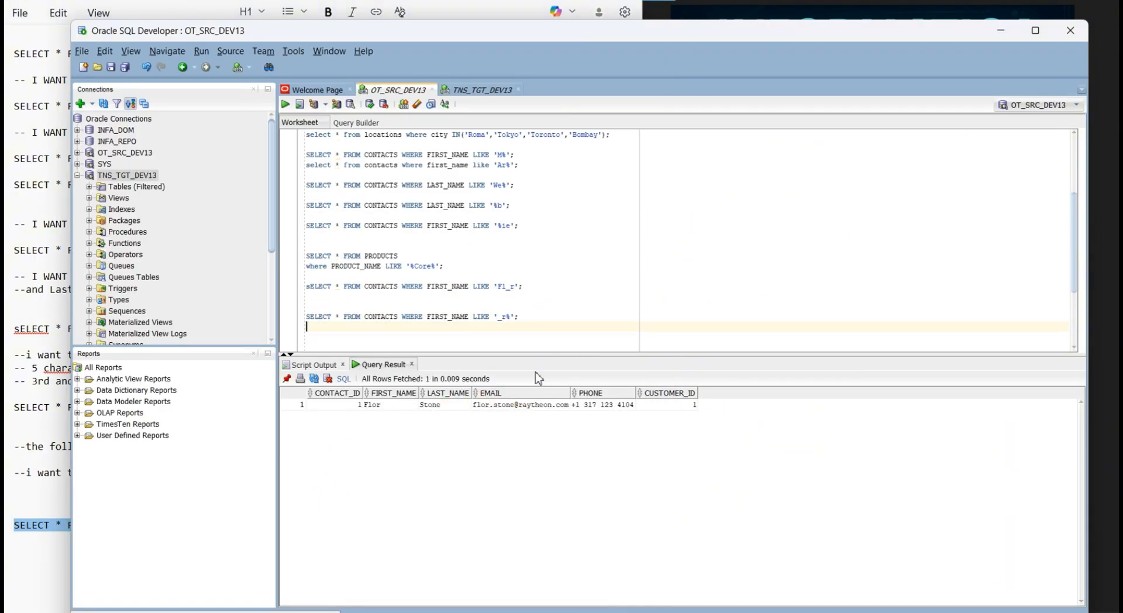
List all contacts using only the pasted query's SELECT * FROM CONTACTS part, and run the complete query with FIRST_NAME LIKE '_r%'
{"action": "left_click_drag", "start_coordinate": [398, 317], "coordinate": [306, 317]}
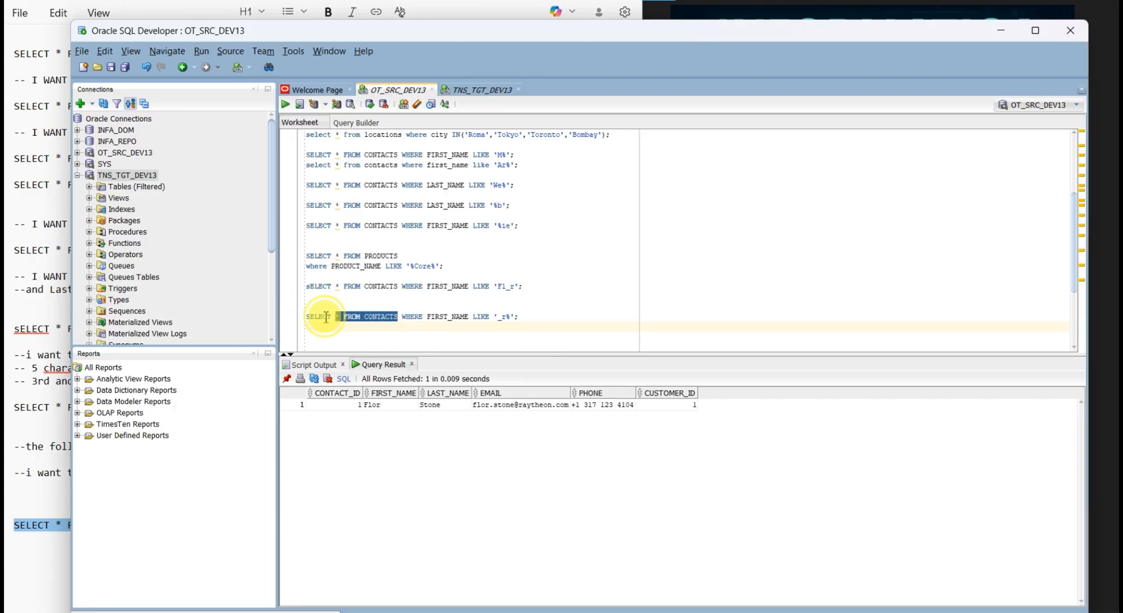
{"action": "left_click", "coordinate": [286, 105]}
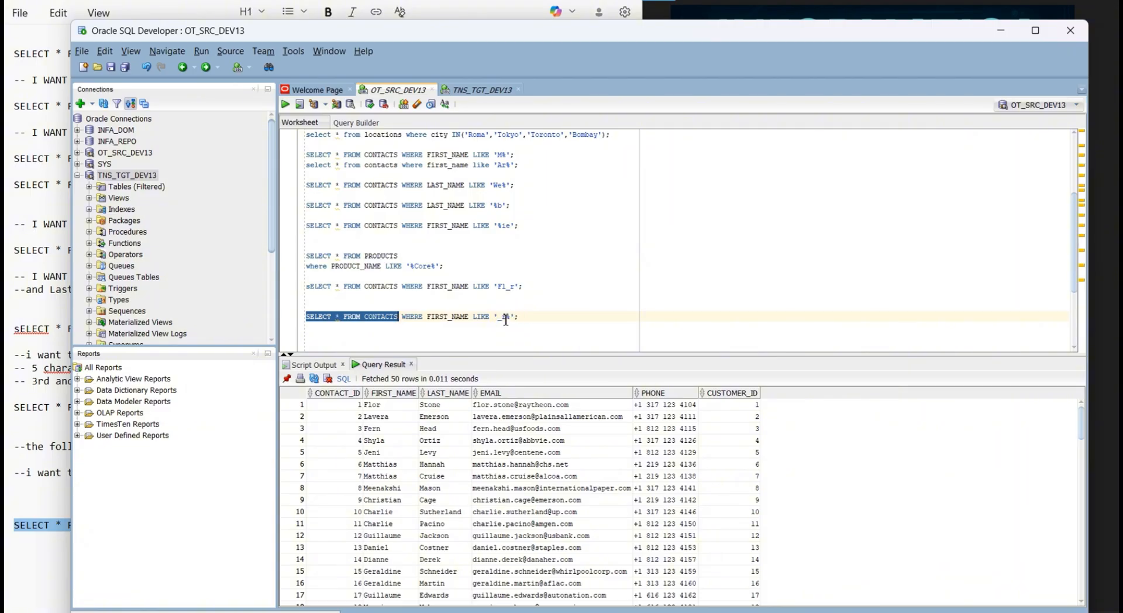
{"action": "triple_click", "coordinate": [534, 317]}
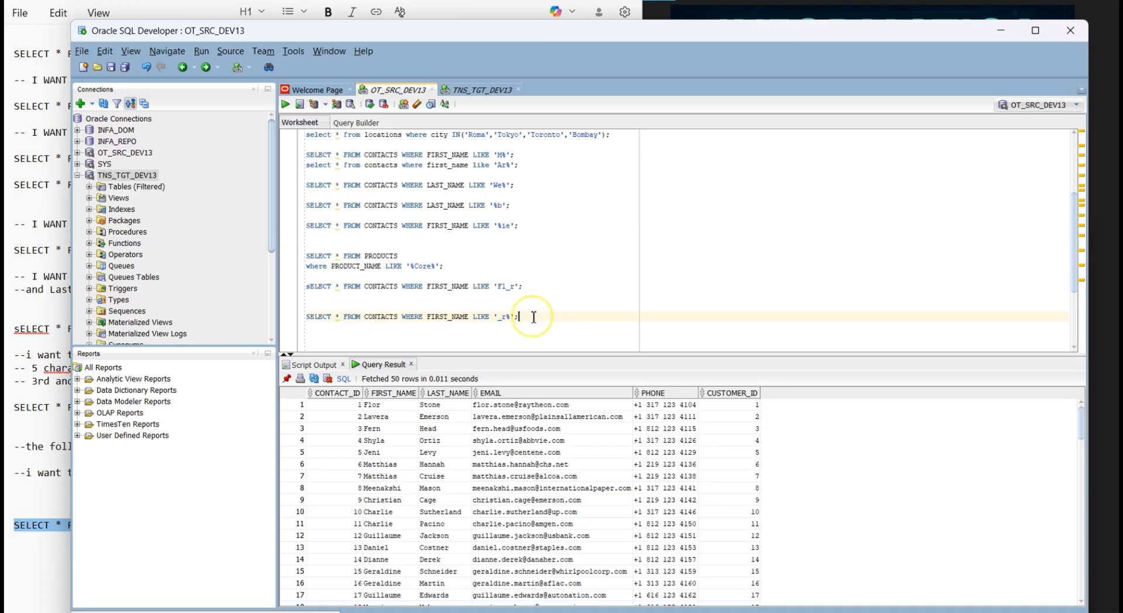
{"action": "left_click", "coordinate": [285, 104]}
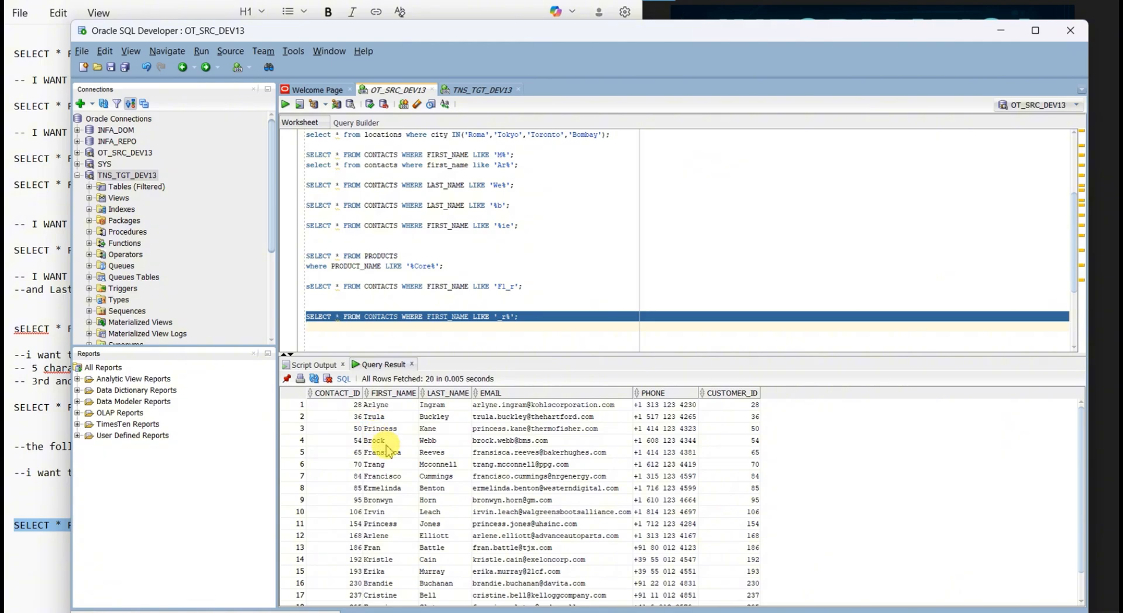
Add a second underscore so the first-name pattern is '__r%', and run the query for names with r in third position
{"action": "left_click", "coordinate": [510, 327]}
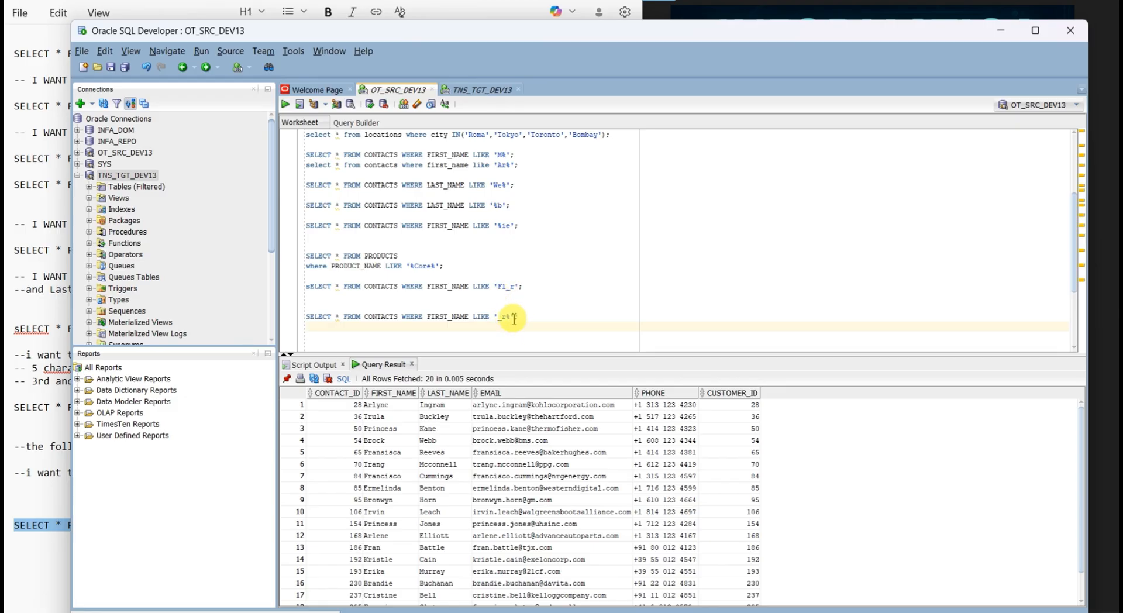
{"action": "left_click", "coordinate": [503, 317]}
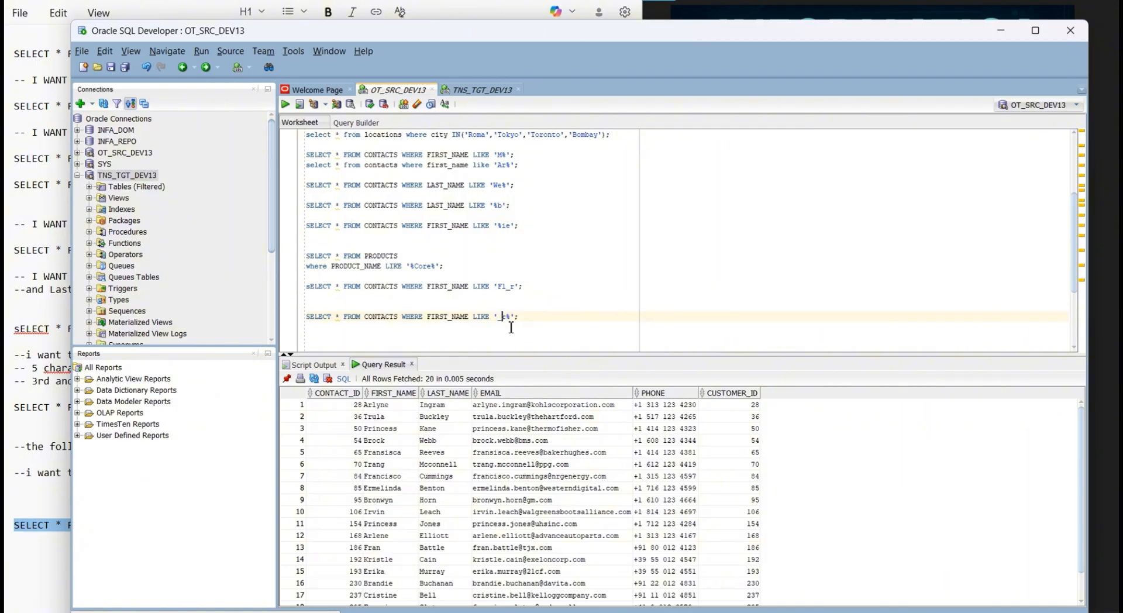
{"action": "type", "text": "_"}
{"action": "key", "text": "BackSpace"}
{"action": "triple_click", "coordinate": [557, 320]}
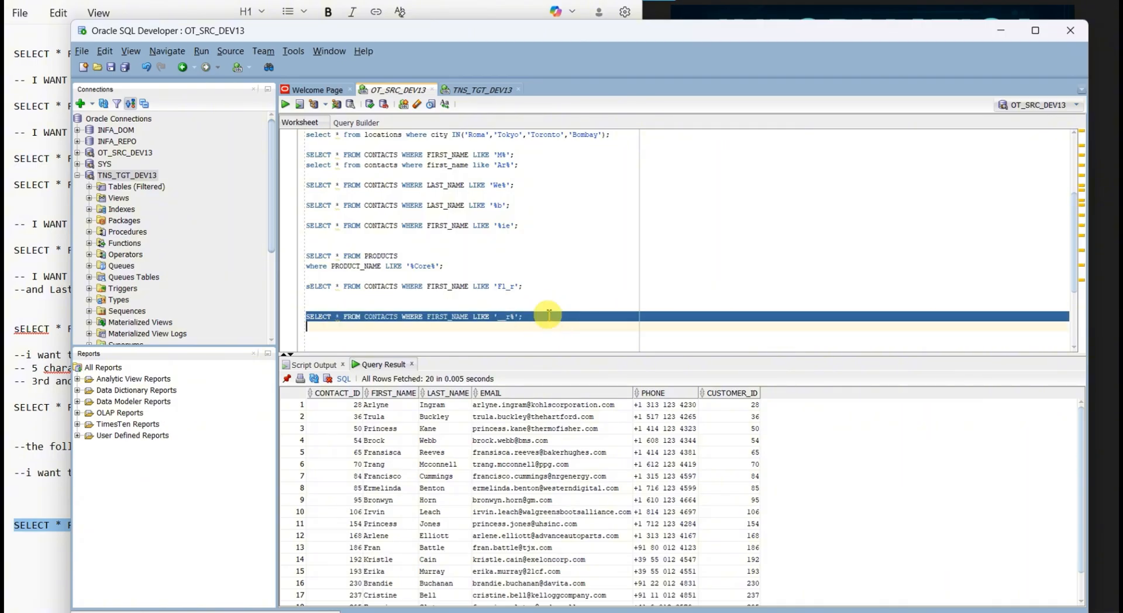
{"action": "left_click", "coordinate": [285, 105]}
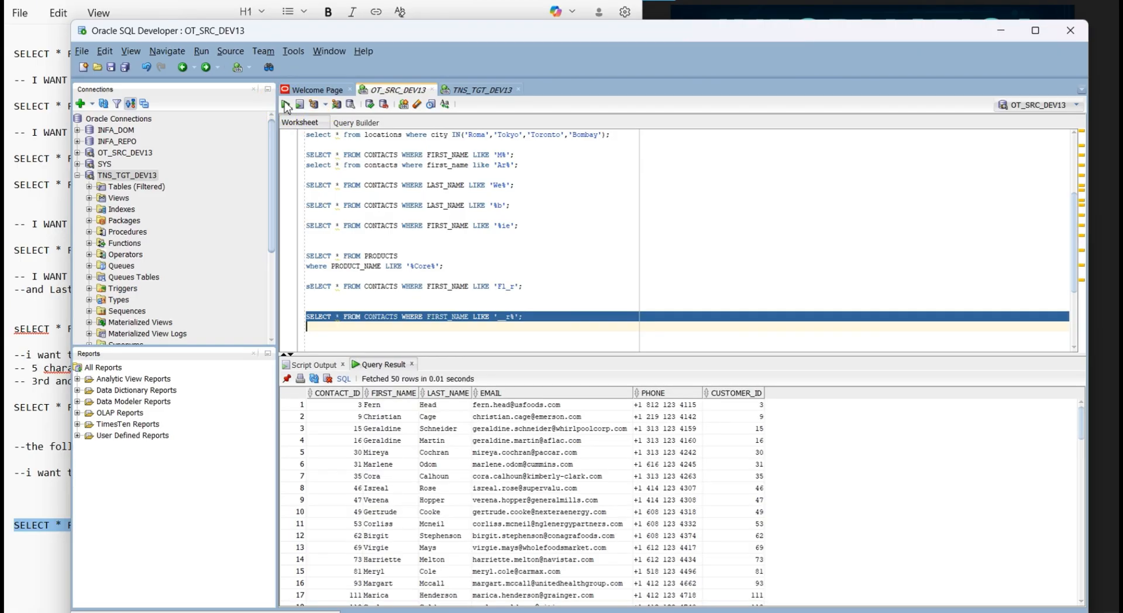
Extend the first-name pattern to three underscores, '___r%', and run the query for names with r in fourth position
{"action": "left_click_drag", "start_coordinate": [537, 338], "coordinate": [530, 331]}
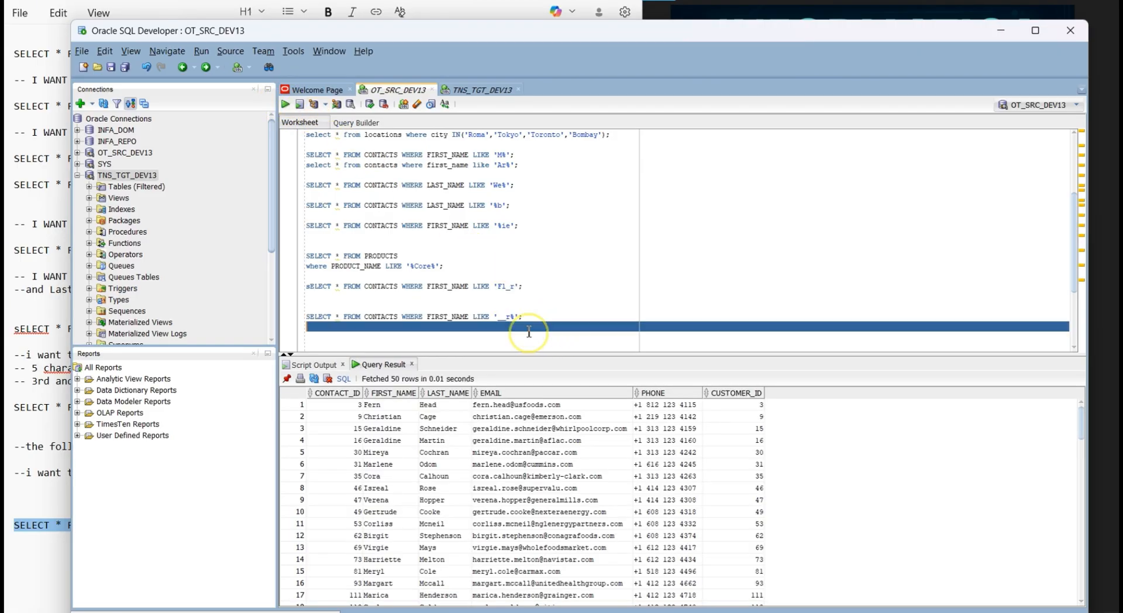
{"action": "left_click", "coordinate": [508, 318]}
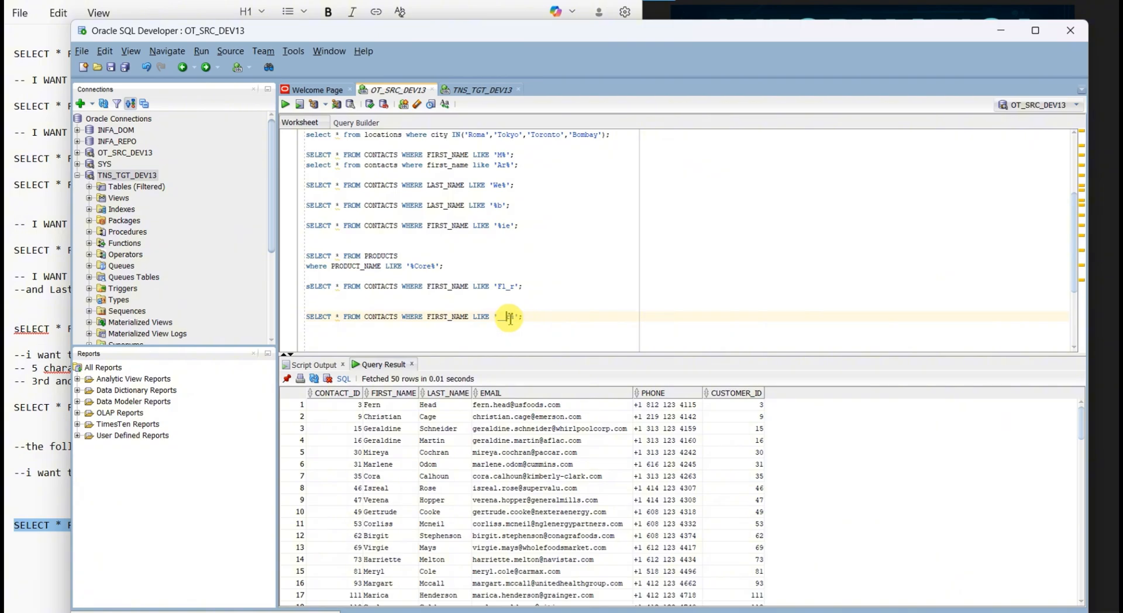
{"action": "key", "text": "BackSpace"}
{"action": "triple_click", "coordinate": [525, 319]}
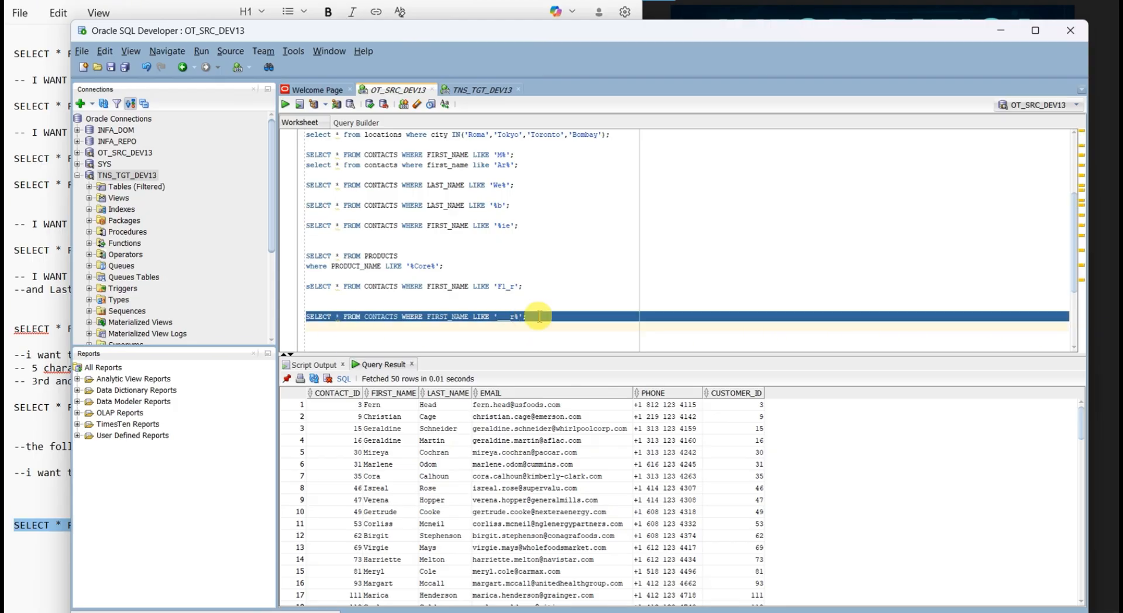
{"action": "left_click", "coordinate": [286, 105]}
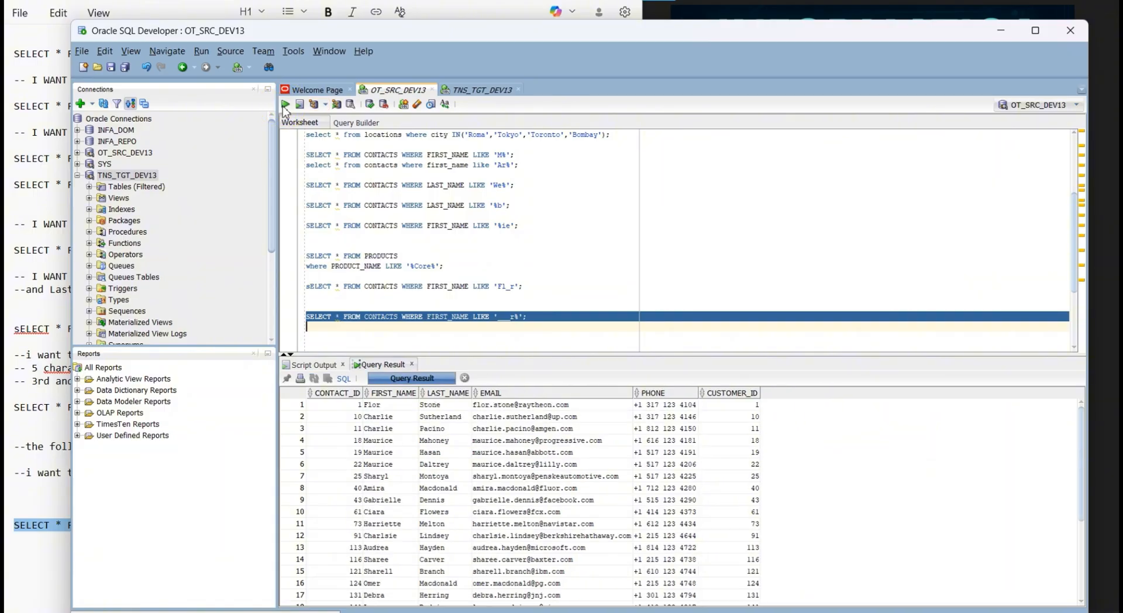
{"action": "left_click", "coordinate": [511, 327]}
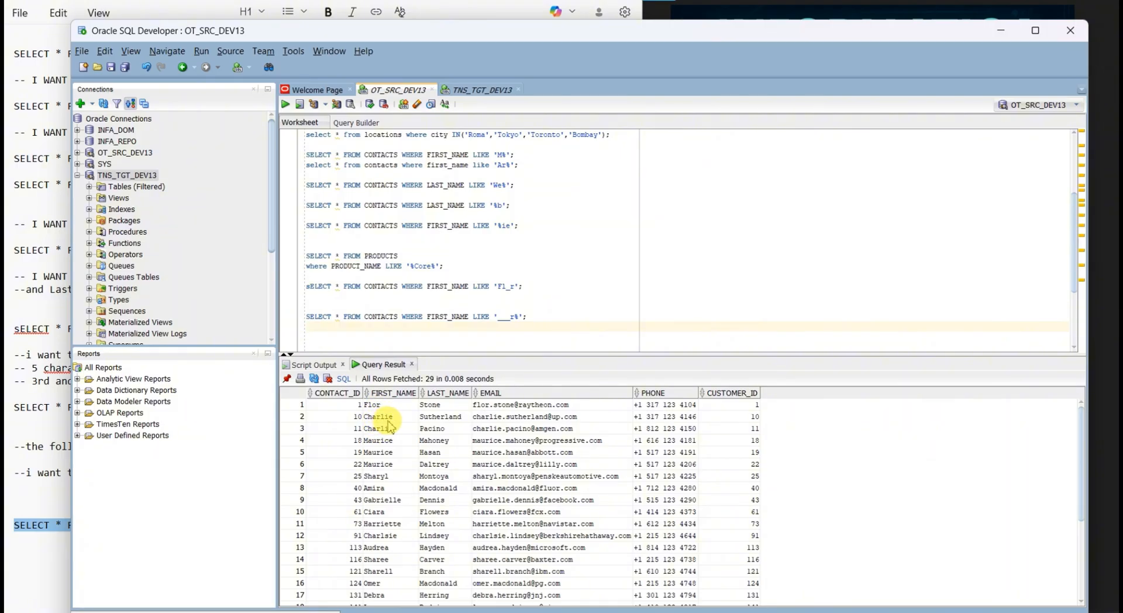
Remove the percent wildcard so the first-name pattern is '___r', and run the query for four-letter names ending in r
{"action": "left_click", "coordinate": [521, 316]}
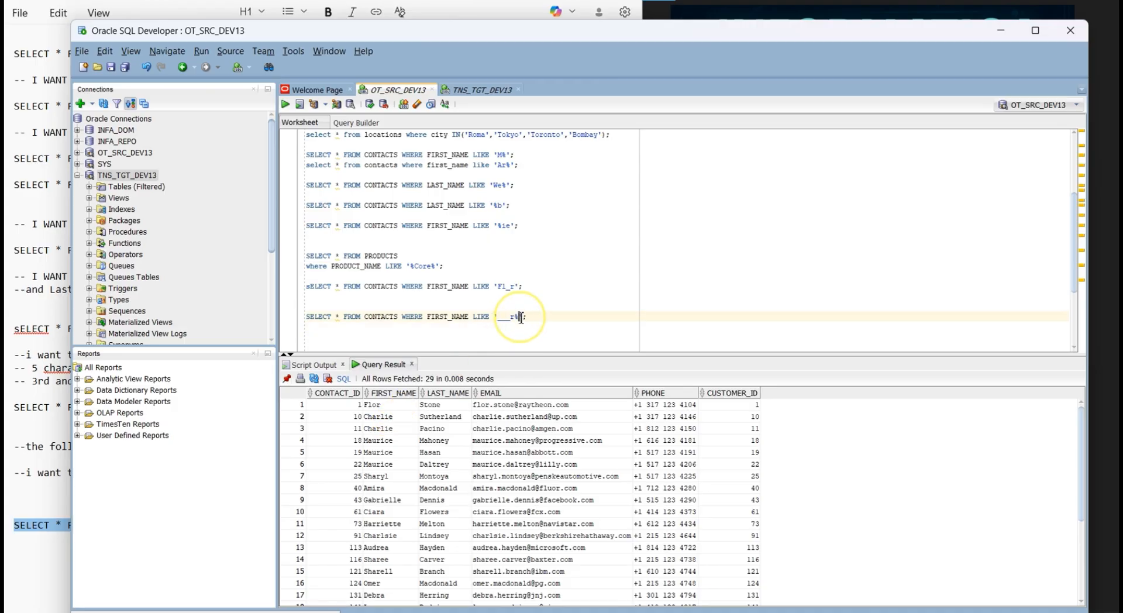
{"action": "key", "text": "BackSpace"}
{"action": "triple_click", "coordinate": [535, 318]}
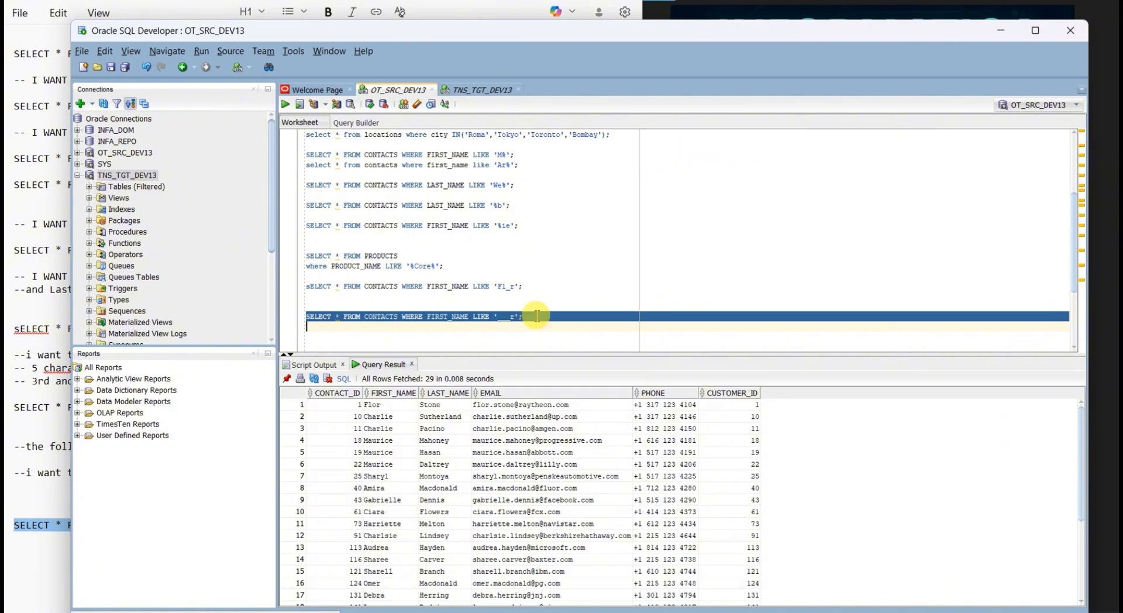
{"action": "left_click", "coordinate": [286, 106]}
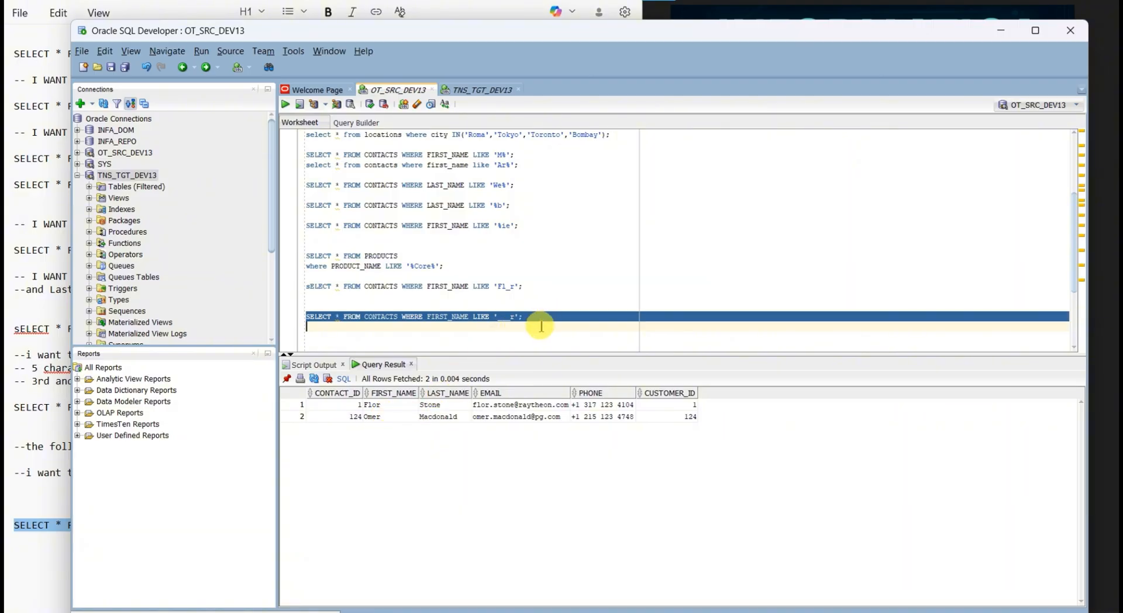
{"action": "left_click", "coordinate": [513, 318]}
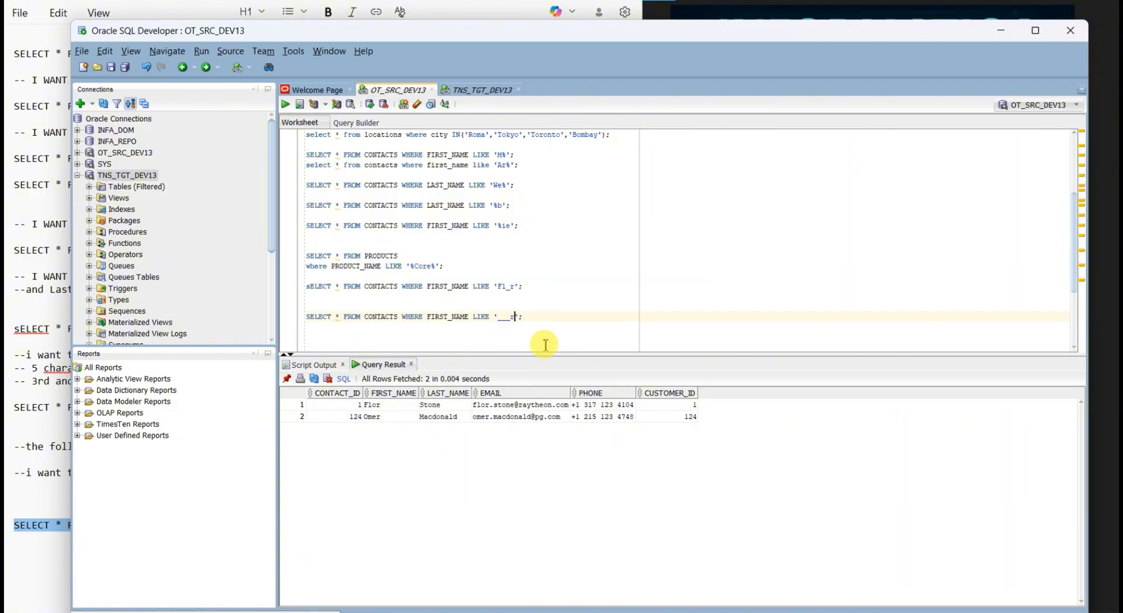
Review the filter and LIKE wildcard queries in the notes and the SQL Developer worksheet, and minimize SQL Developer to reread the notes
{"action": "key", "text": "alt+Tab"}
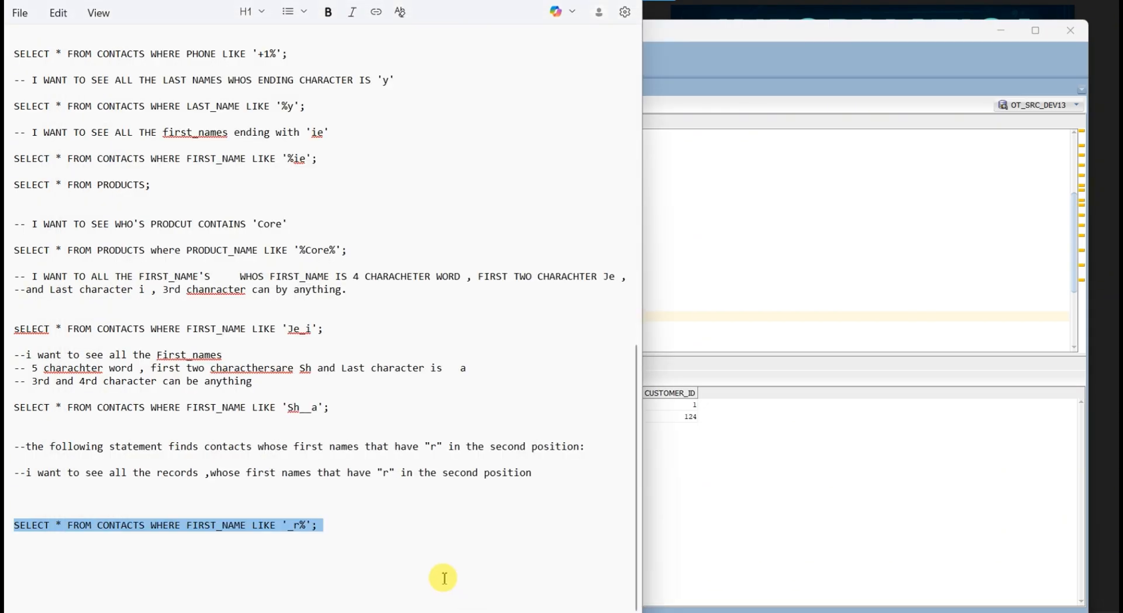
{"action": "scroll", "coordinate": [345, 536], "scroll_direction": "up", "scroll_amount": 15}
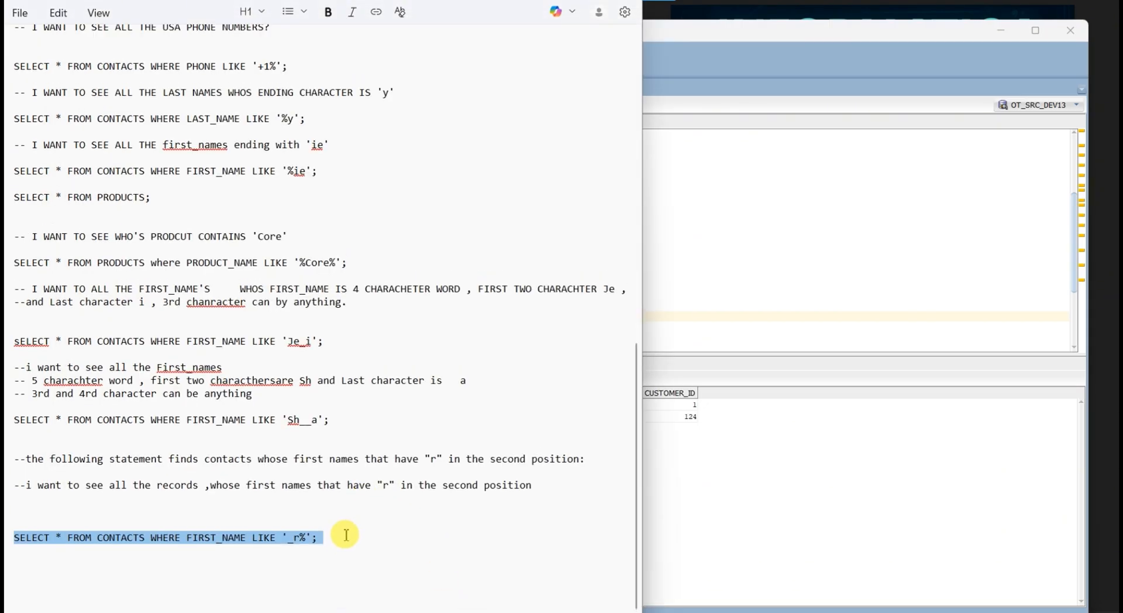
{"action": "scroll", "coordinate": [396, 344], "scroll_direction": "up", "scroll_amount": 3}
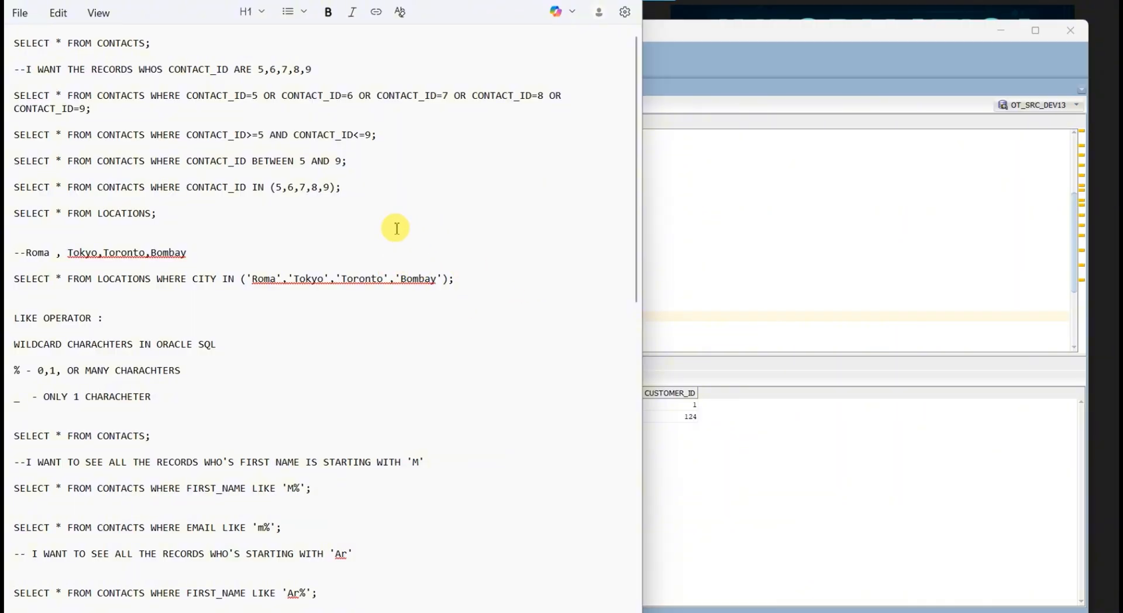
{"action": "left_click", "coordinate": [671, 226]}
{"action": "scroll", "coordinate": [643, 234], "scroll_direction": "up", "scroll_amount": 4}
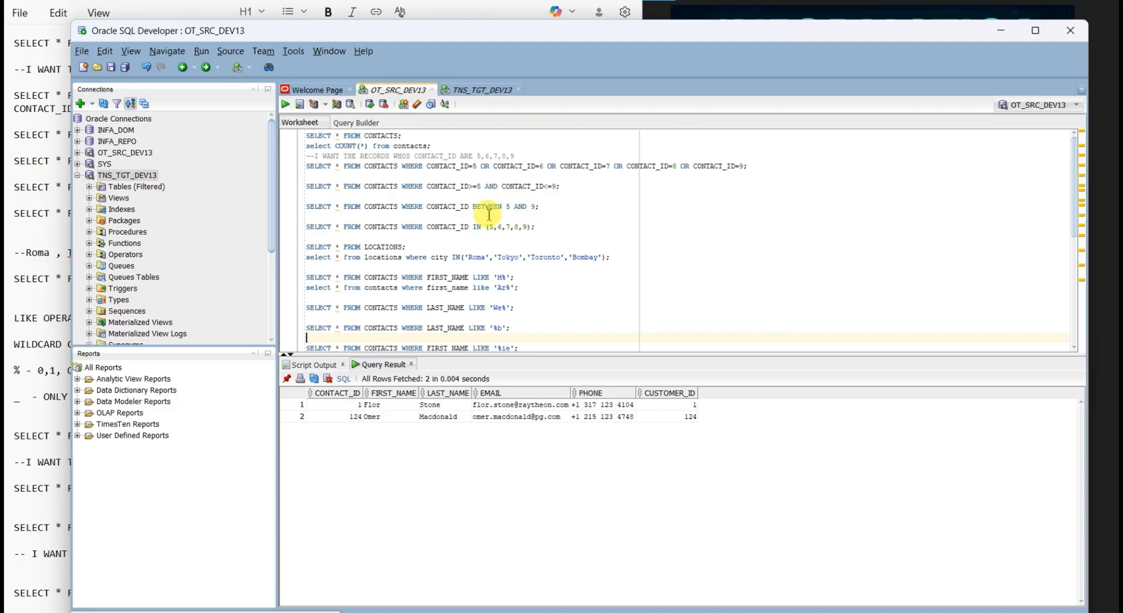
{"action": "scroll", "coordinate": [479, 246], "scroll_direction": "down", "scroll_amount": 2}
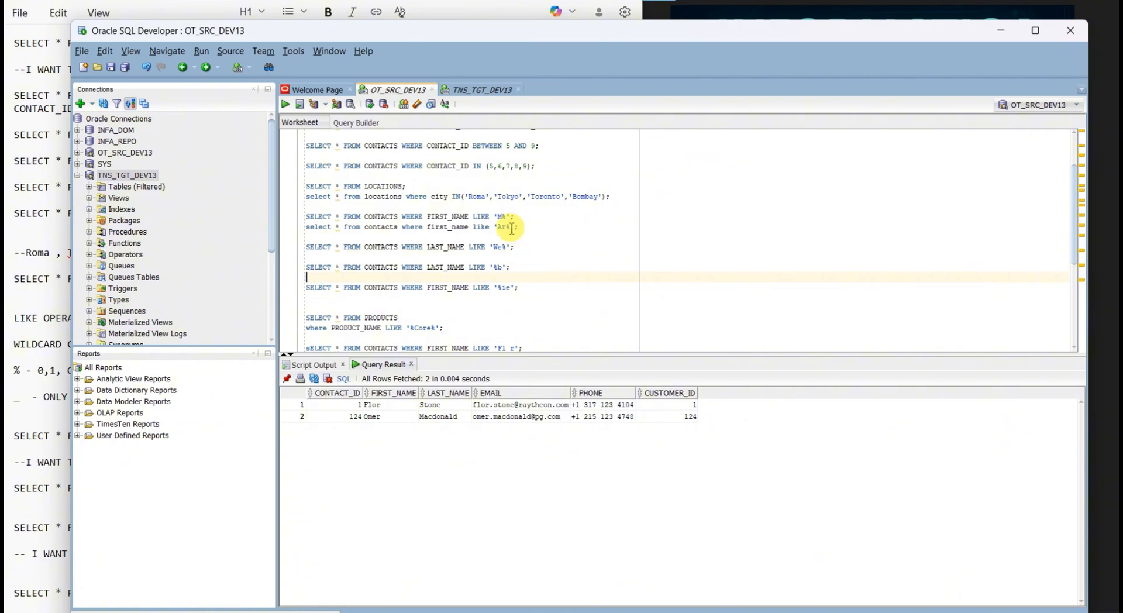
{"action": "scroll", "coordinate": [484, 227], "scroll_direction": "down", "scroll_amount": 2}
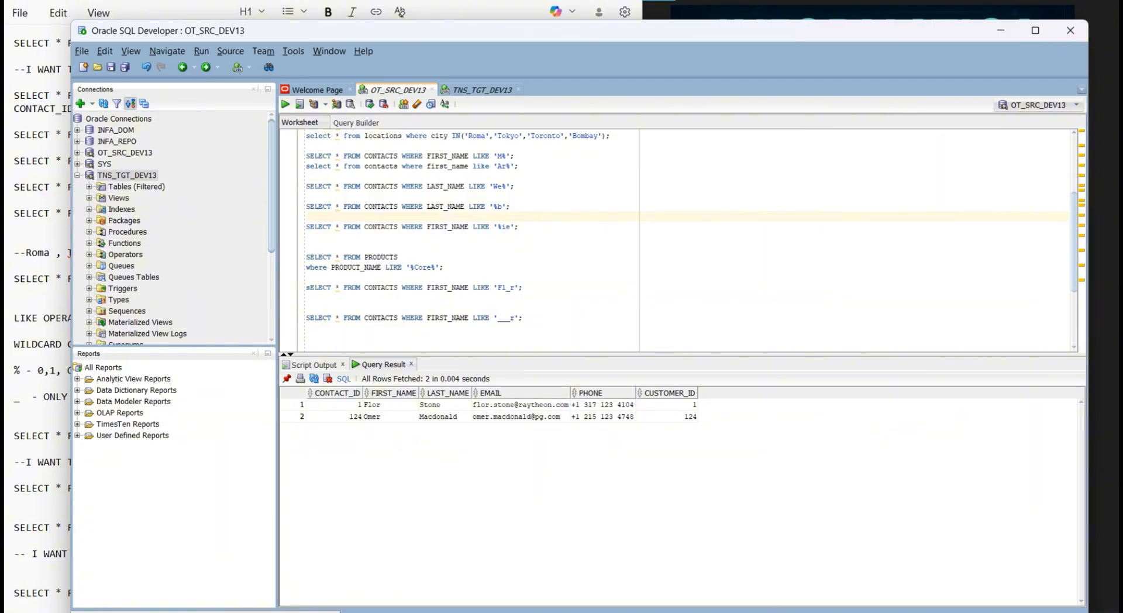
{"action": "left_click", "coordinate": [1003, 32]}
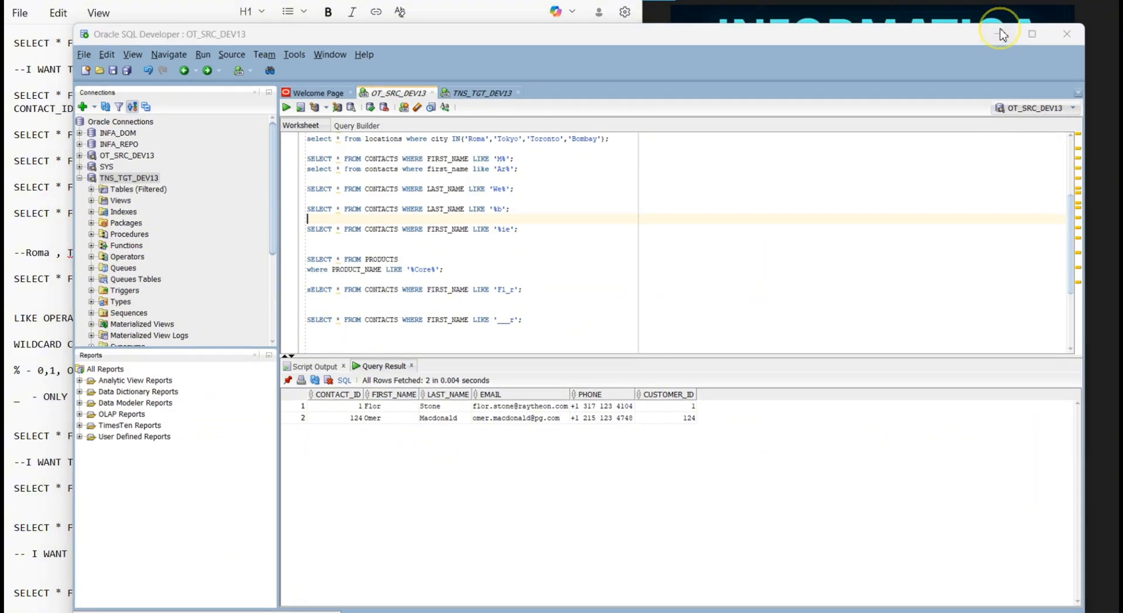
{"action": "scroll", "coordinate": [329, 471], "scroll_direction": "down", "scroll_amount": 3}
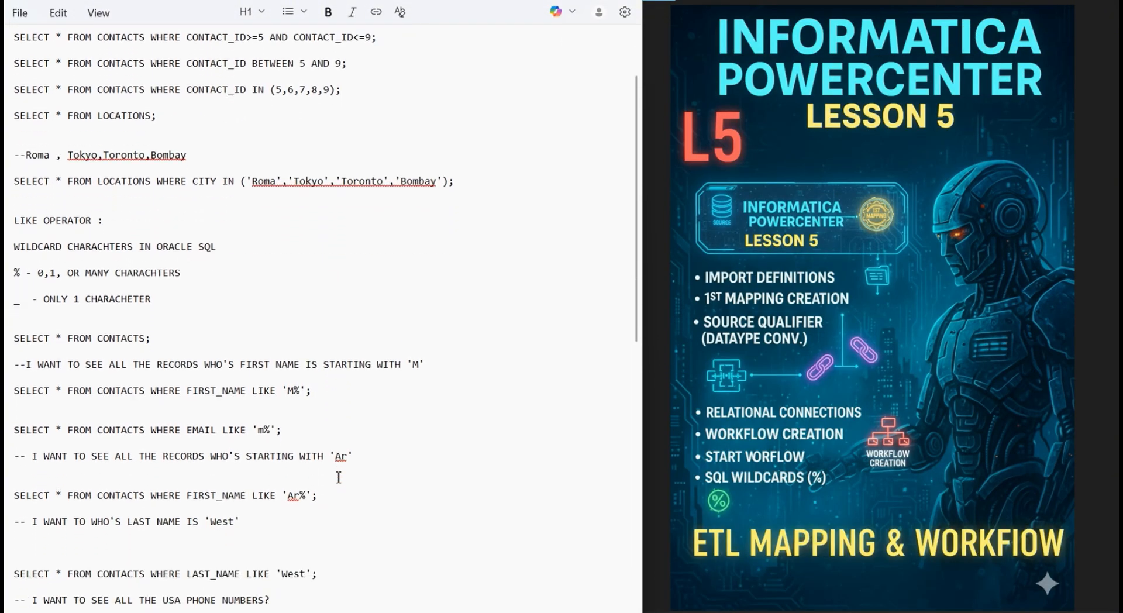
{"action": "scroll", "coordinate": [337, 478], "scroll_direction": "down", "scroll_amount": 7}
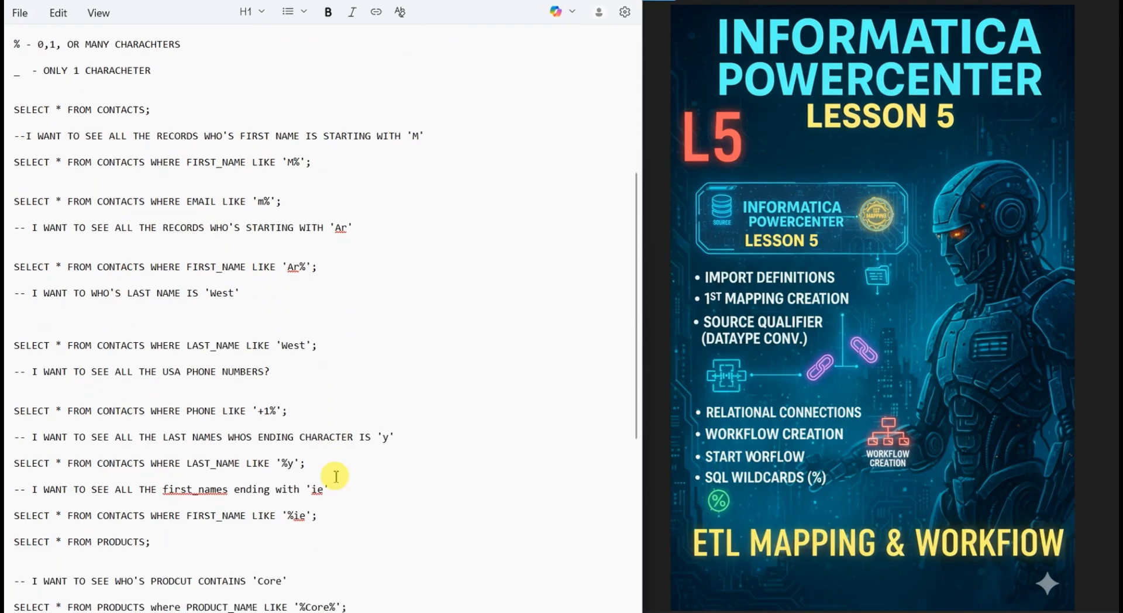